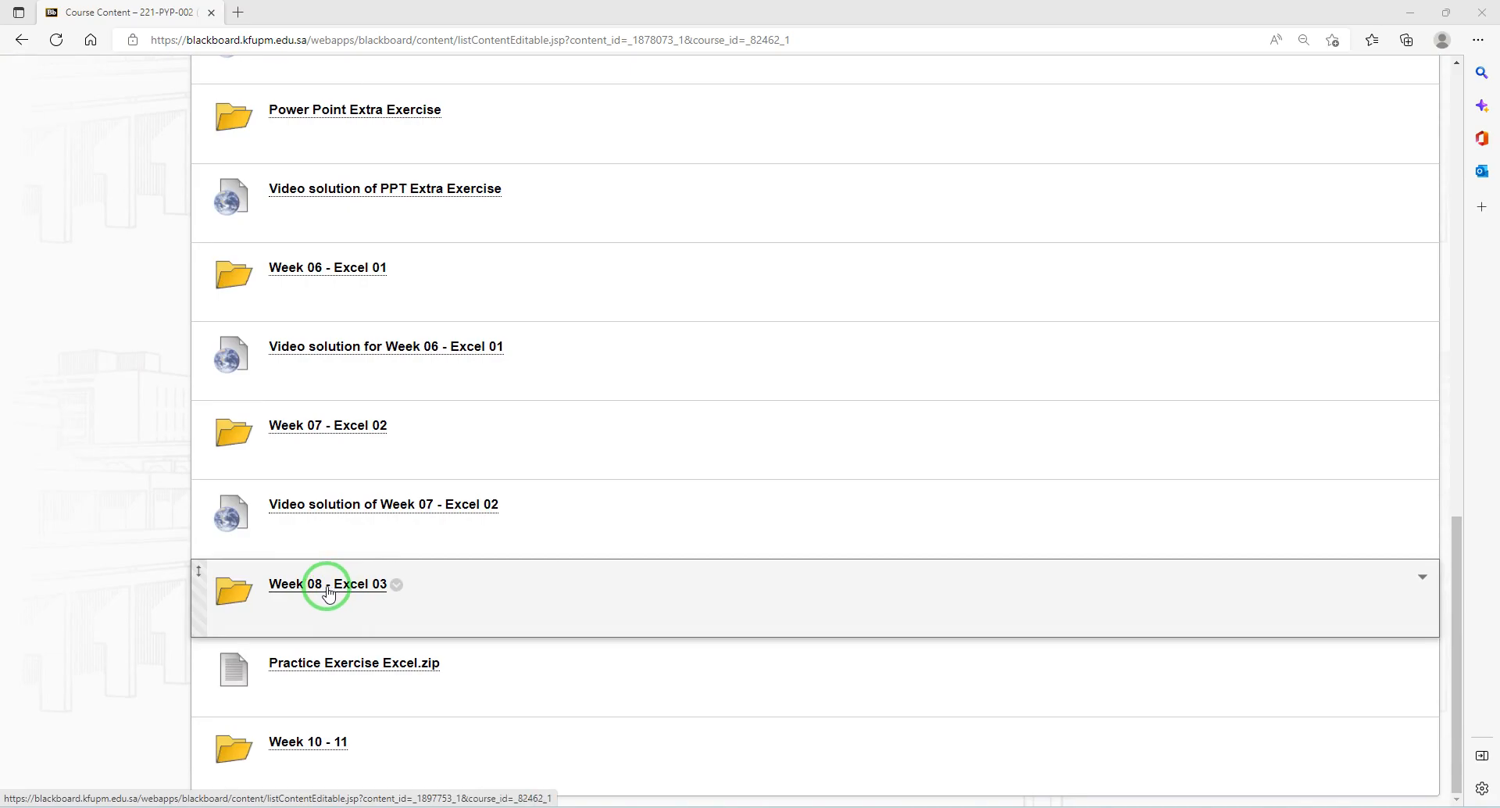
Download Excel Part-03.zip from the Week 08 - Excel 03 course folder and open the archive.
click(328, 591)
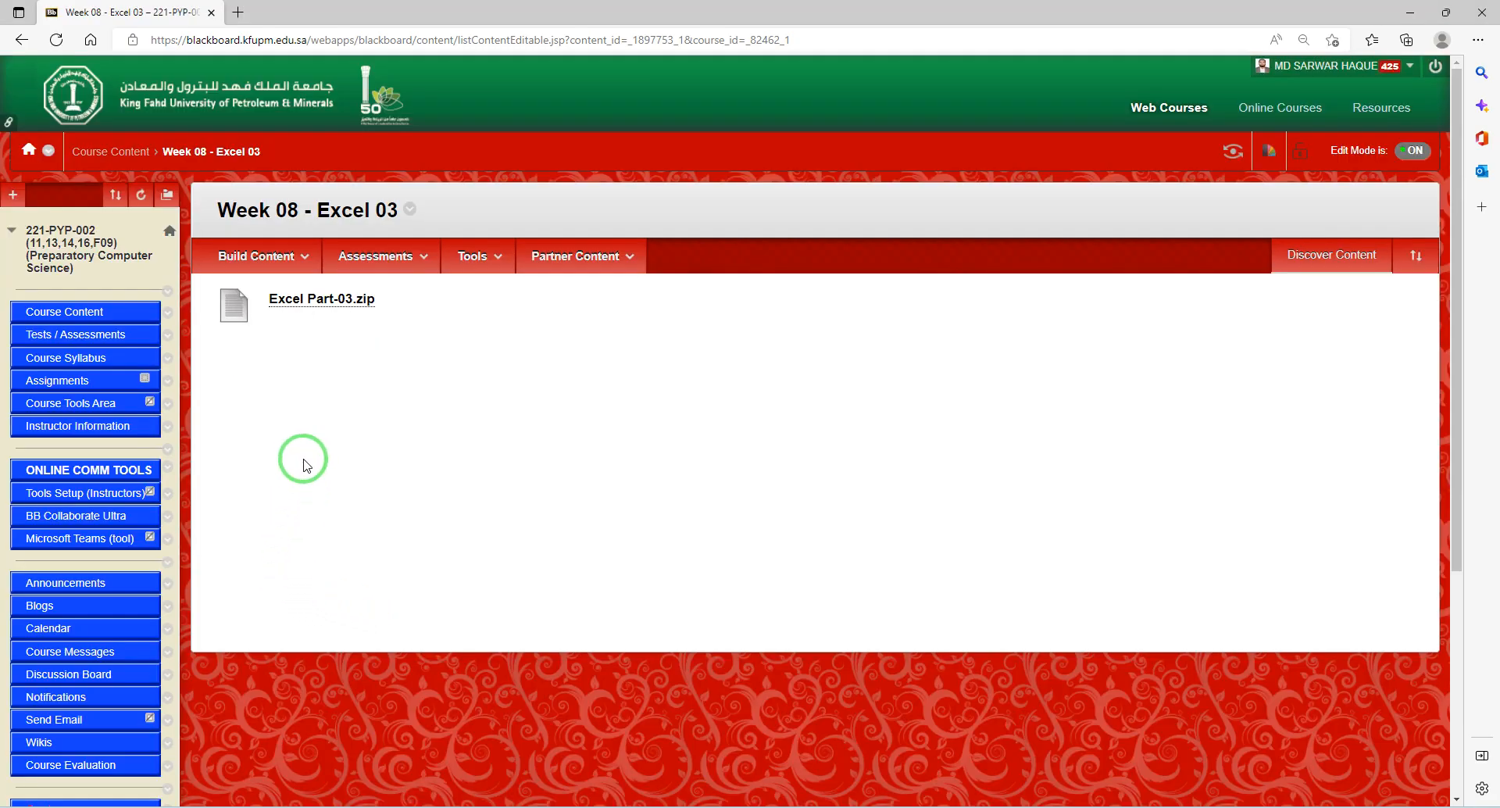
click(325, 300)
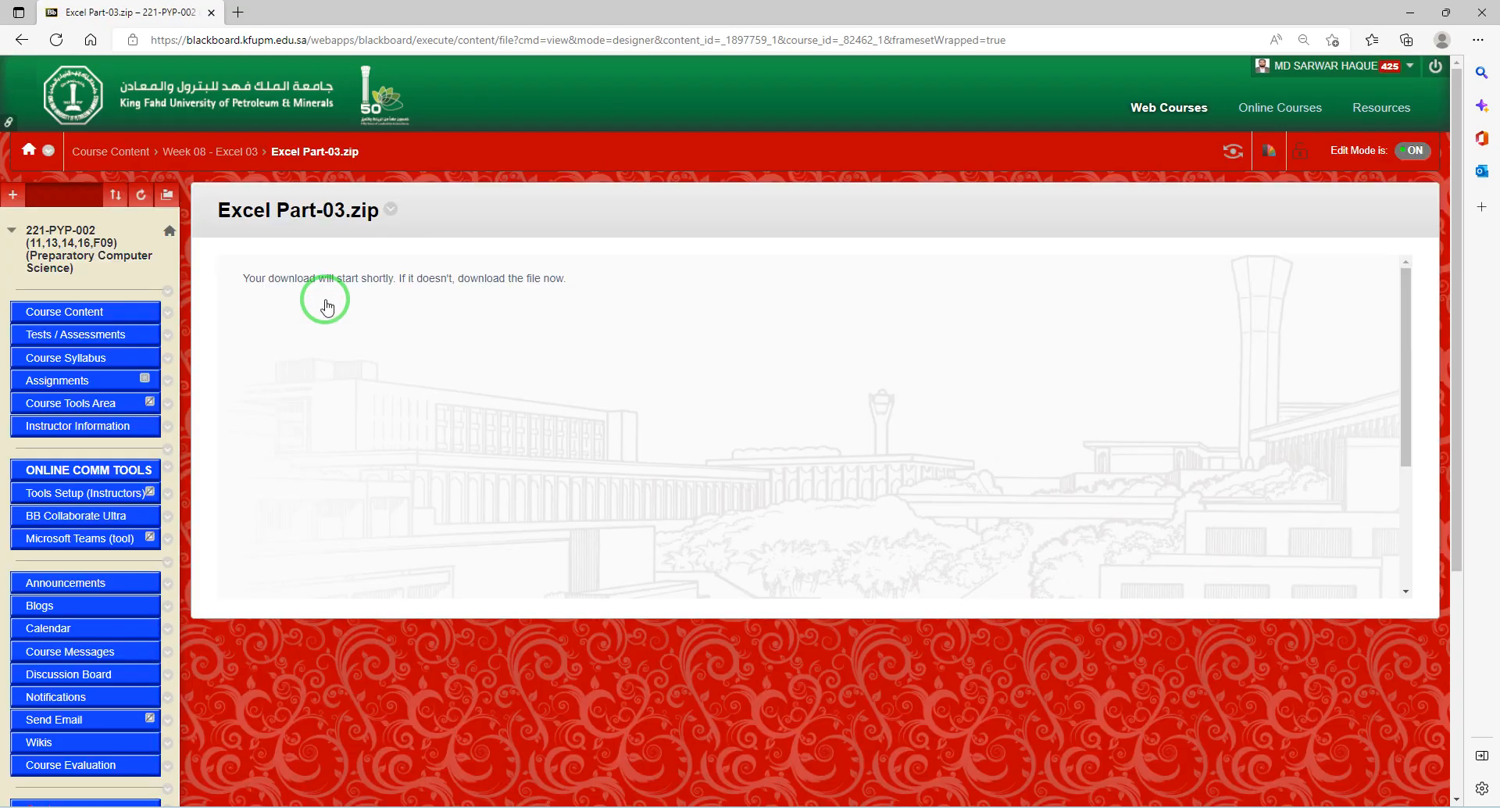
click(1198, 110)
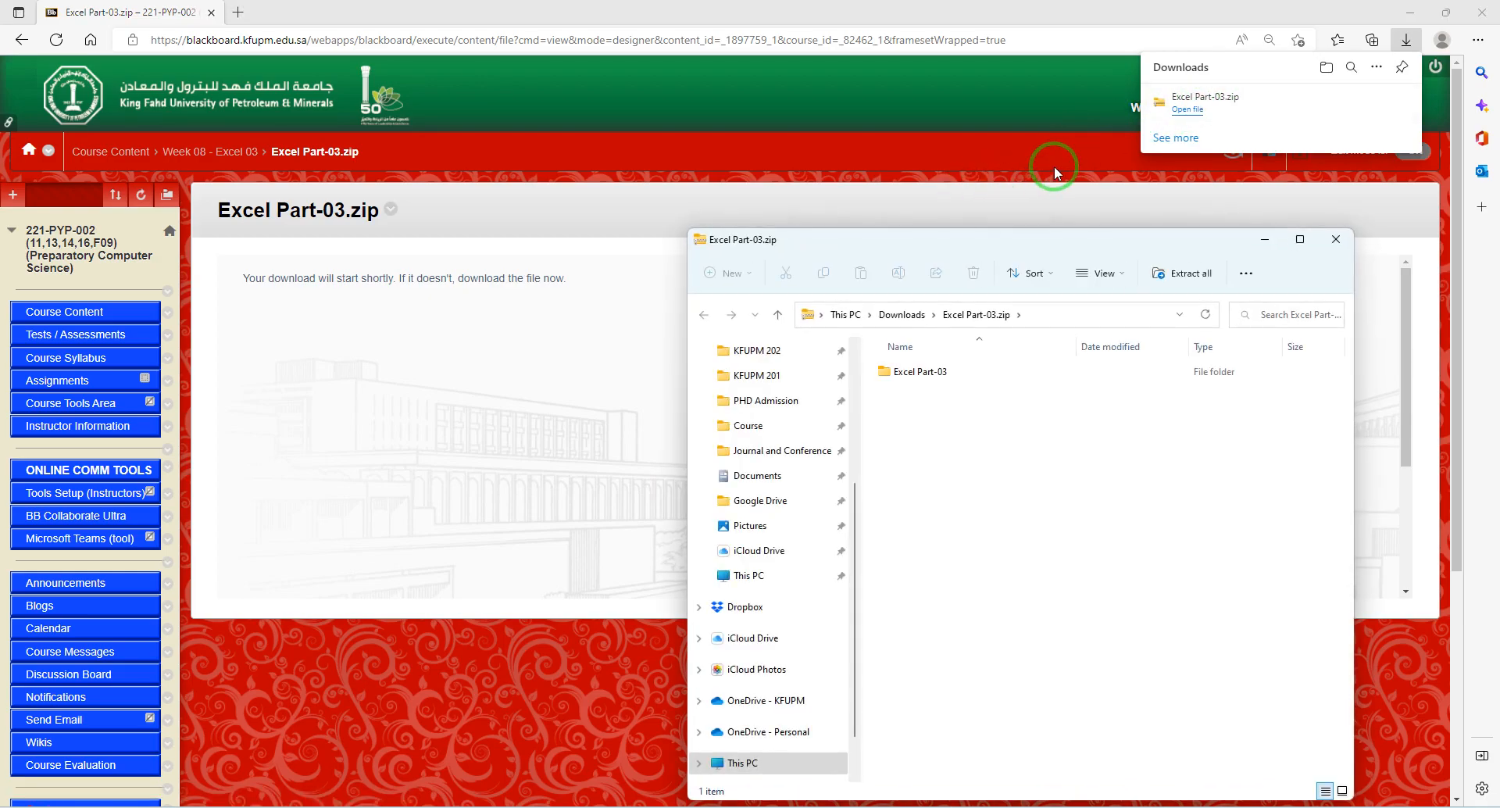
Extract the archive to the Downloads folder and open the inner Excel Part-03 folder in a maximized window.
click(1192, 271)
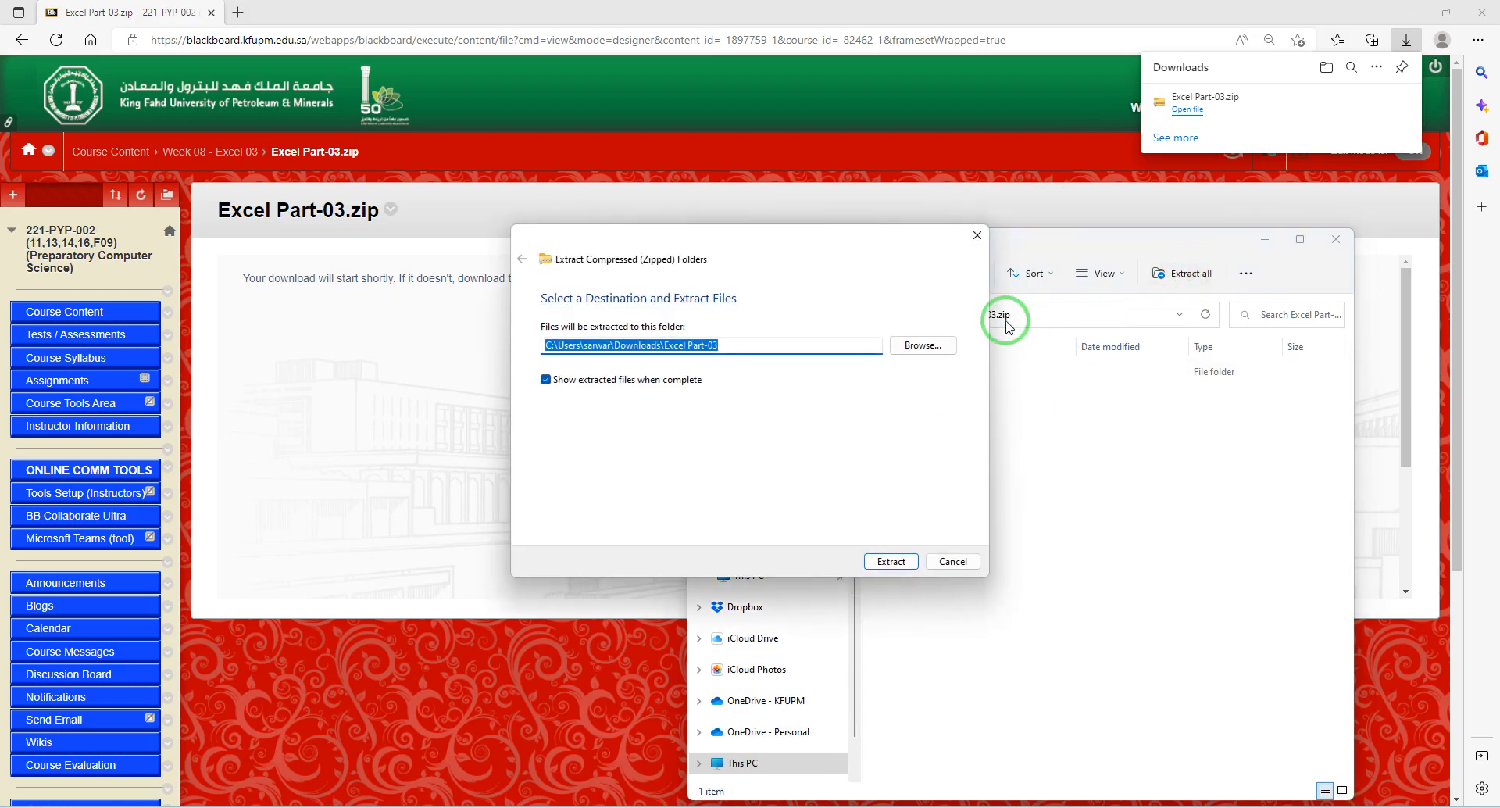
click(891, 561)
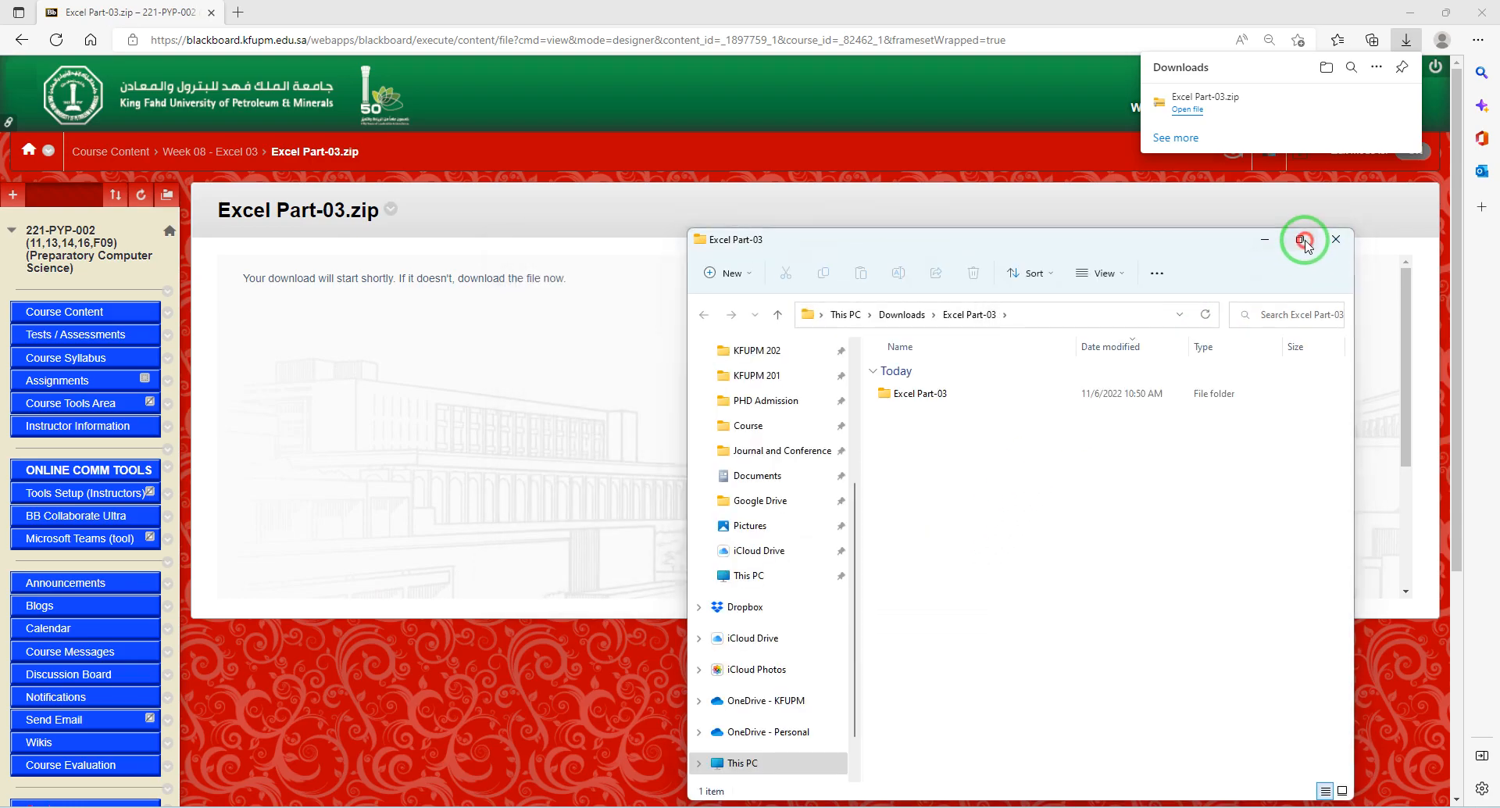
click(1302, 240)
double_click(250, 174)
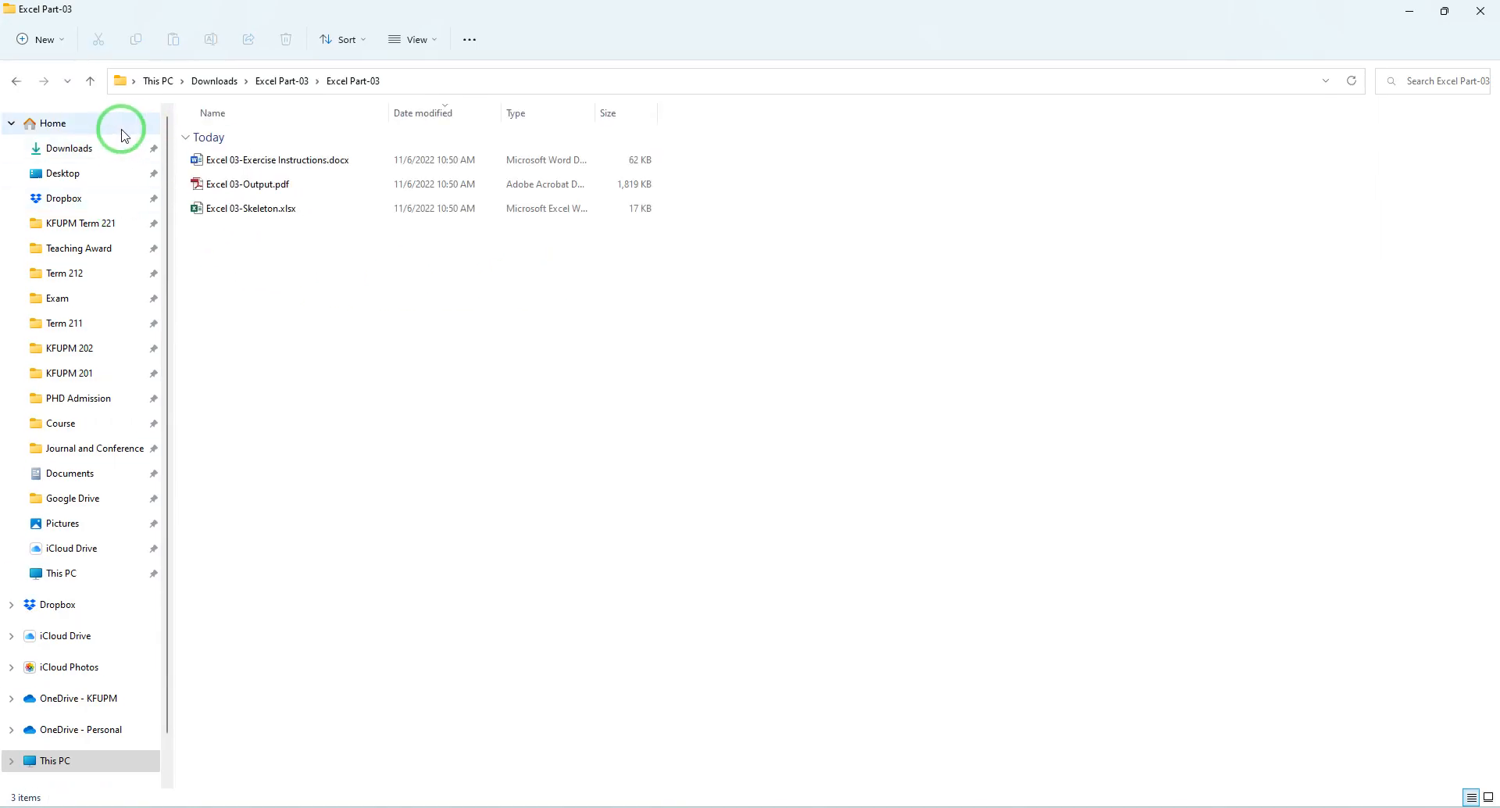
click(11, 123)
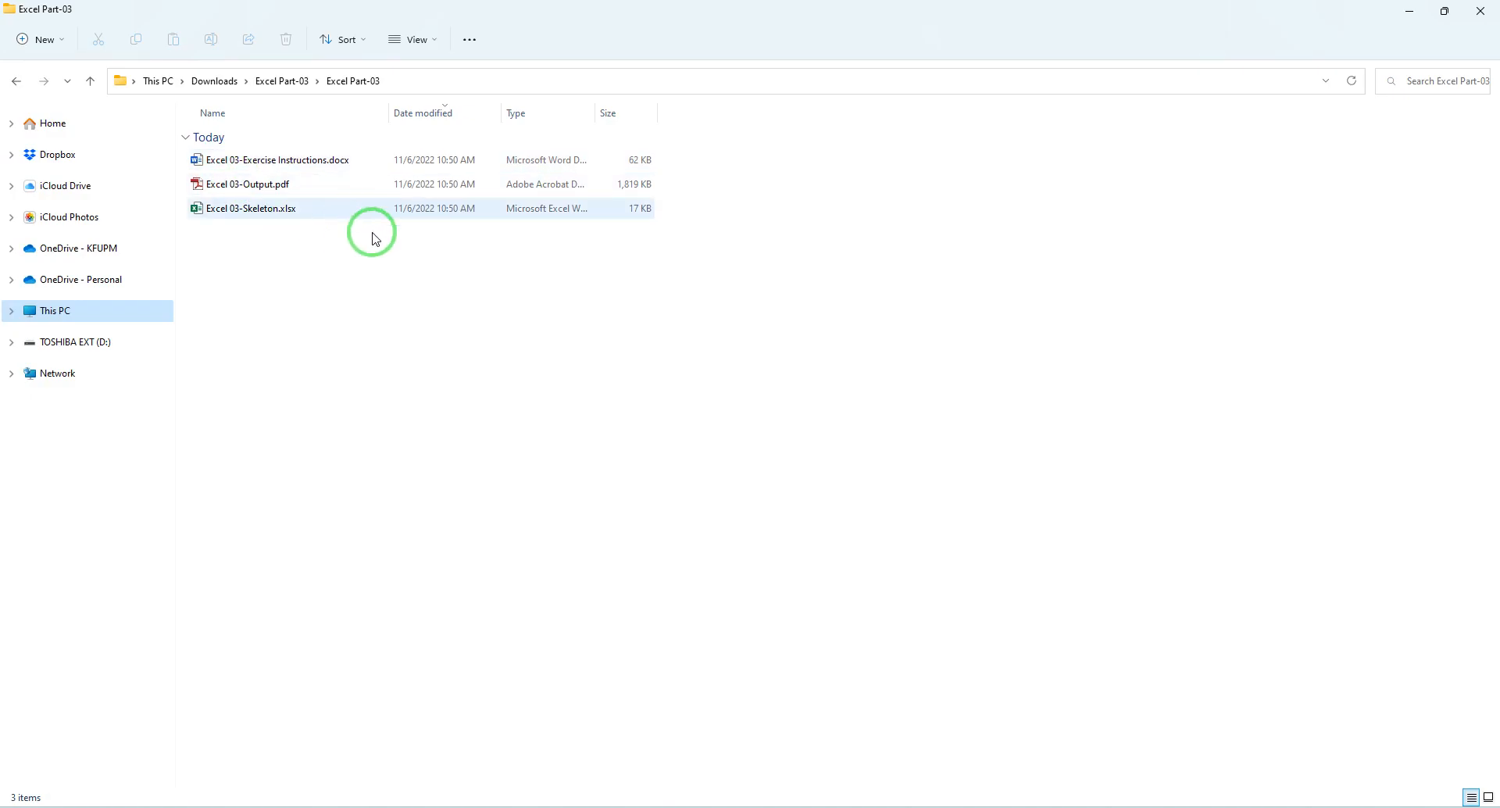
Open Excel 03-Exercise Instructions.docx and Excel 03-Skeleton.xlsx from the extracted folder.
click(293, 166)
click(303, 165)
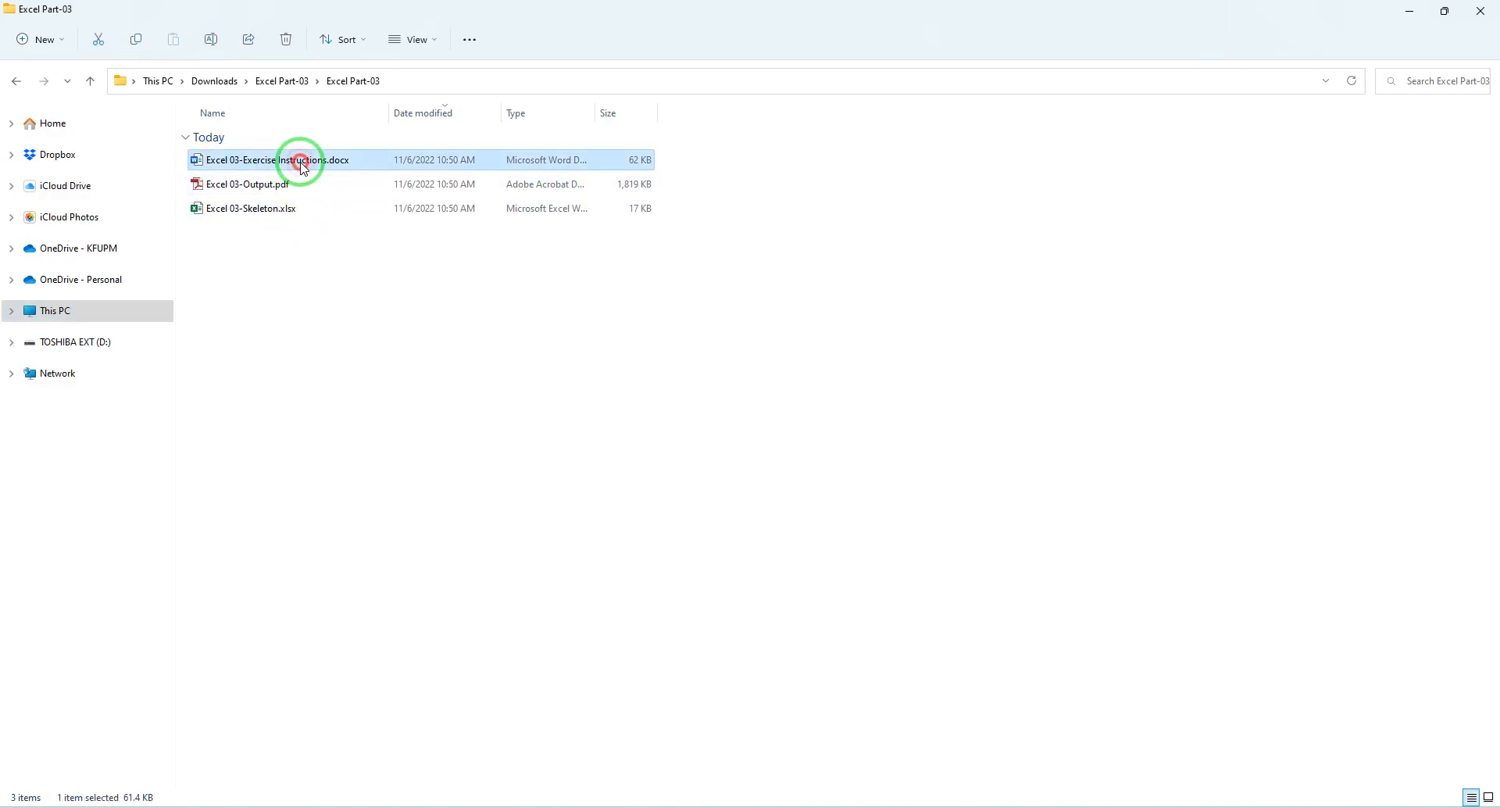
double_click(303, 165)
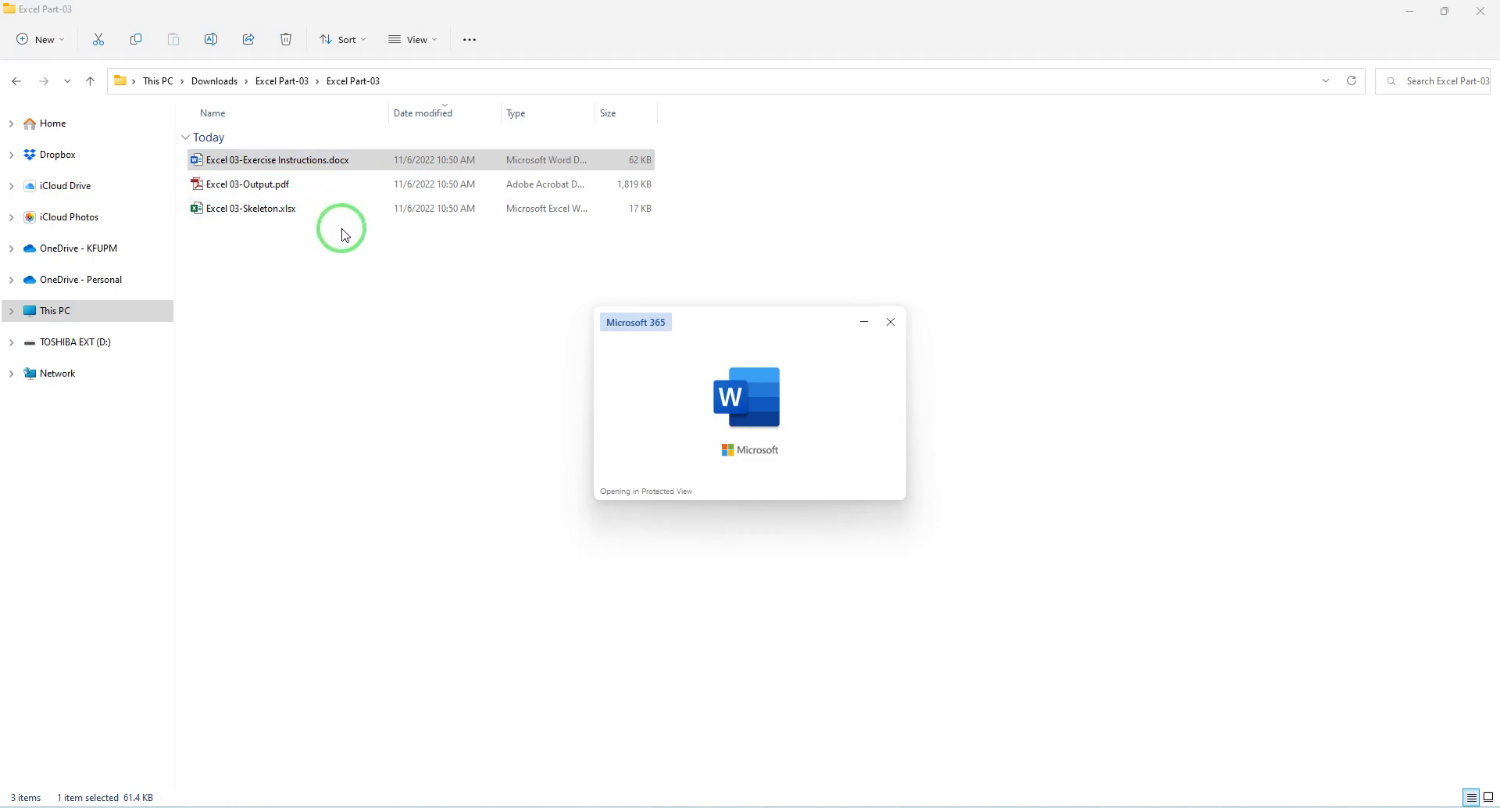
click(407, 298)
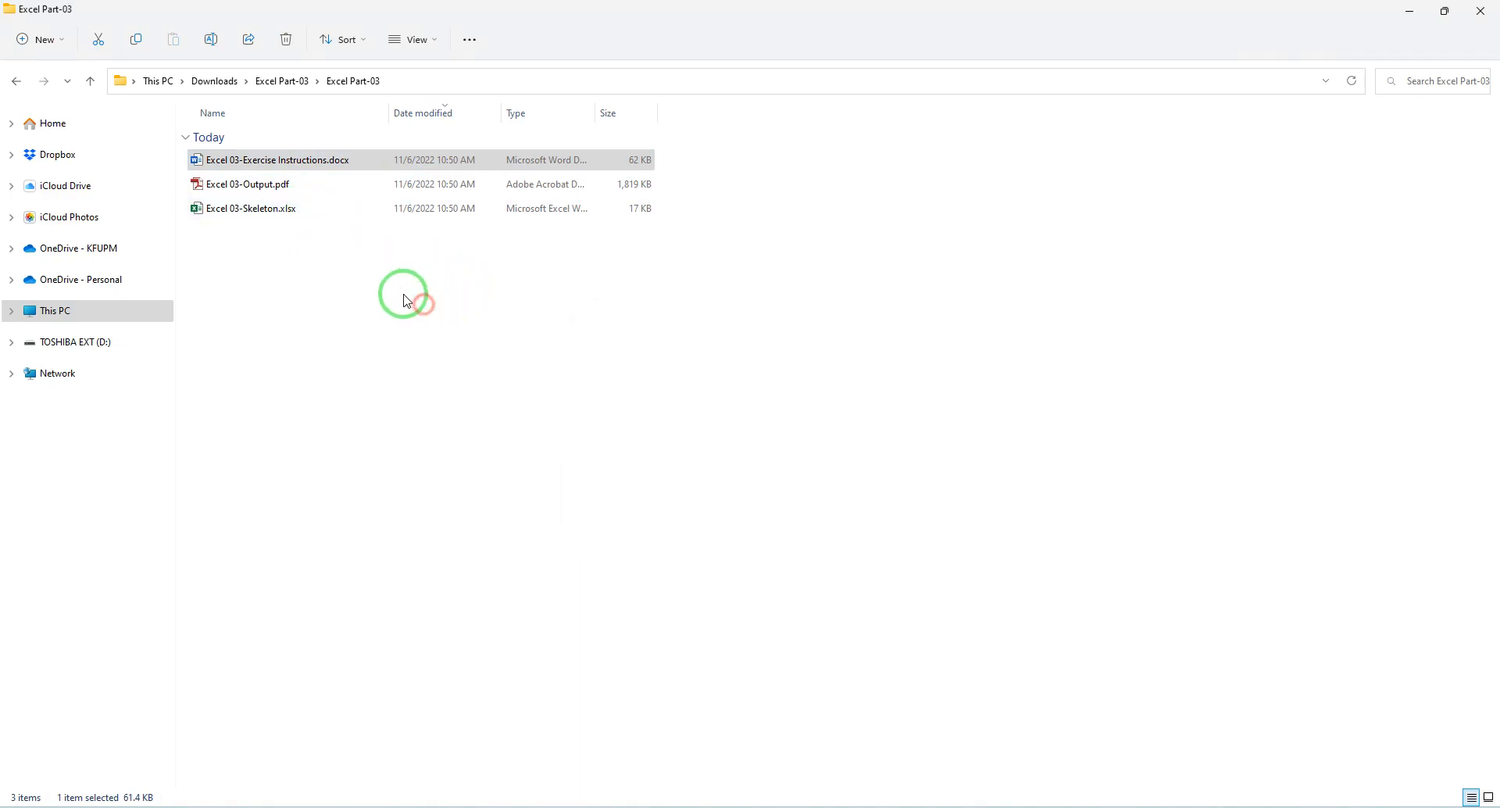
click(264, 222)
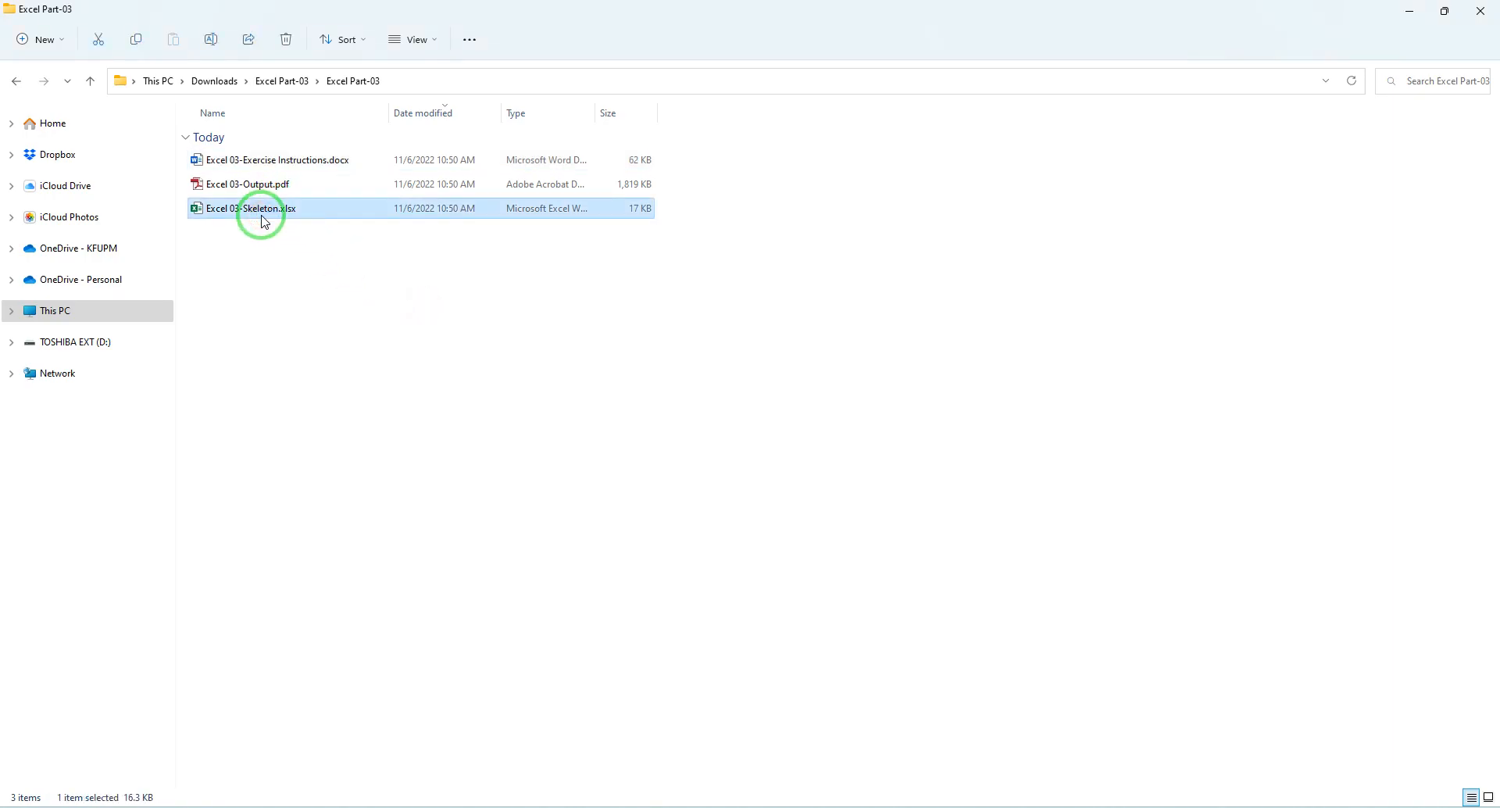
double_click(264, 222)
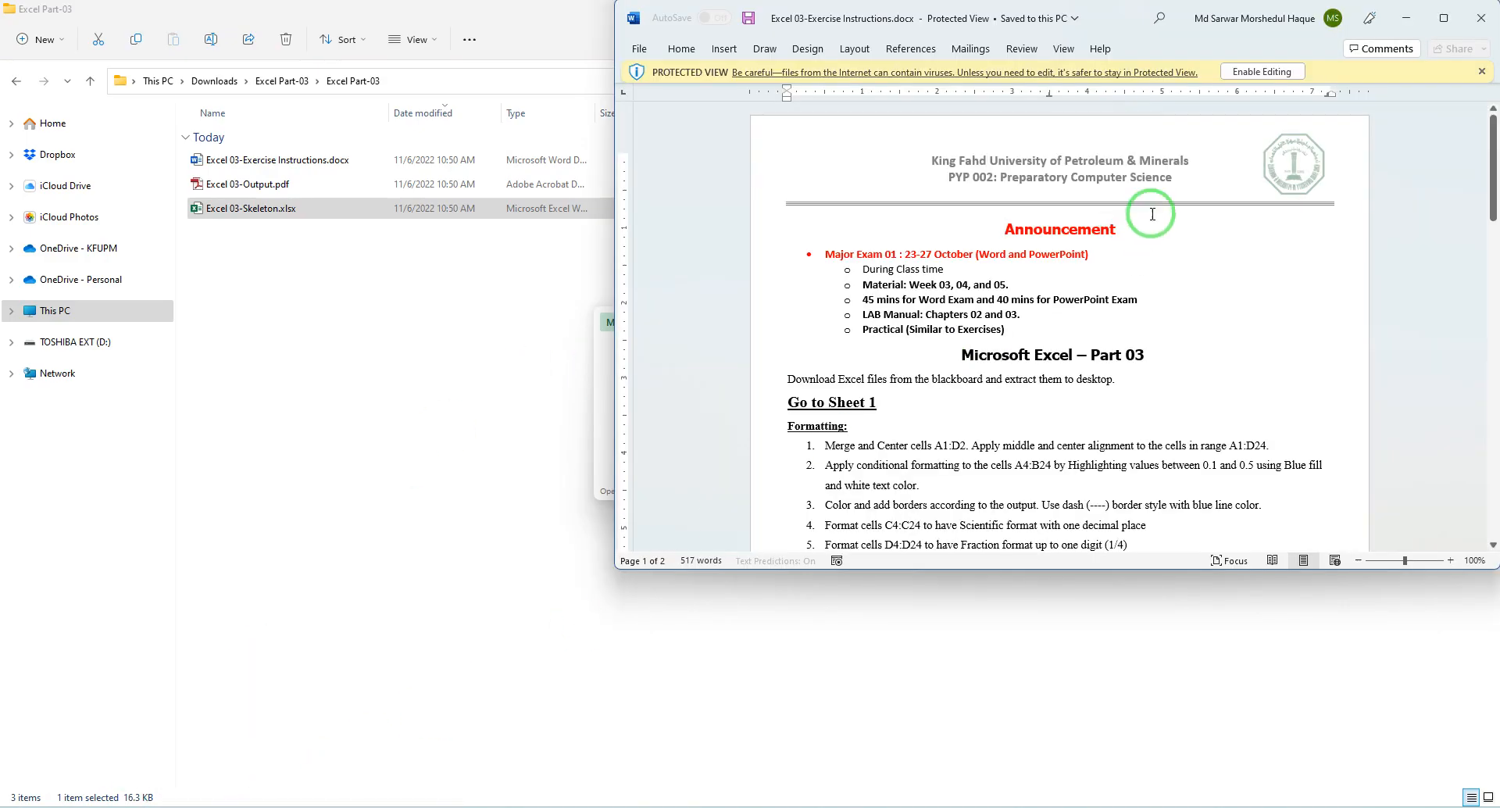
Enable editing in both files and place the instructions document and the skeleton workbook side by side.
click(1281, 74)
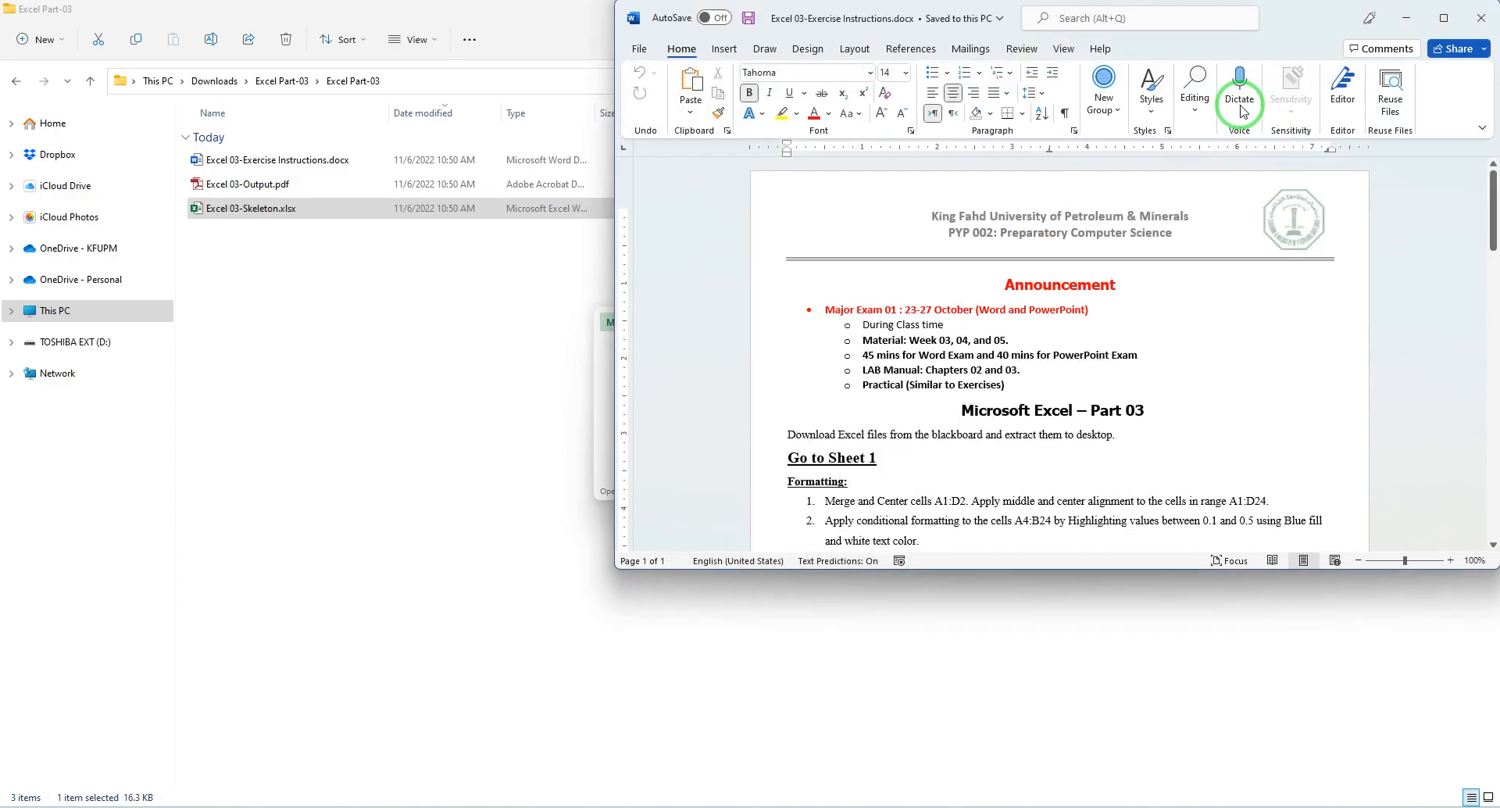
drag(1293, 23, 827, 155)
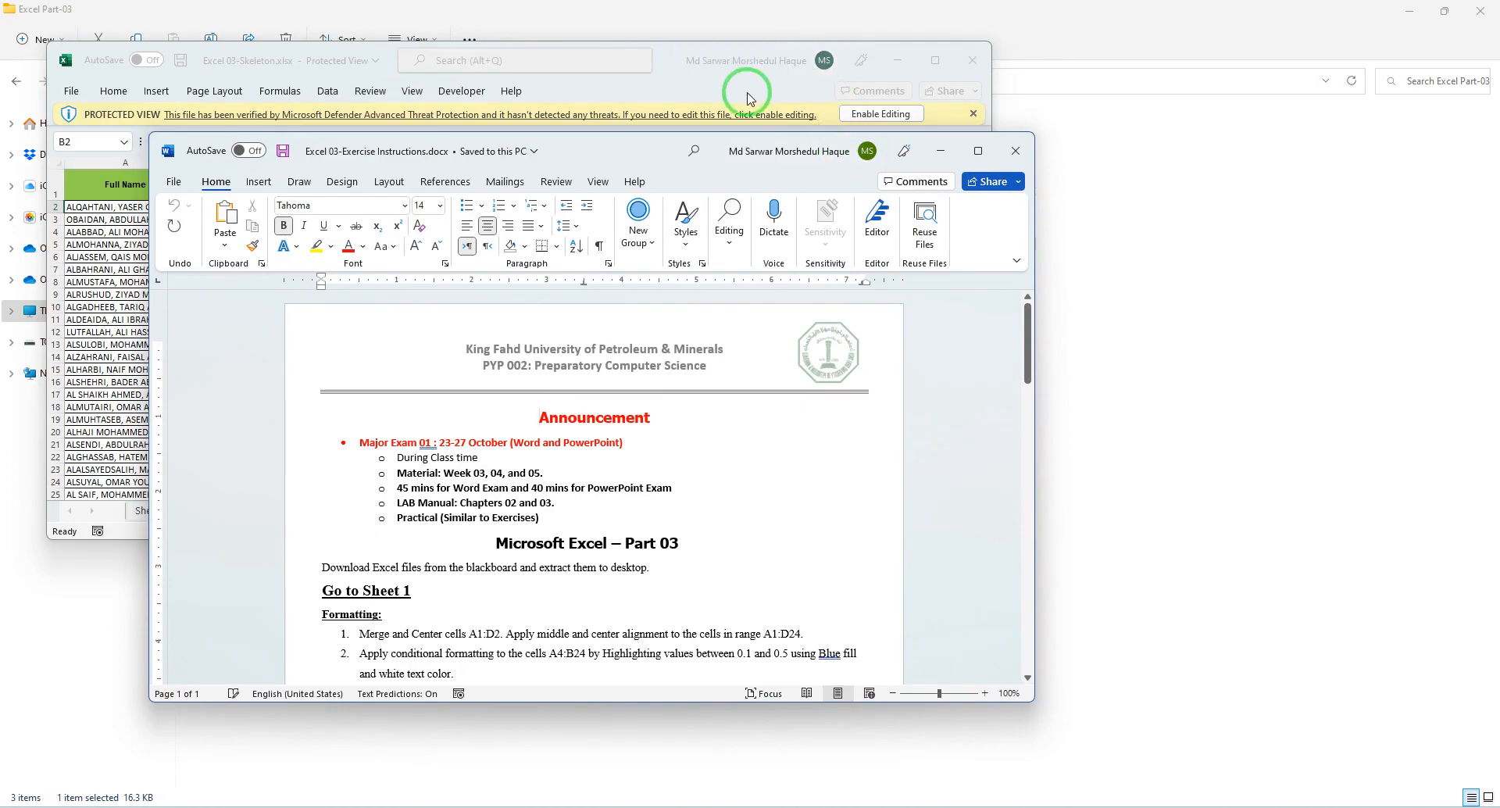
click(869, 113)
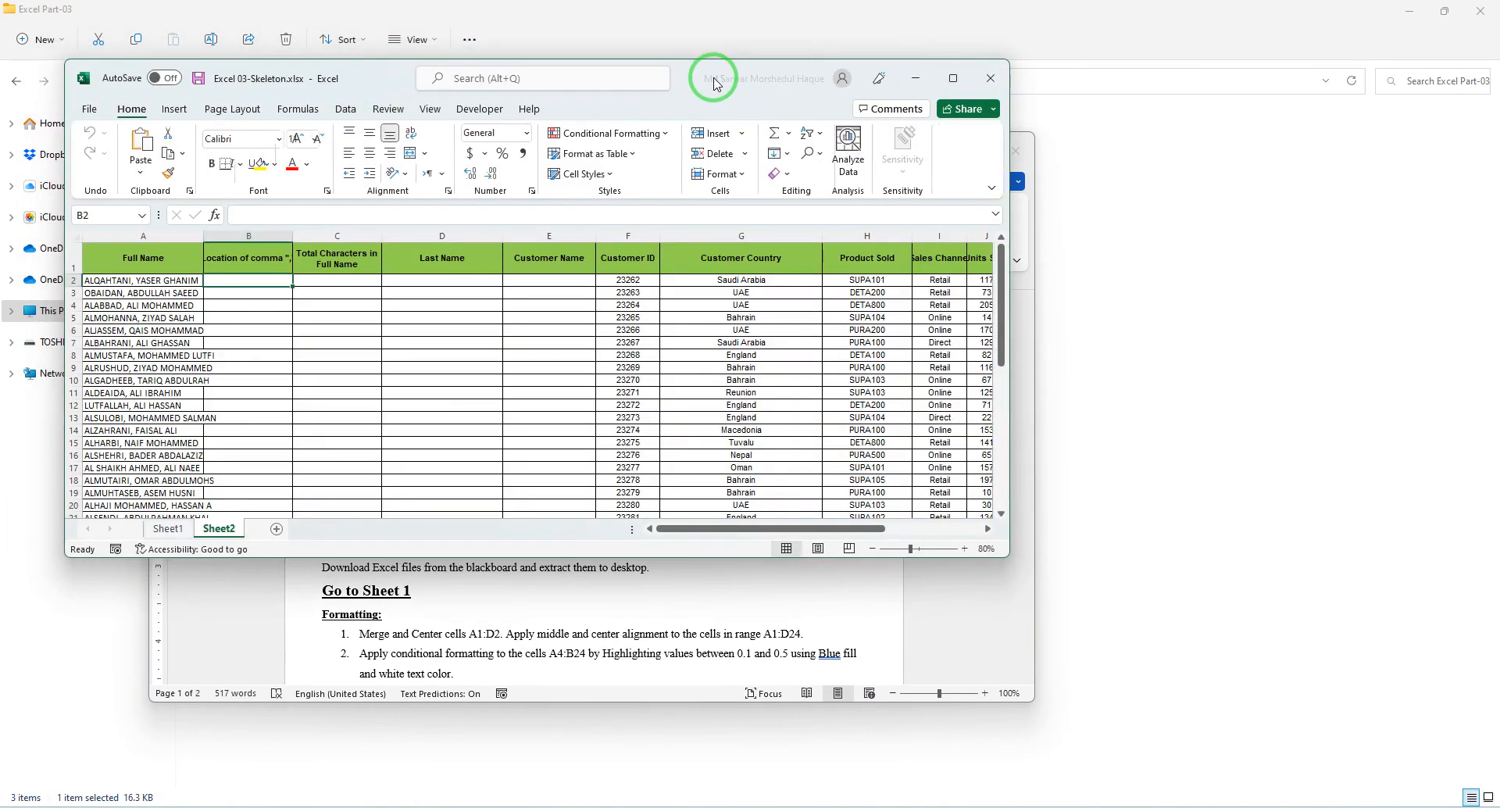
drag(680, 69, 1484, 603)
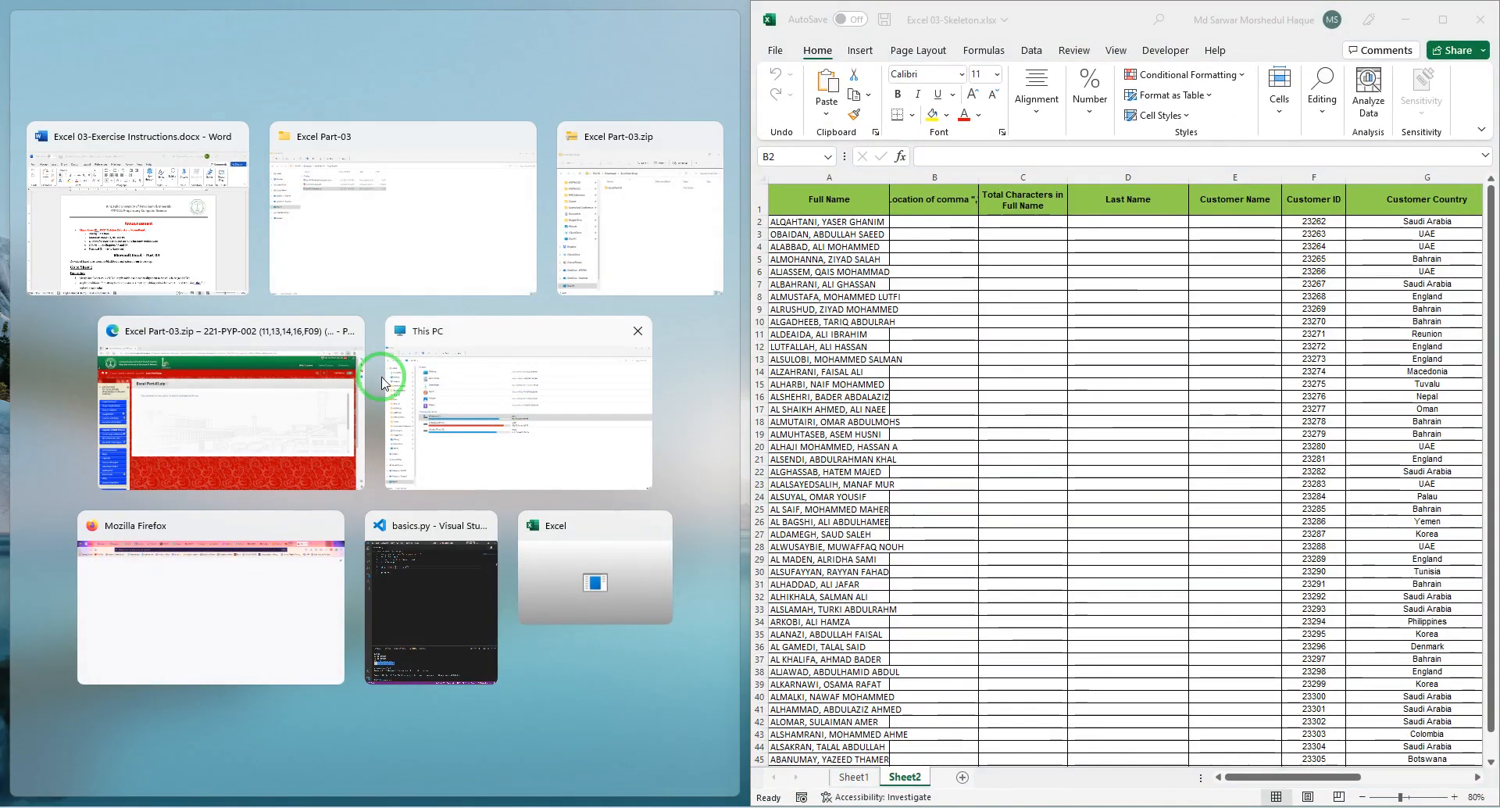
click(195, 239)
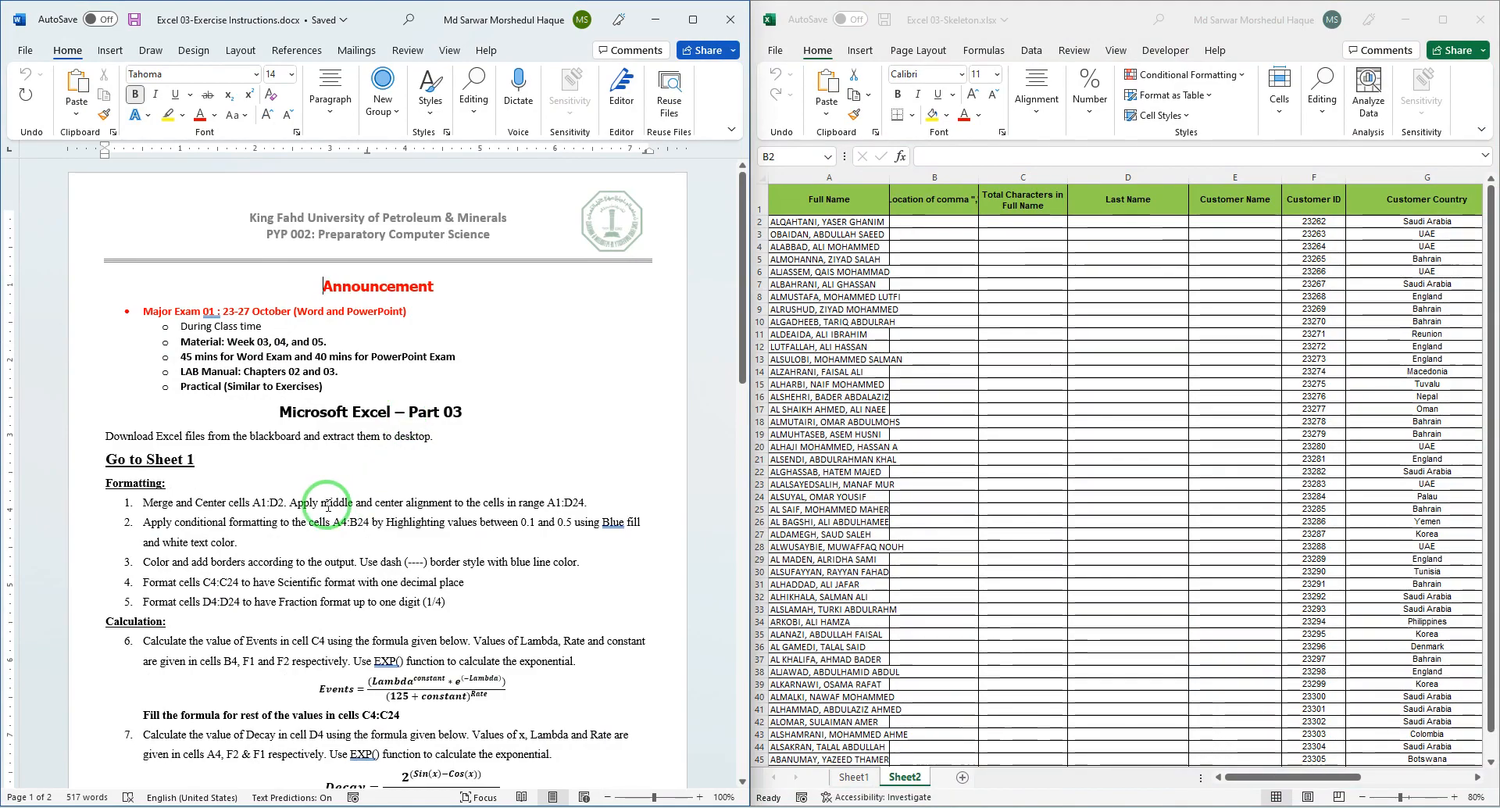
Highlight the download instruction line and the "Go to Sheet 1" heading in yellow in the instructions document.
scroll(328, 503, down, 4)
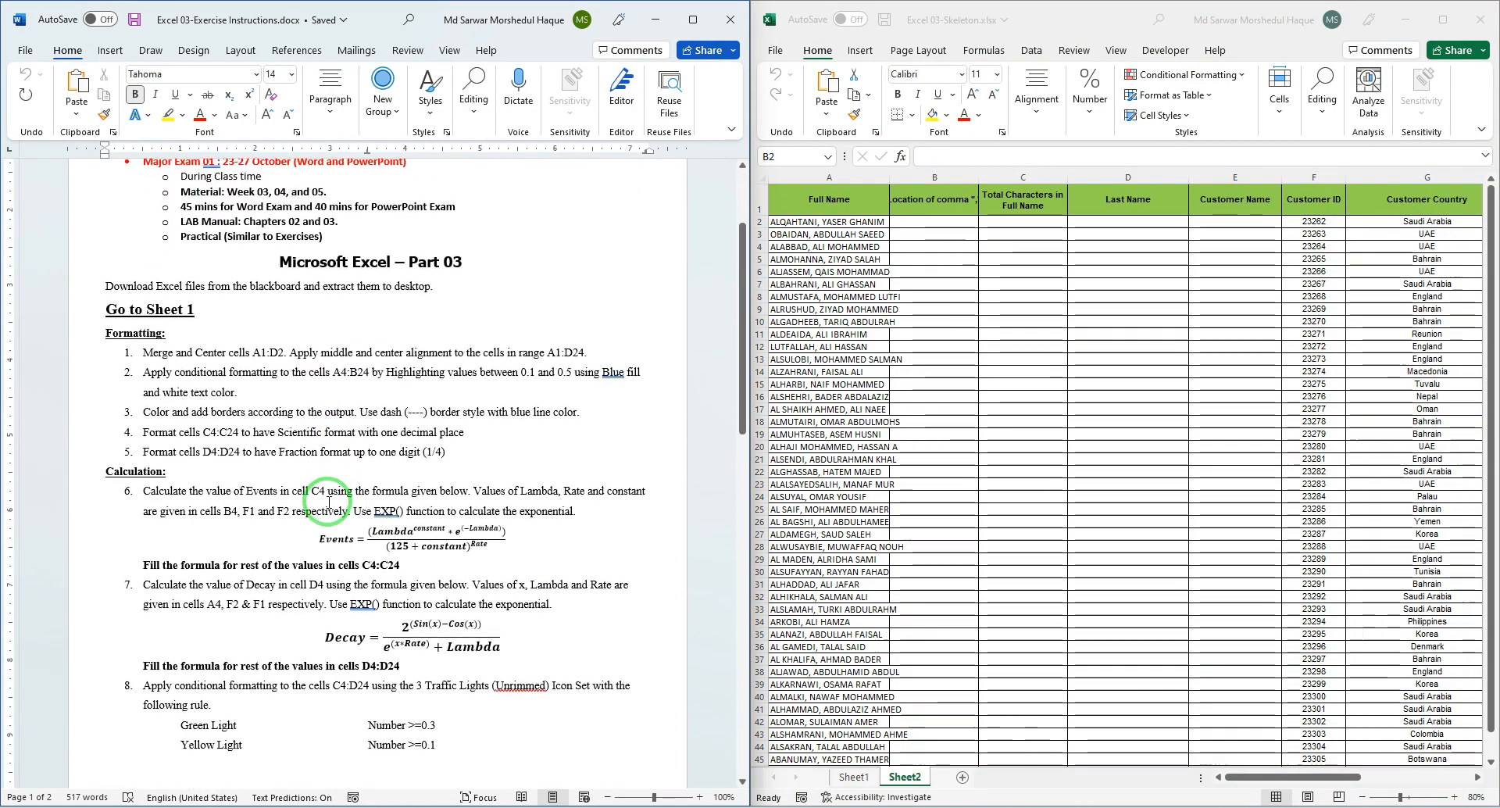
scroll(328, 502, down, 2)
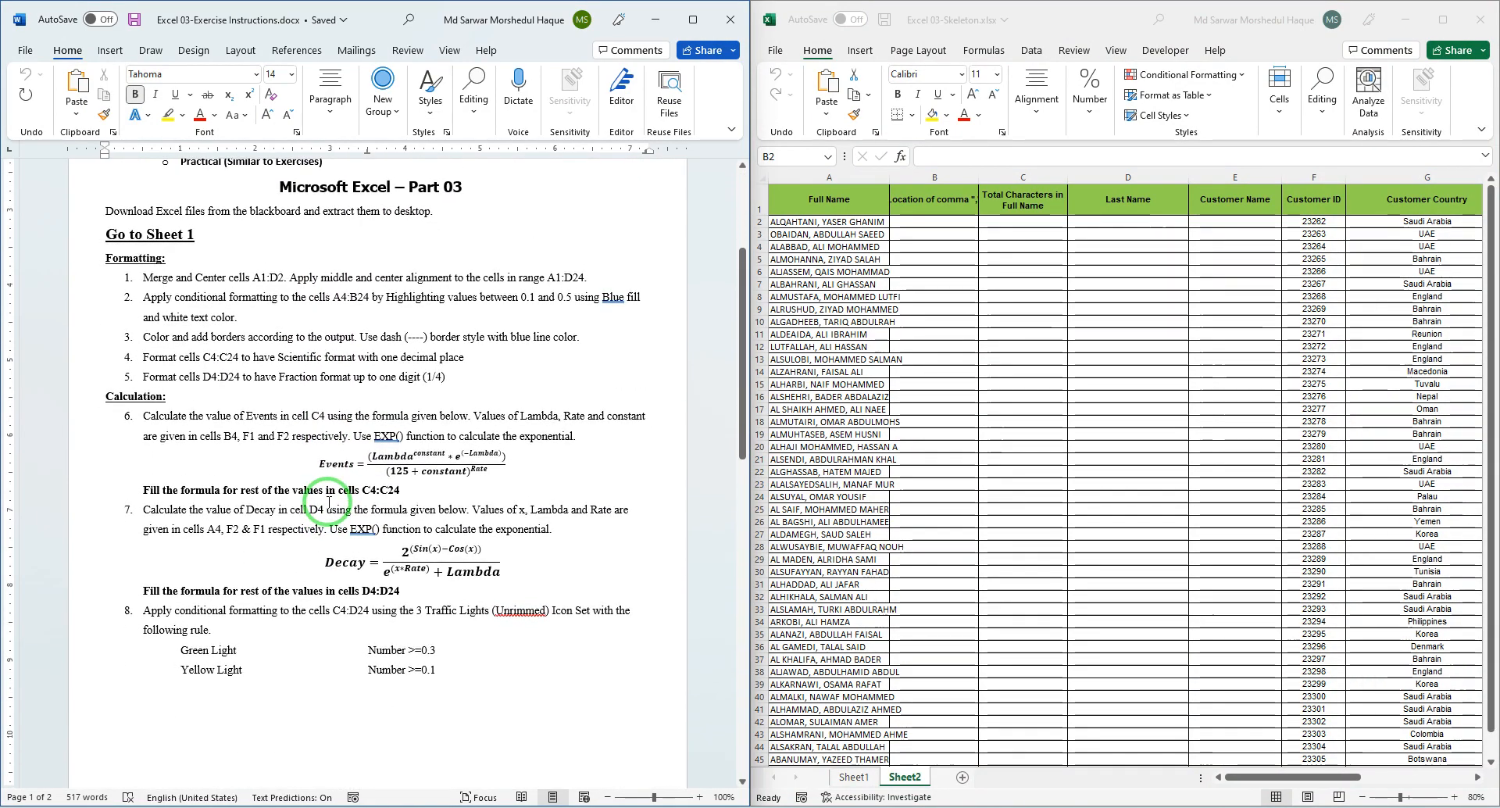
click(168, 115)
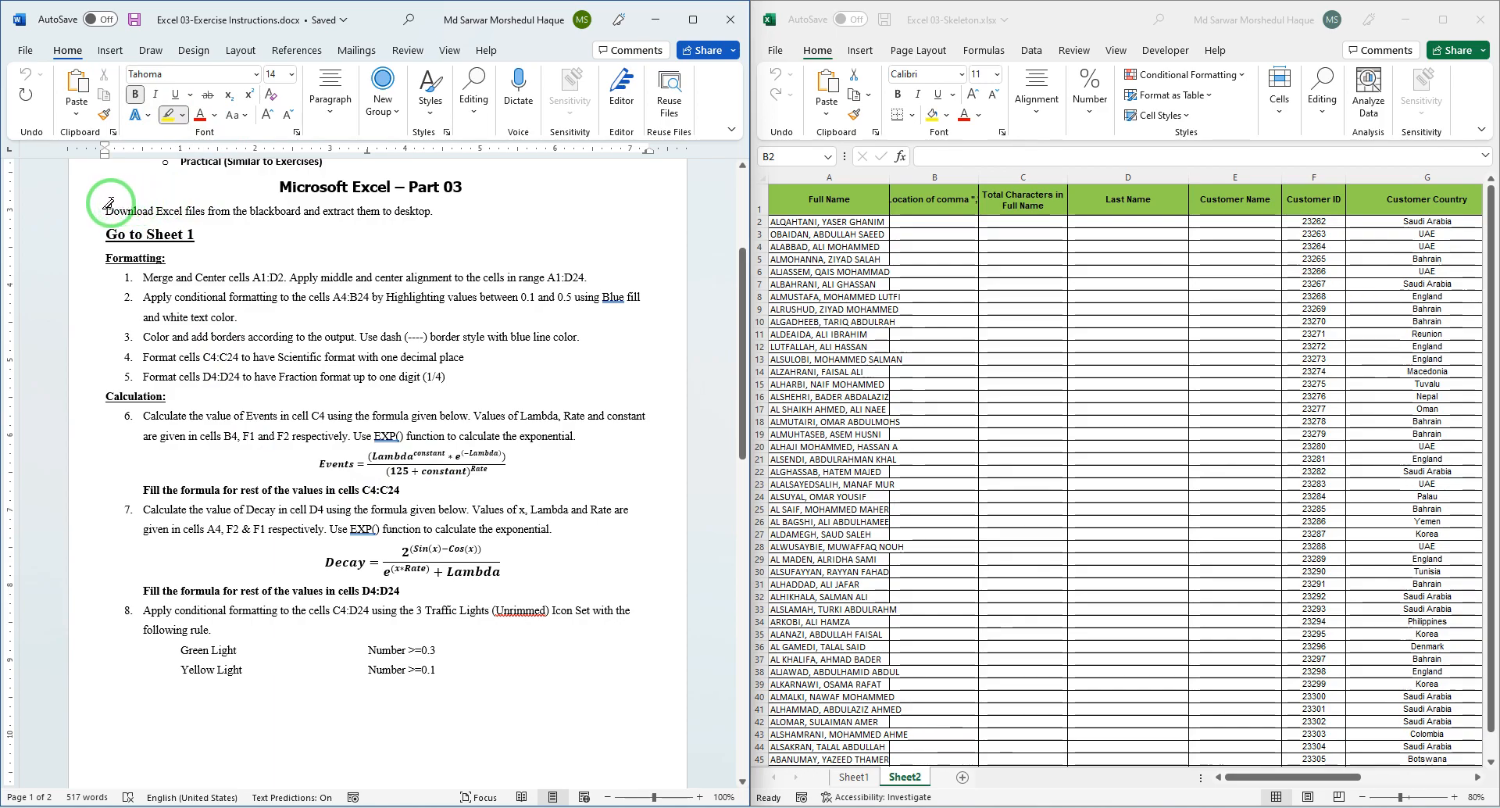
drag(108, 208, 434, 211)
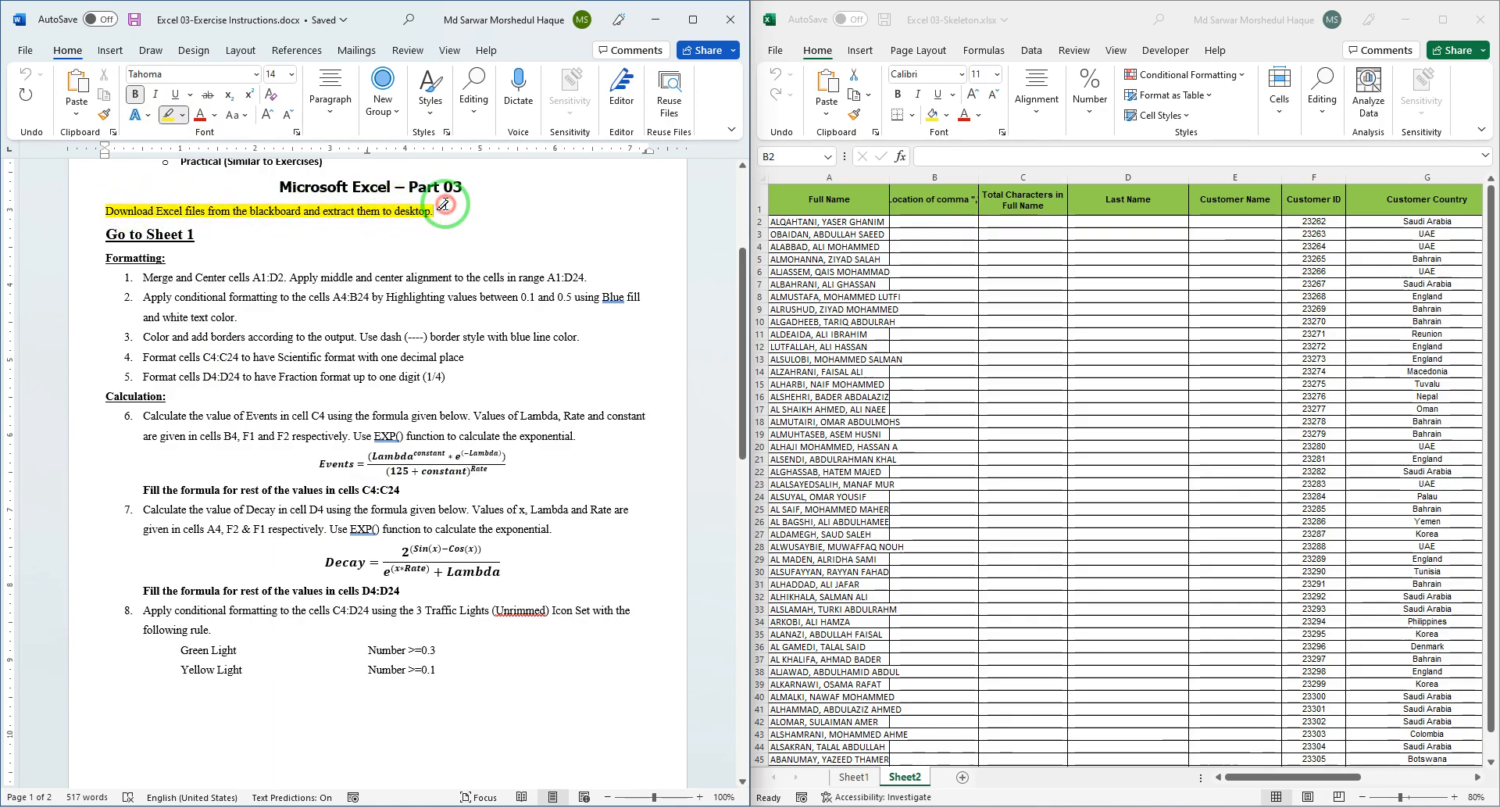
drag(107, 233, 288, 236)
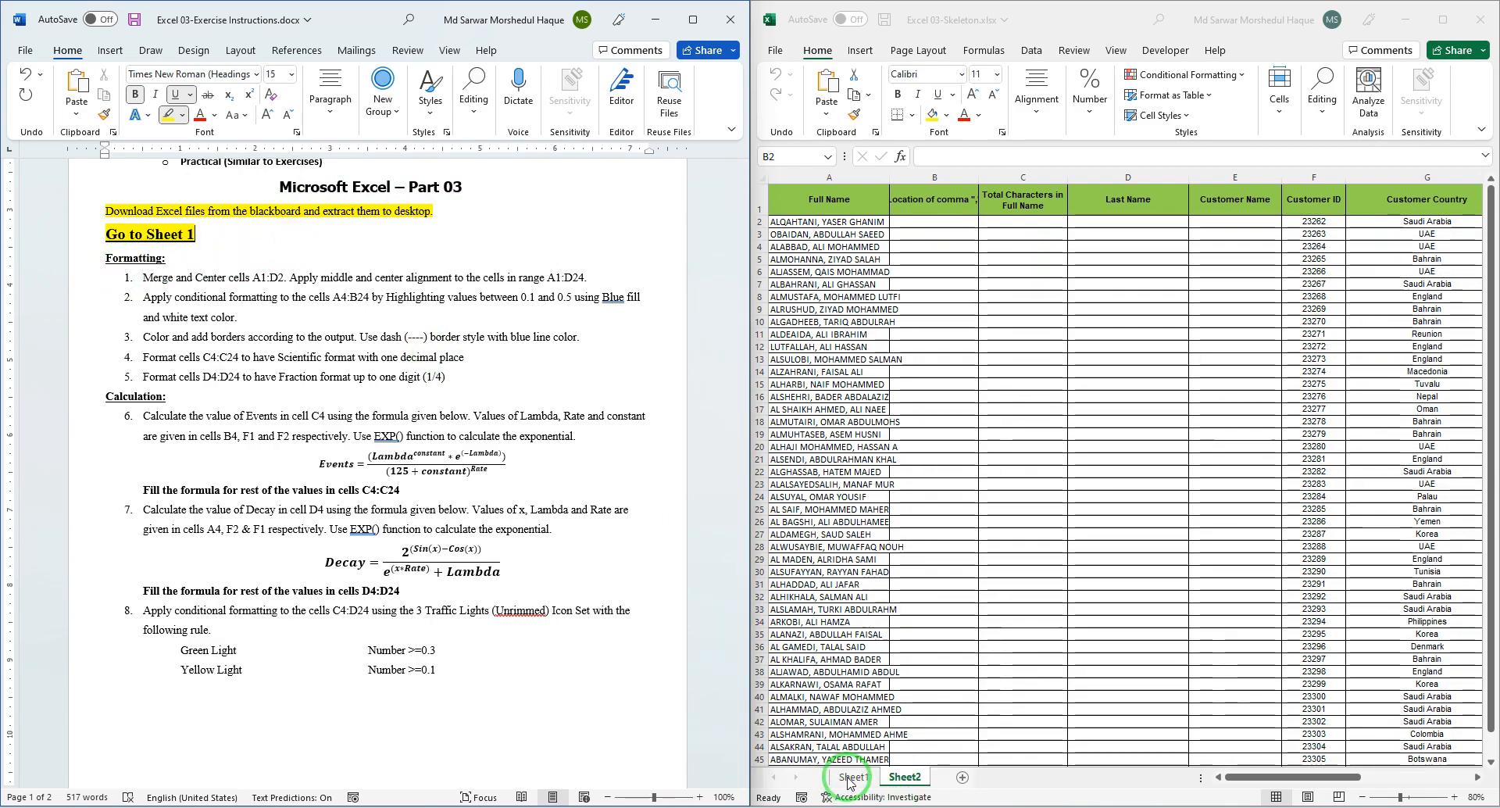
Widen the workbook's share of the split screen and switch the workbook to Sheet1.
click(1105, 406)
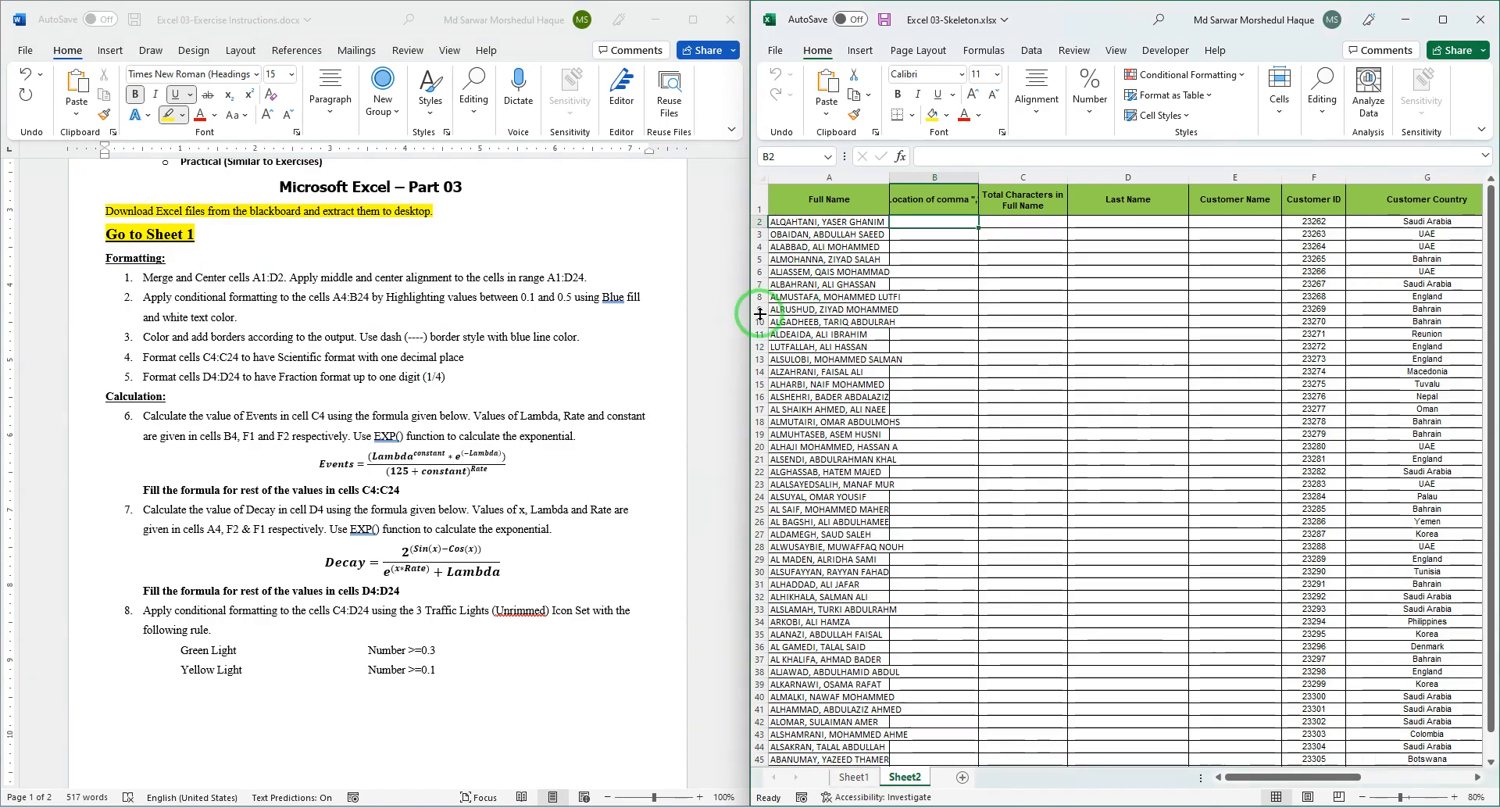
drag(760, 313, 653, 339)
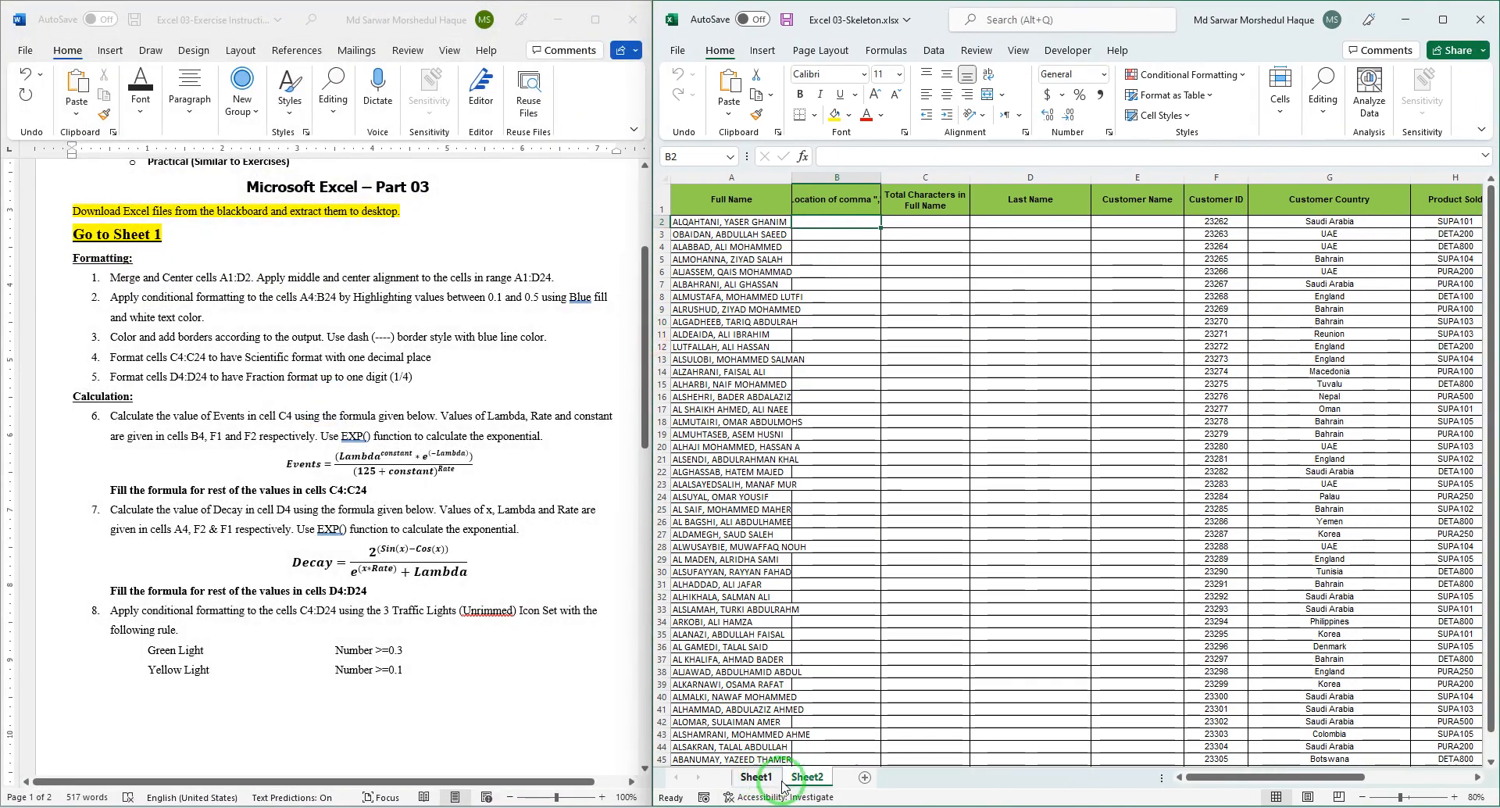
click(757, 781)
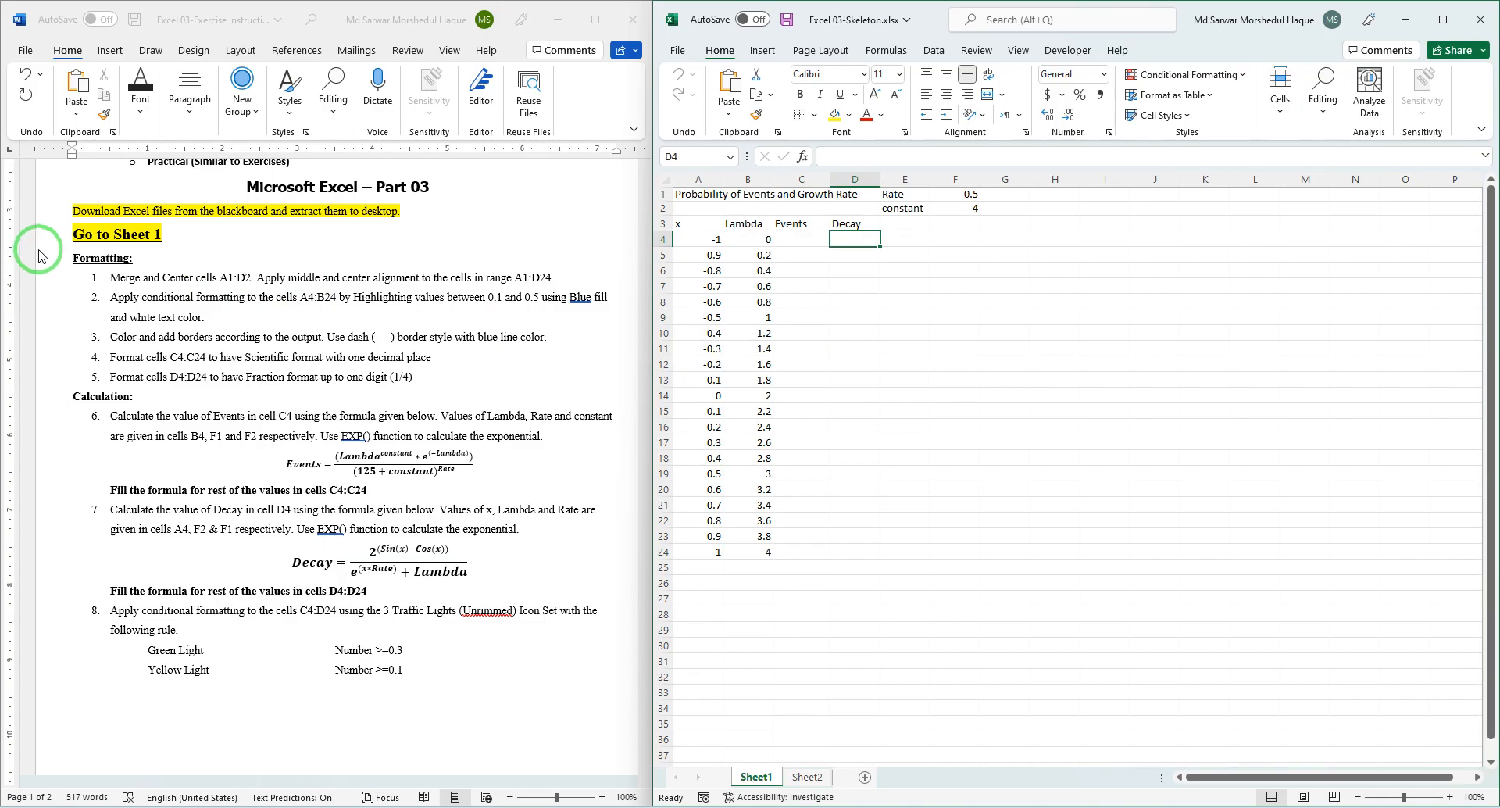
Highlight the "Formatting" heading and instruction 1 about merging A1:D2 in yellow.
click(71, 268)
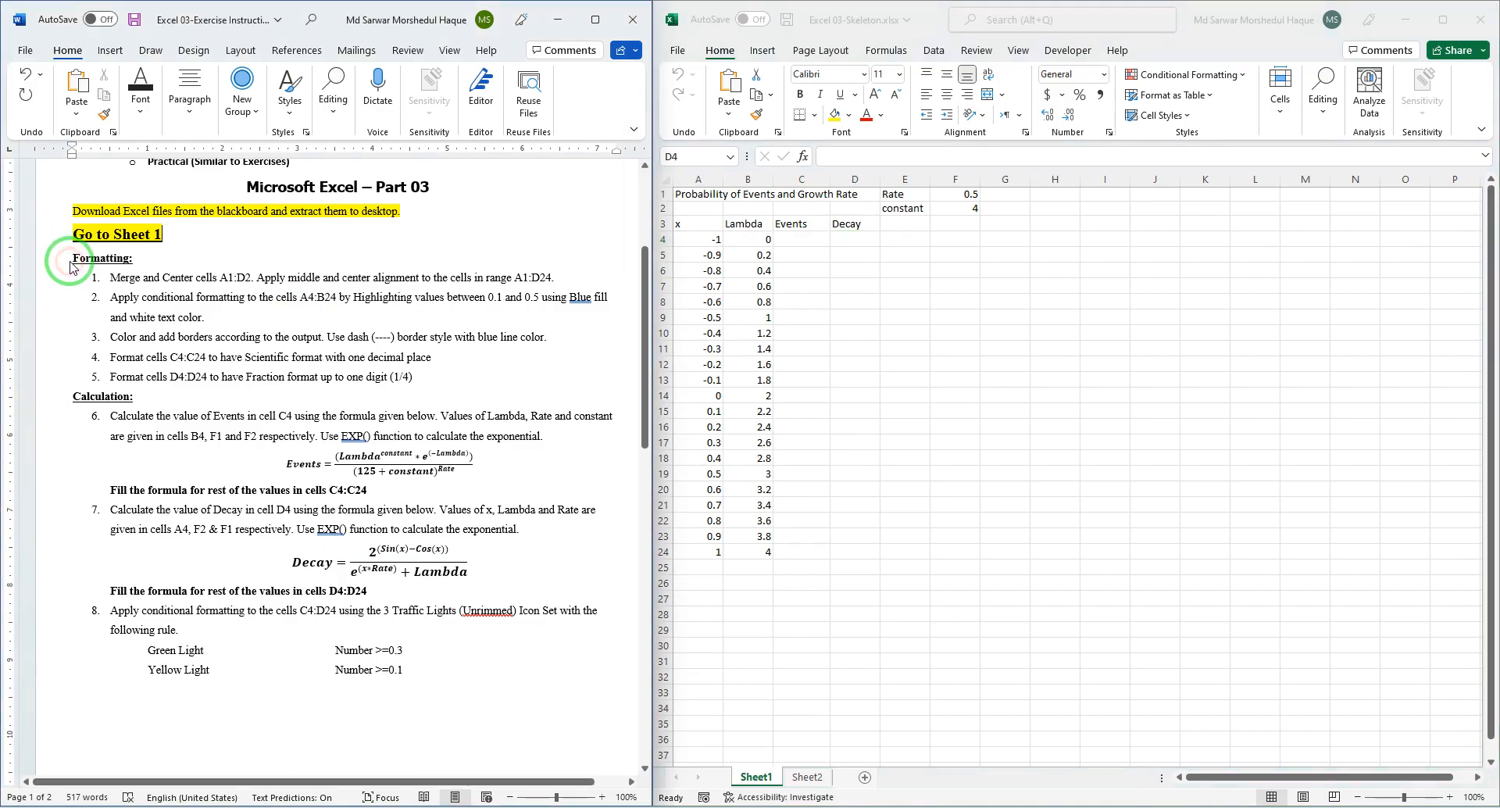
drag(68, 261, 605, 276)
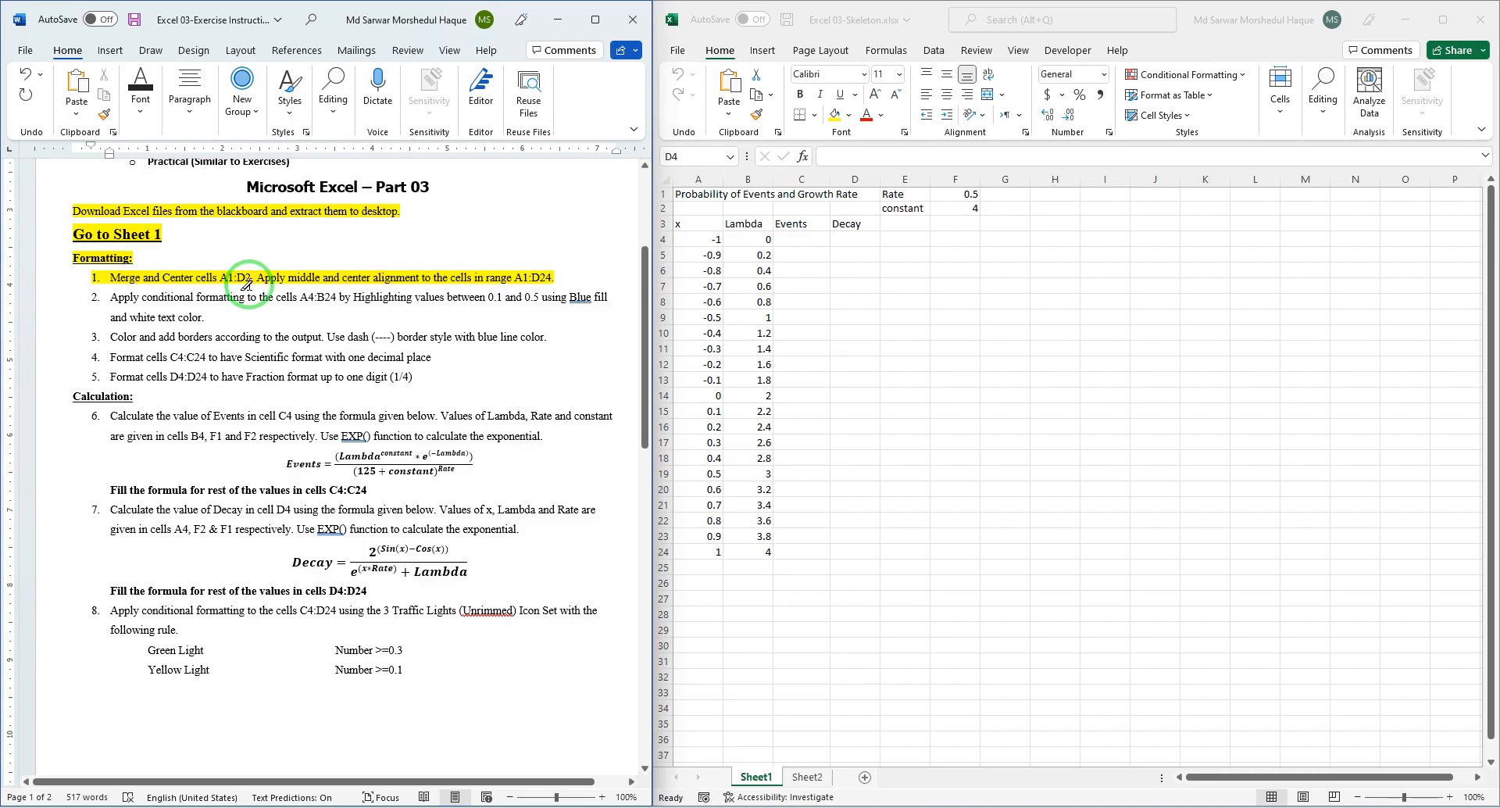
Merge and center cells A1:D2 on Sheet1.
click(694, 193)
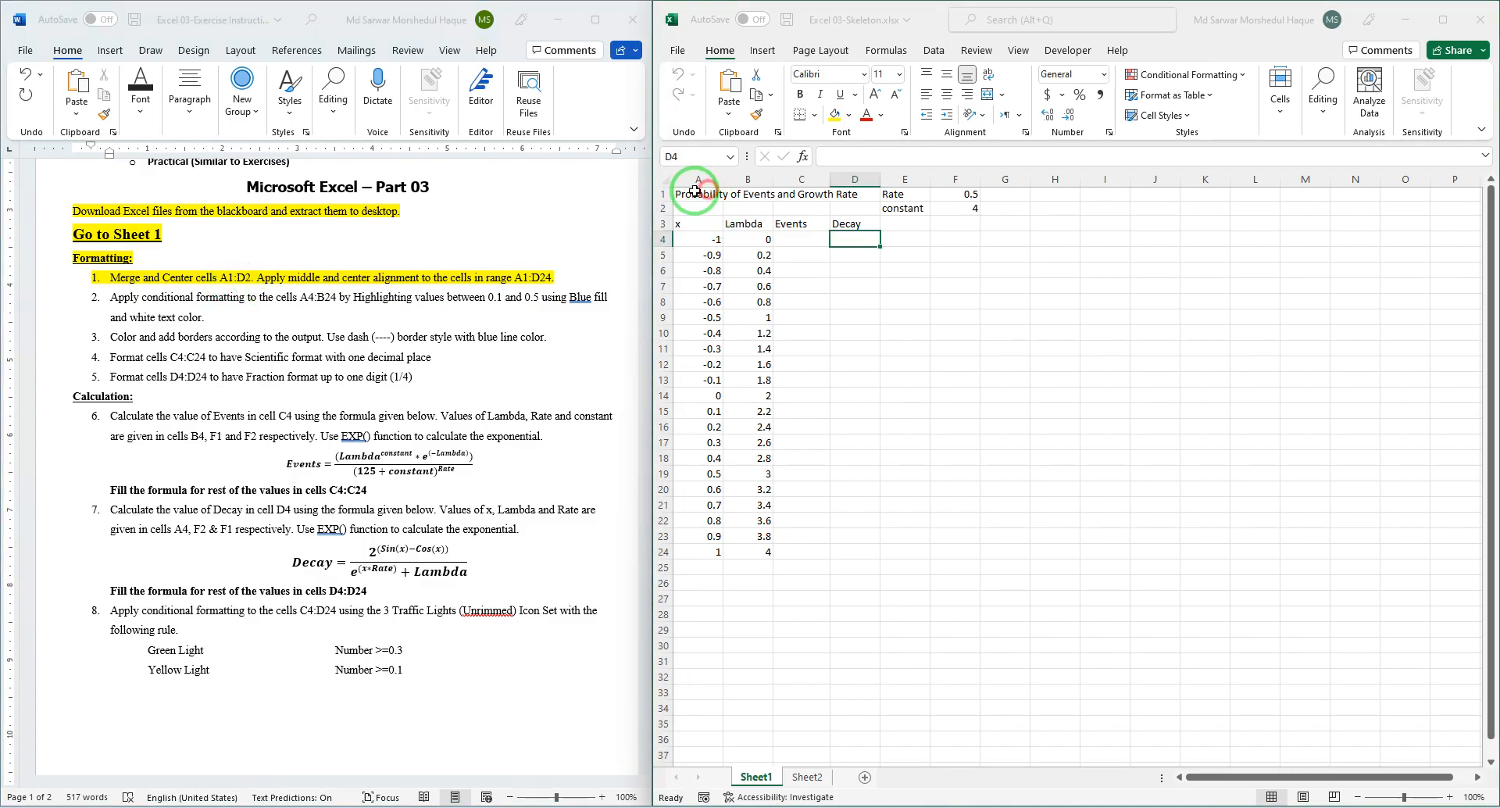
drag(695, 193, 870, 208)
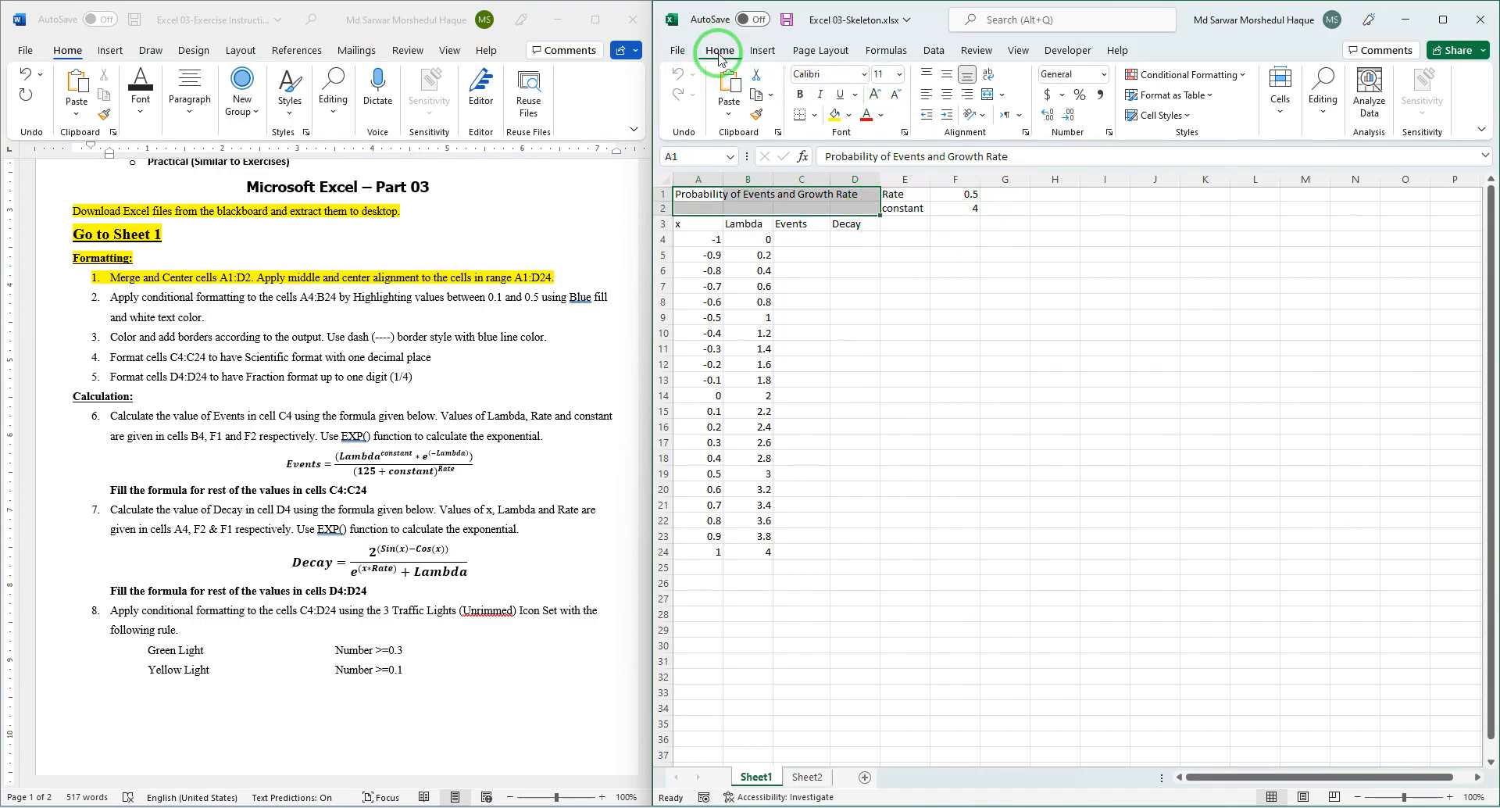
click(1002, 97)
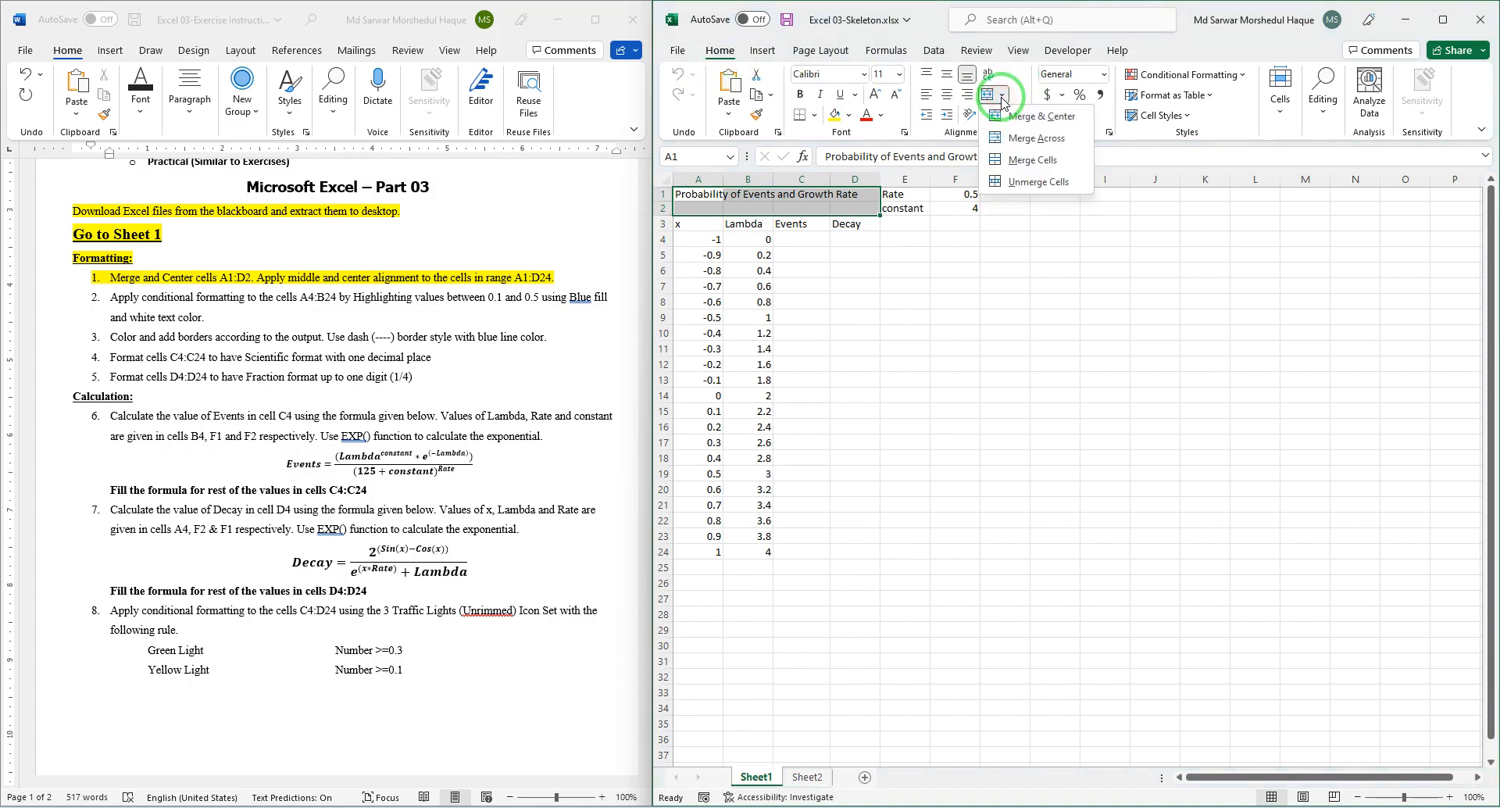
click(1048, 118)
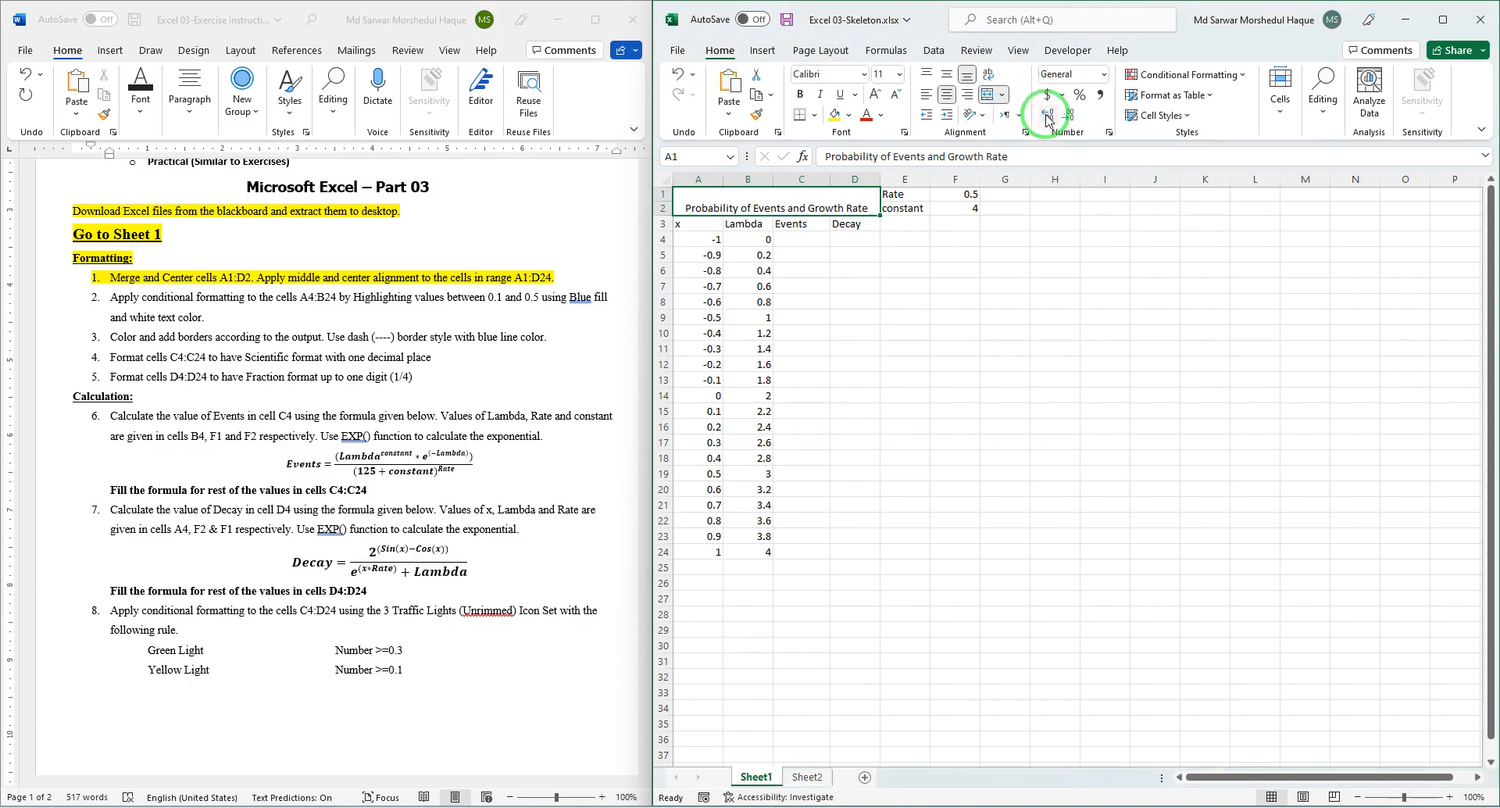
Apply horizontal center and middle alignment to cells A1:D24 on Sheet1.
click(310, 382)
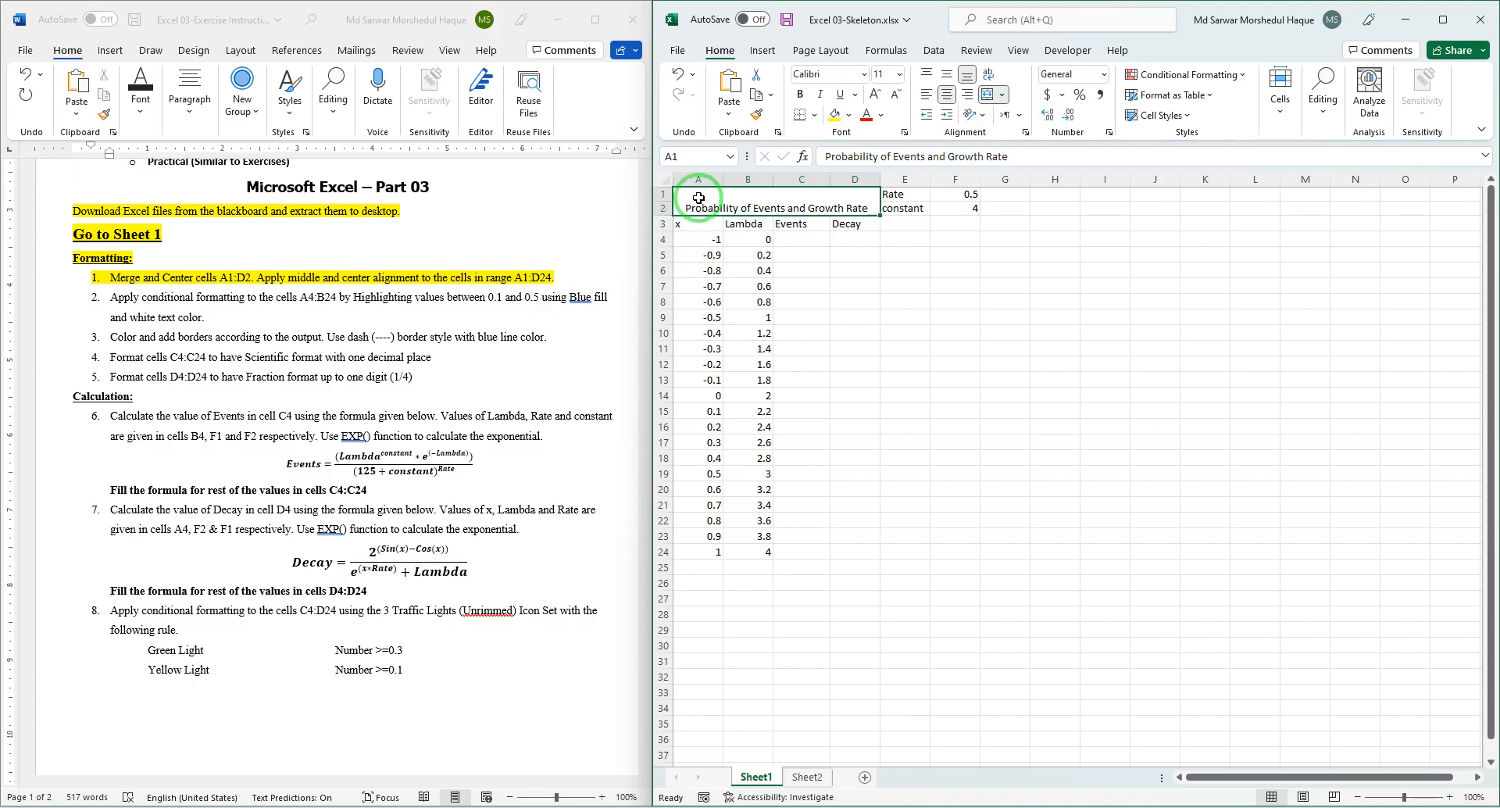
drag(697, 197, 814, 547)
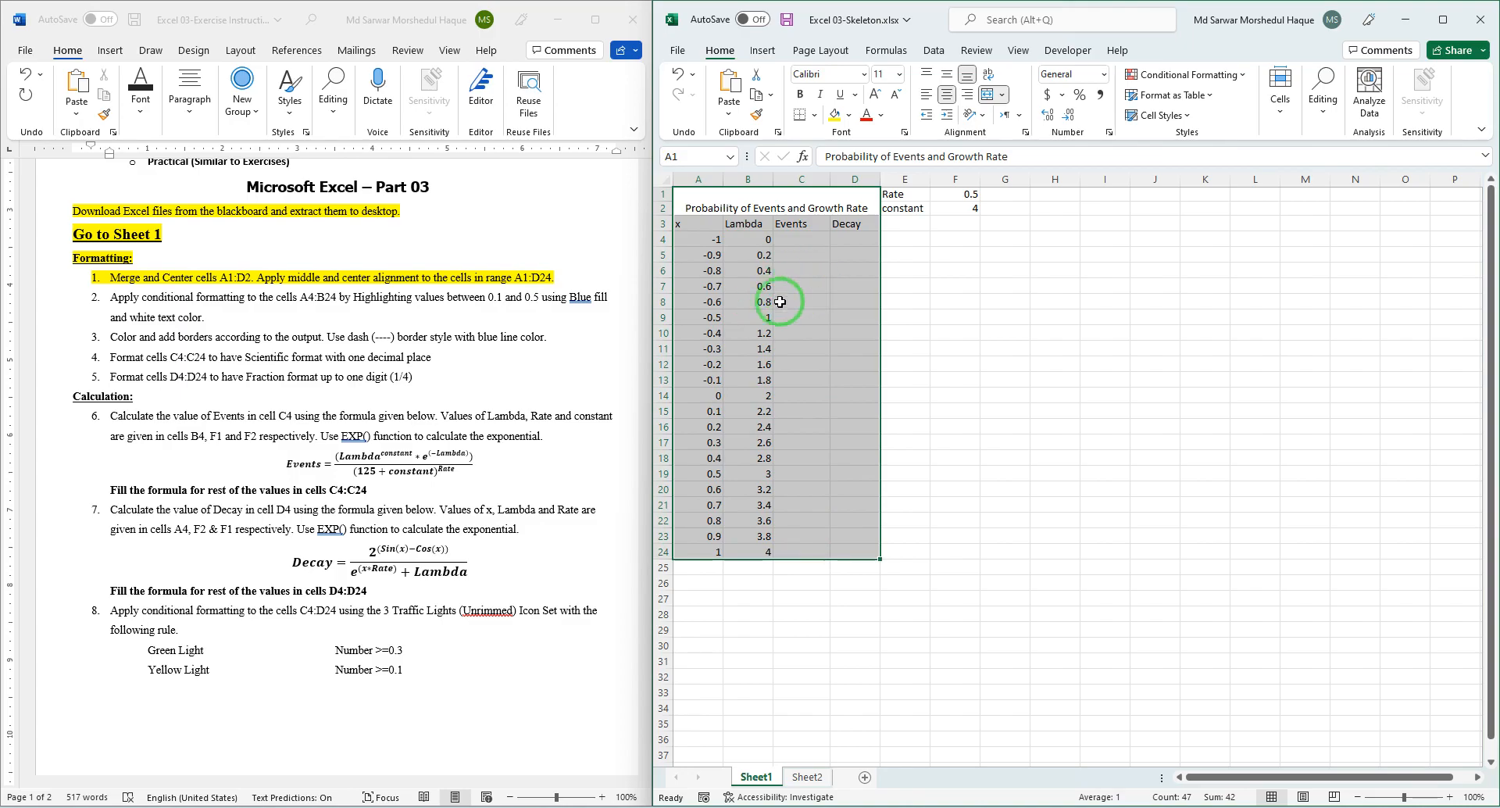
click(950, 97)
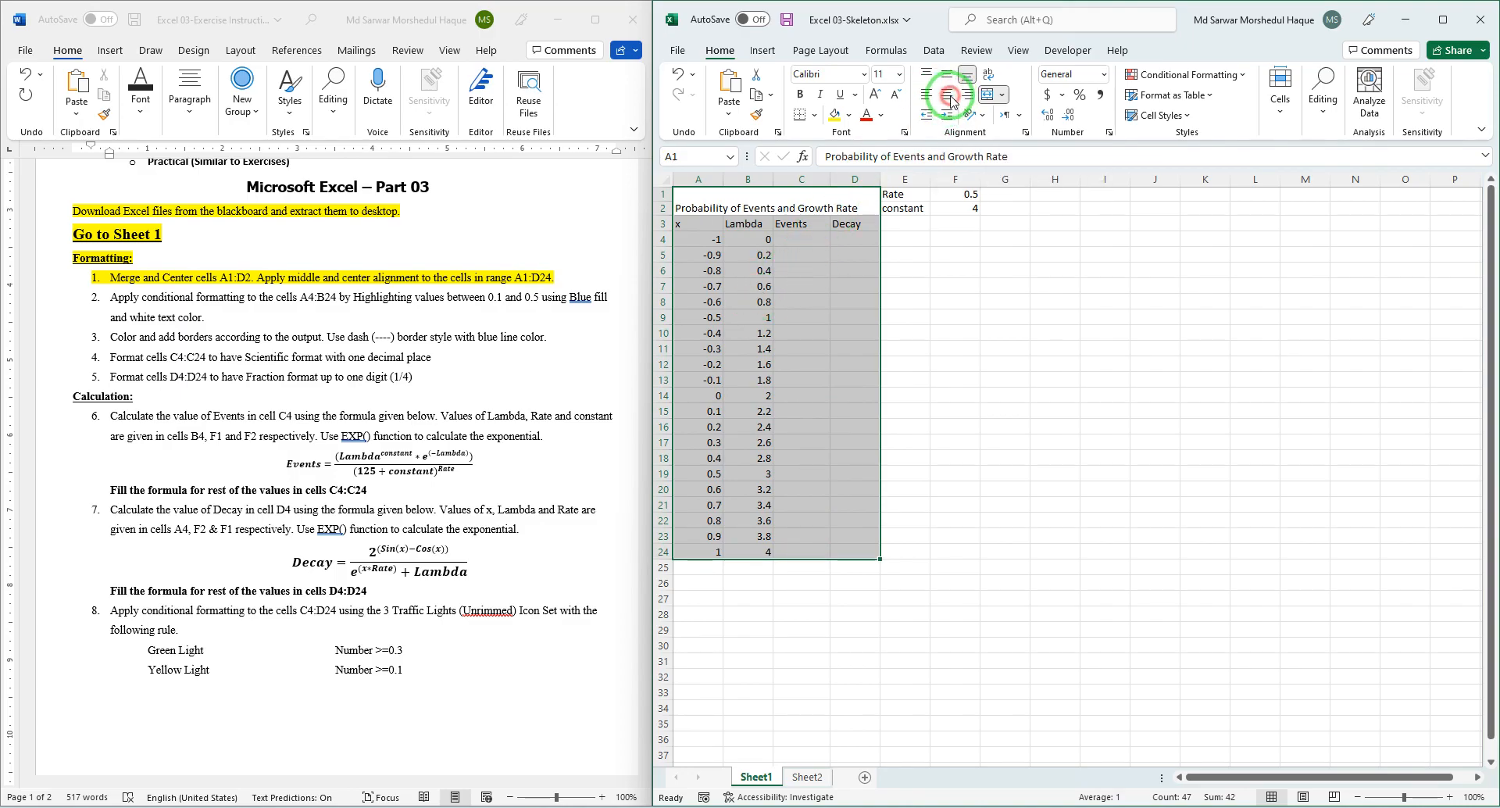
click(949, 97)
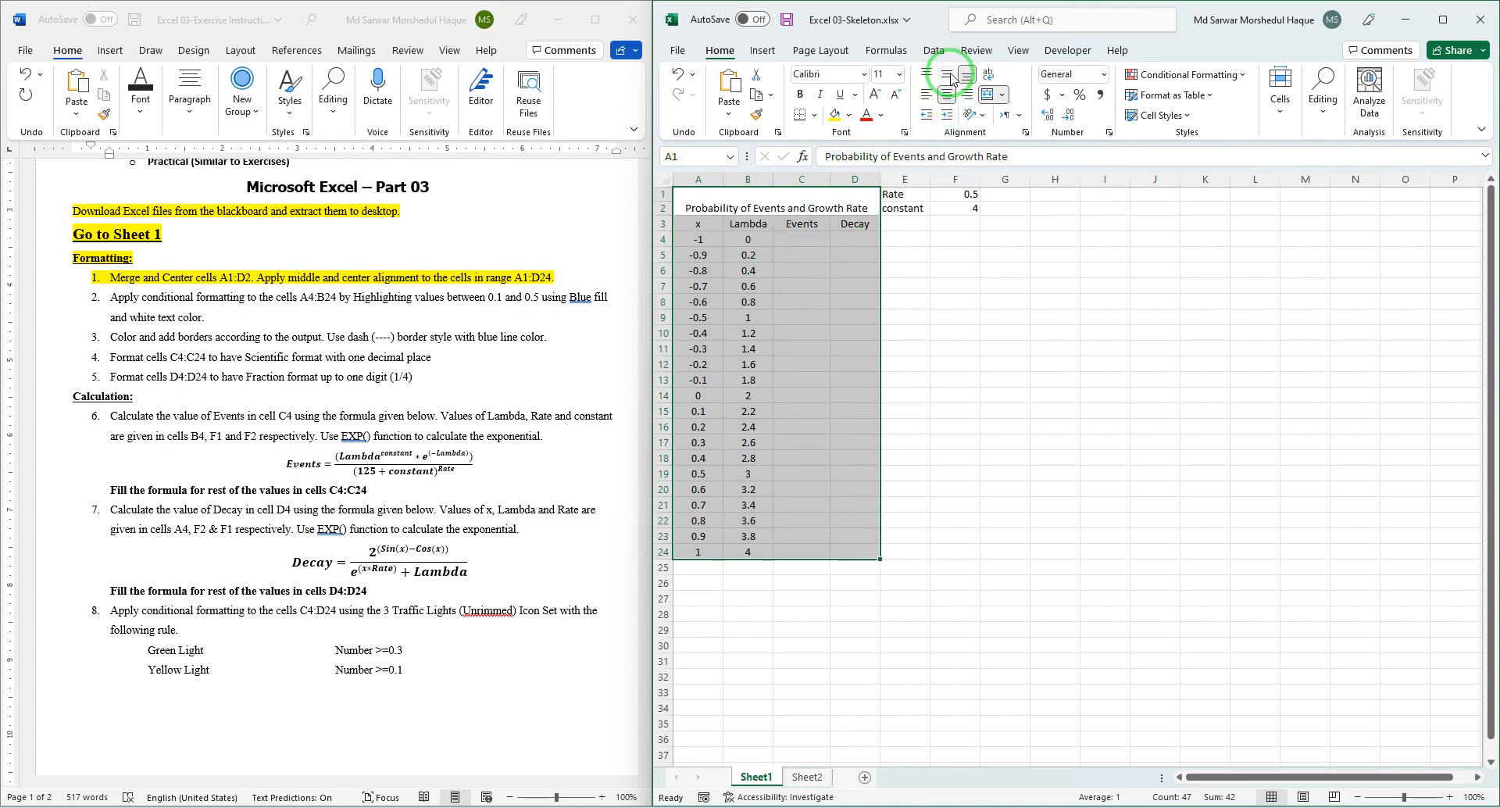
click(947, 75)
click(950, 76)
click(949, 76)
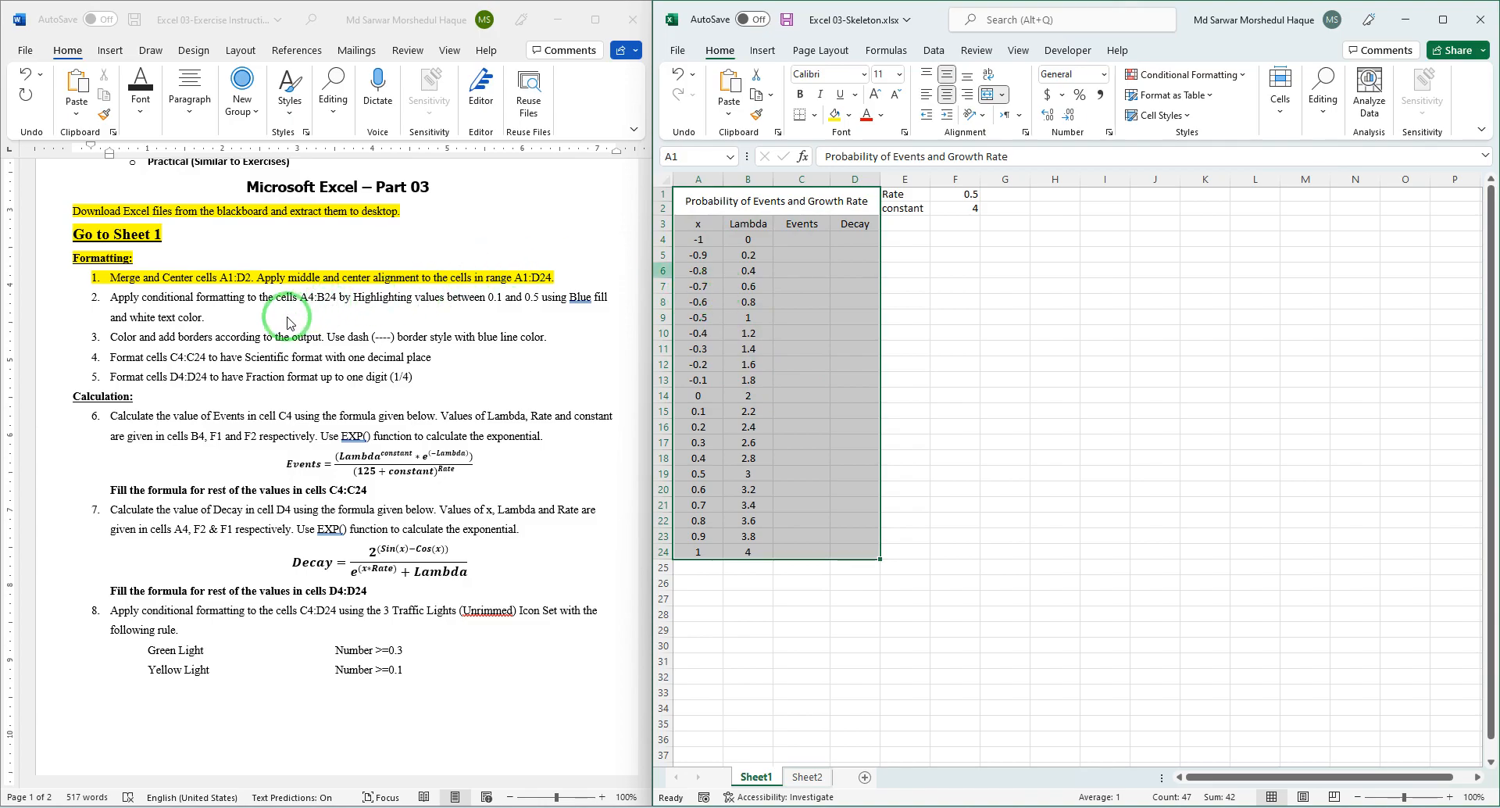
Highlight instruction 2 about conditional formatting of A4:B24 in yellow in the Word instructions document.
click(155, 316)
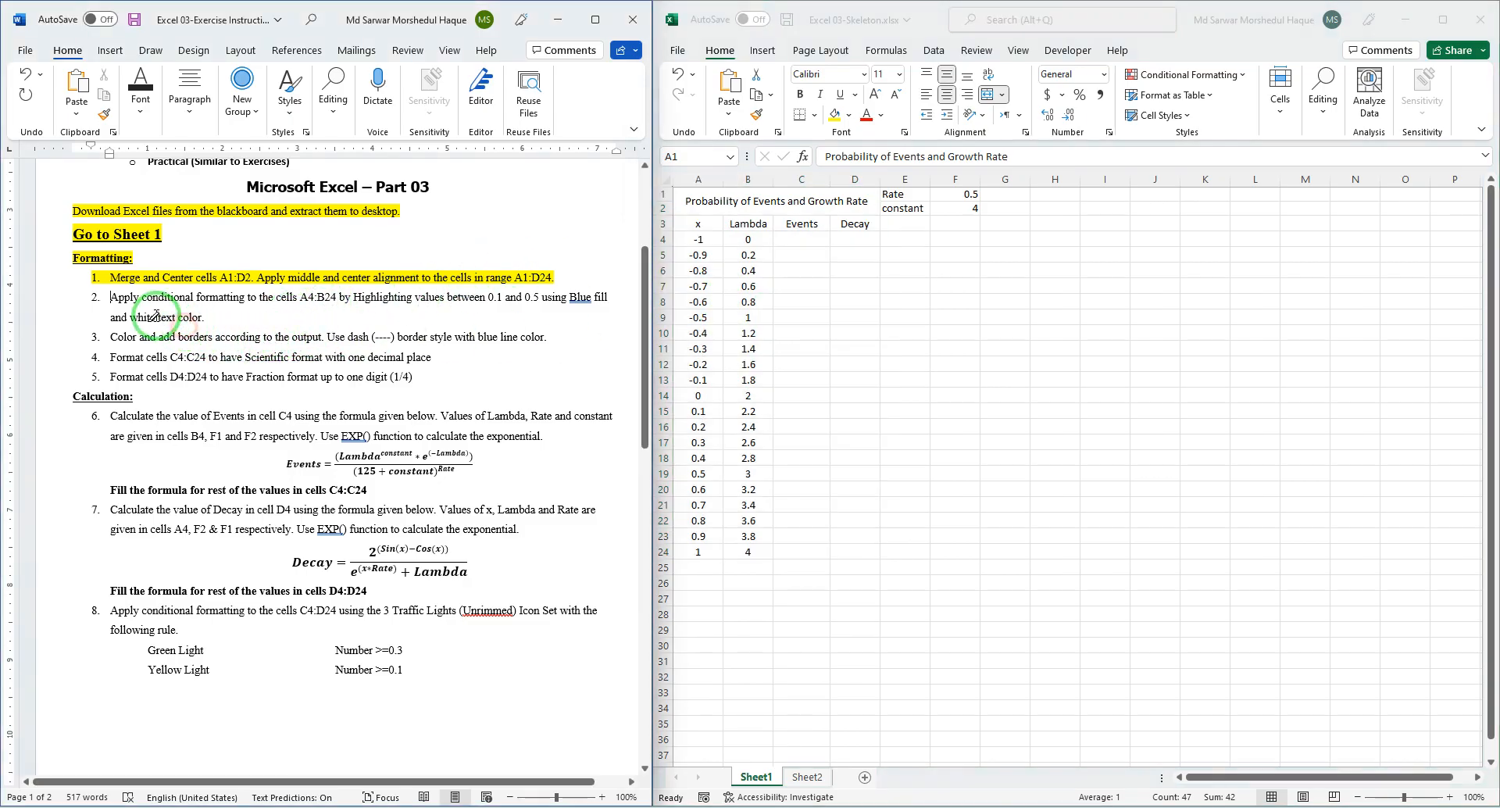
drag(204, 316, 91, 297)
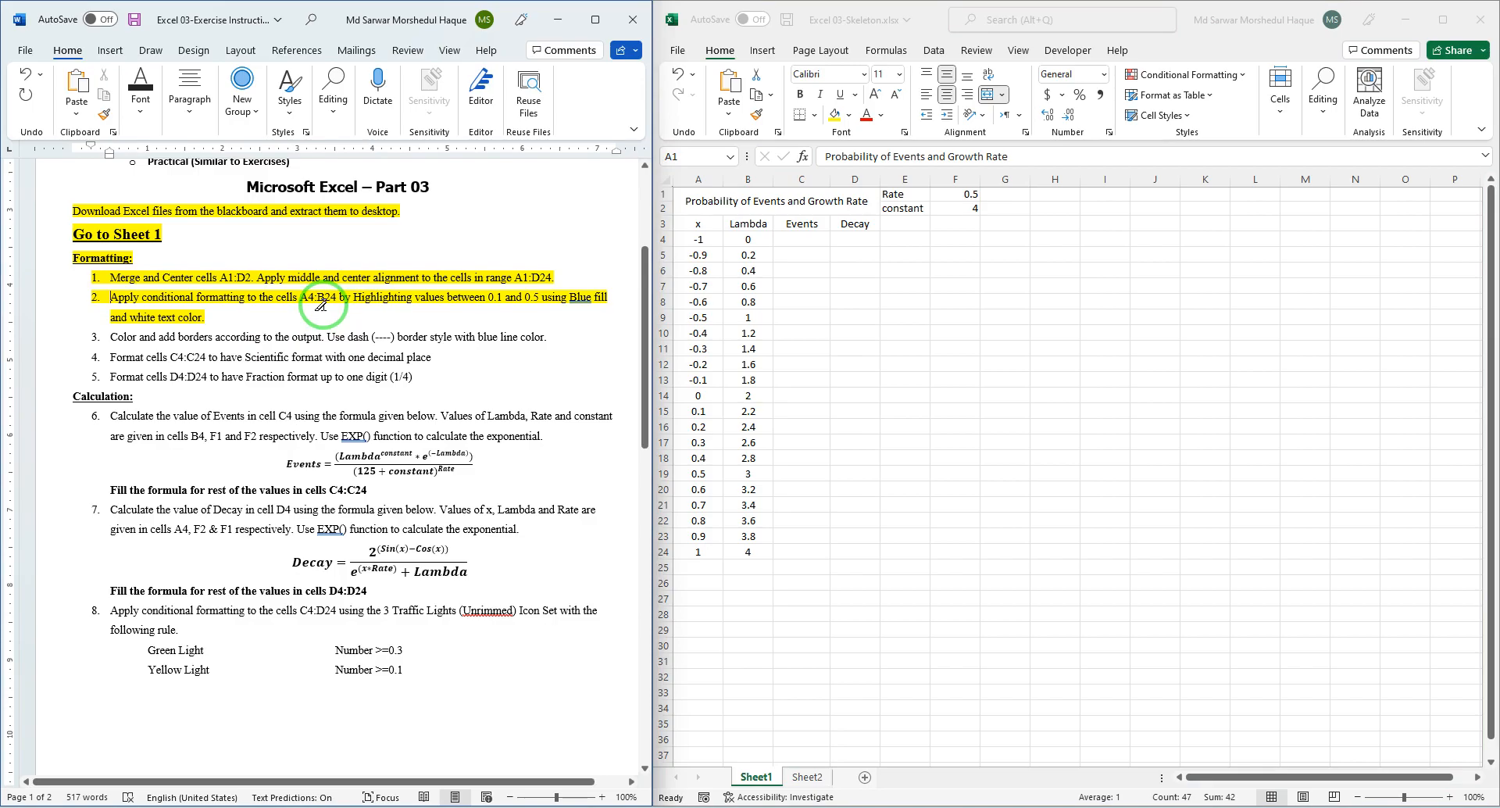
Create a Between highlight rule for cells A4:B24 in the workbook with limits 0.1 and 0.5.
click(700, 235)
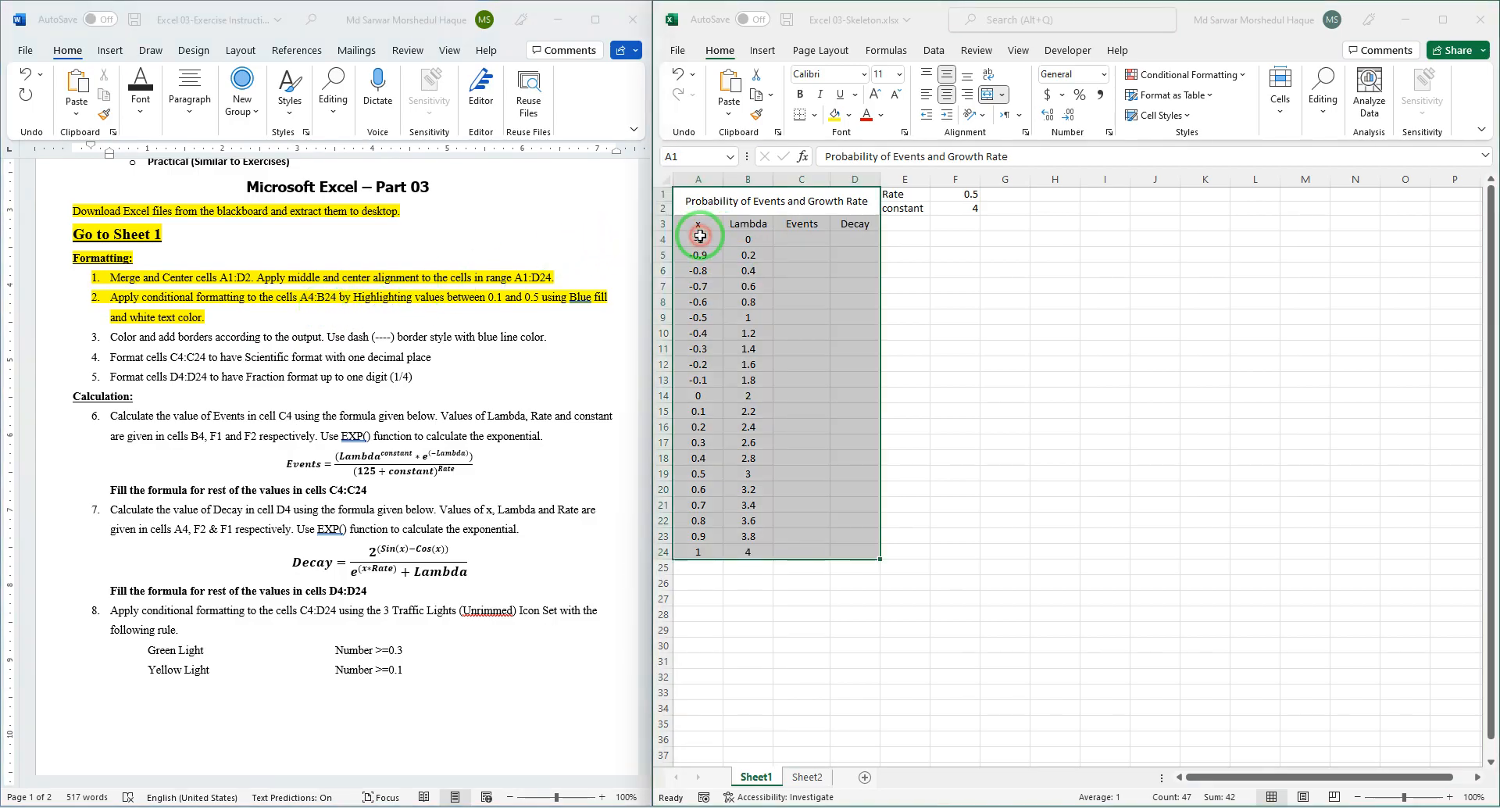
drag(700, 235, 748, 548)
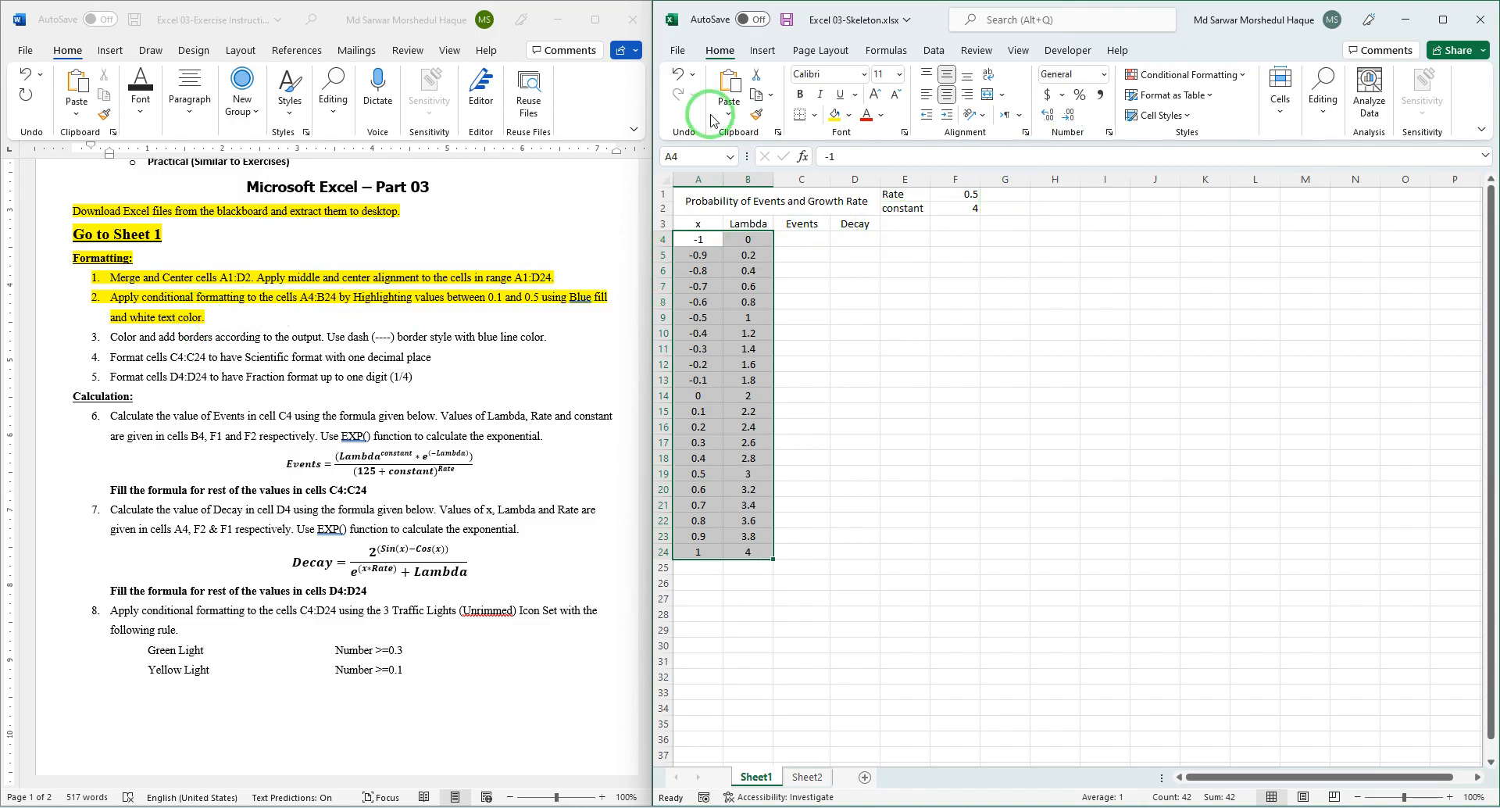
click(1242, 76)
mouse_move(1228, 112)
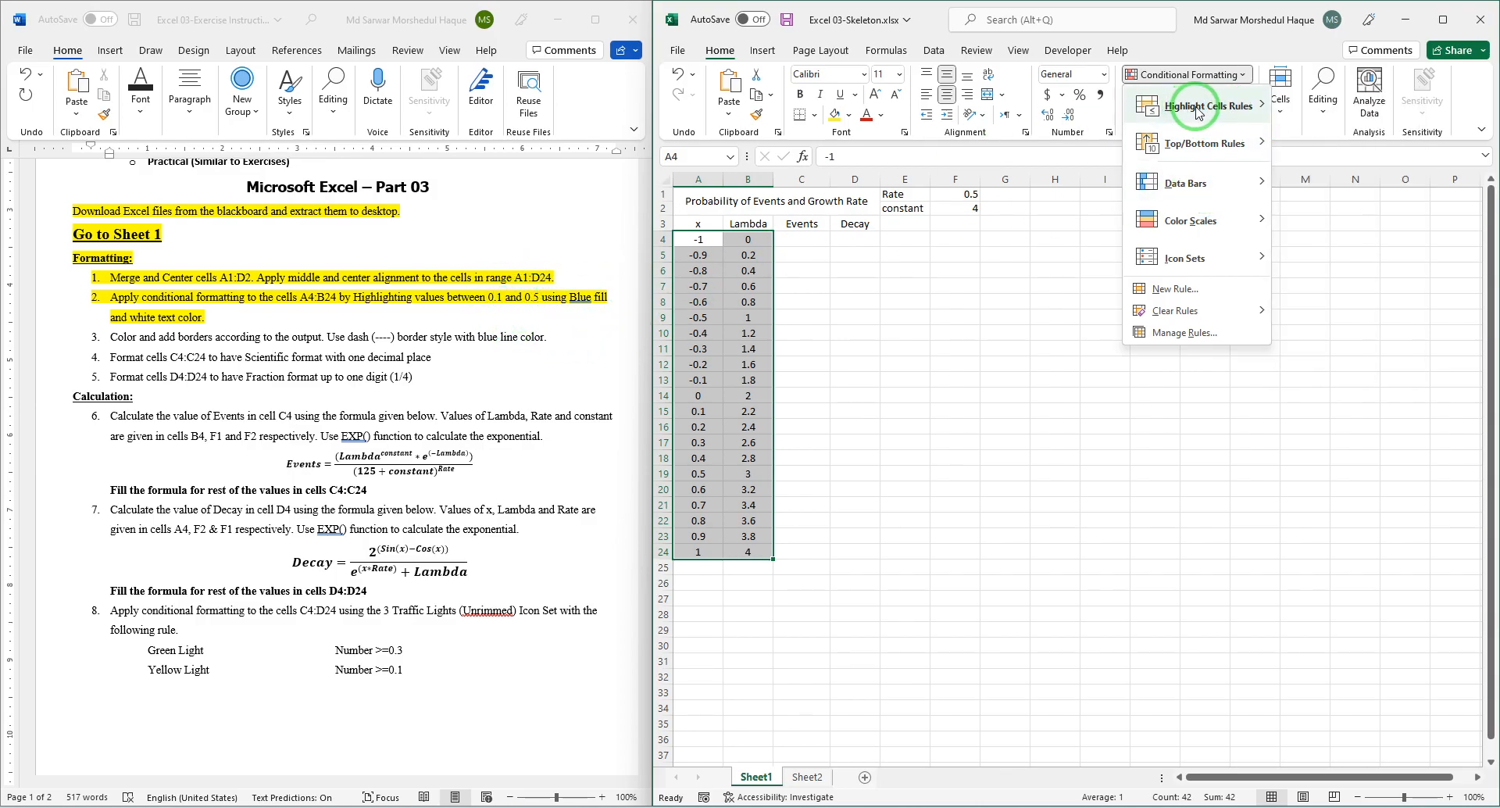
click(1353, 181)
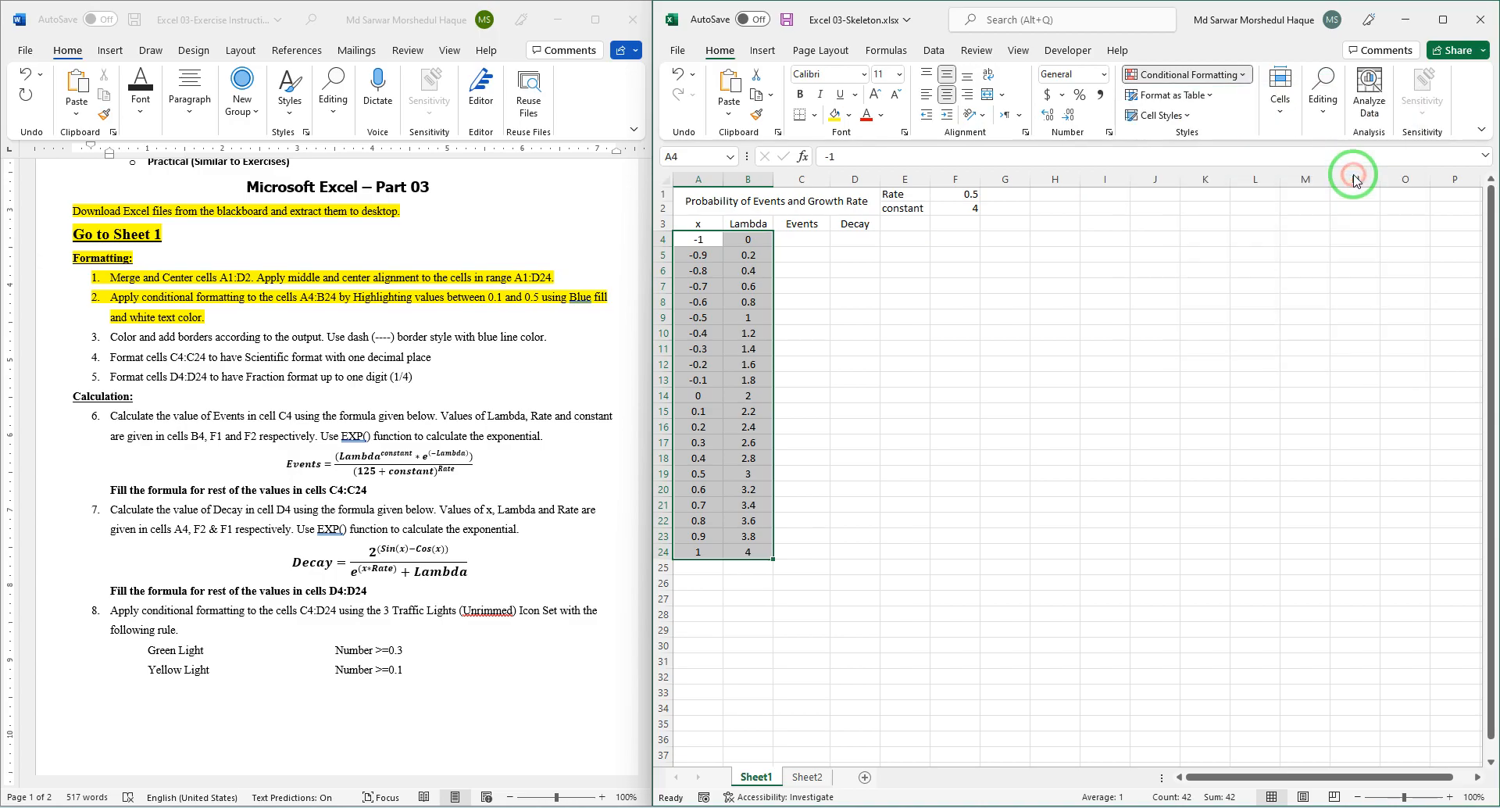
drag(1089, 324, 977, 338)
click(931, 378)
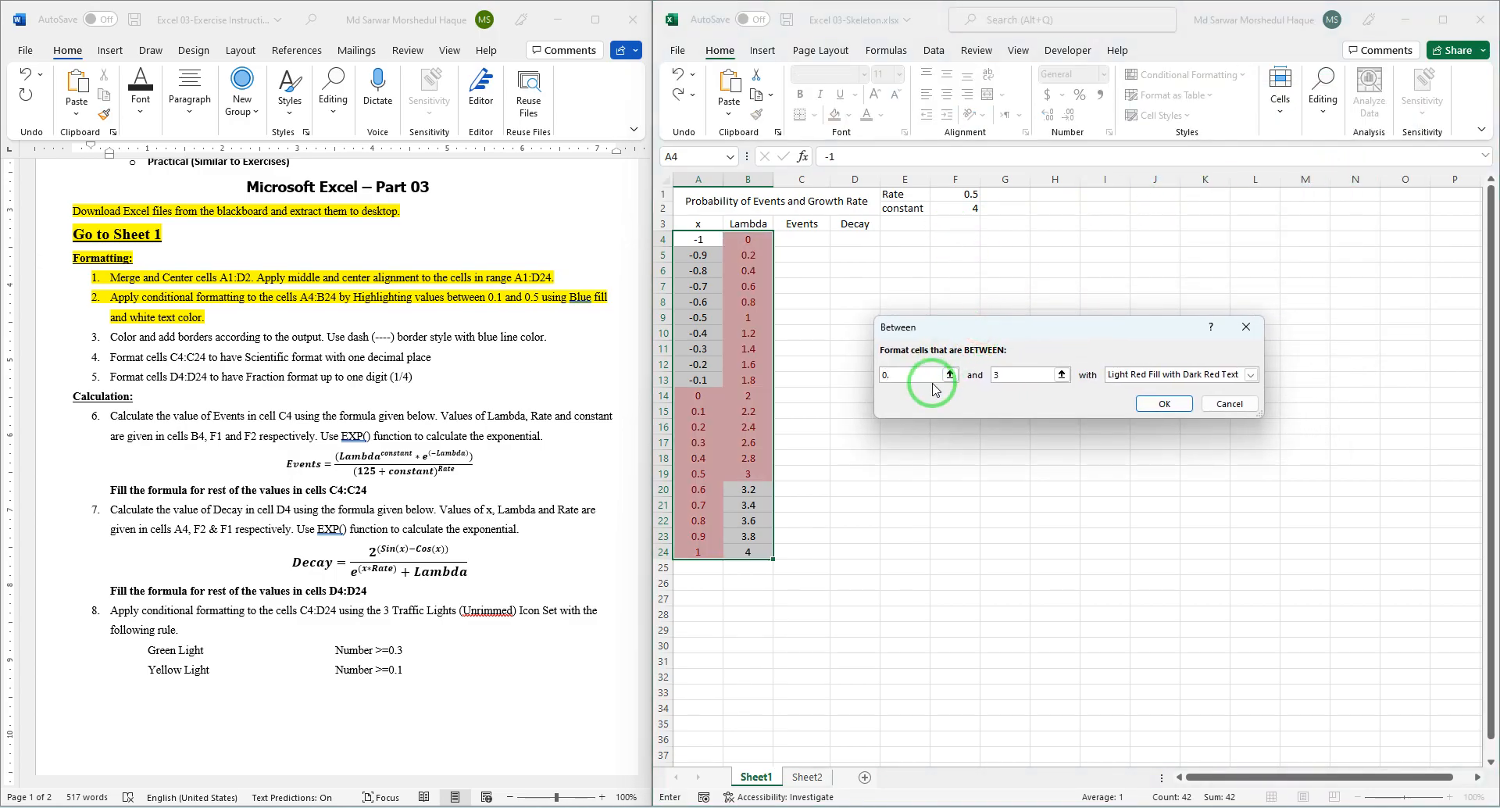
click(1026, 374)
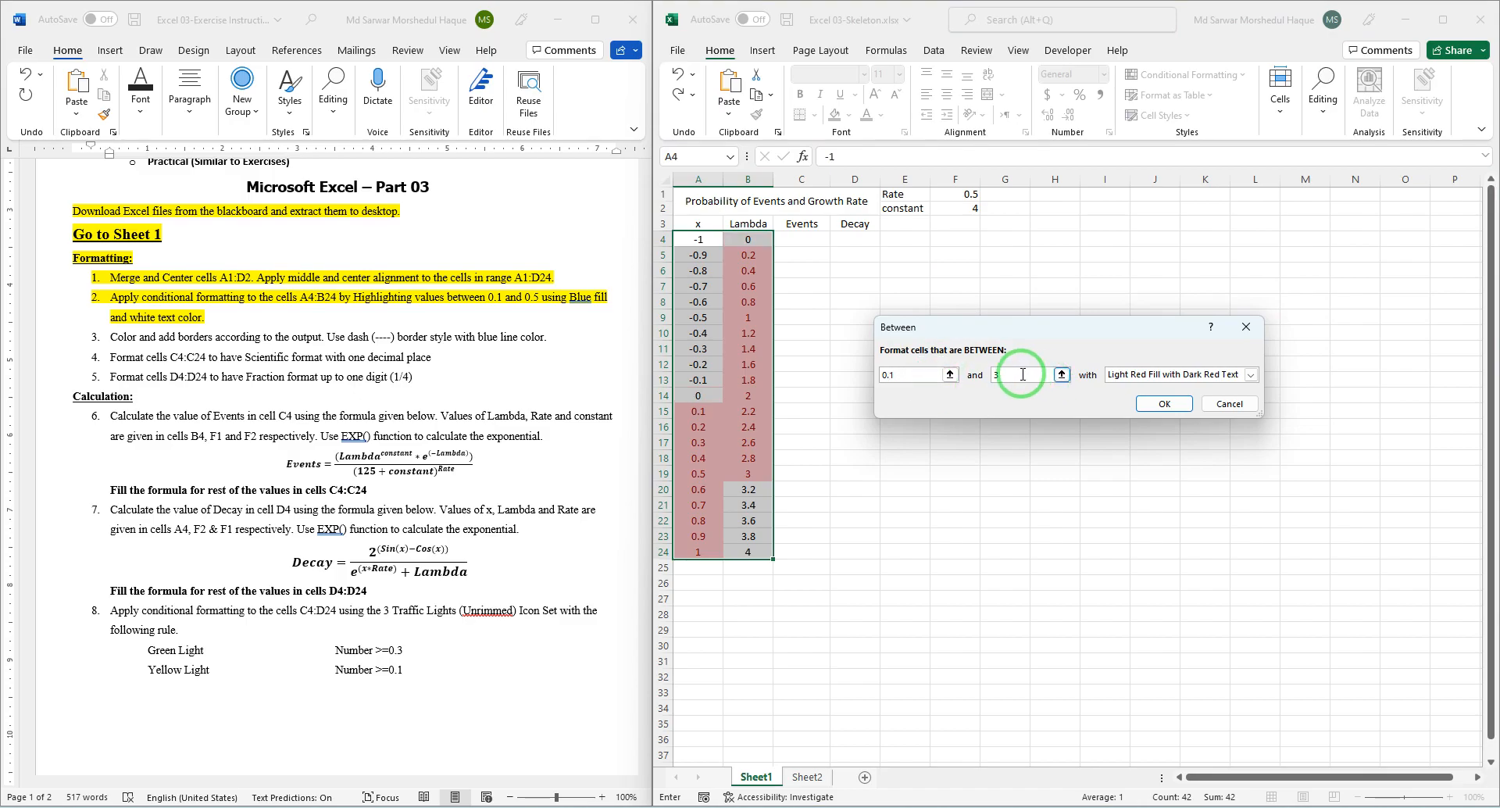
drag(1032, 377, 985, 383)
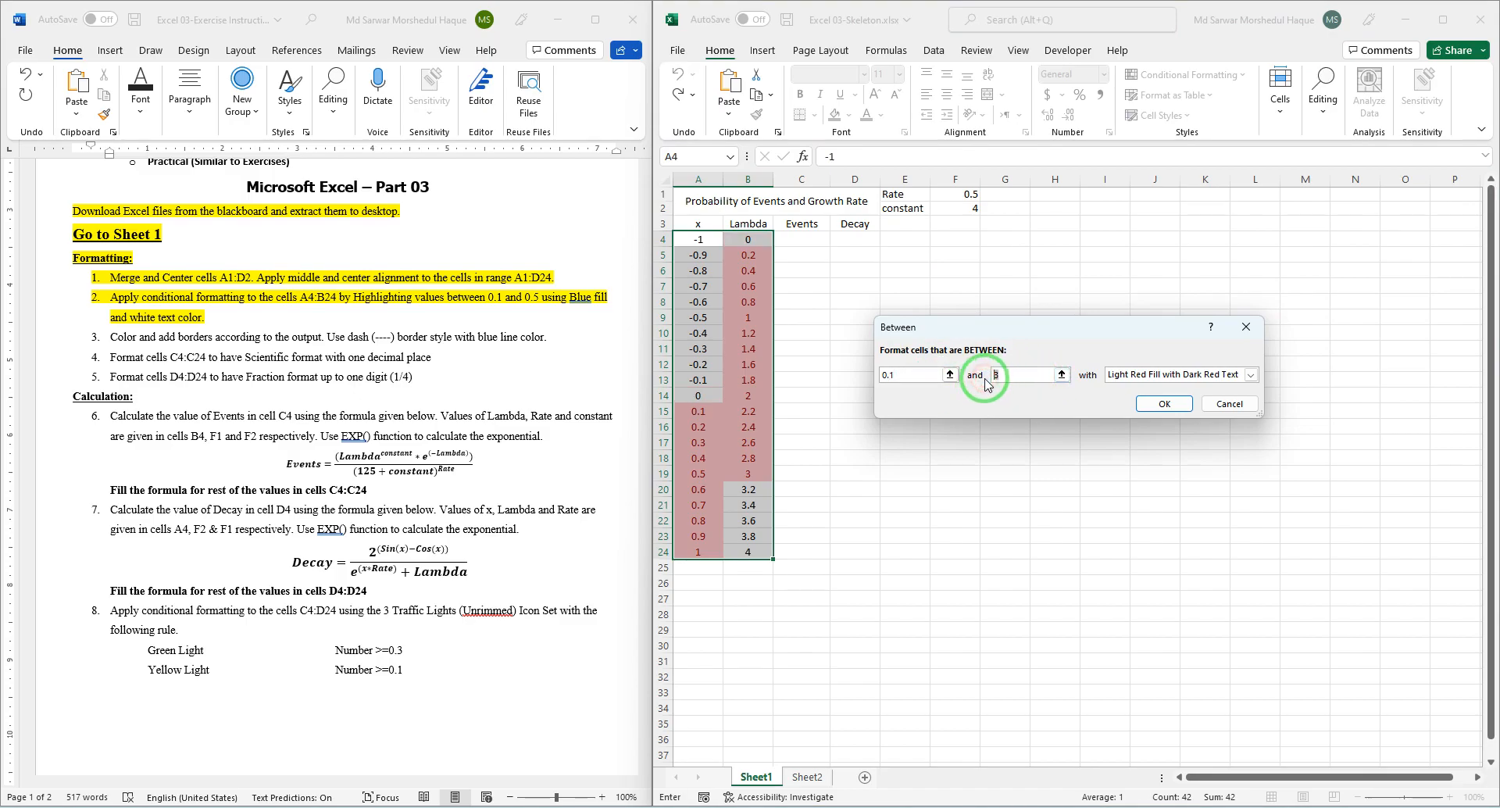
text(0.5)
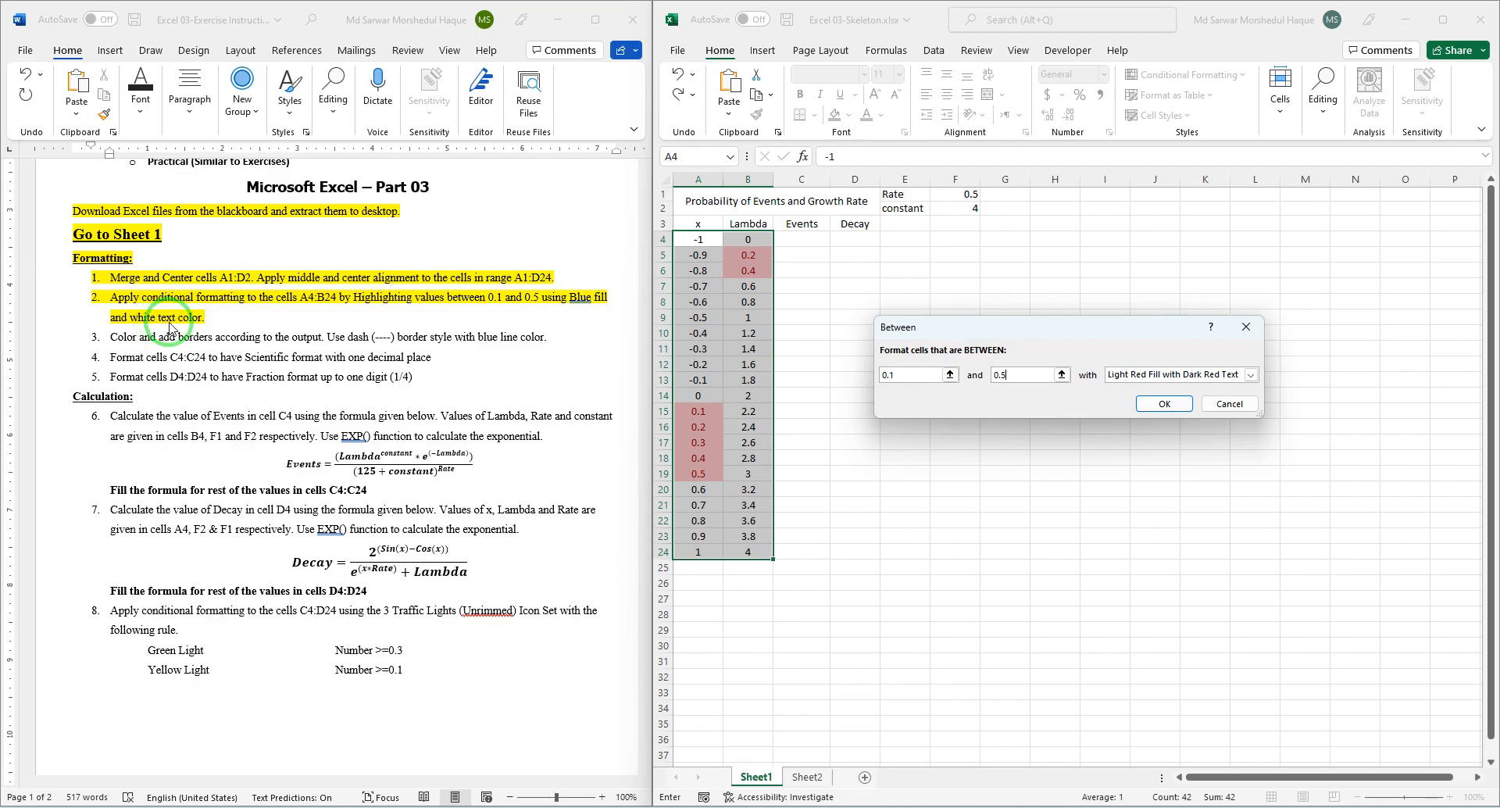
Give the Between rule a custom format with white font color and light blue fill.
click(1248, 378)
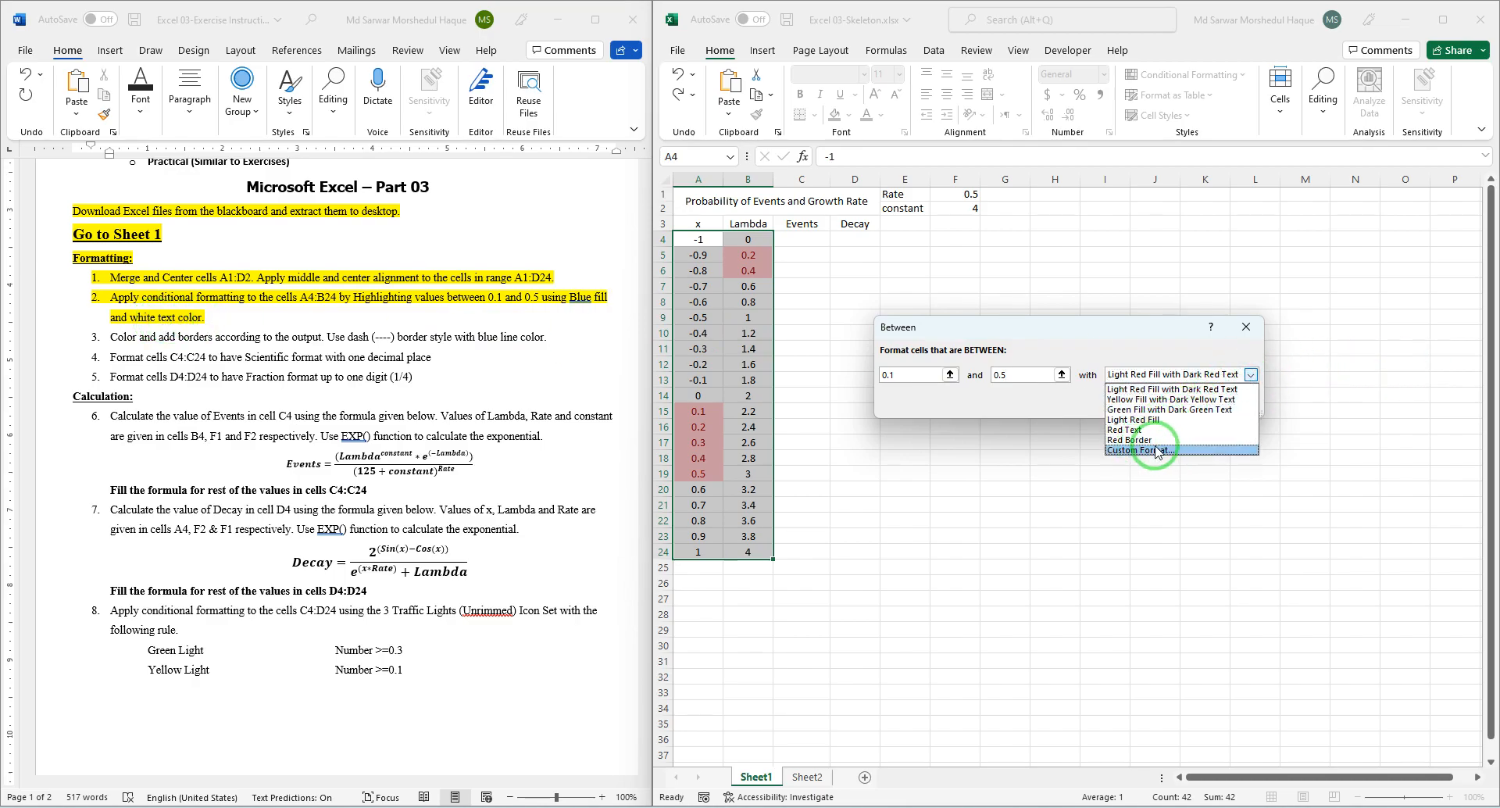
click(1157, 450)
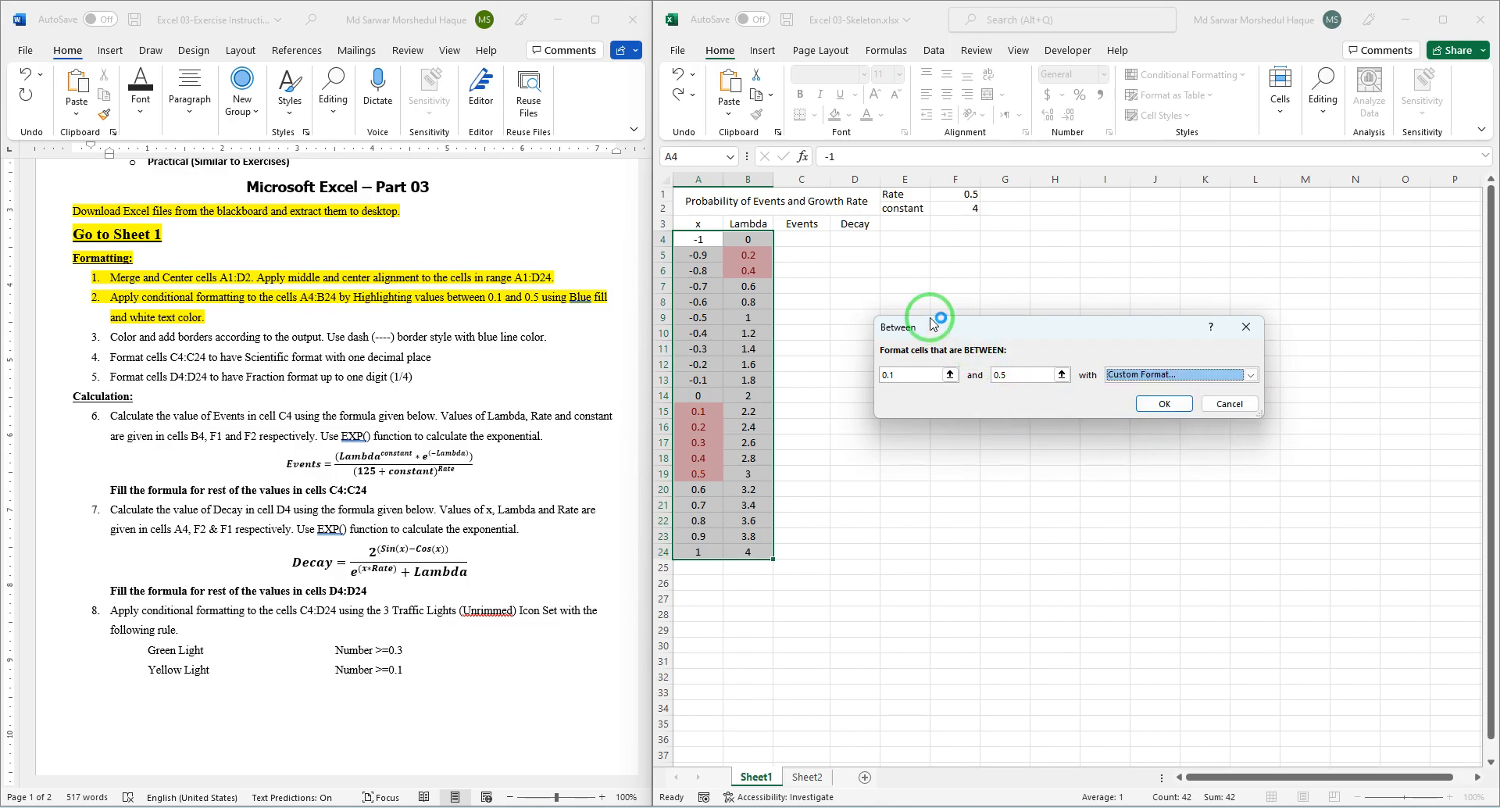
drag(1109, 129, 914, 219)
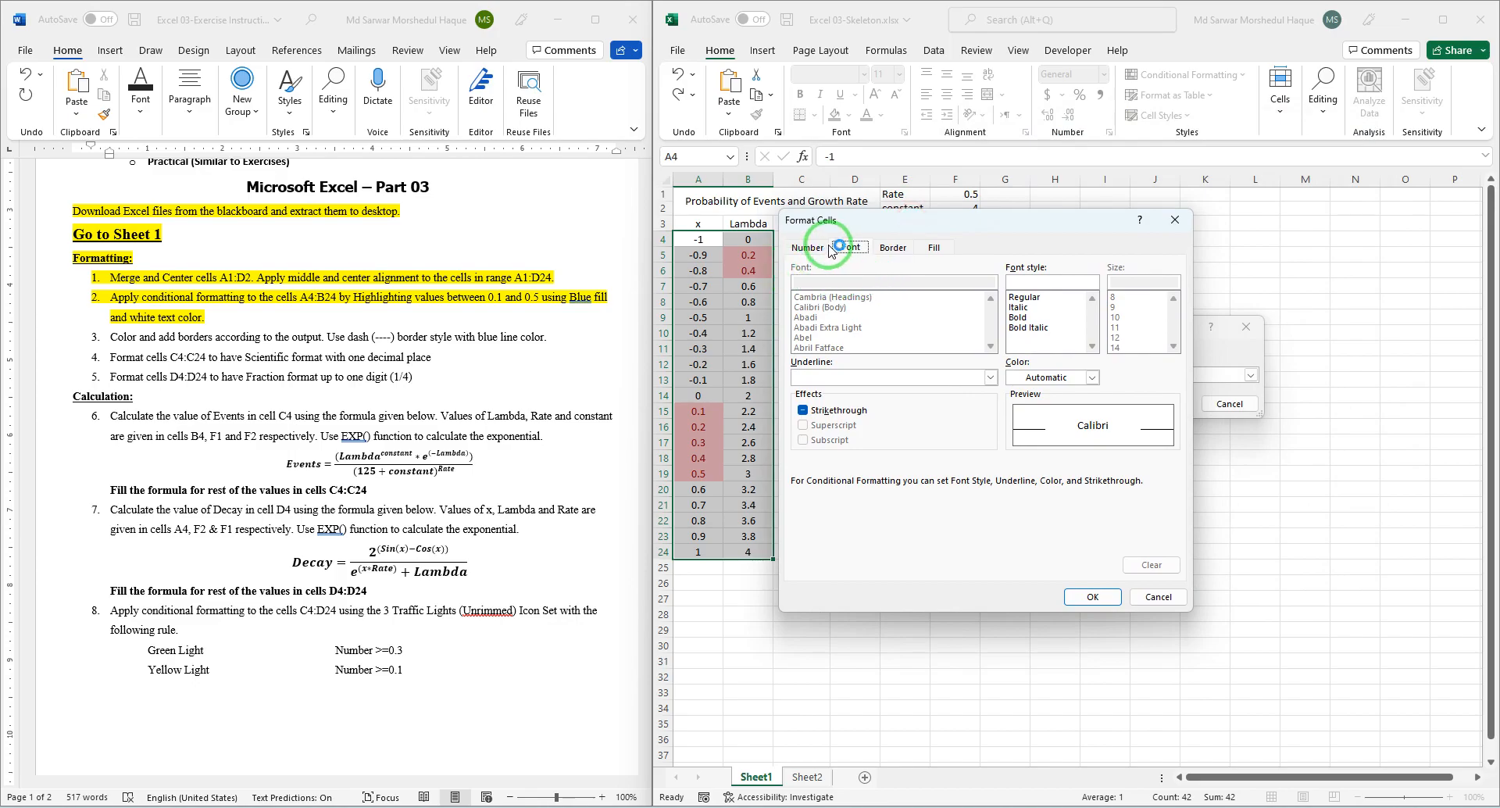
click(1092, 378)
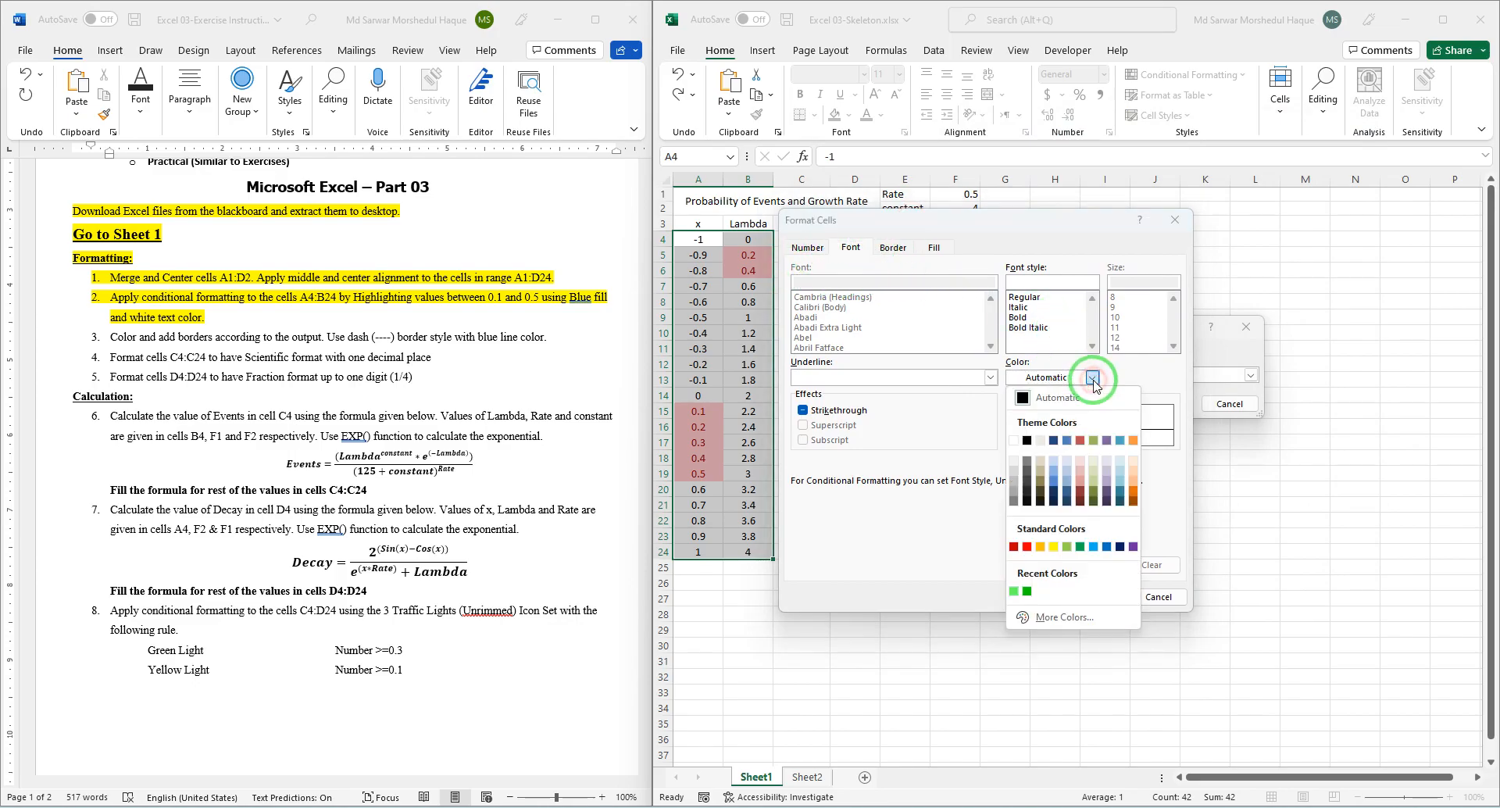
click(1016, 443)
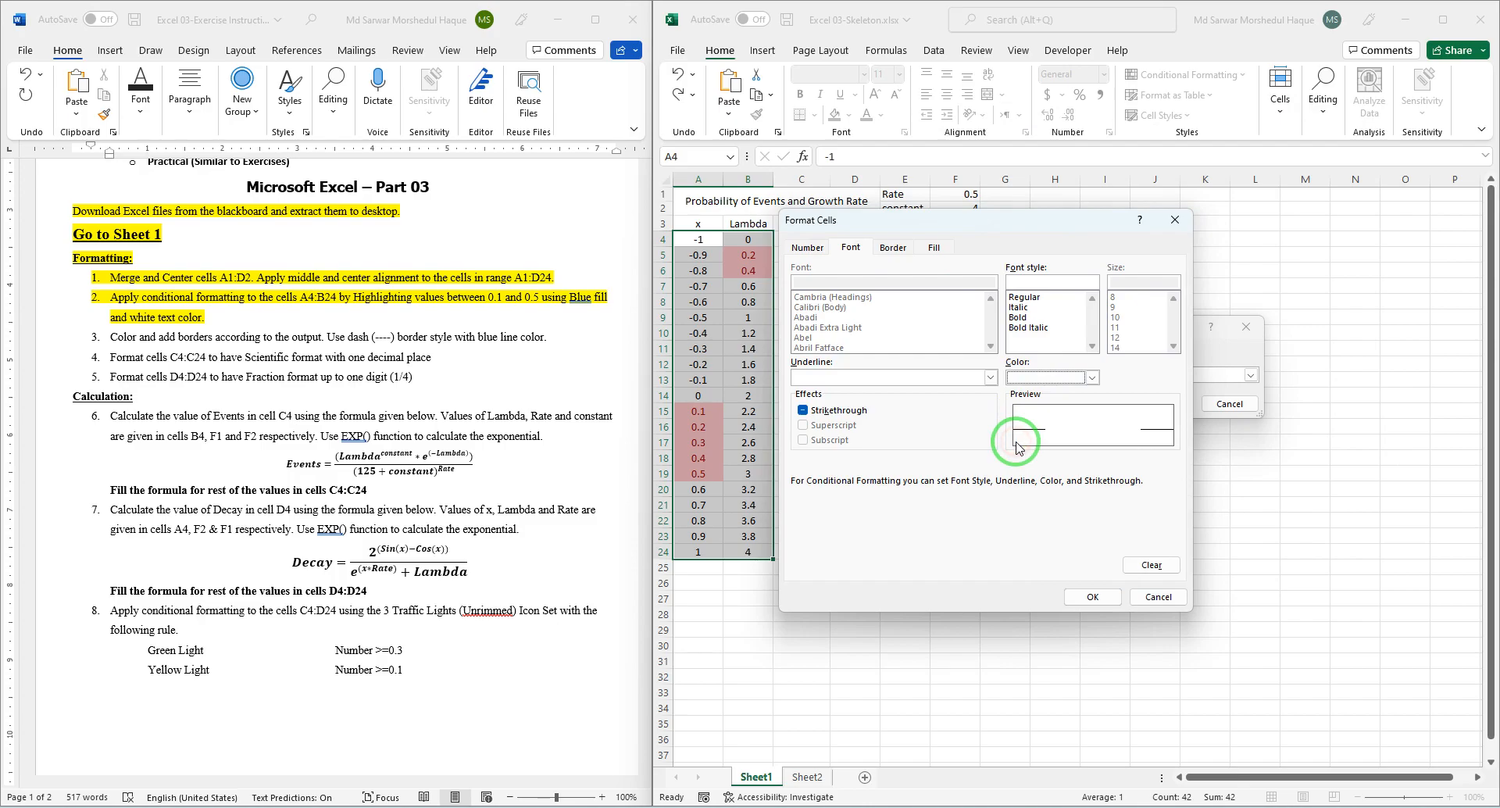
click(935, 248)
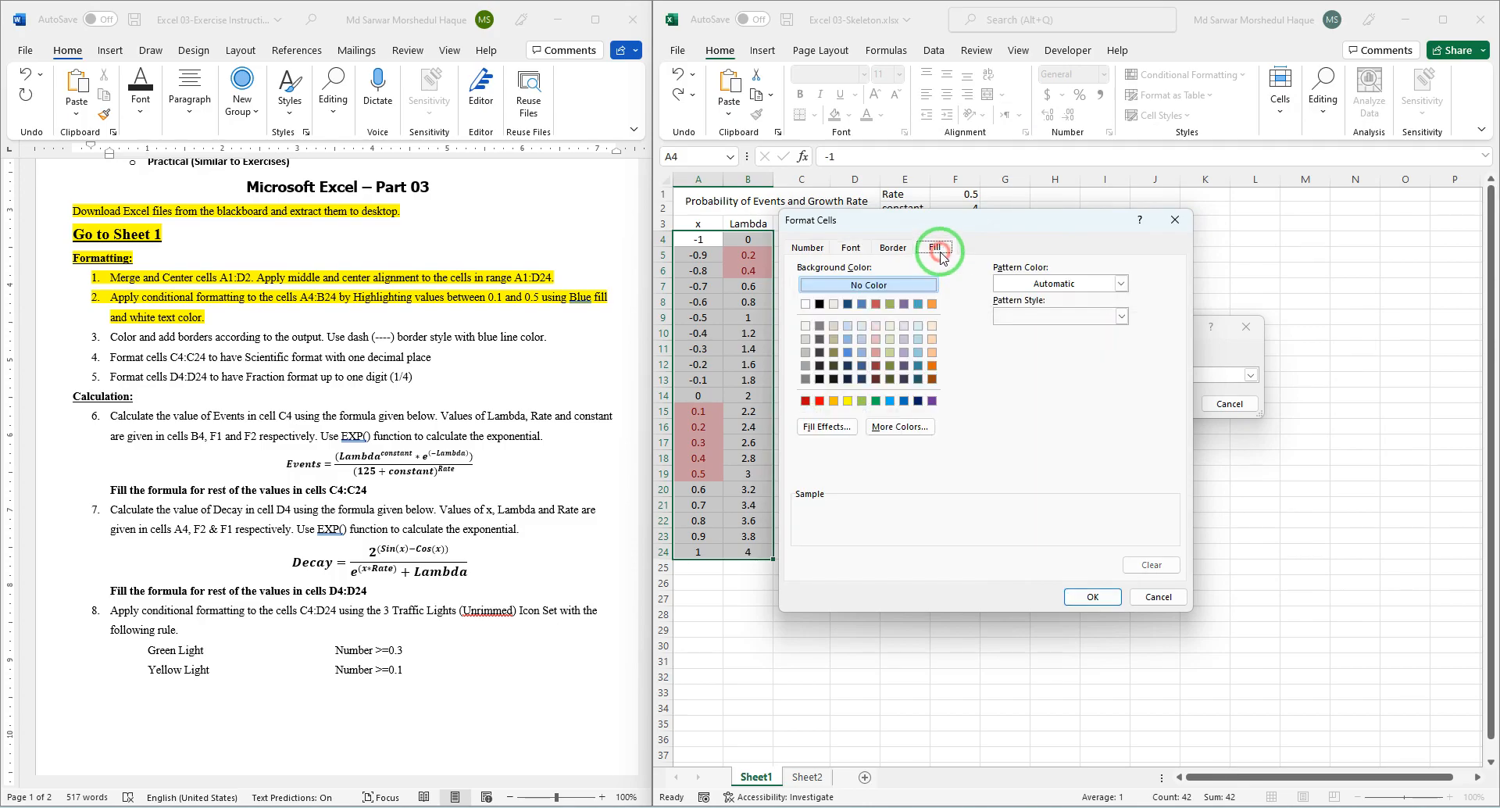
click(890, 400)
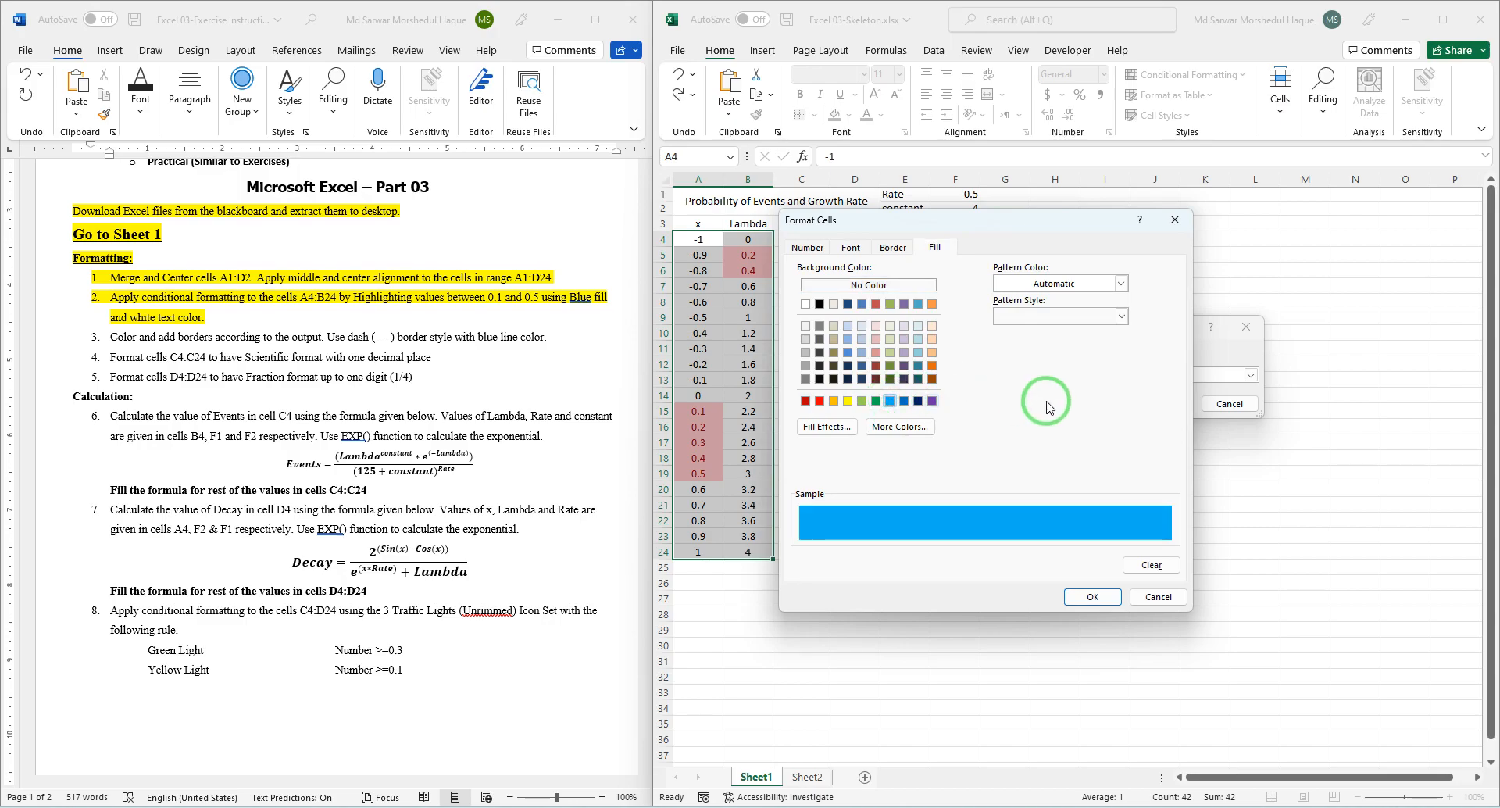
click(1085, 597)
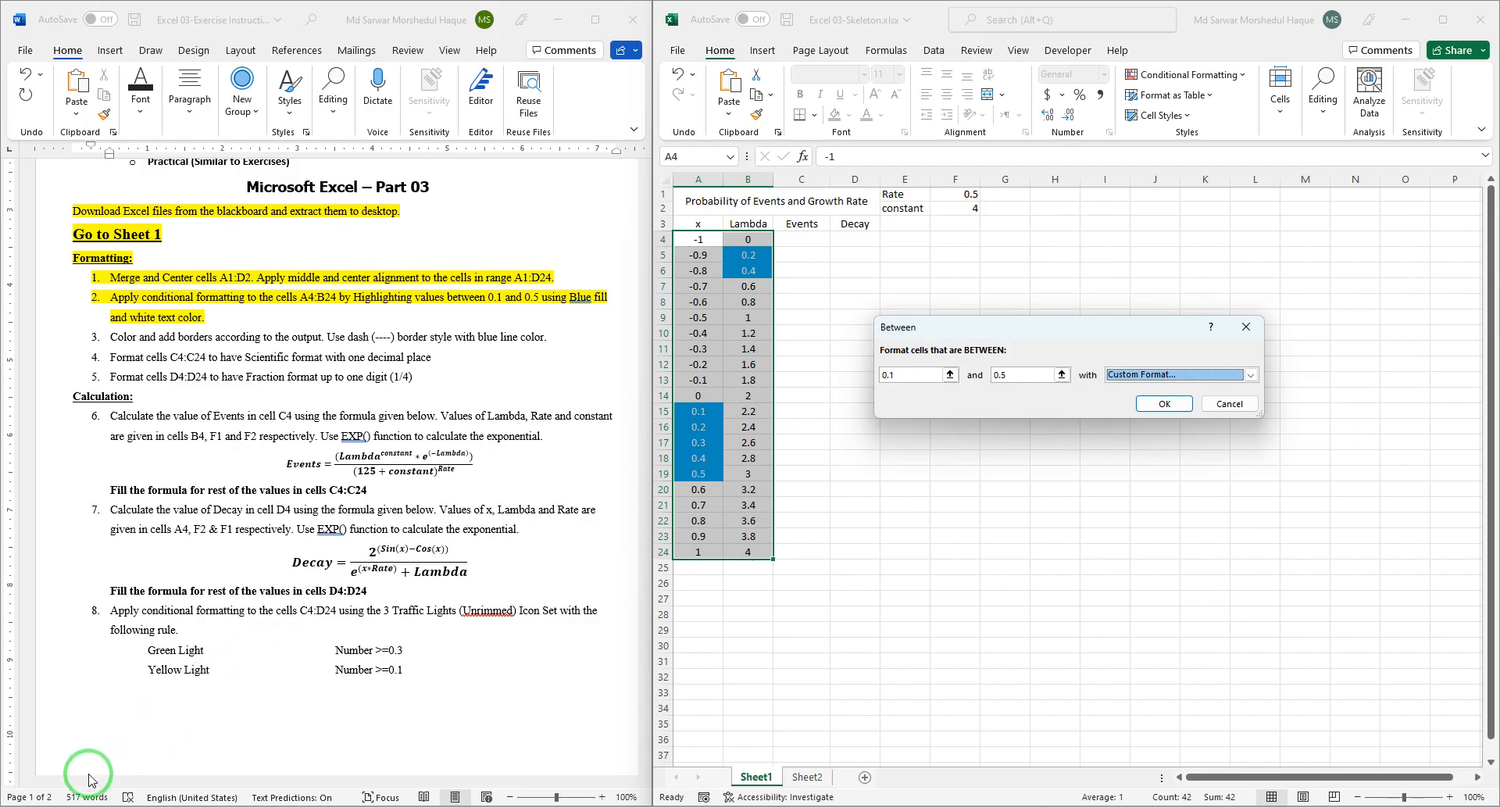
Open Excel 03-Output.pdf from the Excel Part-03 folder and compare its highlighted cells with the rule's preview.
mouse_move(230, 805)
click(344, 731)
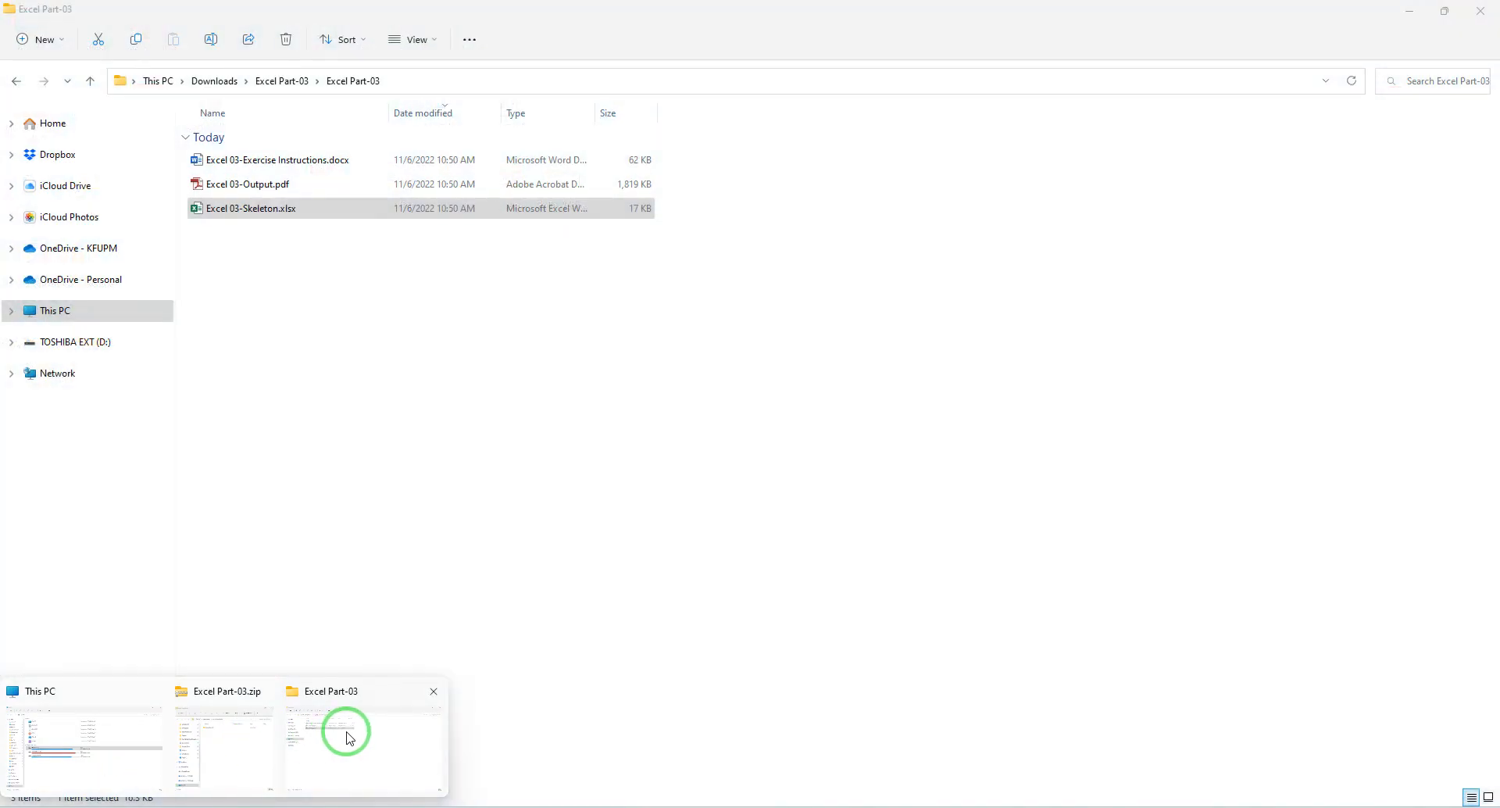
click(257, 192)
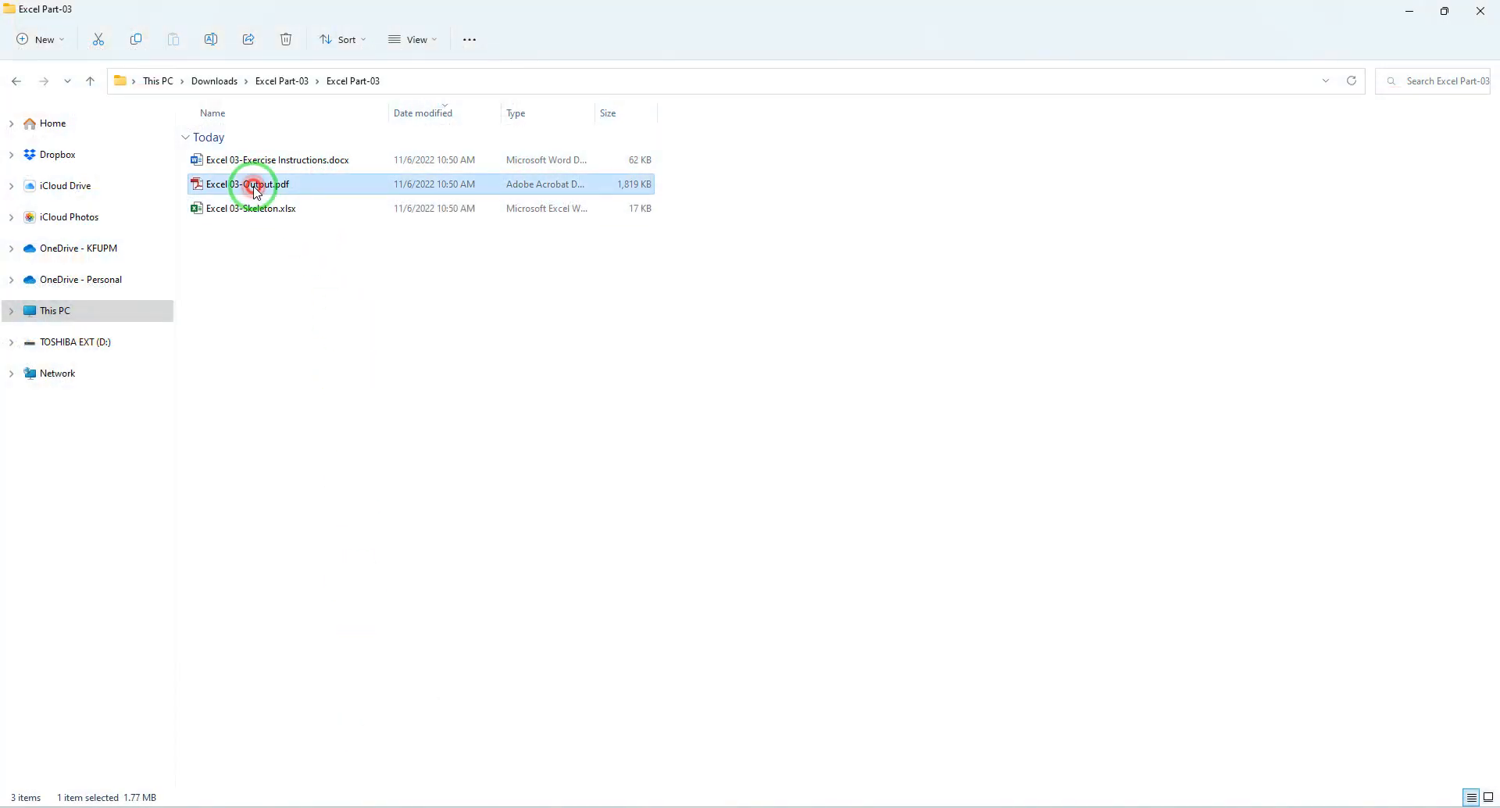
click(1409, 16)
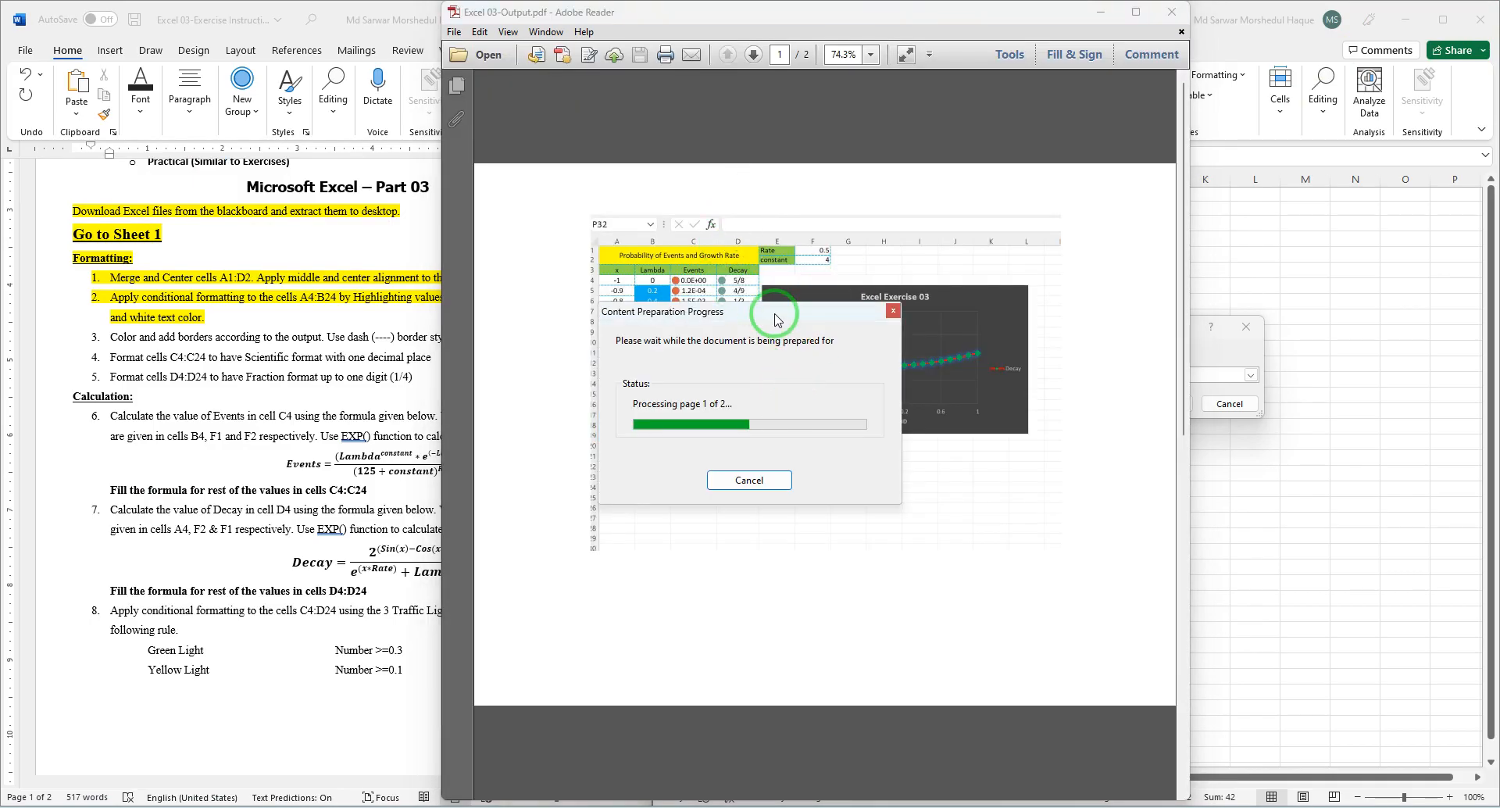
drag(776, 319, 899, 610)
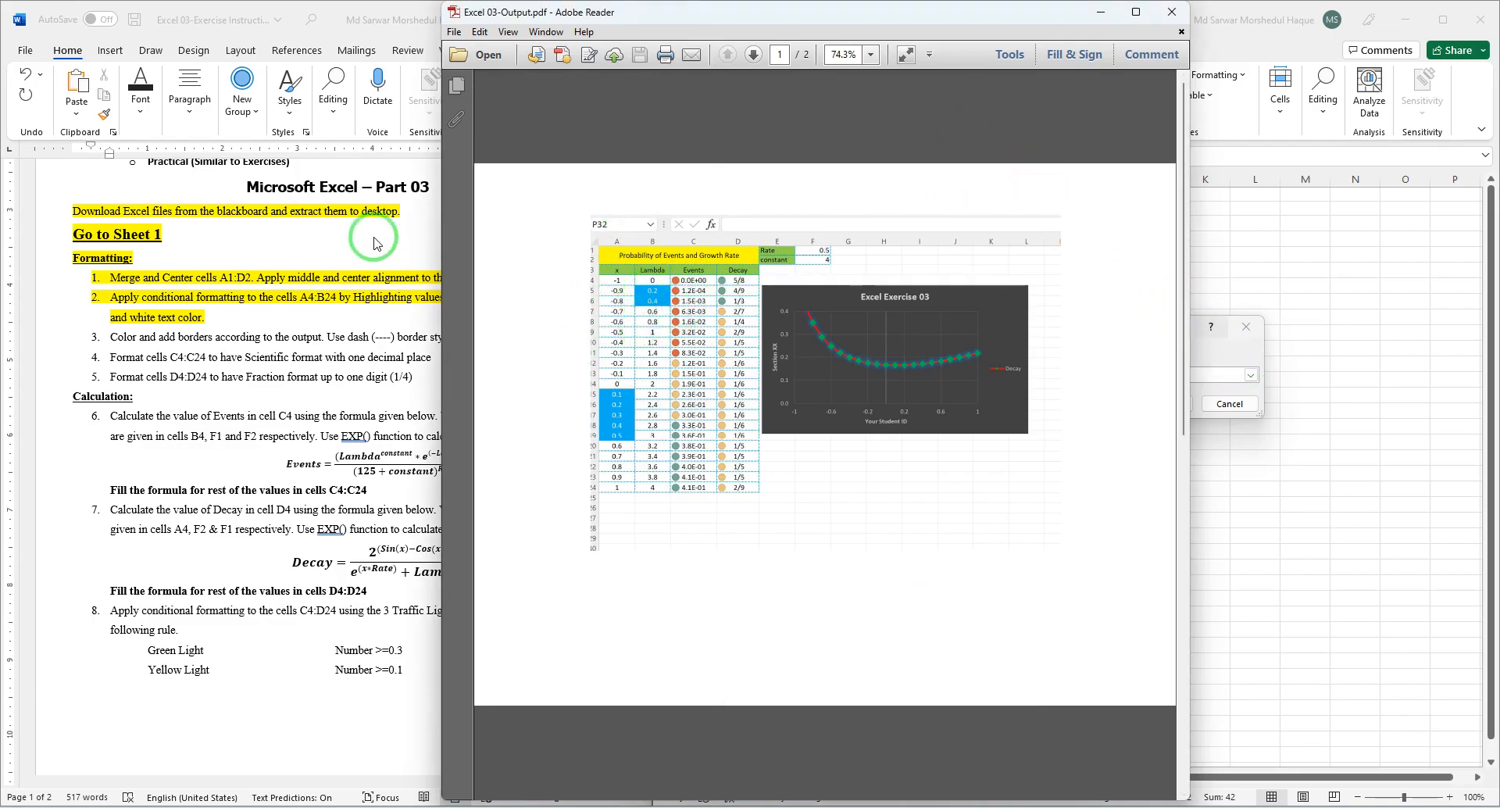
drag(805, 20, 743, 30)
click(1044, 32)
Confirm the custom-formatted Between rule for cells A4:B24 in the workbook.
drag(1084, 318, 1048, 306)
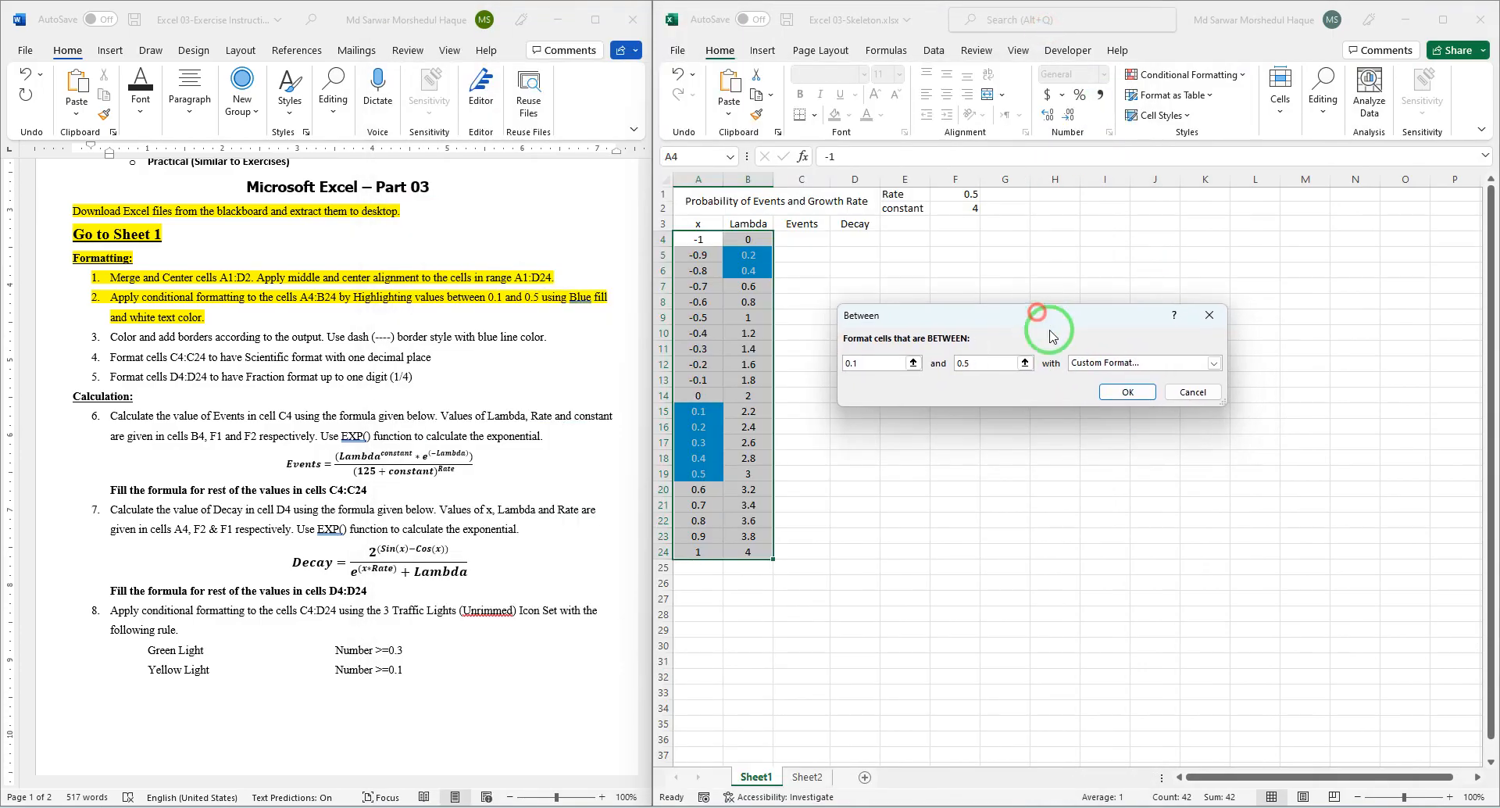
click(1126, 397)
Highlight instruction 3 about coloring and dashed blue borders in yellow in the Word instructions document.
click(536, 417)
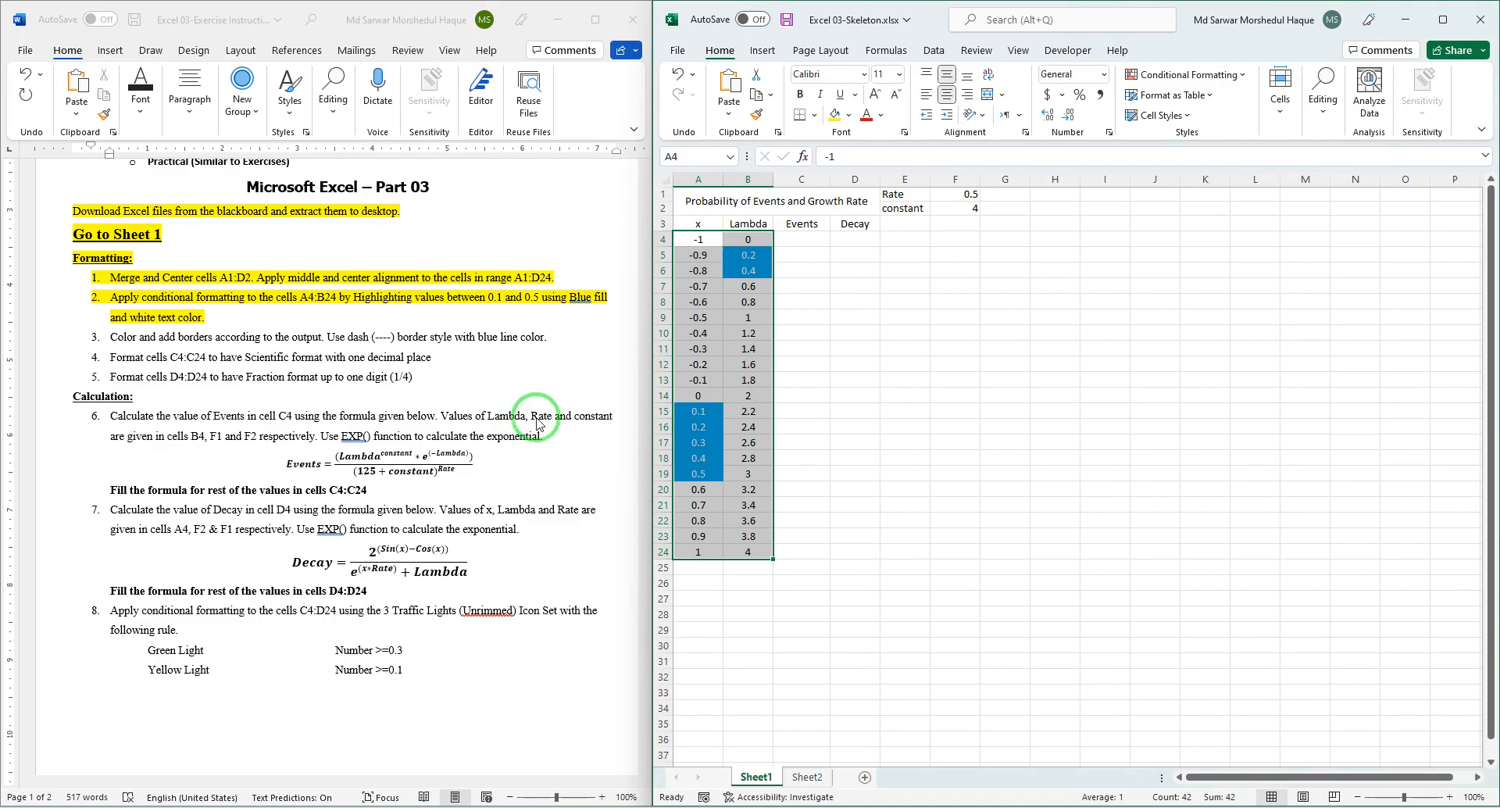
click(169, 330)
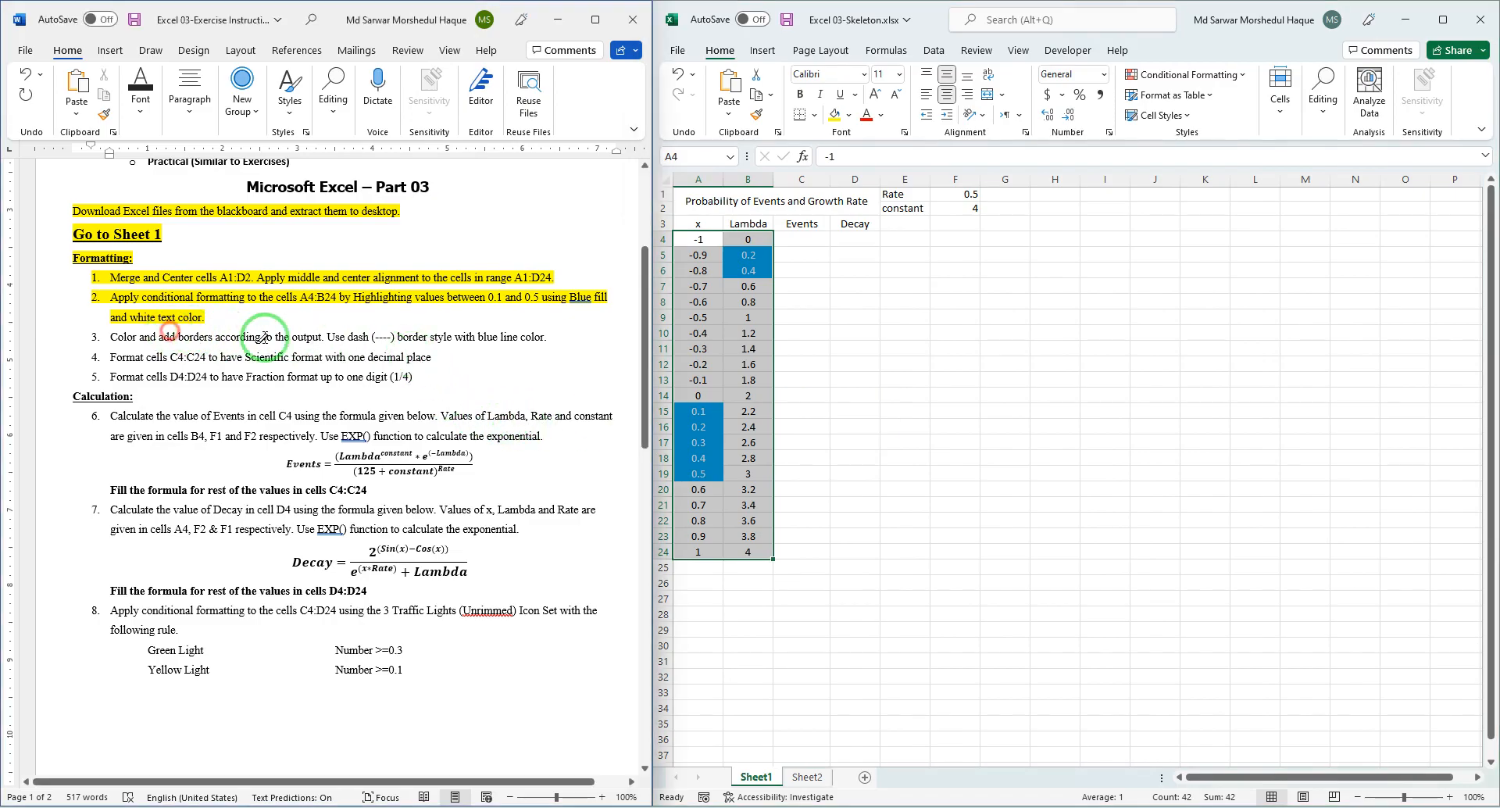
mouse_move(588, 335)
mouse_down()
mouse_move(169, 354)
mouse_move(61, 323)
mouse_up()
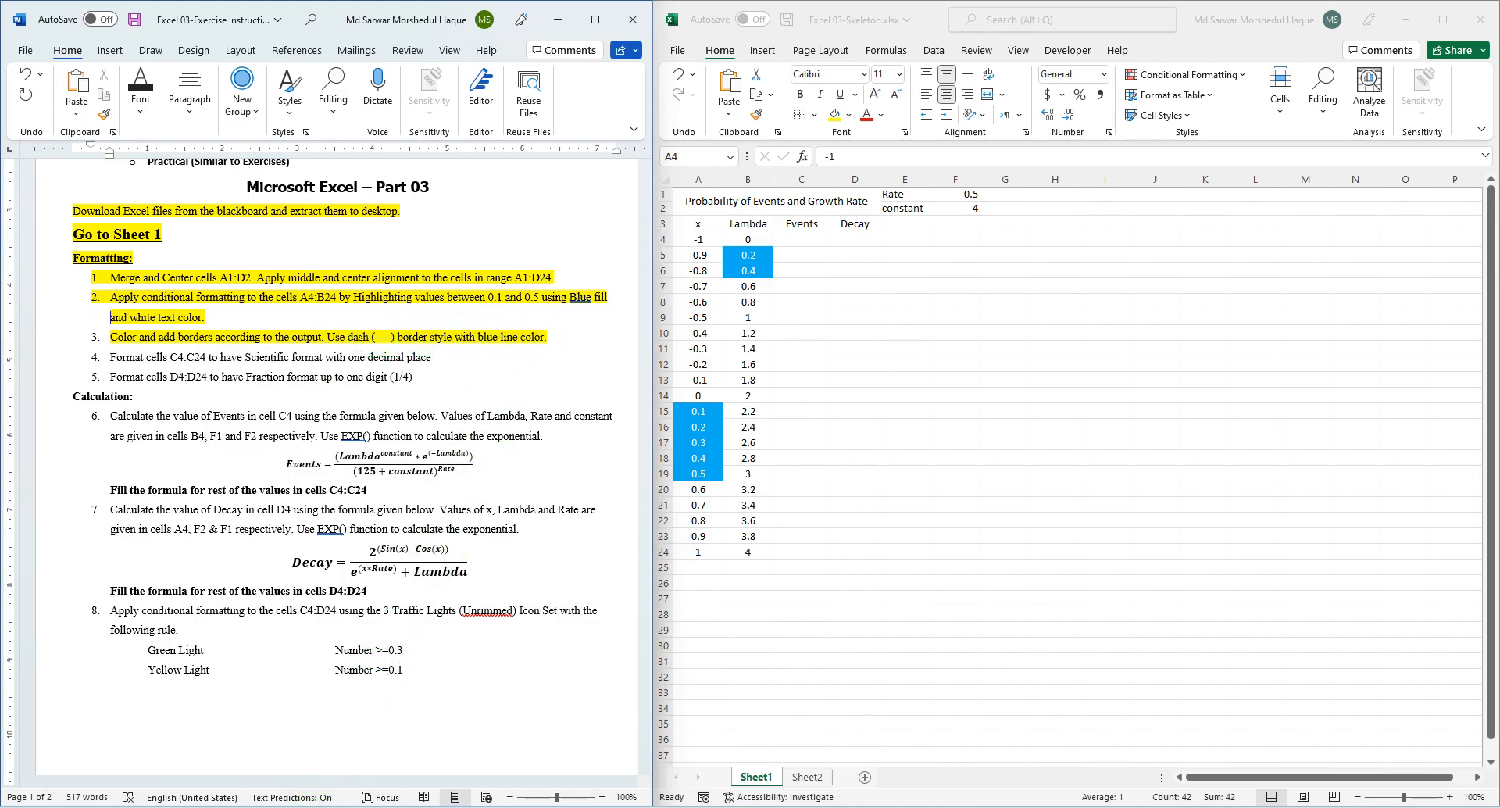
Zoom in on the table in Excel 03-Output.pdf and examine its cell fill colors and border style.
click(301, 746)
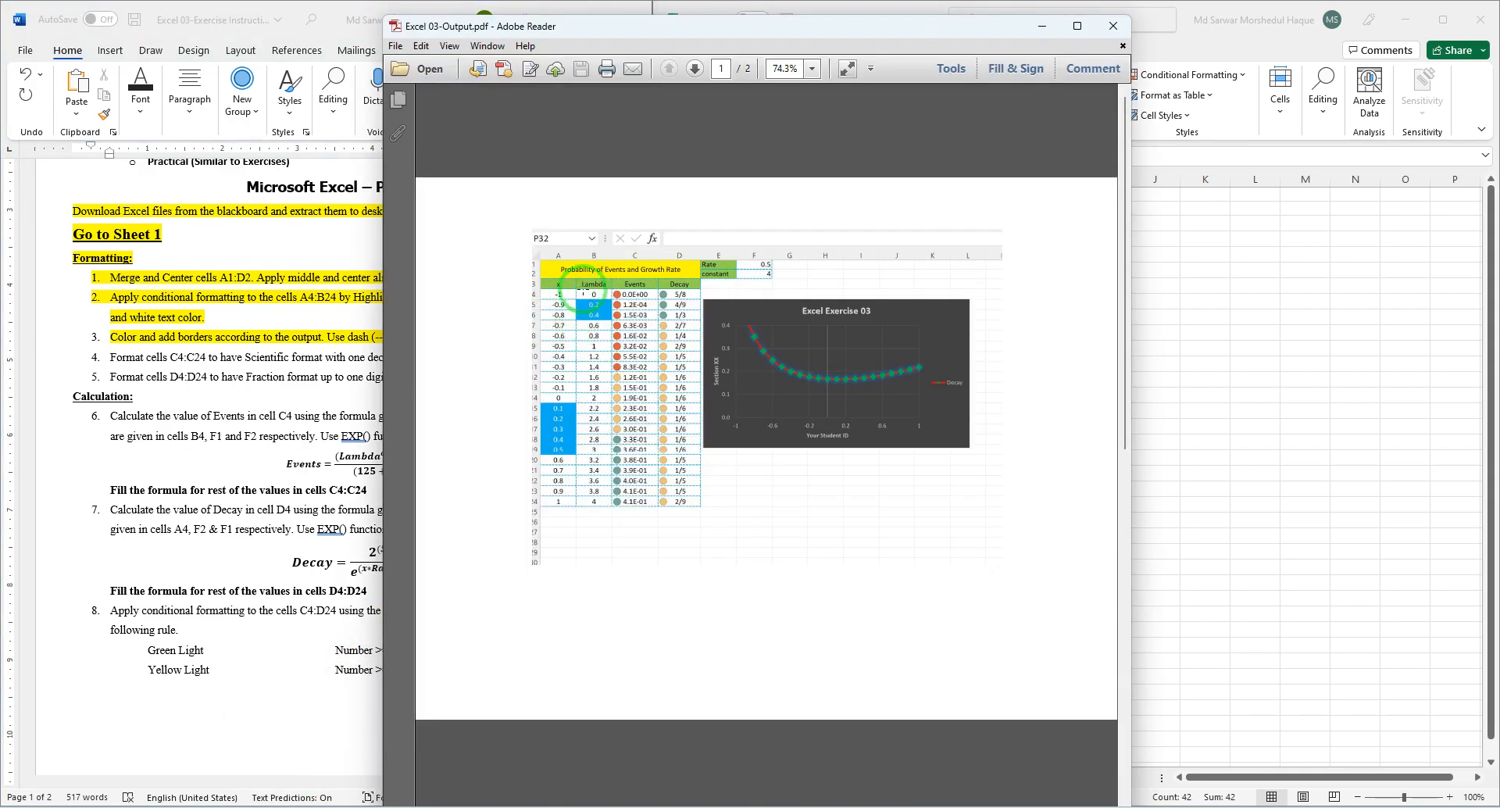
scroll(604, 318, up, 5)
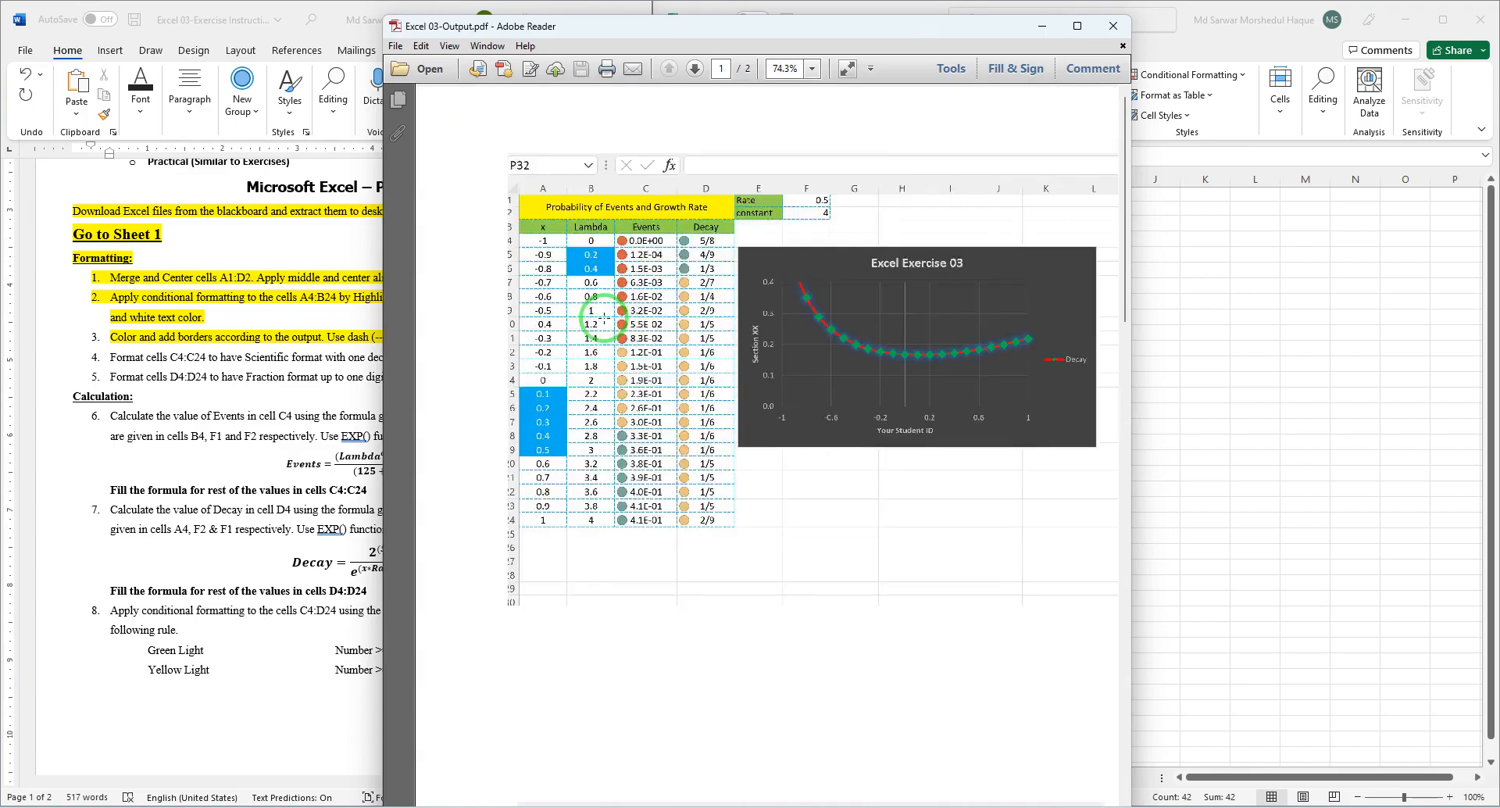
scroll(604, 317, down, 5)
scroll(603, 317, up, 1)
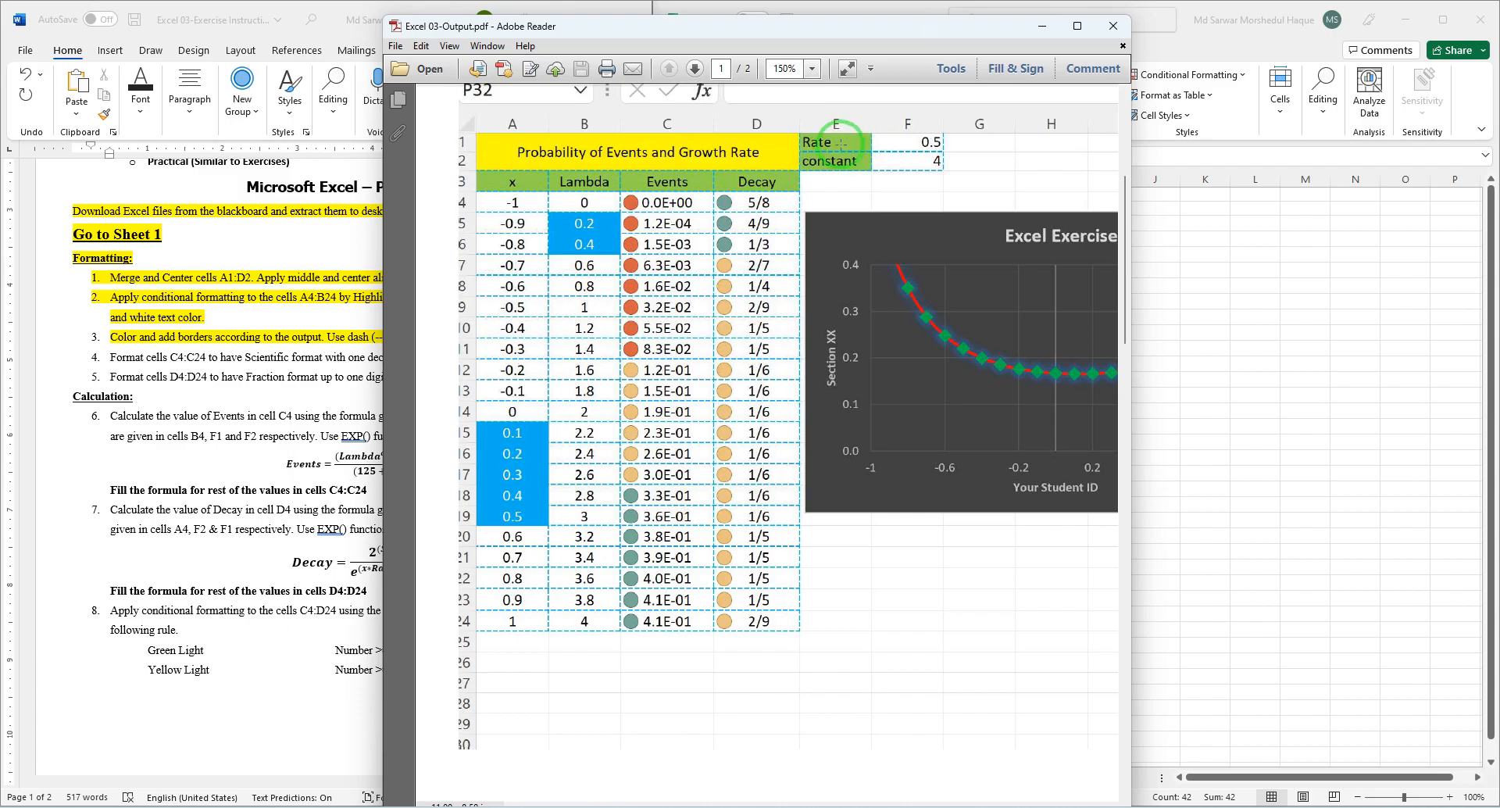
click(1042, 25)
Select cells A1:D24 together with E1:F2 in the workbook and open their detailed border settings.
click(693, 203)
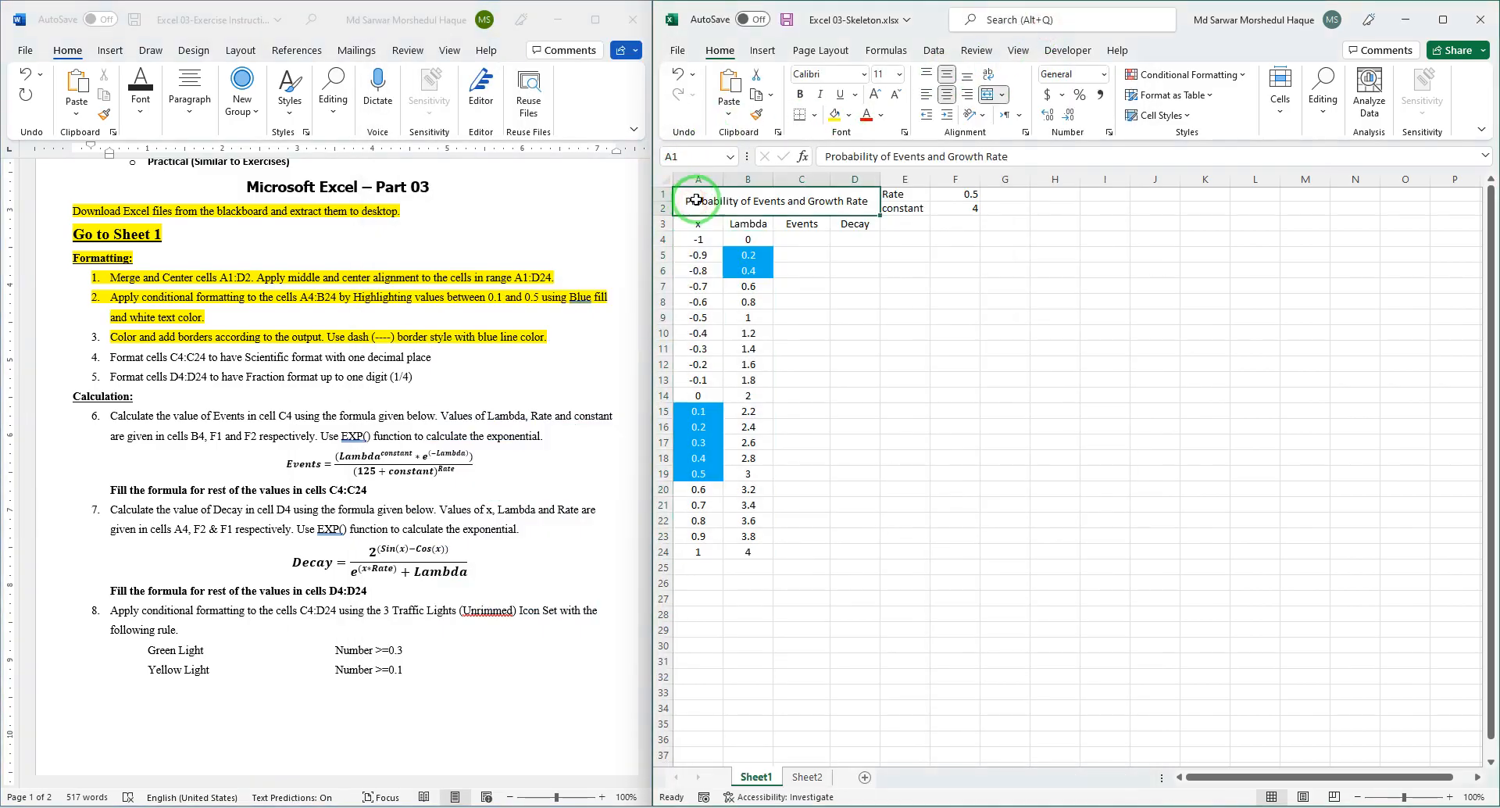
drag(699, 200, 695, 549)
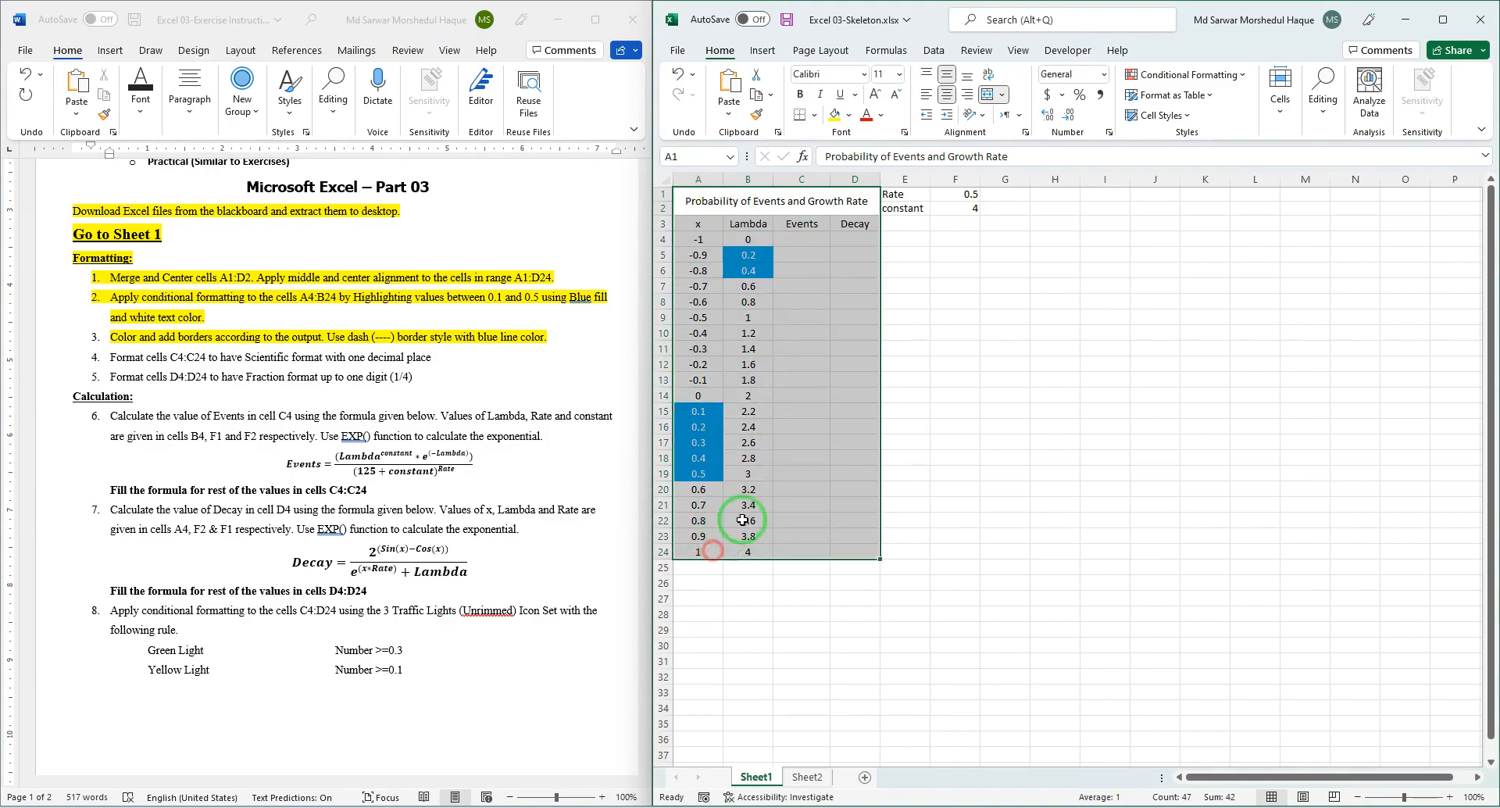
drag(894, 194, 933, 197)
click(908, 193)
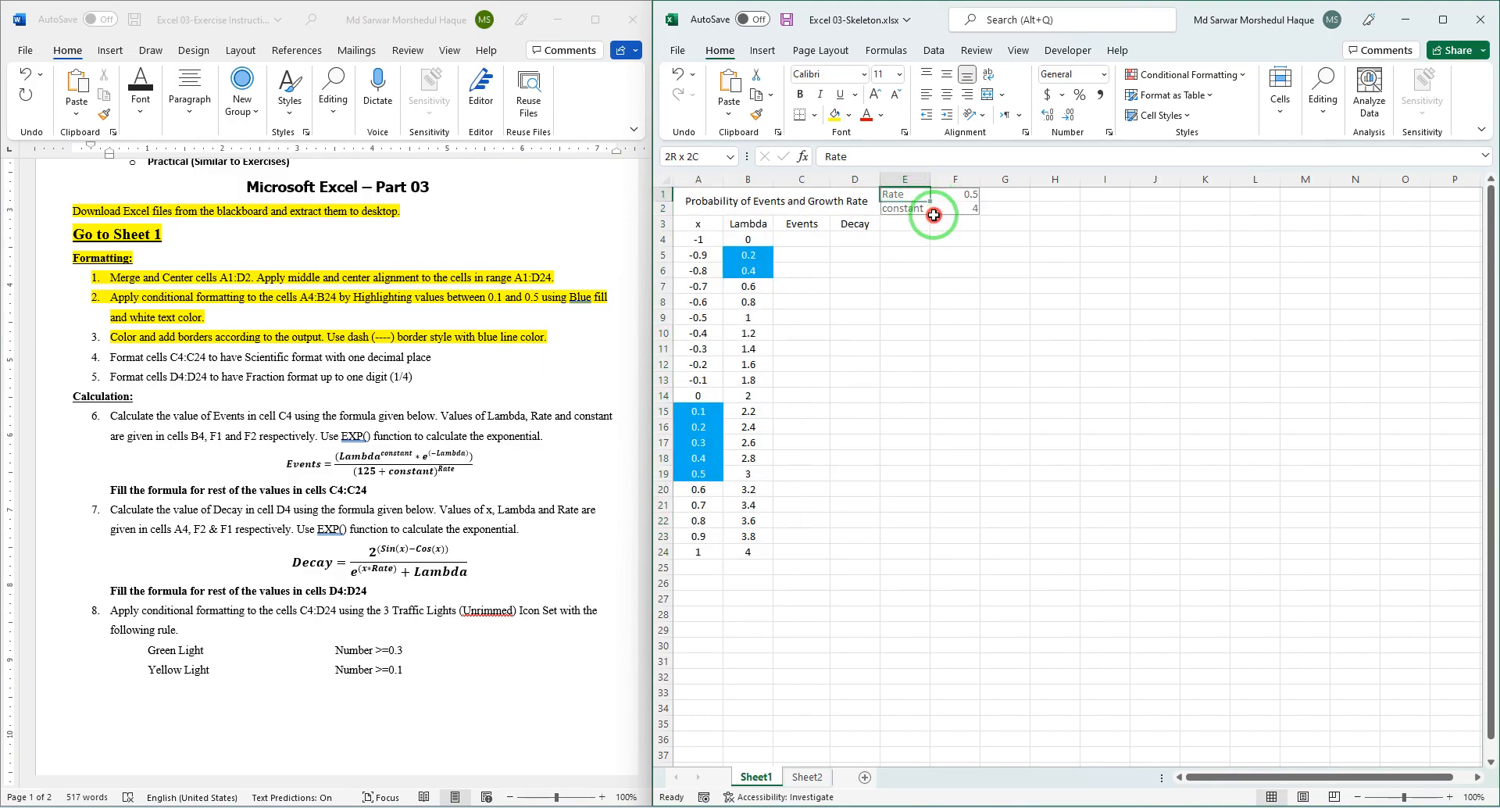
drag(709, 191, 722, 551)
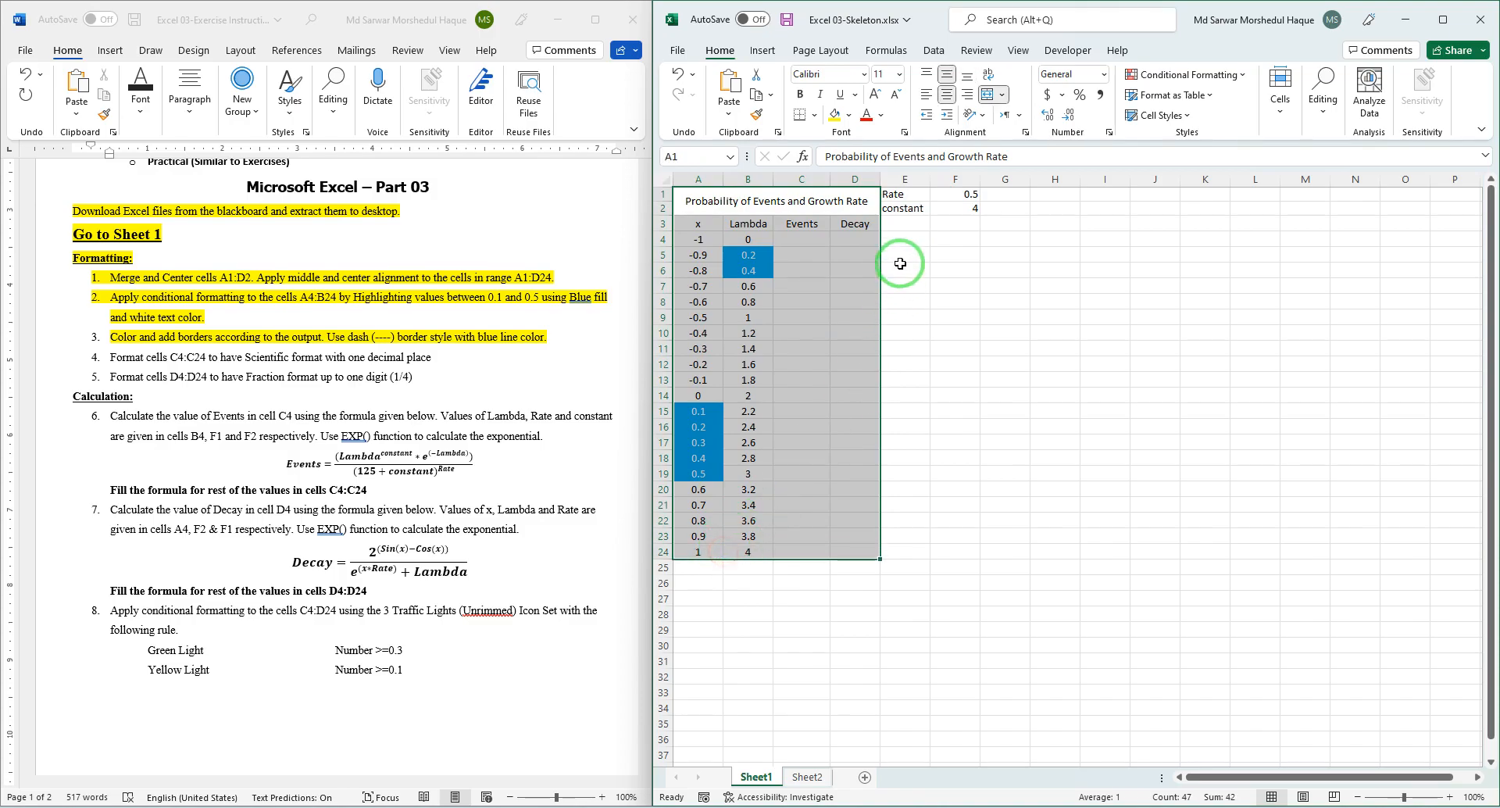
drag(908, 195, 966, 207)
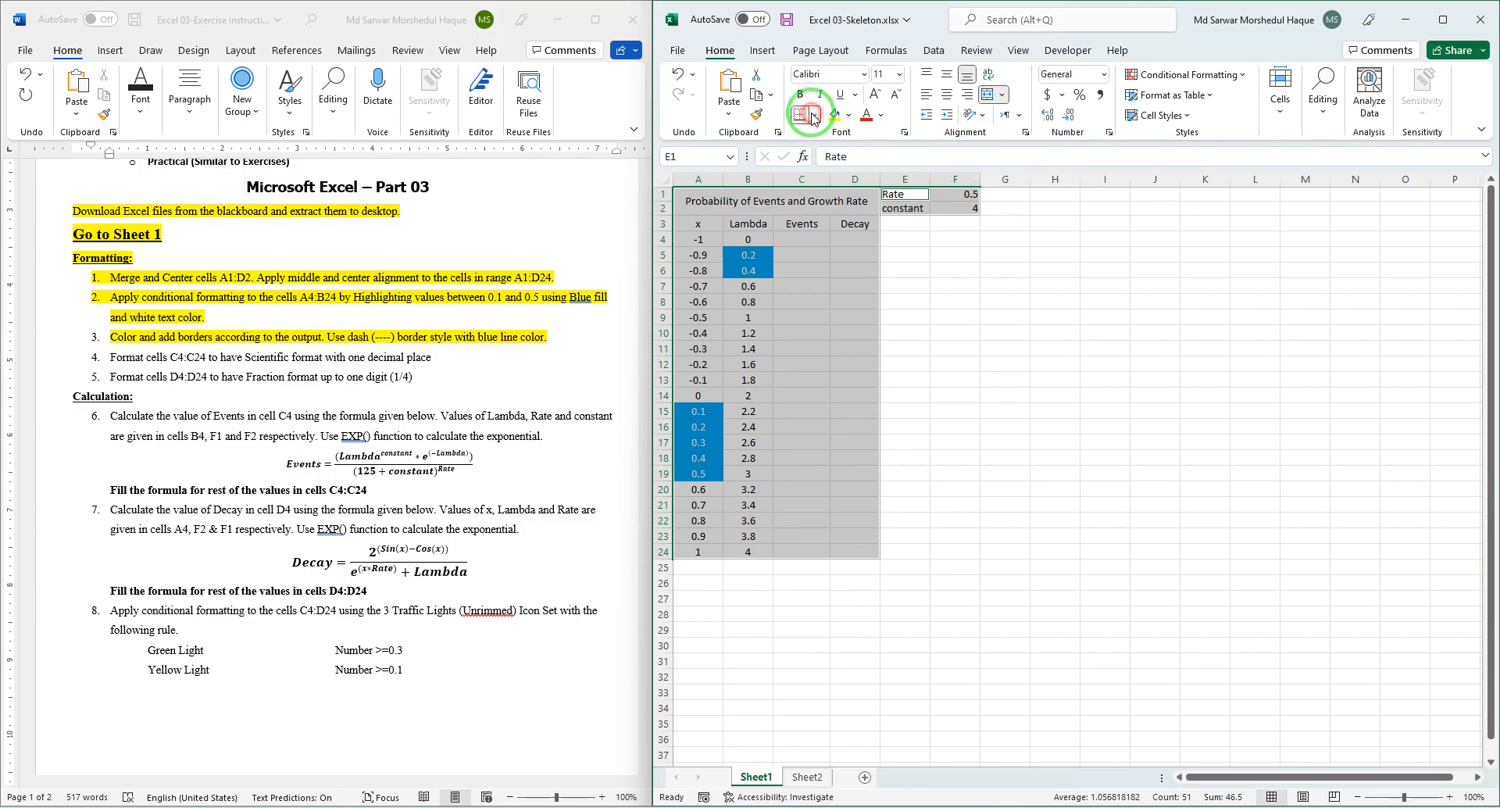
click(813, 116)
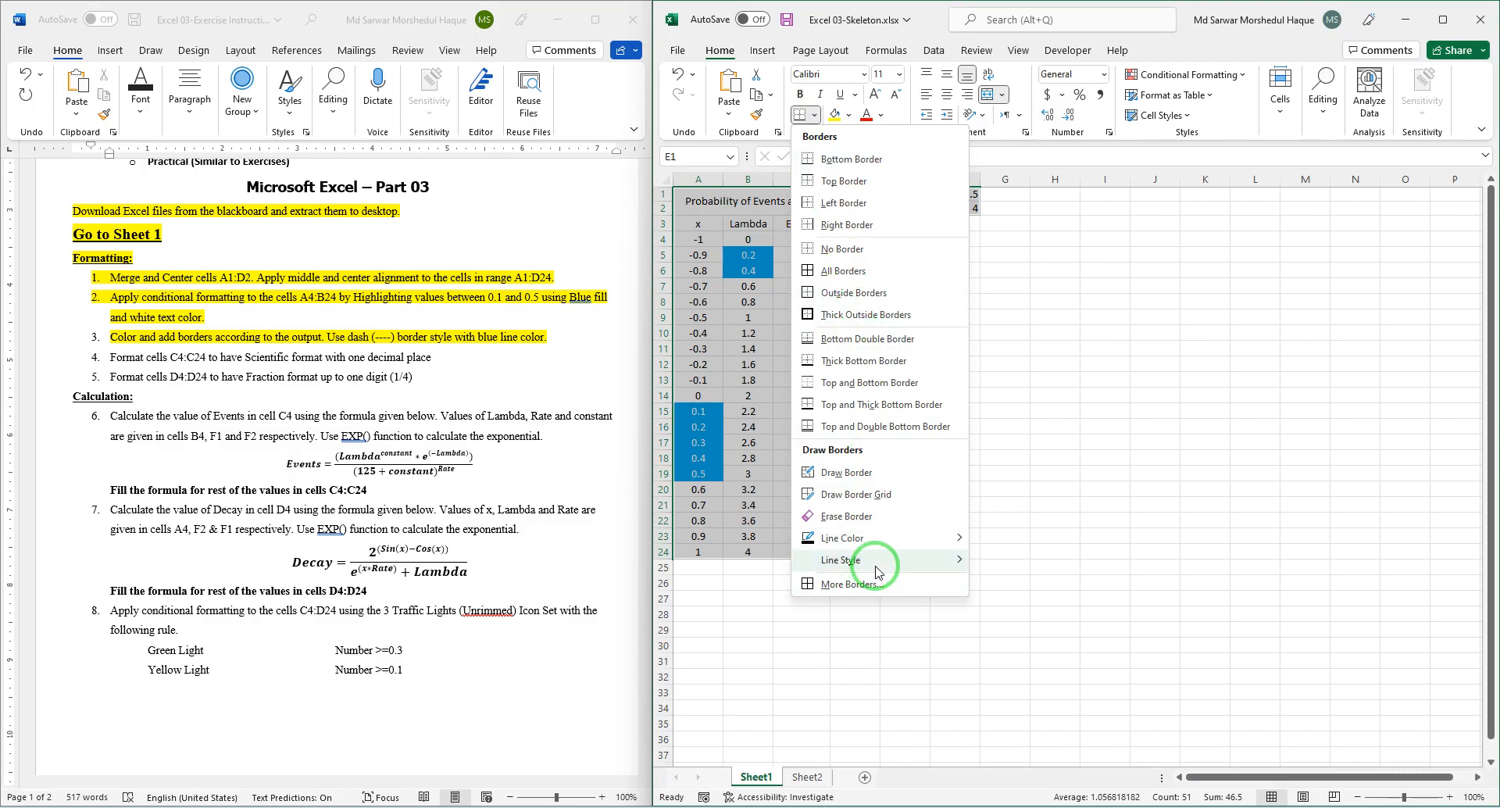
mouse_move(875, 567)
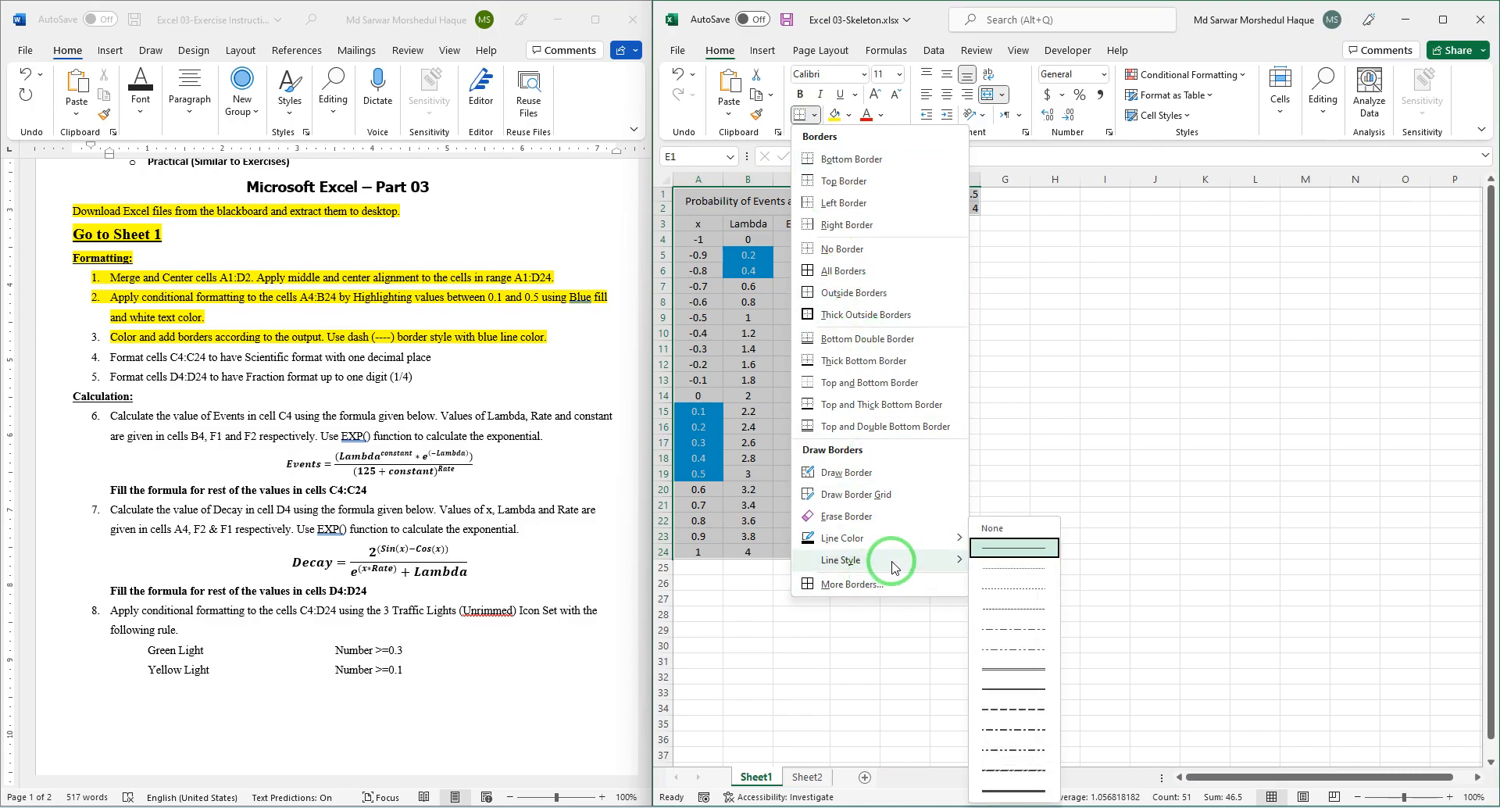
mouse_move(902, 540)
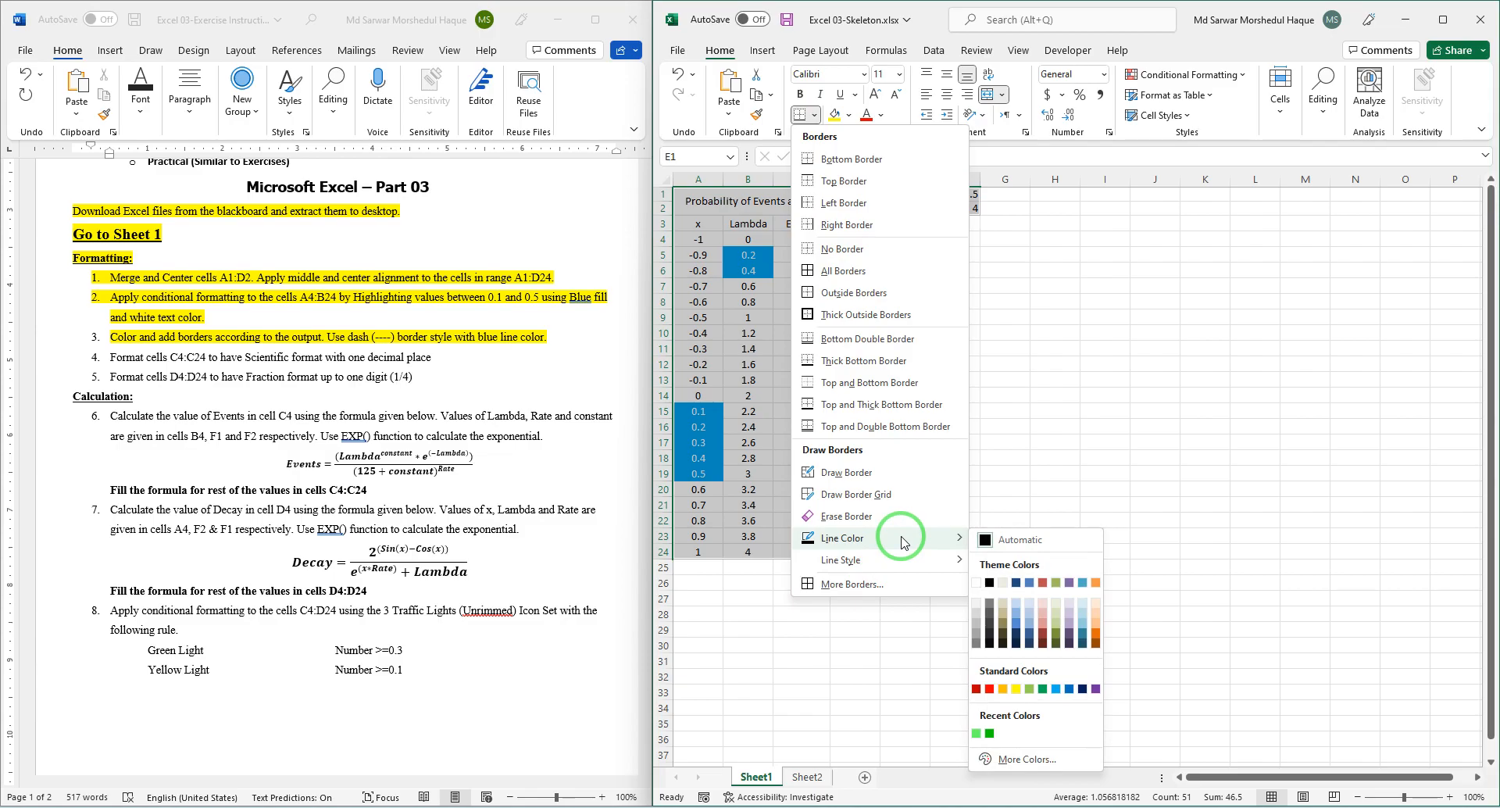
click(853, 585)
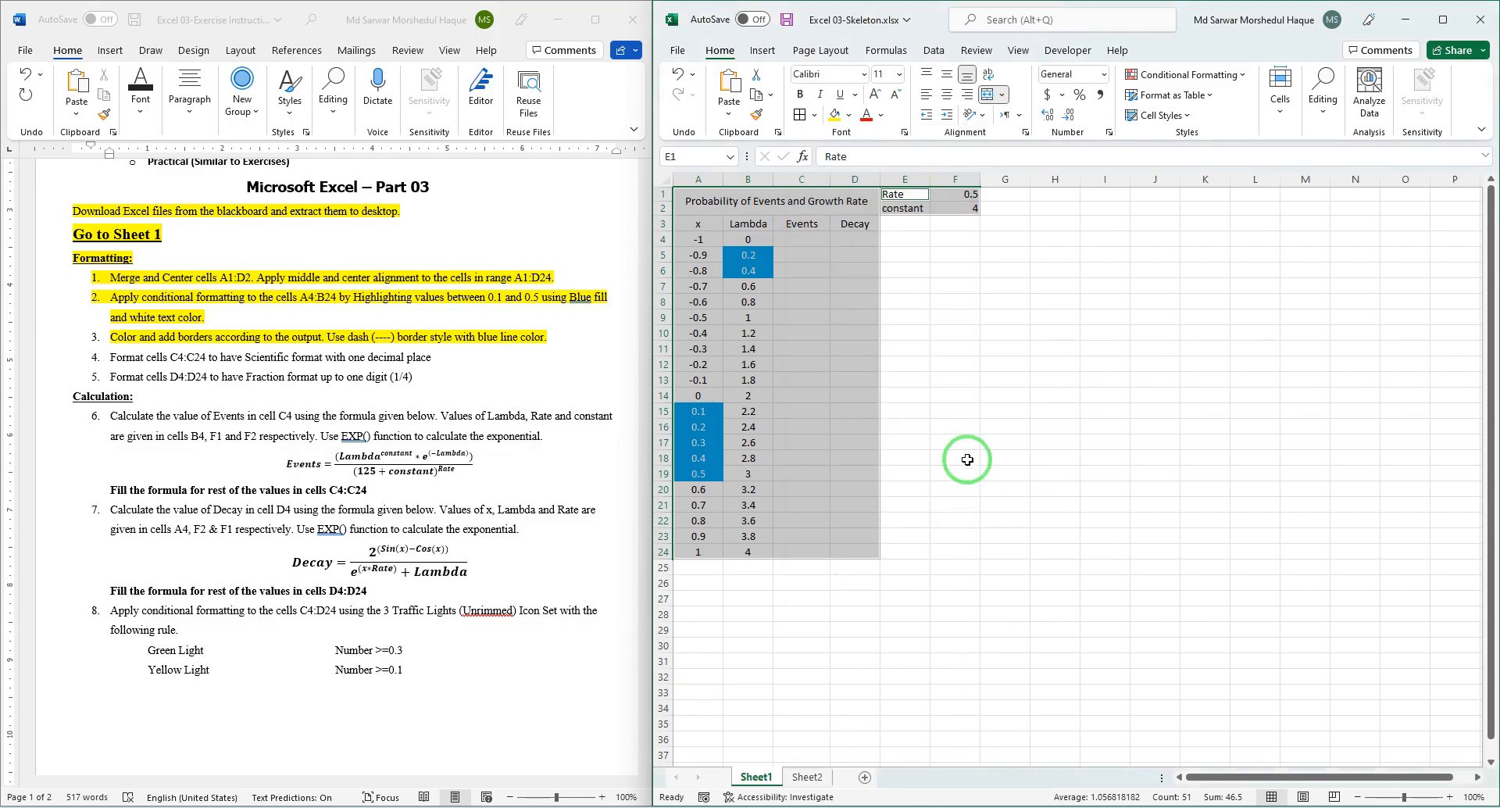
drag(946, 154, 842, 248)
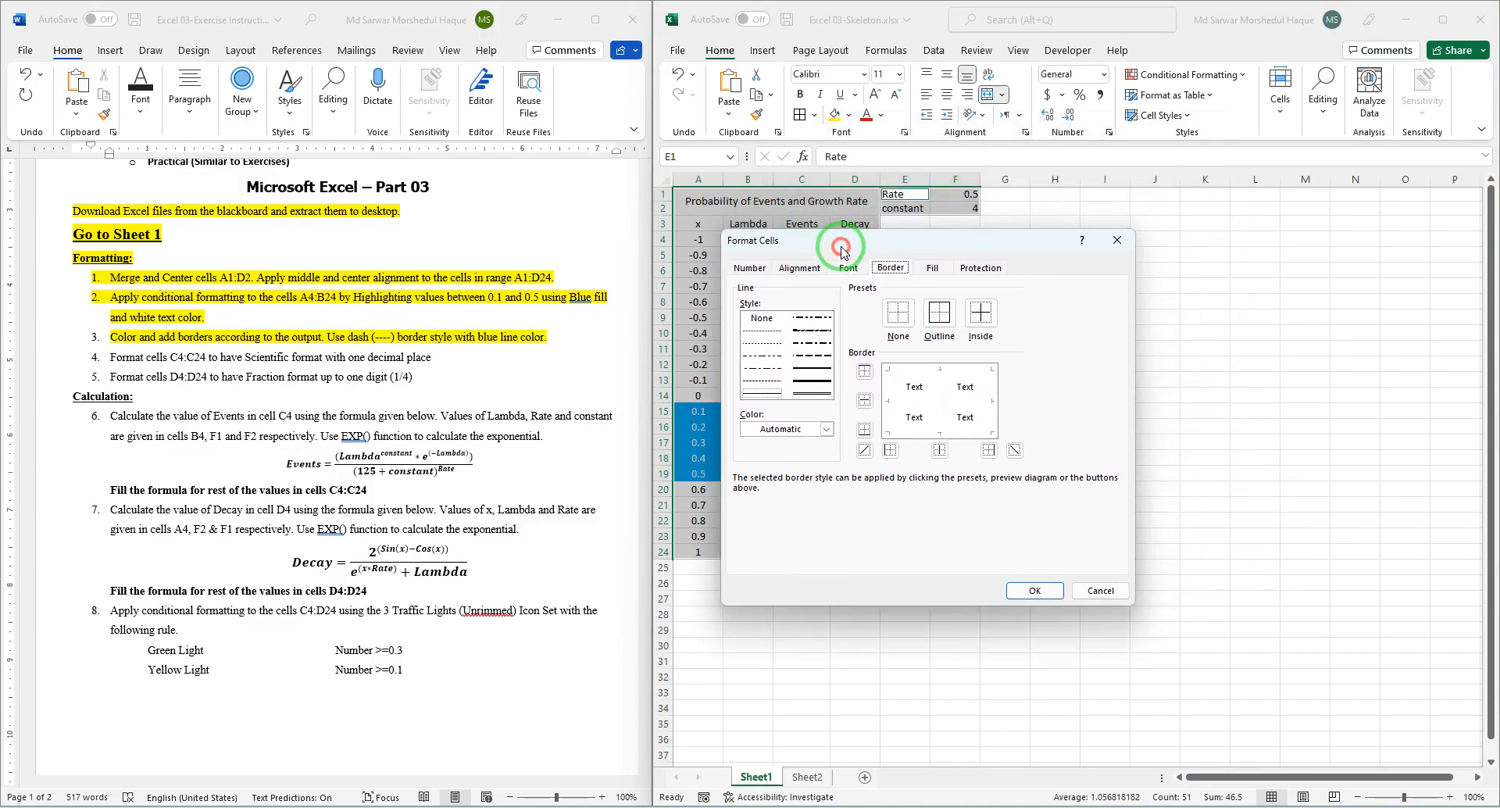
Choose light blue and a medium dashed line for the outline and inside borders of A1:D24 and E1:F2.
click(798, 432)
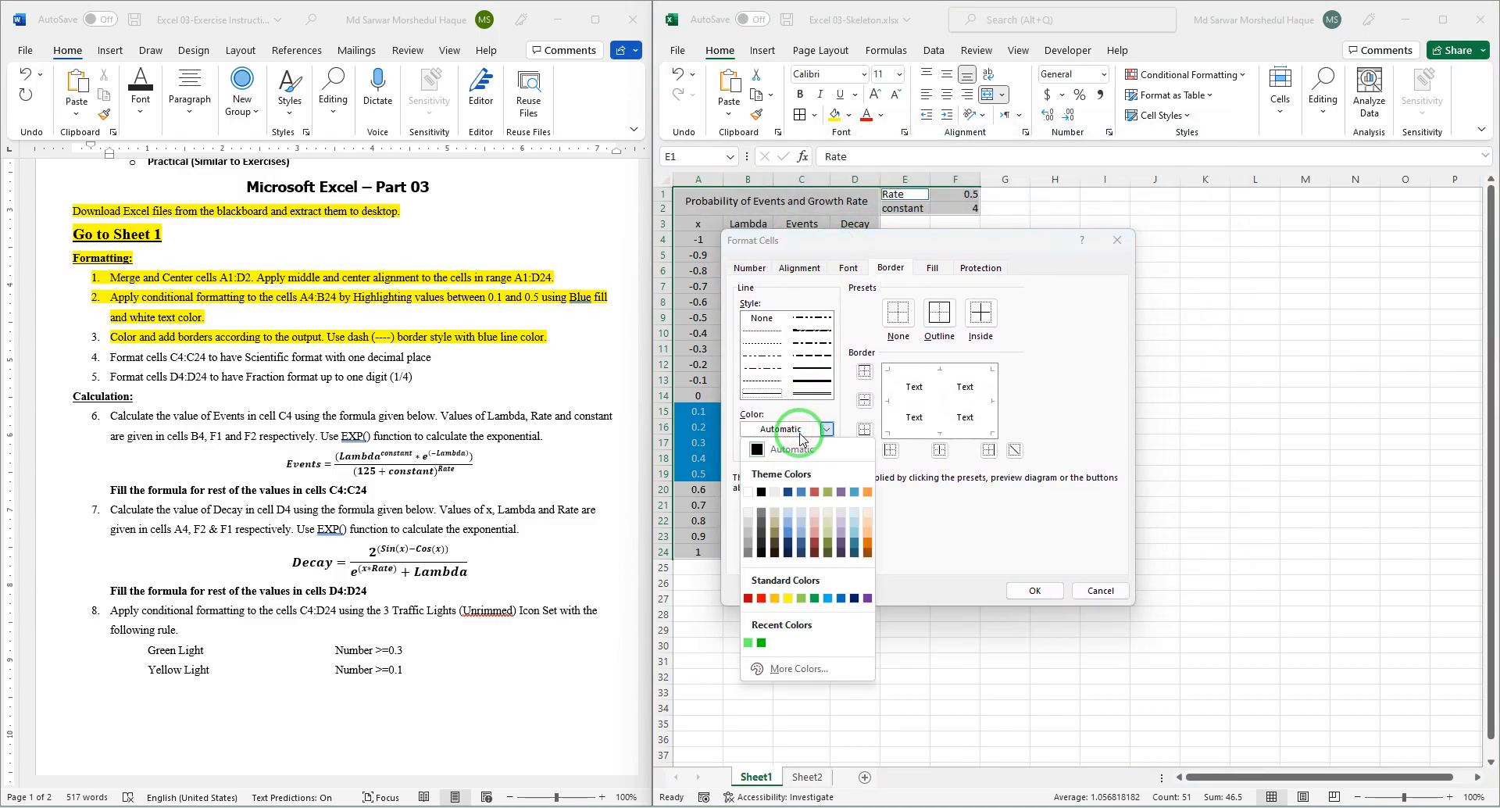
click(827, 597)
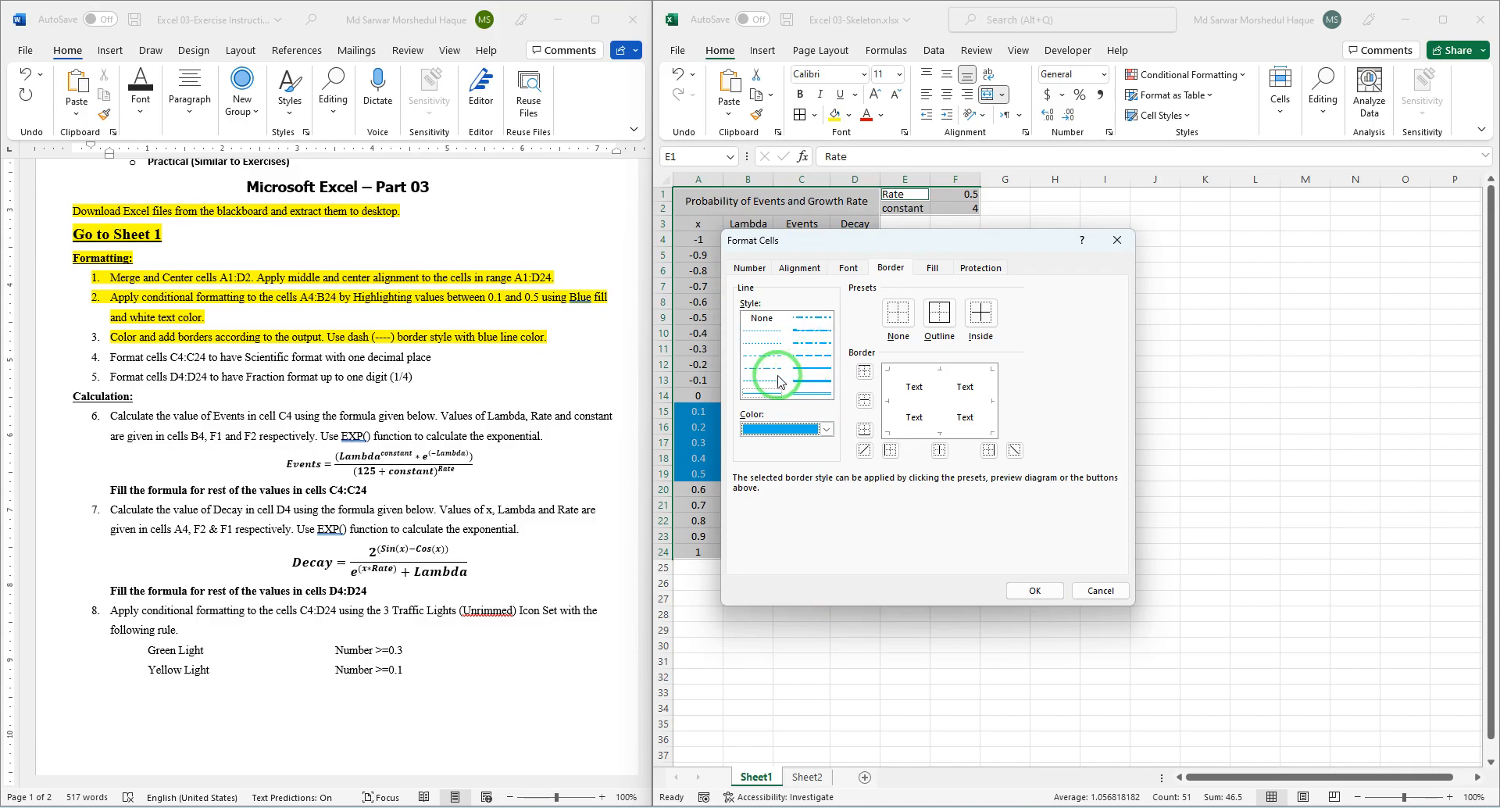
click(813, 355)
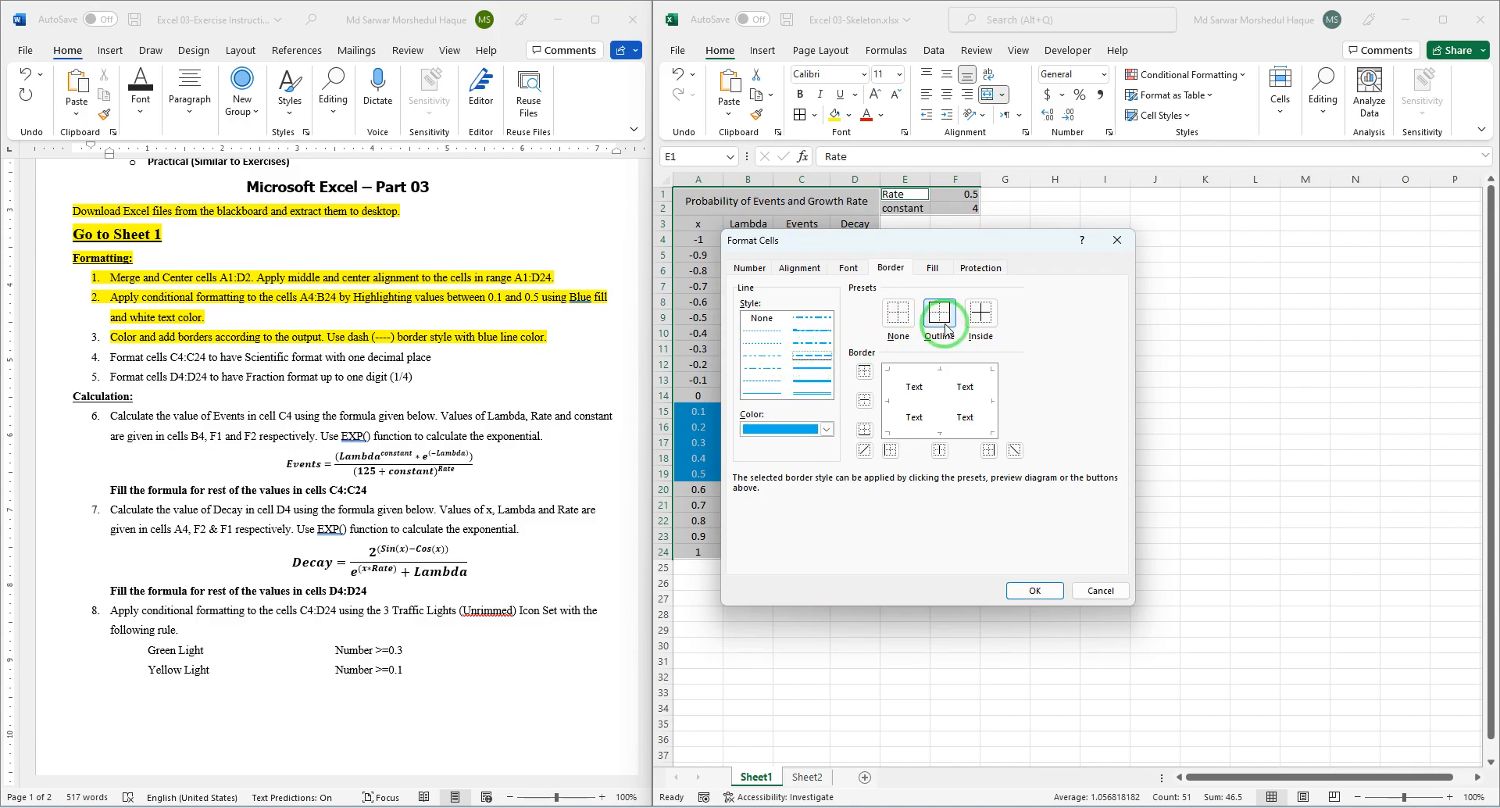
click(939, 313)
click(981, 313)
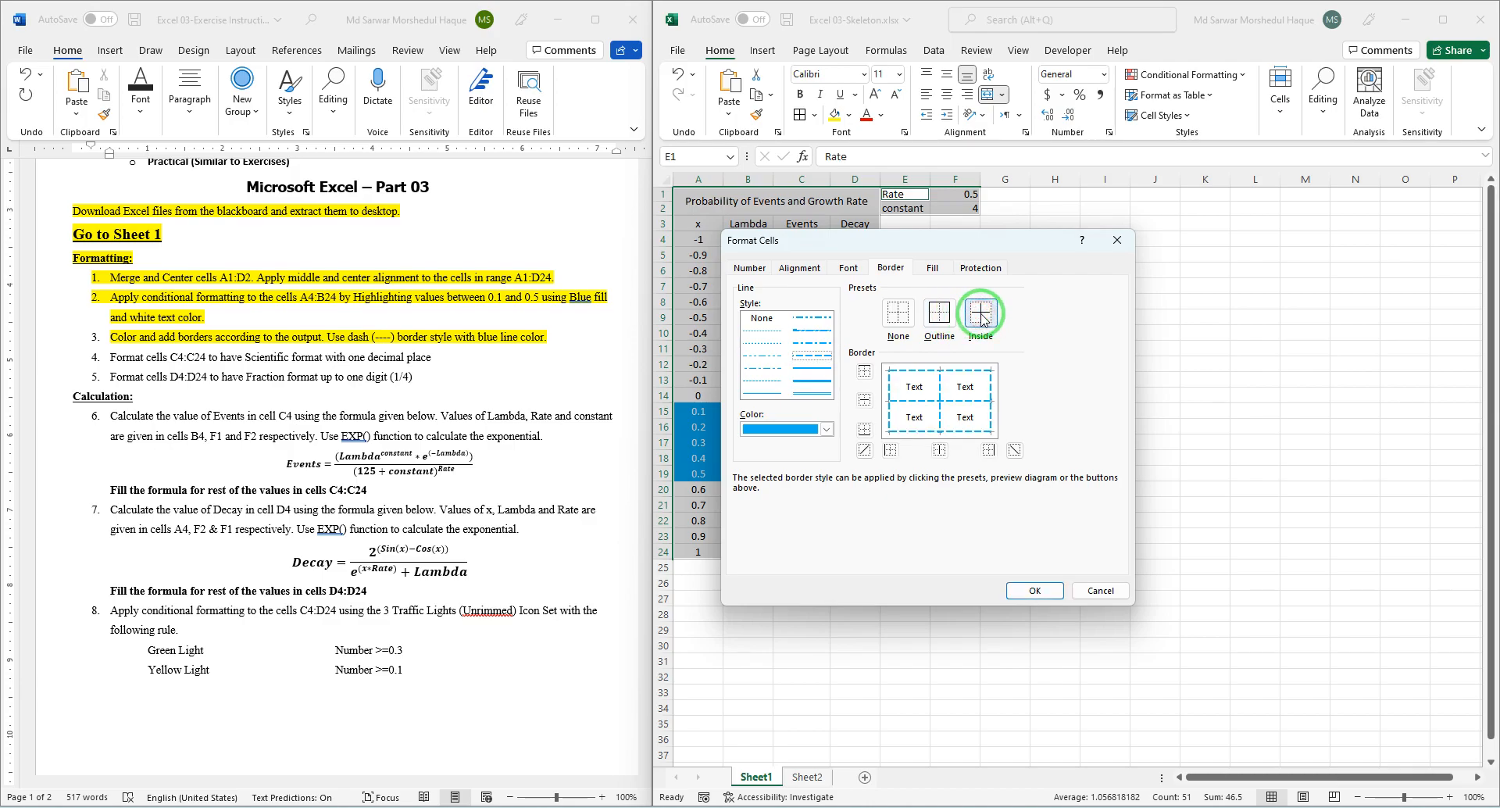
Compare the border style with Excel 03-Output.pdf and apply a thin dotted light blue line as outline and inside borders.
click(297, 807)
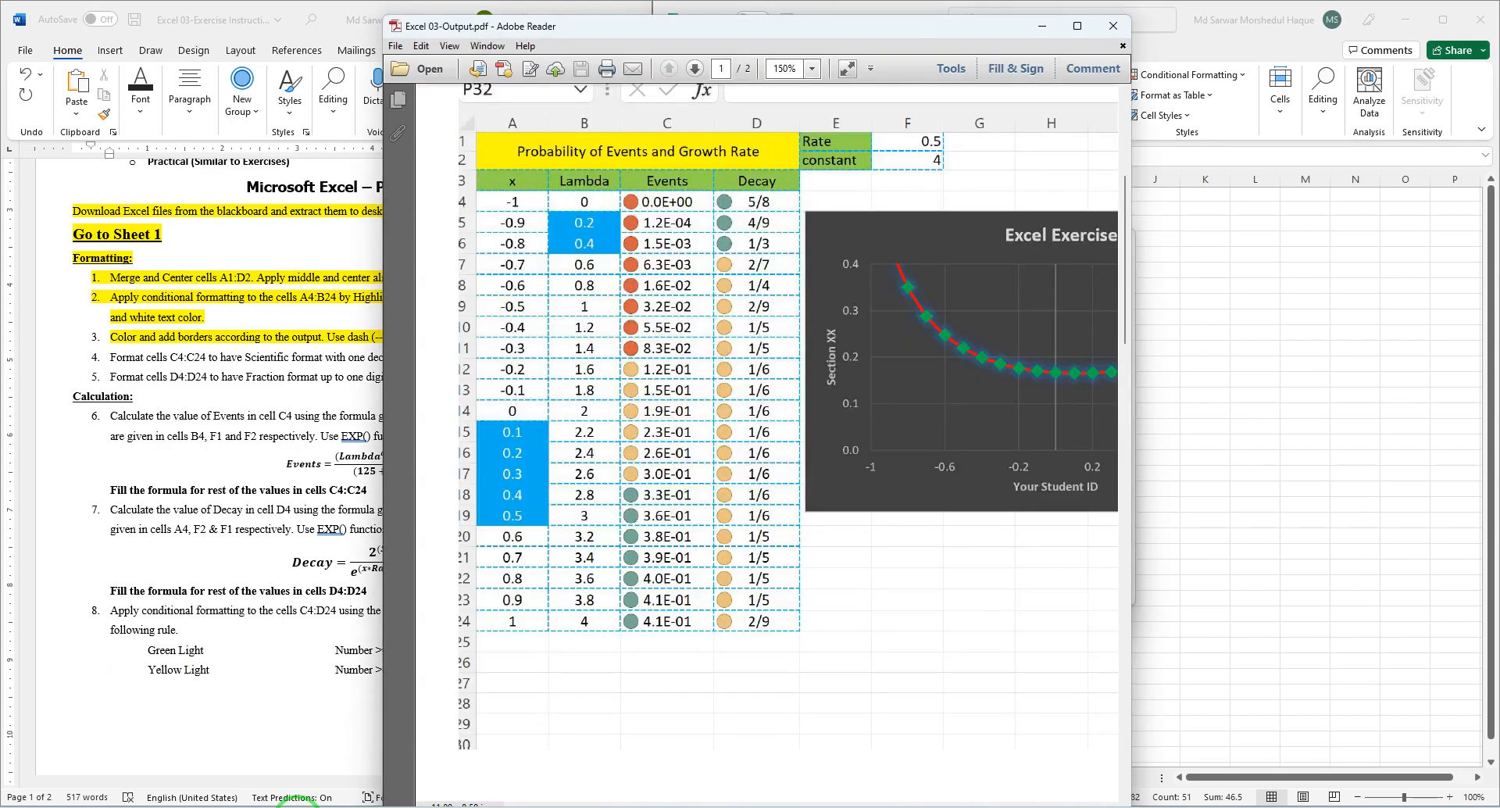
click(297, 804)
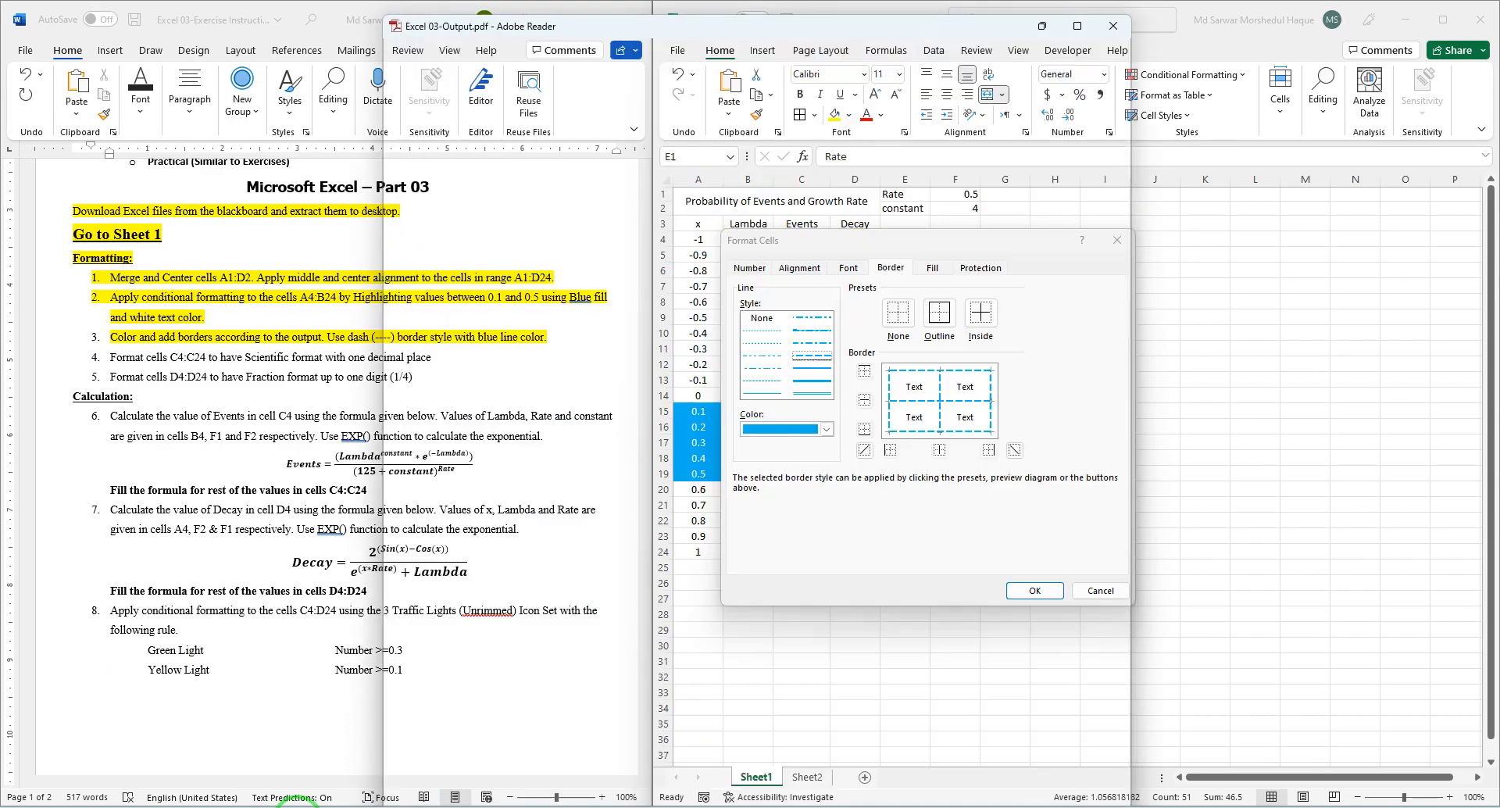
click(769, 343)
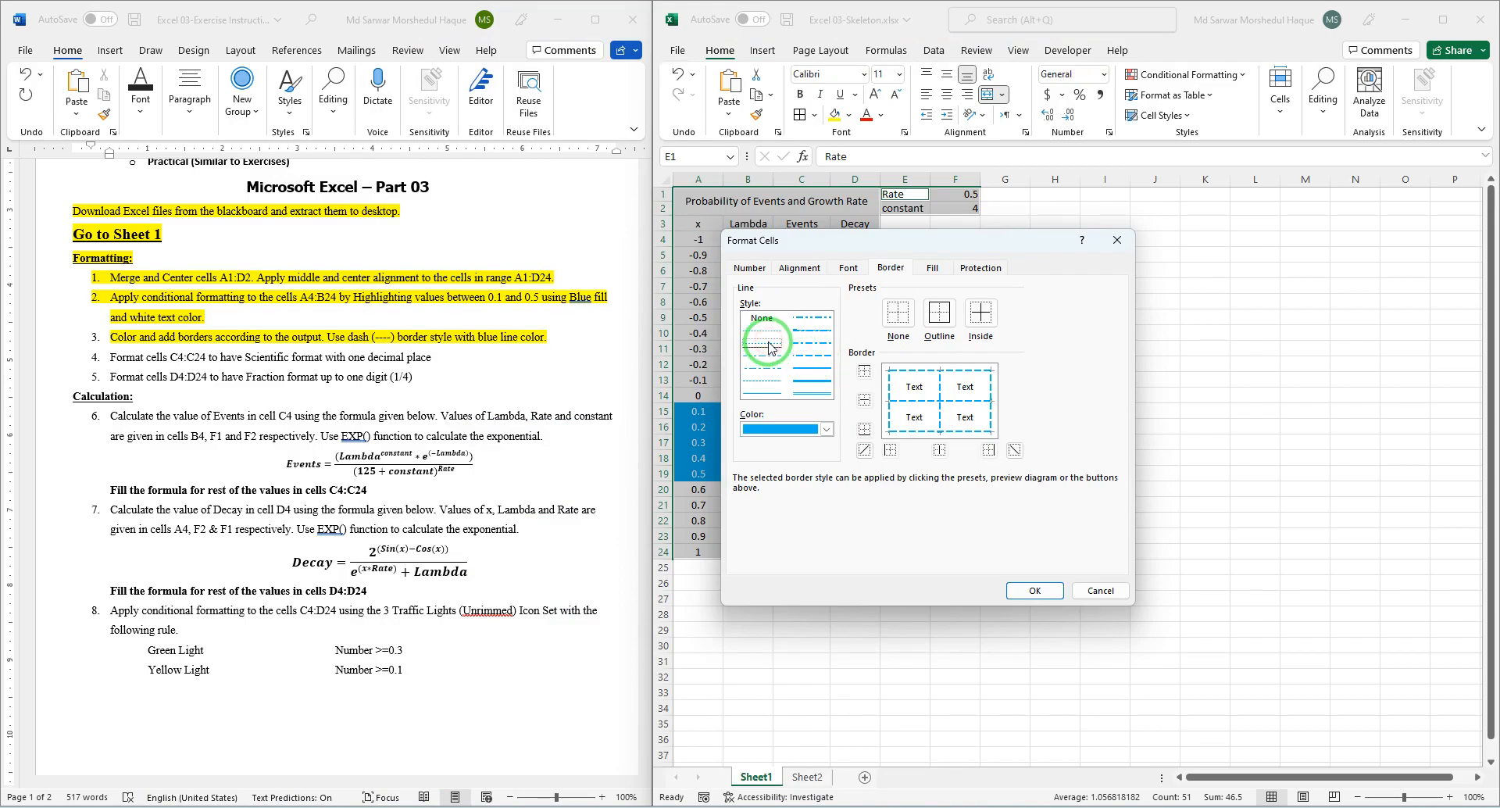
click(939, 312)
click(988, 314)
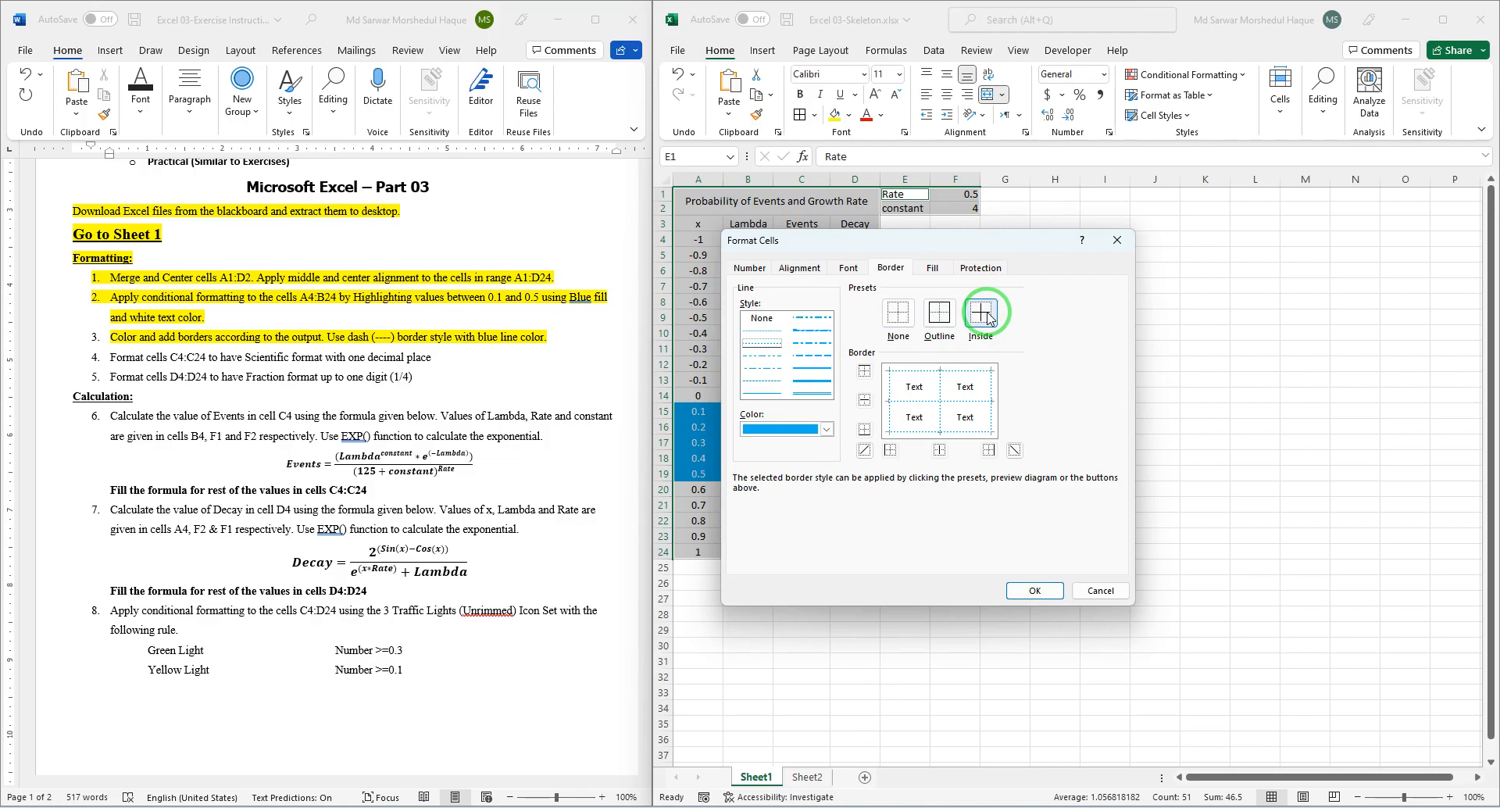
click(1036, 589)
click(961, 504)
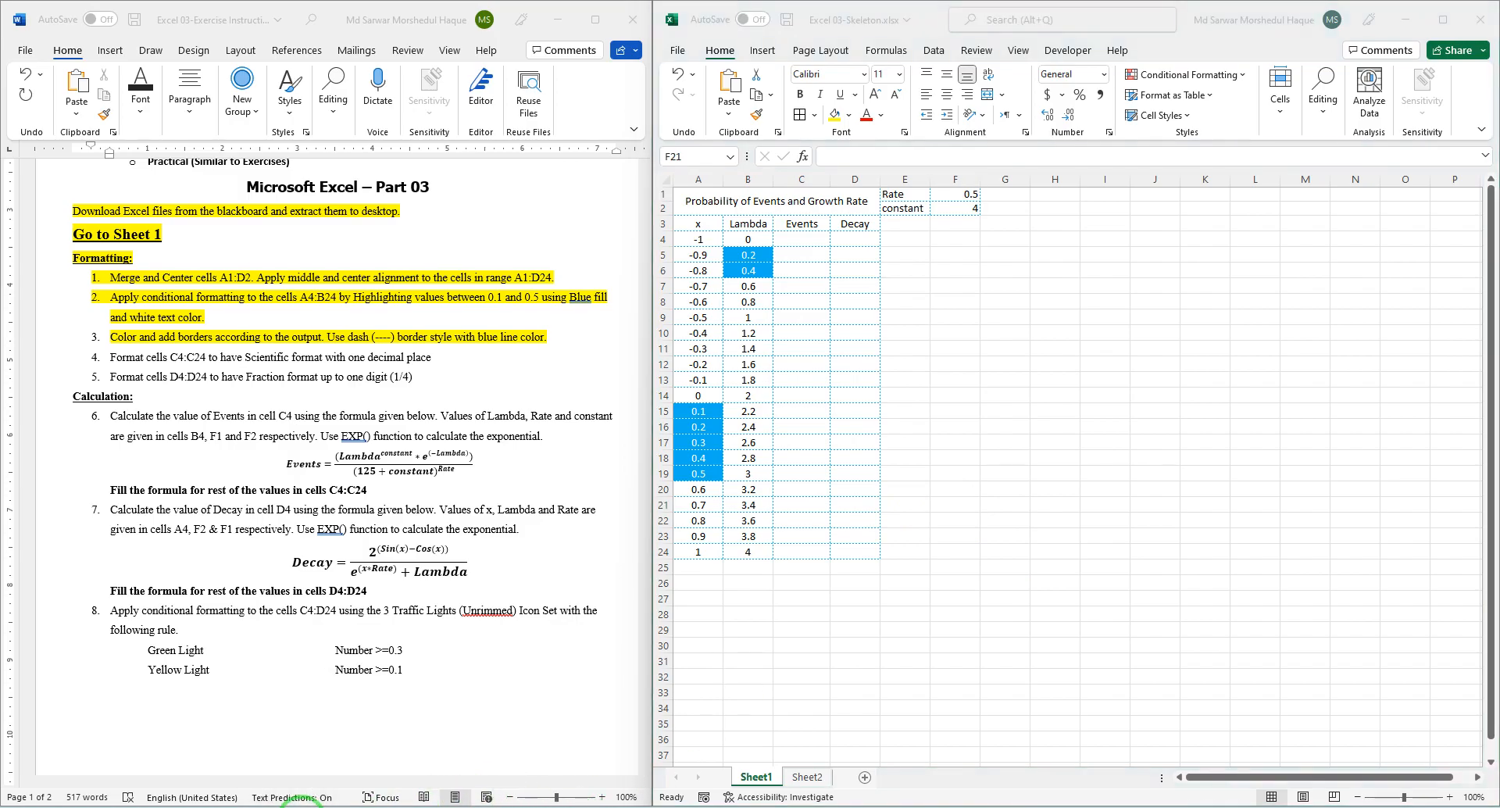
Check Excel 03-Output.pdf again and change the outline and inside borders of A1:D24 and E1:F2 to thin light blue dashes.
click(299, 802)
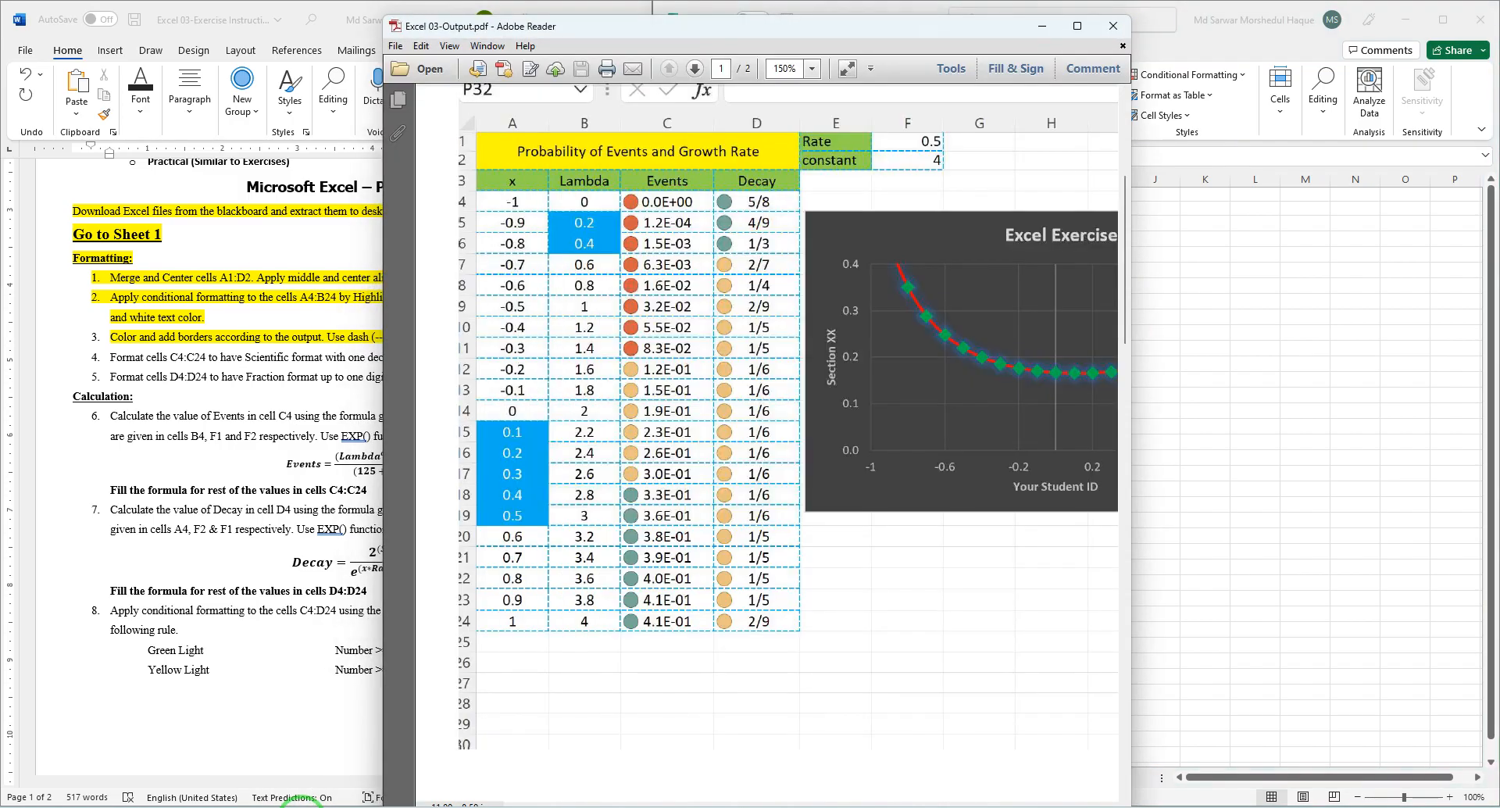
click(299, 803)
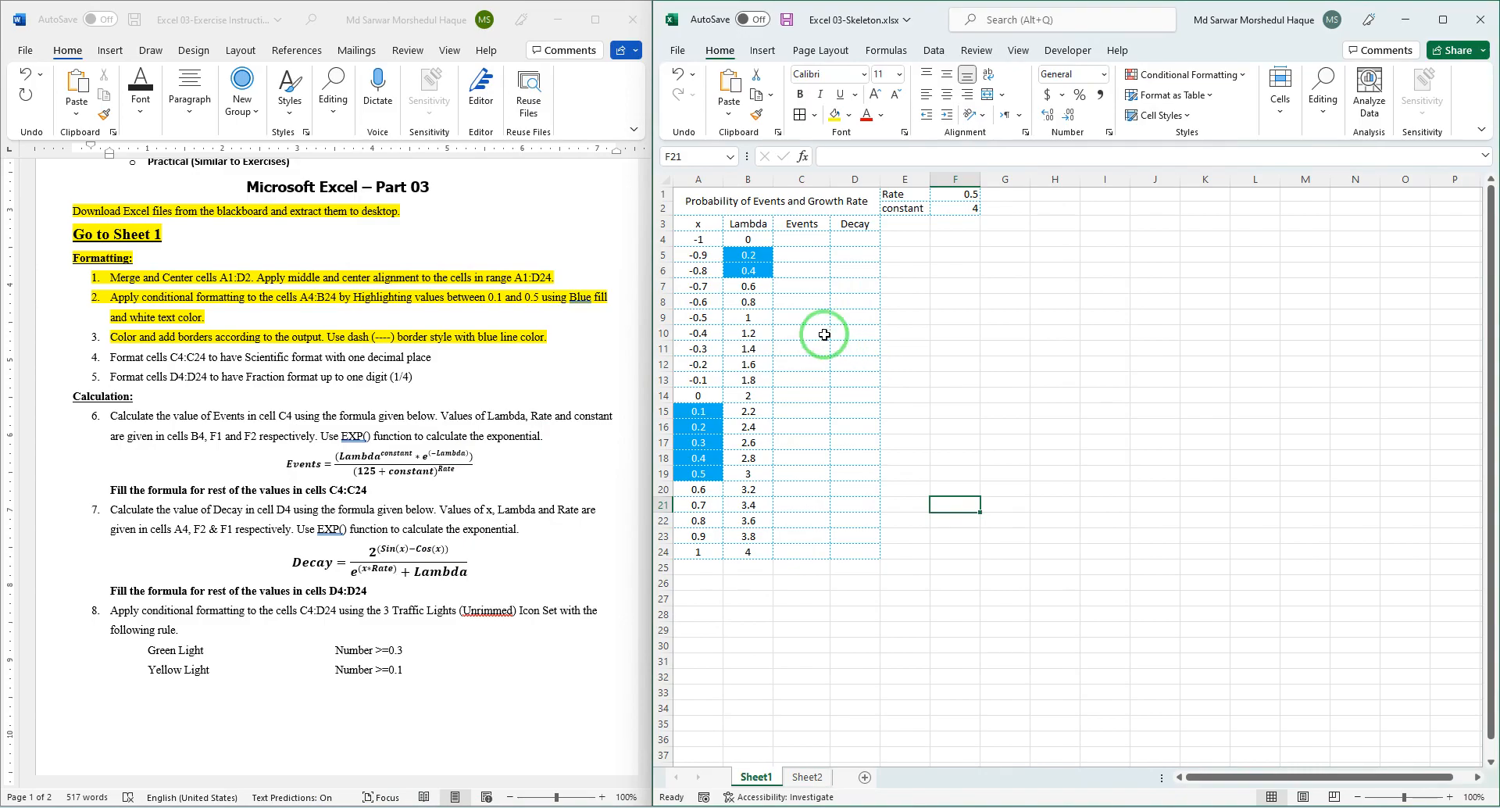
drag(831, 198, 814, 550)
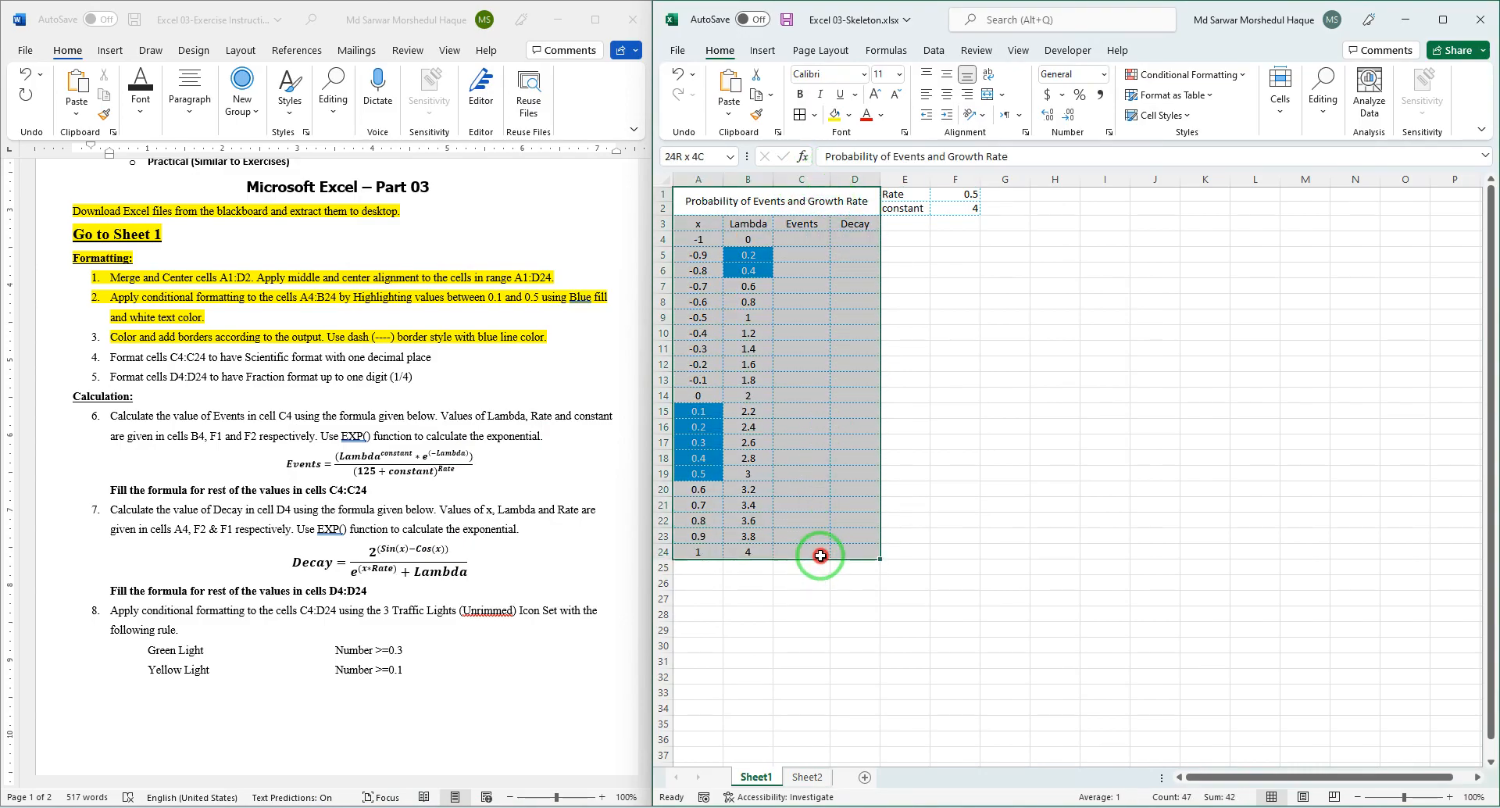
key(alt+Tab)
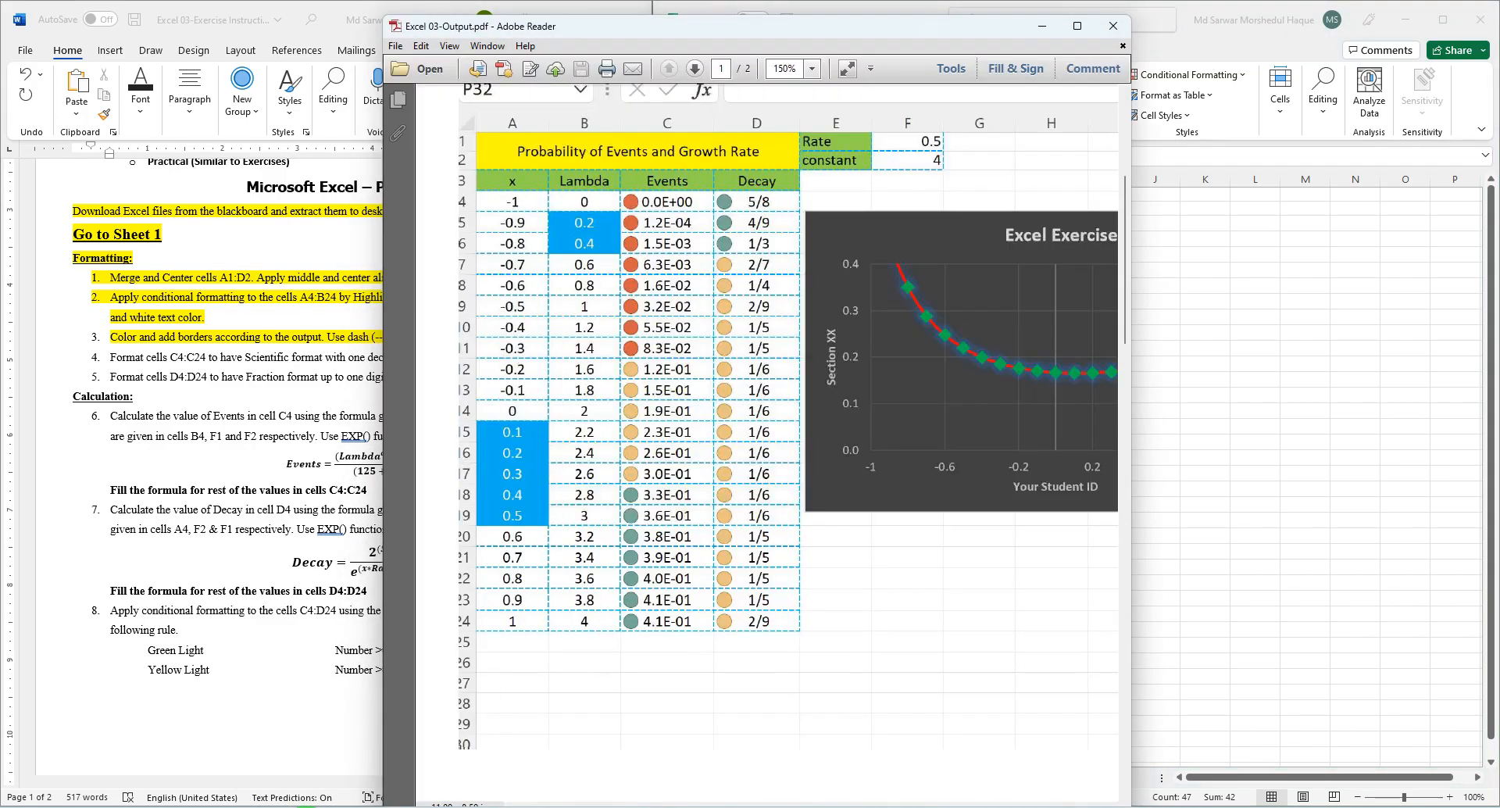
key(alt+Tab)
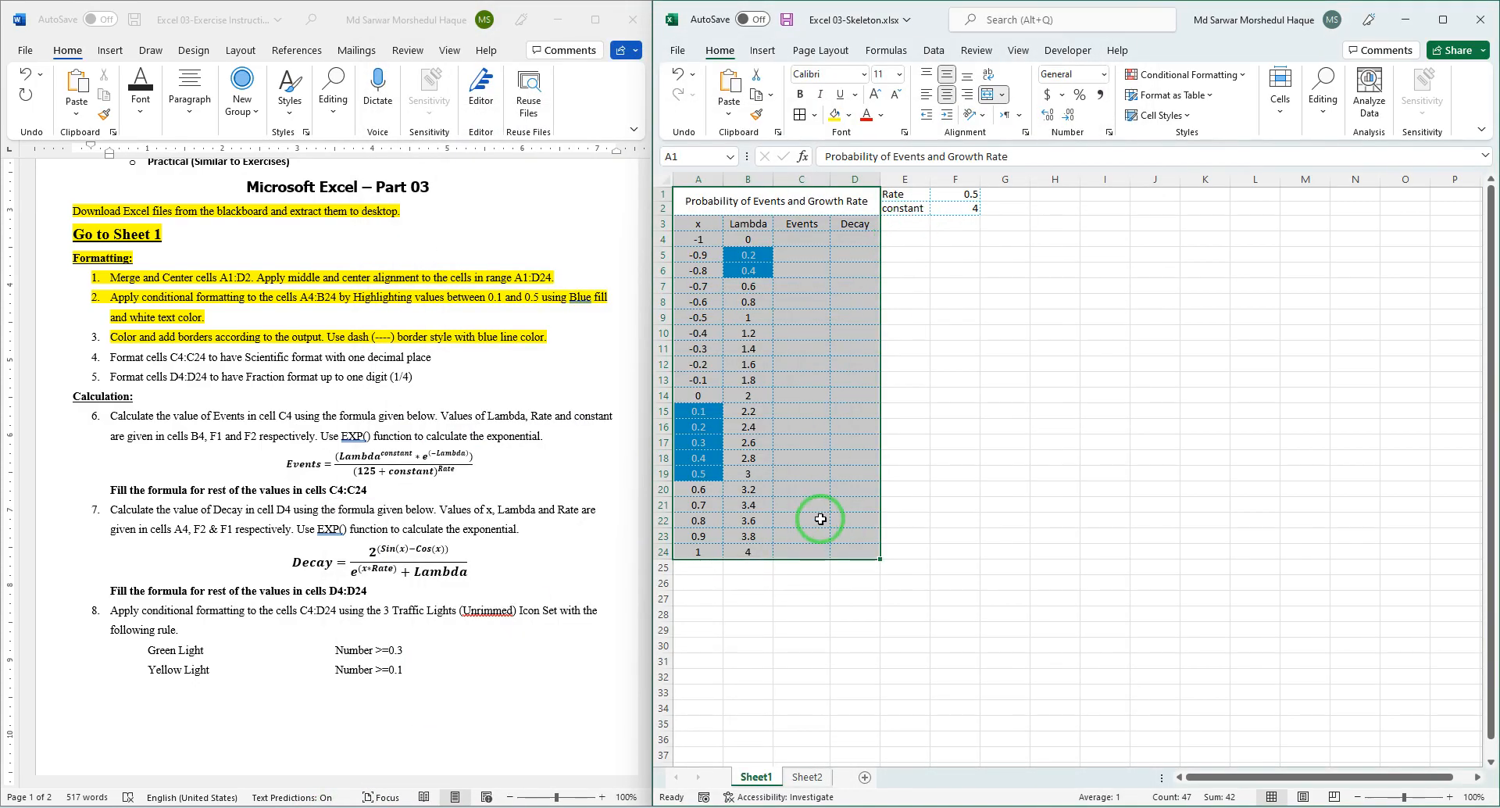
scroll(846, 492, up, 2)
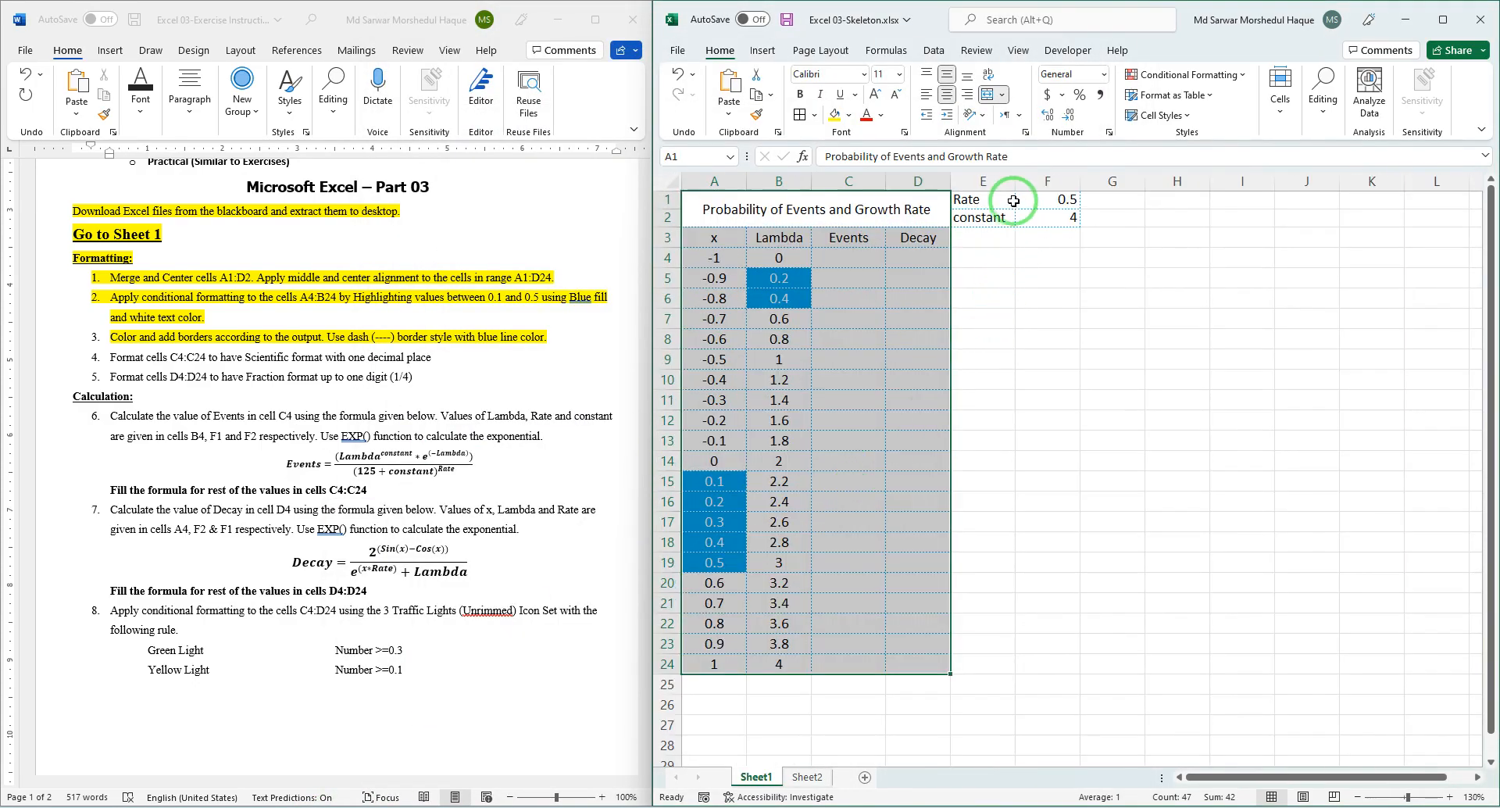
drag(981, 218, 1055, 199)
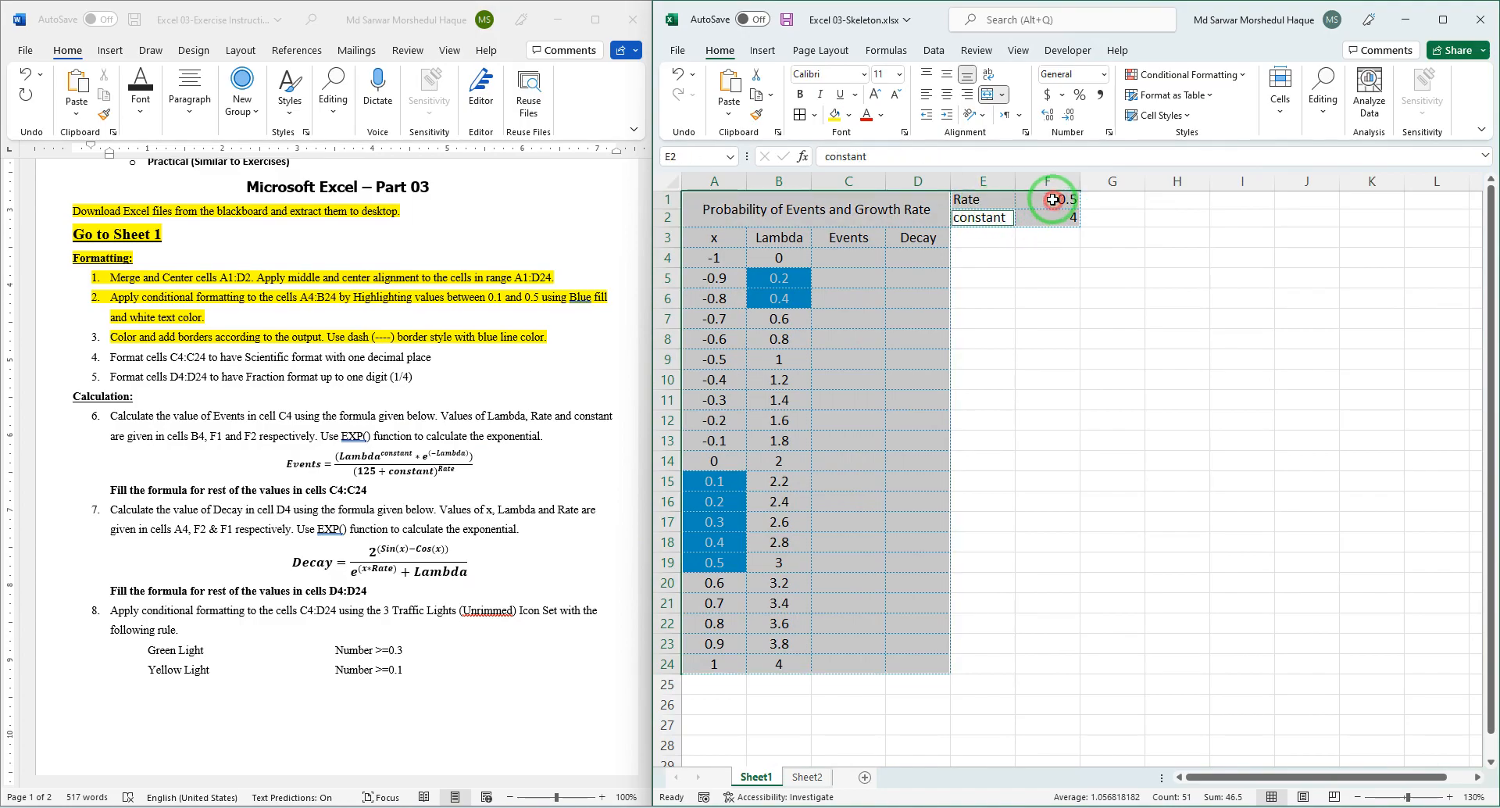
click(813, 117)
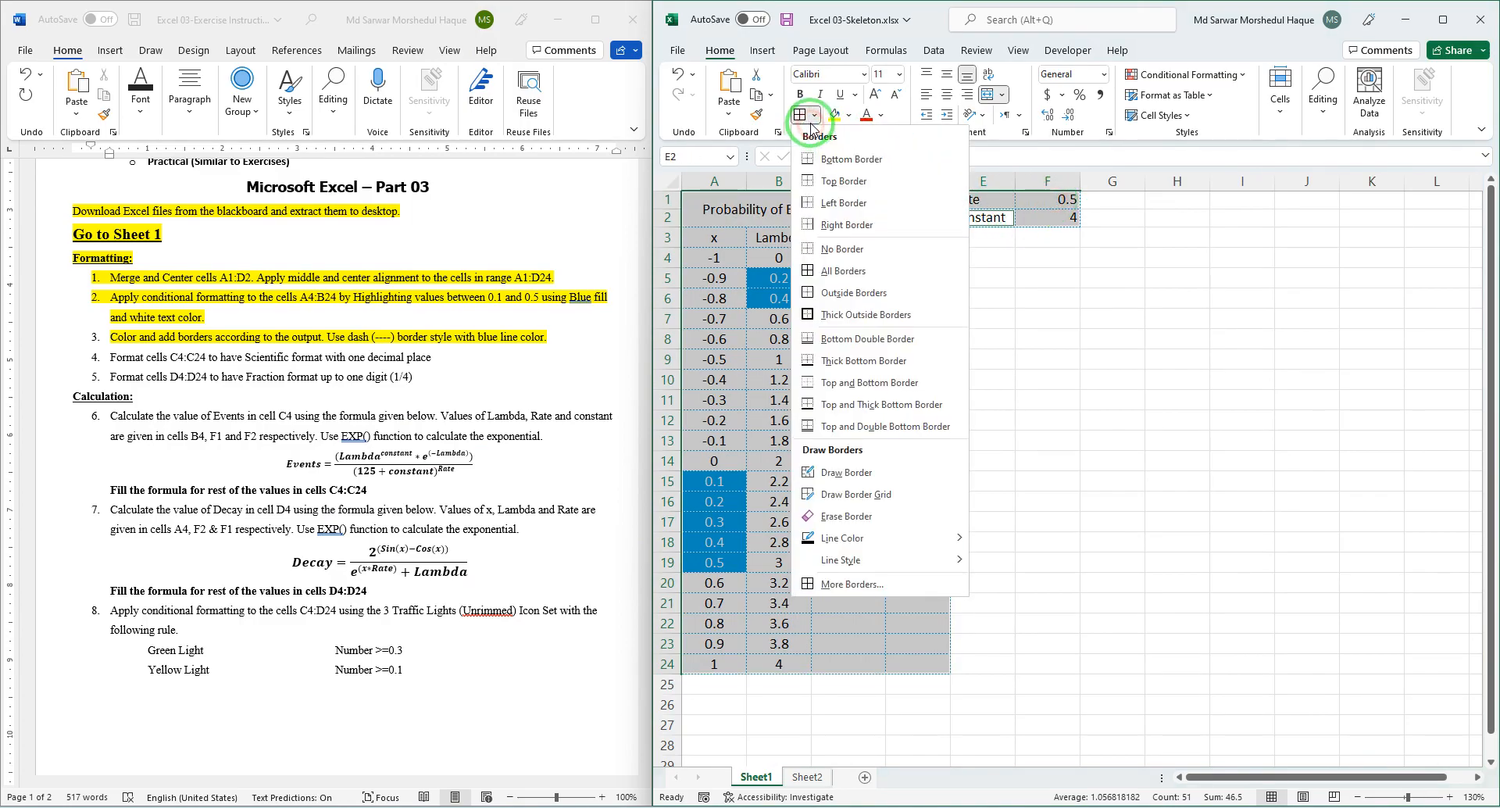
click(856, 585)
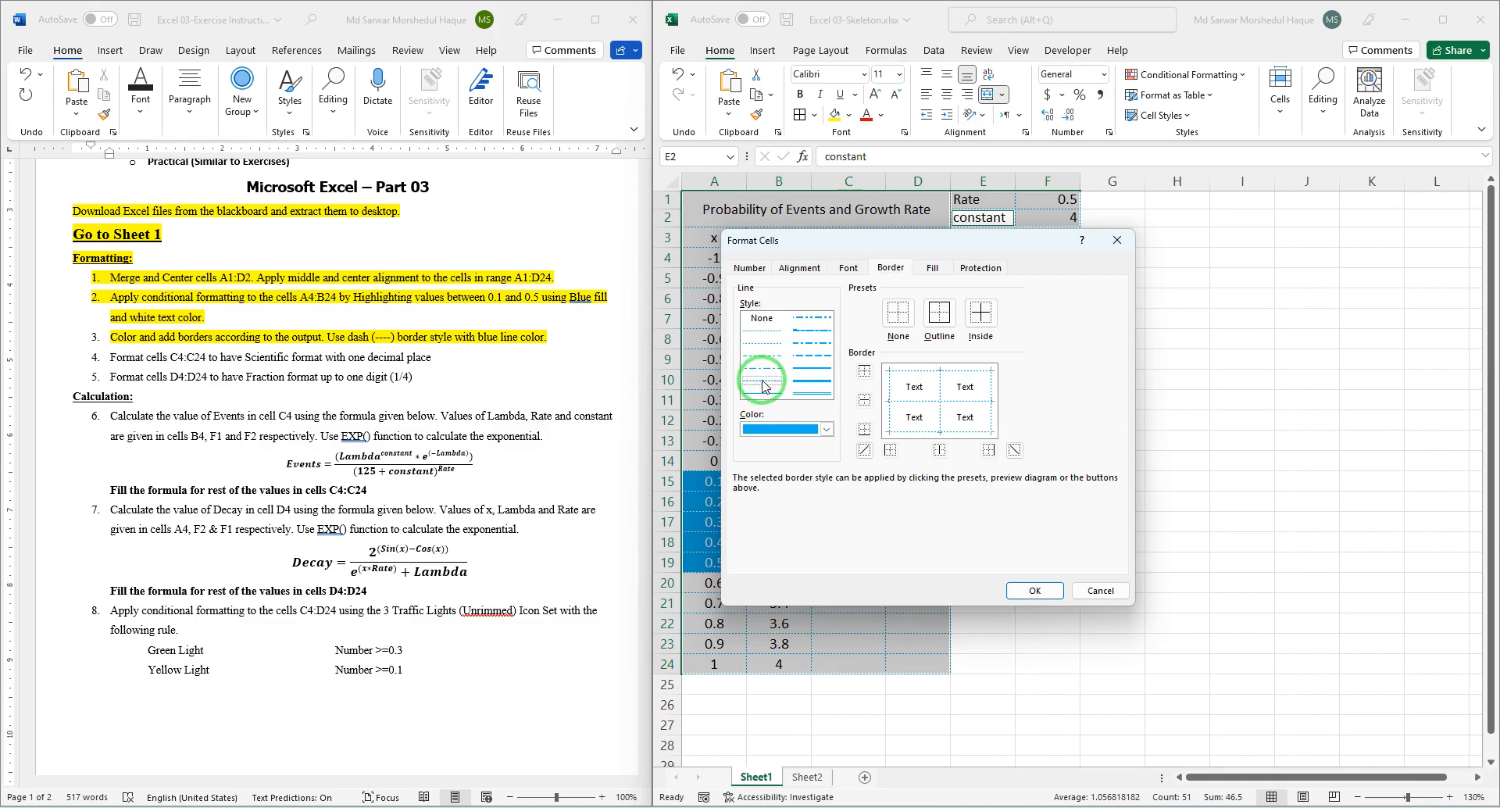
click(983, 314)
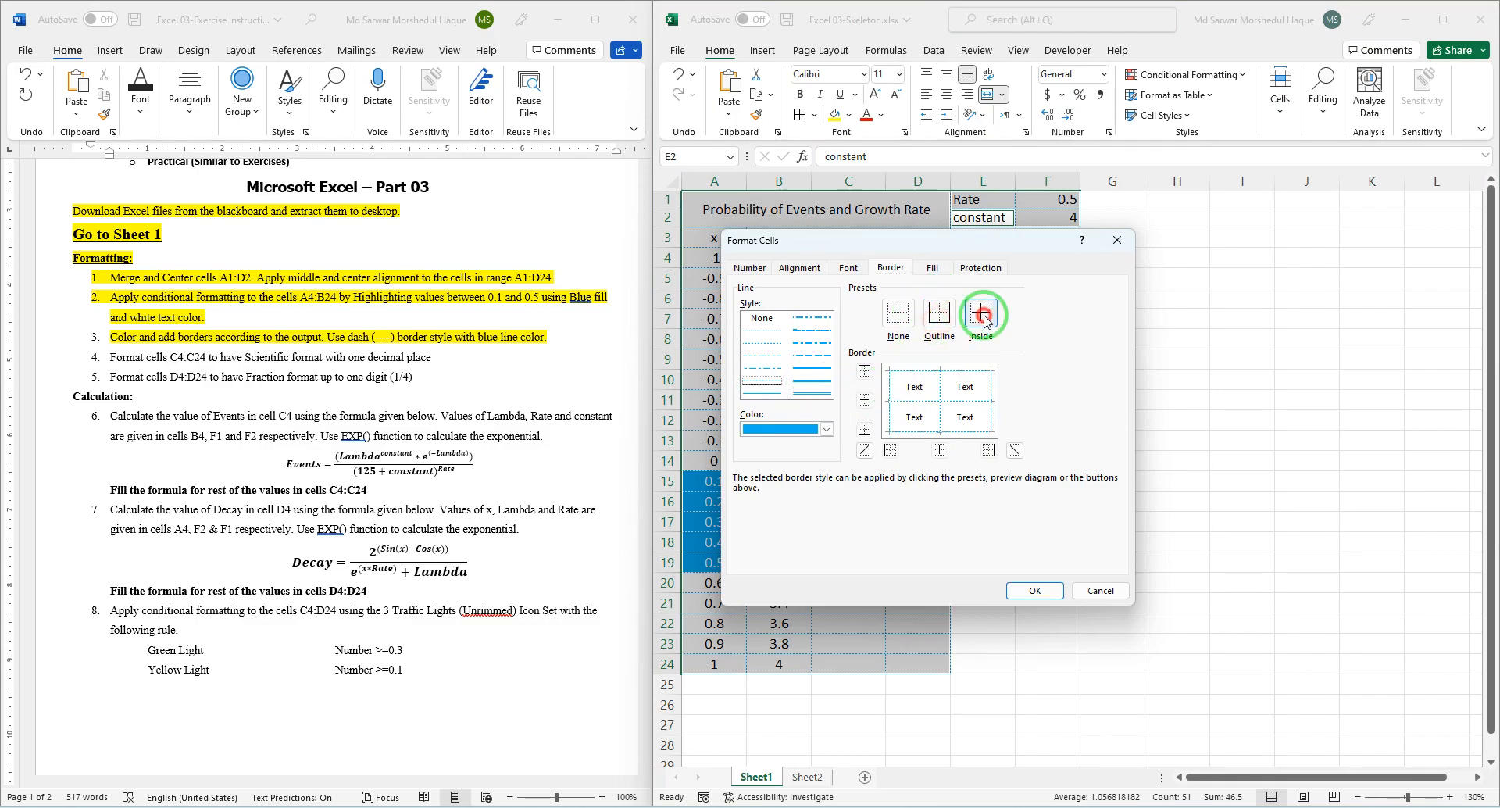
click(1050, 591)
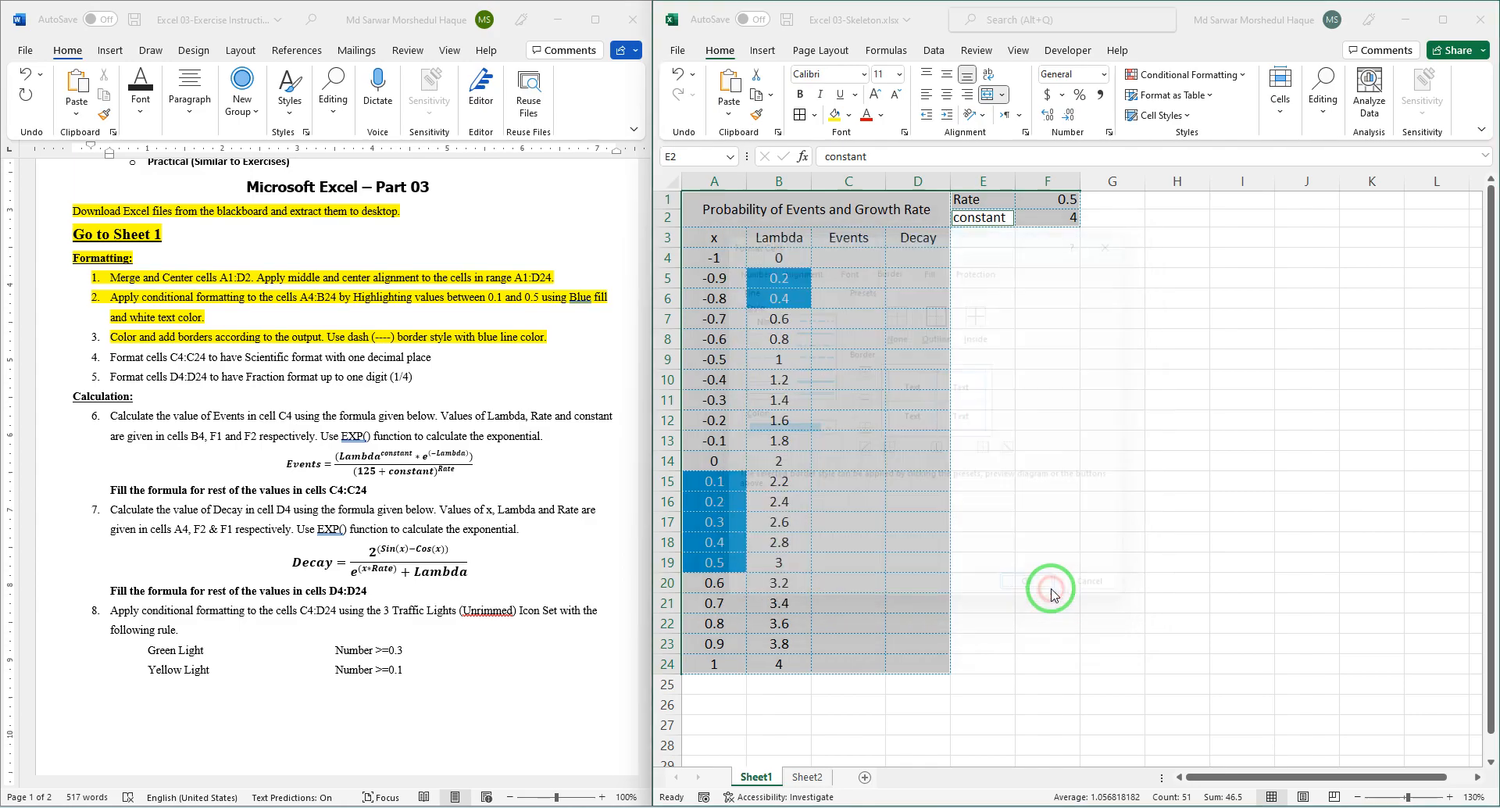
click(1003, 522)
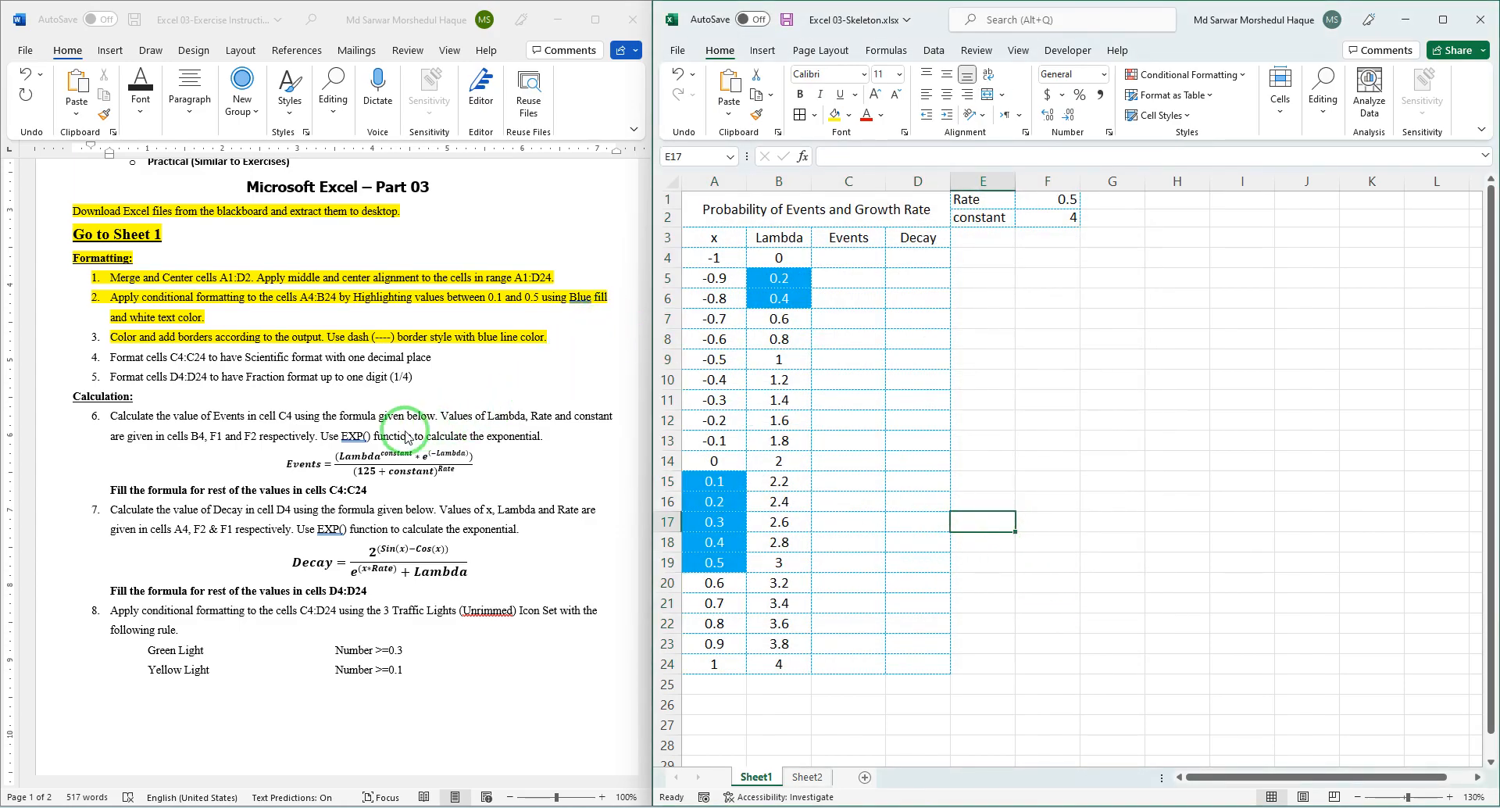
Highlight instruction 4 about the Scientific format for C4:C24 in yellow in the Word instructions document.
click(396, 340)
drag(434, 357, 102, 353)
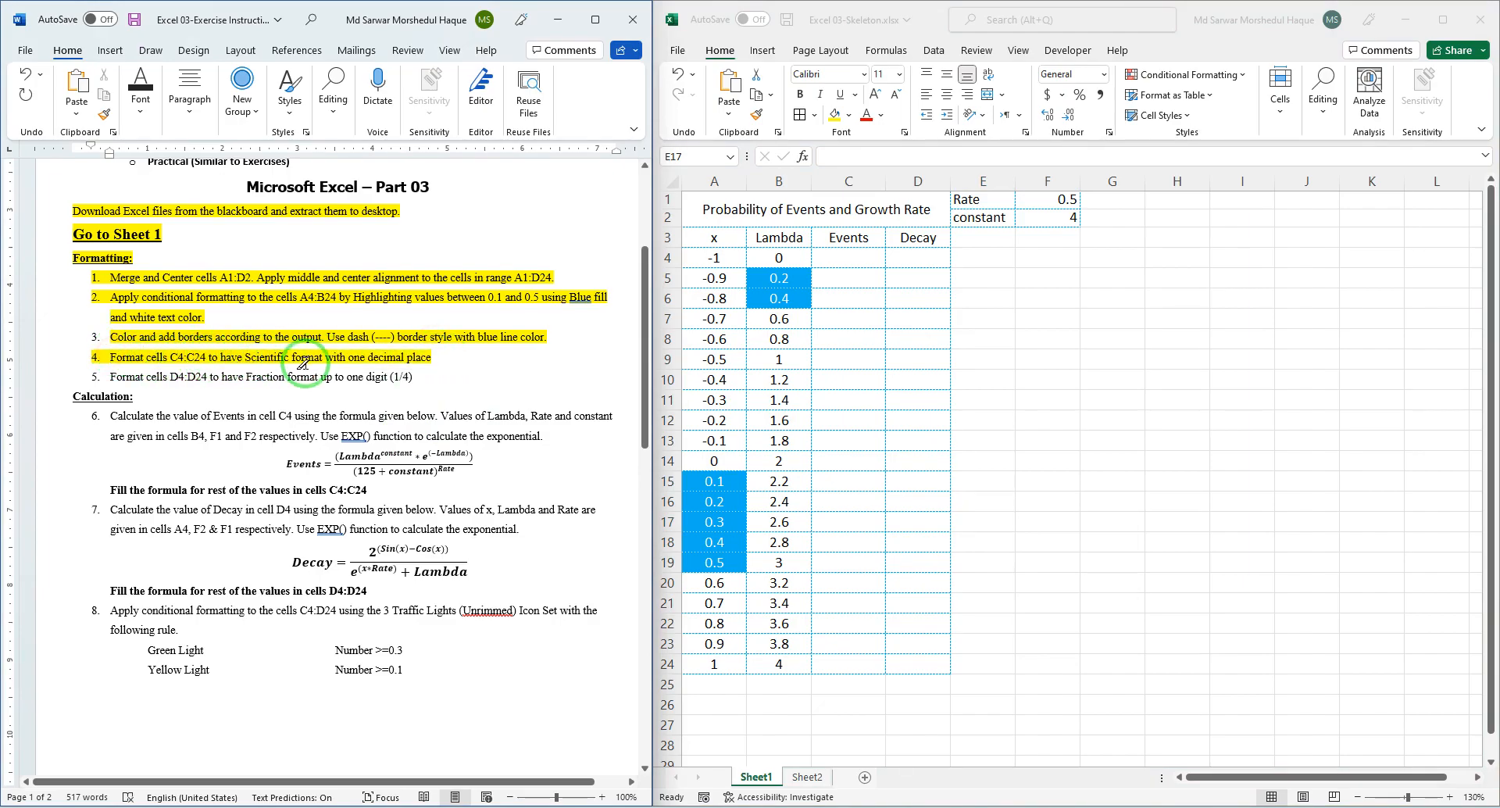
Format the Events cells C4:C24 as Scientific with 1 decimal place.
click(867, 261)
drag(869, 252, 842, 671)
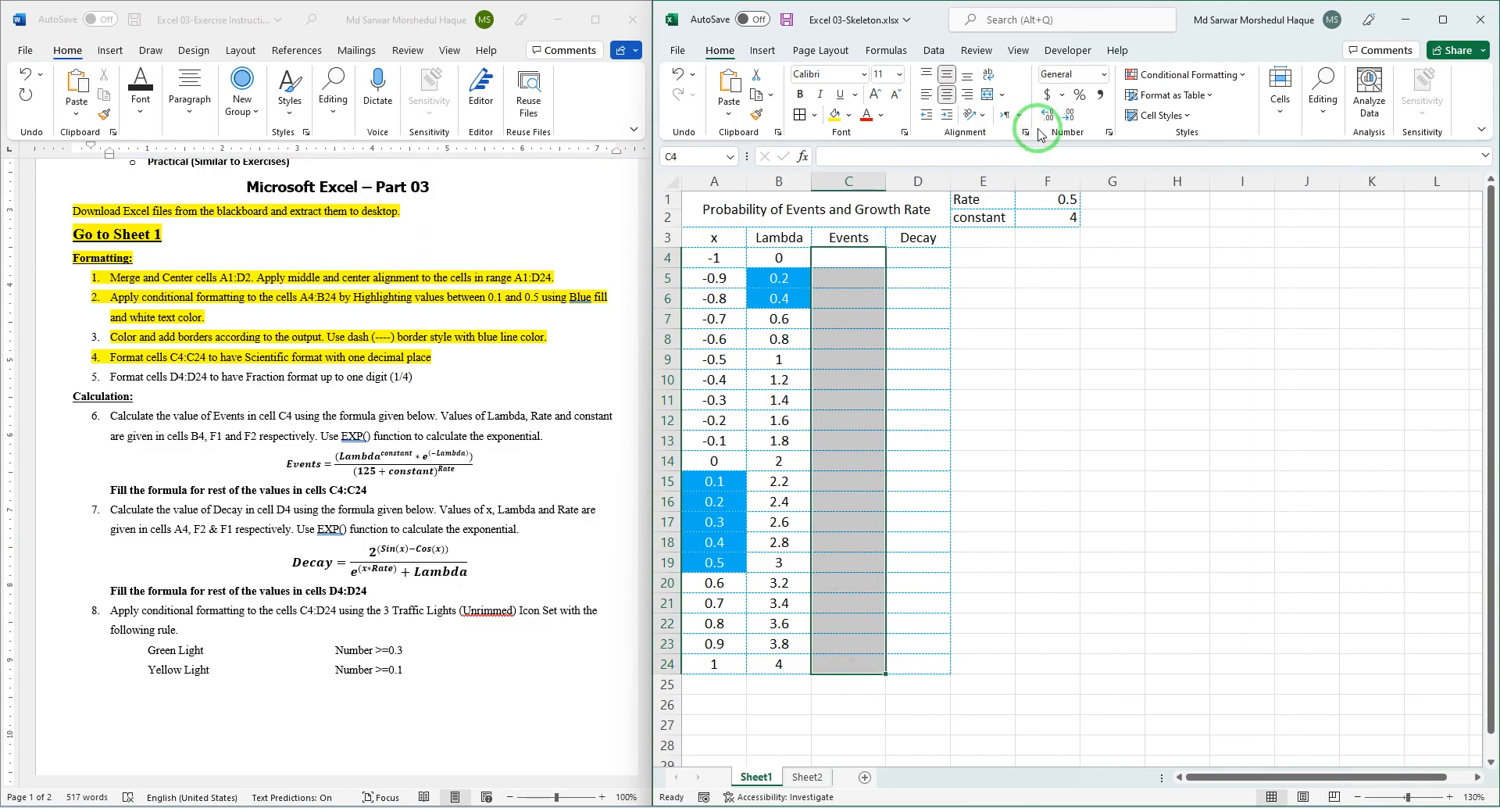
click(1109, 133)
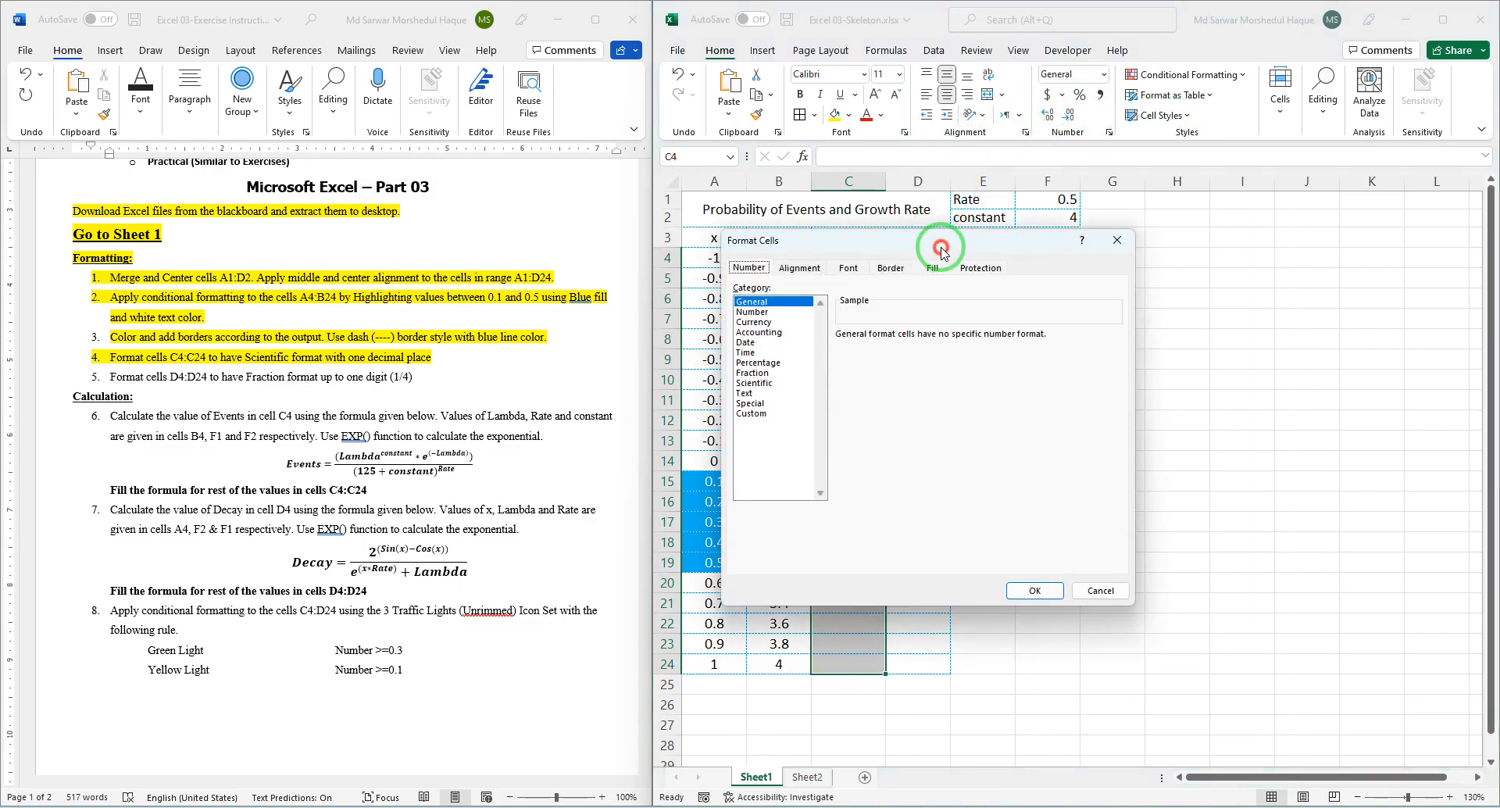
drag(941, 247, 1094, 262)
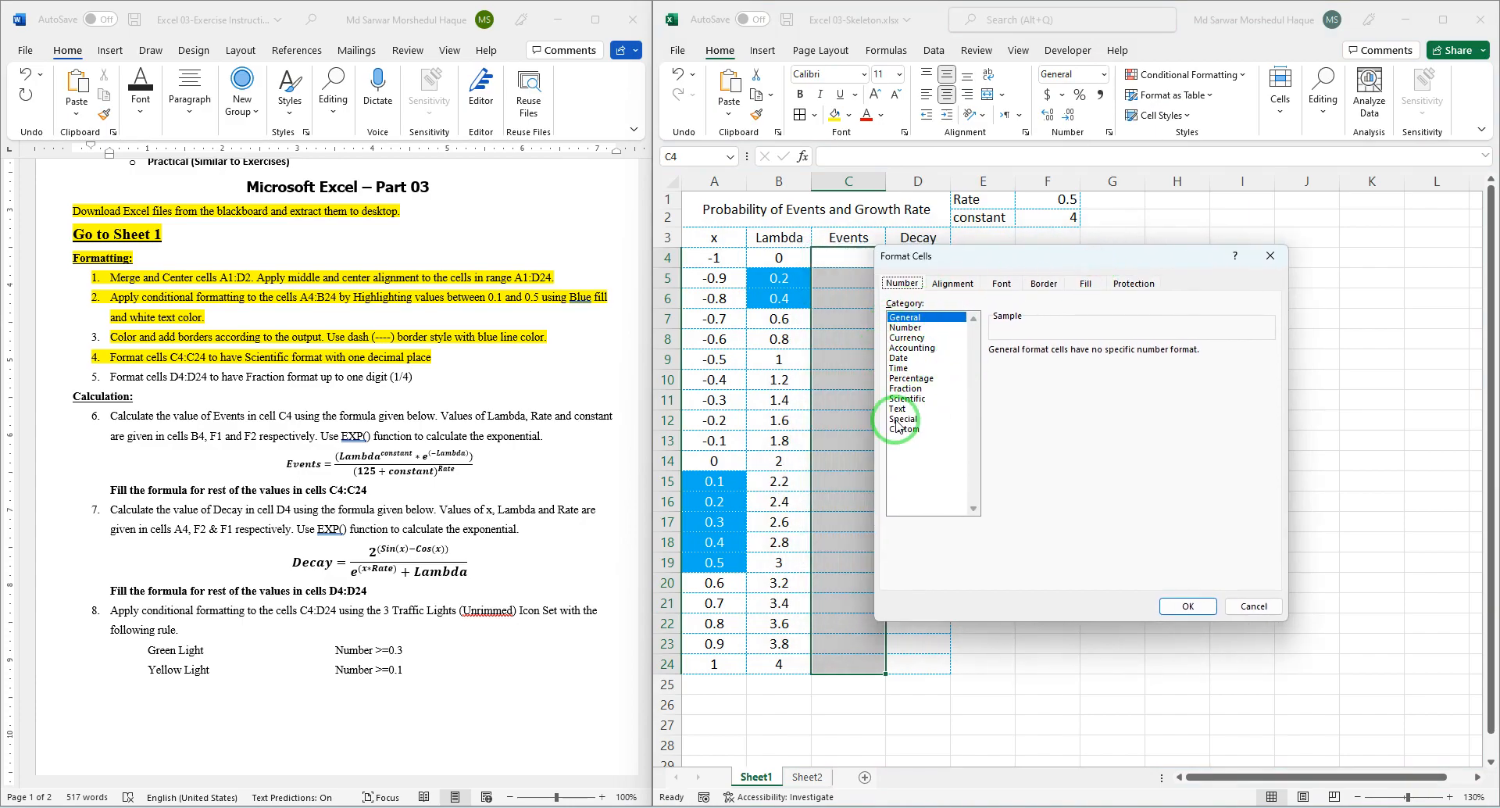
click(916, 400)
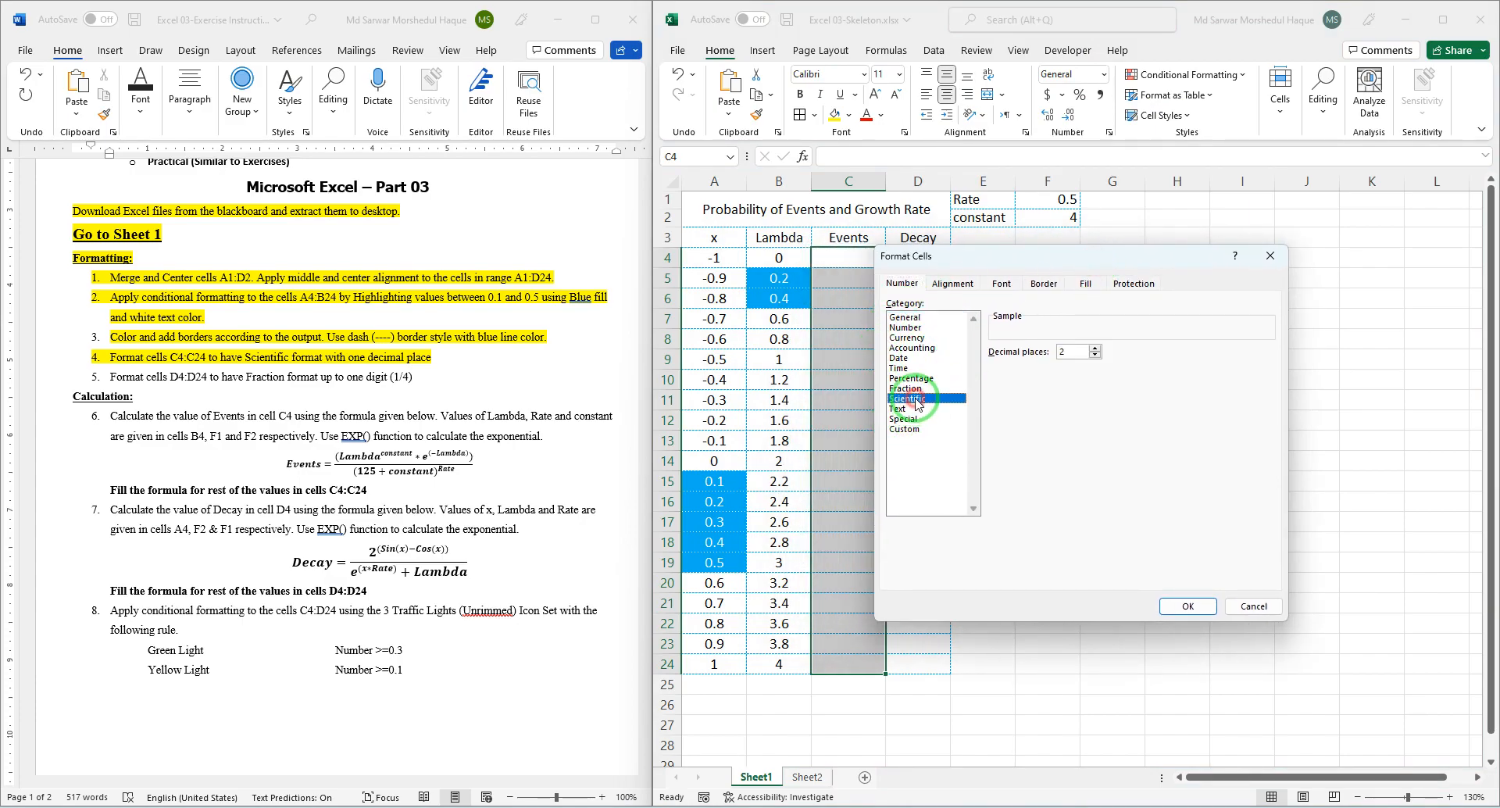
click(1094, 355)
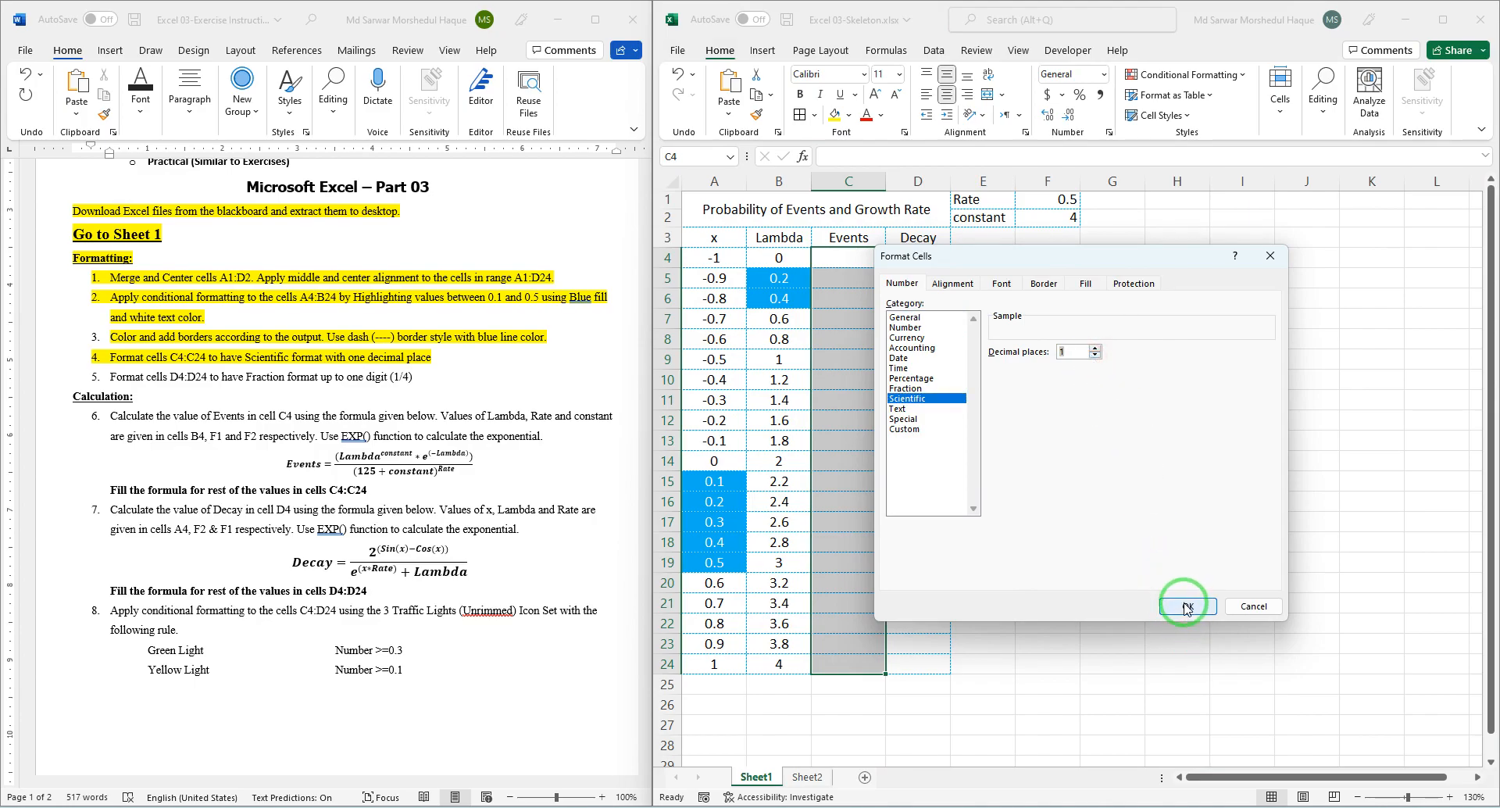
click(1185, 606)
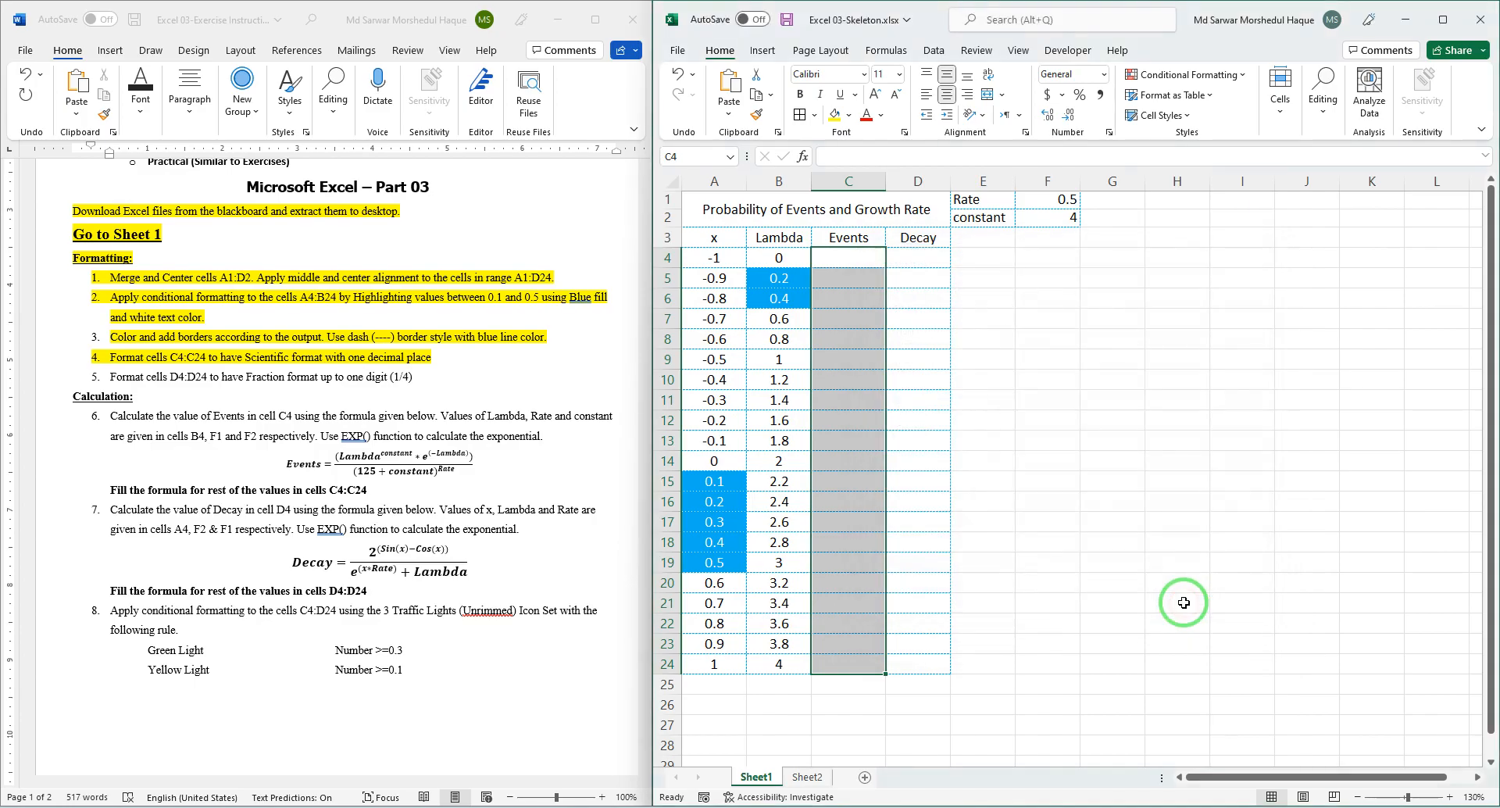
Highlight instruction 5 in yellow in the Word document and format D4:D24 in Excel as Fraction up to one digit (1/4).
click(217, 384)
drag(418, 376, 78, 376)
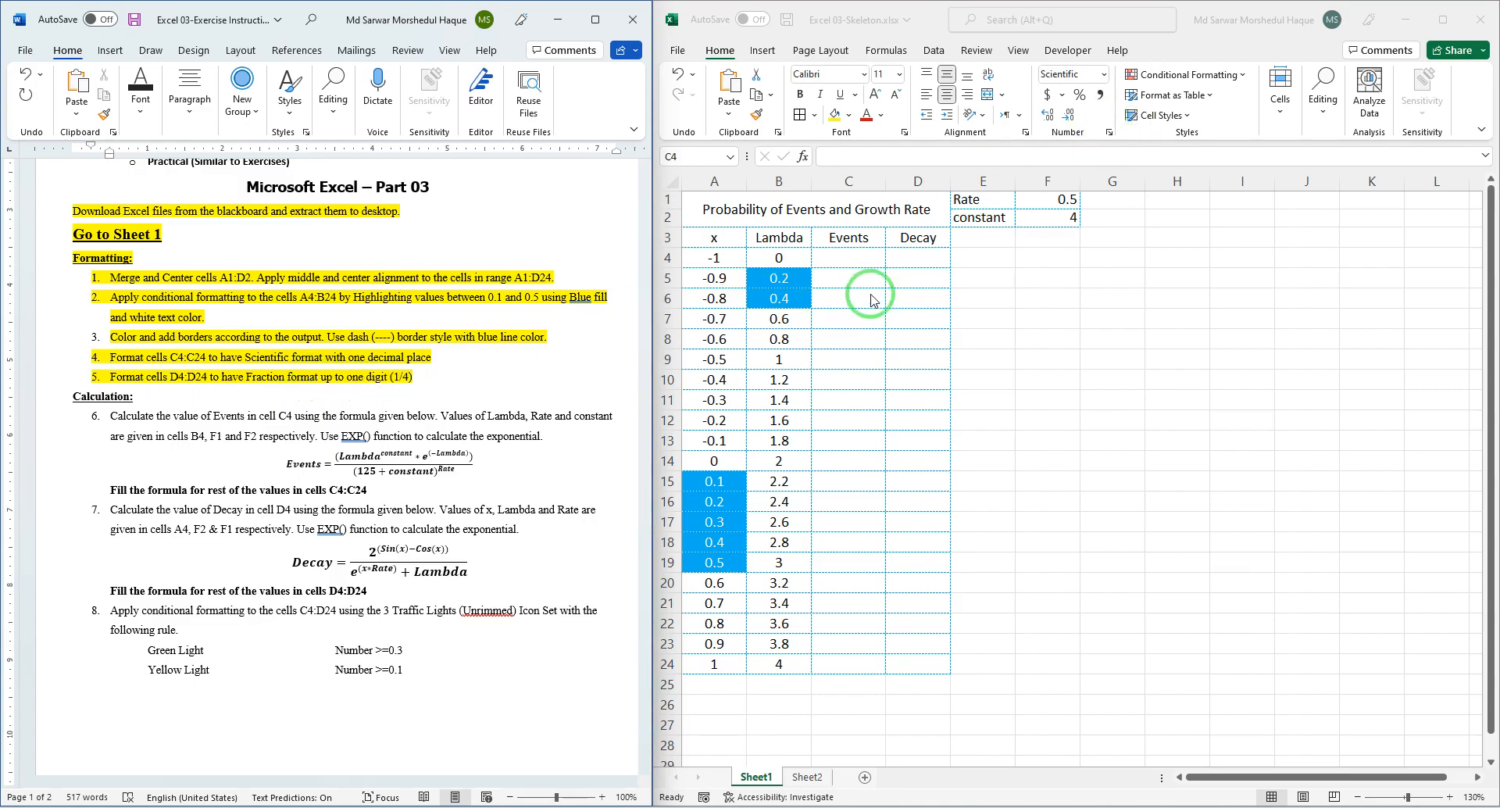
click(921, 258)
drag(920, 258, 917, 664)
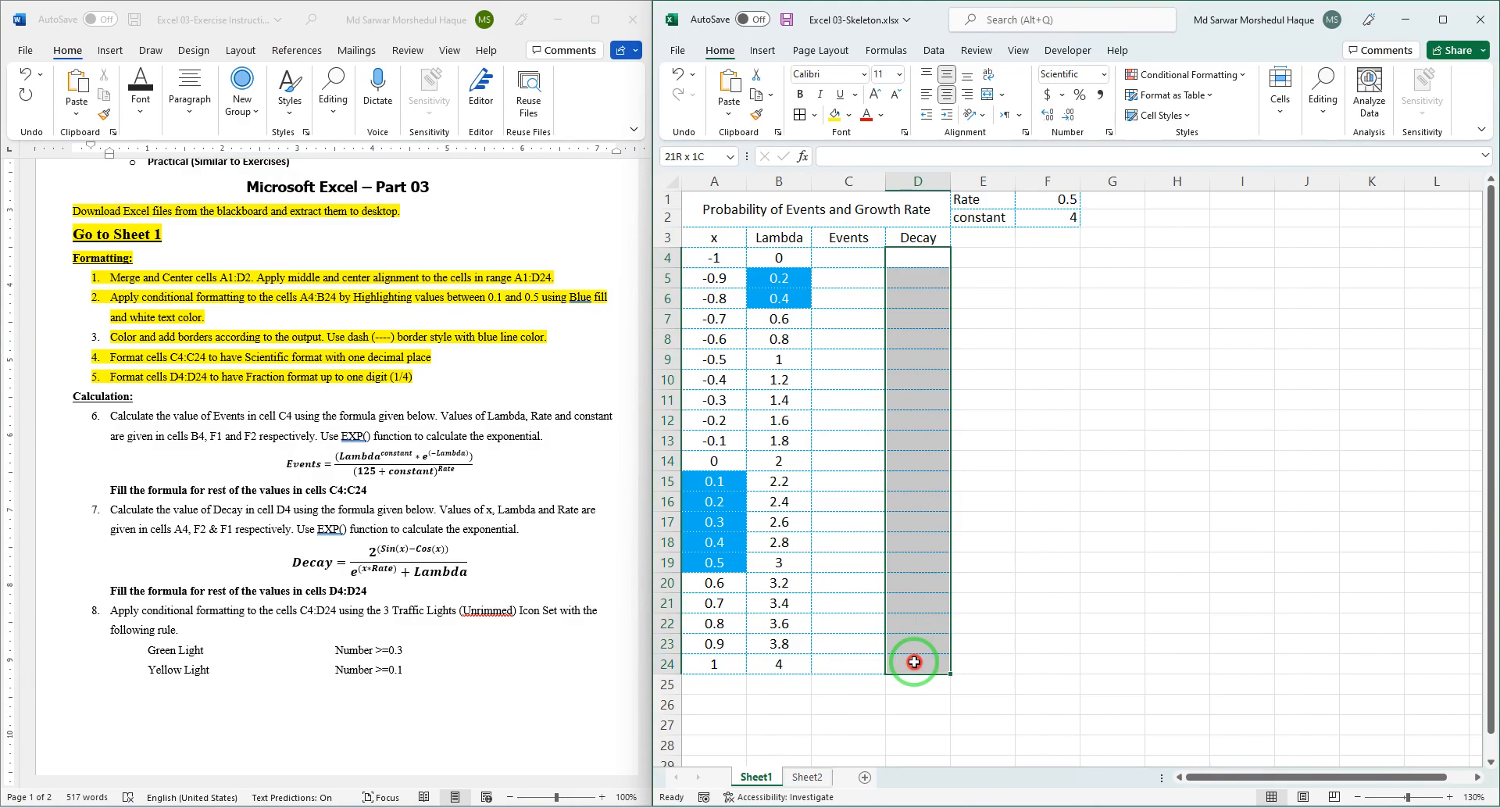
click(1109, 133)
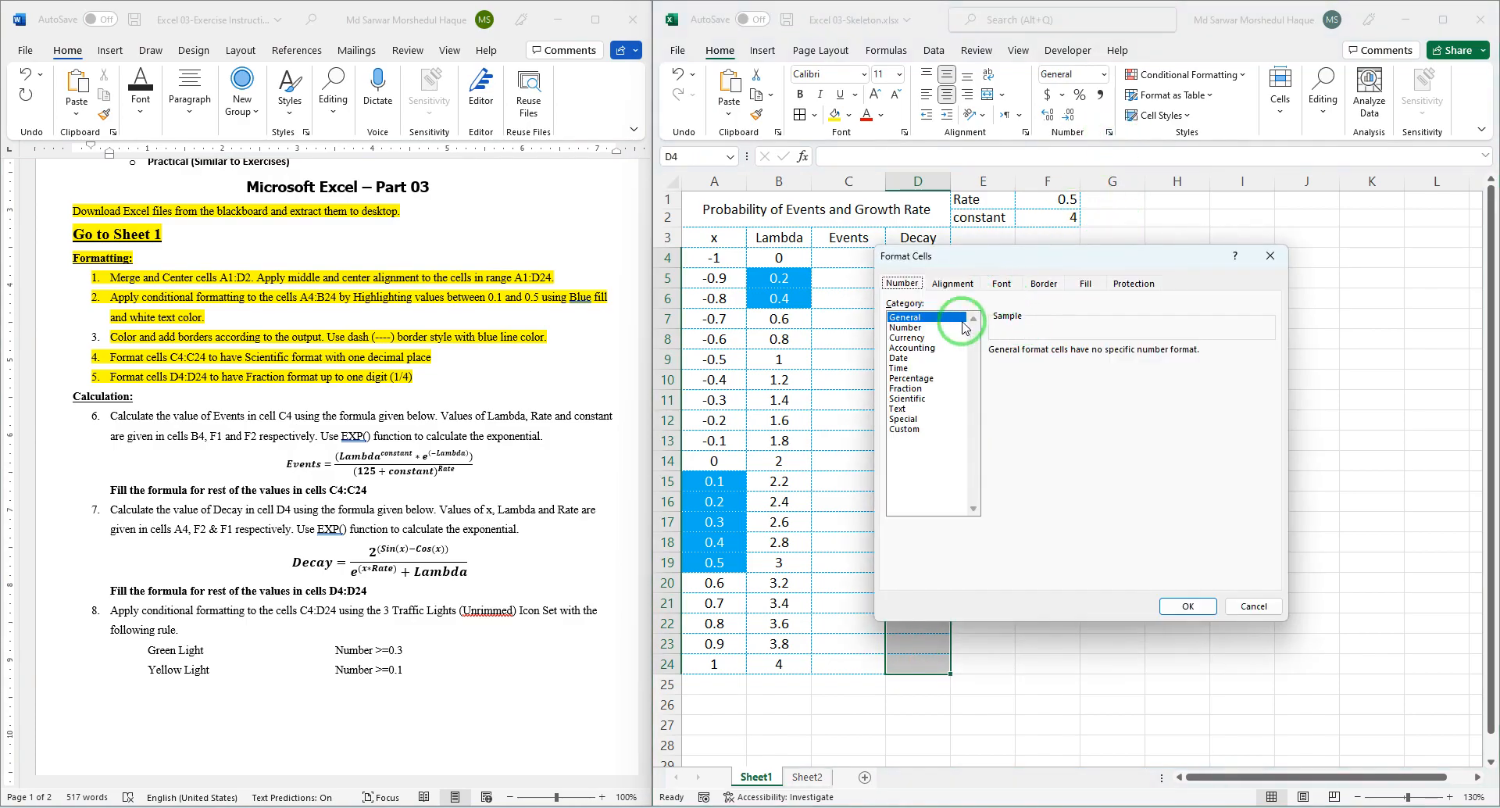
click(904, 390)
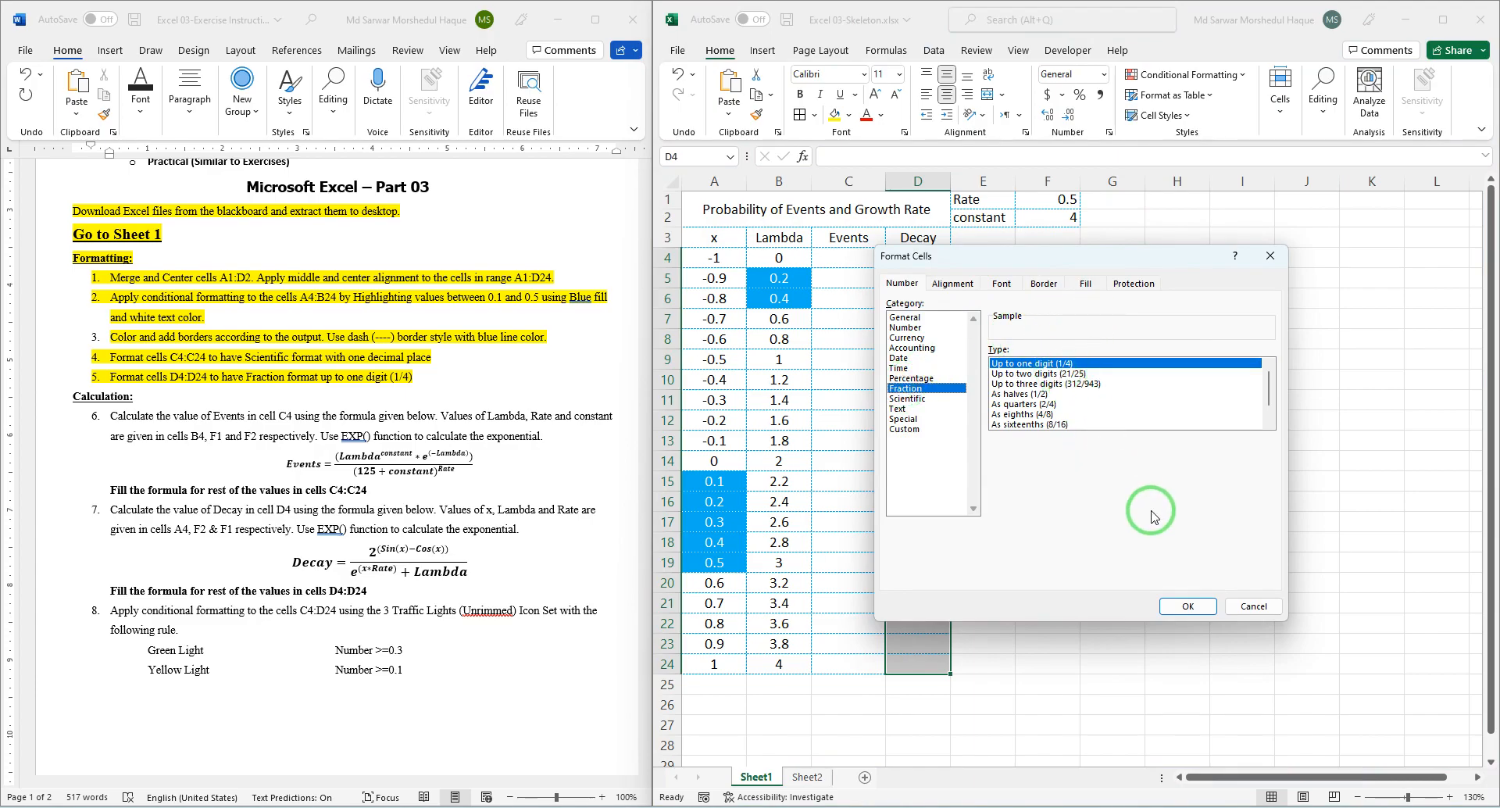
click(1185, 606)
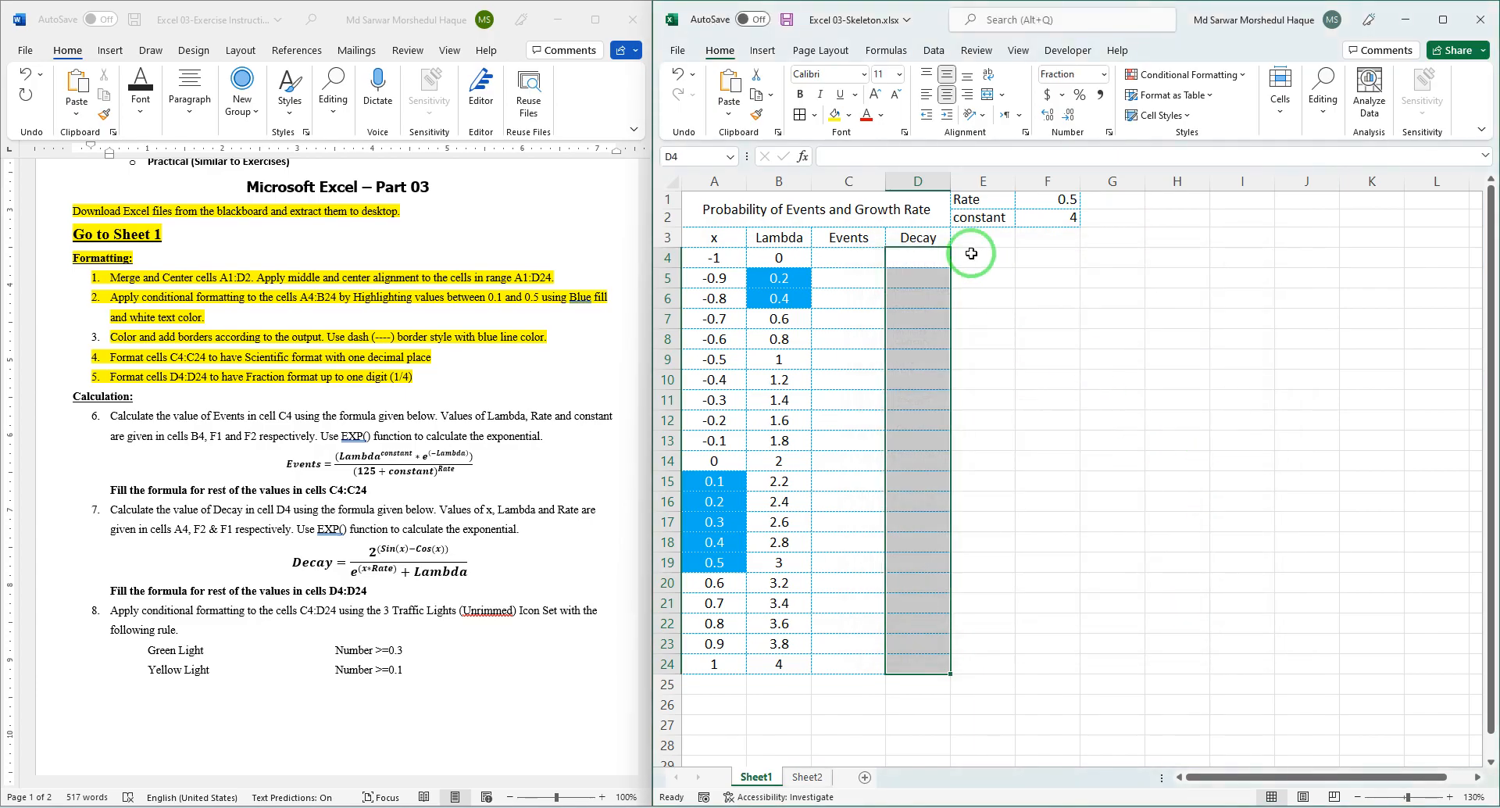
Highlight the Calculation heading and instruction 6 in yellow in Word, and locate Lambda, Rate and constant in Excel cells B4, F1 and F2.
click(378, 490)
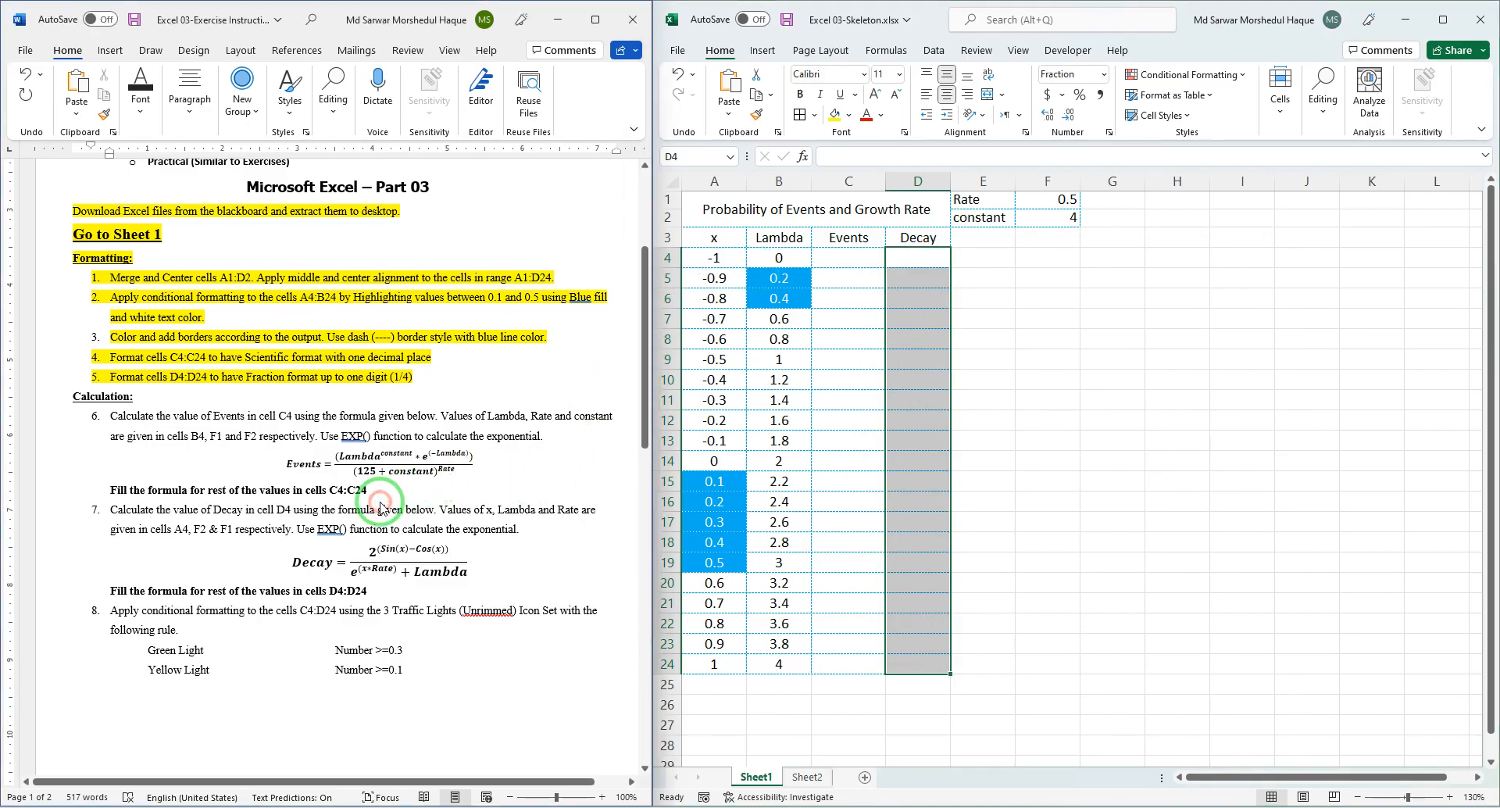
drag(162, 434, 54, 399)
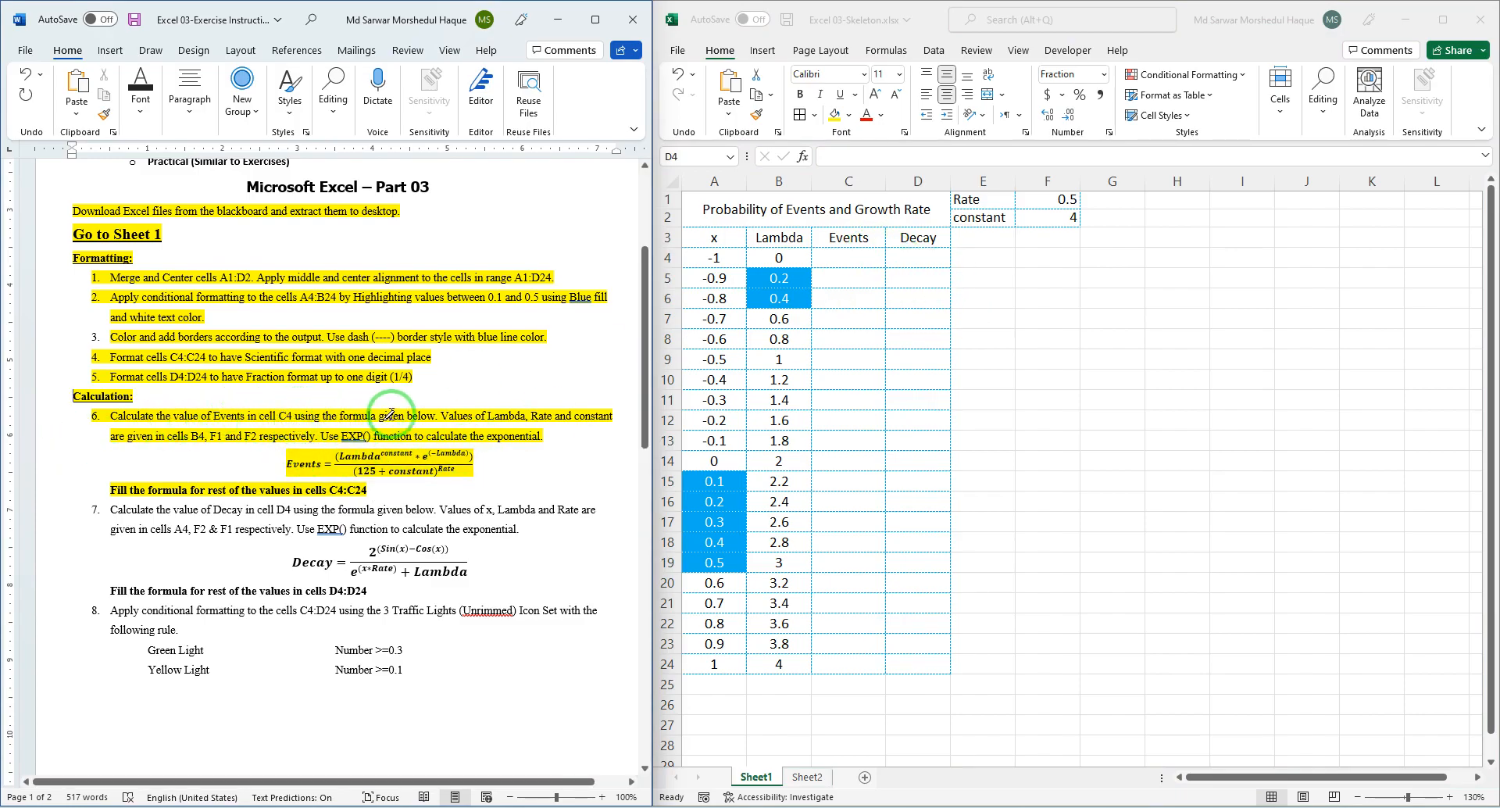
click(848, 258)
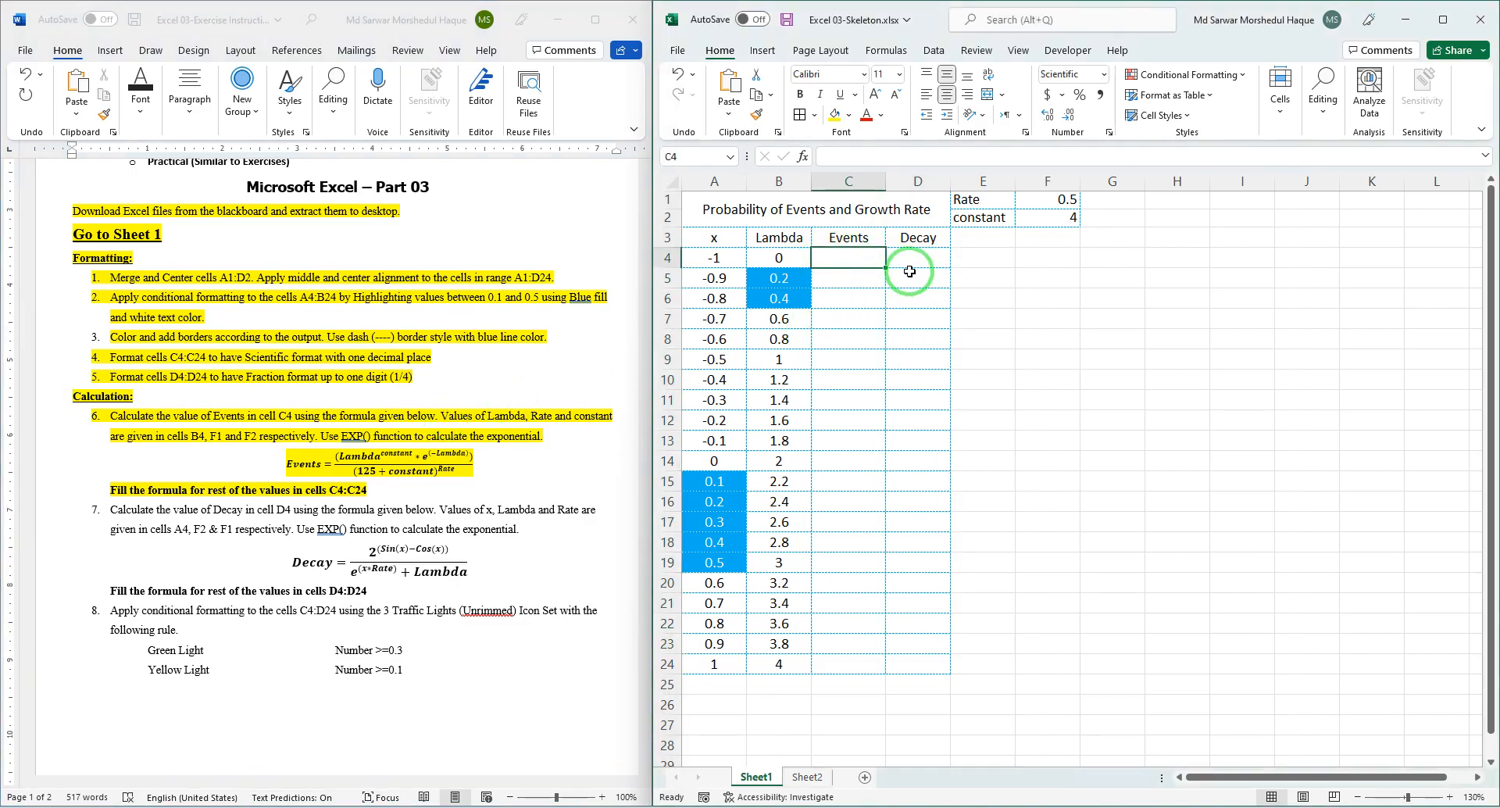
ctrl+scroll(882, 266, up, 4)
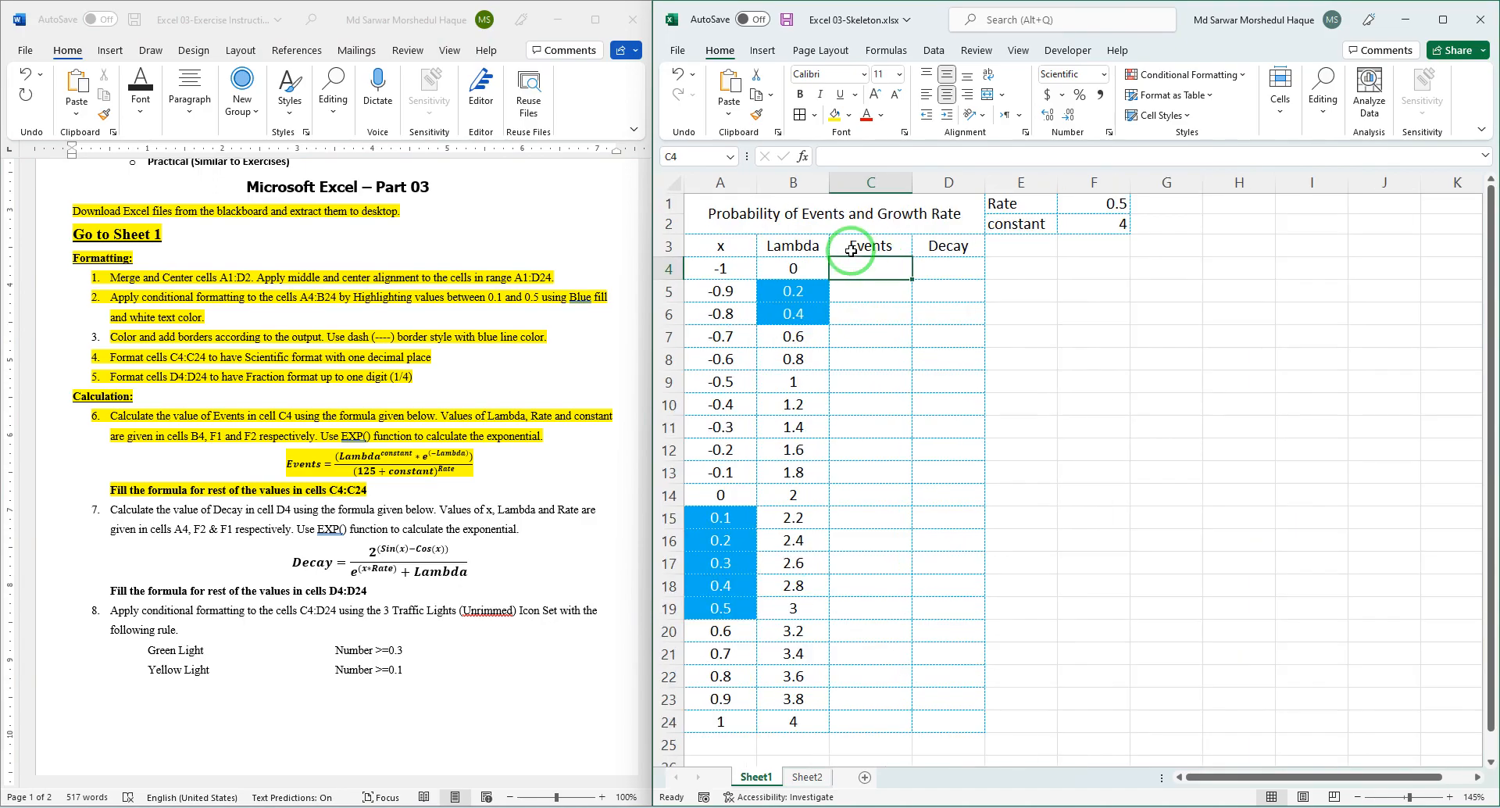
scroll(882, 269, up, 1)
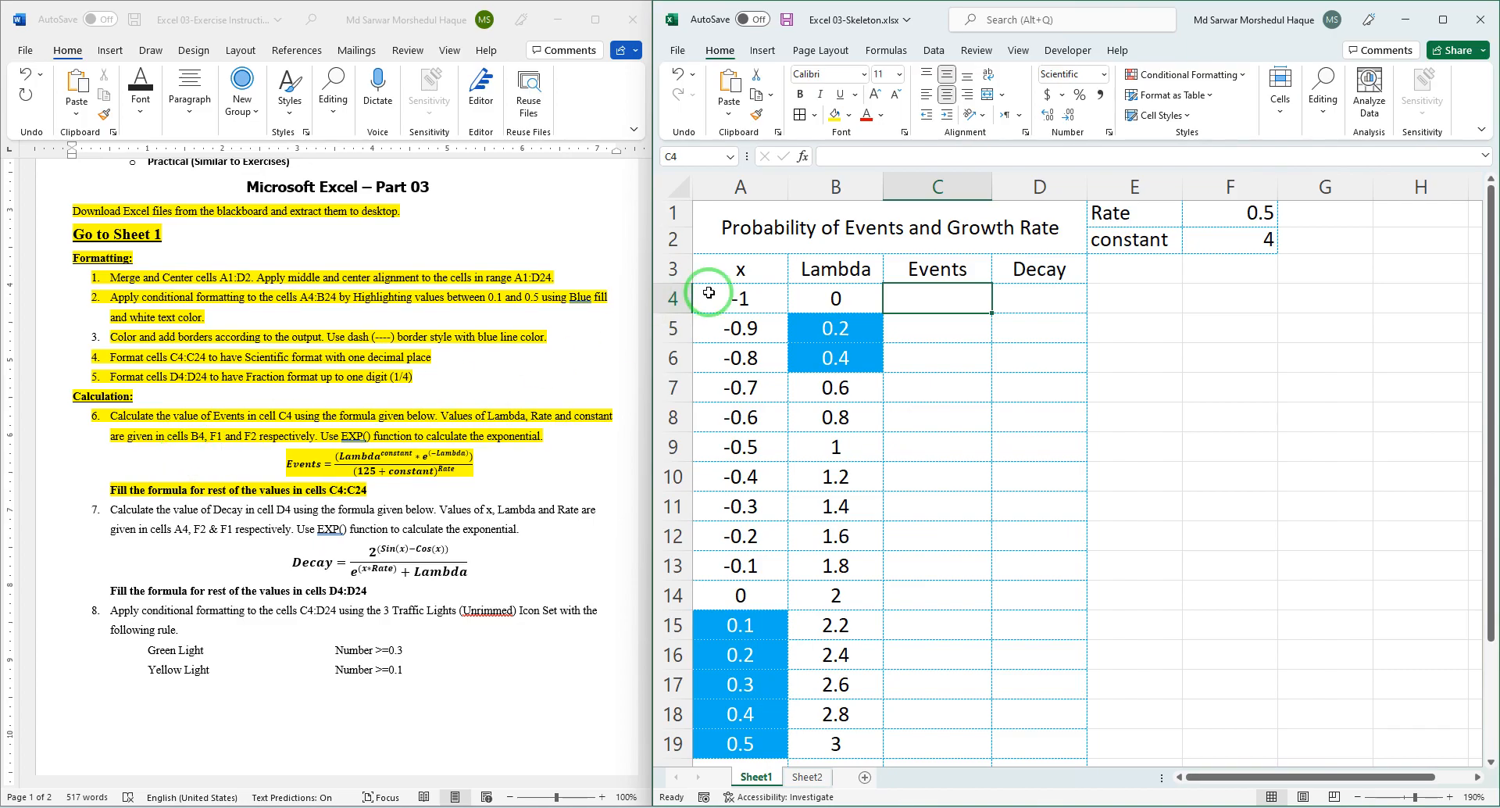
click(844, 296)
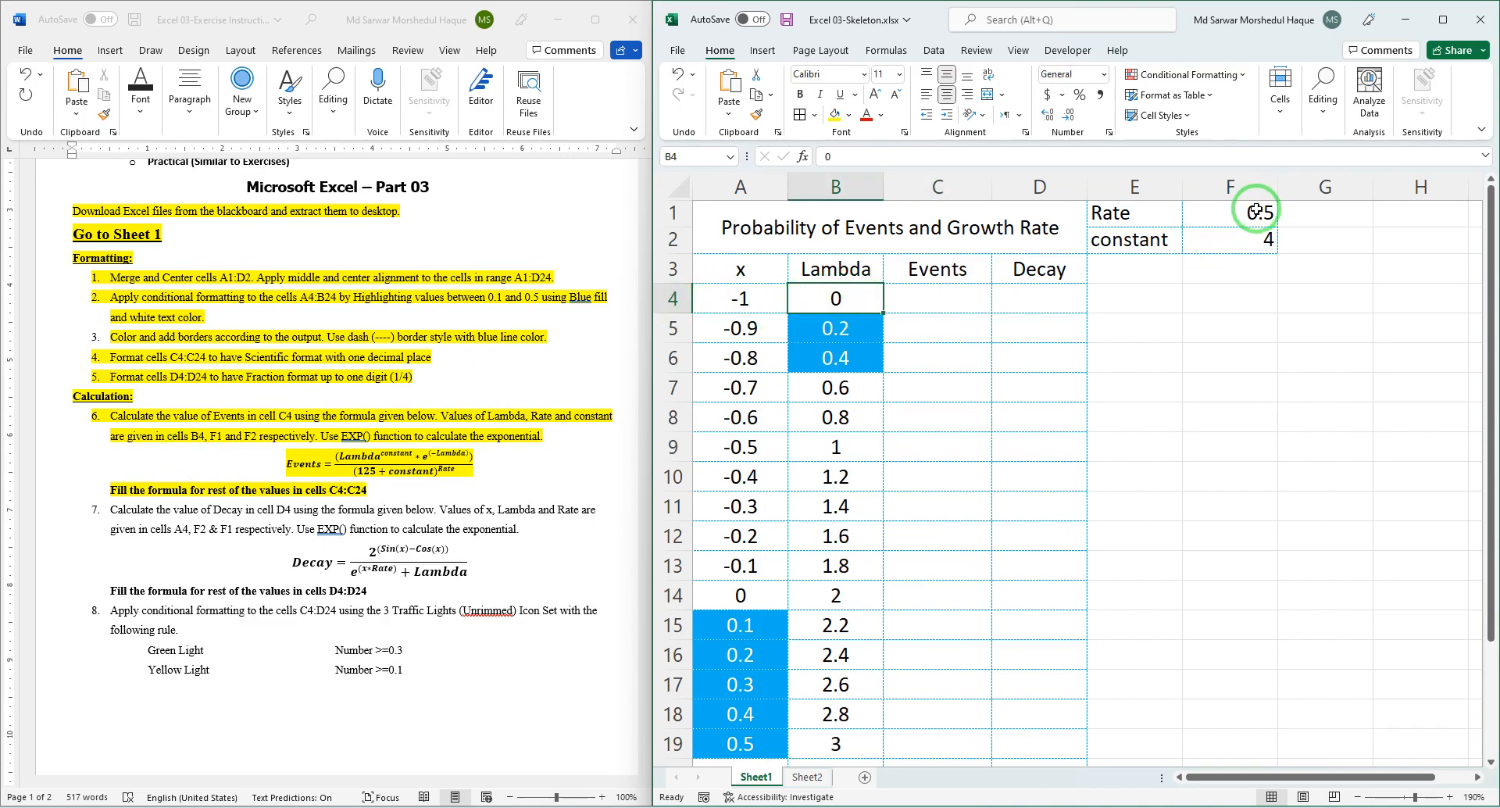
click(1269, 211)
click(1231, 241)
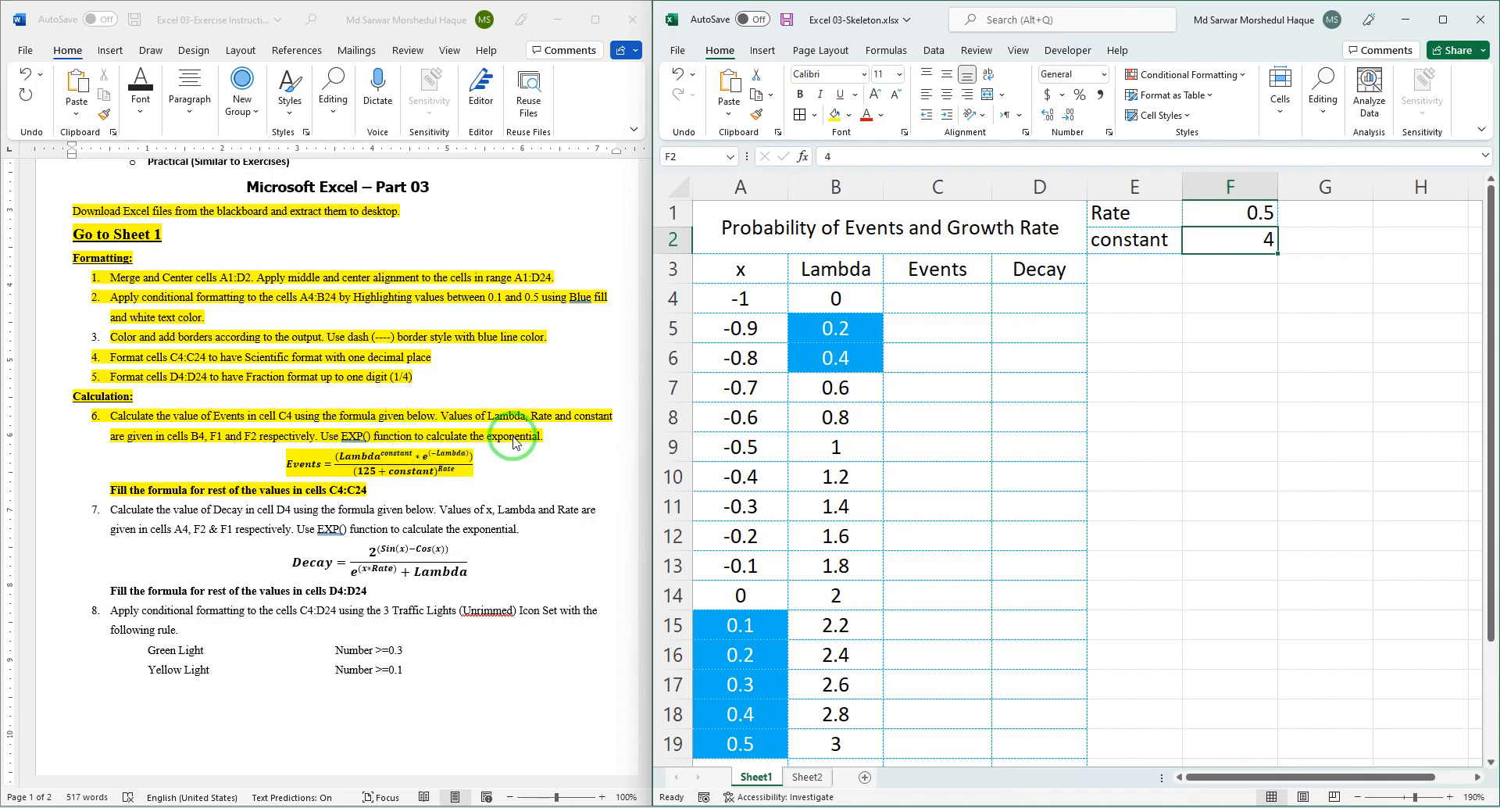
Start the Events formula in C4 with the numerator =(B4^$F$2*EXP(-B4).
click(942, 298)
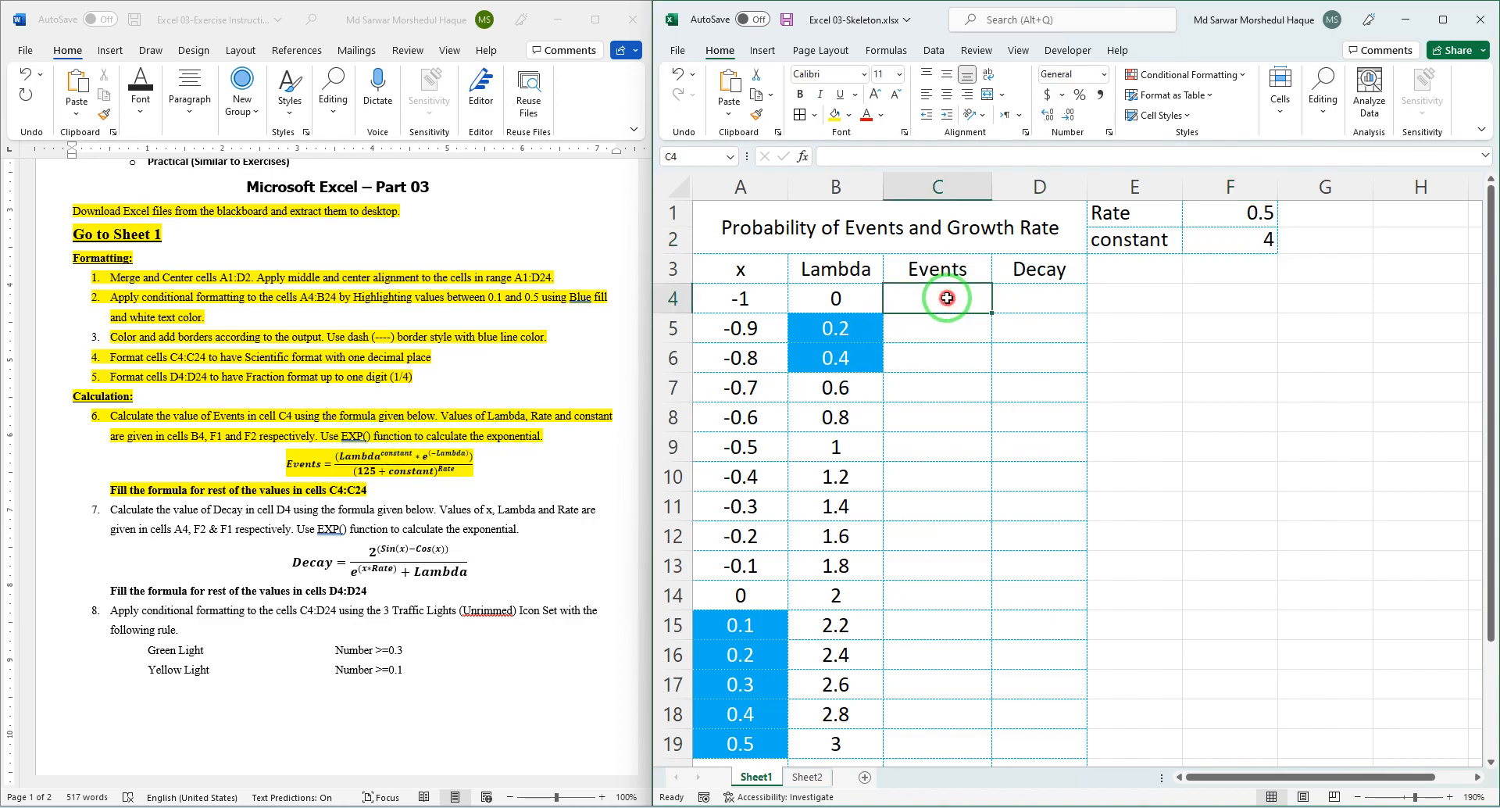
text(=()
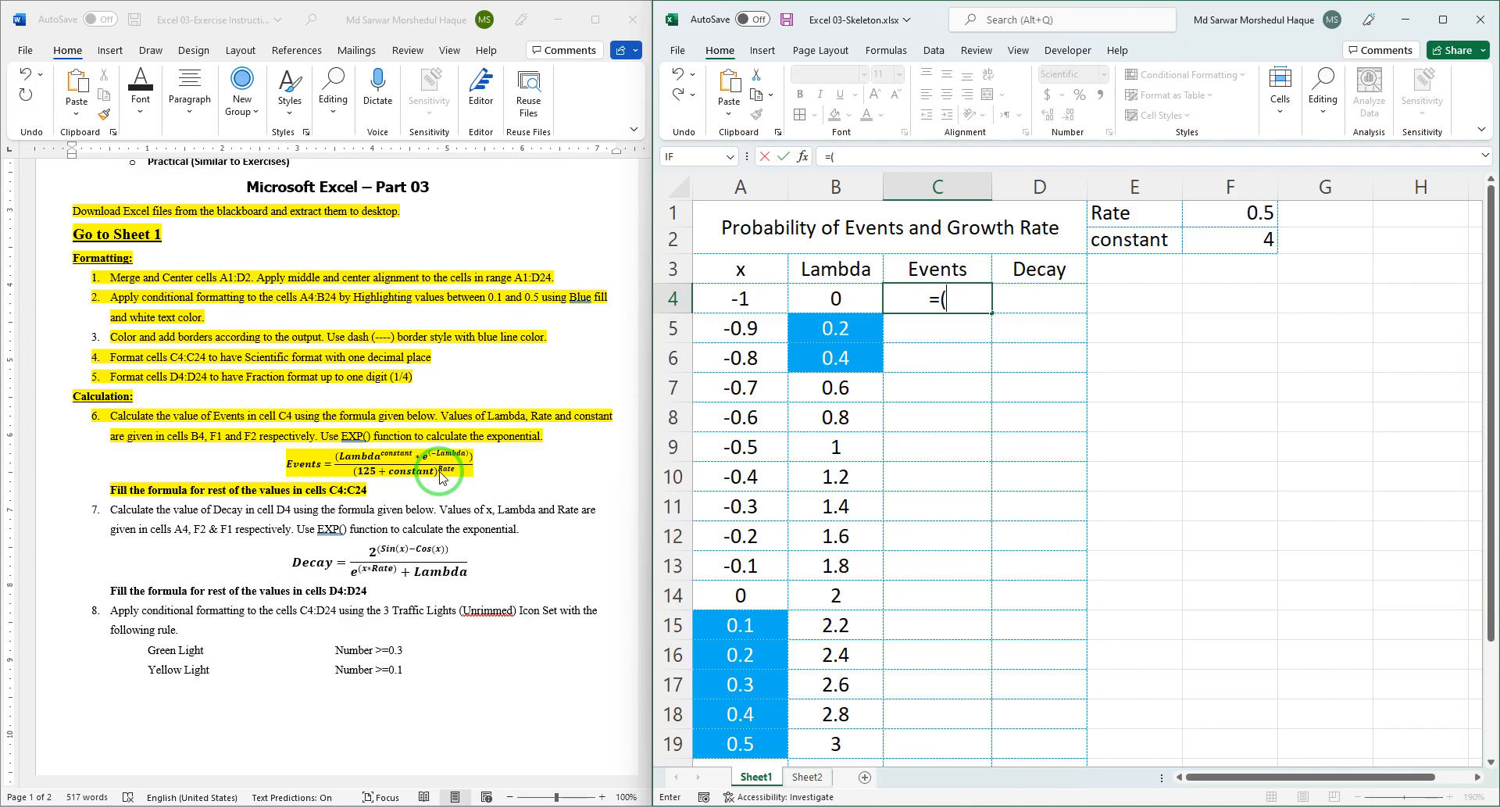
click(857, 294)
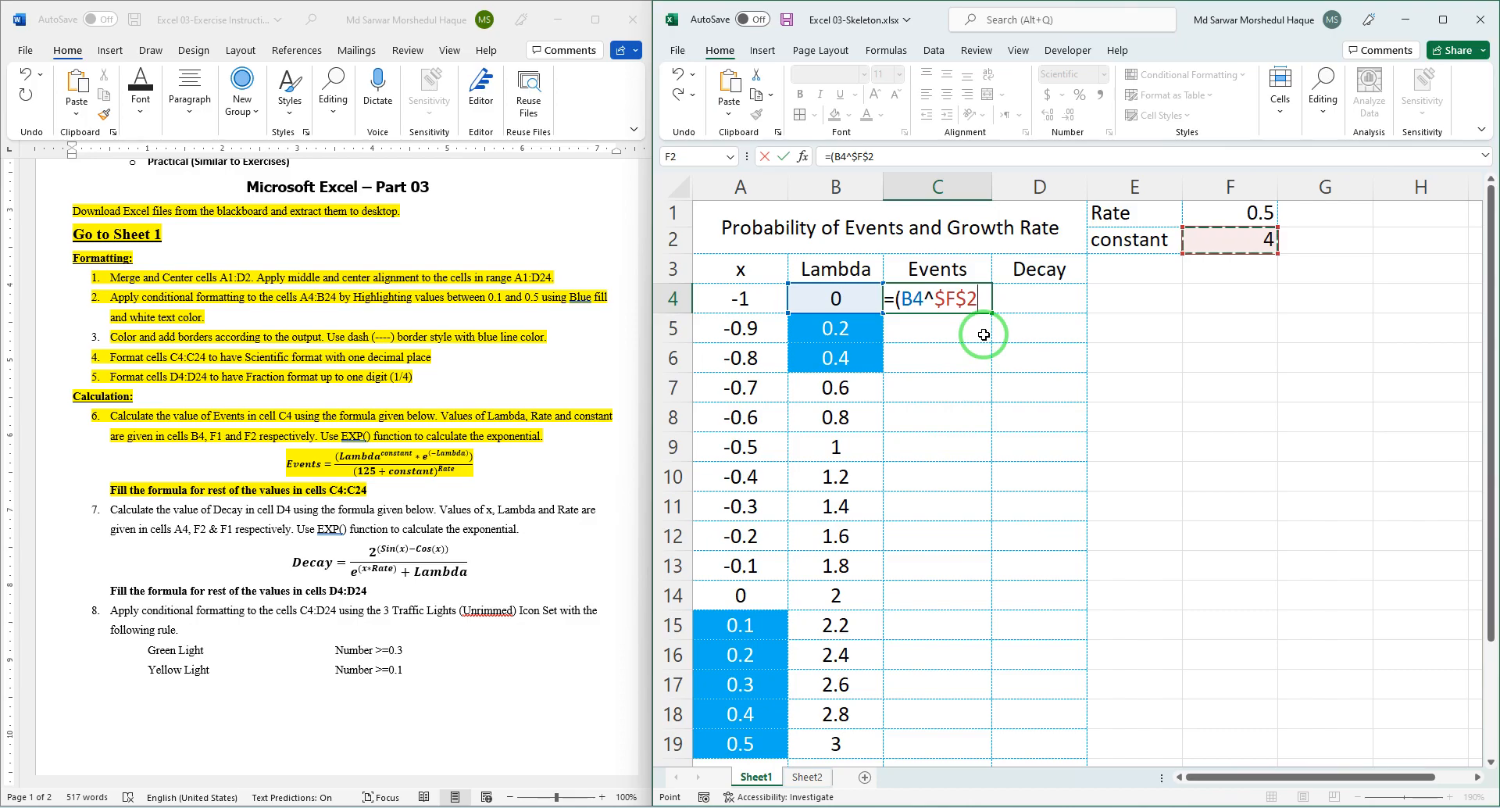
text(*exp)
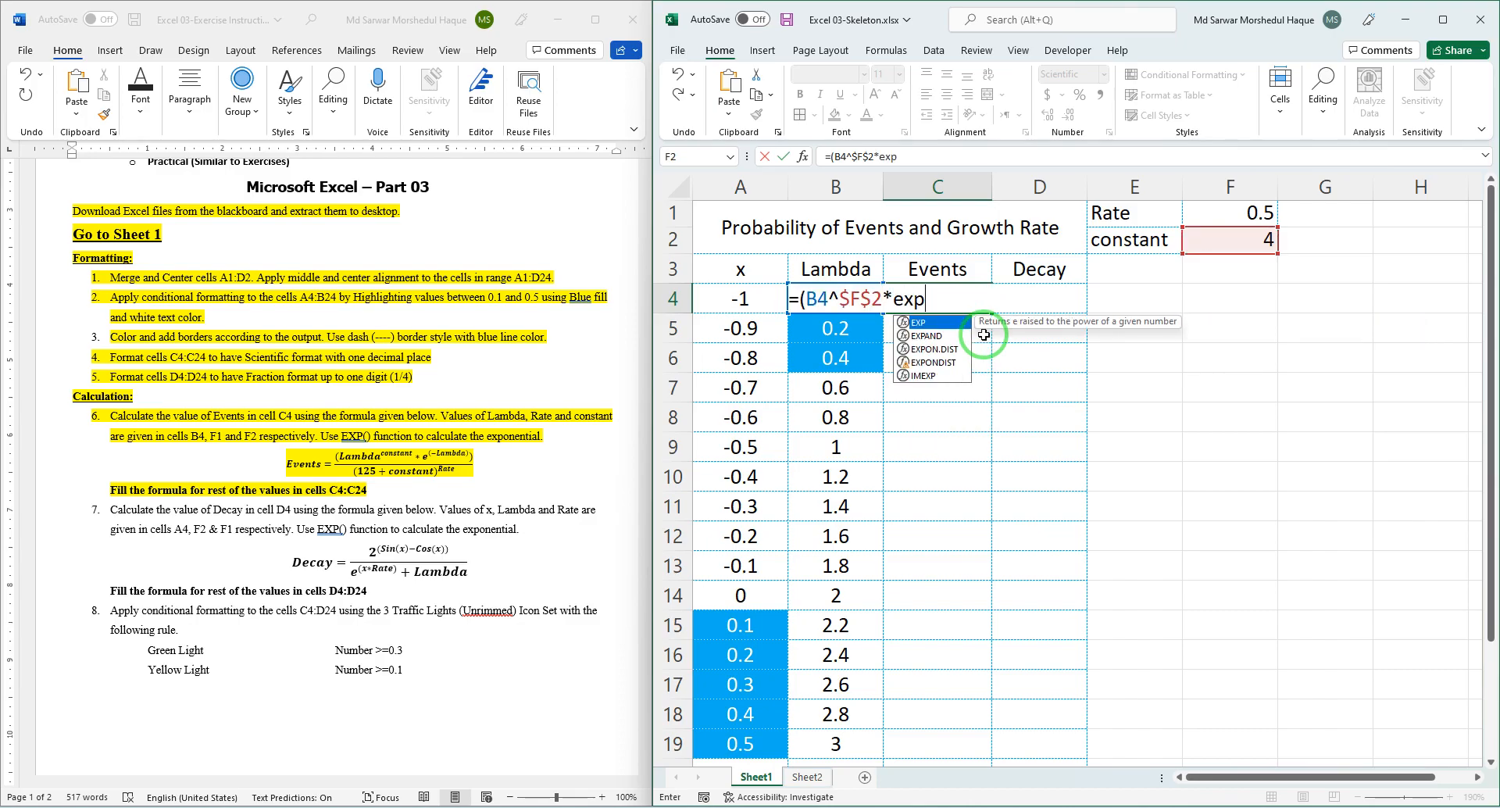
key(Tab)
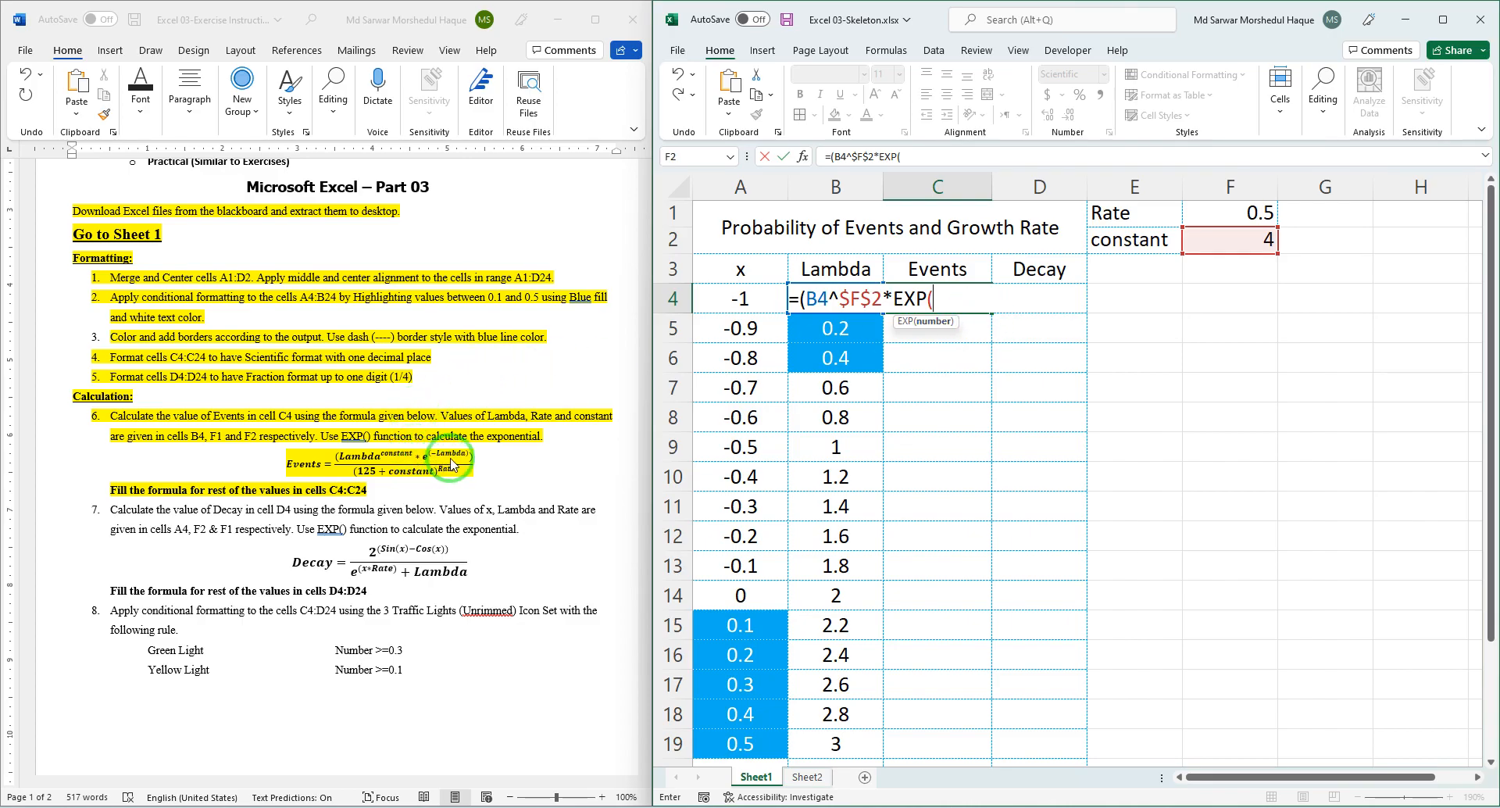
text(-b)
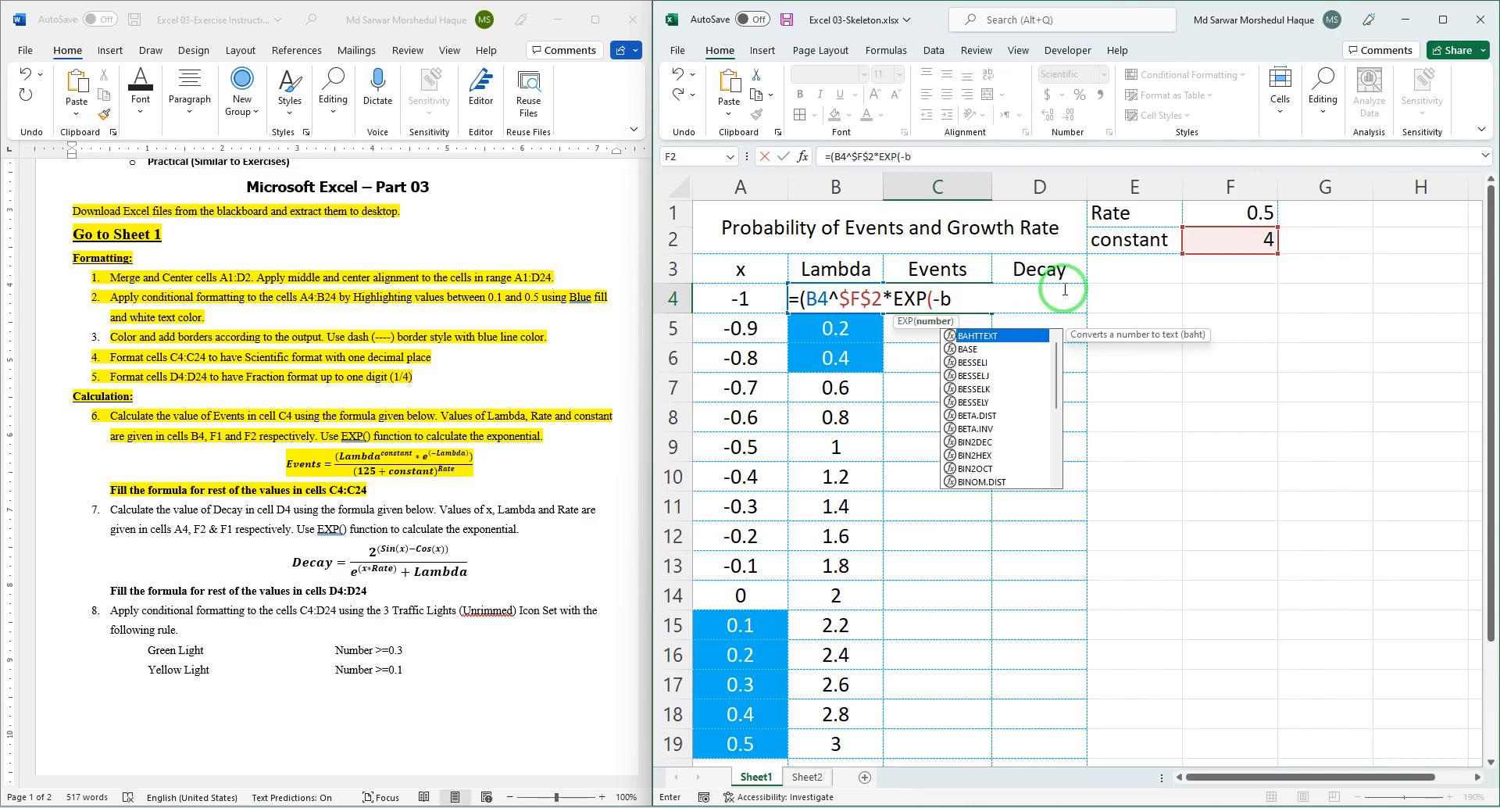
text(4))
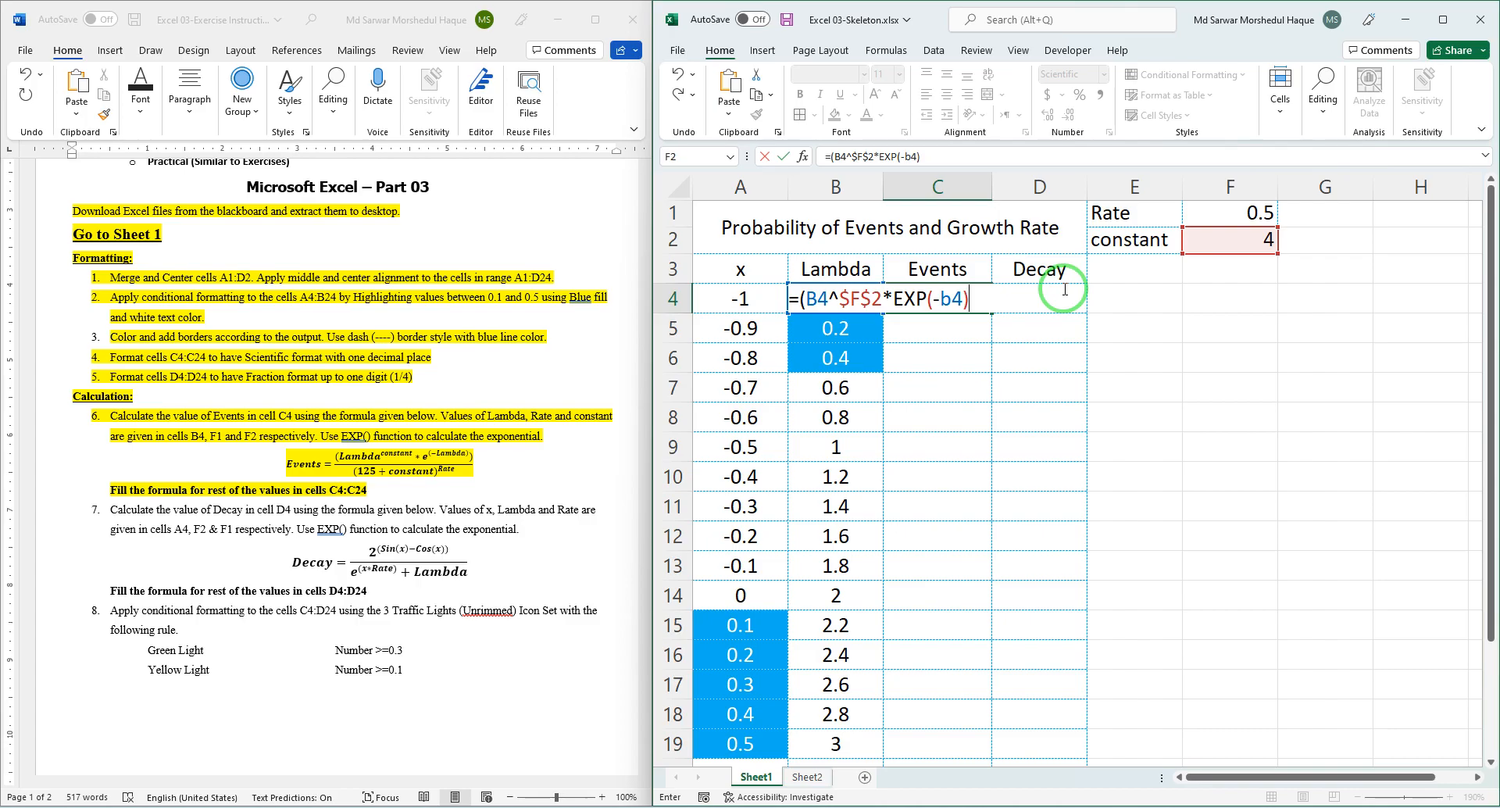
Close the numerator and complete the Events formula in C4 by dividing by (125+$F$2)^$F$1.
text()/(125+)
click(1251, 246)
key(F4)
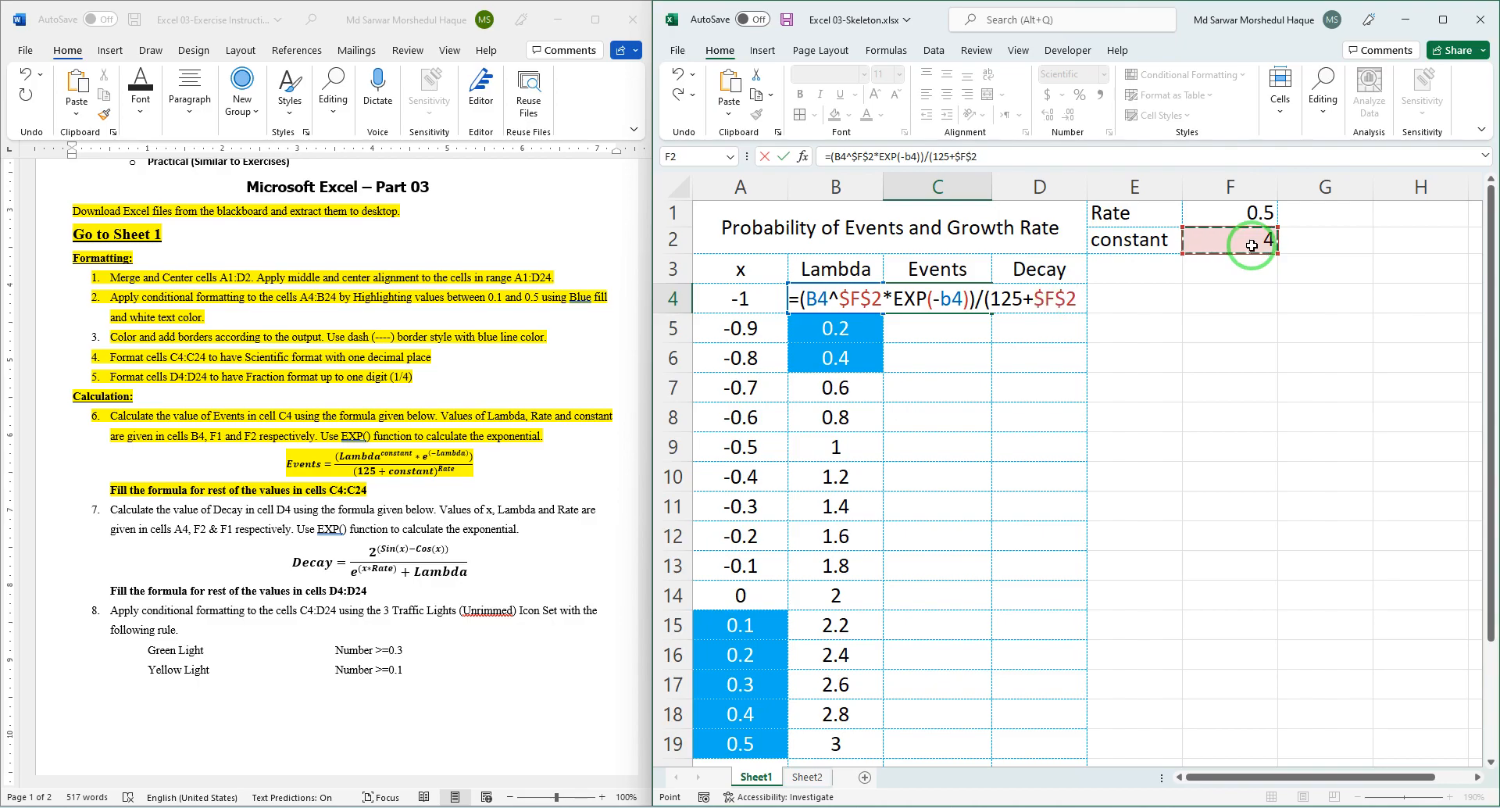
text()^)
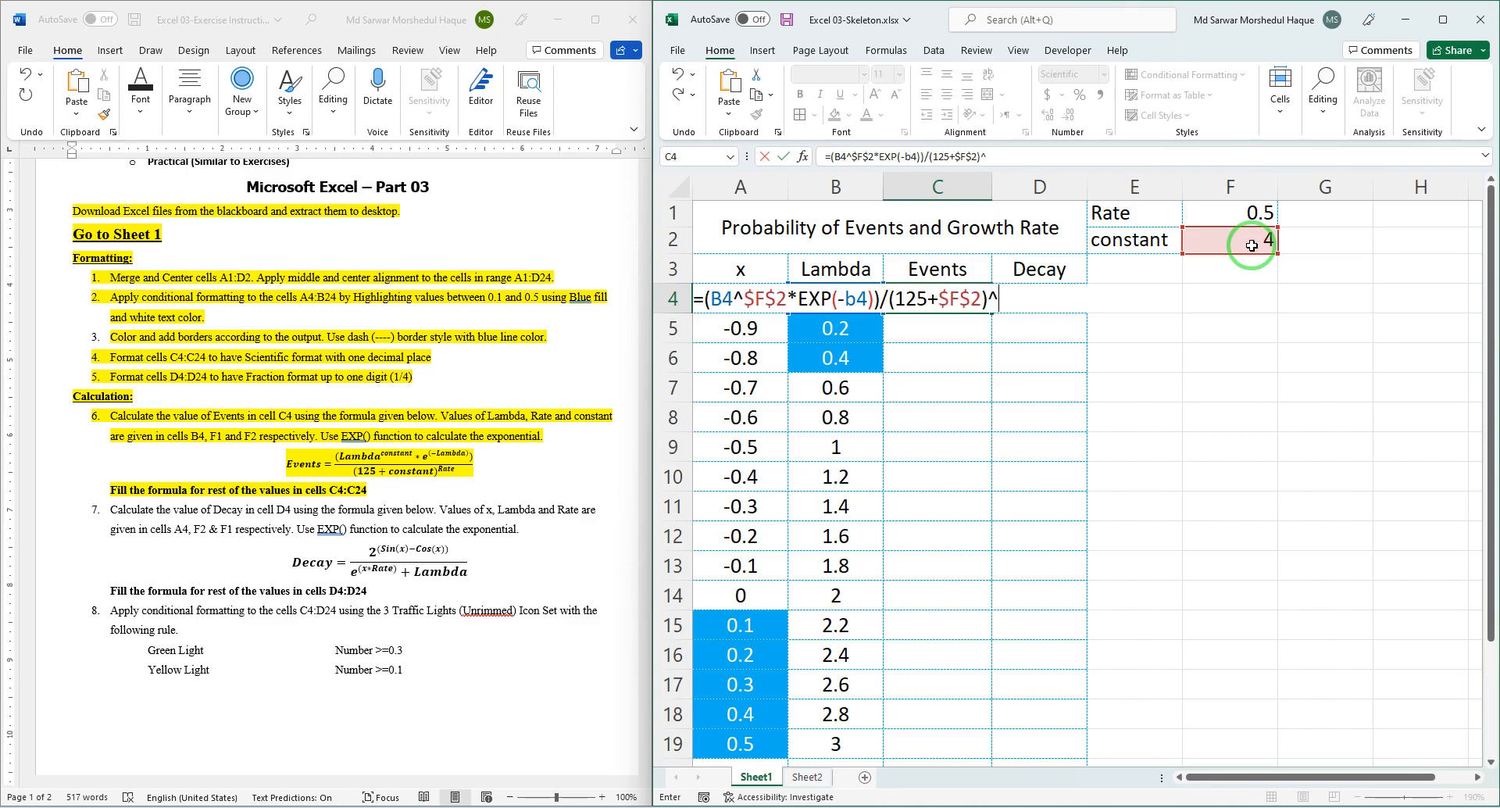
text($F$1)
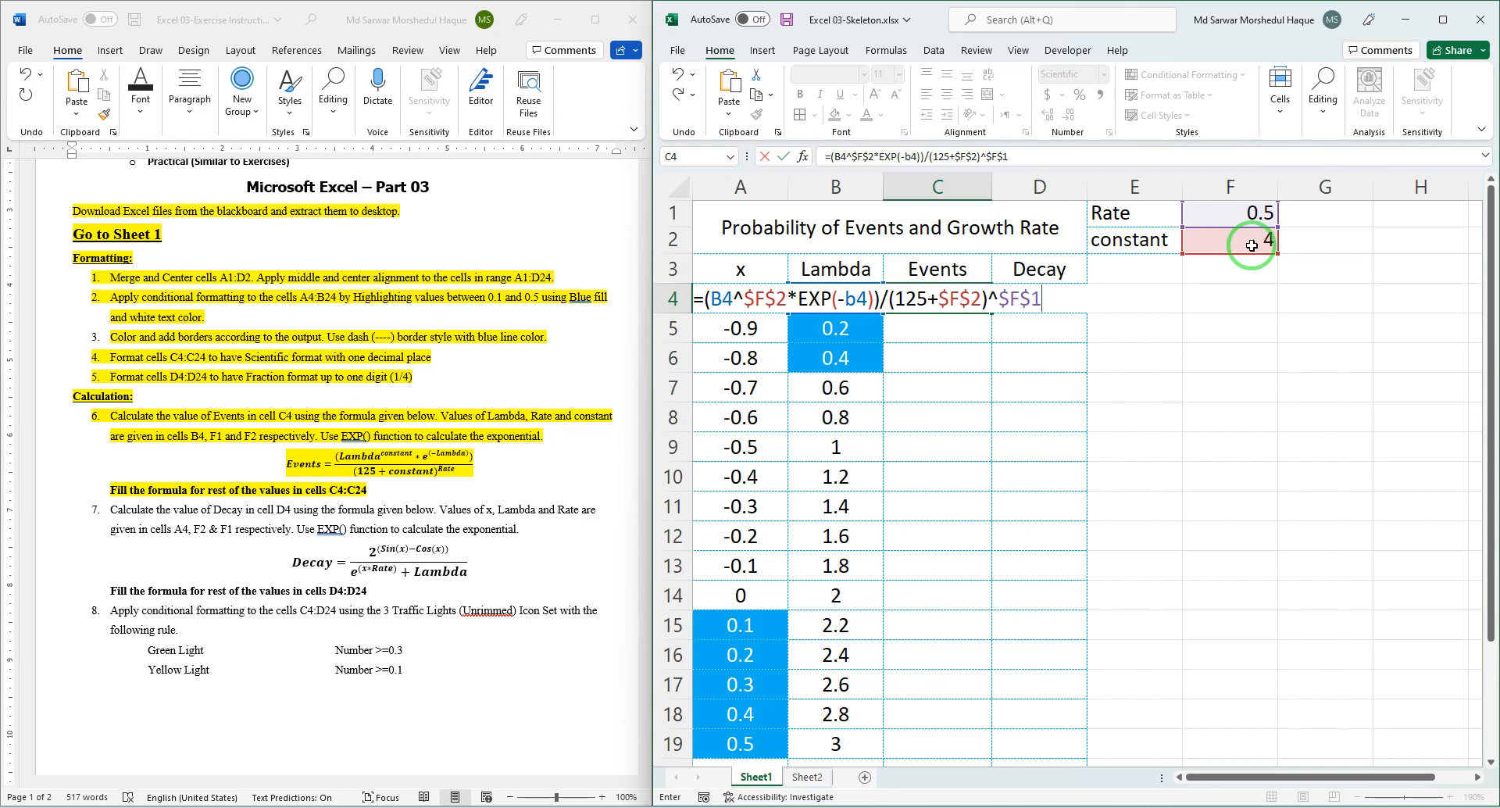
key(Return)
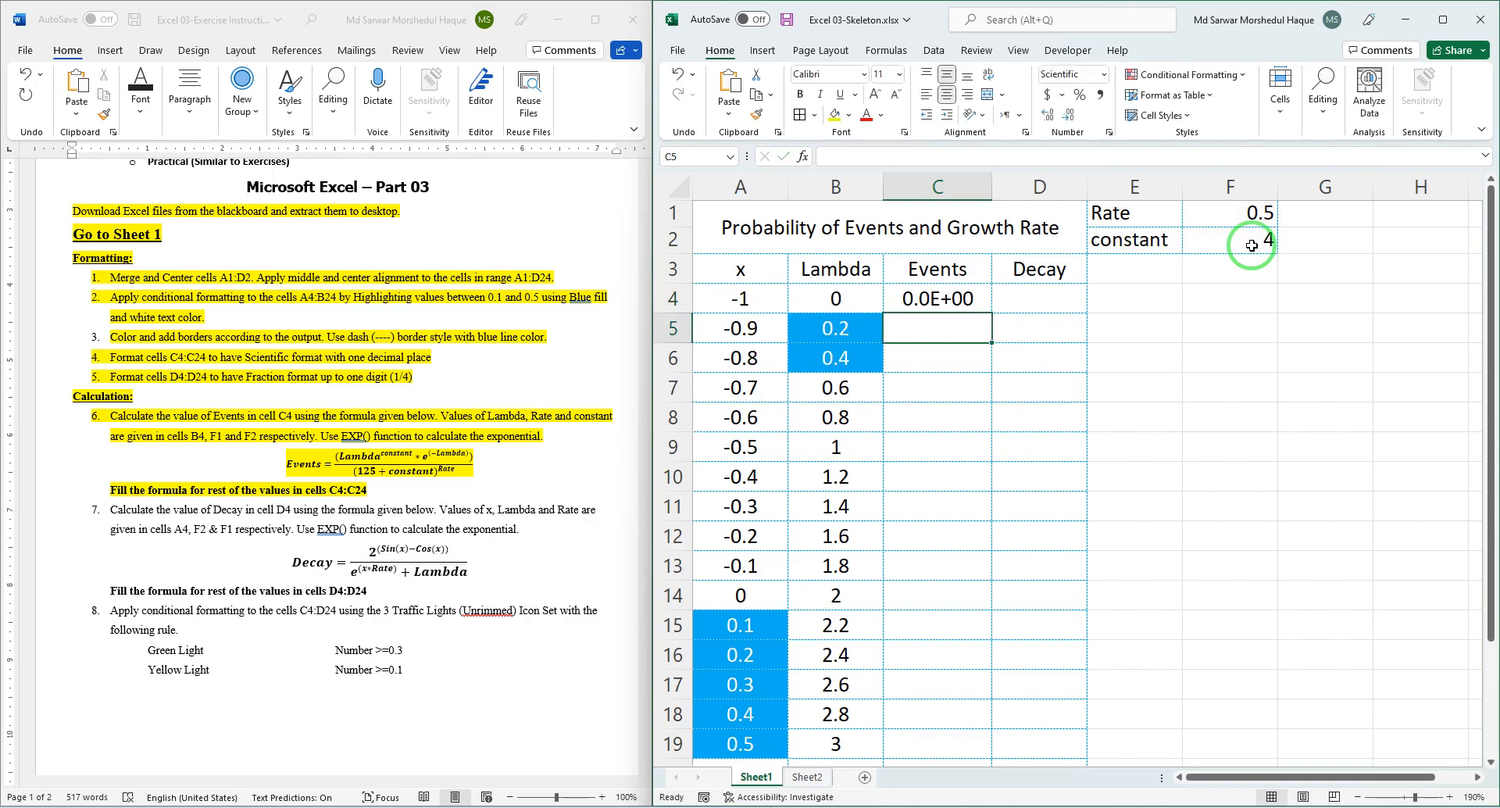
Fill the Events formula from C4 down through C24 and check the filled column.
click(941, 304)
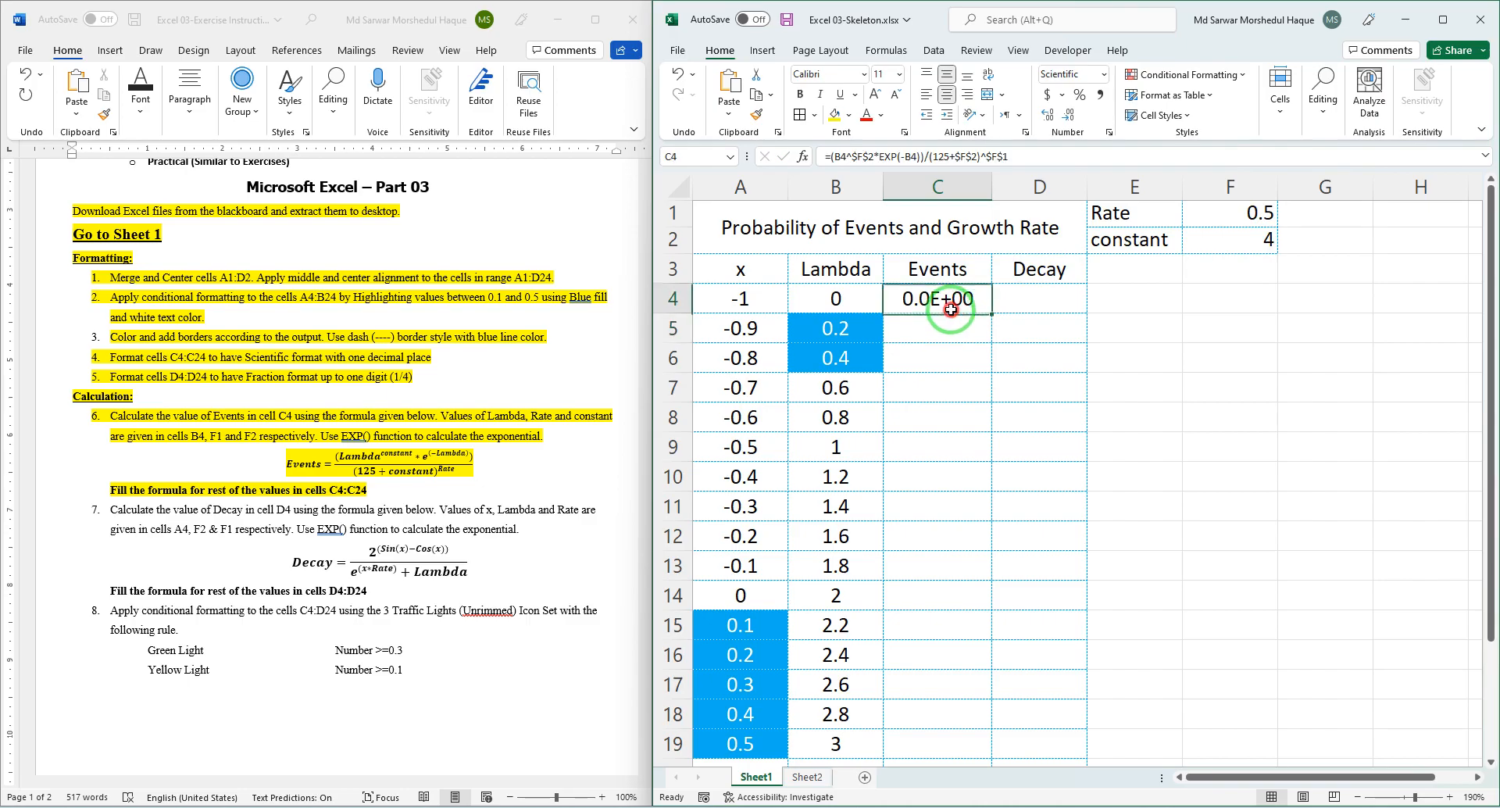
drag(994, 312, 949, 728)
scroll(1039, 627, up, 2)
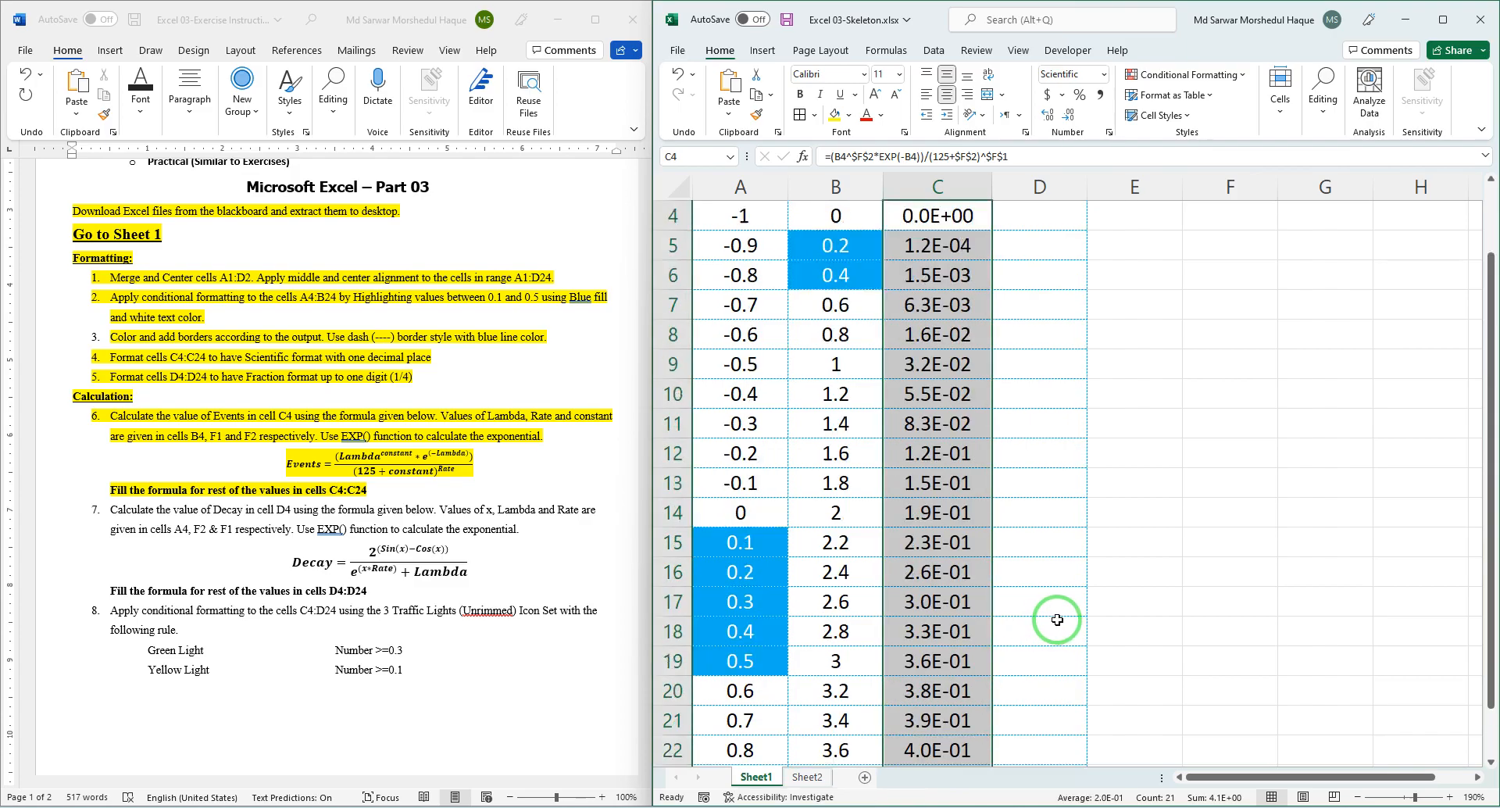
scroll(1057, 617, down, 4)
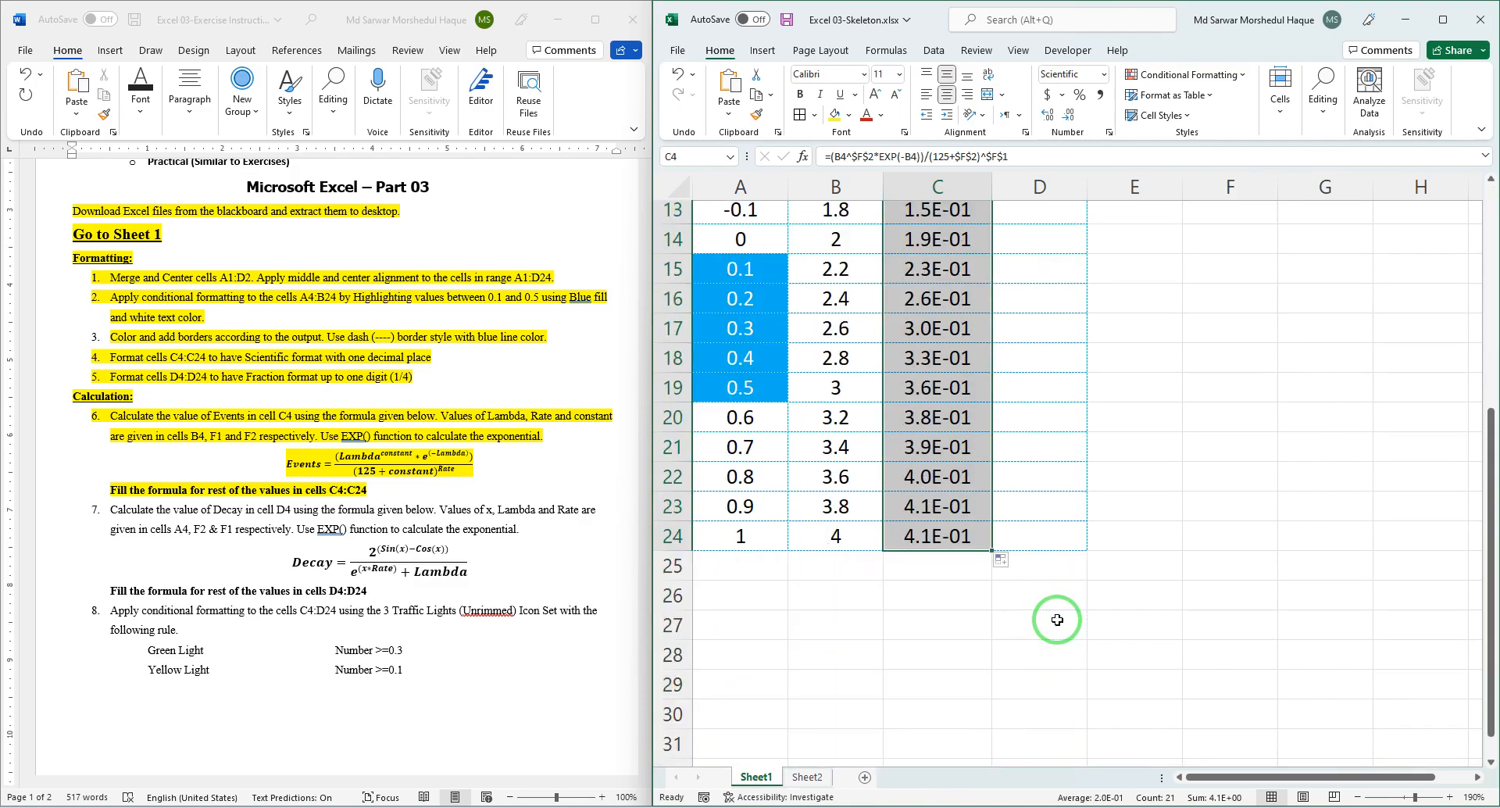
scroll(1058, 613, up, 4)
Compare the Events values in C4:C24 with Excel 03-Output.pdf and select the first Decay cell, D4.
click(311, 807)
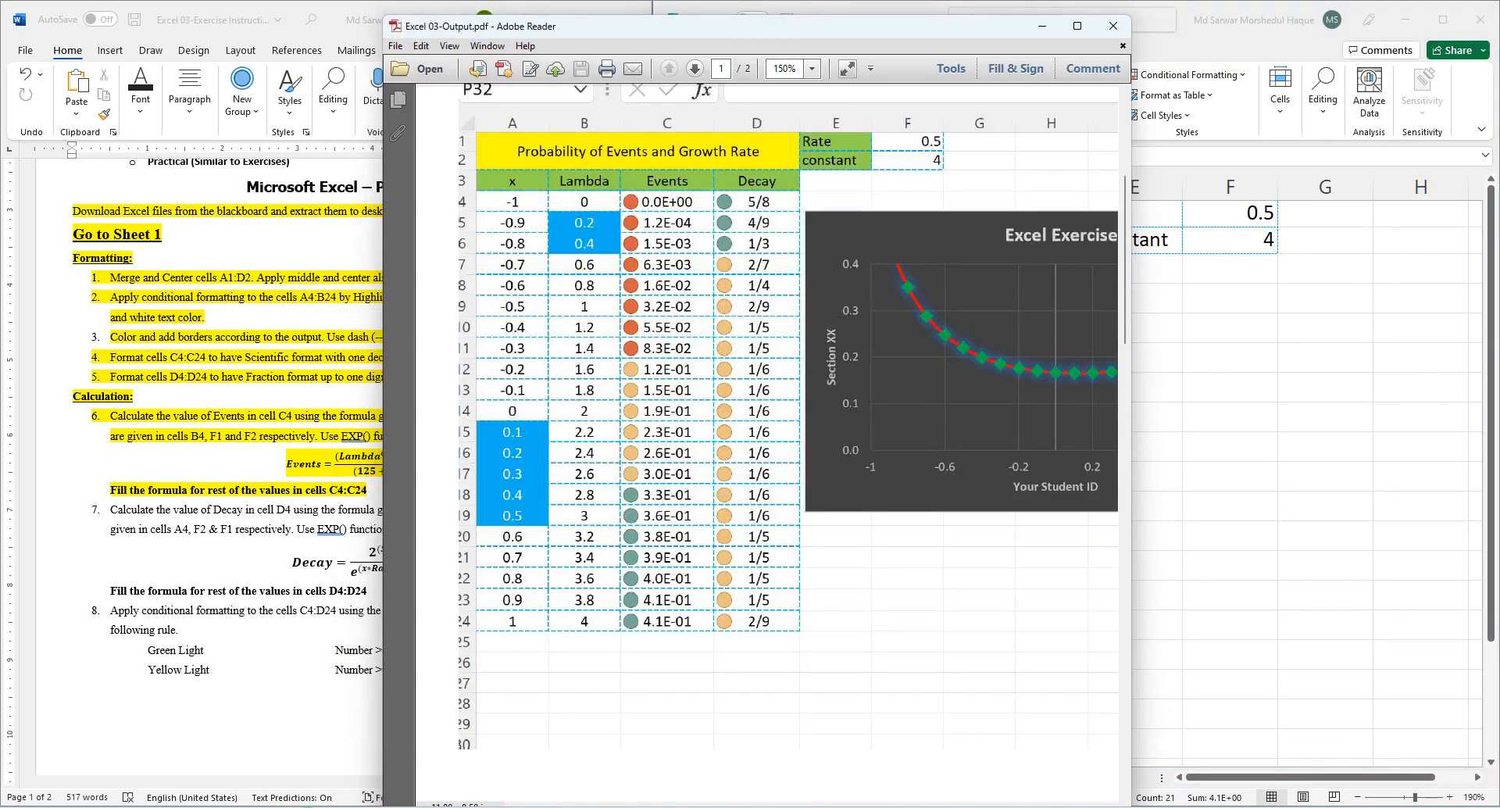
click(309, 807)
scroll(1005, 590, down, 2)
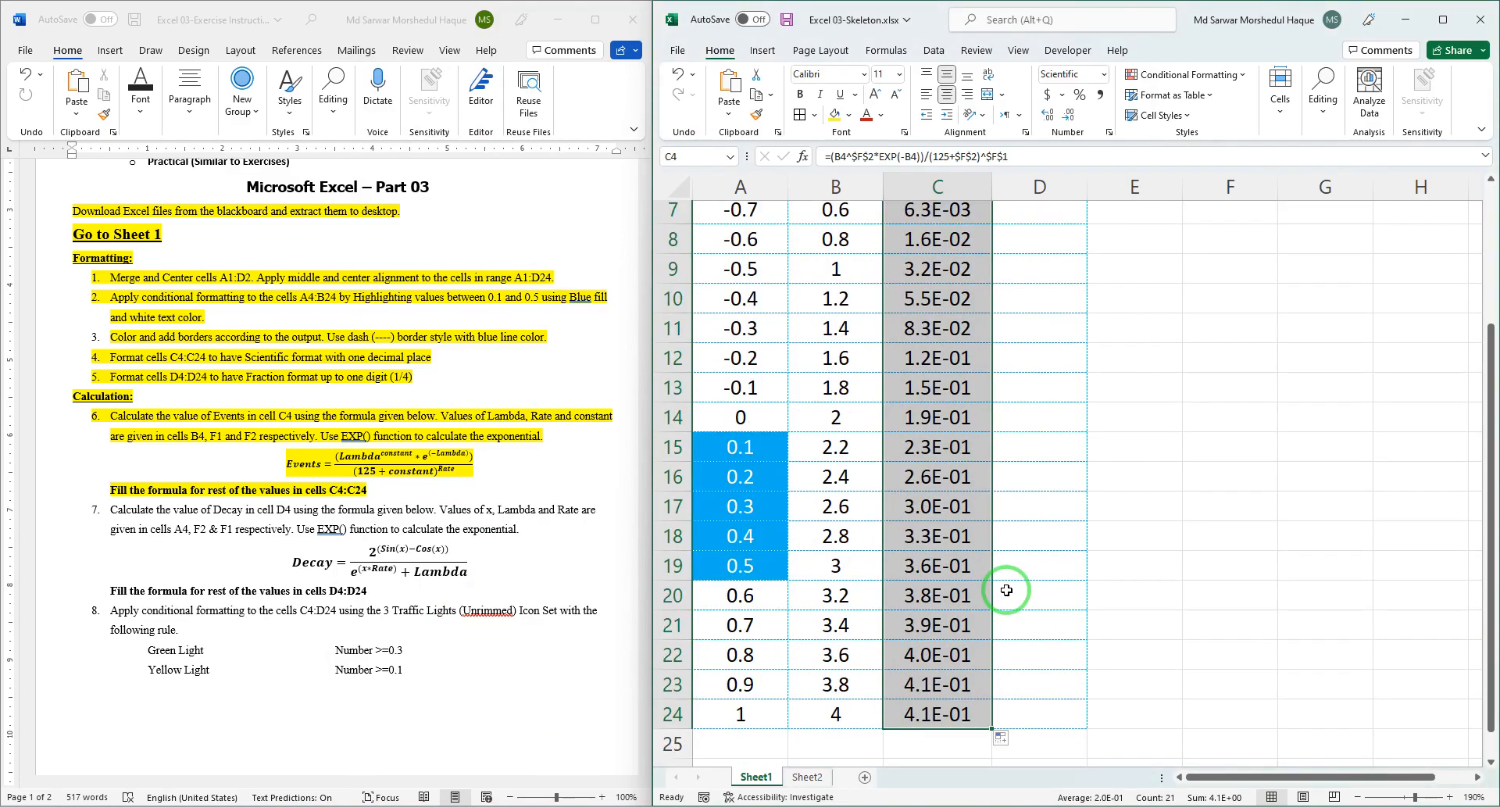
scroll(1006, 590, up, 2)
click(1055, 307)
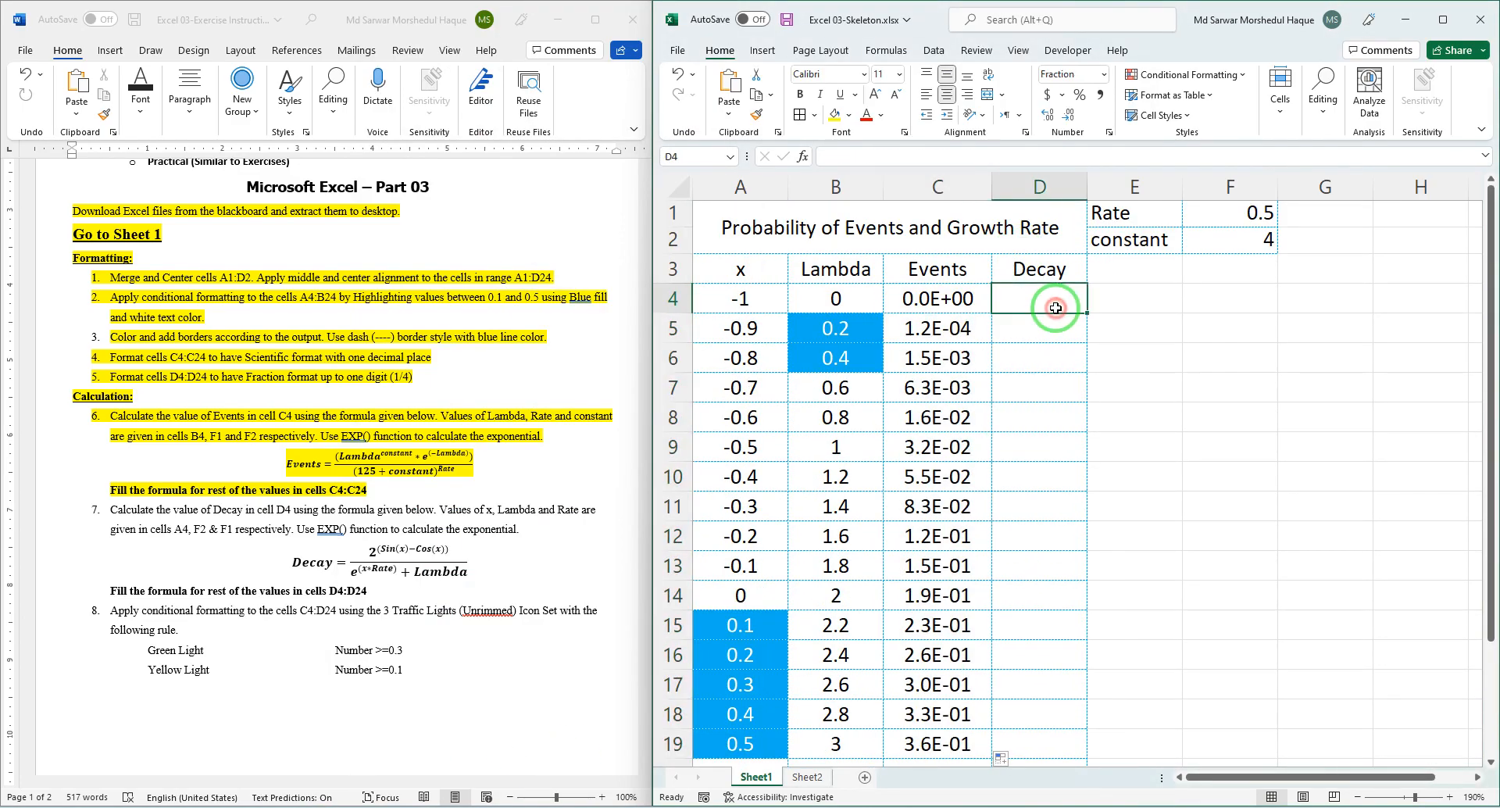
Highlight instruction 7, the Decay calculation, in yellow in the Word document and select cell D4 in the Excel workbook.
click(406, 522)
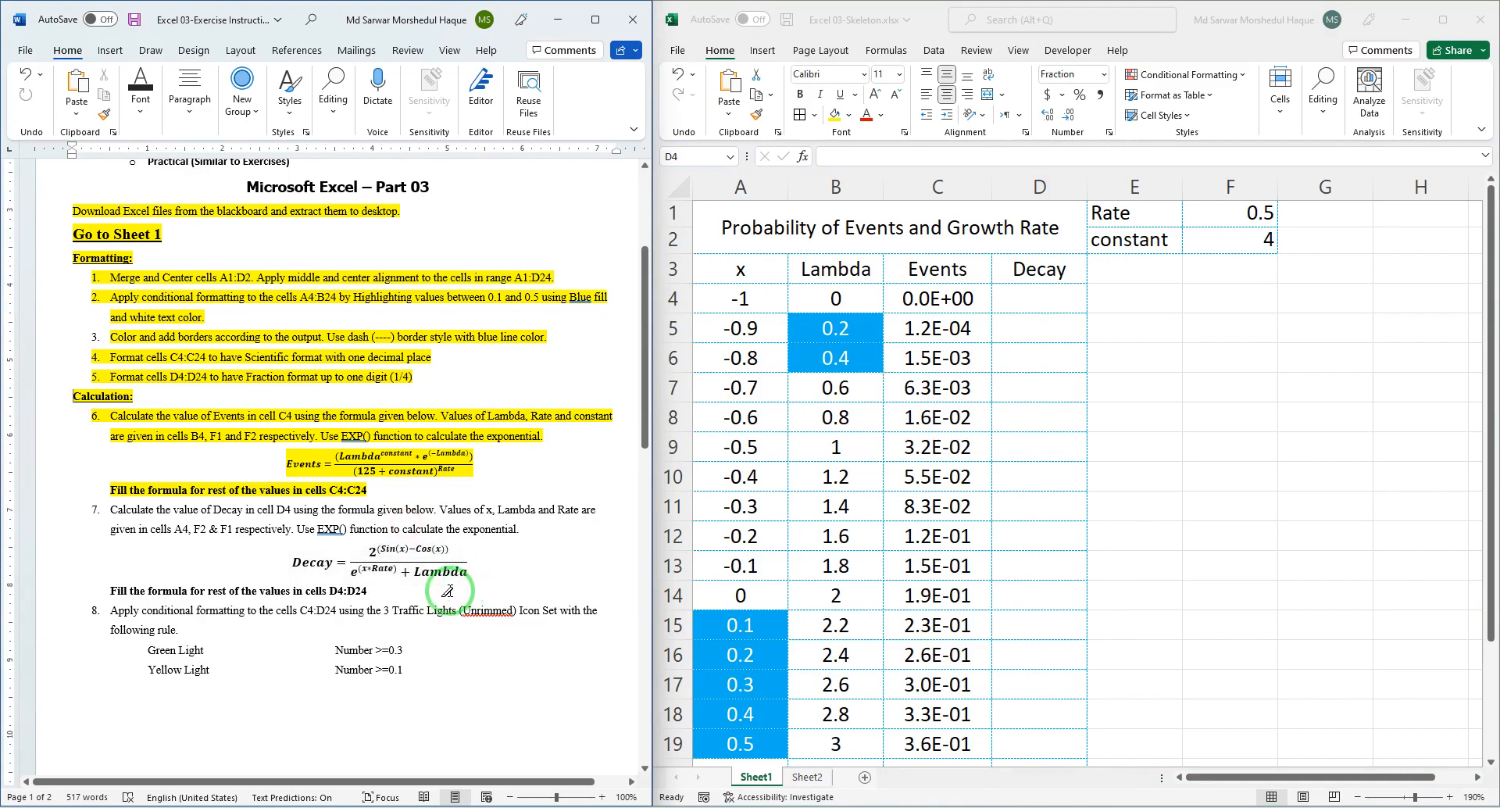
drag(379, 591, 75, 500)
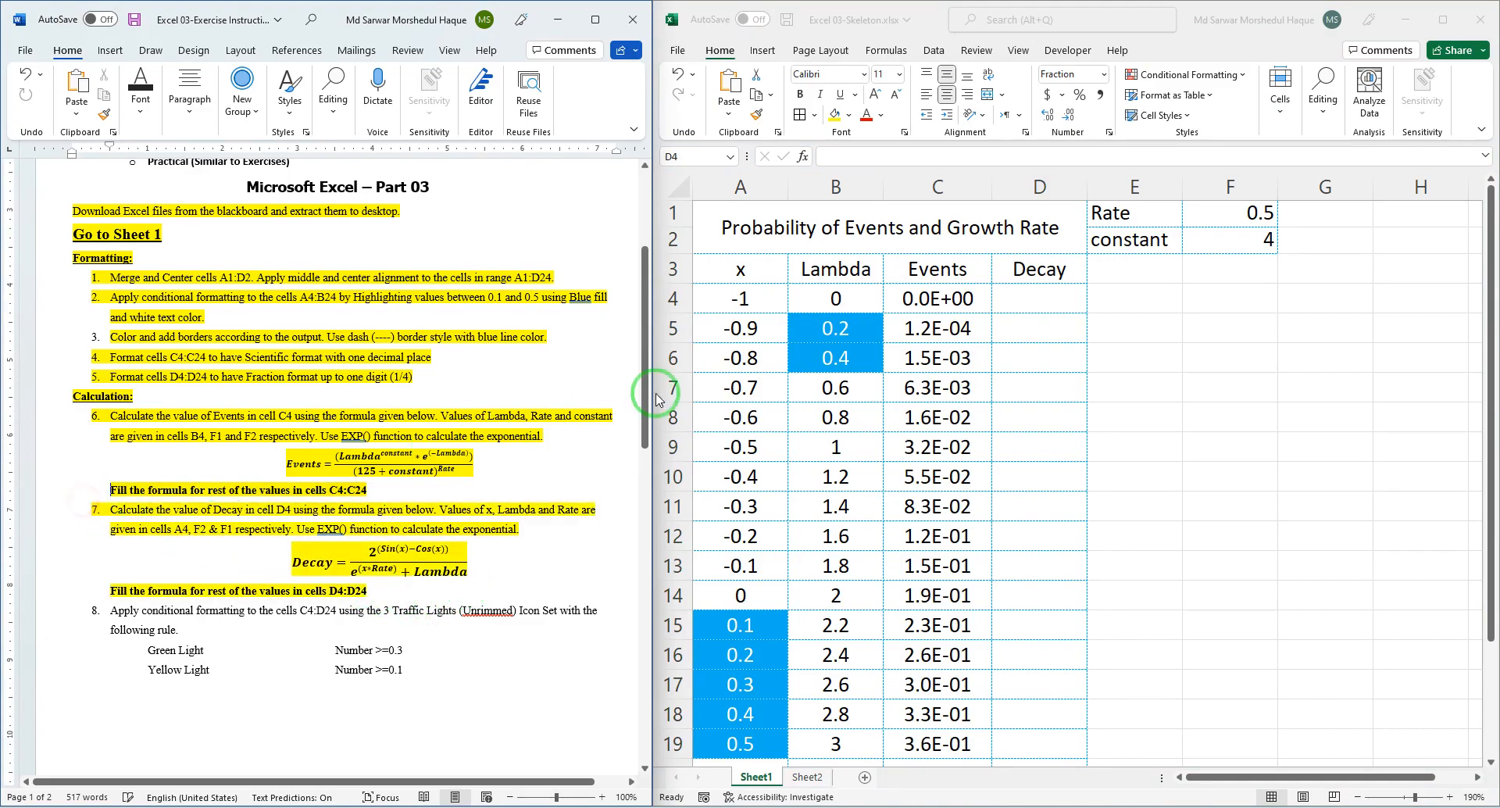
click(1058, 294)
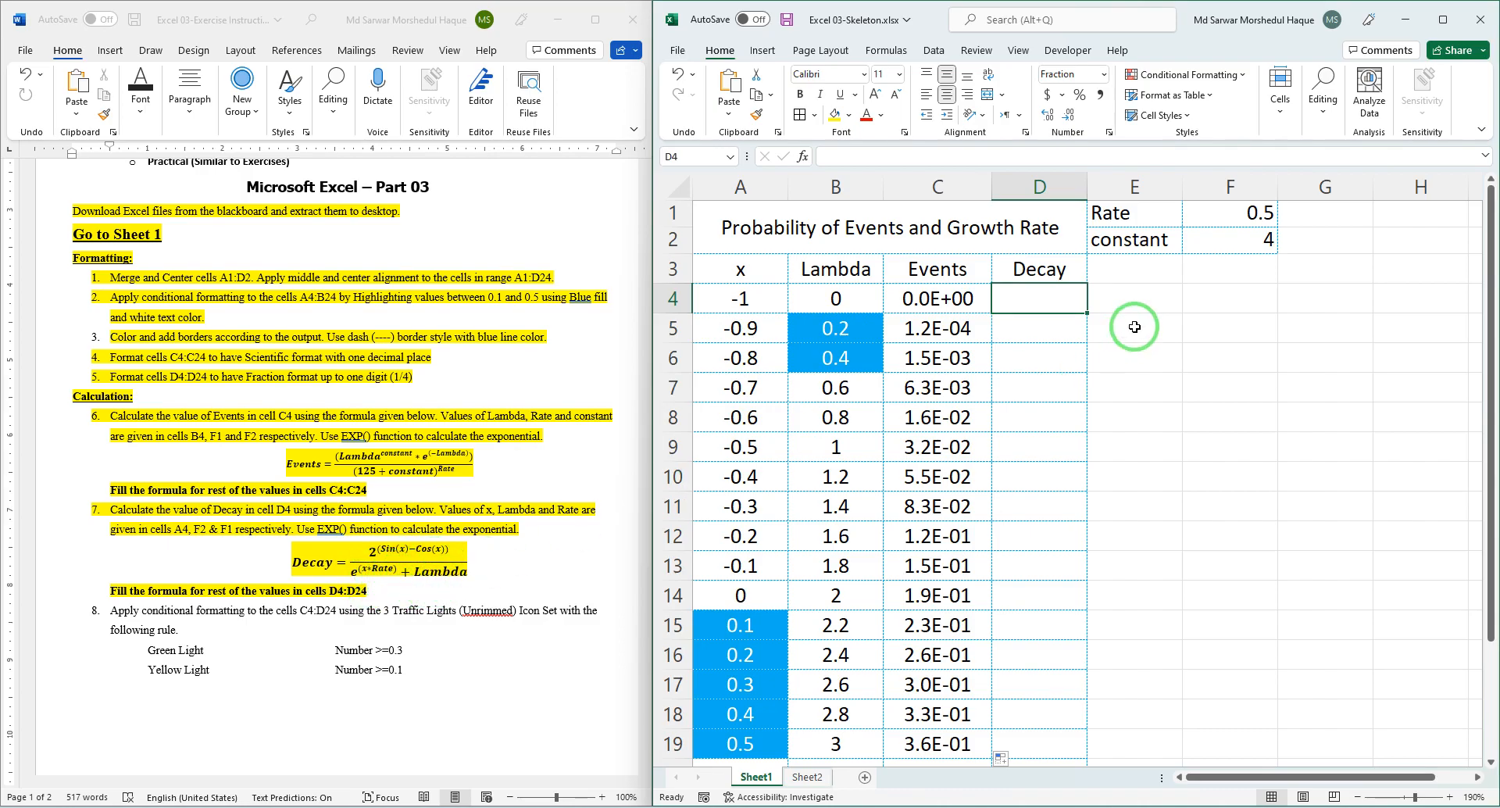
Start the Decay formula in D4 with the numerator =2^(SIN(A4)-COS(A4)).
text(=)
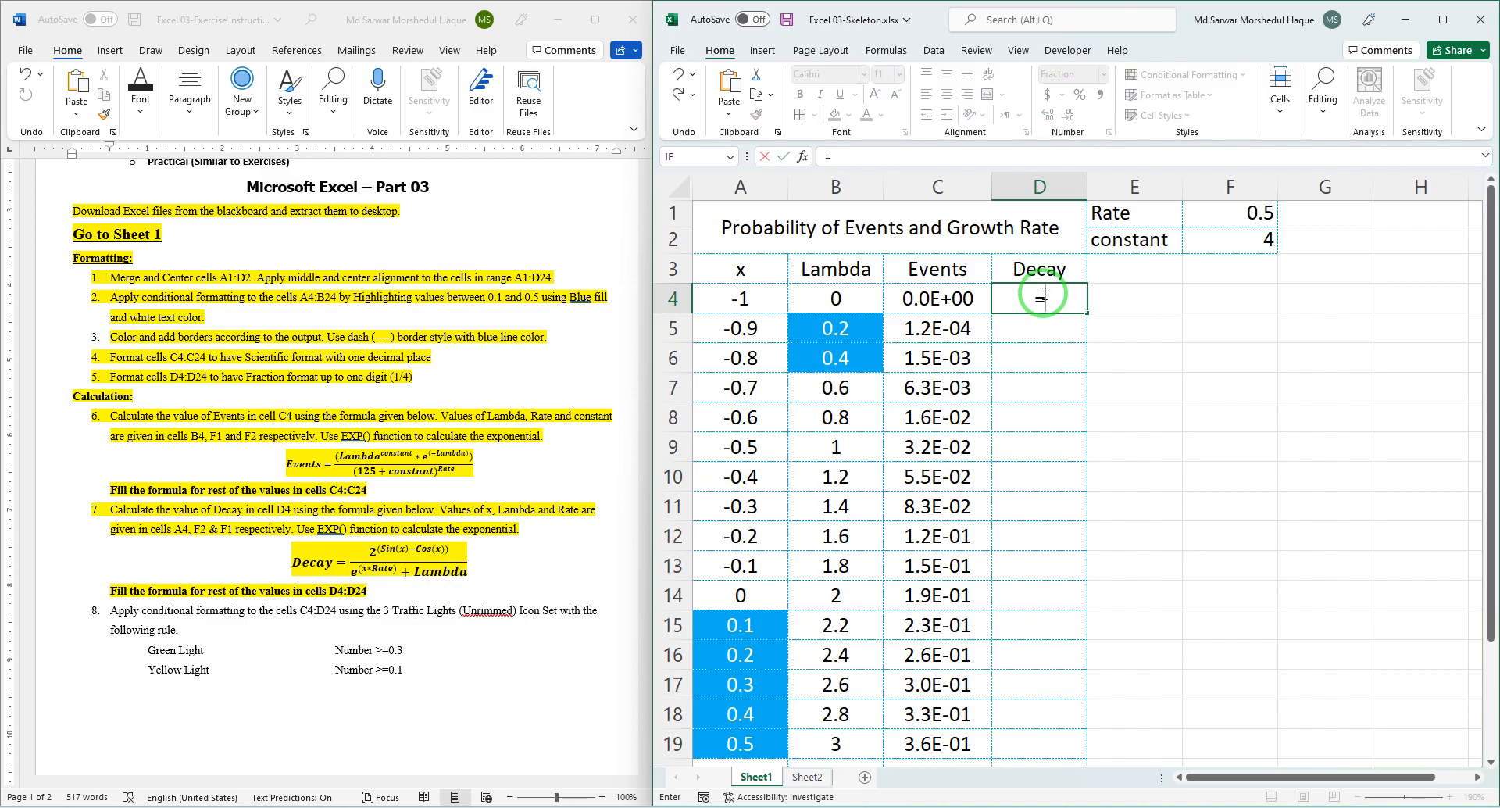
text(2^(Sin)
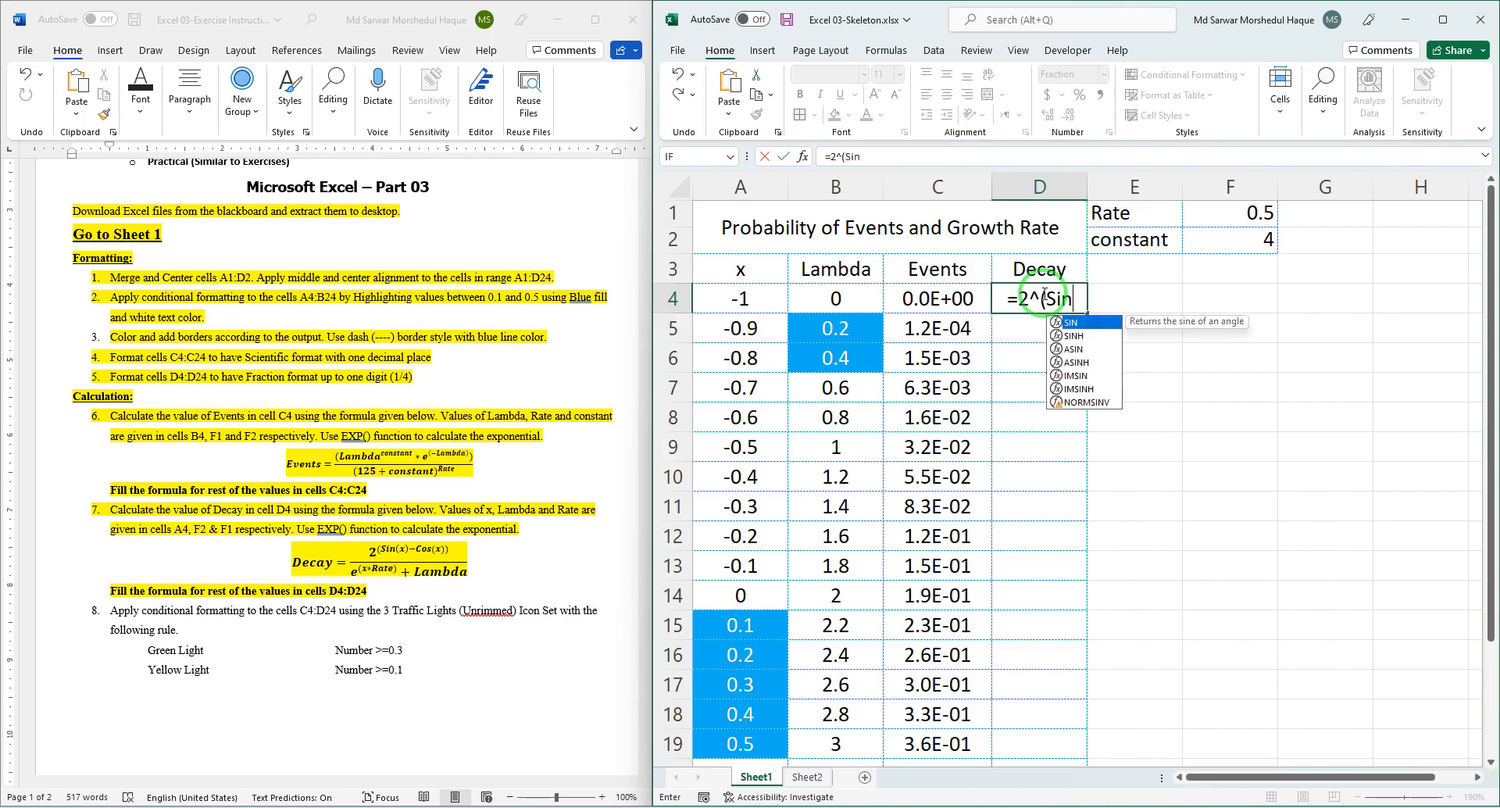
key(Tab)
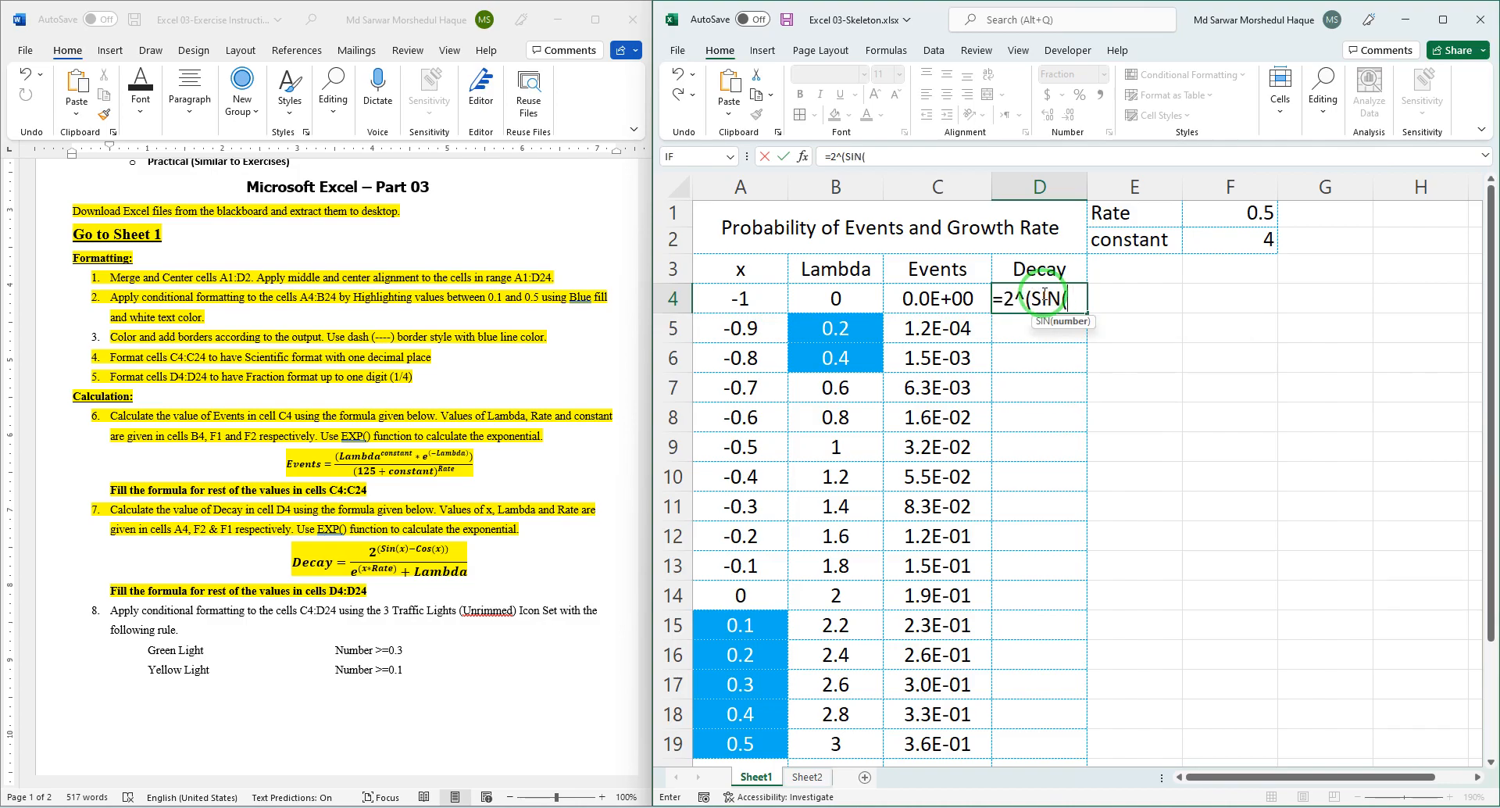
click(724, 299)
text()-cos)
key(Tab)
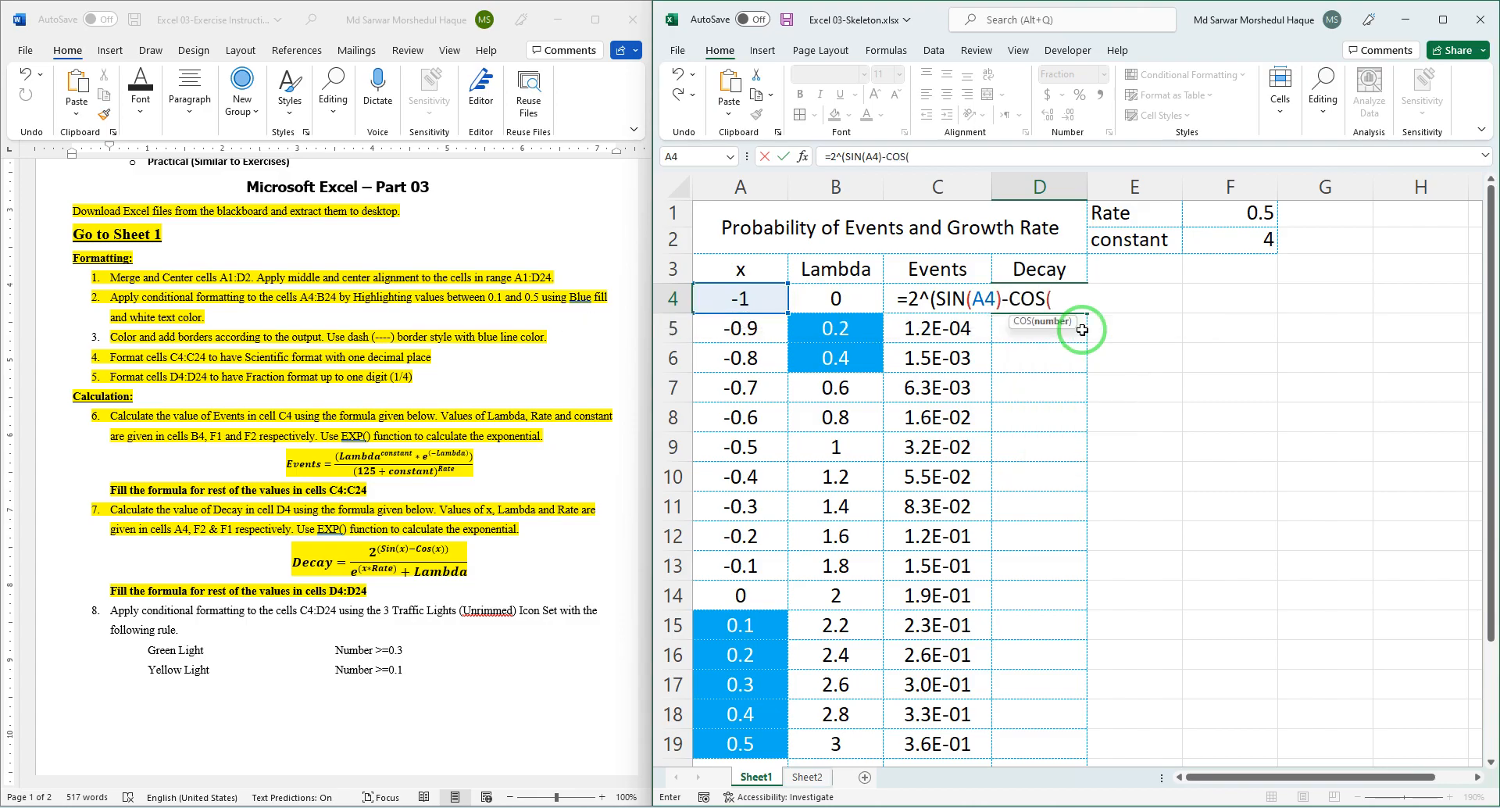
text(a4)
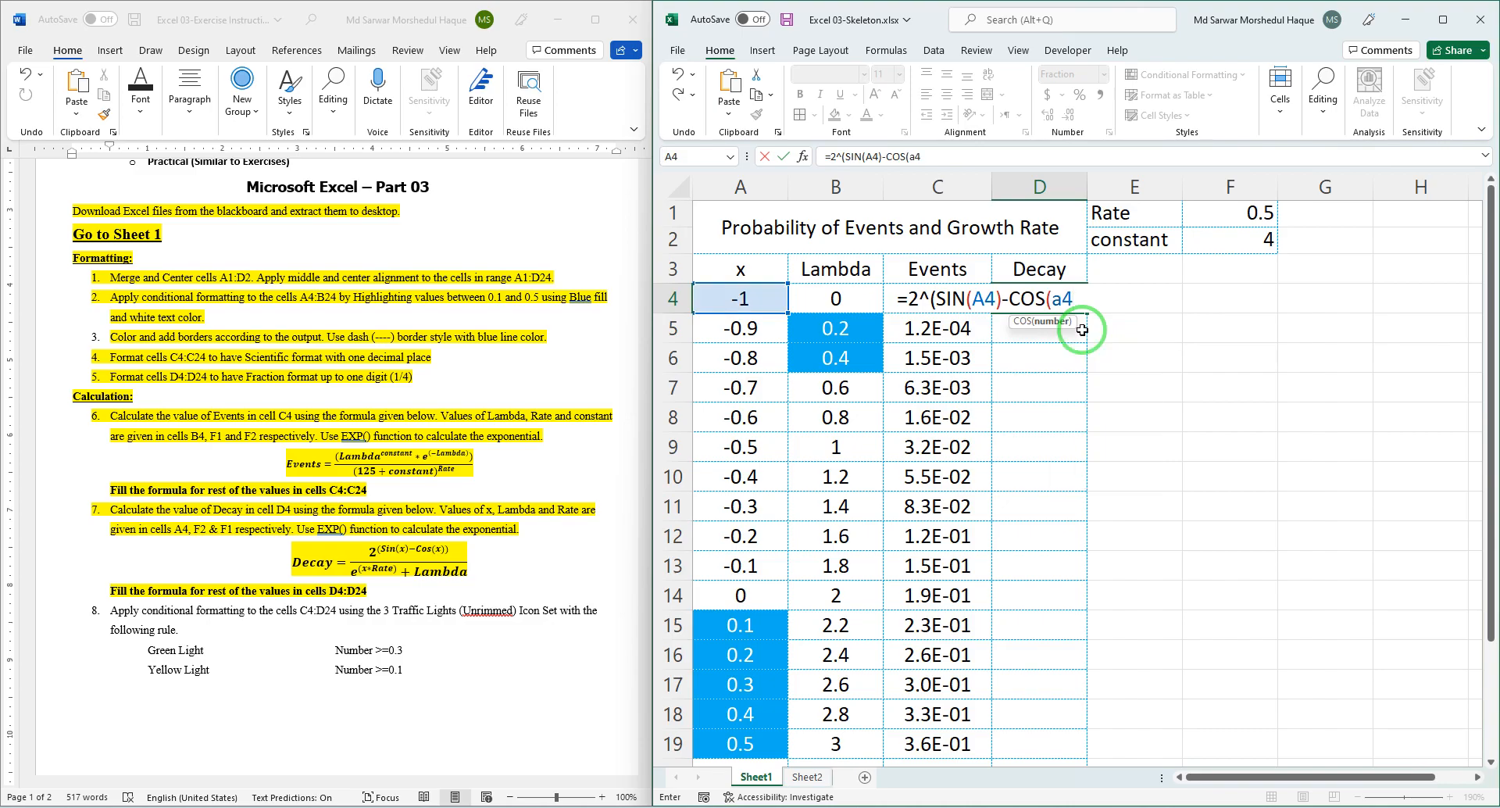
text()))
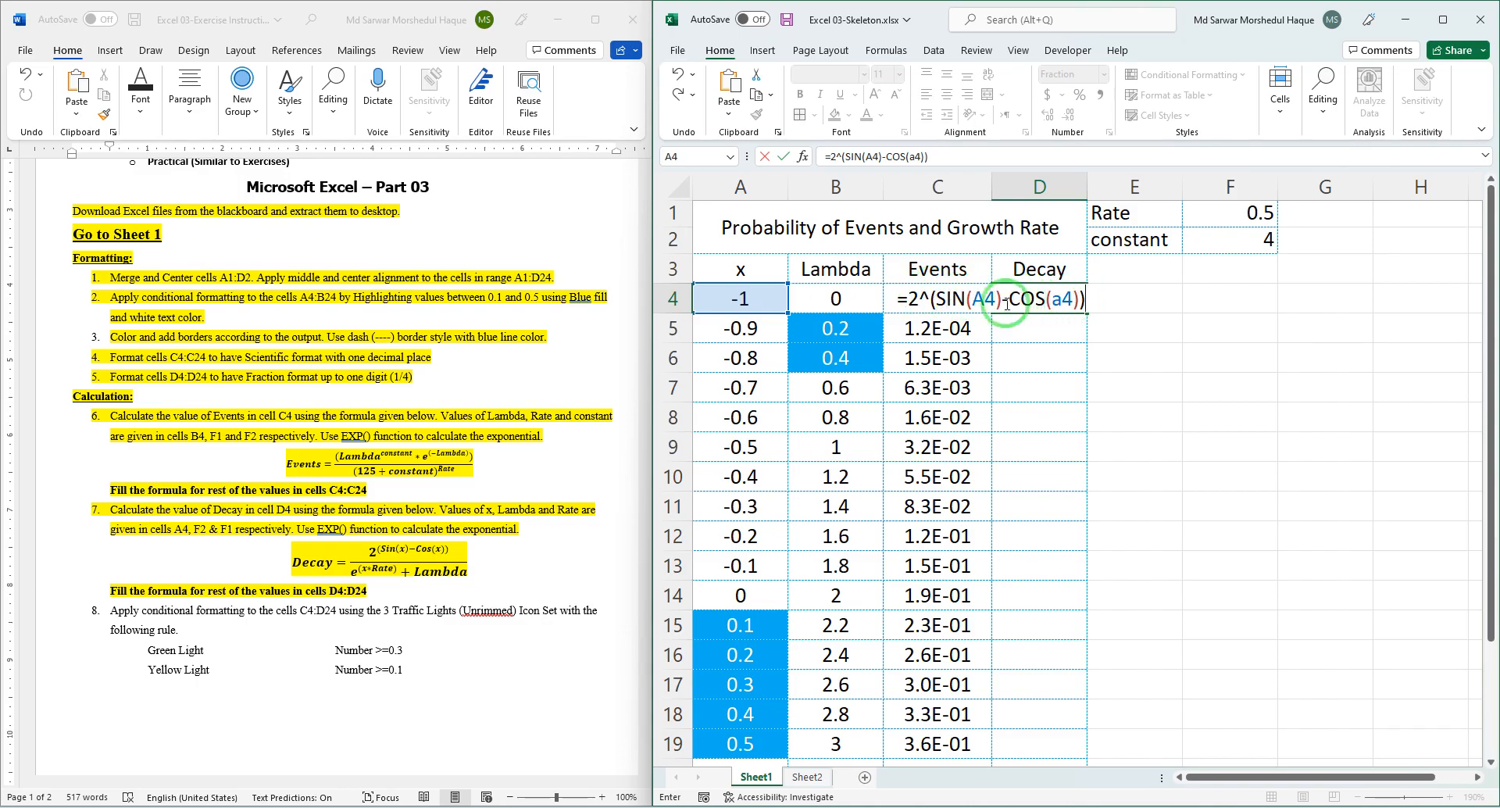
Divide the Decay numerator in D4 by a parenthesized denominator that begins with the EXP function.
text(/())
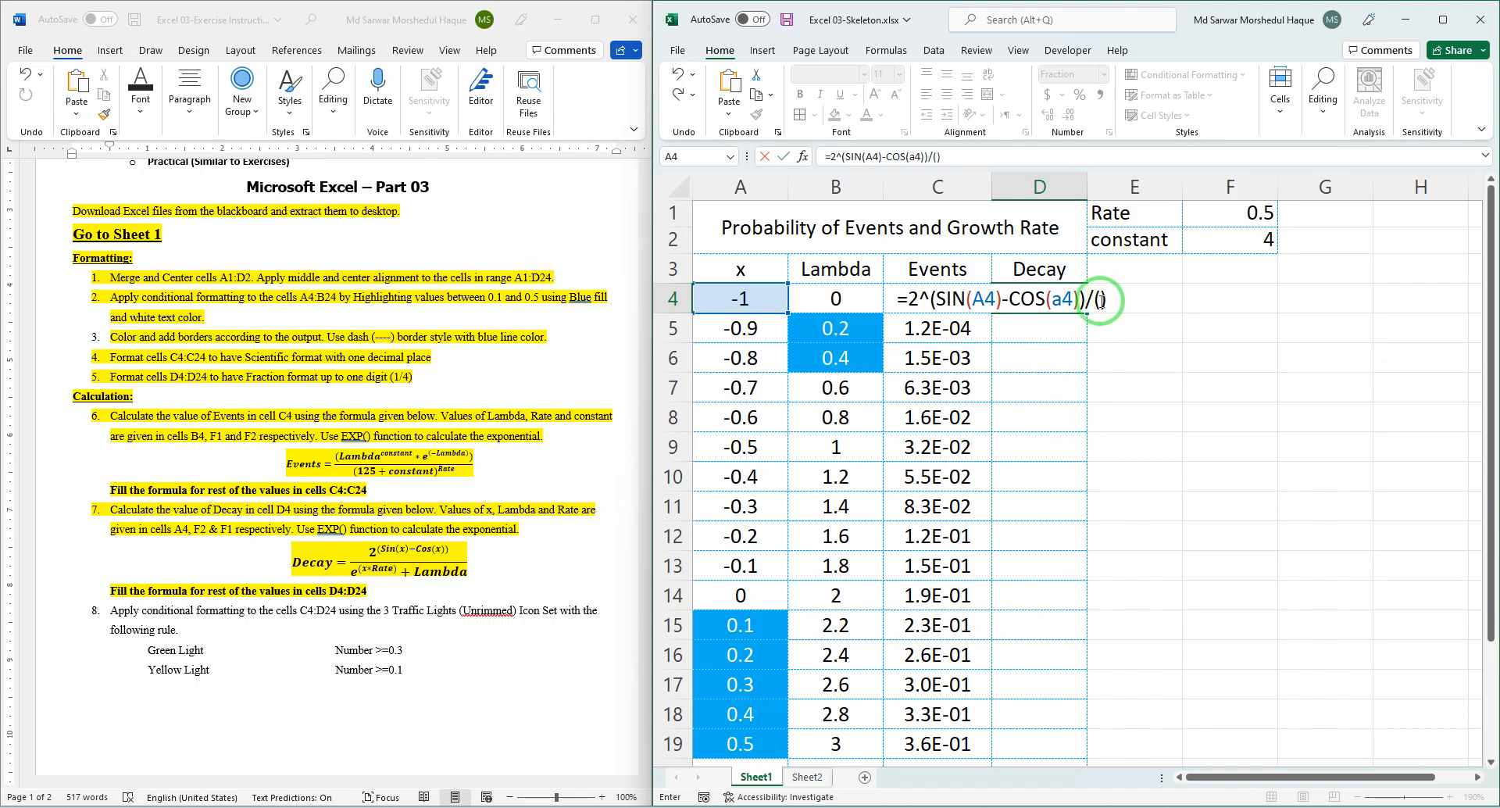
click(1096, 299)
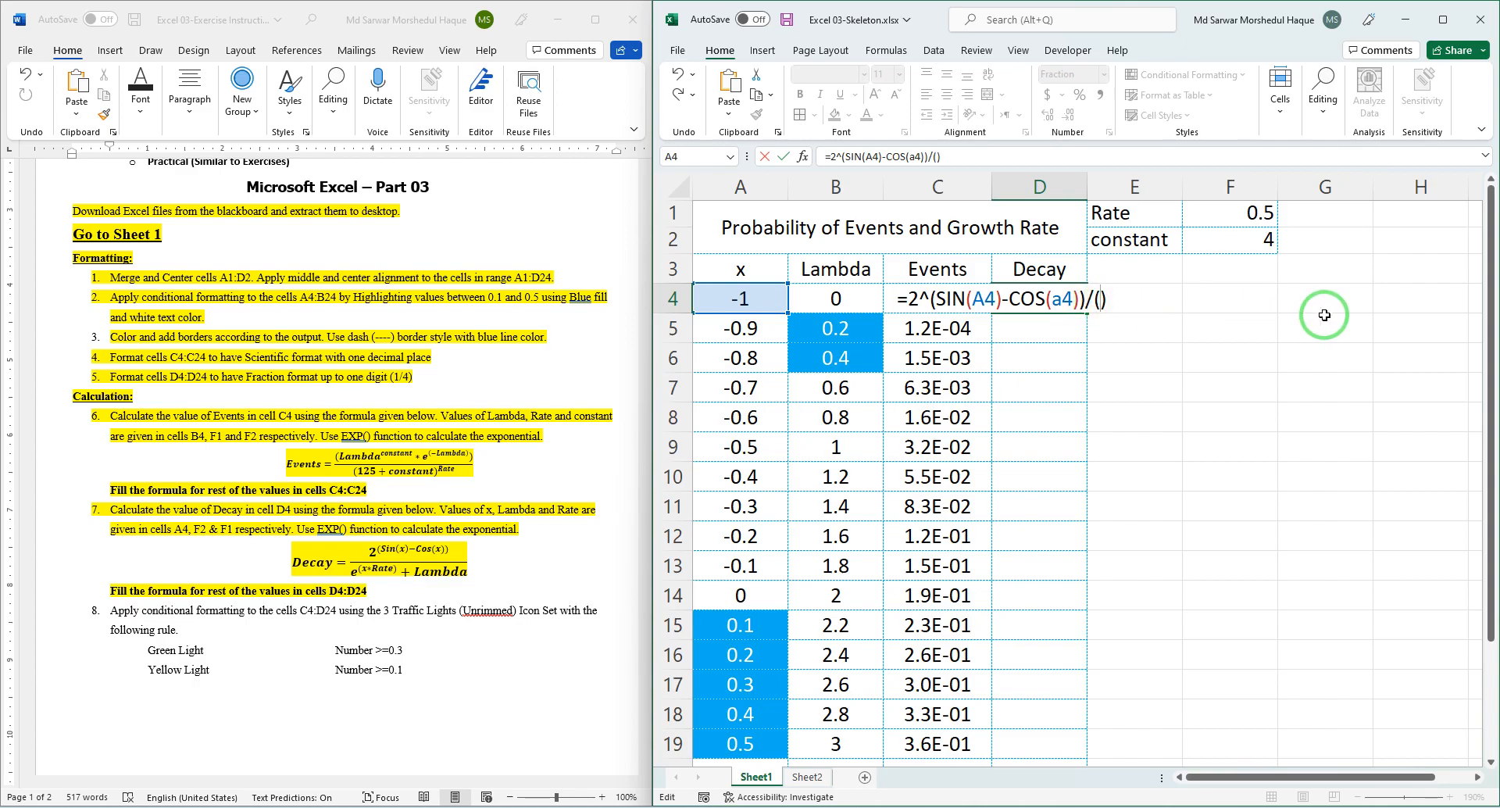
text(ep)
key(BackSpace)
text(x)
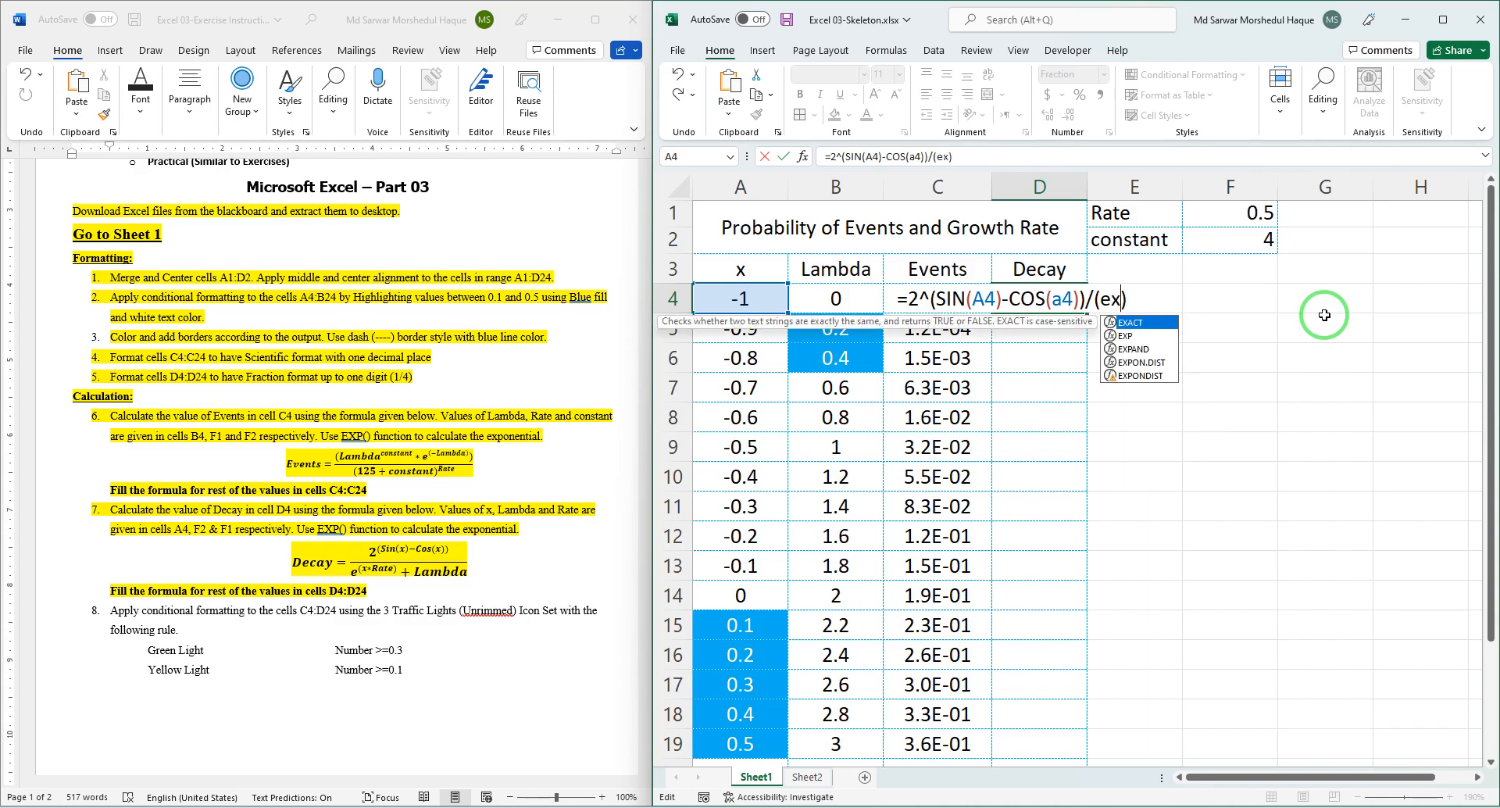
text(p)
key(Tab)
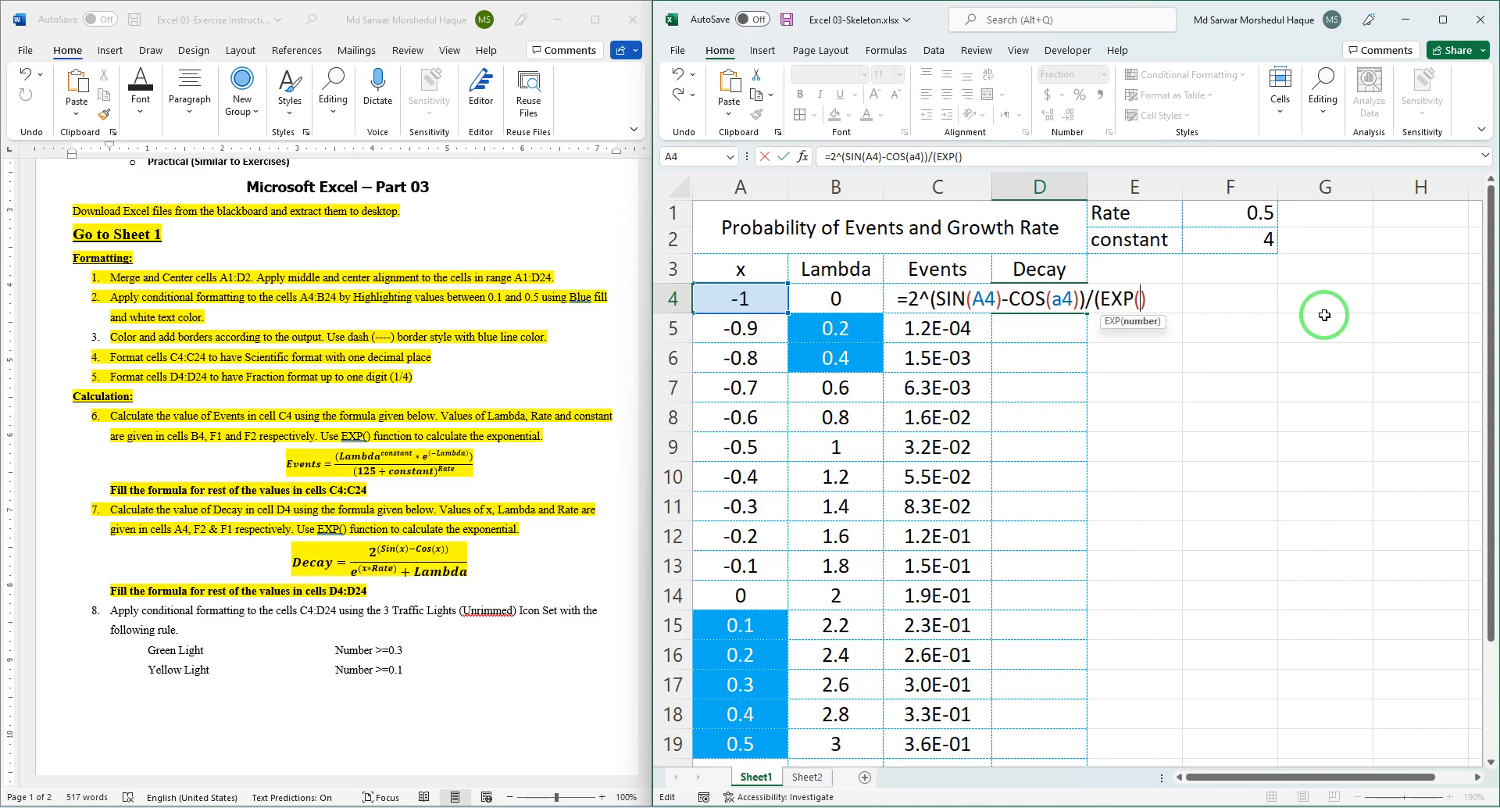
Enter x multiplied by the absolute Rate reference, A4*$F$1, as the EXP argument in the Decay formula.
text(a4)
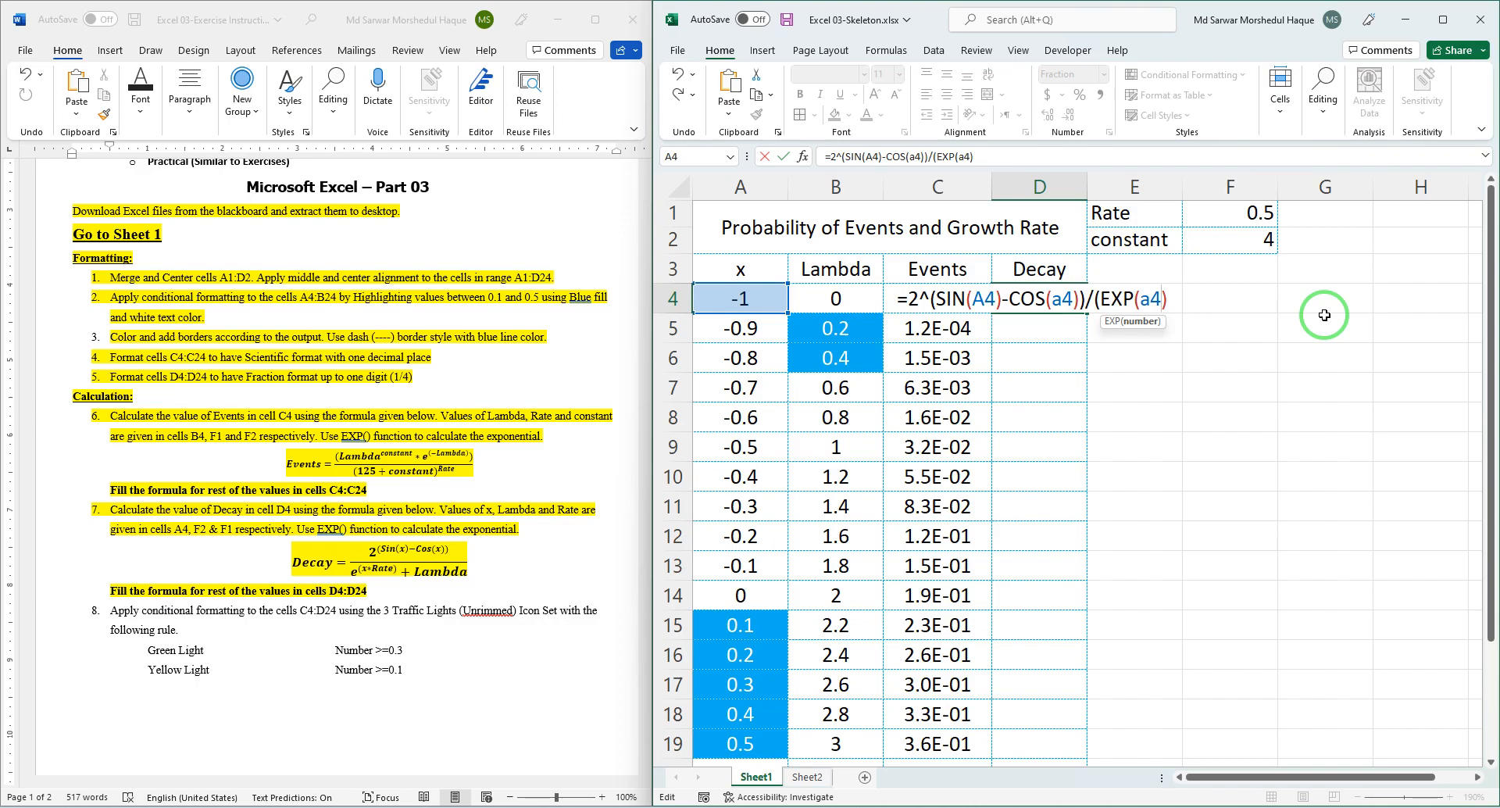
text(+)
click(1255, 212)
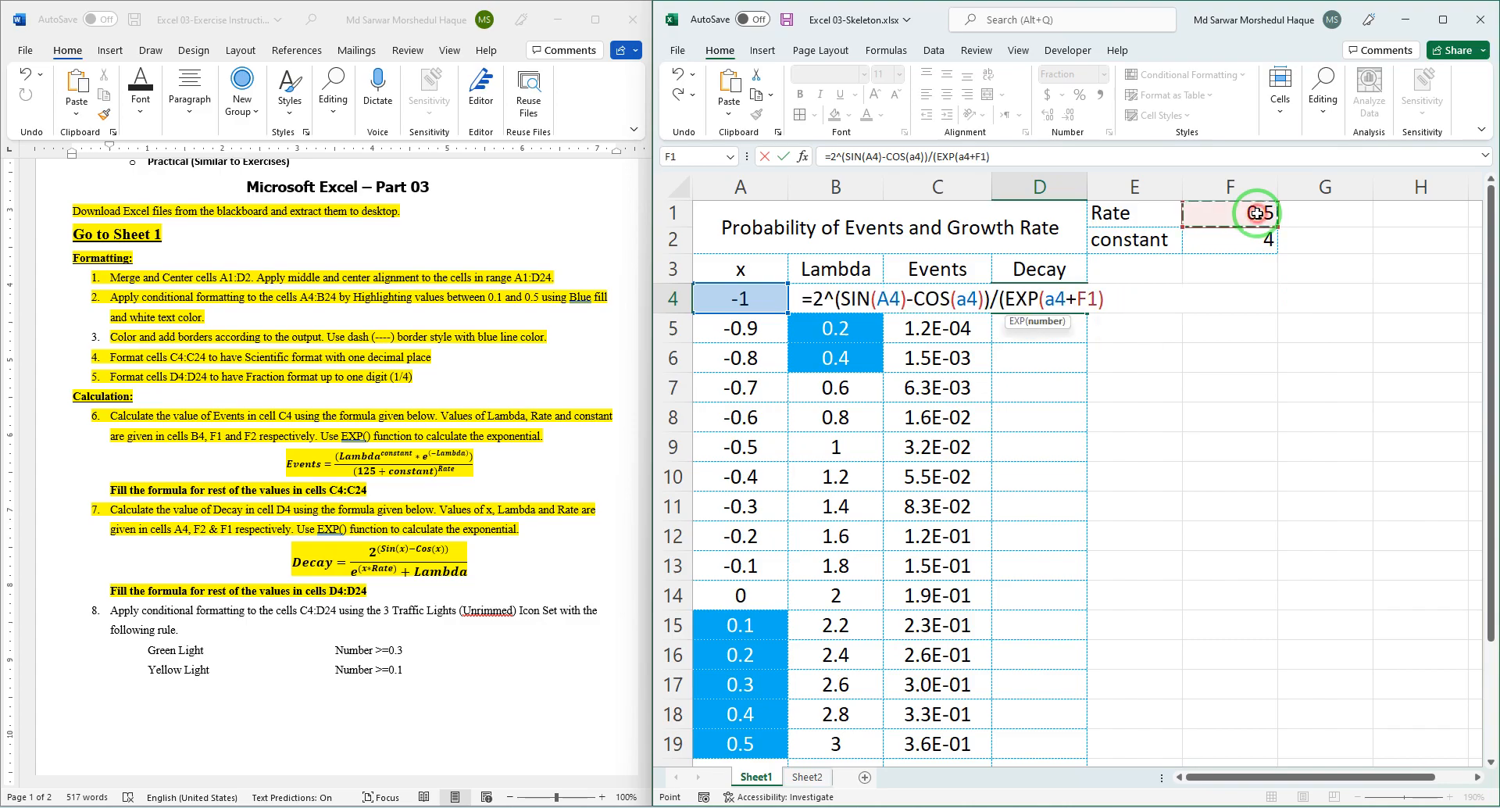
key(F4)
text())
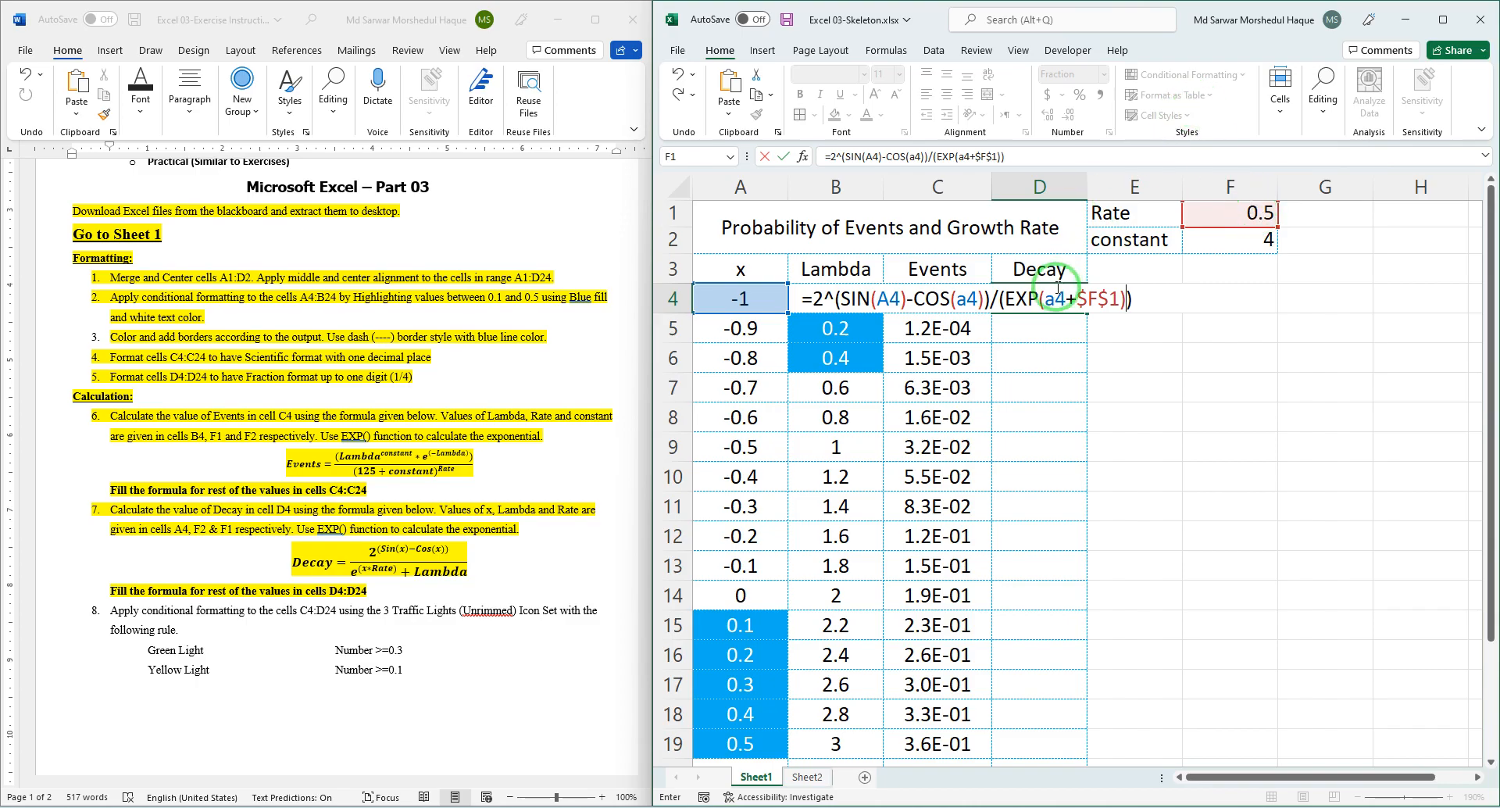
click(1079, 299)
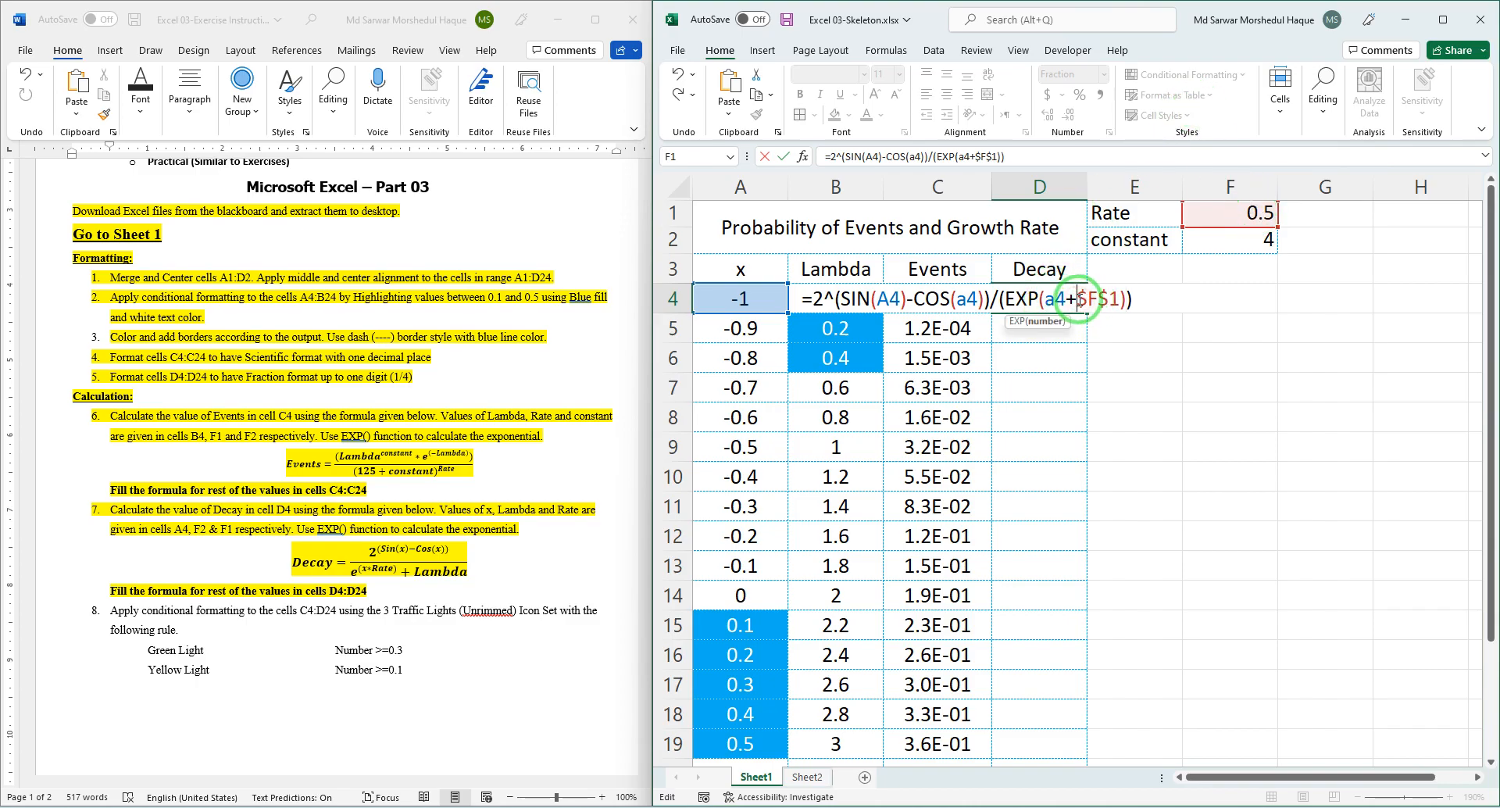
key(BackSpace)
text(*)
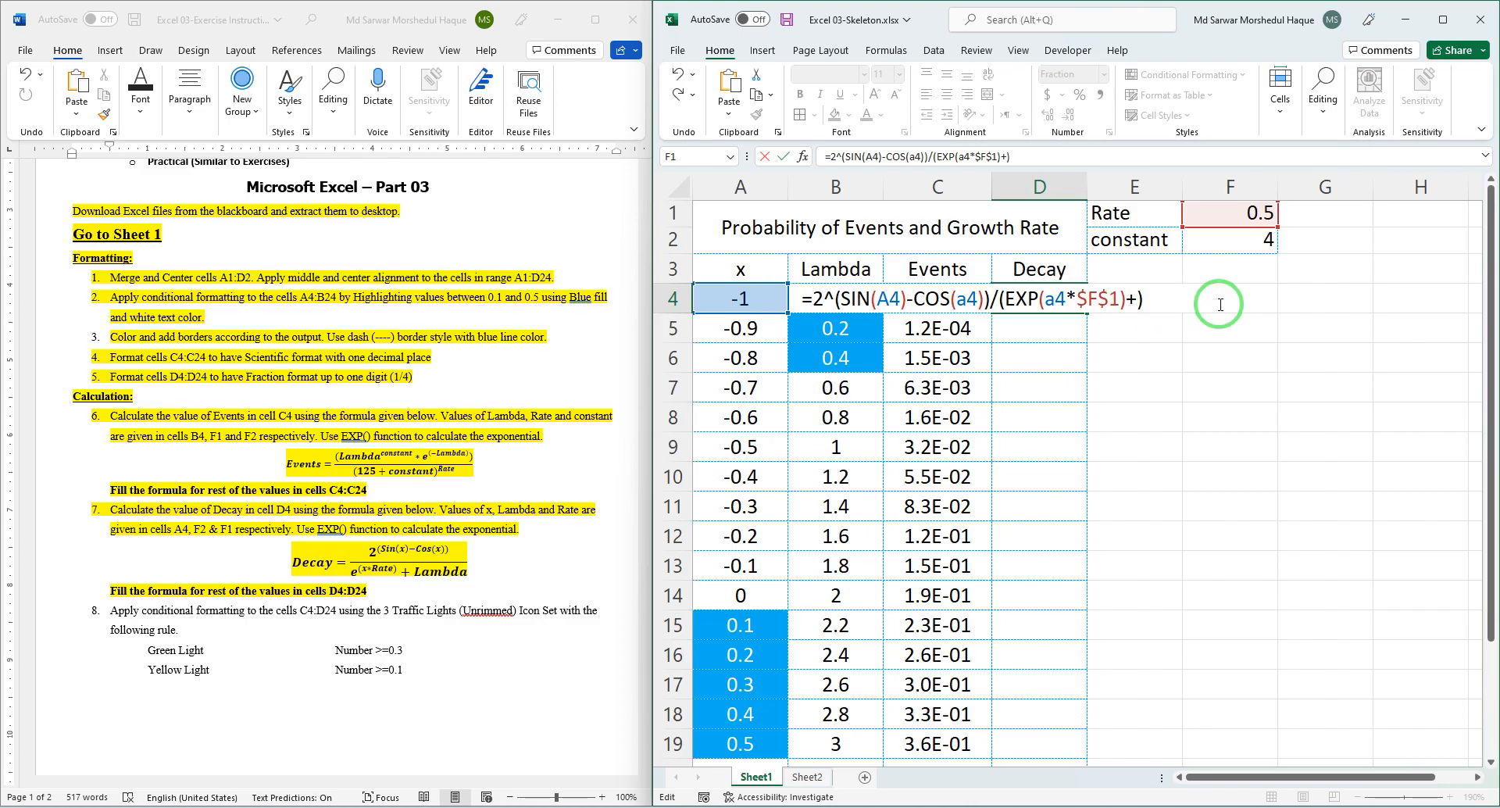
Finish the Decay denominator in D4 by adding Lambda from B4 and enter the formula.
text(b)
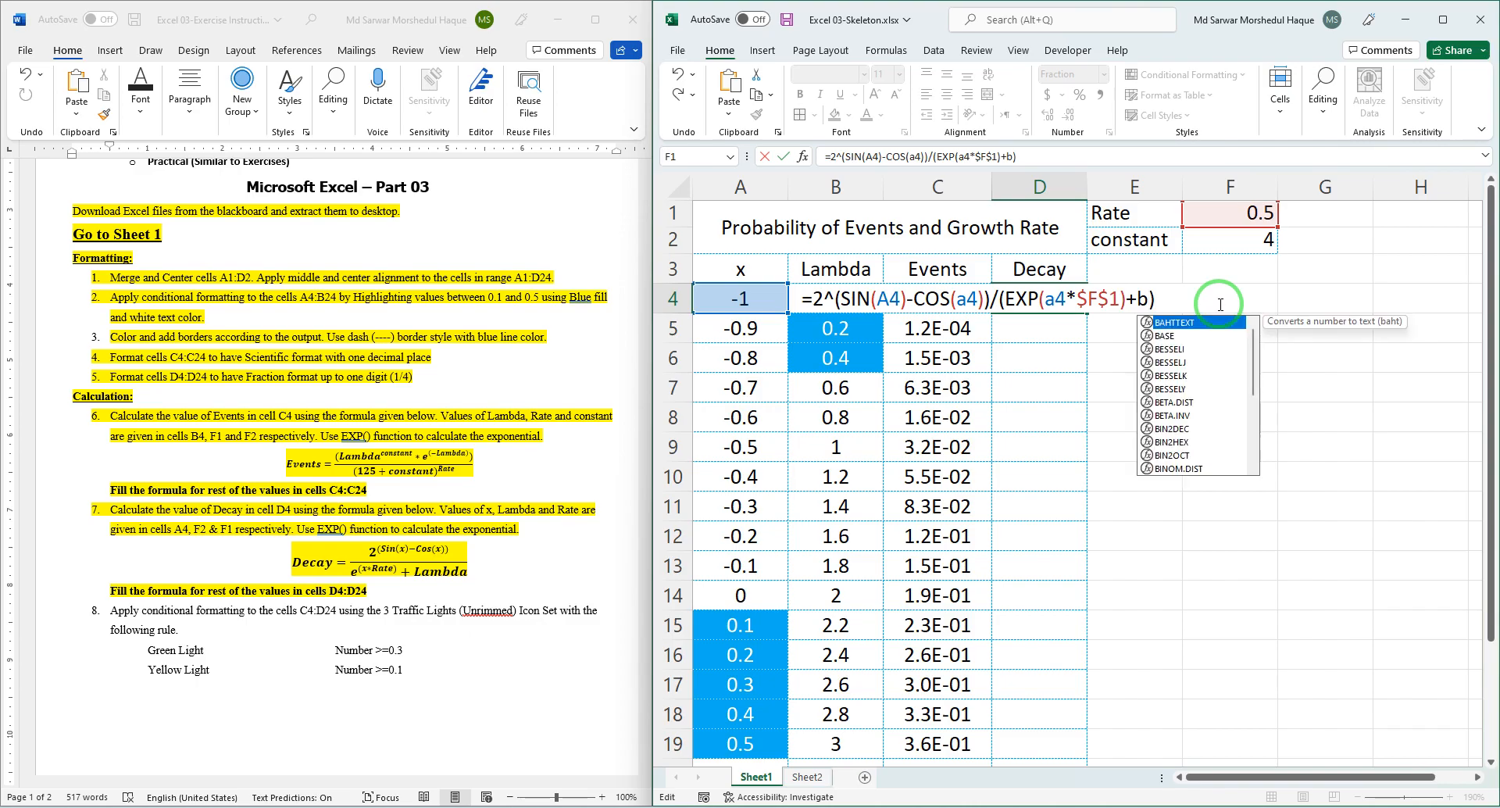
text(4)
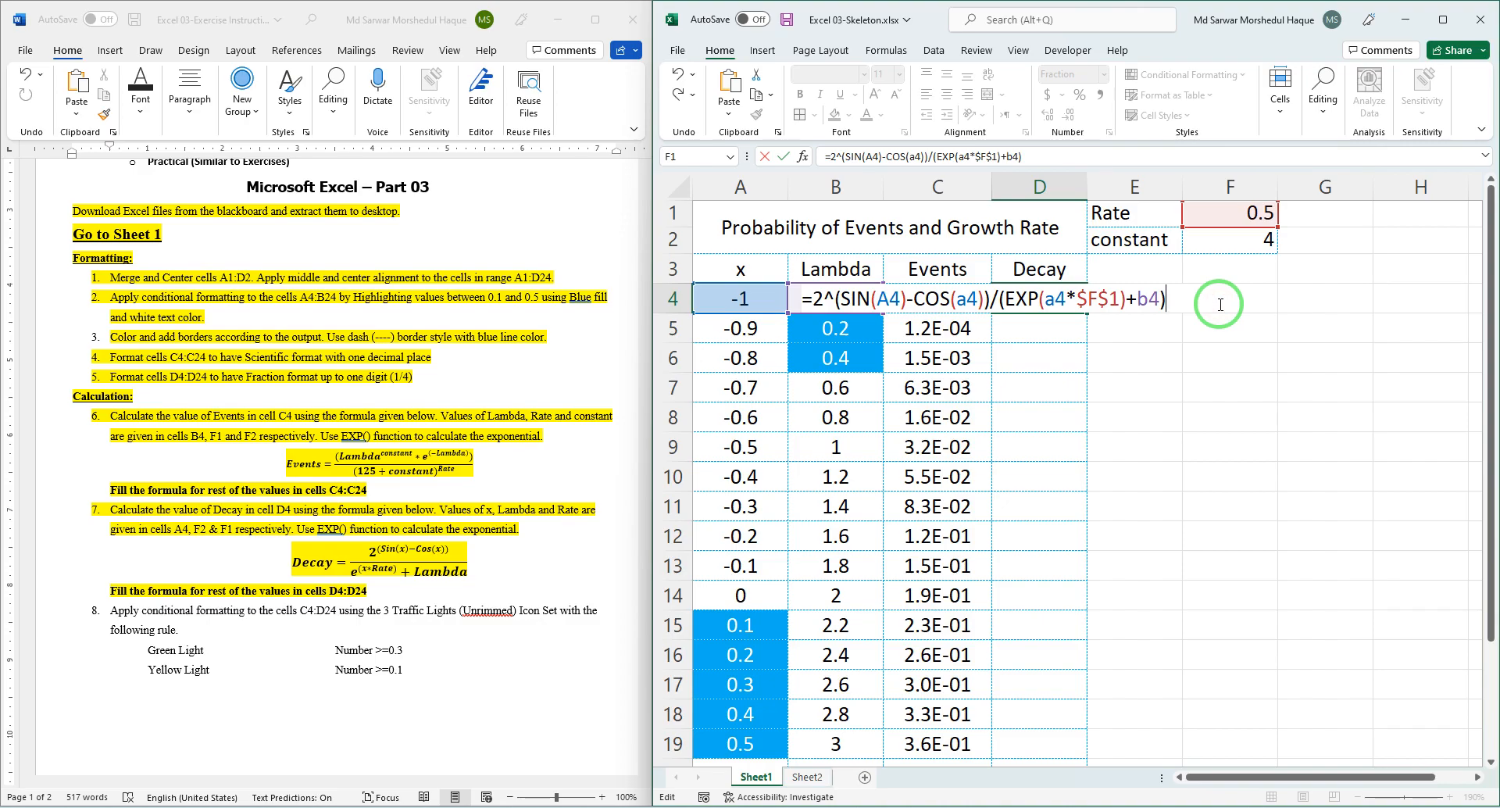
key(Return)
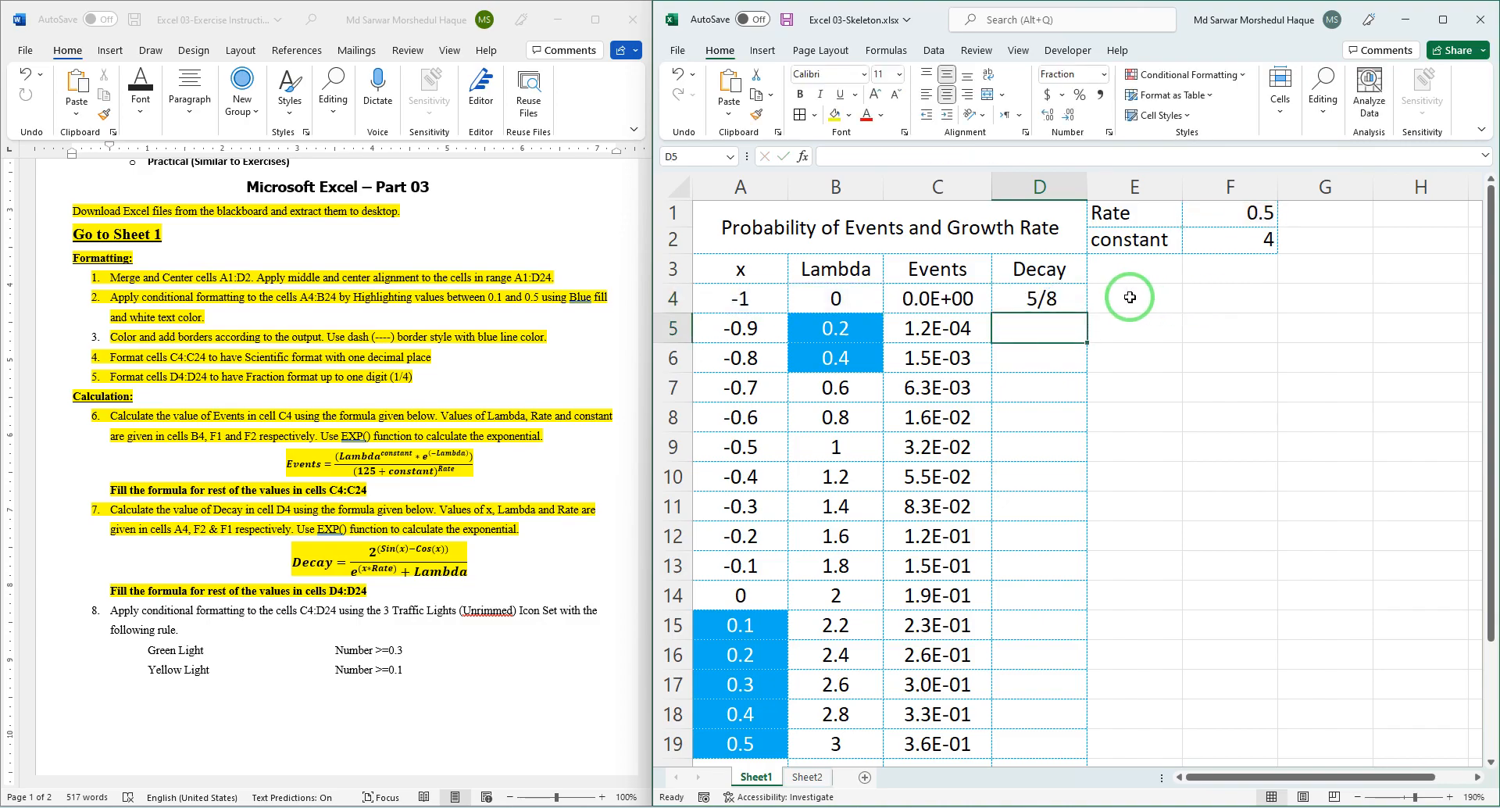
Fill the Decay formula from D4 down through D24 and compare the values with Excel 03-Output.pdf.
click(1034, 297)
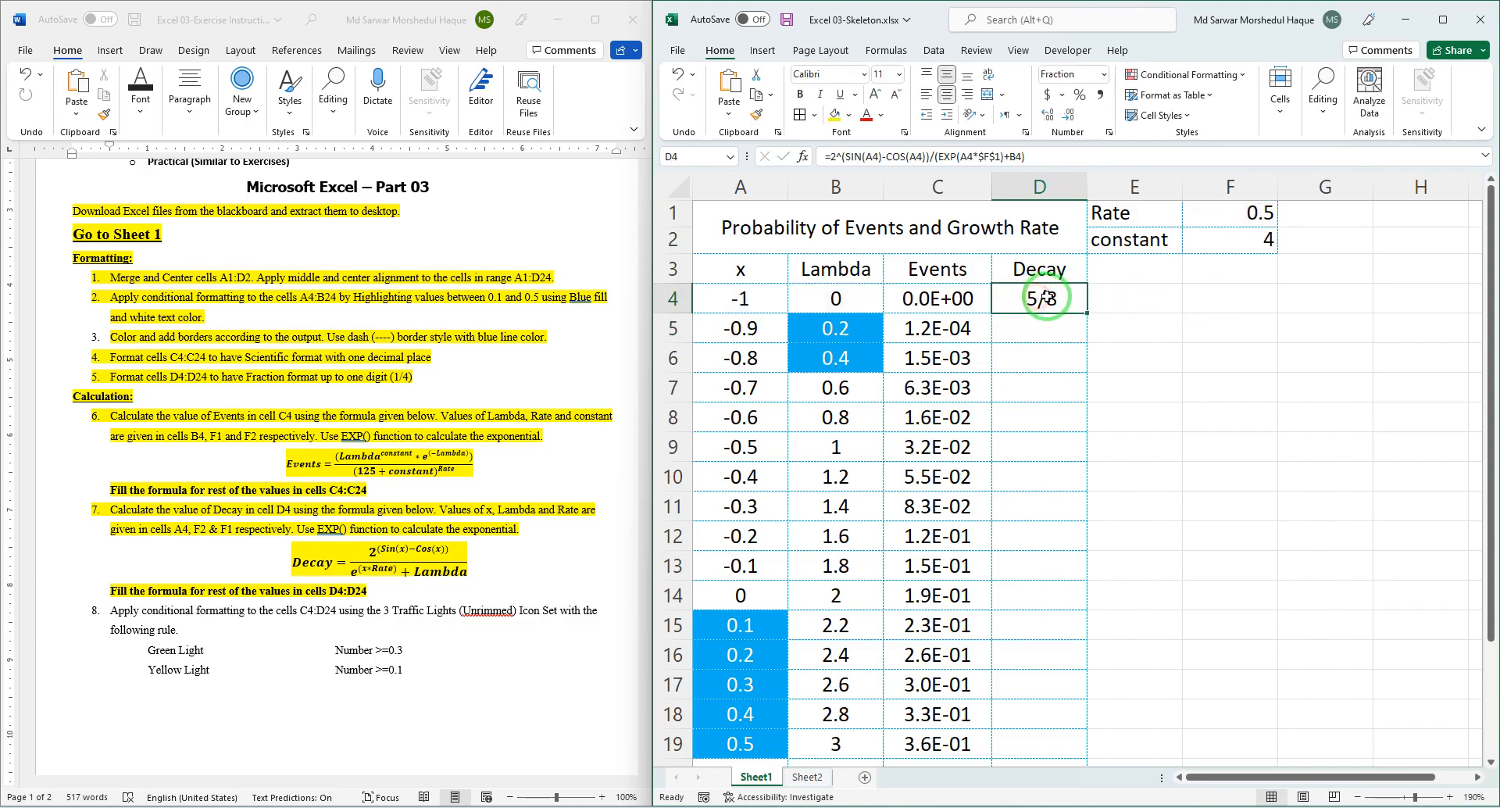
double_click(1087, 314)
scroll(1086, 368, down, 3)
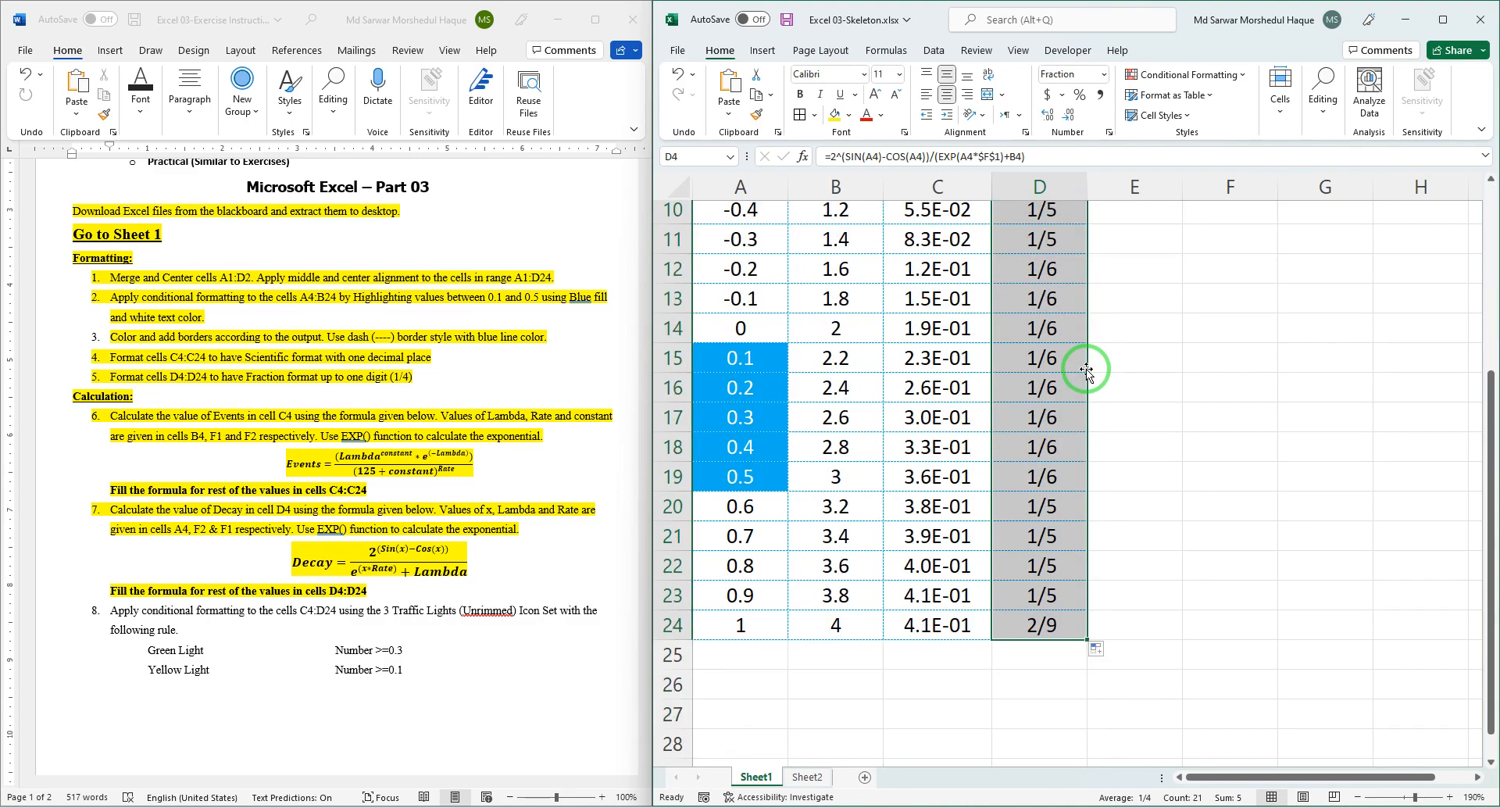
scroll(1086, 369, up, 1)
scroll(1085, 369, up, 2)
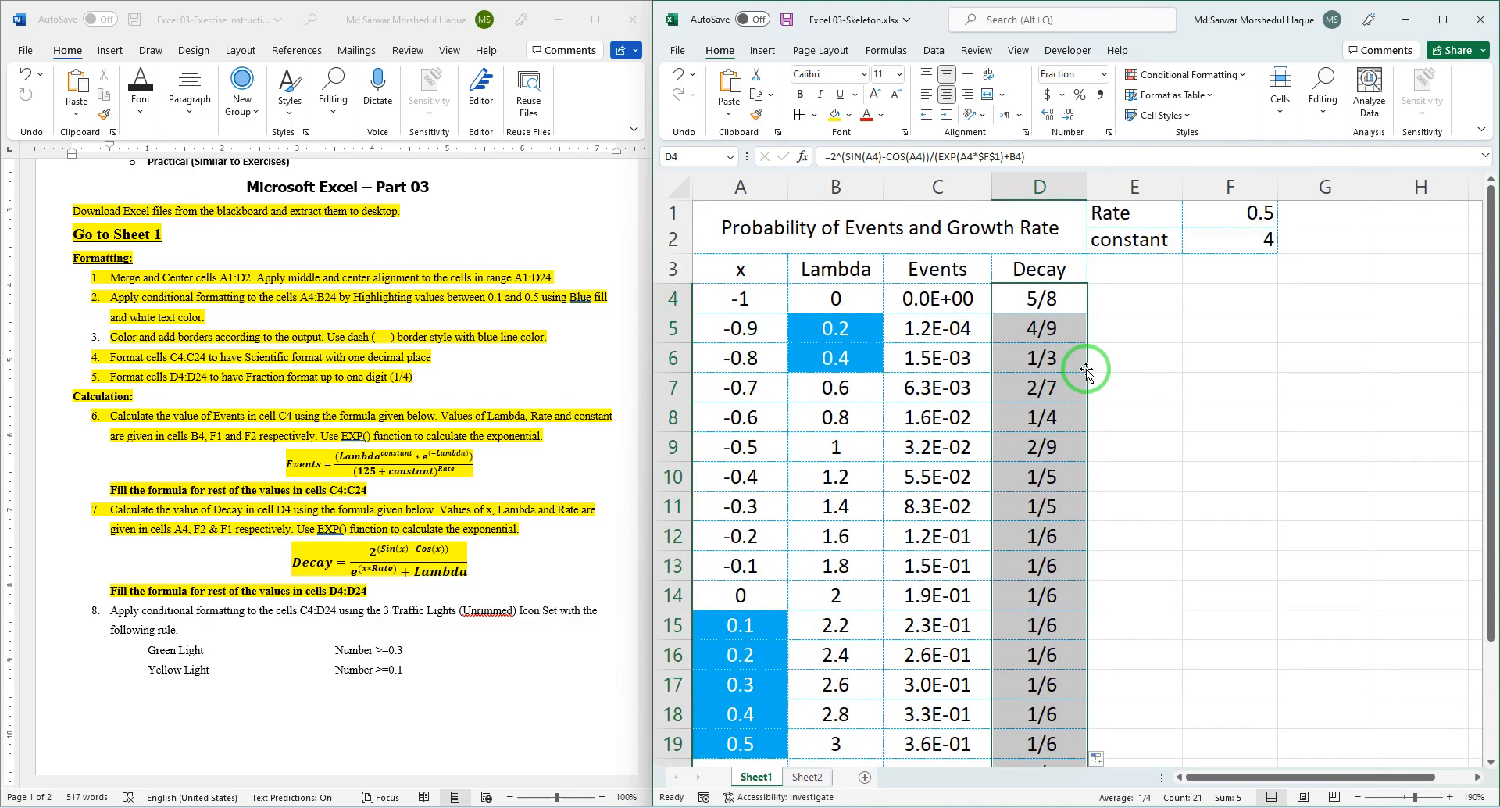
click(313, 807)
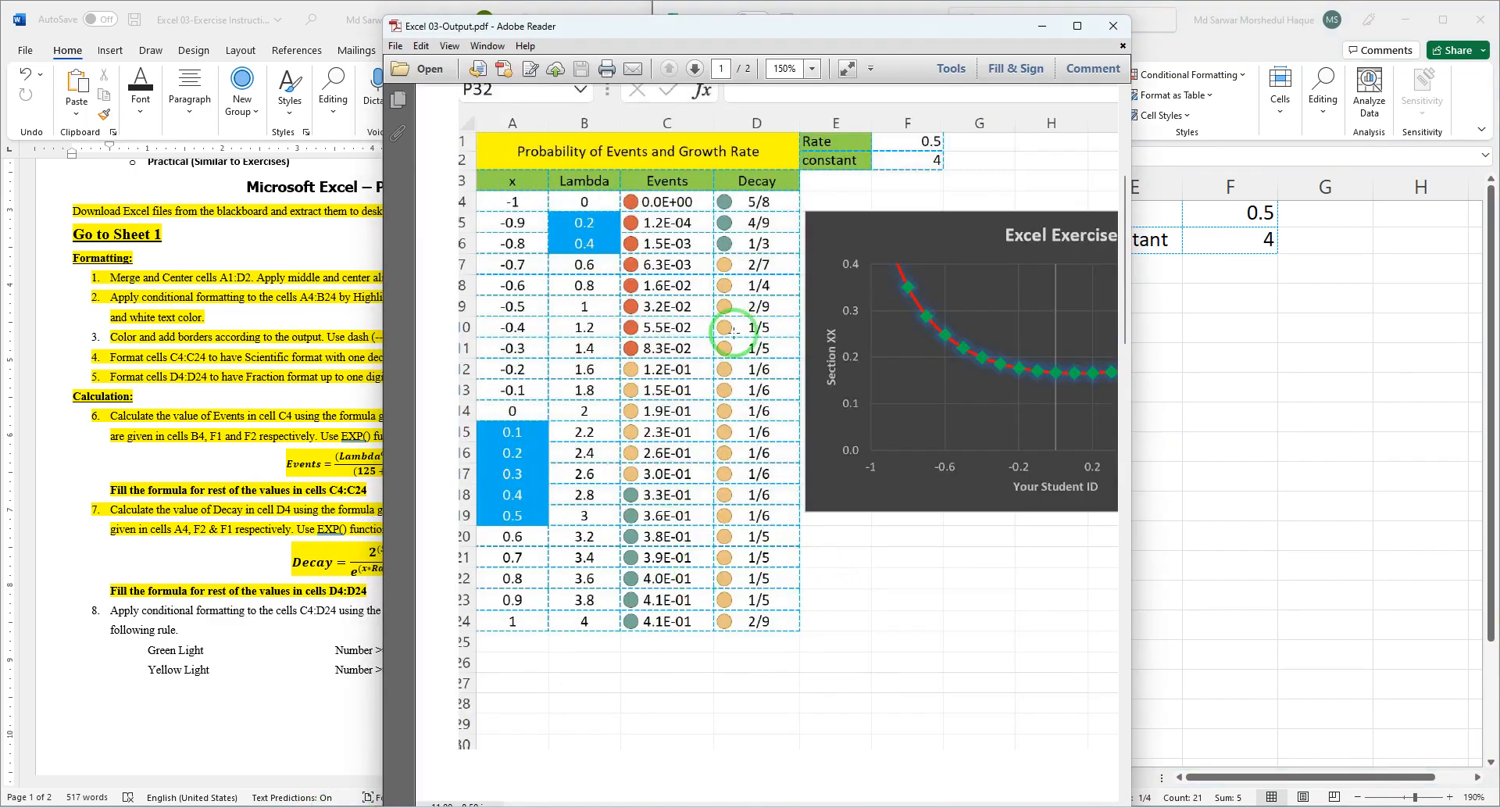
key(alt+Tab)
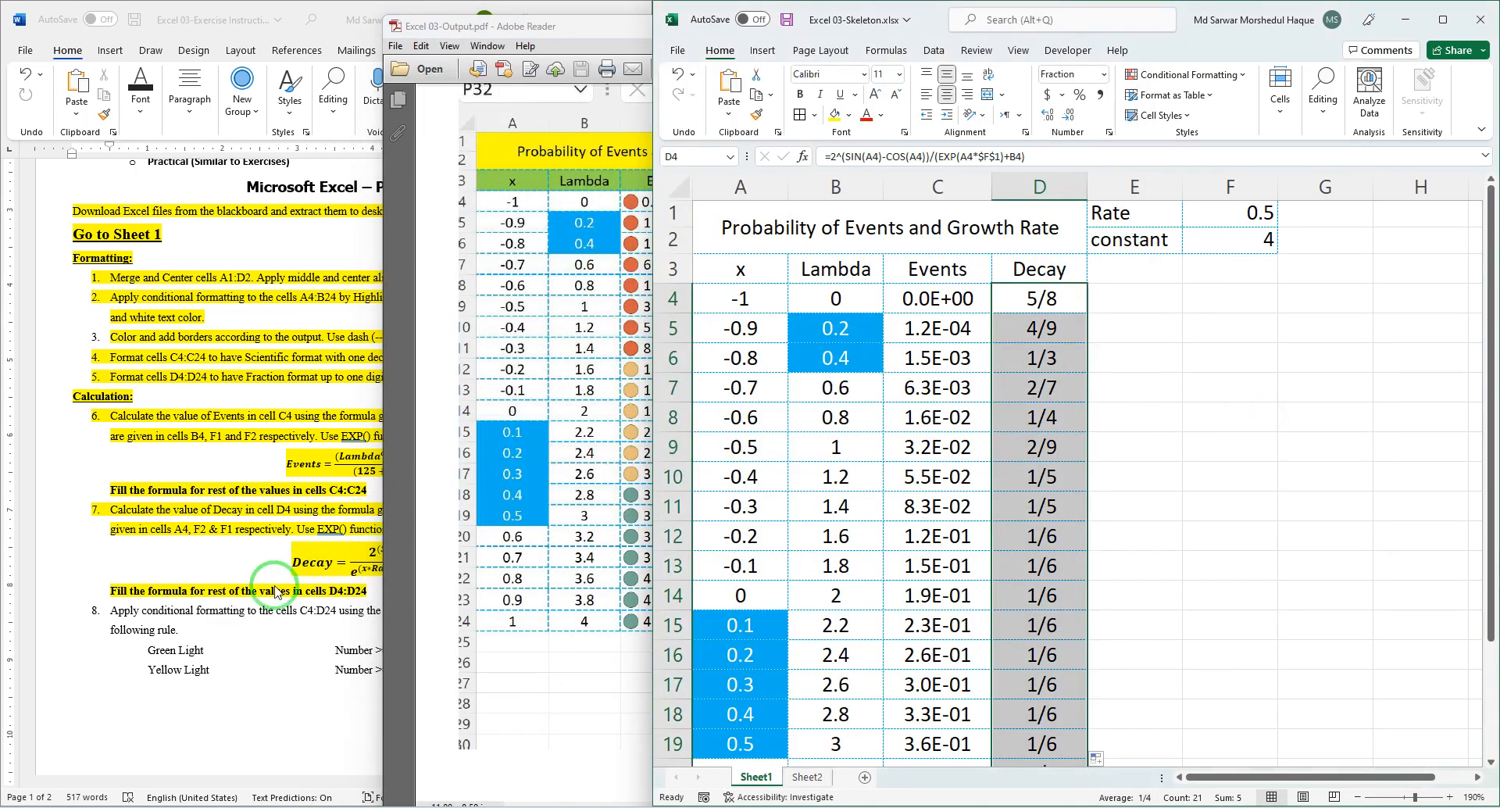
Highlight instruction 8, the 3 Traffic Lights conditional formatting with its Green and Yellow Light rules, in the Word document.
click(270, 590)
scroll(406, 469, down, 3)
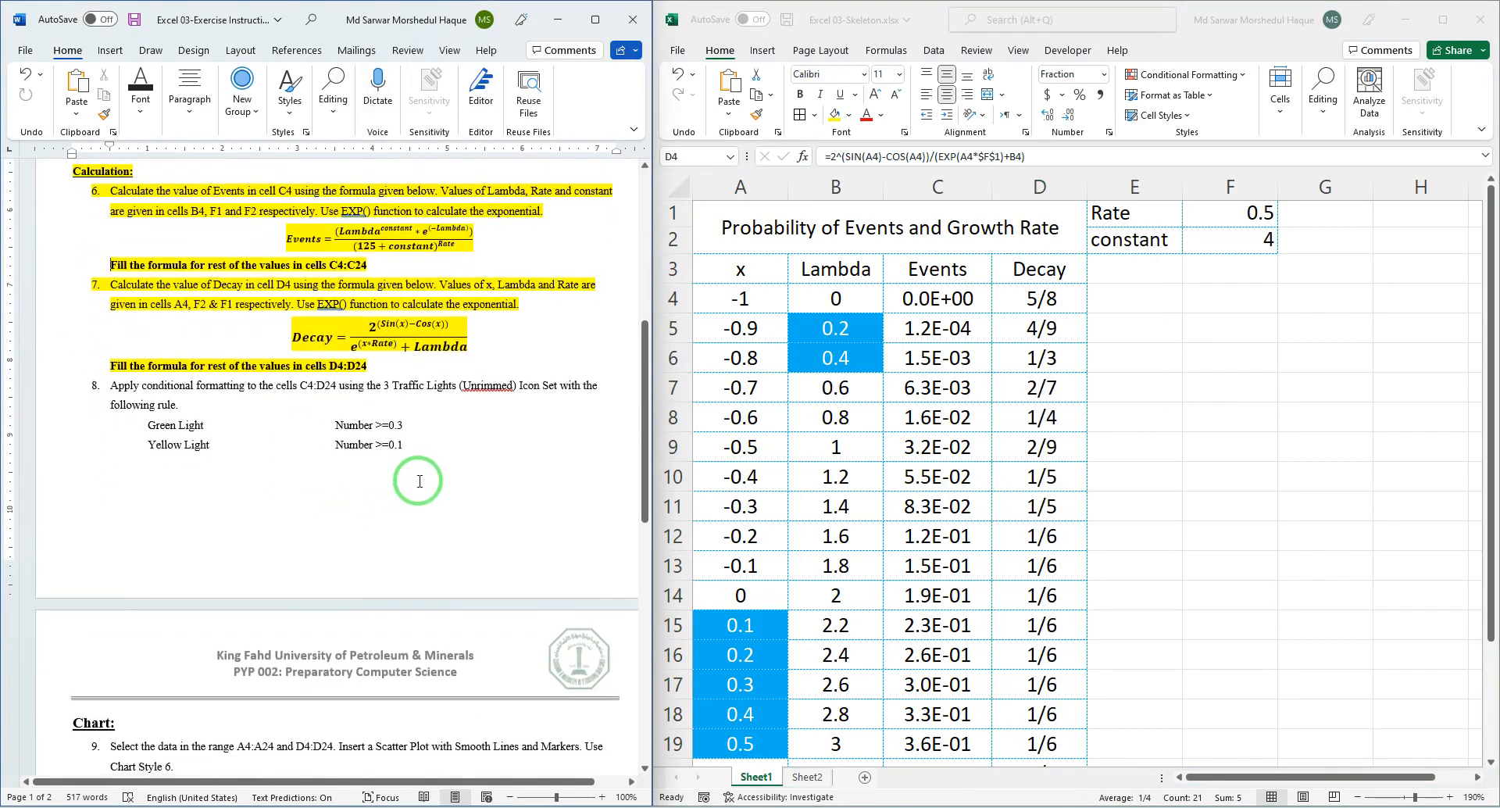
drag(426, 441, 31, 369)
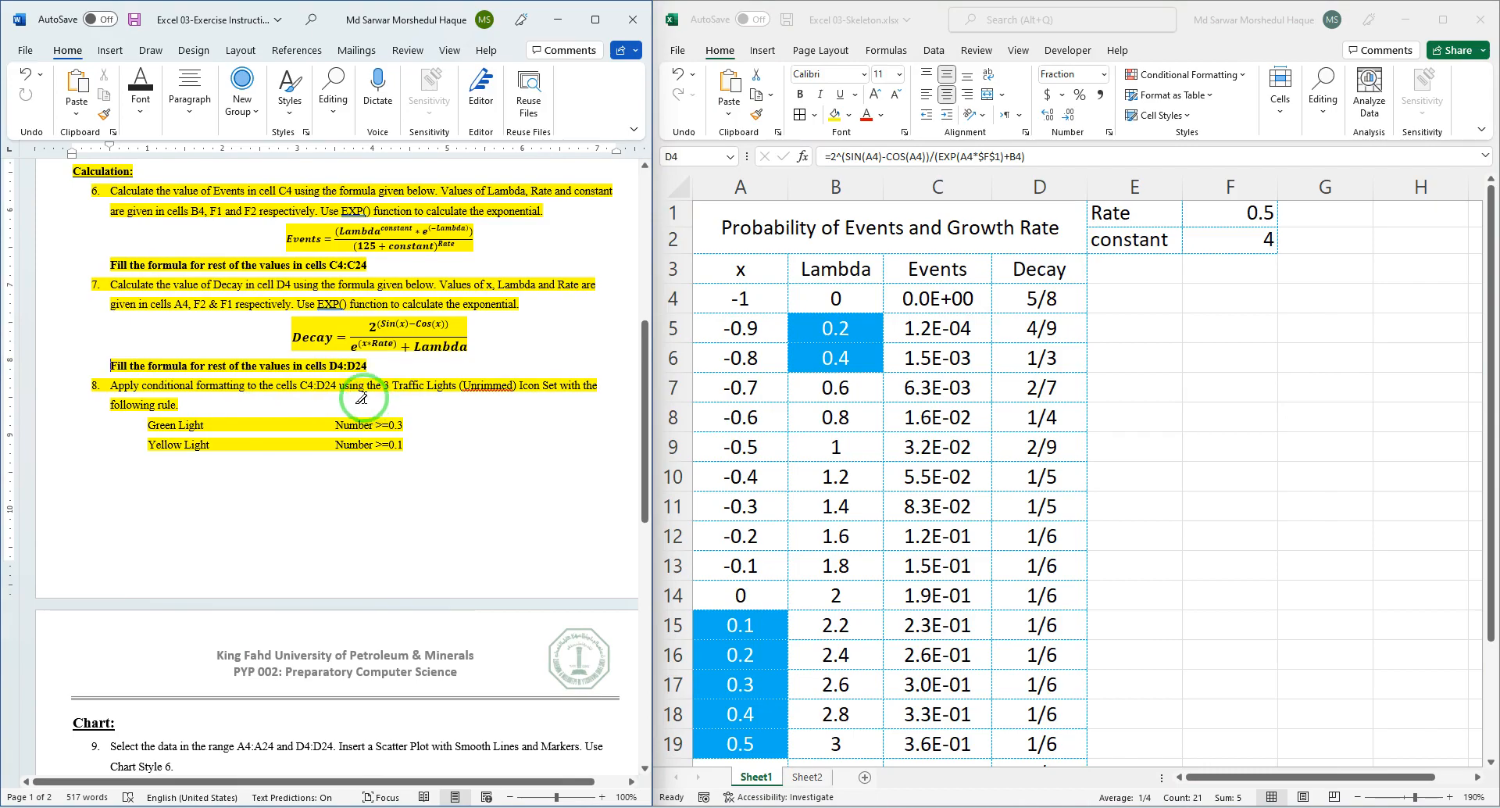
Start a new icon set conditional formatting rule for the Events and Decay values in C4:D24.
click(967, 292)
click(947, 294)
drag(947, 295, 1023, 645)
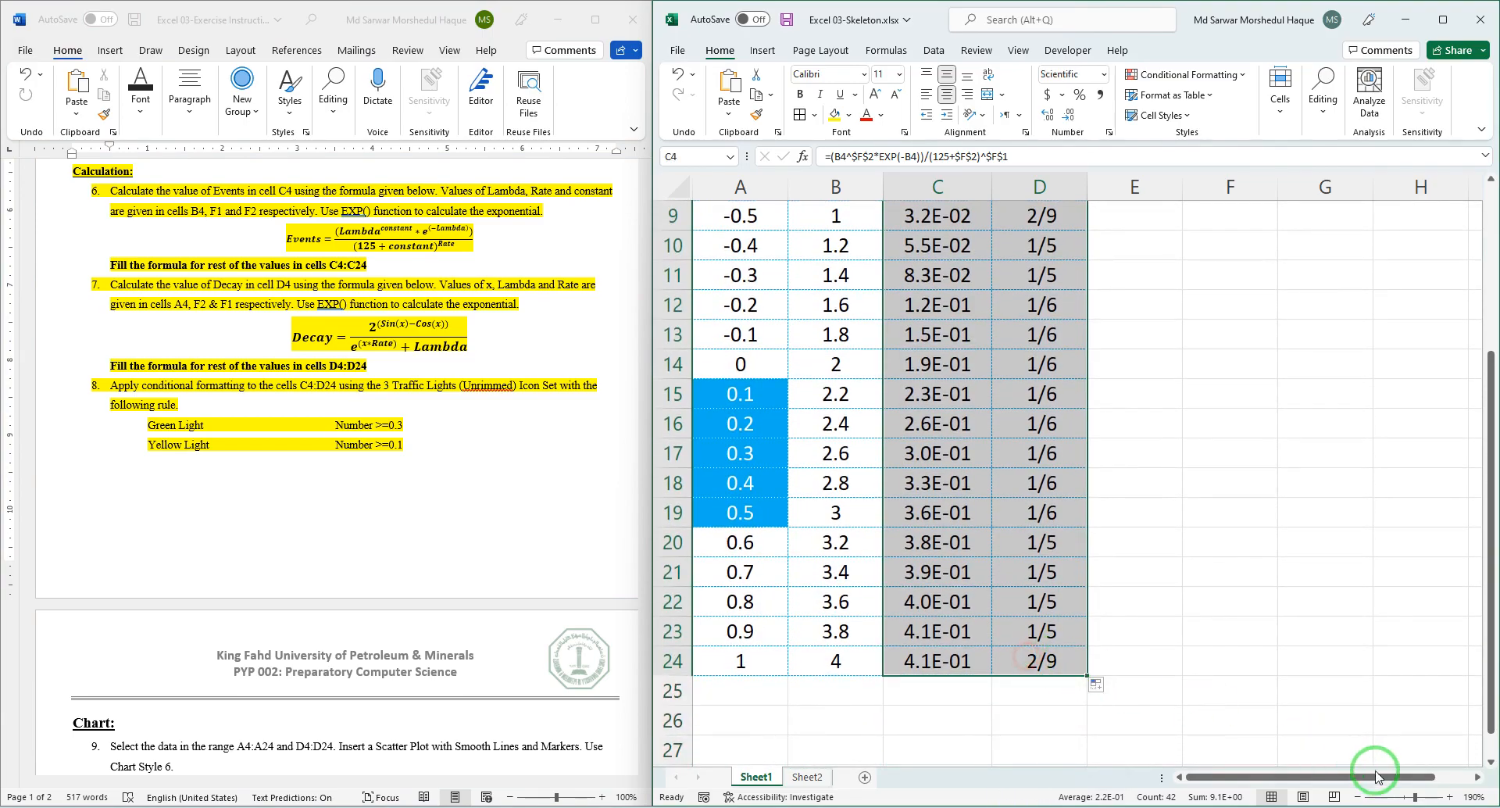
click(1357, 796)
click(1357, 797)
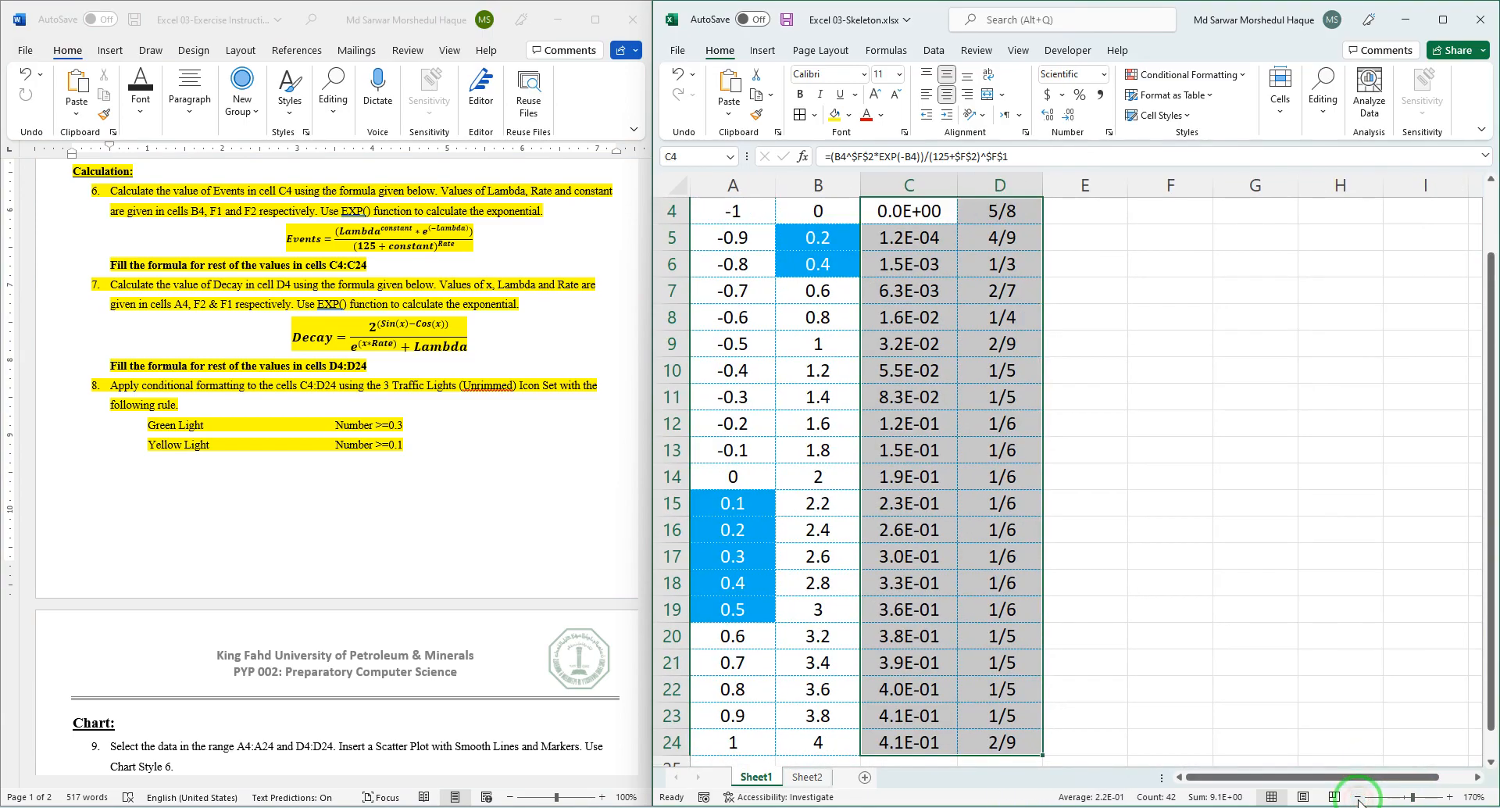
click(1358, 797)
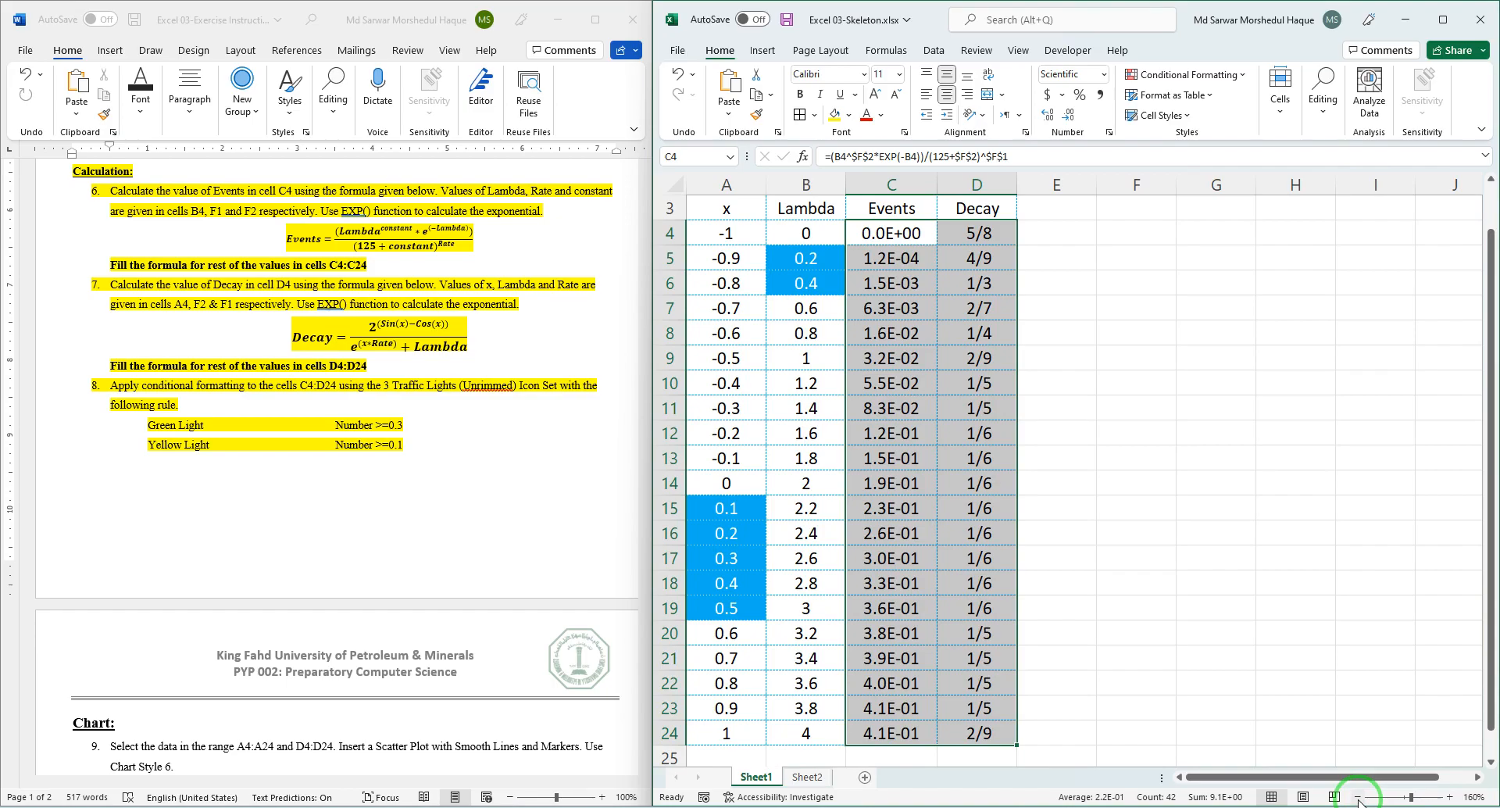
click(1357, 796)
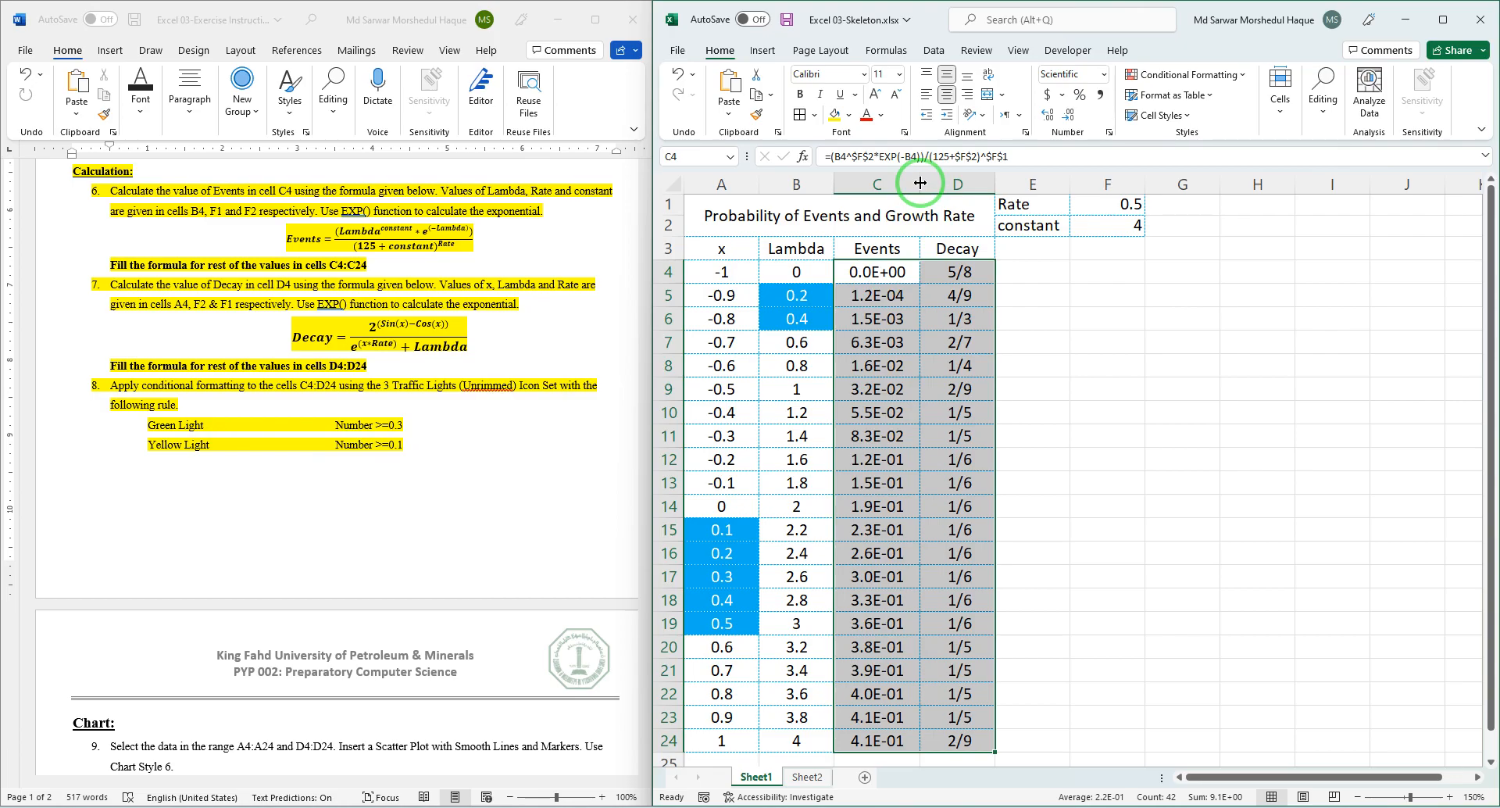
click(1246, 78)
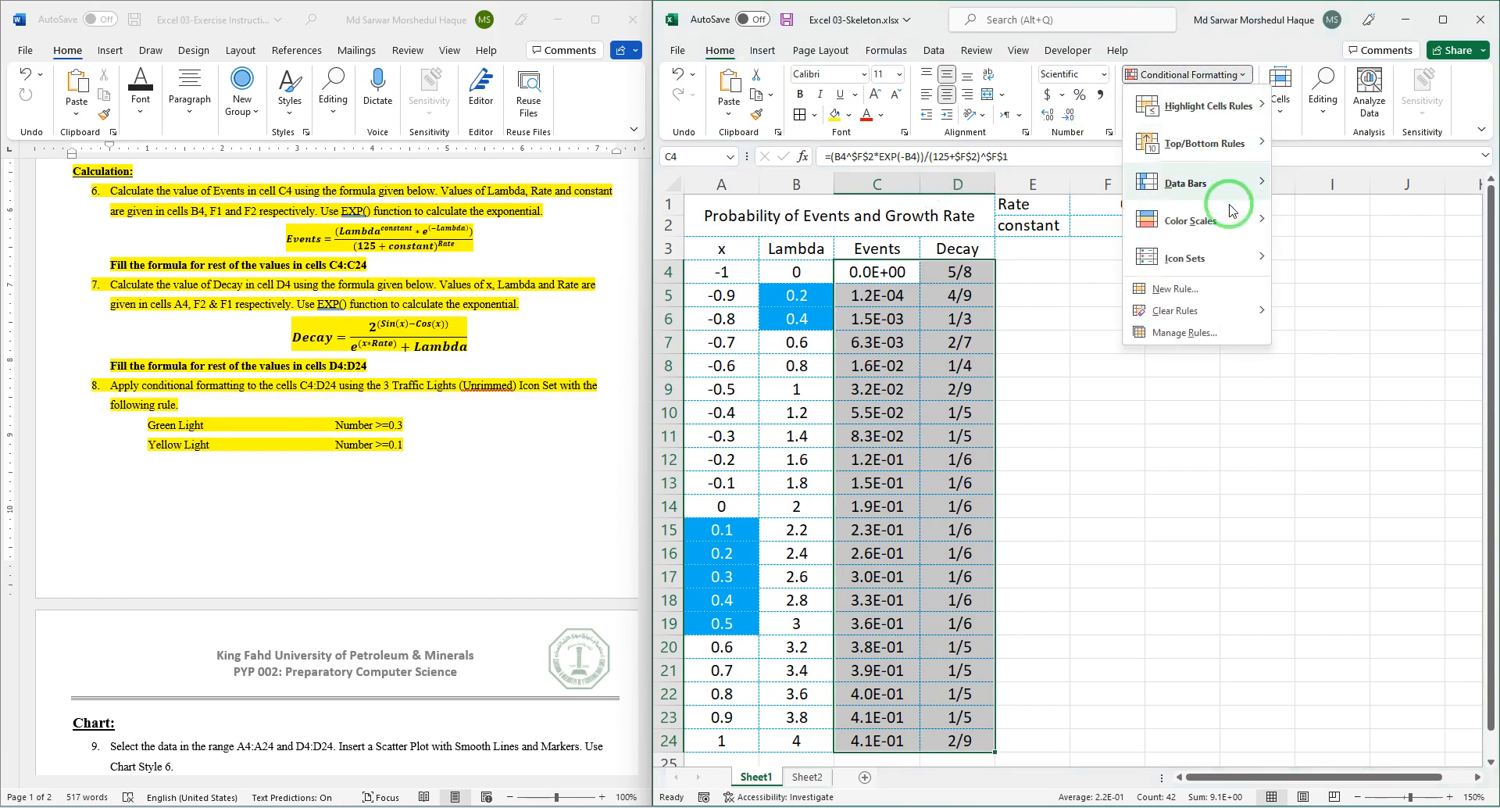
mouse_move(1225, 264)
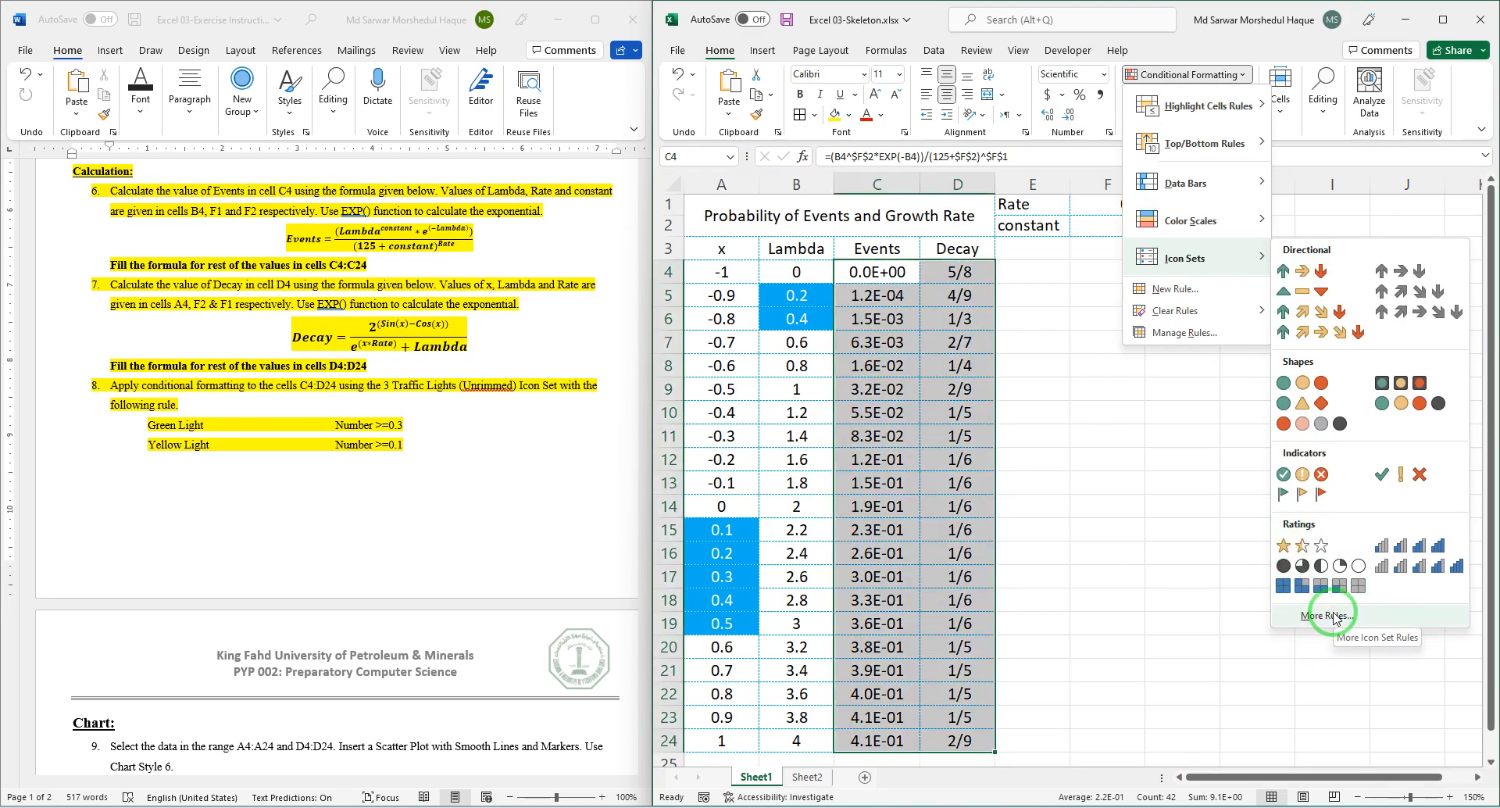
click(1331, 615)
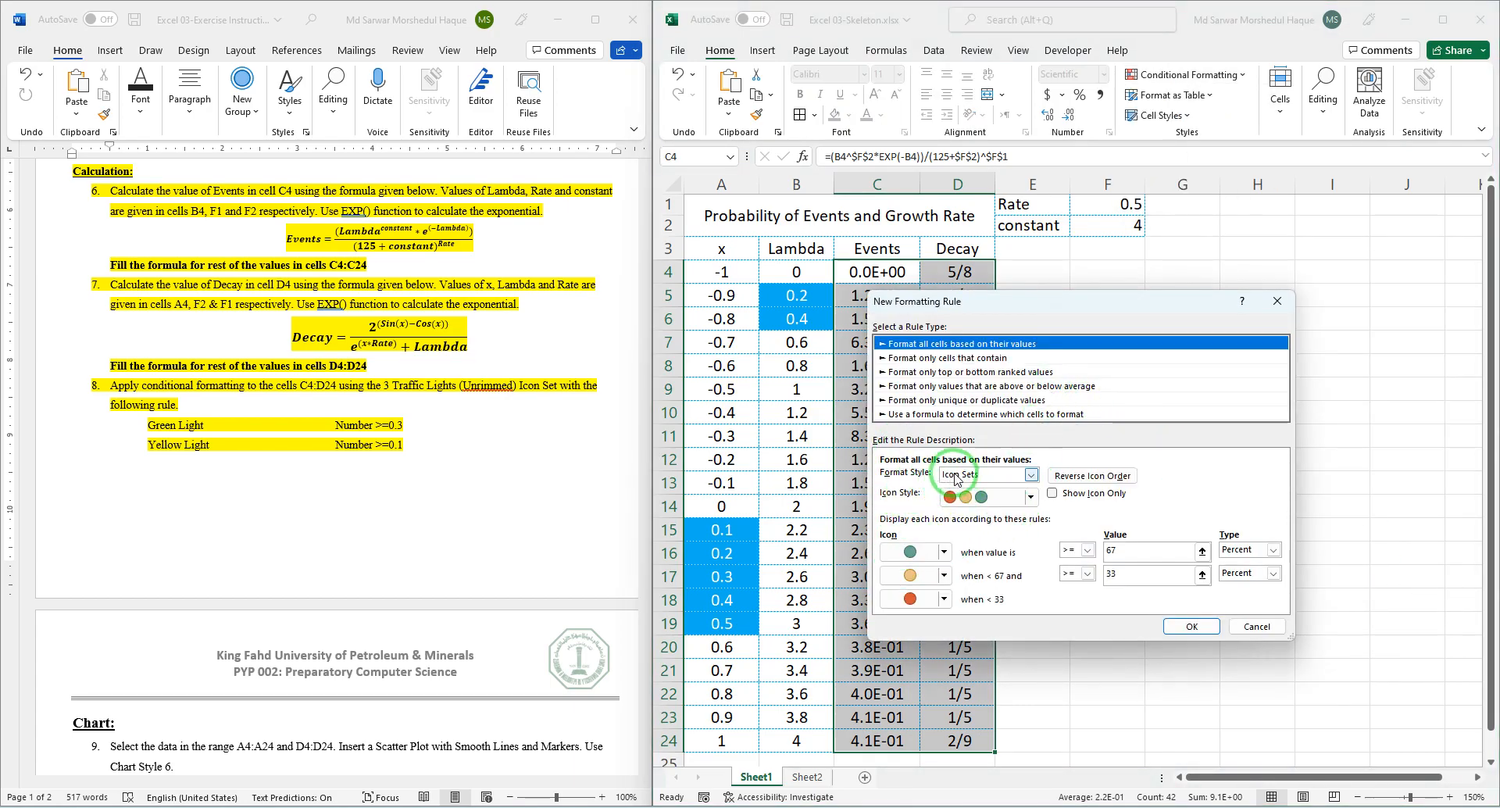
Keep Icon Sets as the rule's format style and choose the 3 Traffic Lights (Unrimmed) icon style.
click(1033, 473)
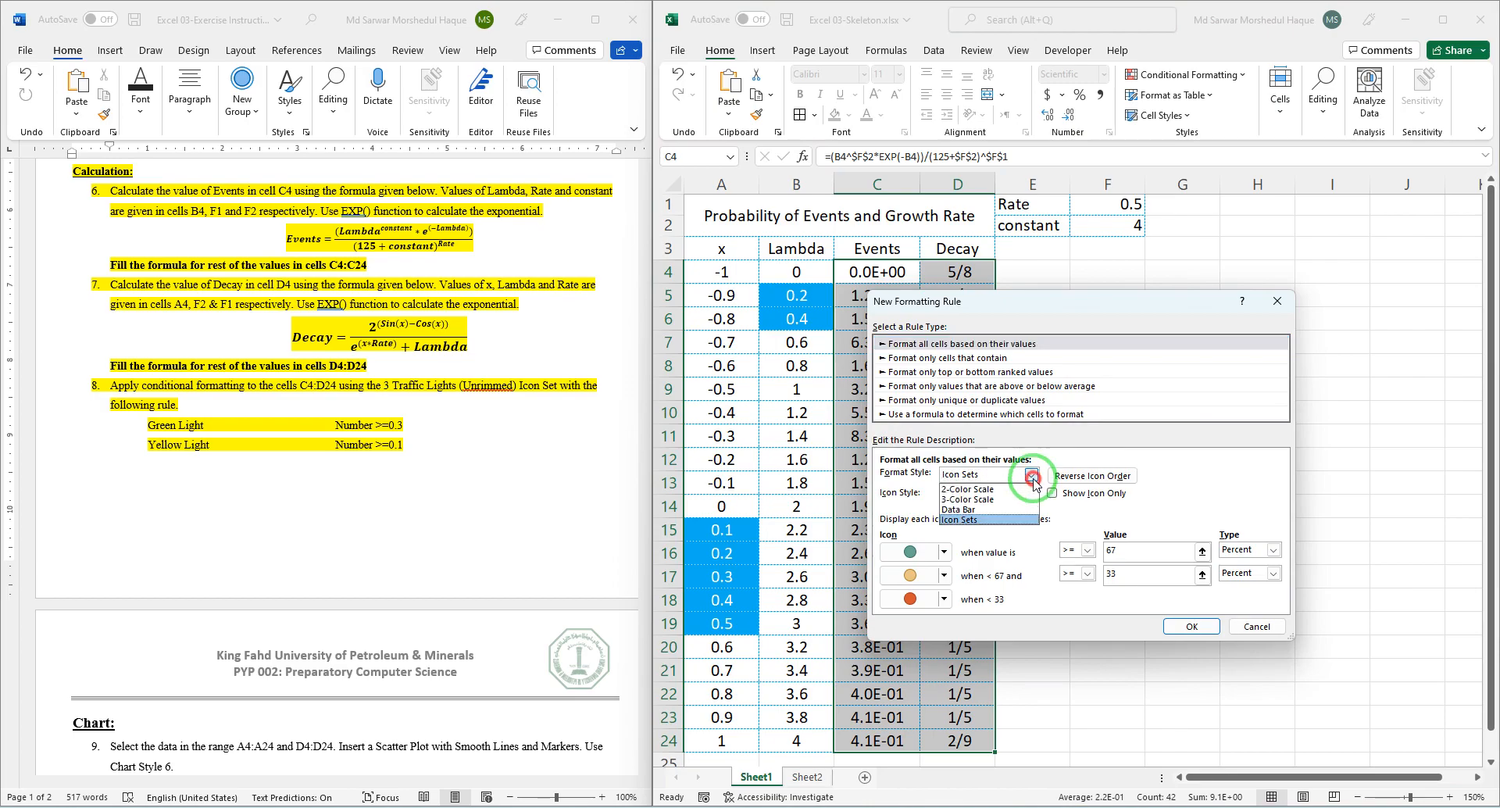
click(1032, 475)
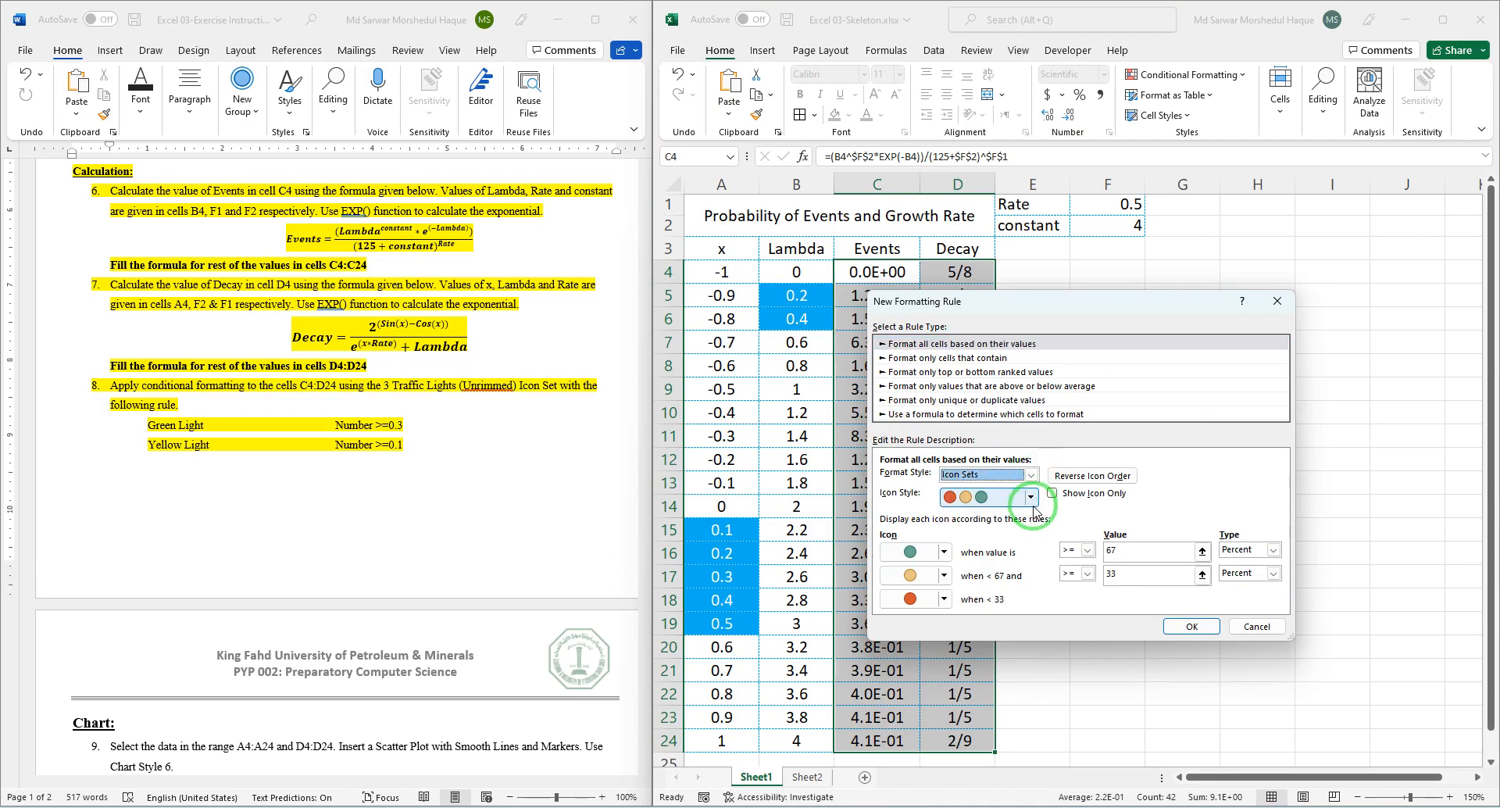
click(1032, 500)
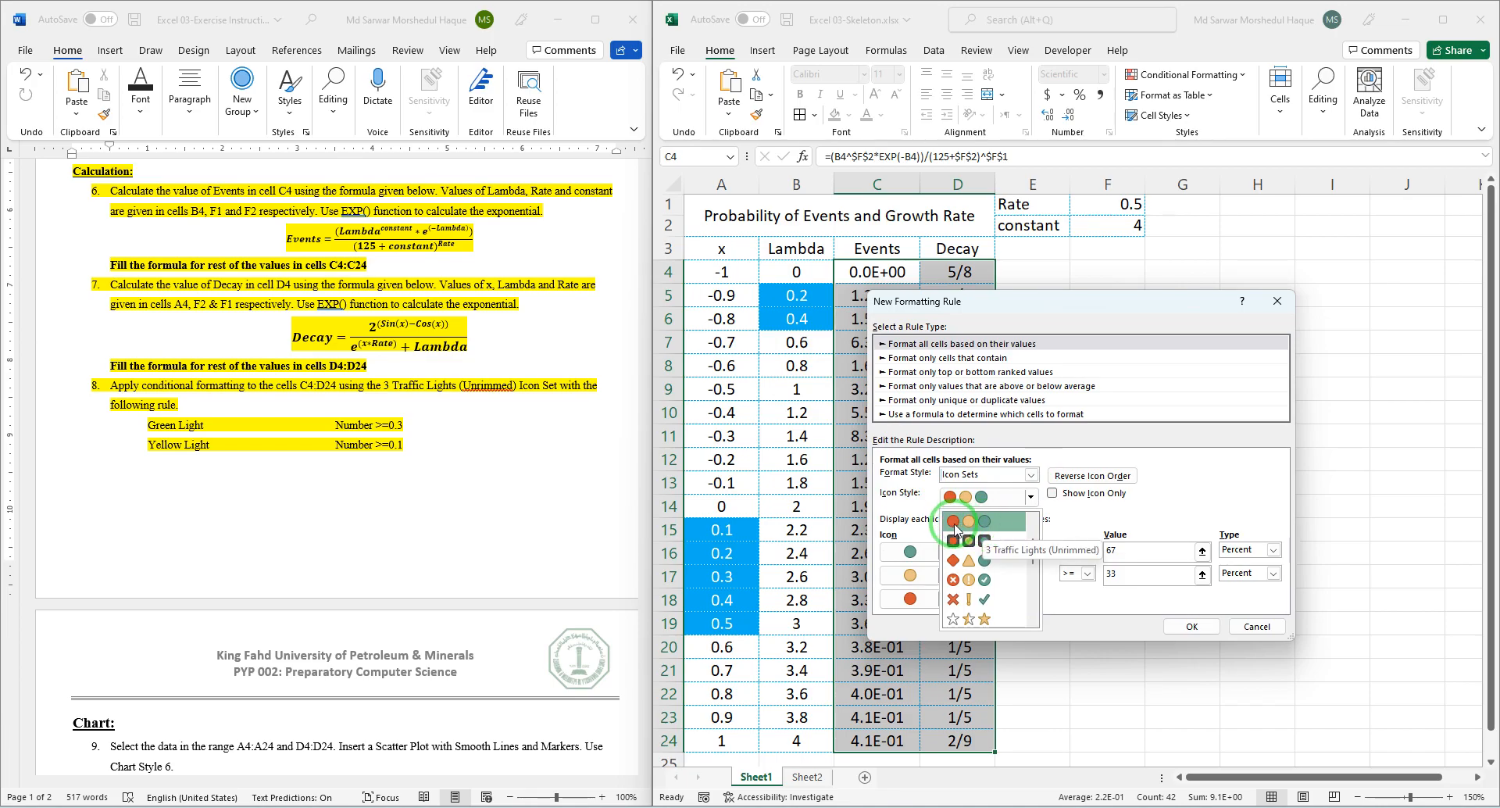
click(958, 525)
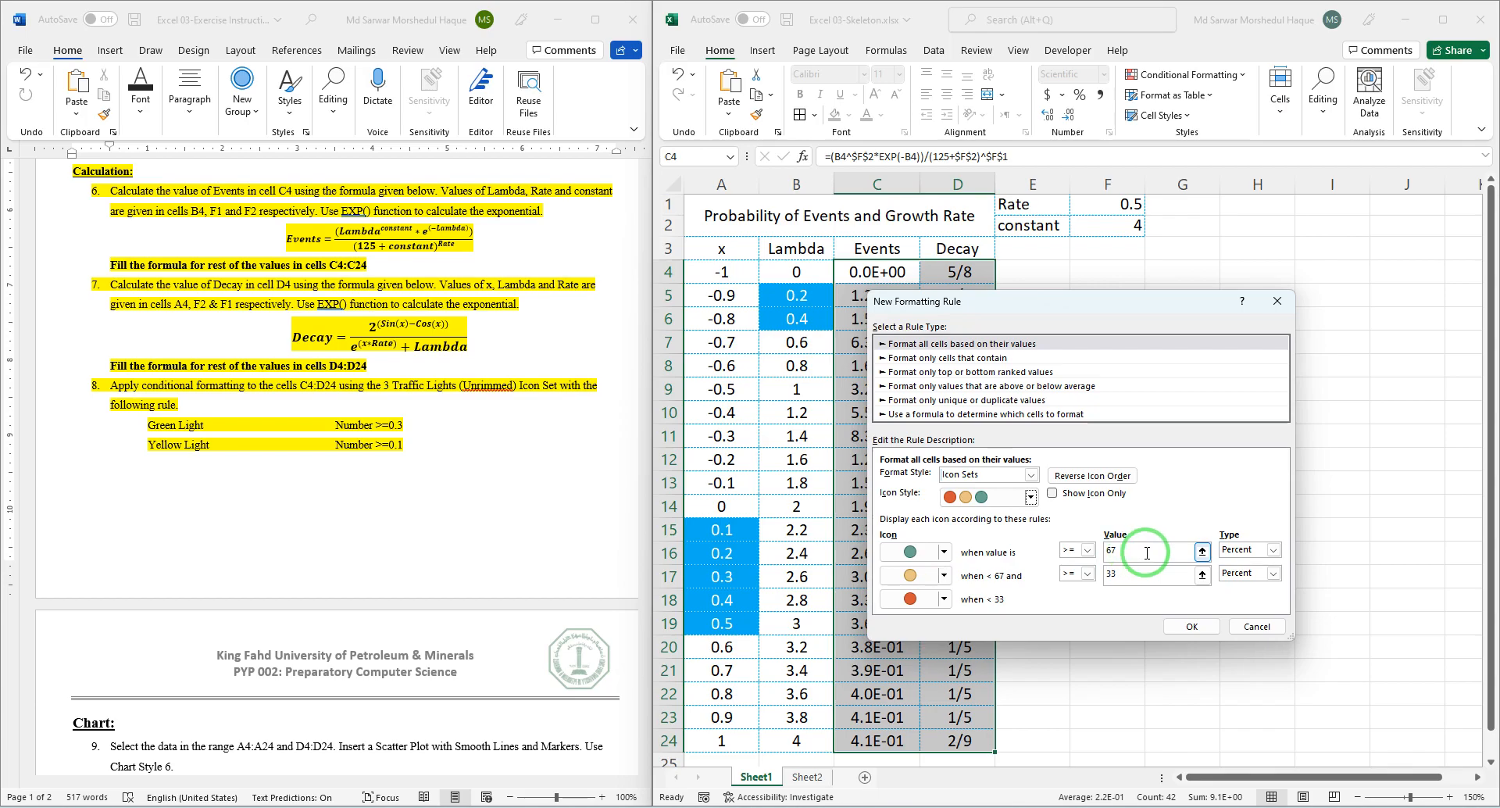
Set the green light to Number >= 0.3 and the yellow light to Number >= 0.1, and apply the rule.
click(1269, 550)
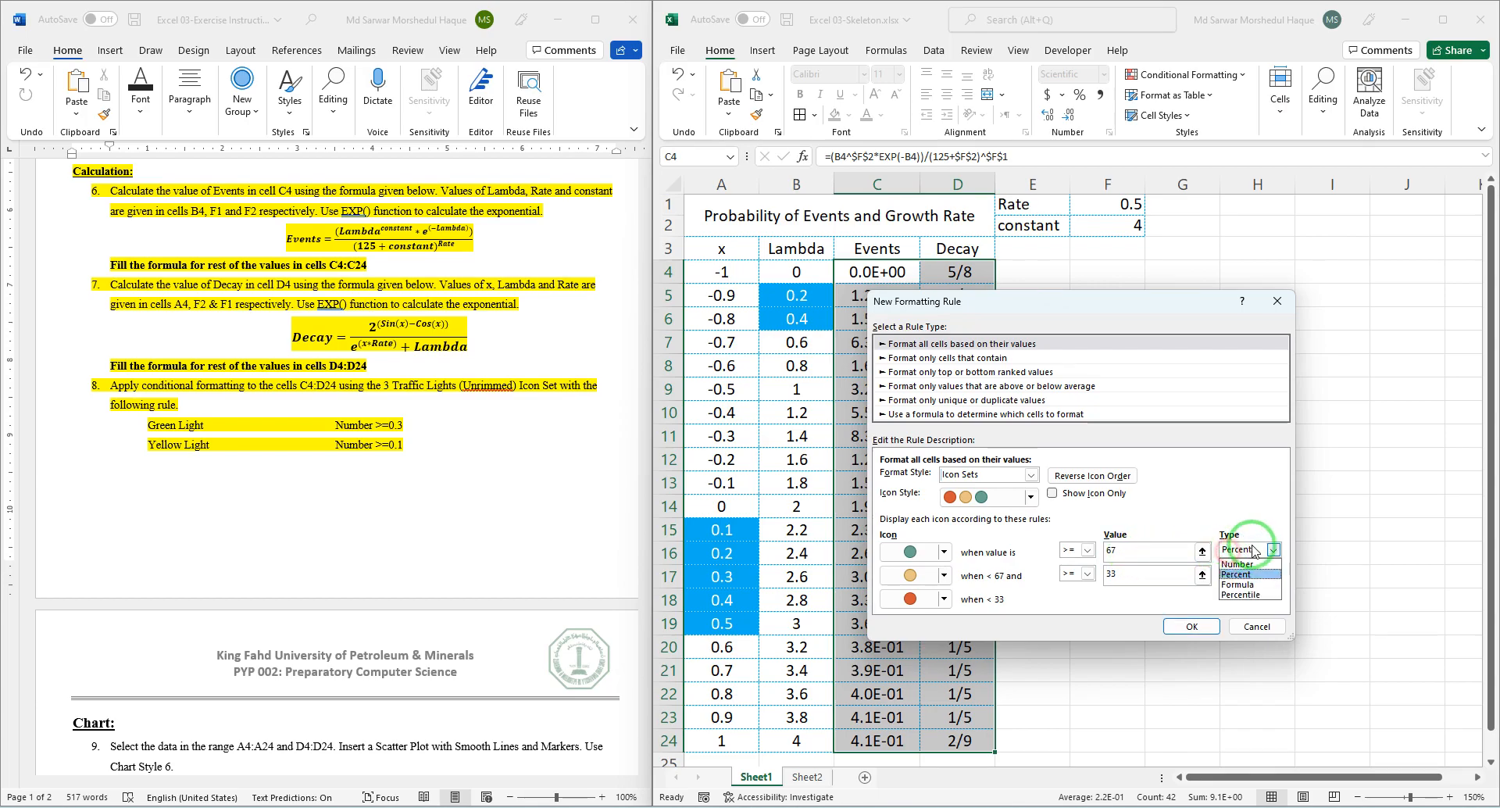
click(1238, 564)
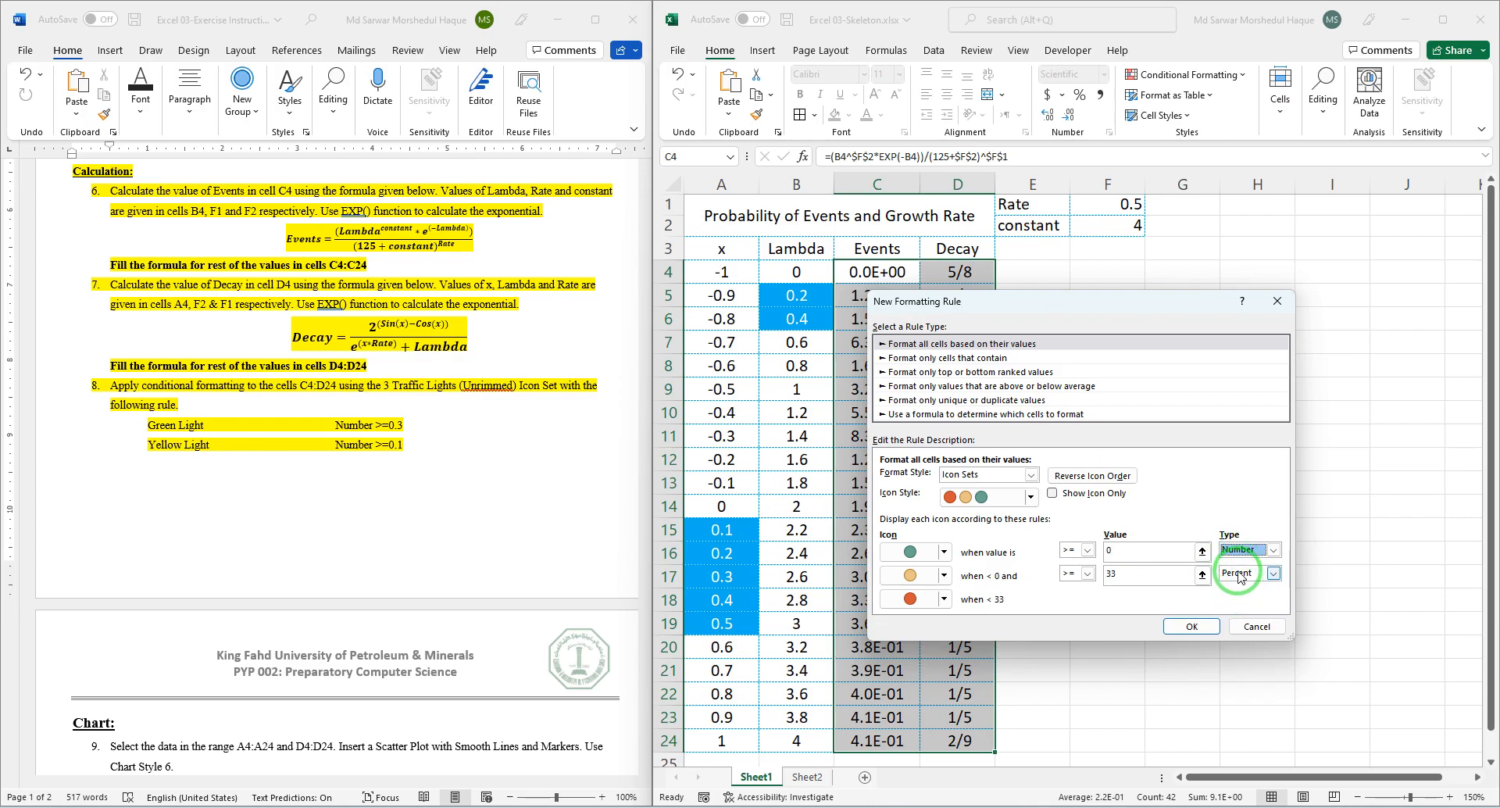
click(1239, 576)
click(1237, 588)
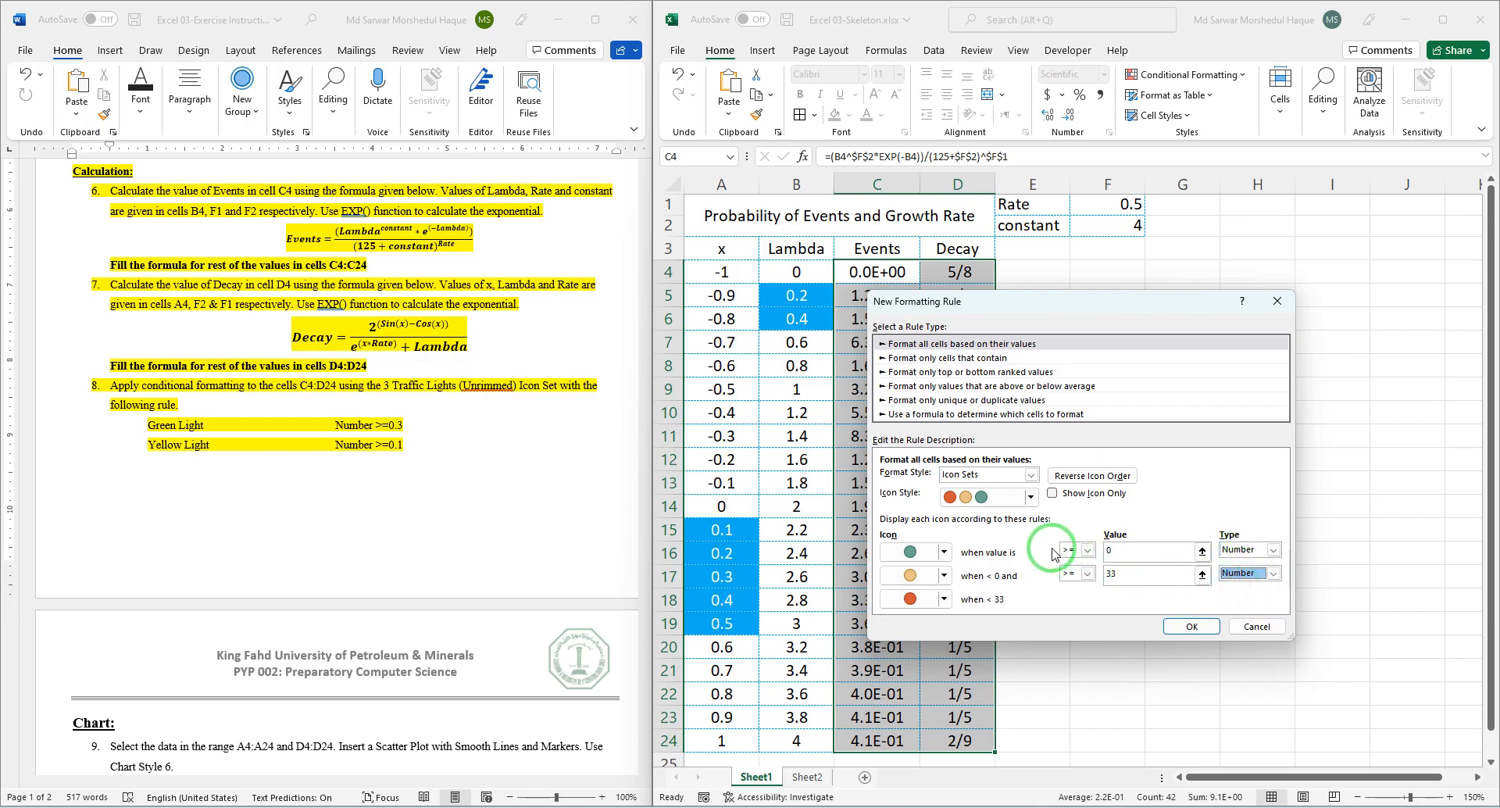
click(1137, 550)
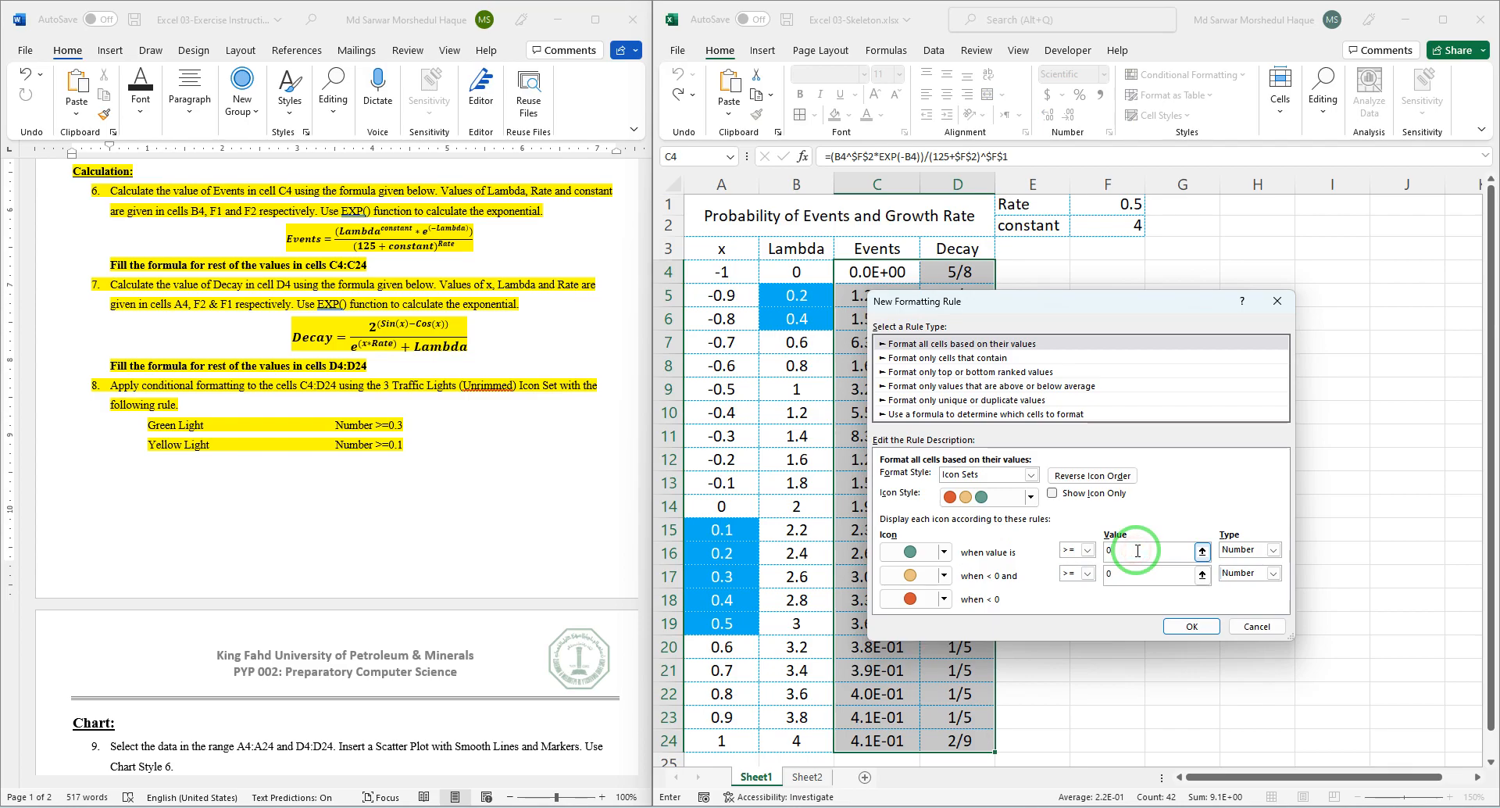
text(.3)
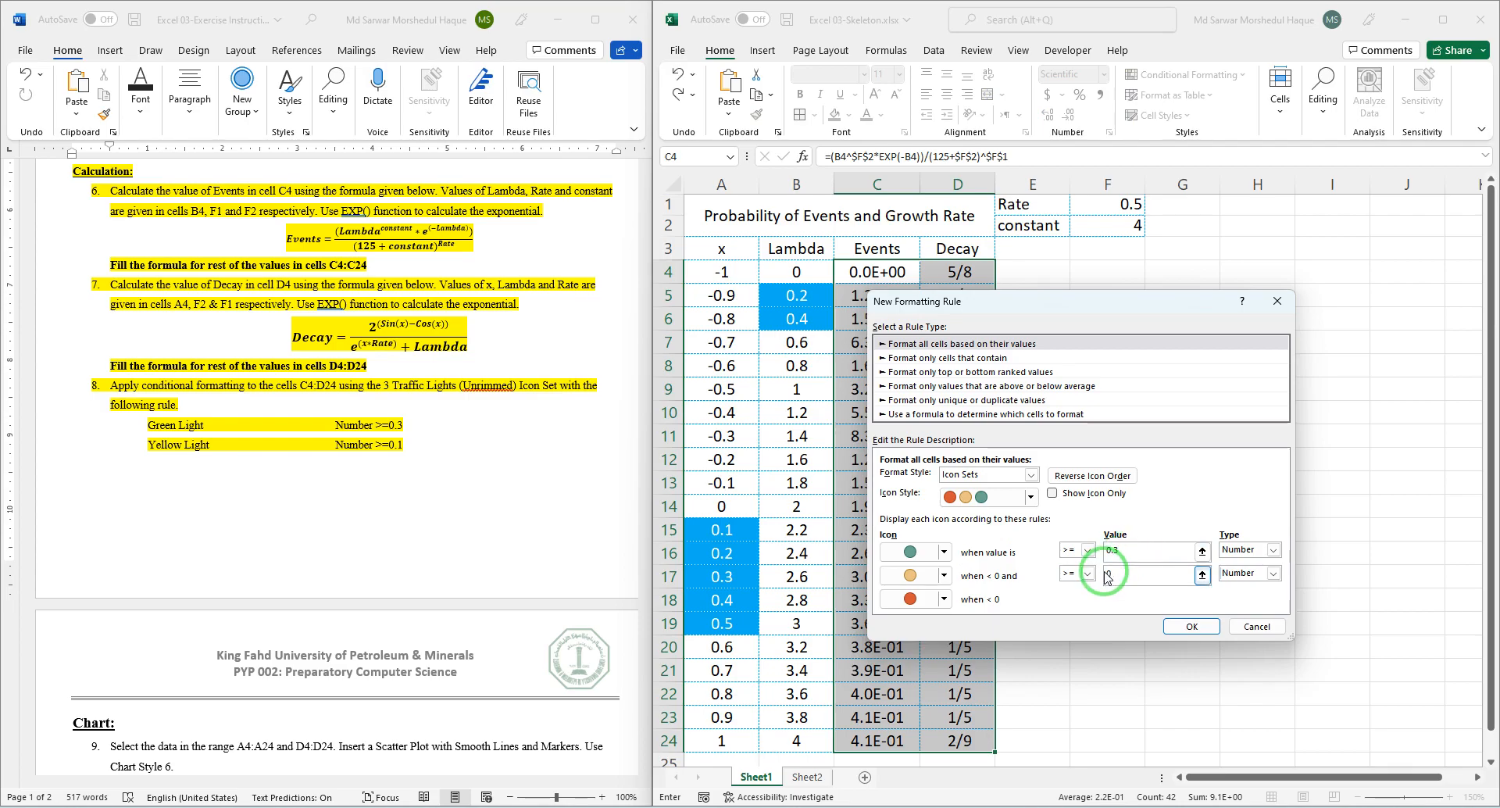
click(1129, 578)
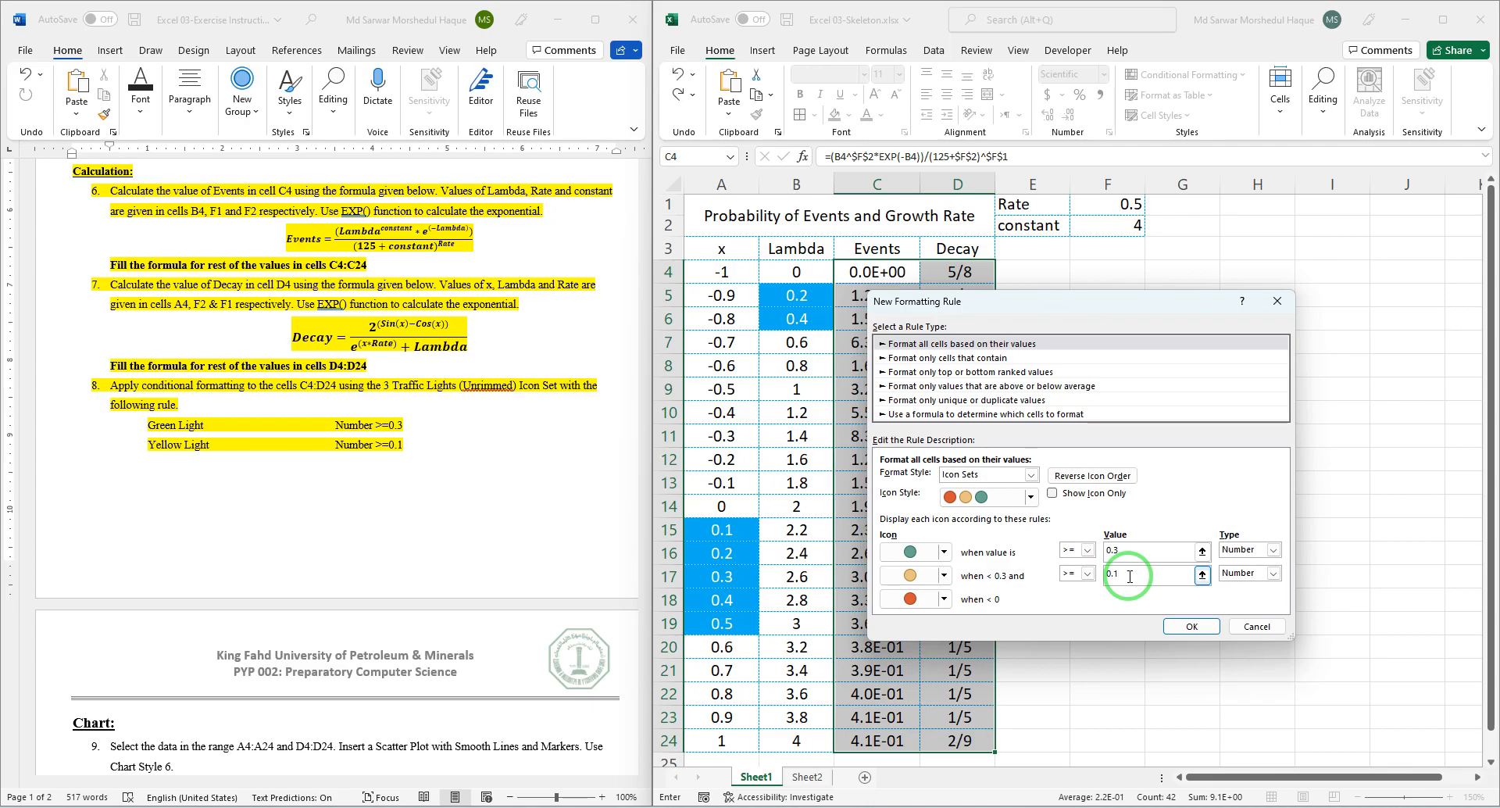
click(1175, 627)
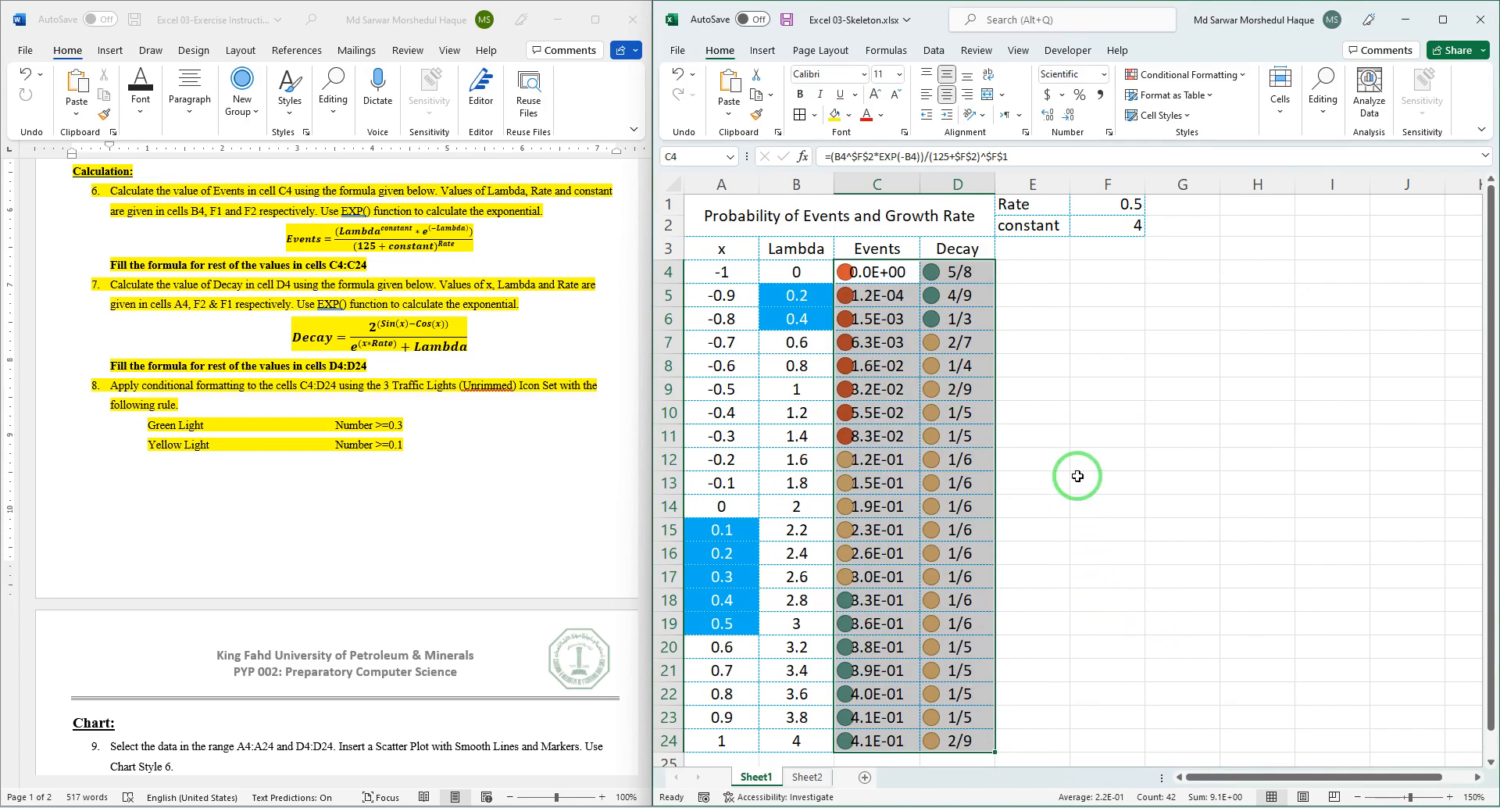
click(1066, 432)
Highlight the Chart heading and instruction 9 about the scatter plot in the Word document.
scroll(413, 544, down, 3)
scroll(412, 544, down, 6)
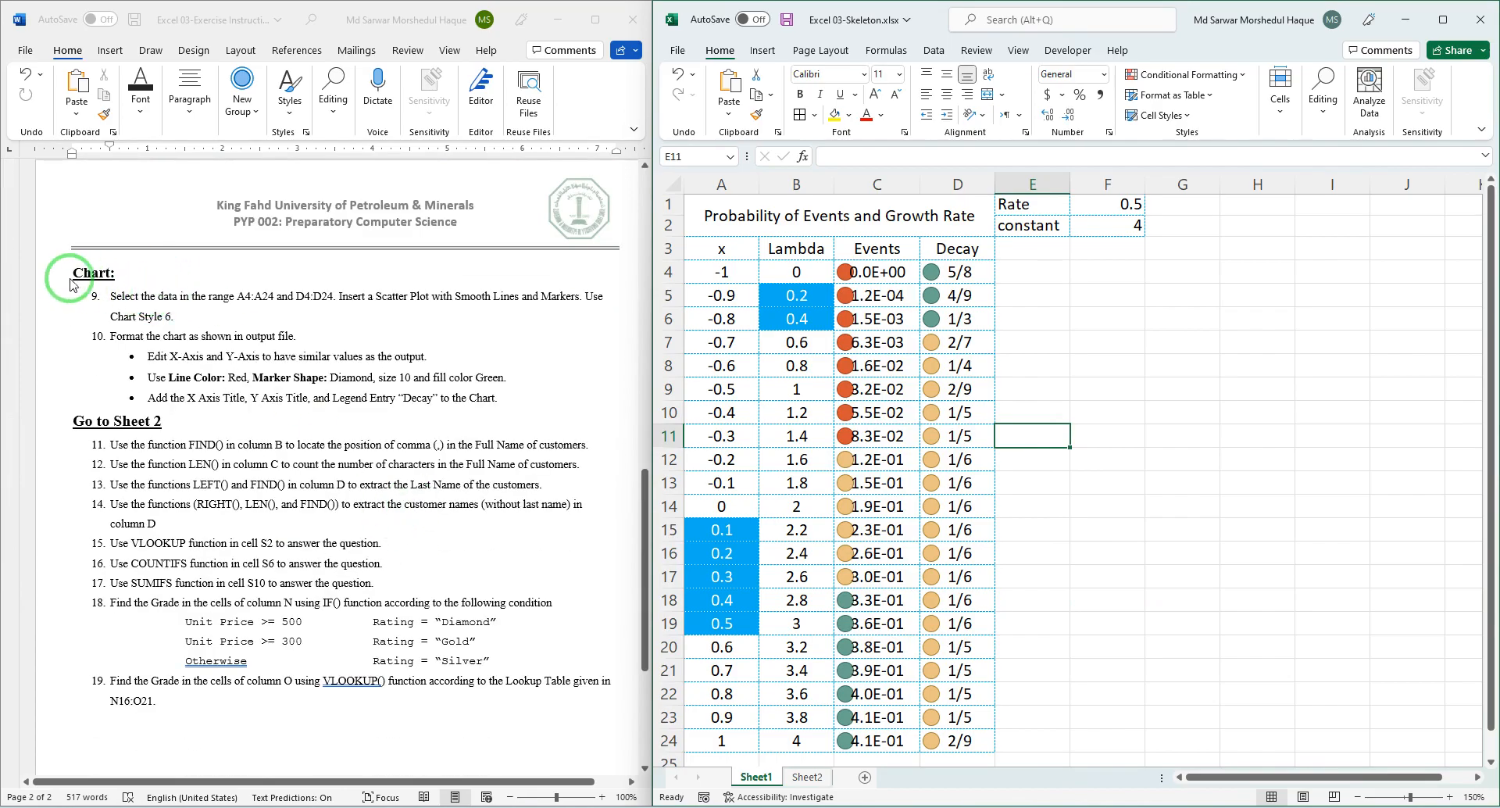
click(110, 288)
drag(178, 316, 86, 274)
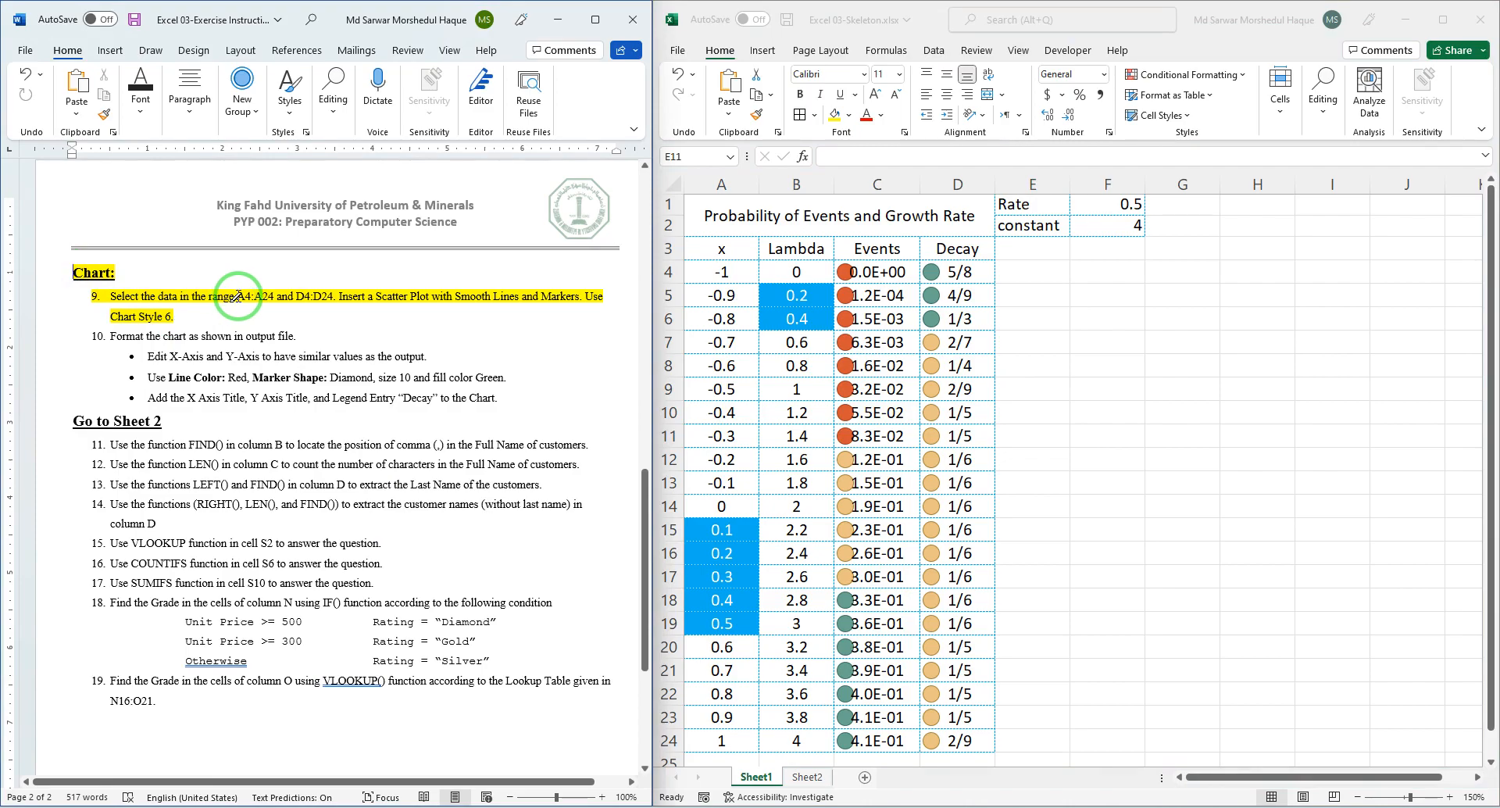
Select A4:A24 together with D4:D24 in Excel and open the complete list of chart types for insertion.
click(737, 268)
drag(738, 268, 726, 742)
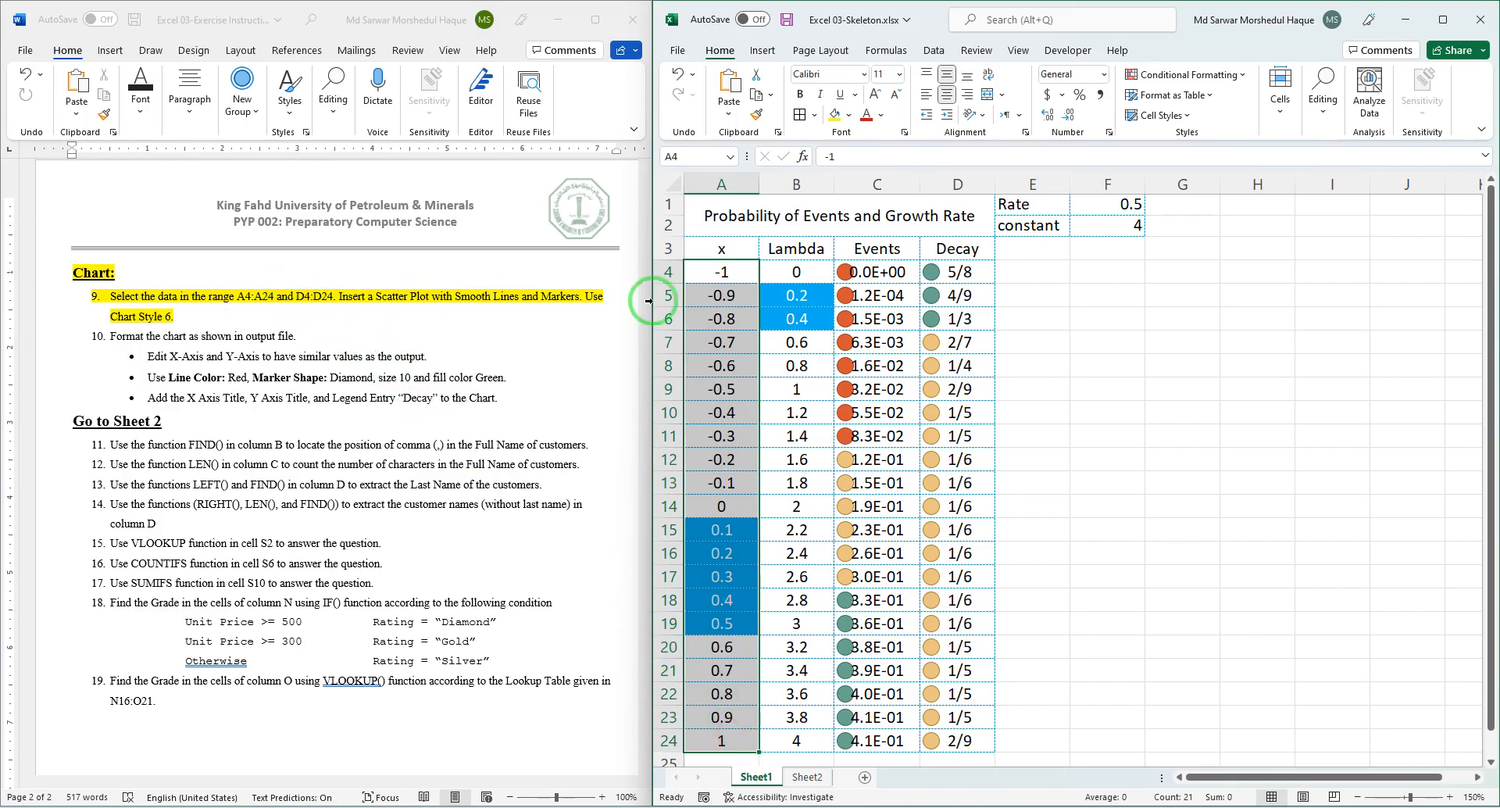
drag(967, 272, 982, 752)
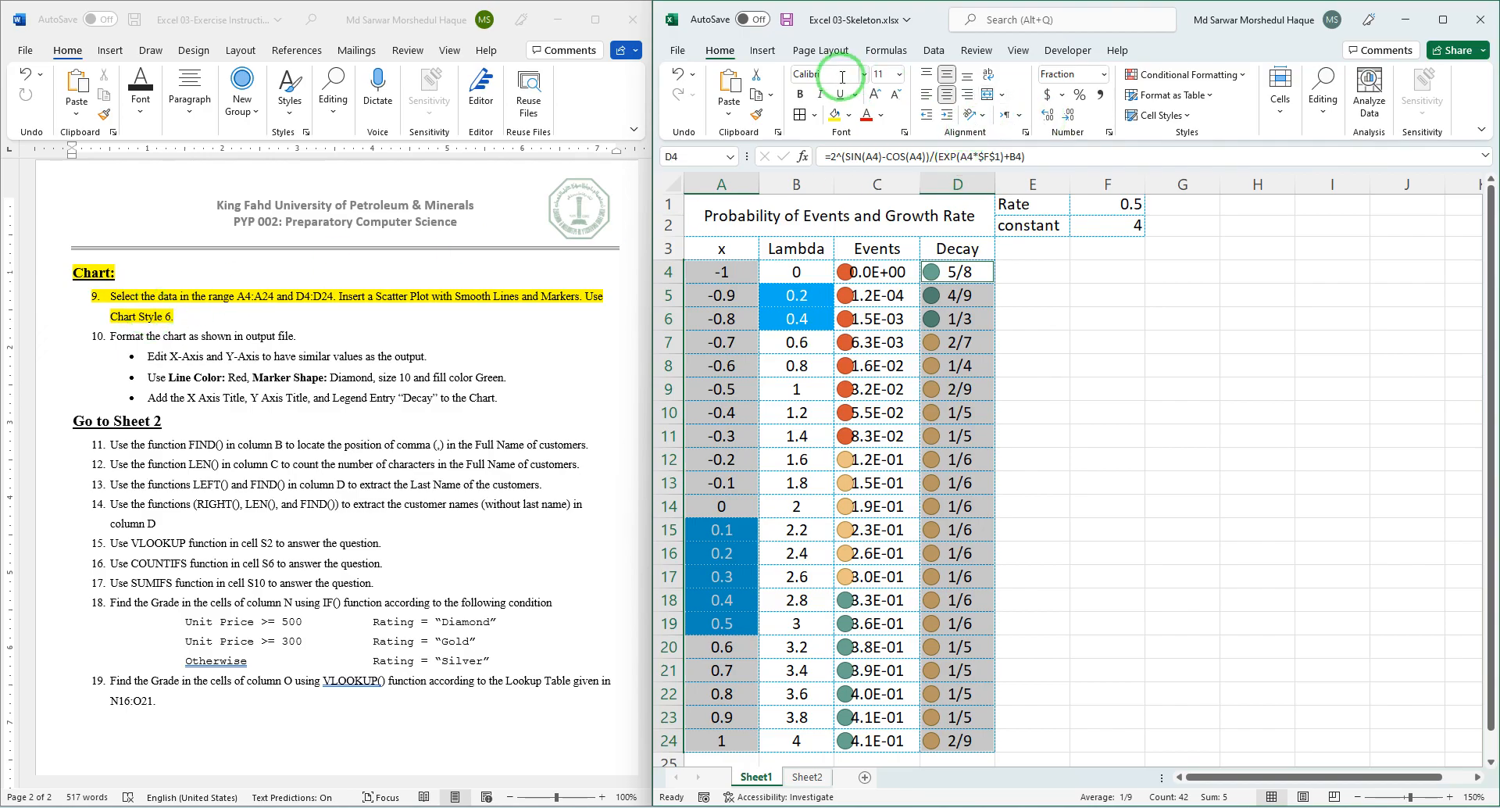
click(777, 54)
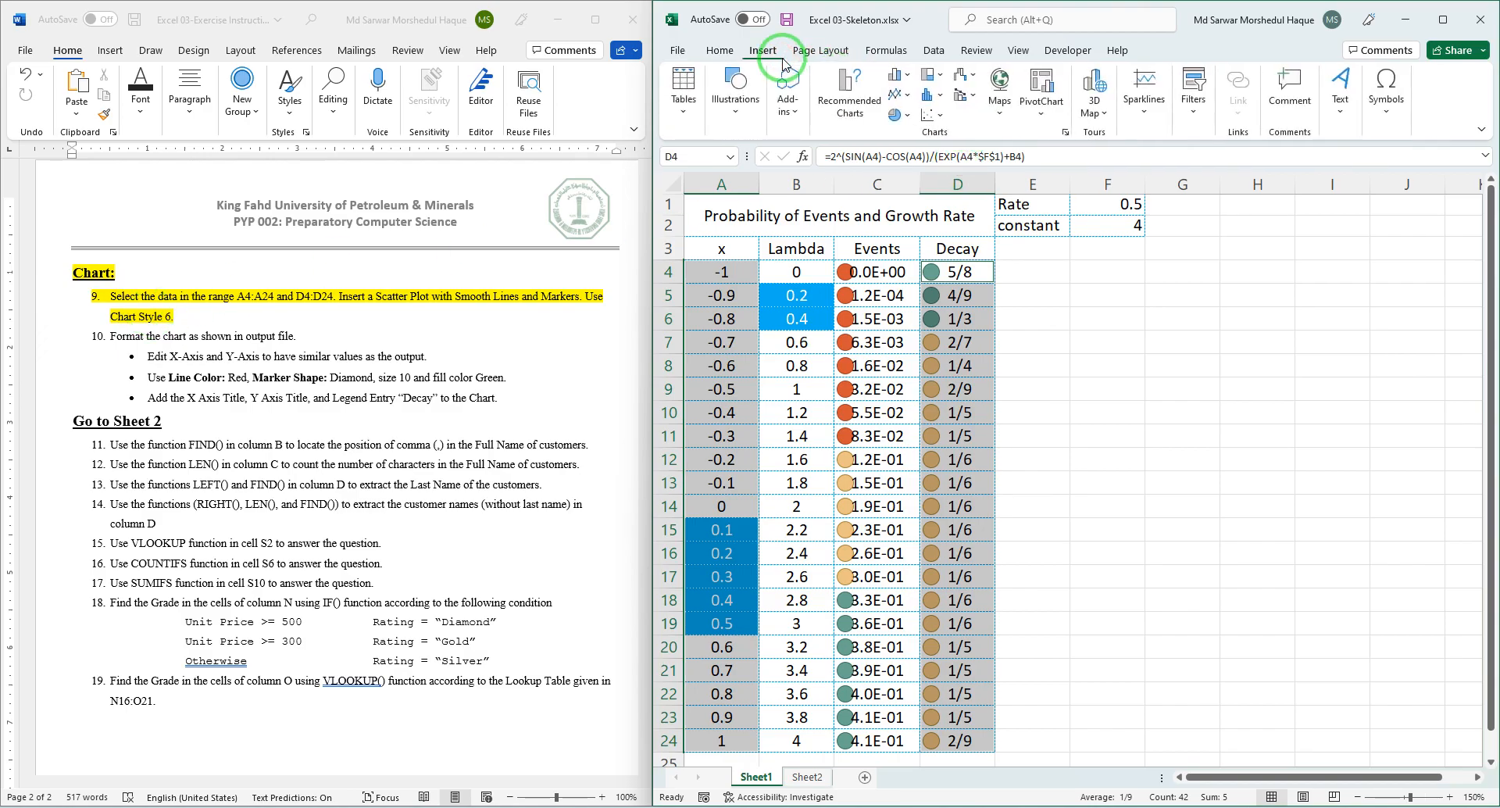
click(1064, 137)
drag(1045, 178, 1102, 290)
click(998, 307)
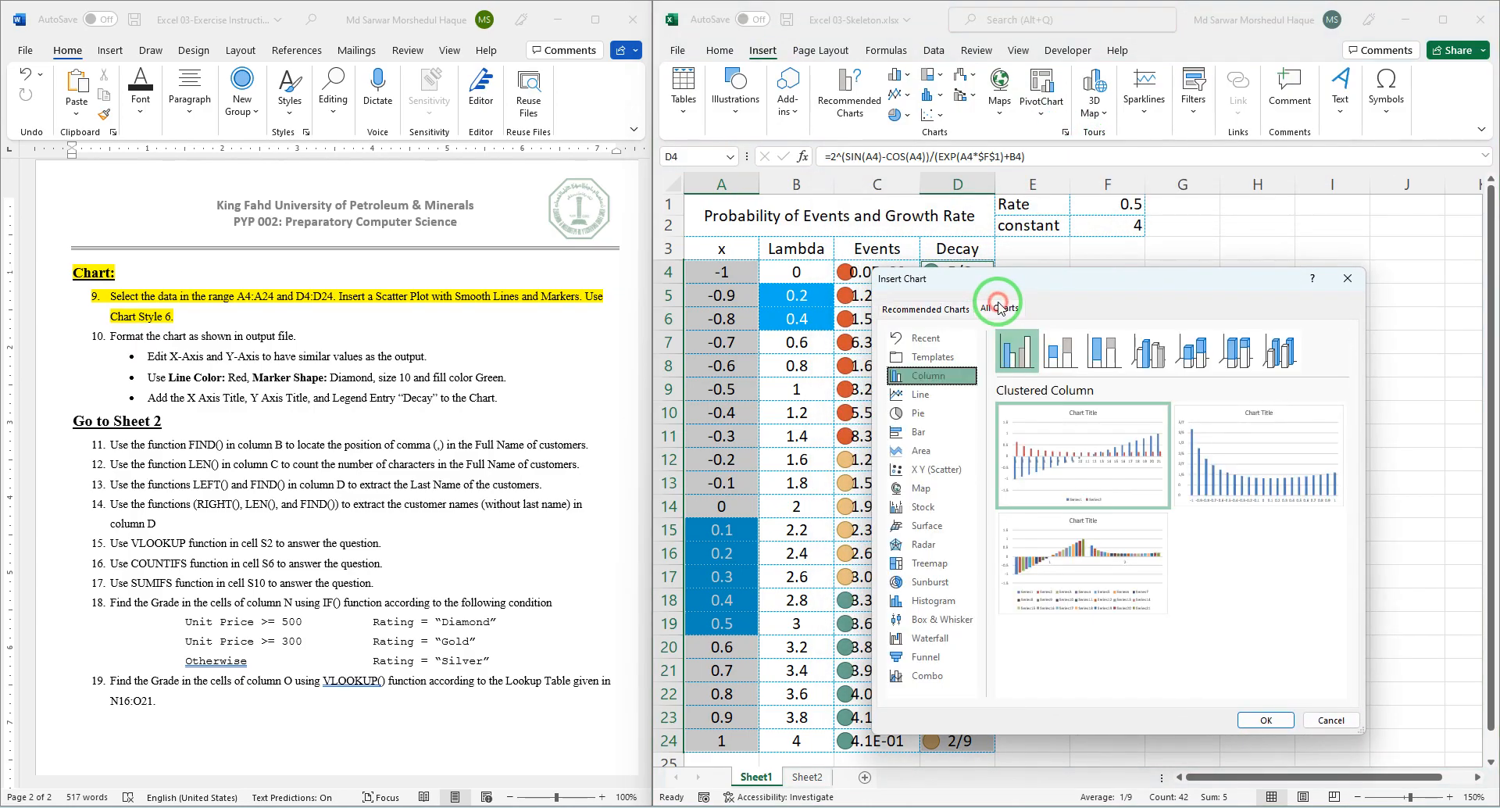
Choose the X Y Scatter subtype Scatter with Smooth Lines and Markers for the new chart.
click(937, 471)
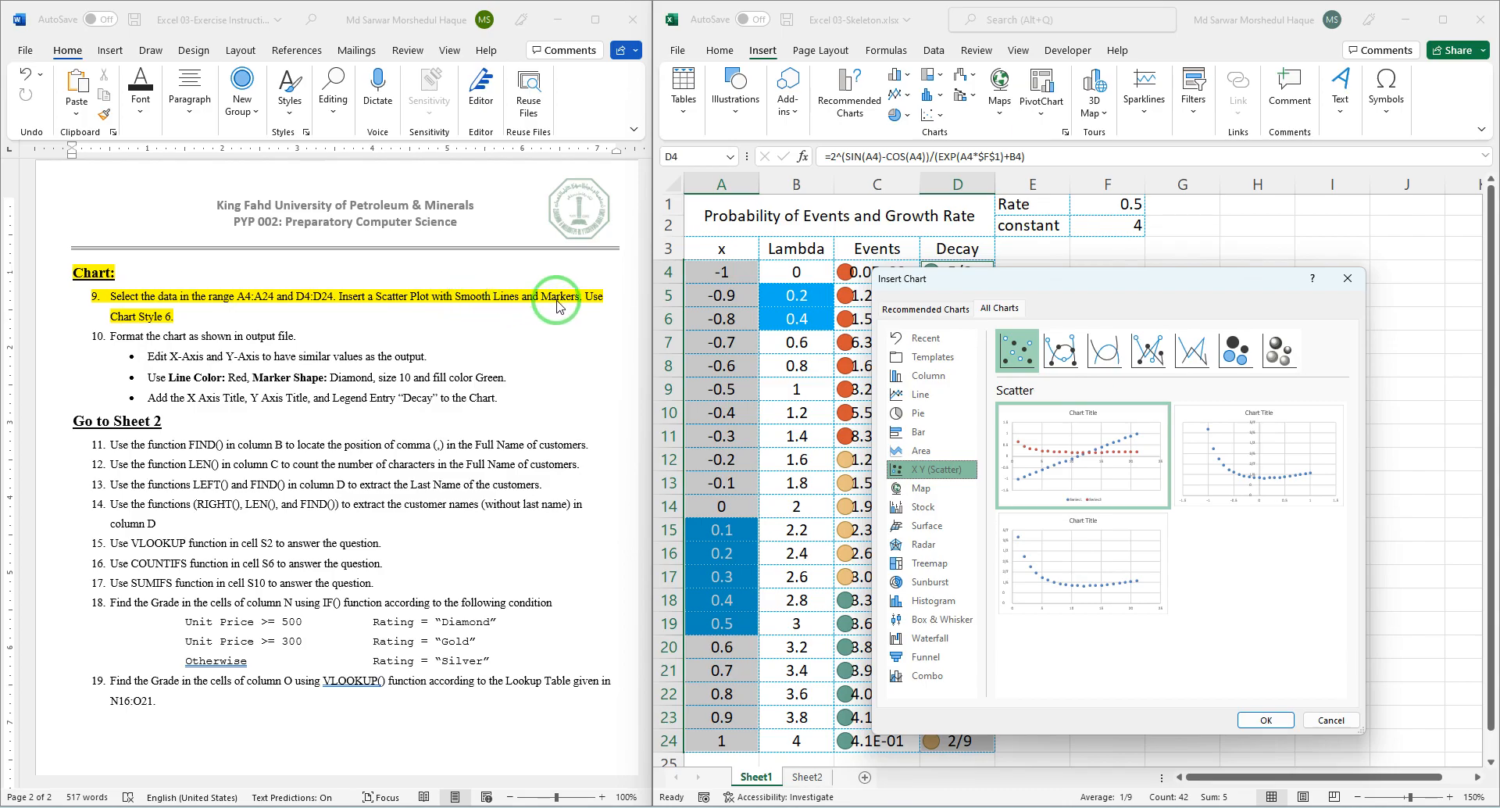
click(1060, 353)
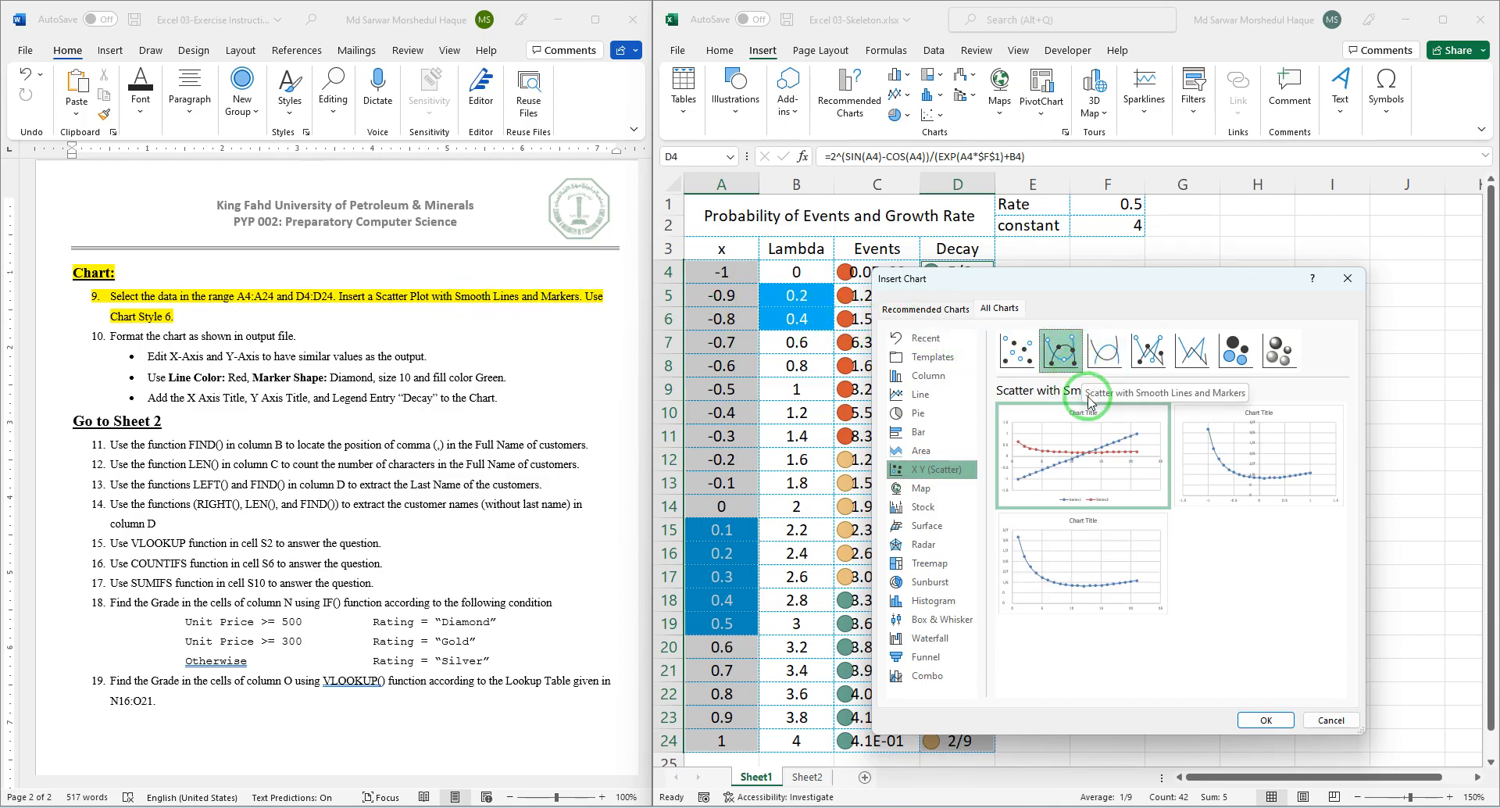
click(1104, 354)
click(1148, 355)
click(1221, 354)
click(1071, 358)
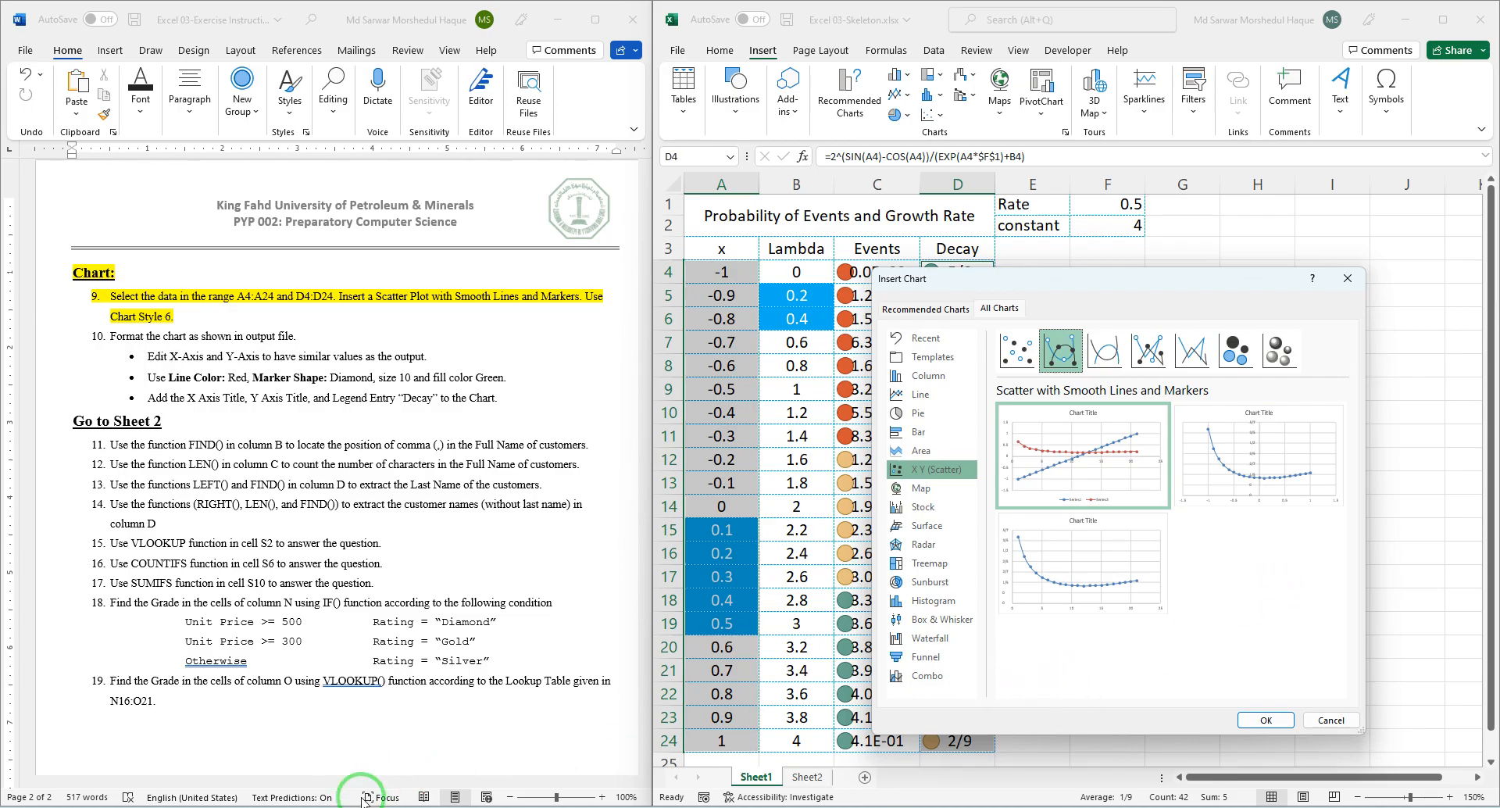
Switch to Excel 03-Output.pdf and widen its window to examine the whole target chart.
click(310, 807)
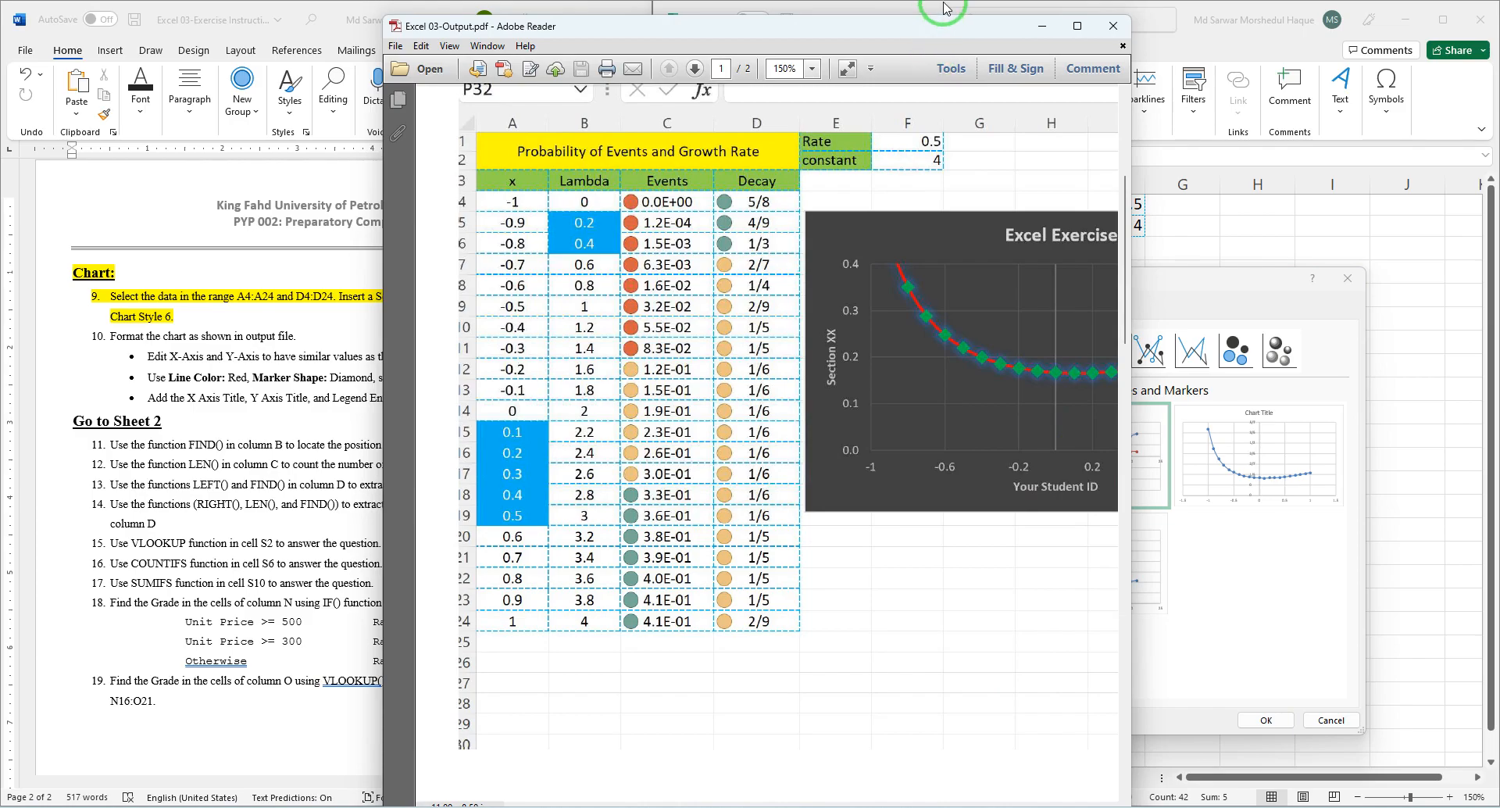
drag(931, 17, 833, 70)
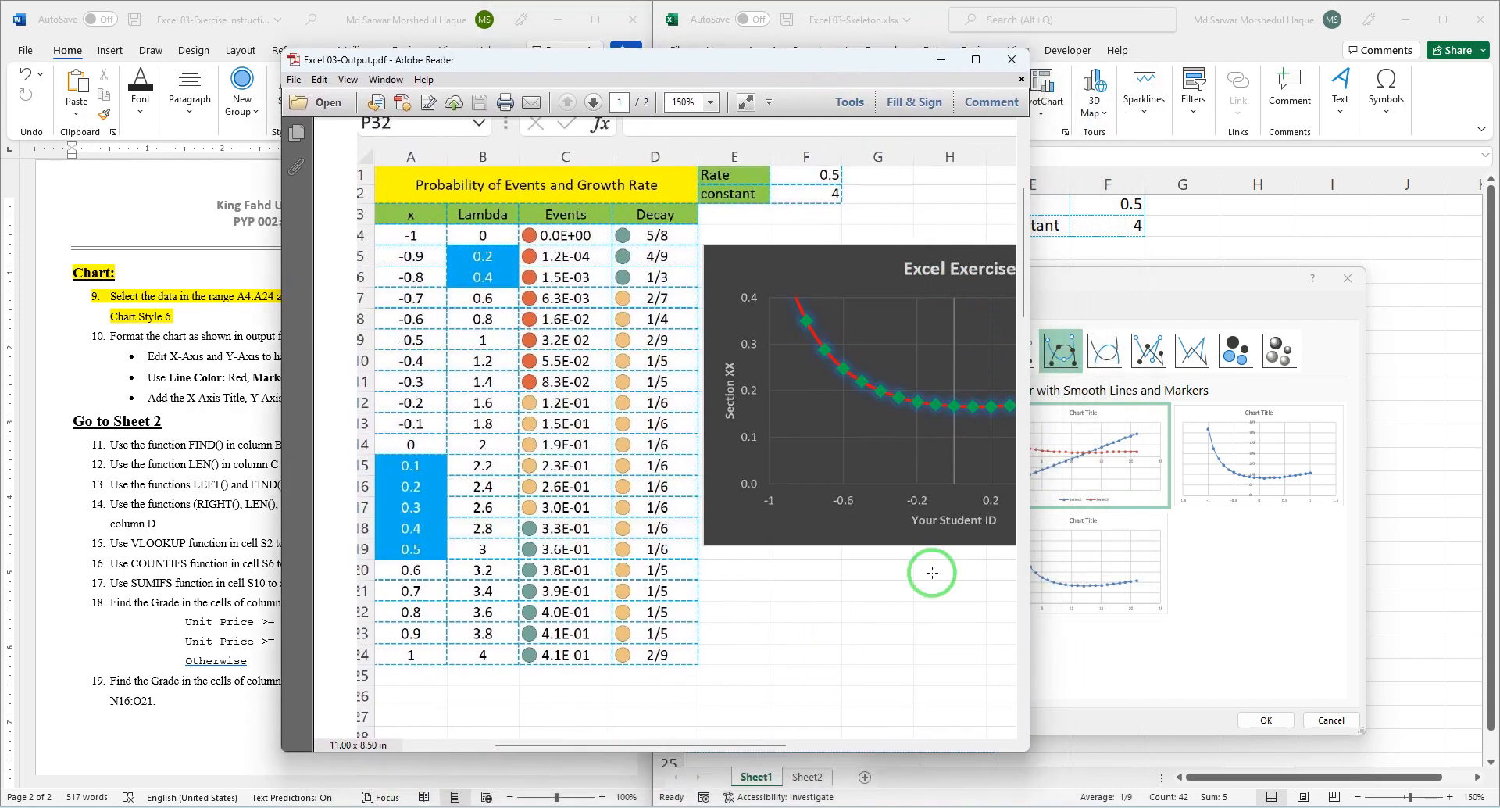
drag(1031, 502, 1258, 499)
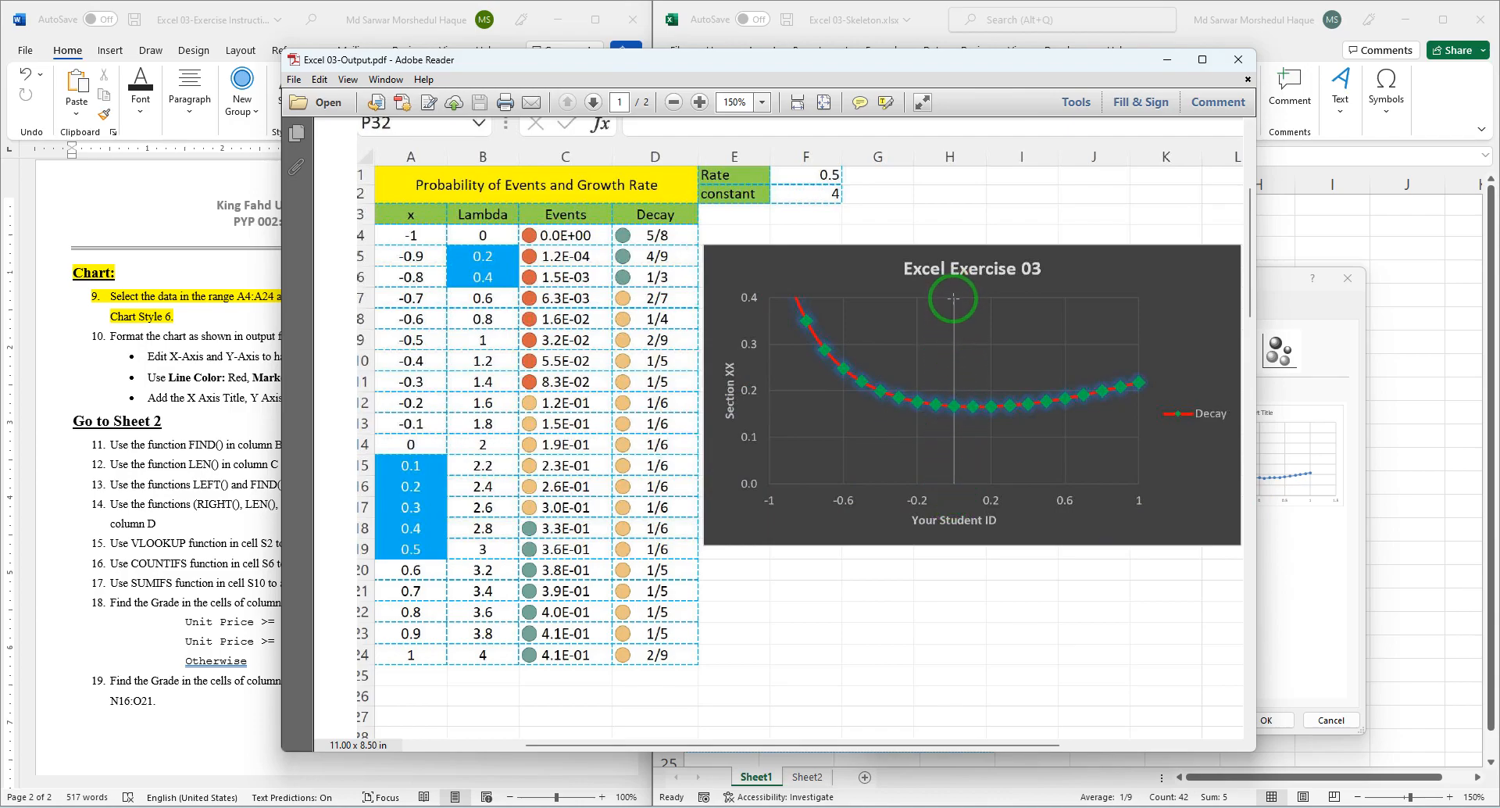
Insert the smooth scatter variant that plots Decay against x as a single curve, and return to the Word instructions.
click(1340, 601)
mouse_move(1312, 477)
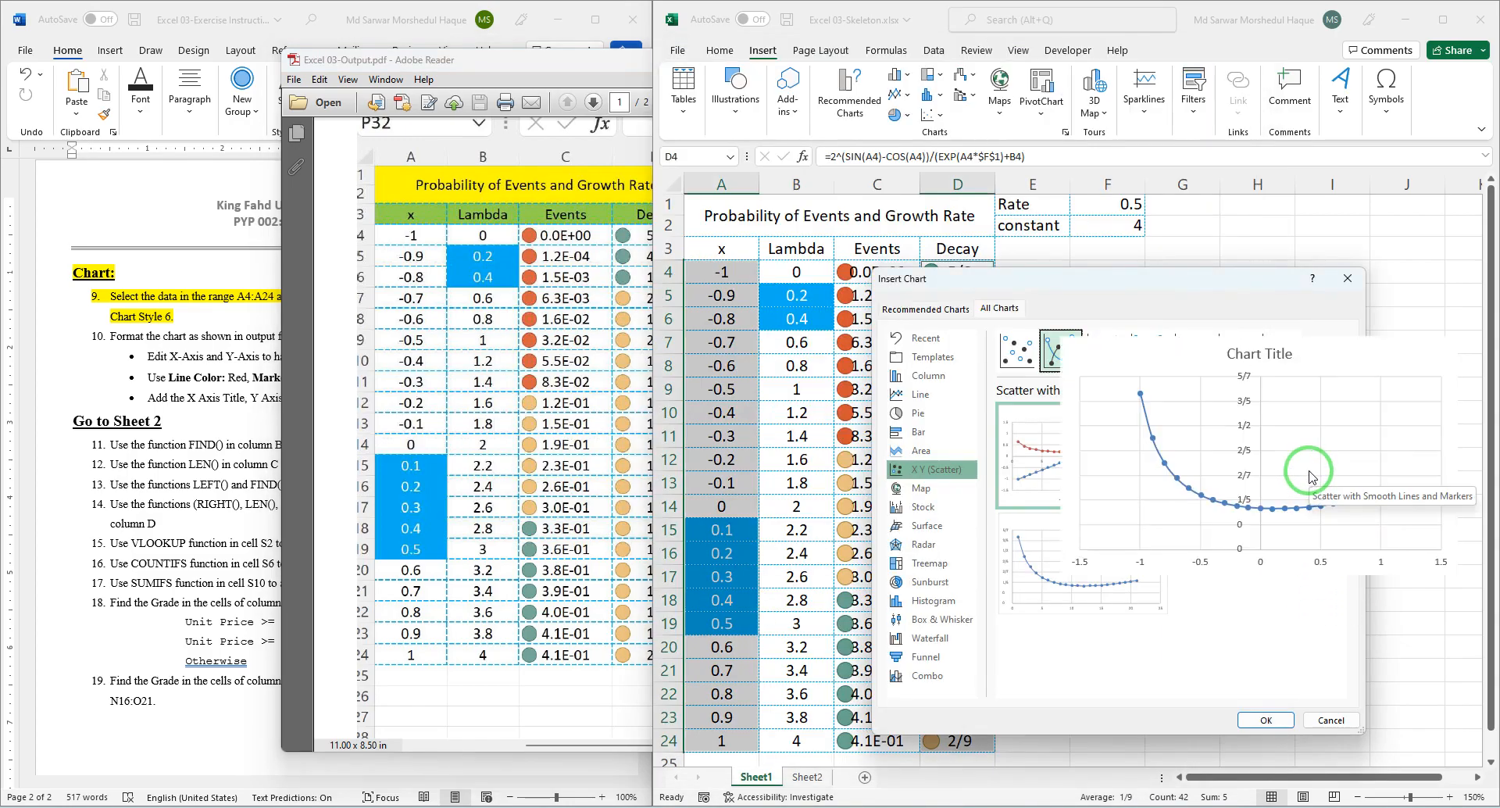
mouse_move(1070, 578)
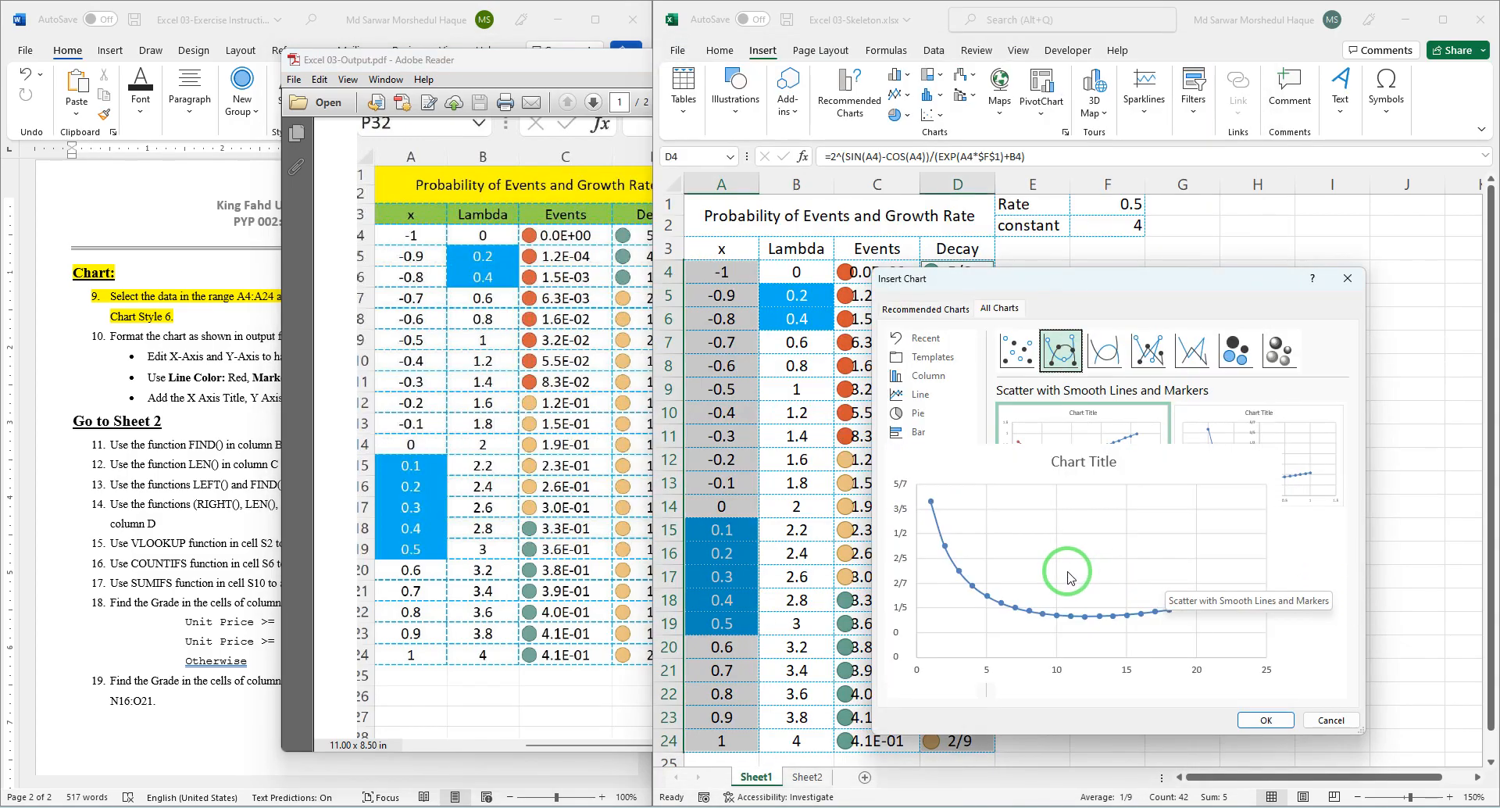
mouse_move(1188, 477)
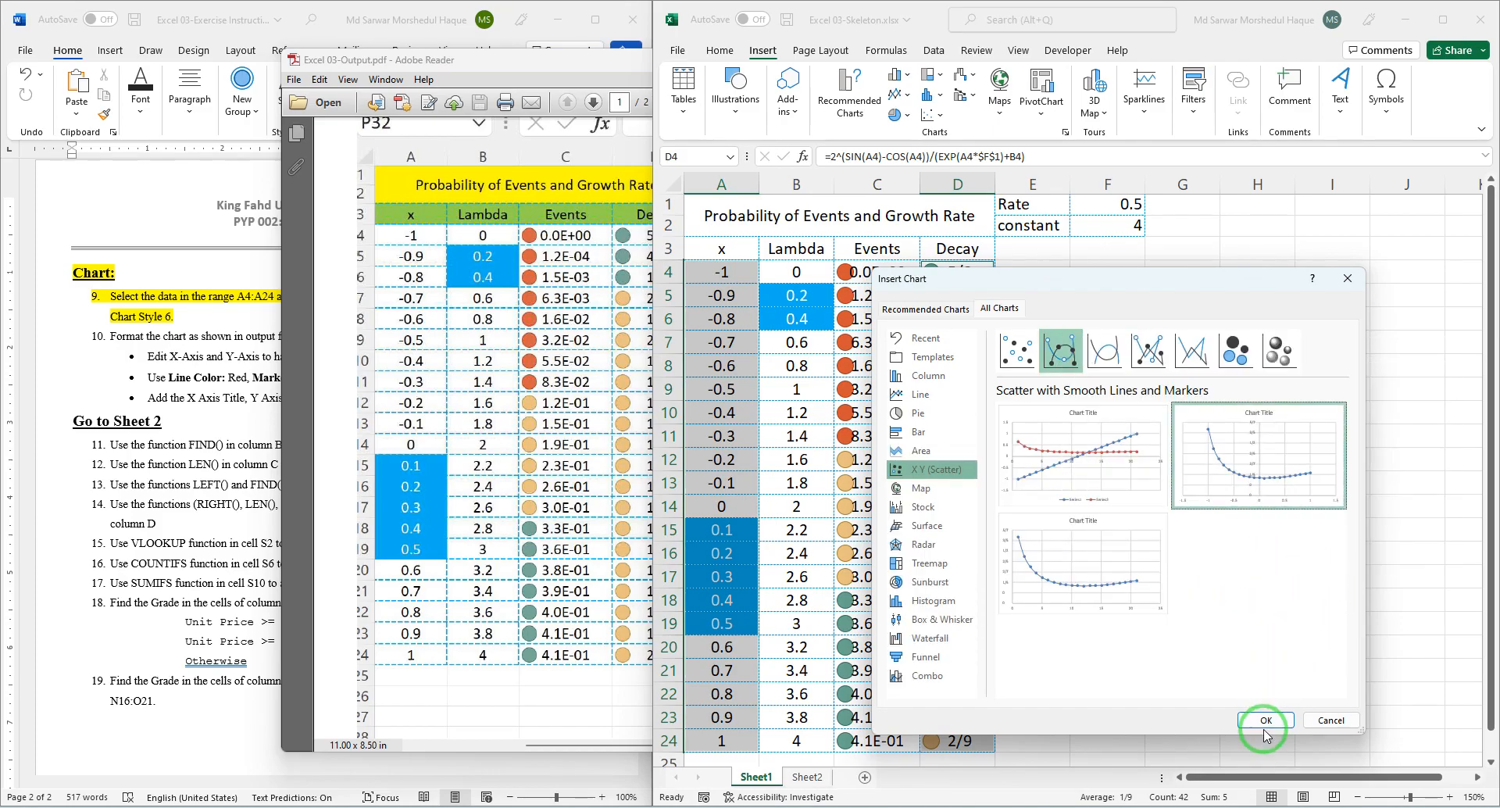
click(1263, 718)
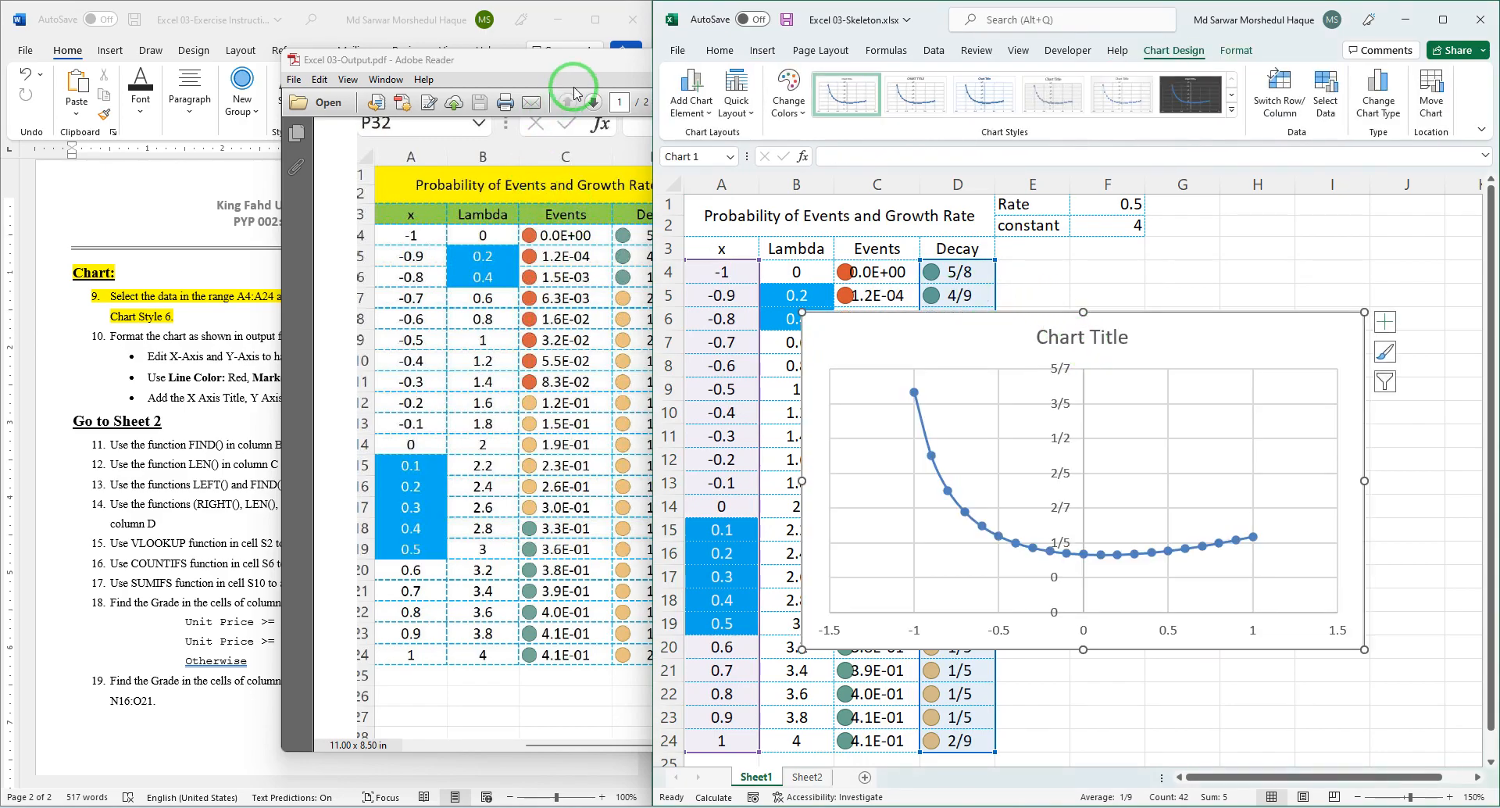
click(216, 358)
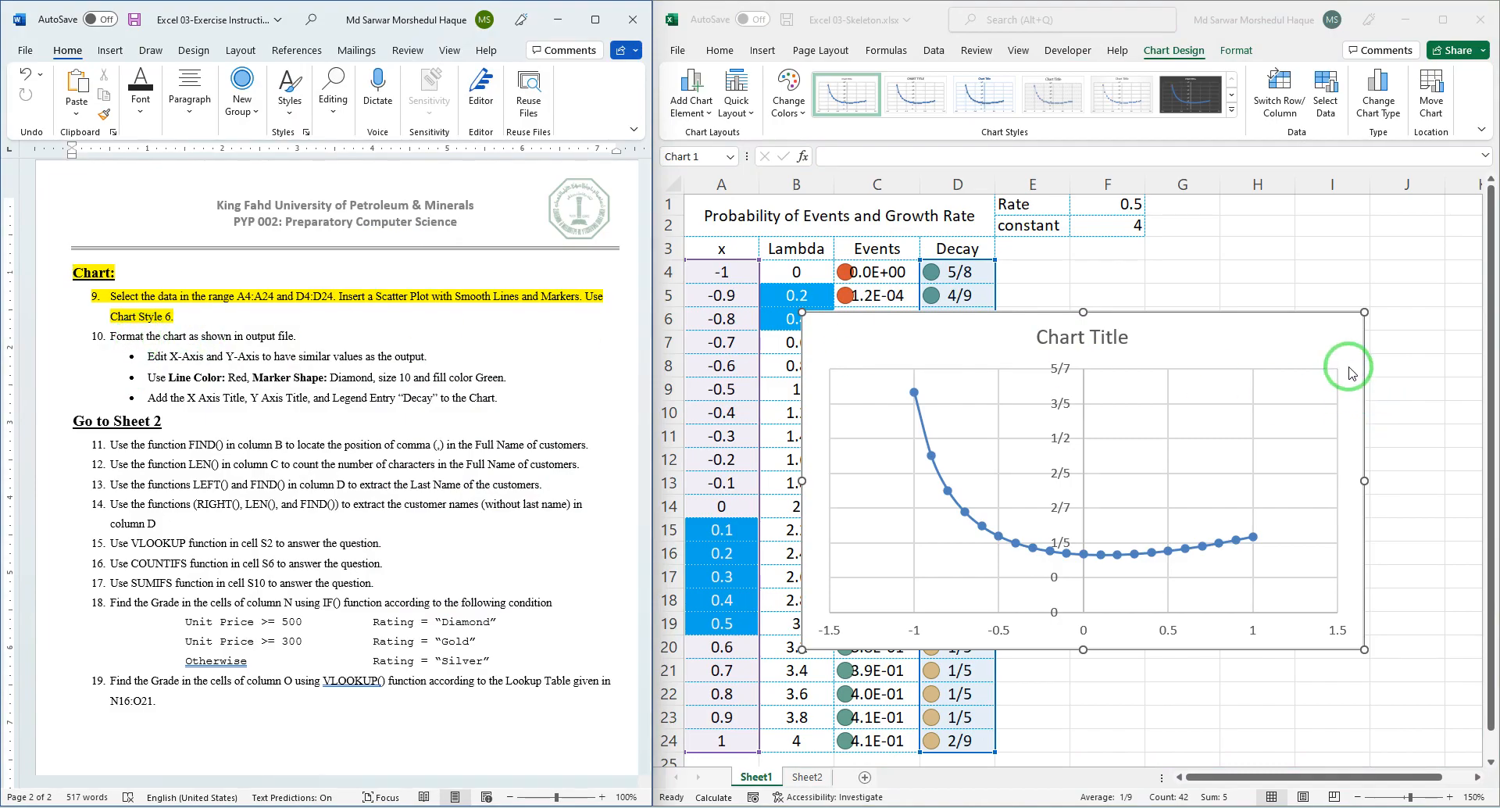
Apply Chart Style 6 to the new scatter chart.
click(1233, 111)
click(1234, 111)
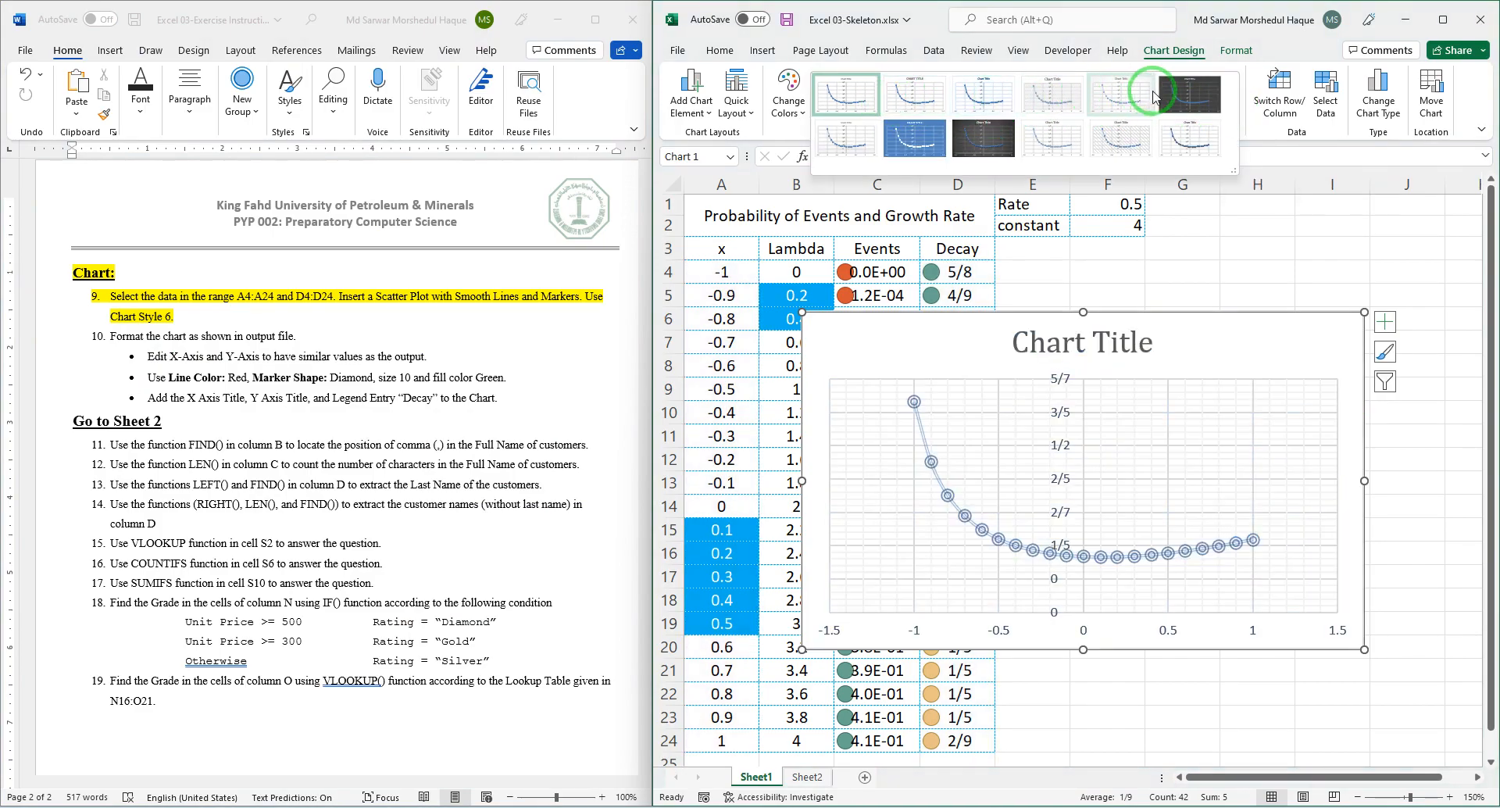
click(1185, 93)
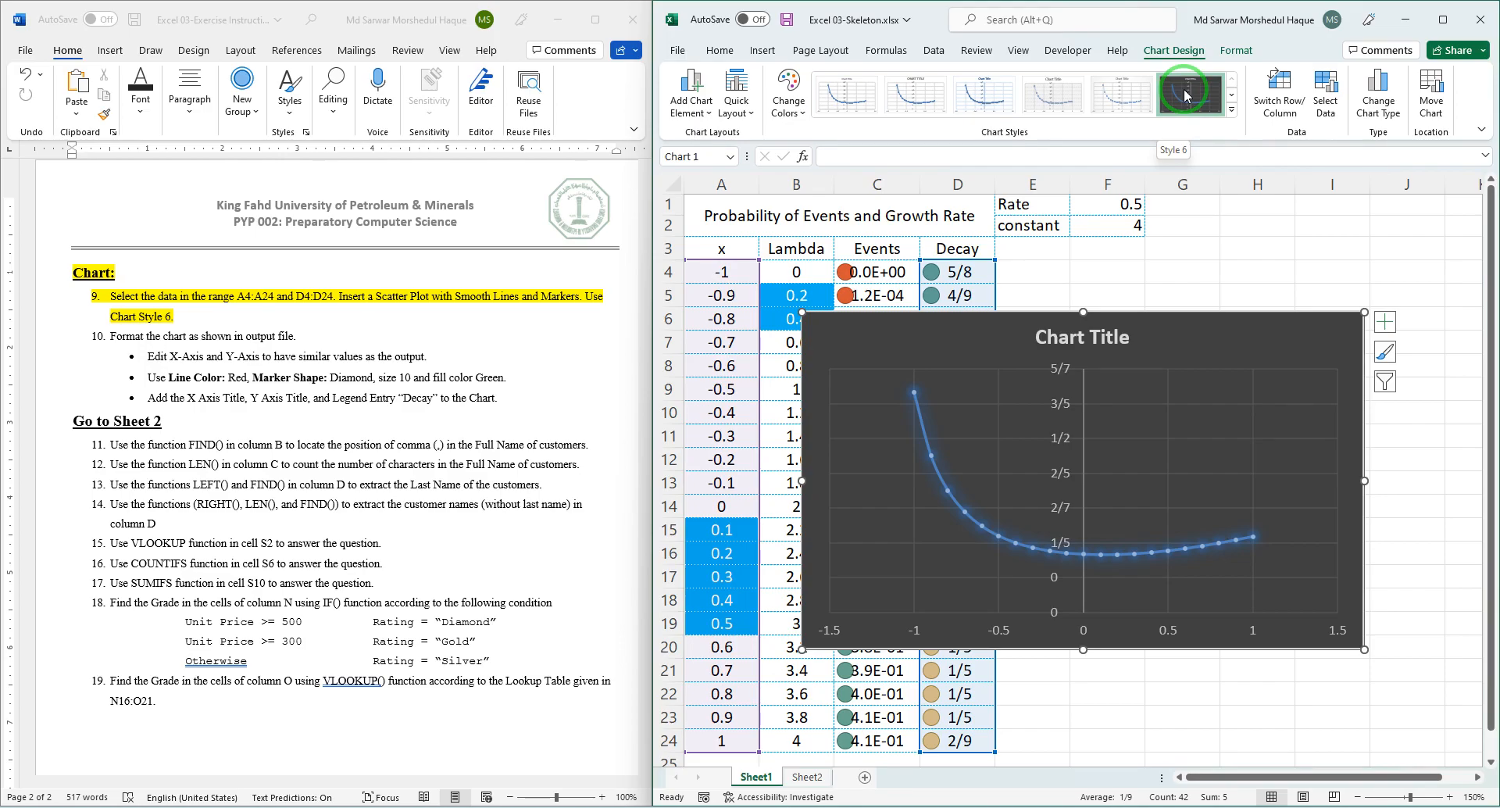
click(1185, 95)
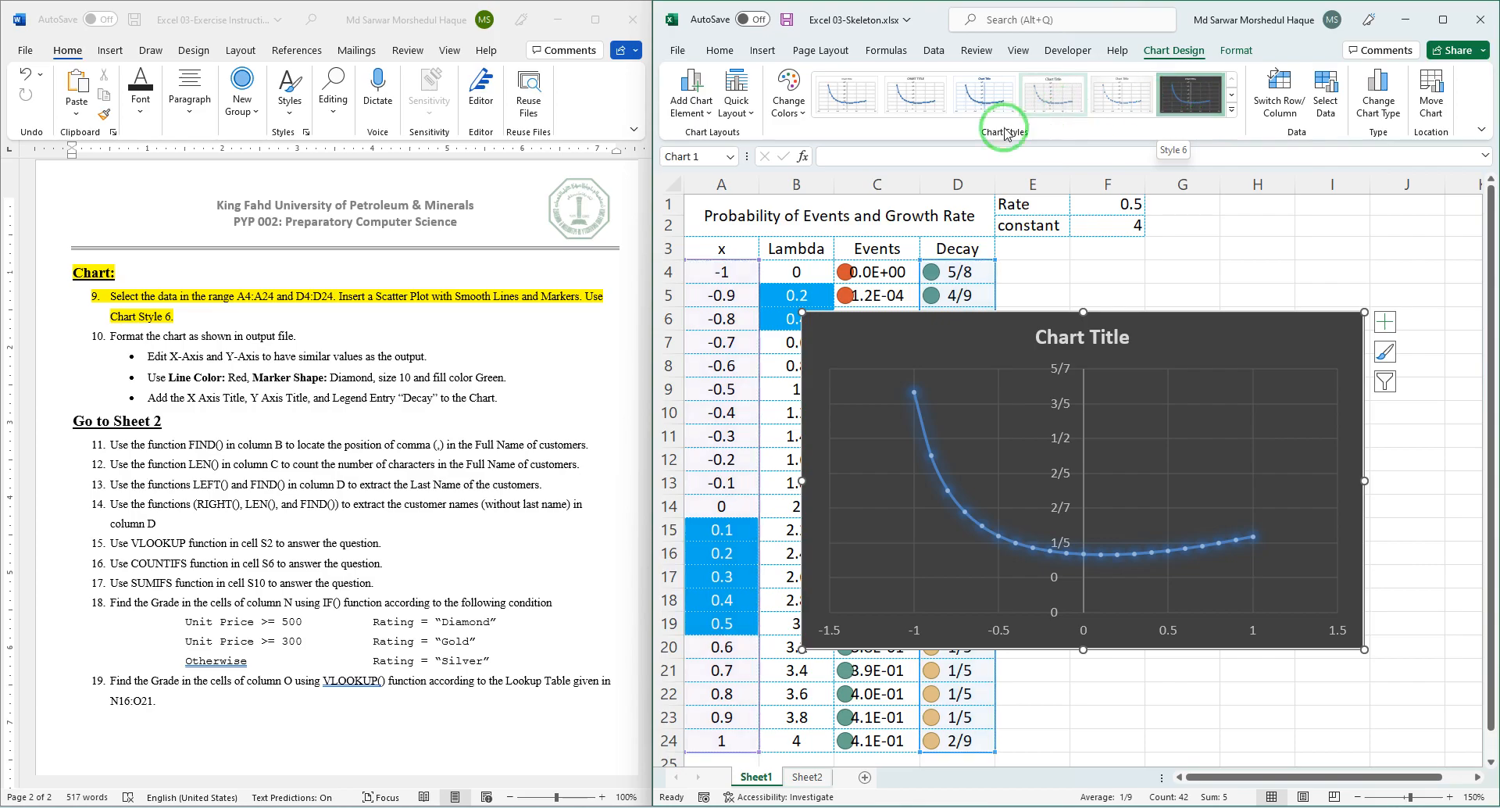
Highlight instruction 10 and its bullets on axis values and line and marker formatting in yellow in the Word document.
click(222, 381)
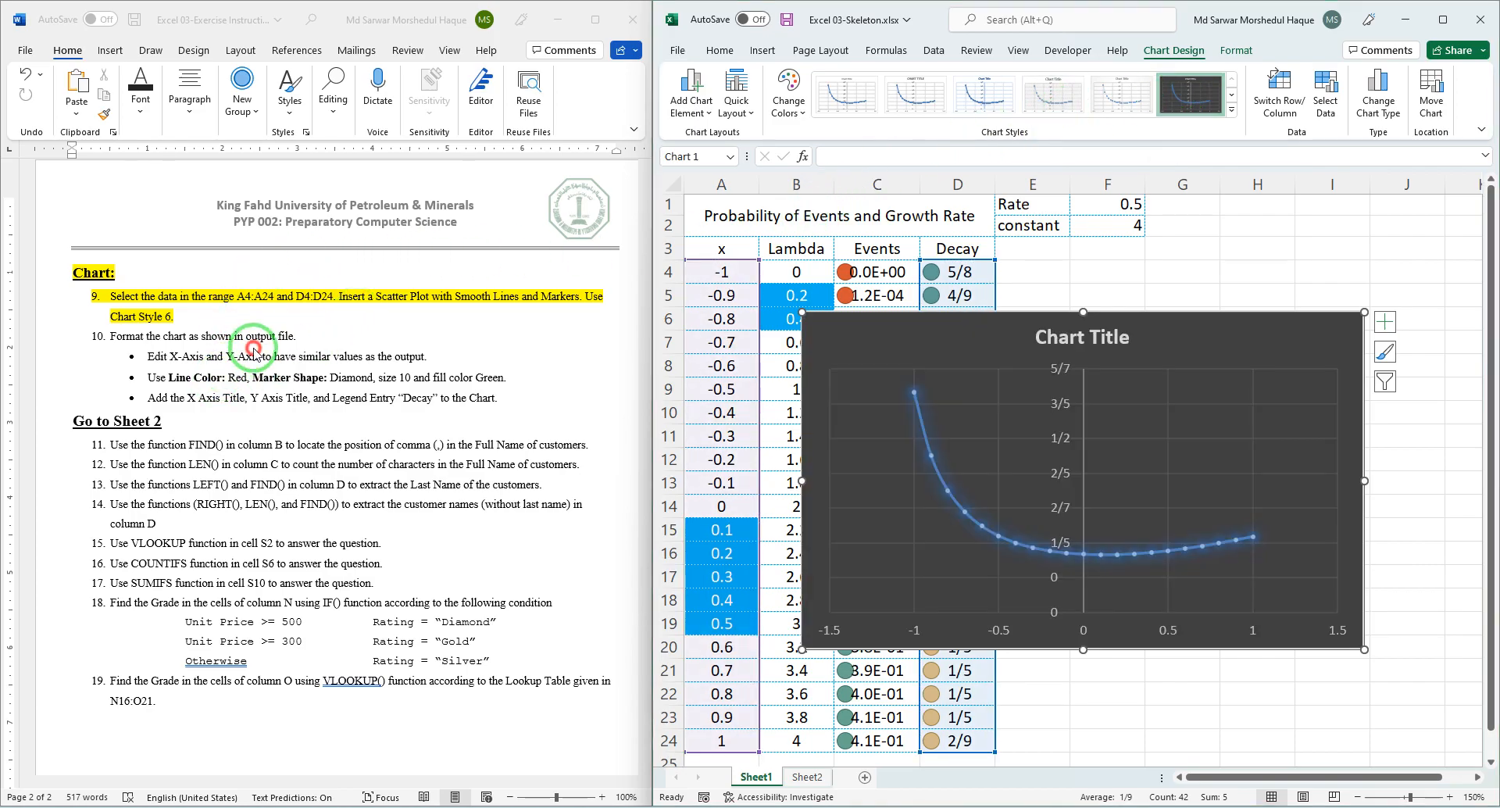
drag(291, 337, 71, 332)
drag(435, 356, 90, 361)
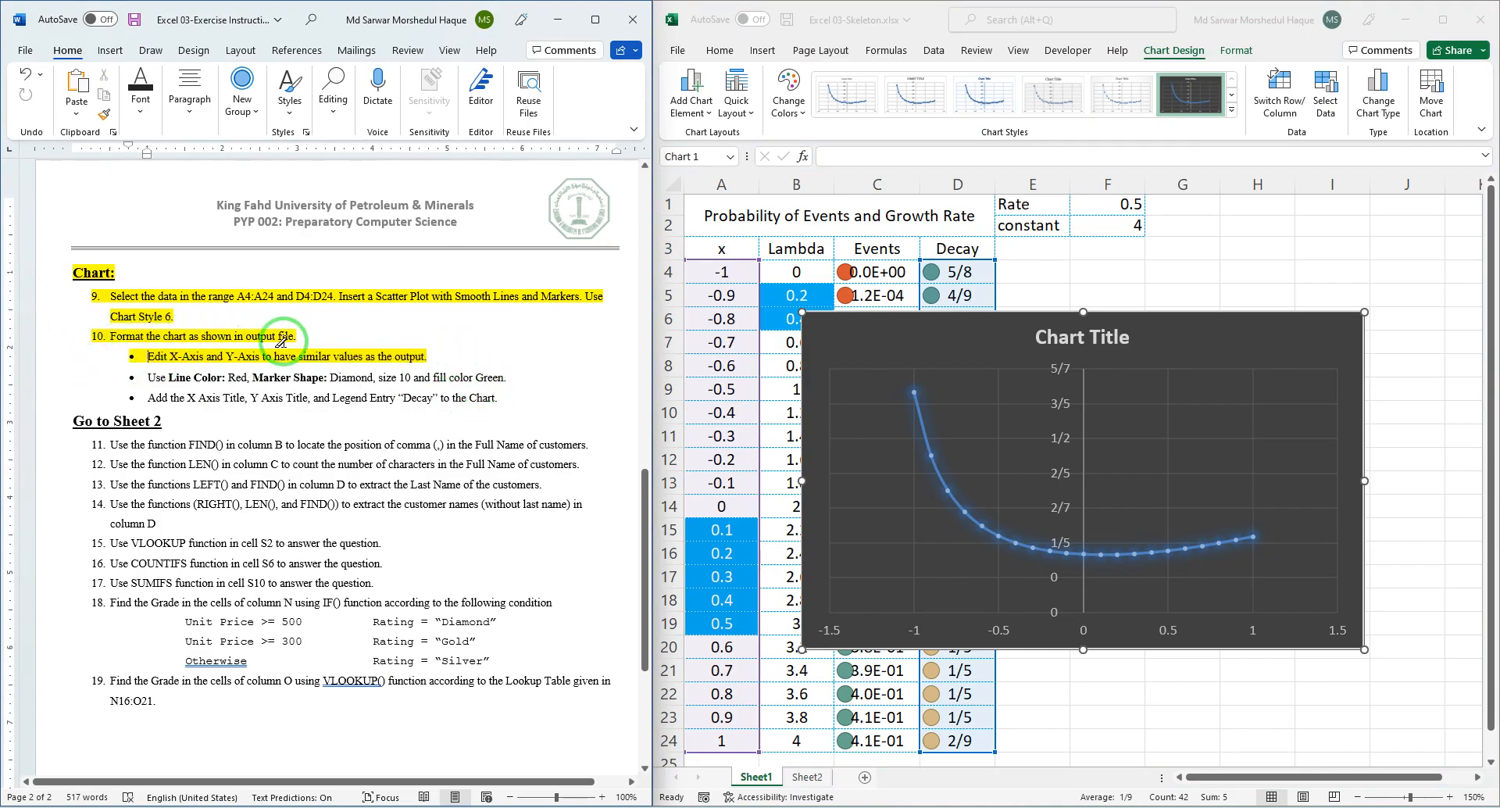
click(1169, 634)
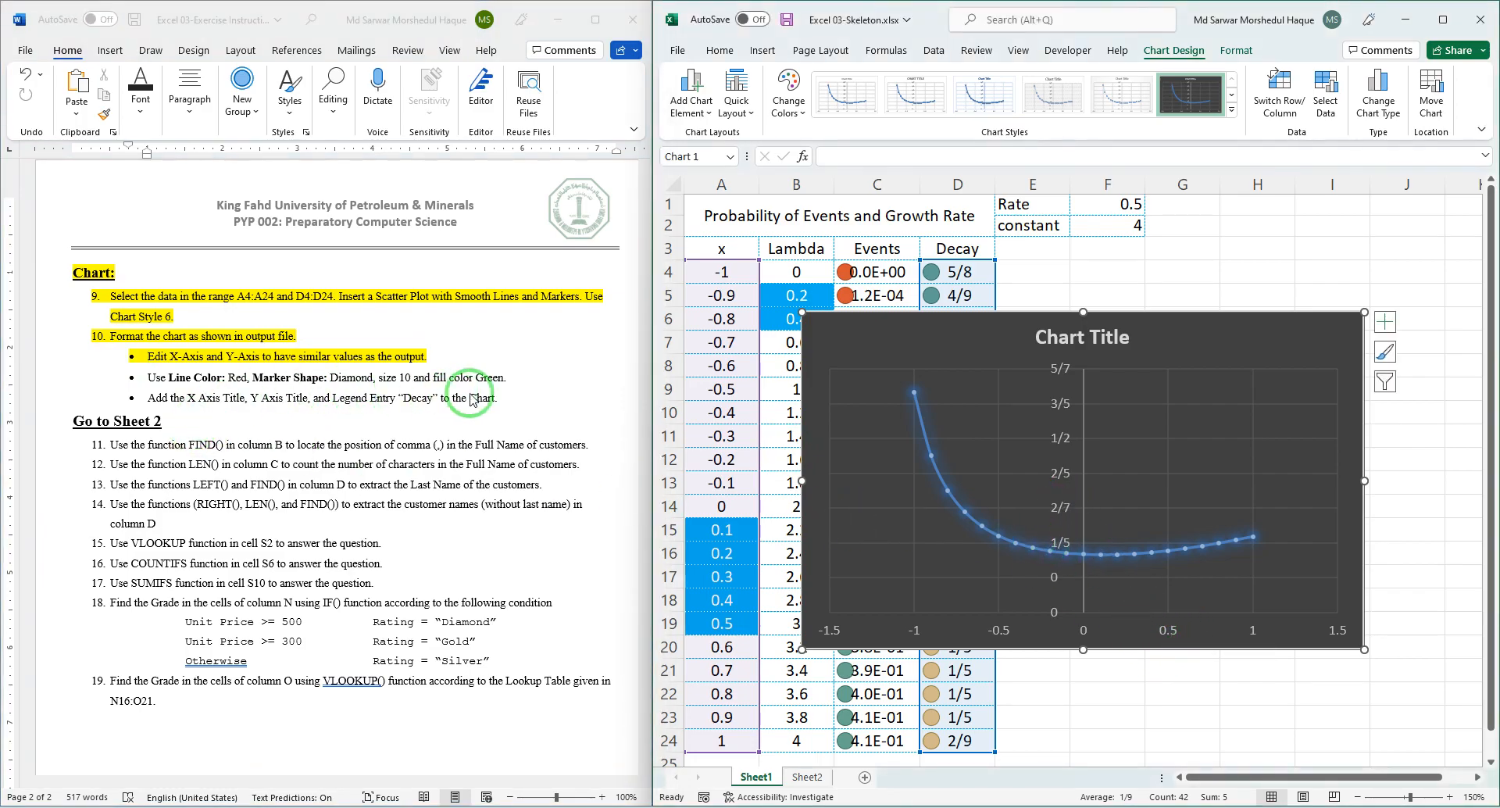
click(519, 384)
drag(518, 384, 73, 379)
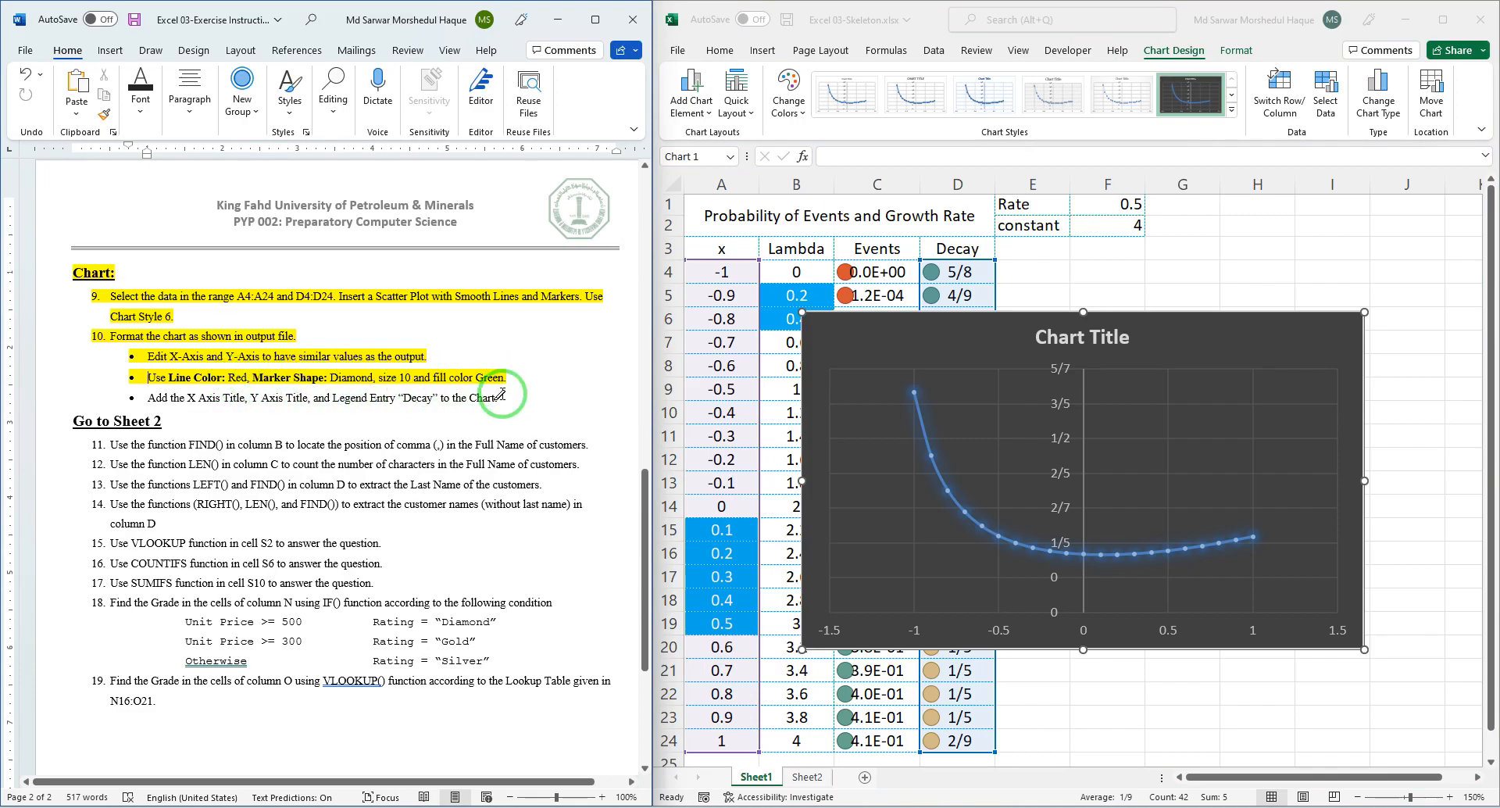
Shift the Excel chart slightly up, consult Excel 03-Output.pdf, and set the horizontal axis bounds to minimum -1 and maximum 1.
click(1179, 322)
drag(1179, 322, 1163, 285)
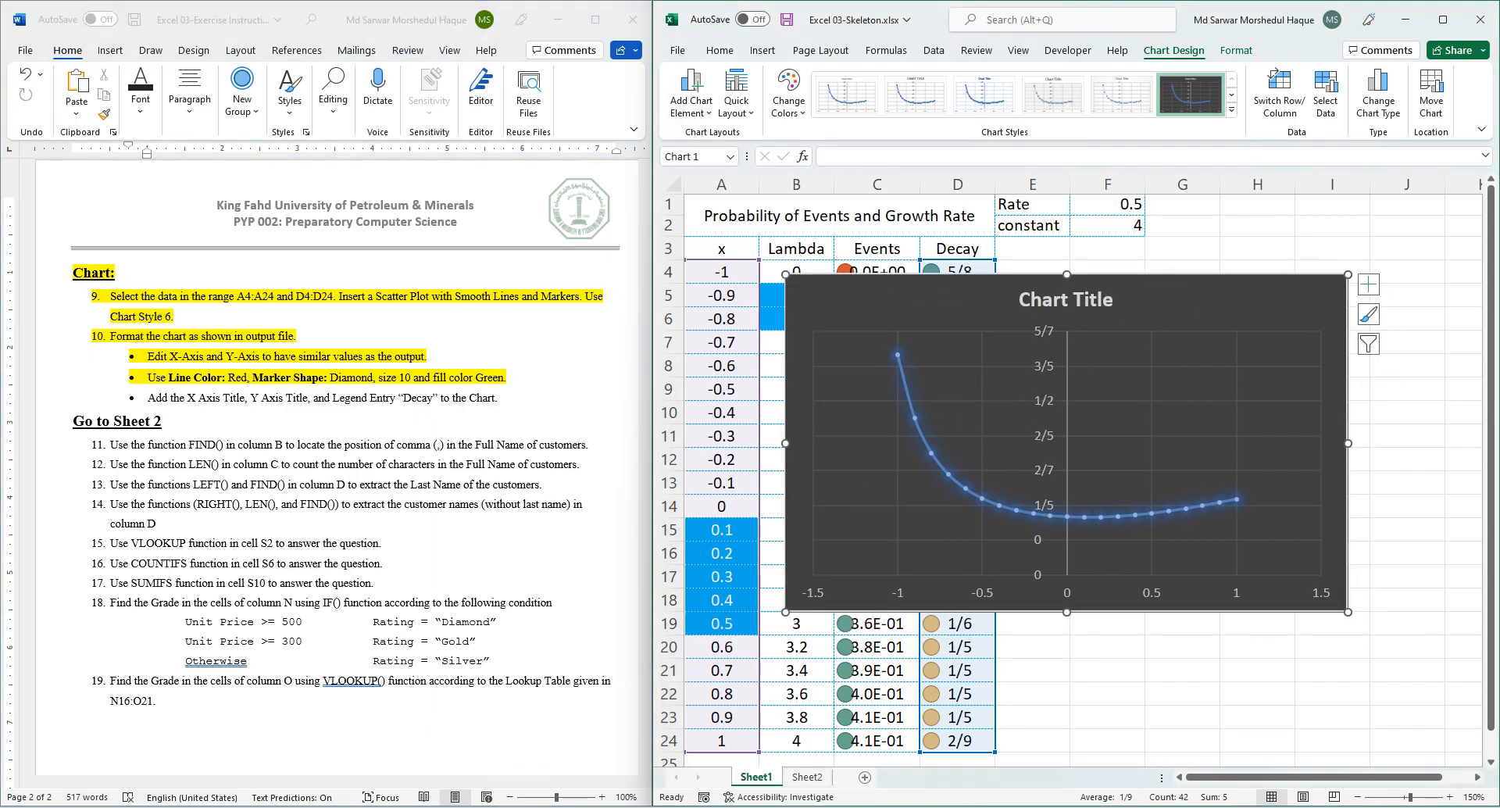
click(294, 807)
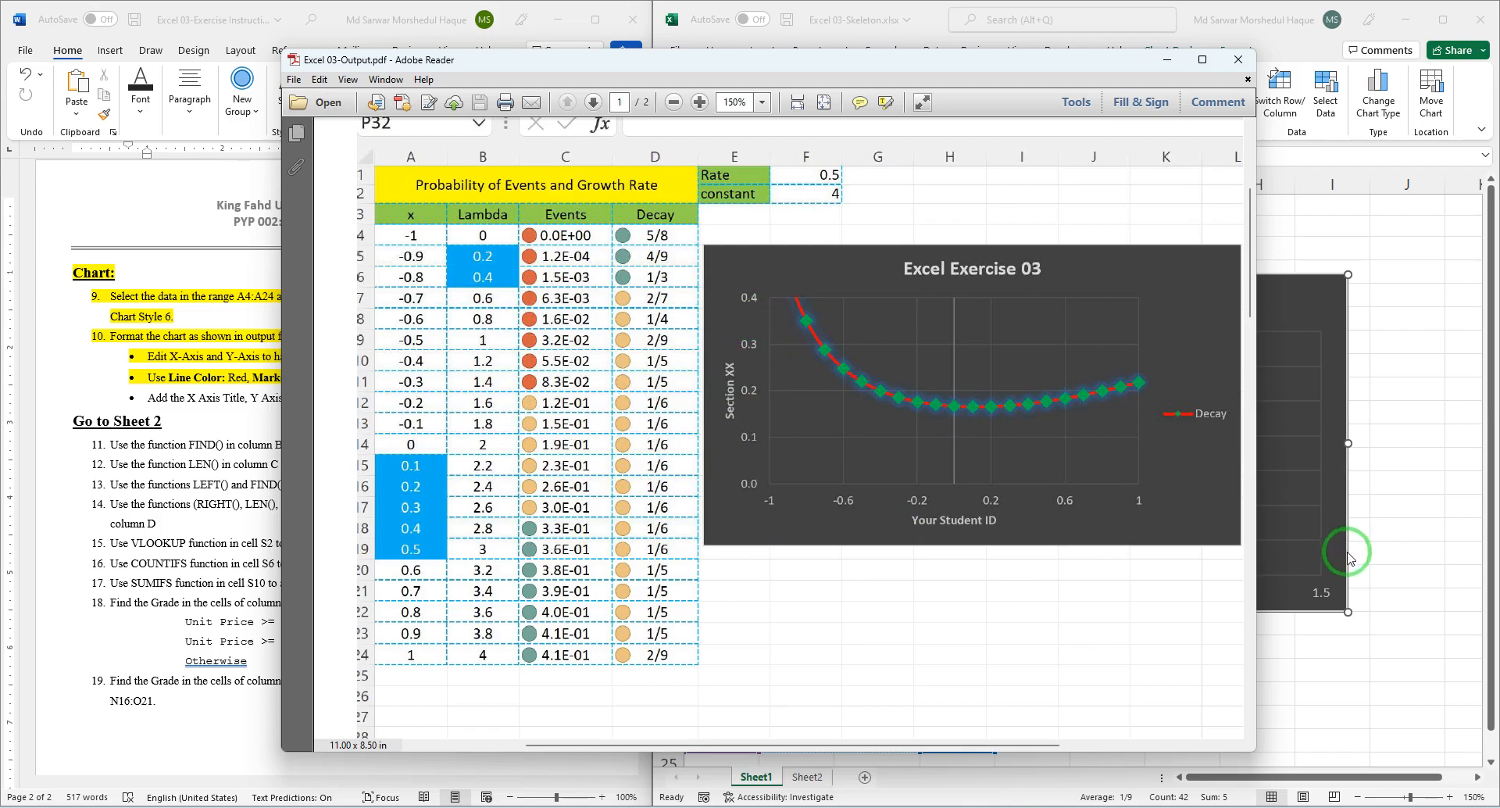
click(1278, 547)
click(1146, 595)
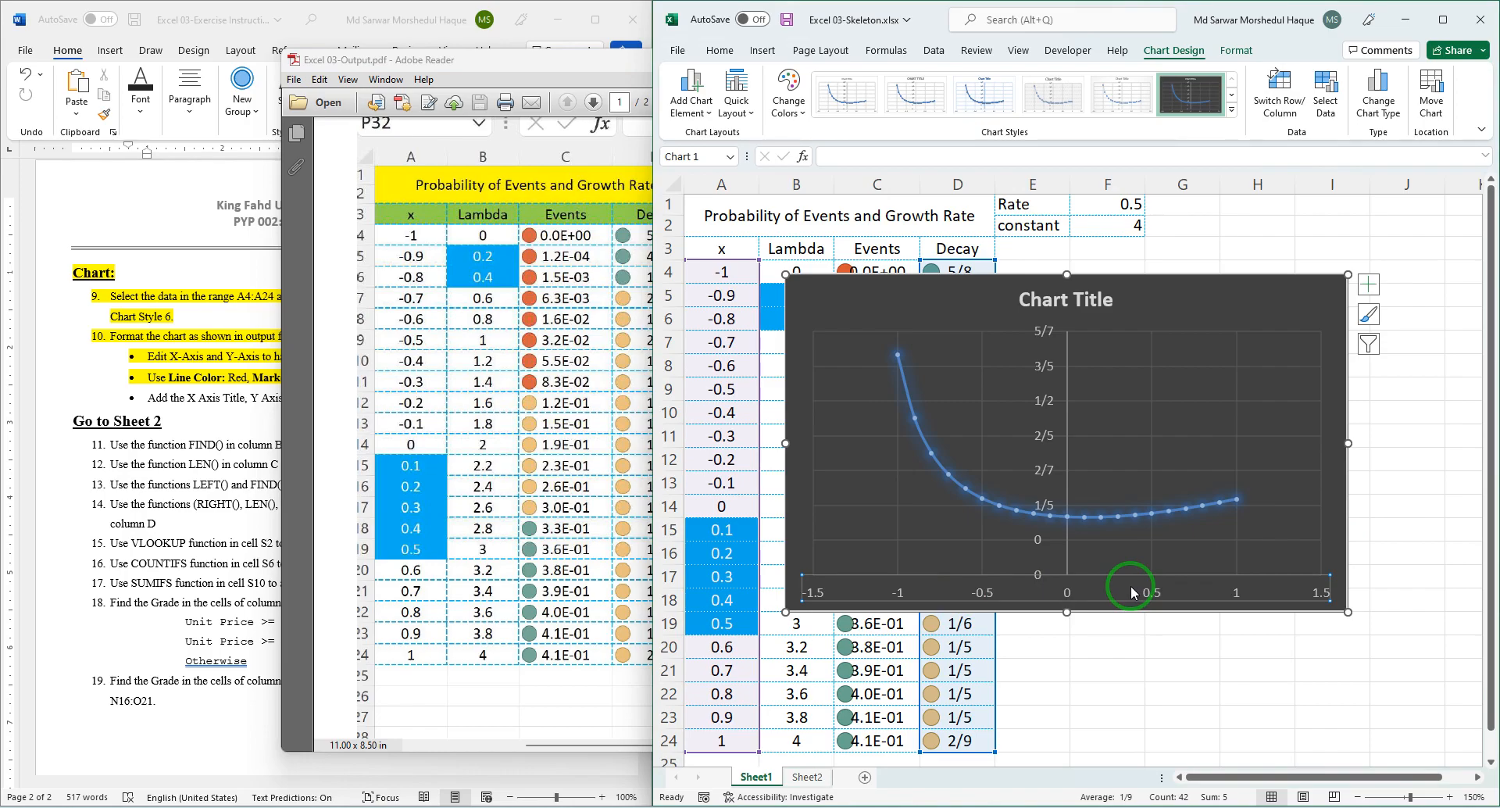
double_click(1131, 585)
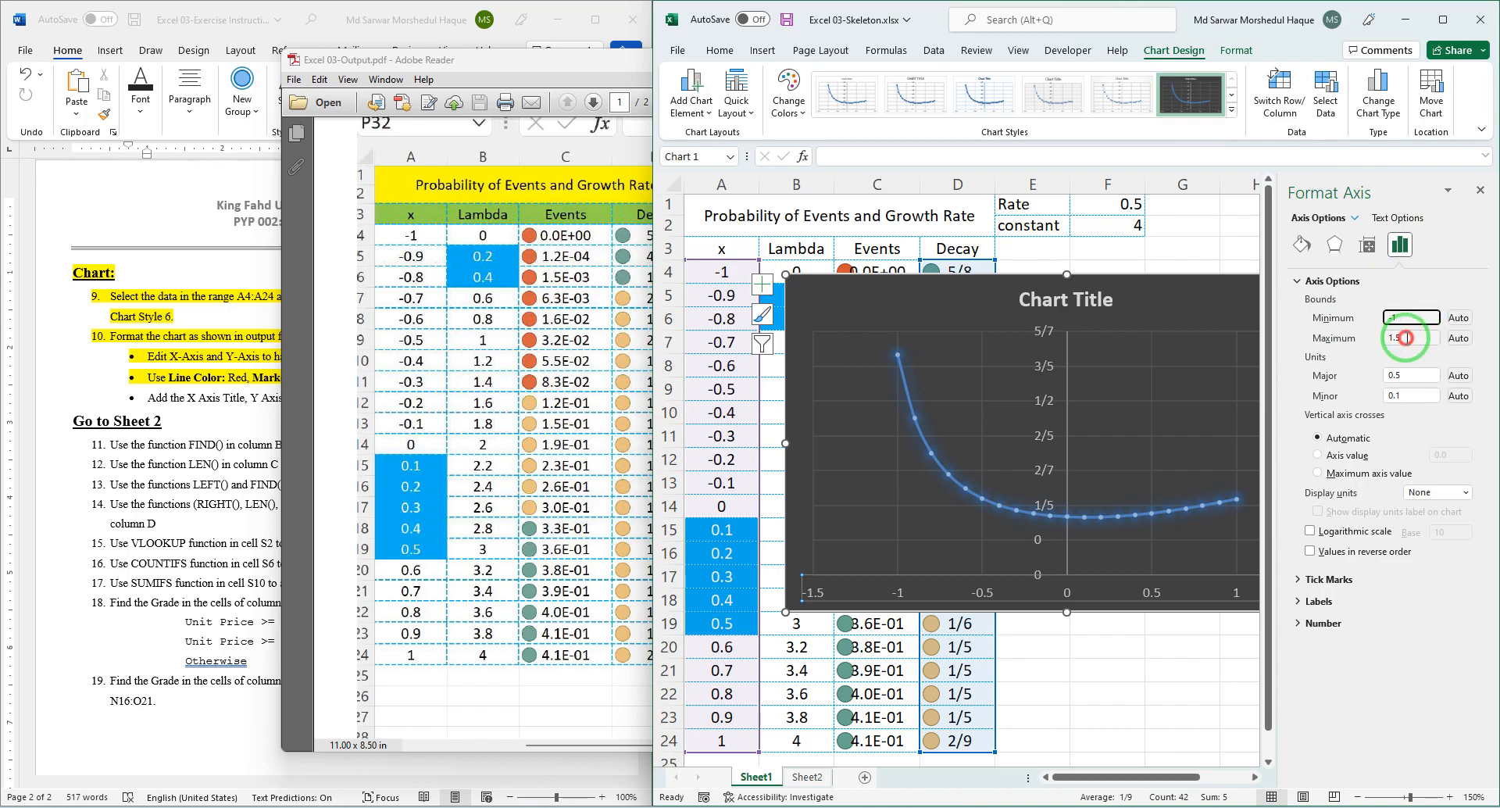
click(1406, 338)
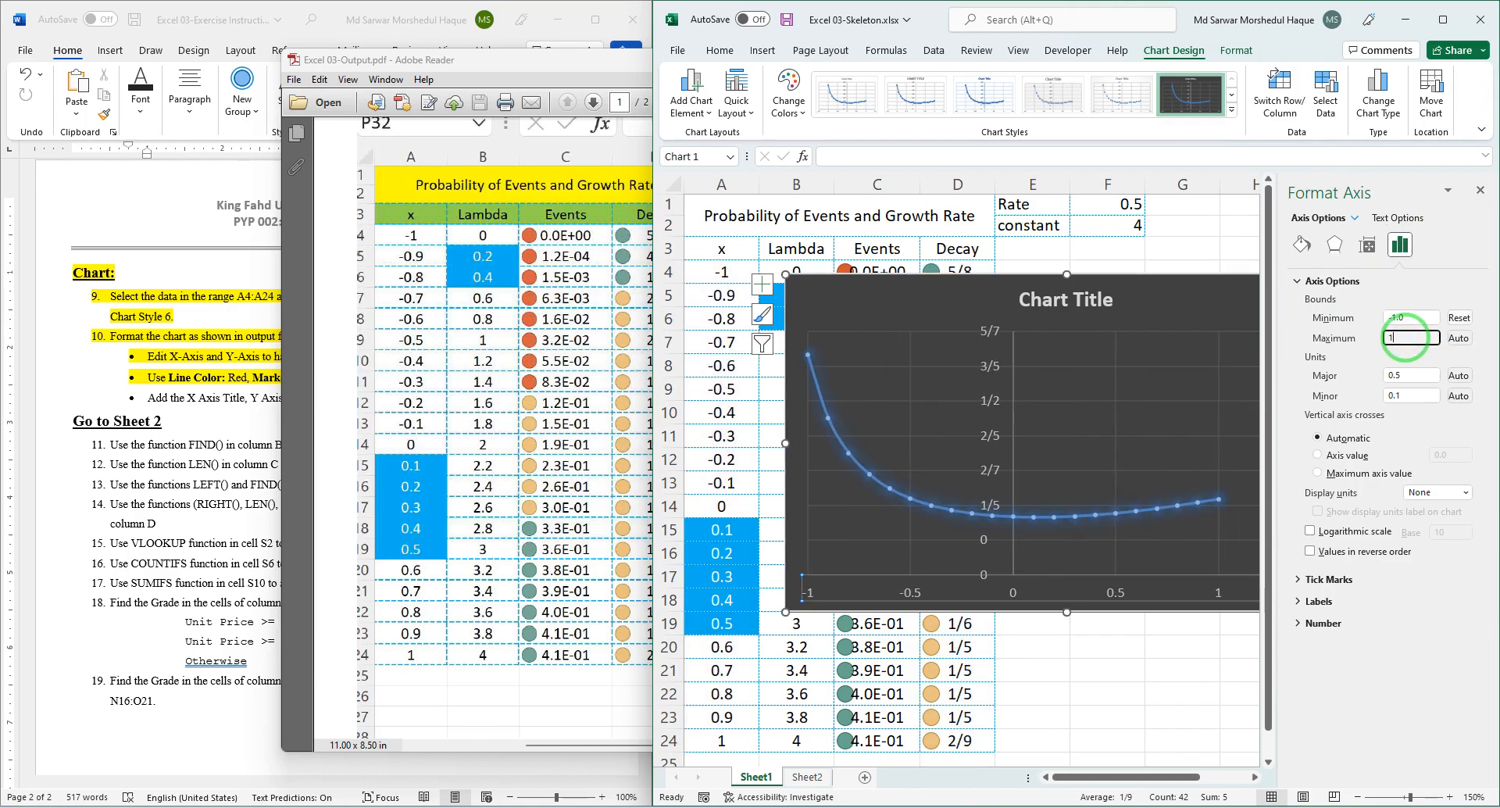
text(1)
Check the horizontal axis spacing in Excel 03-Output.pdf and set the chart's horizontal major unit to 0.4.
click(1406, 373)
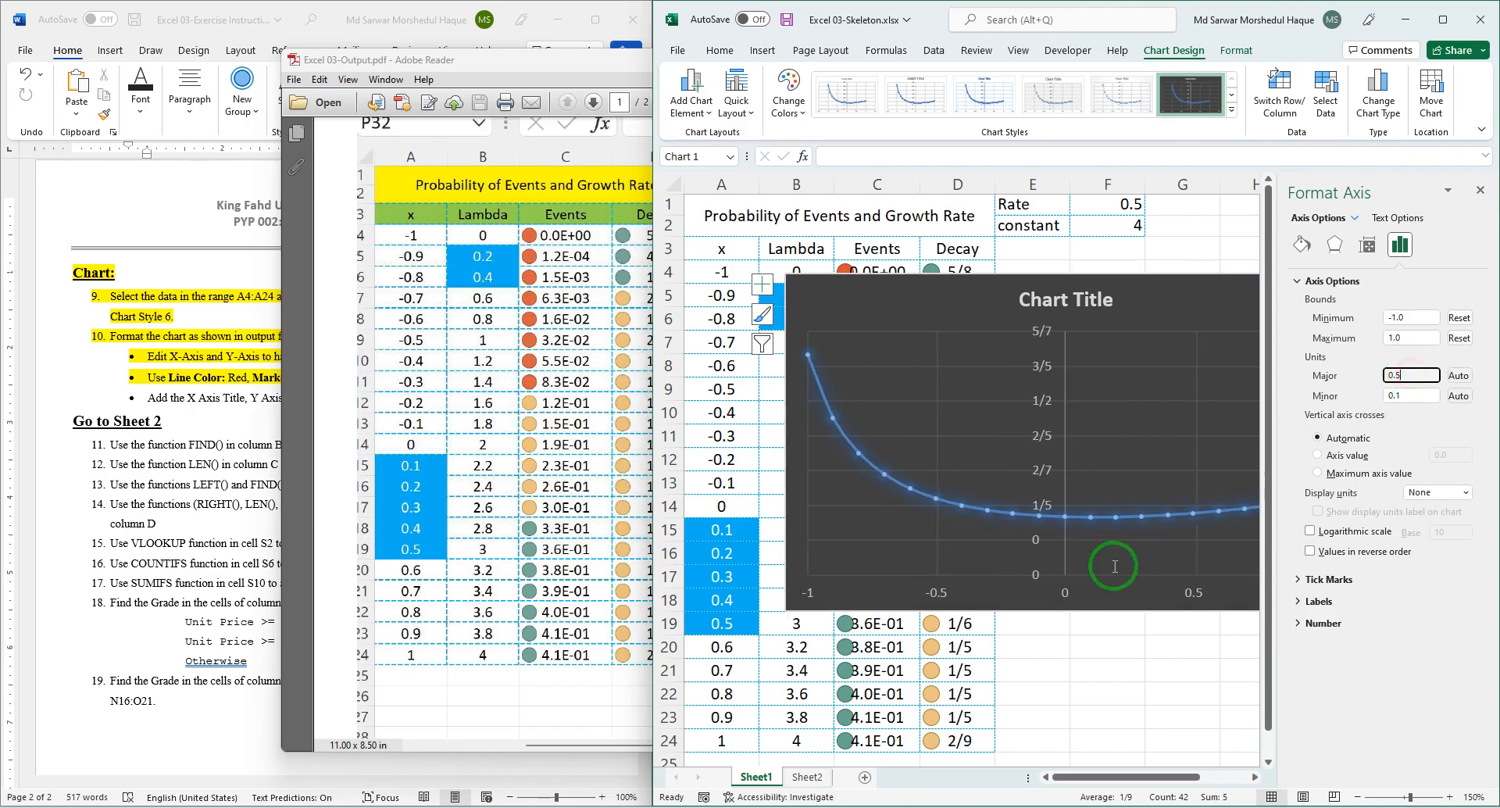
click(537, 692)
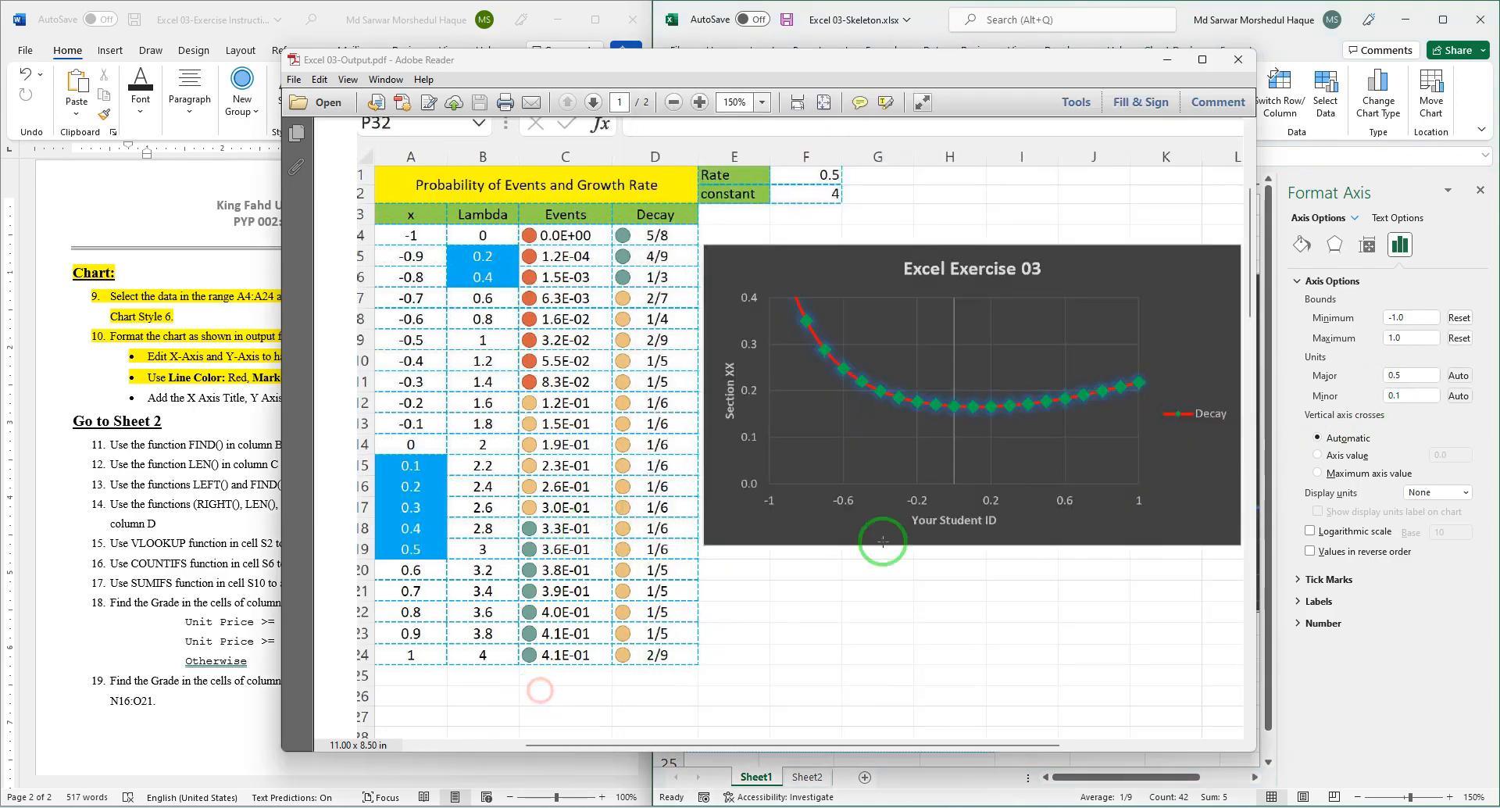
click(905, 535)
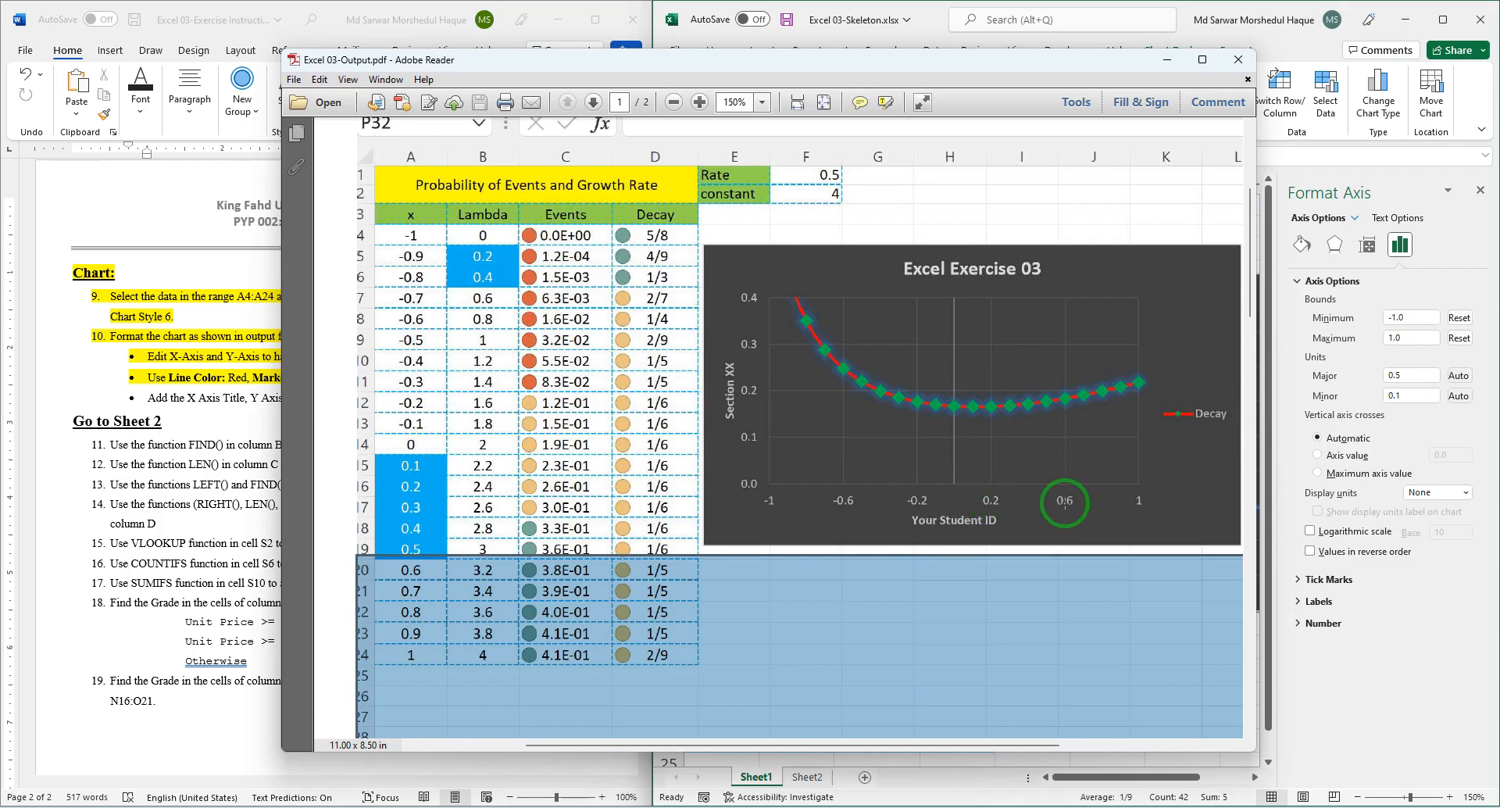
click(1426, 375)
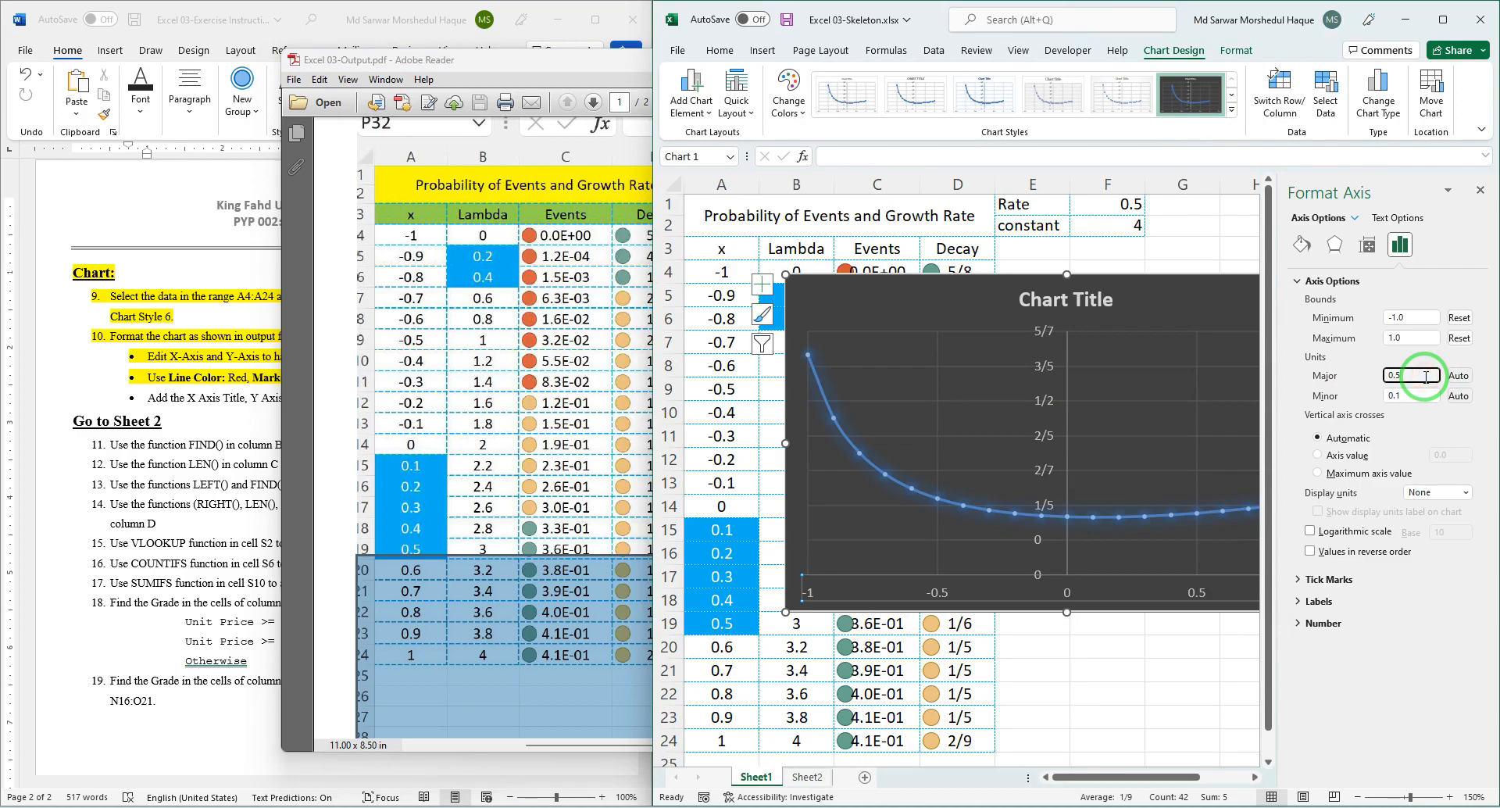
key(Tab)
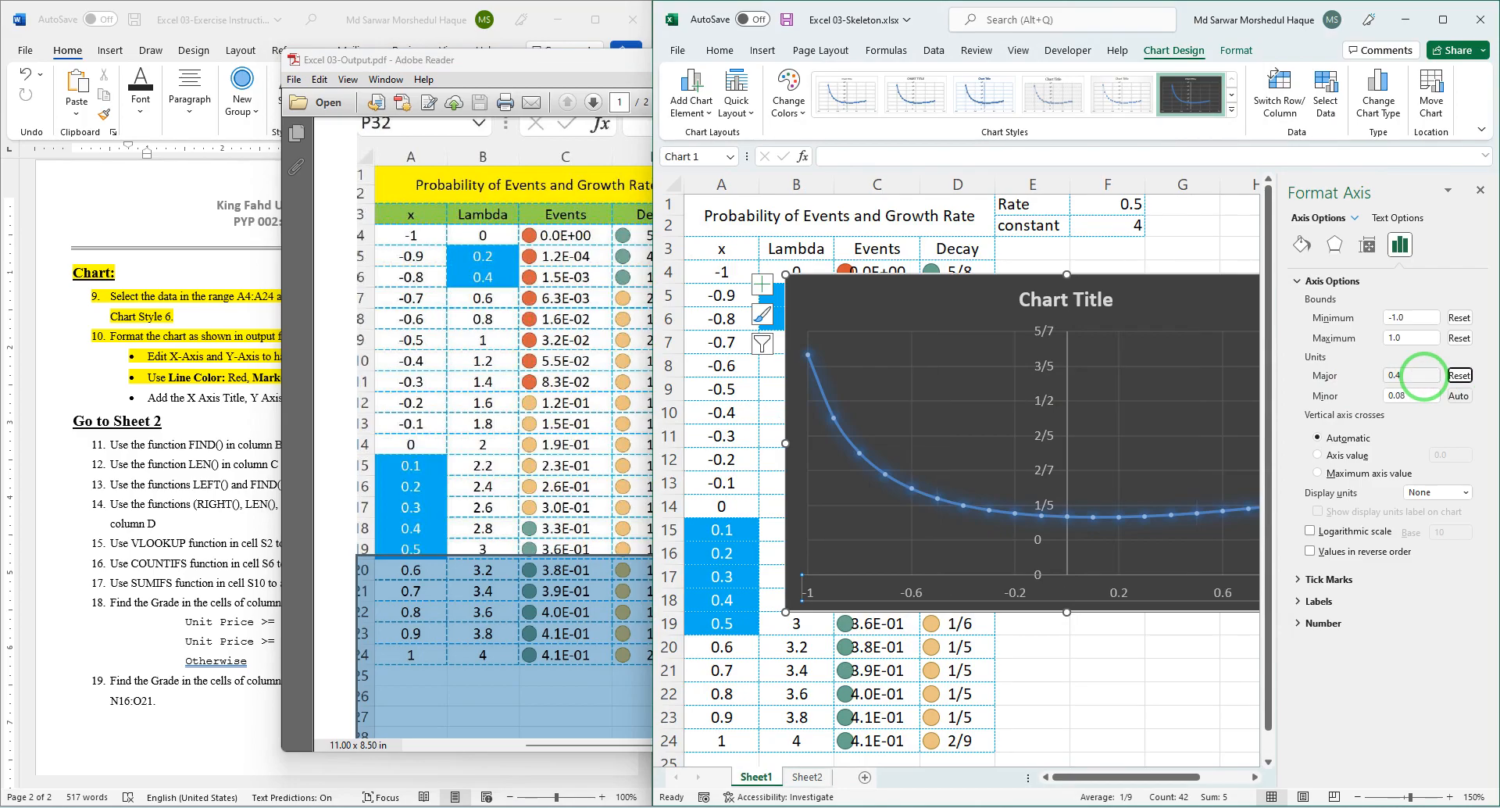
Move the chart further over the data columns and set the vertical axis maximum bound to 0.4.
drag(1160, 287, 1087, 279)
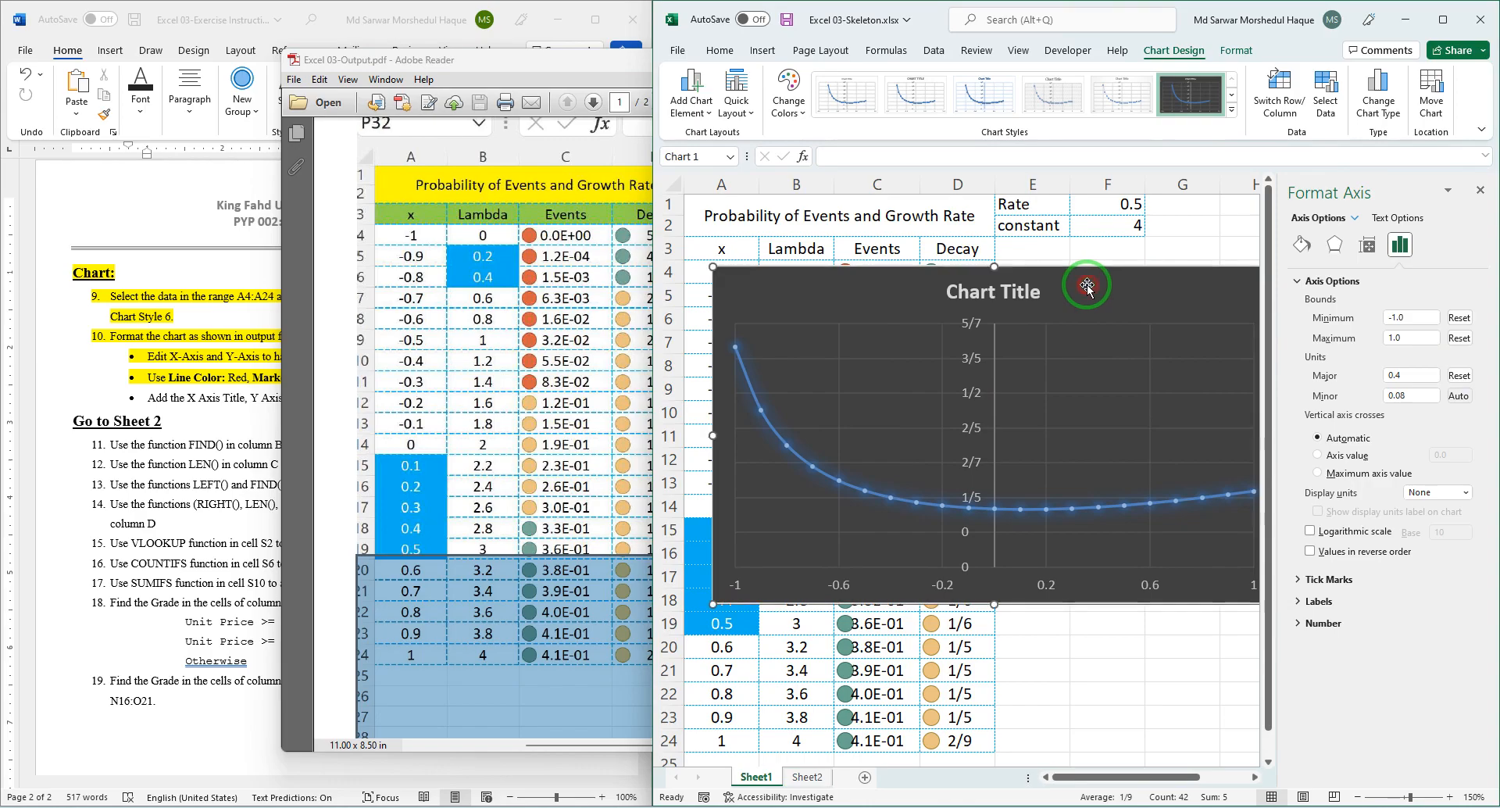
click(974, 359)
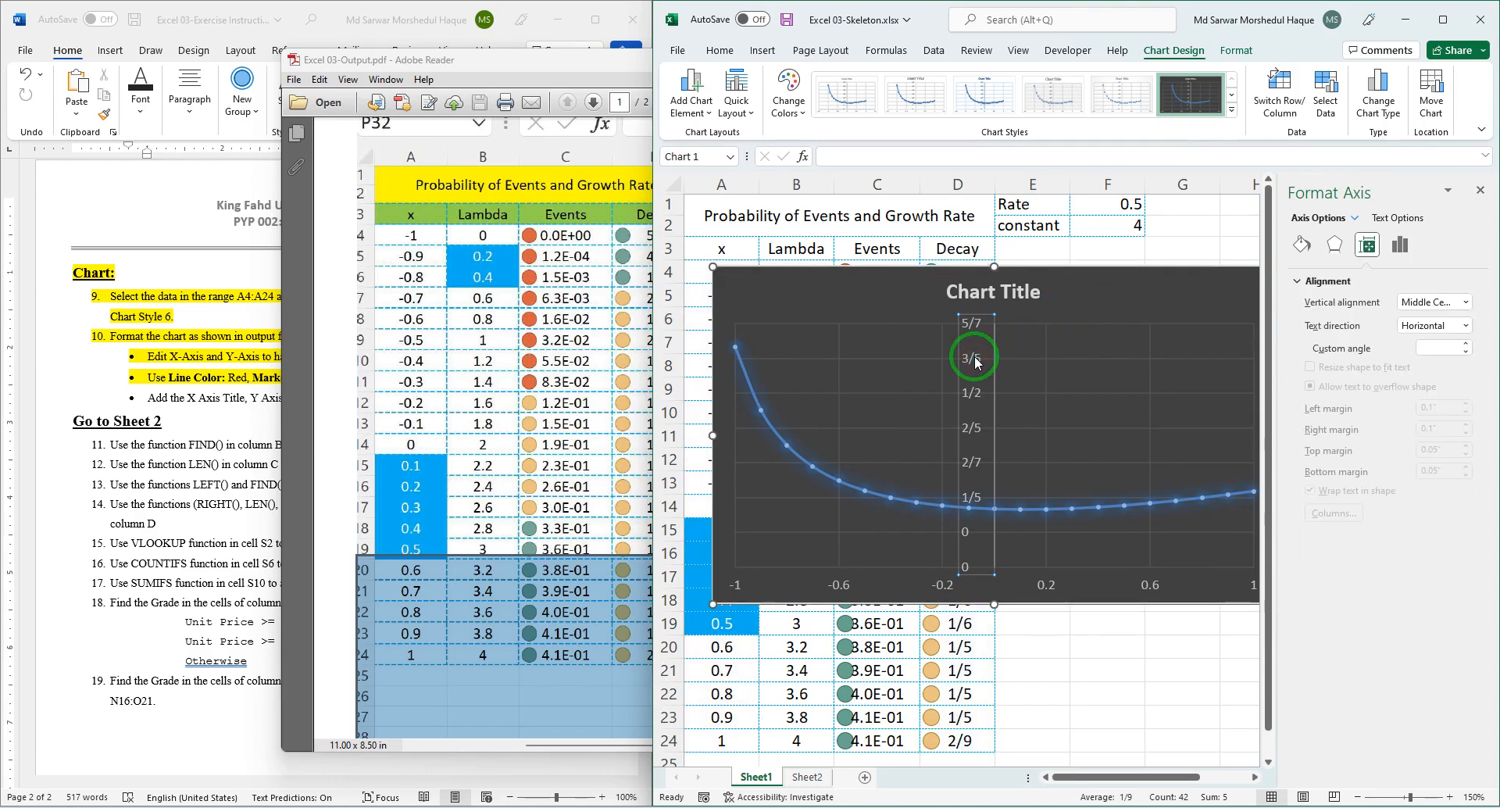
click(1399, 244)
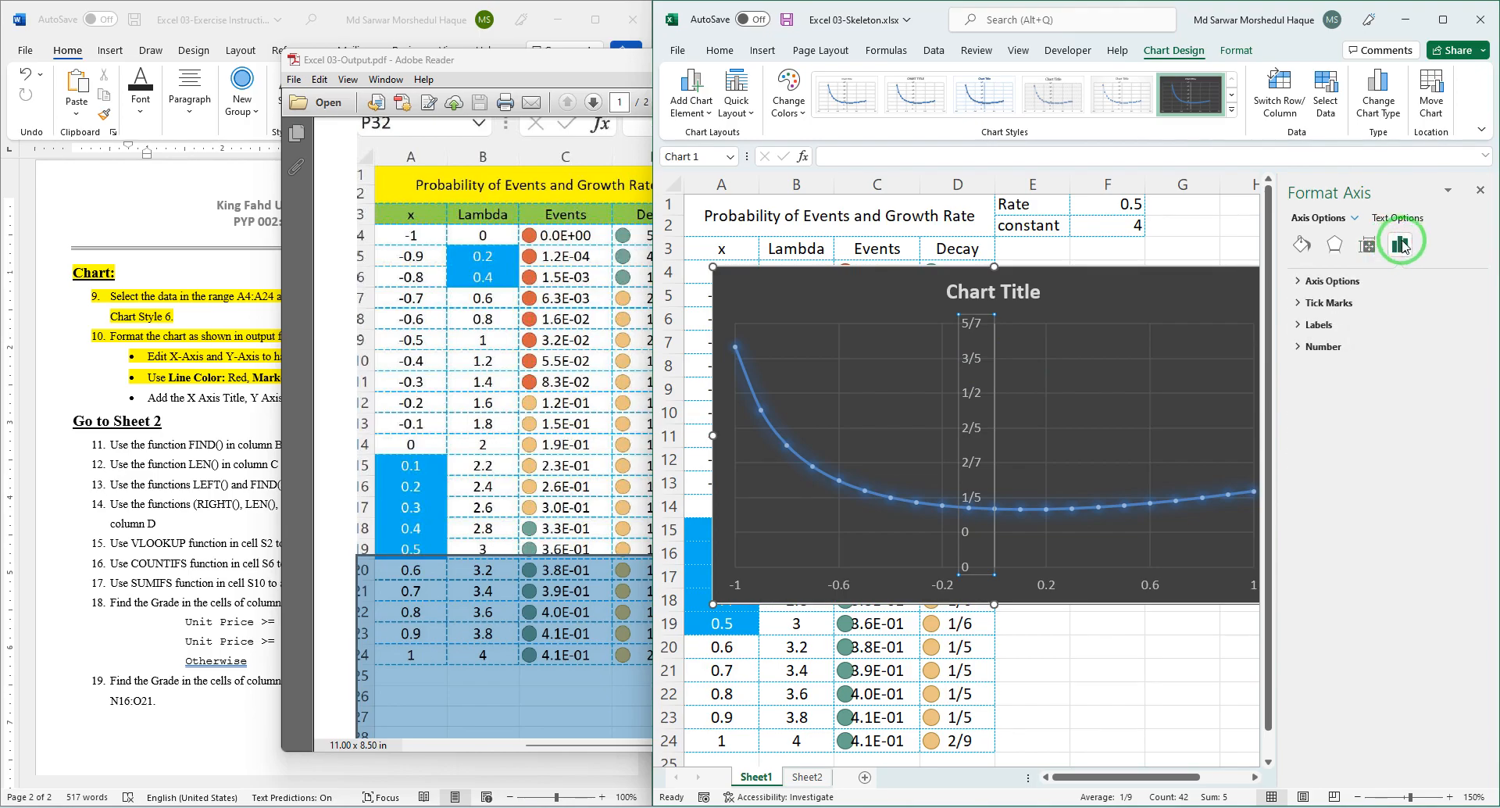
click(1359, 286)
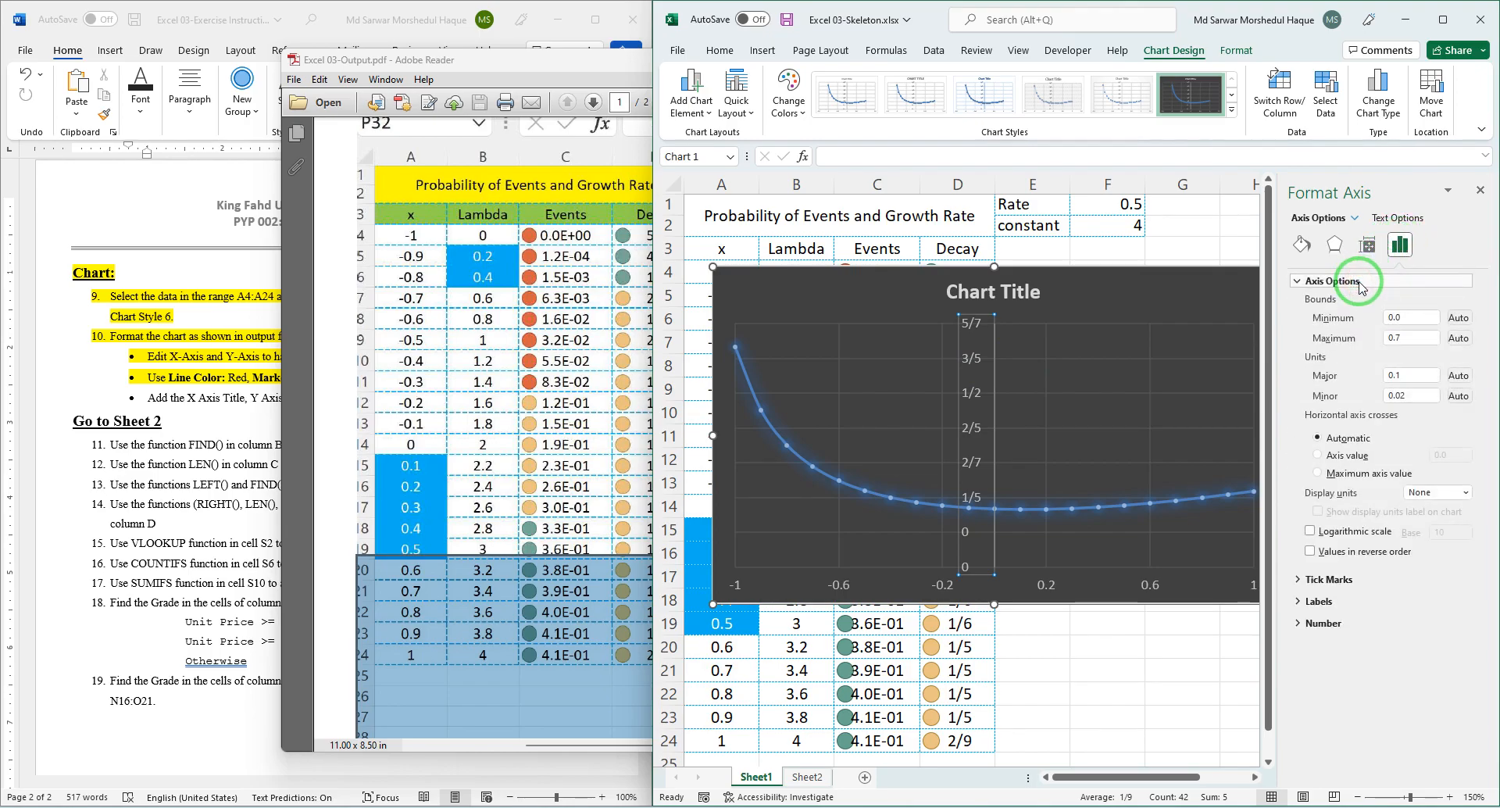
click(1419, 338)
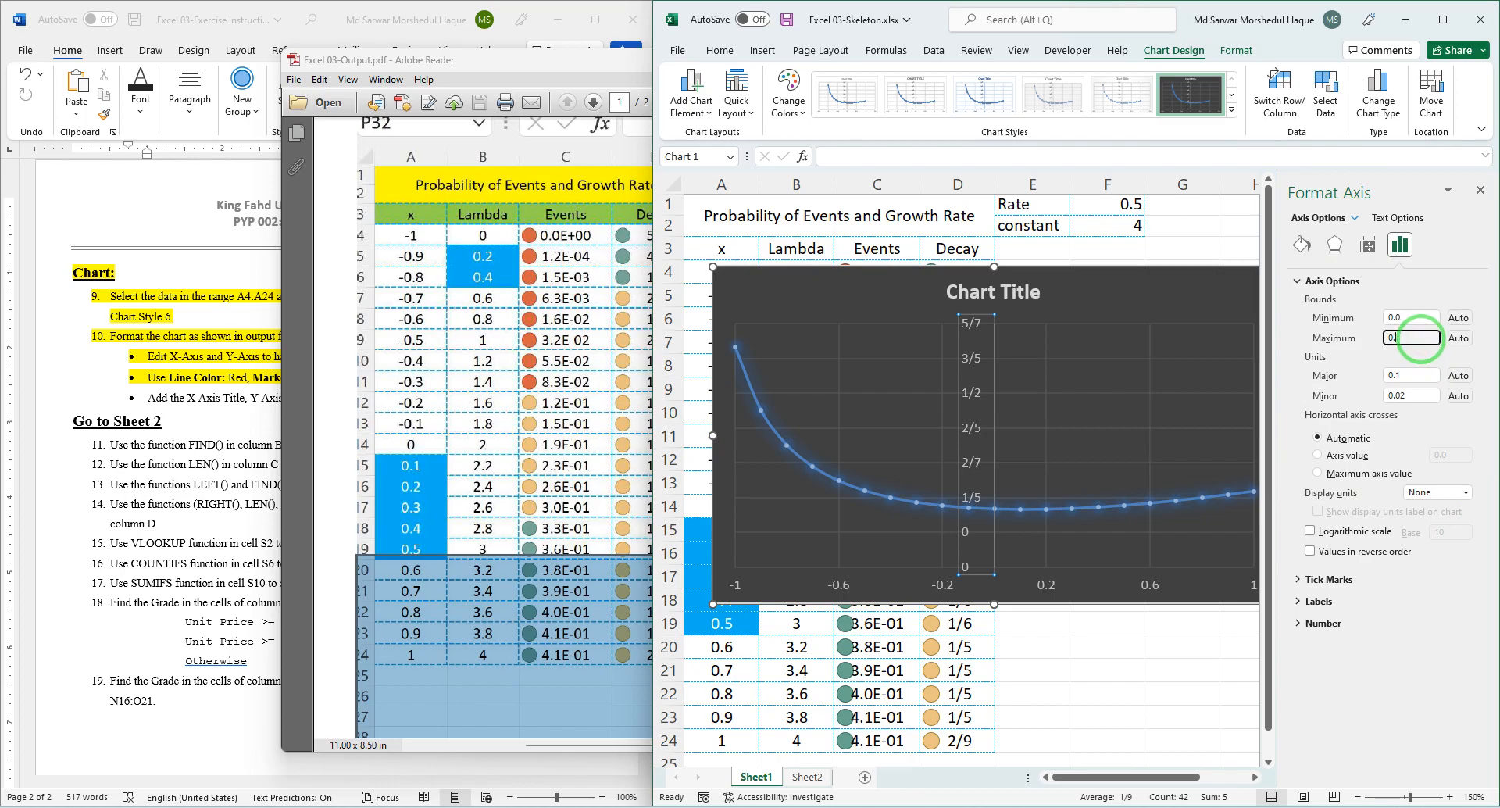
click(1420, 376)
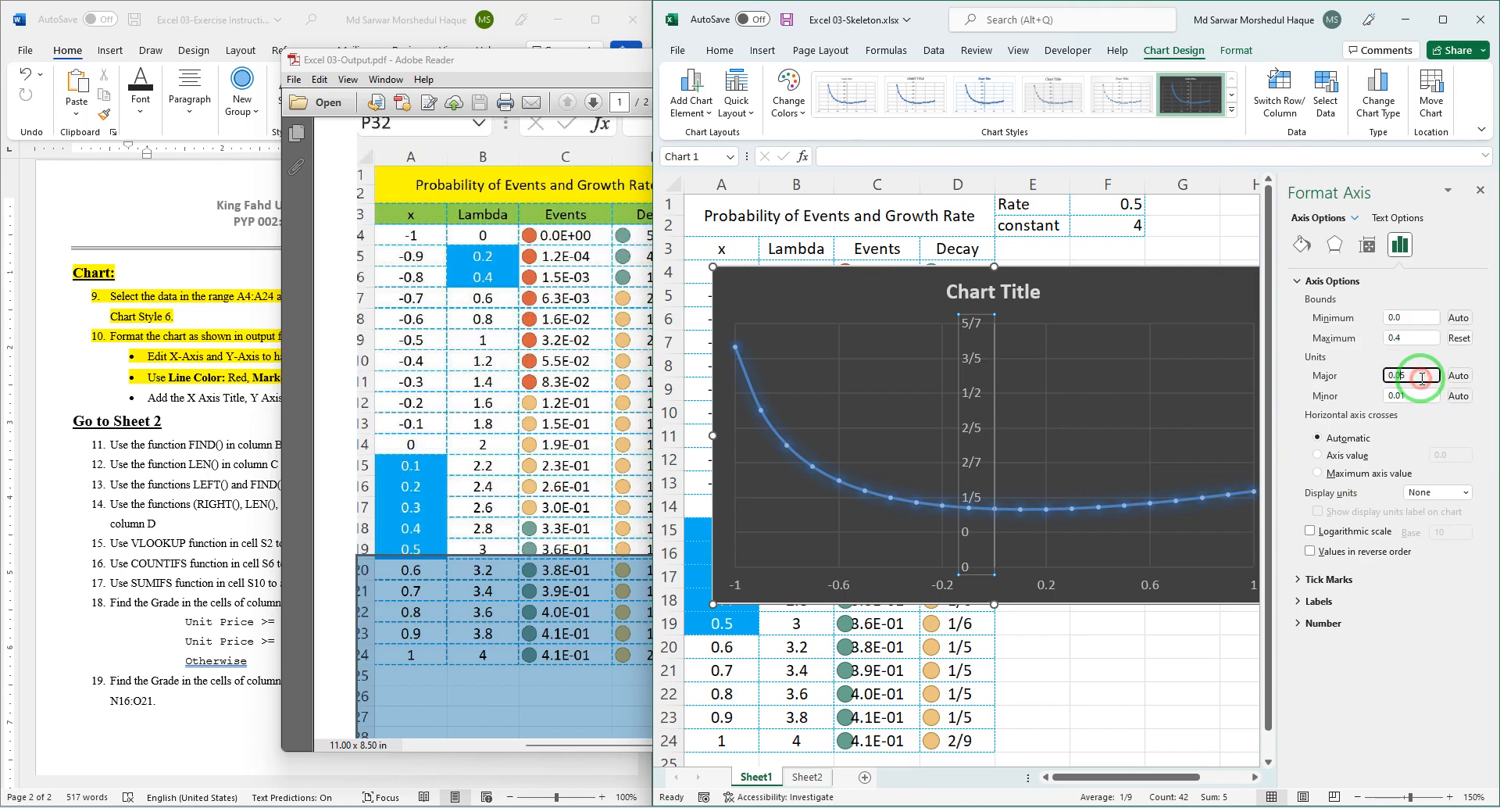
Following Excel 03-Output.pdf, format the vertical axis labels as Number with 1 decimal place and set the major unit to 0.1.
click(437, 420)
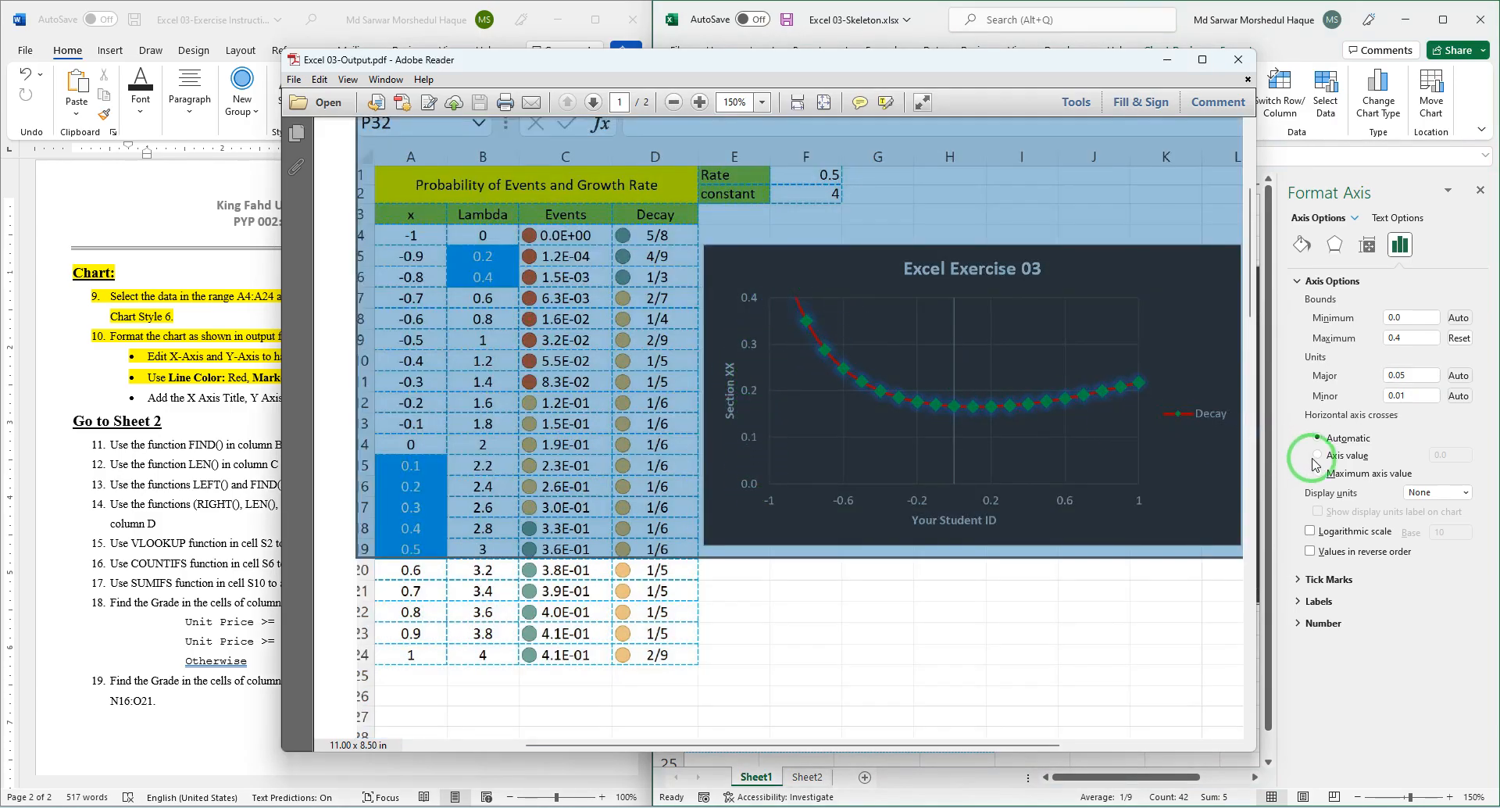
click(994, 628)
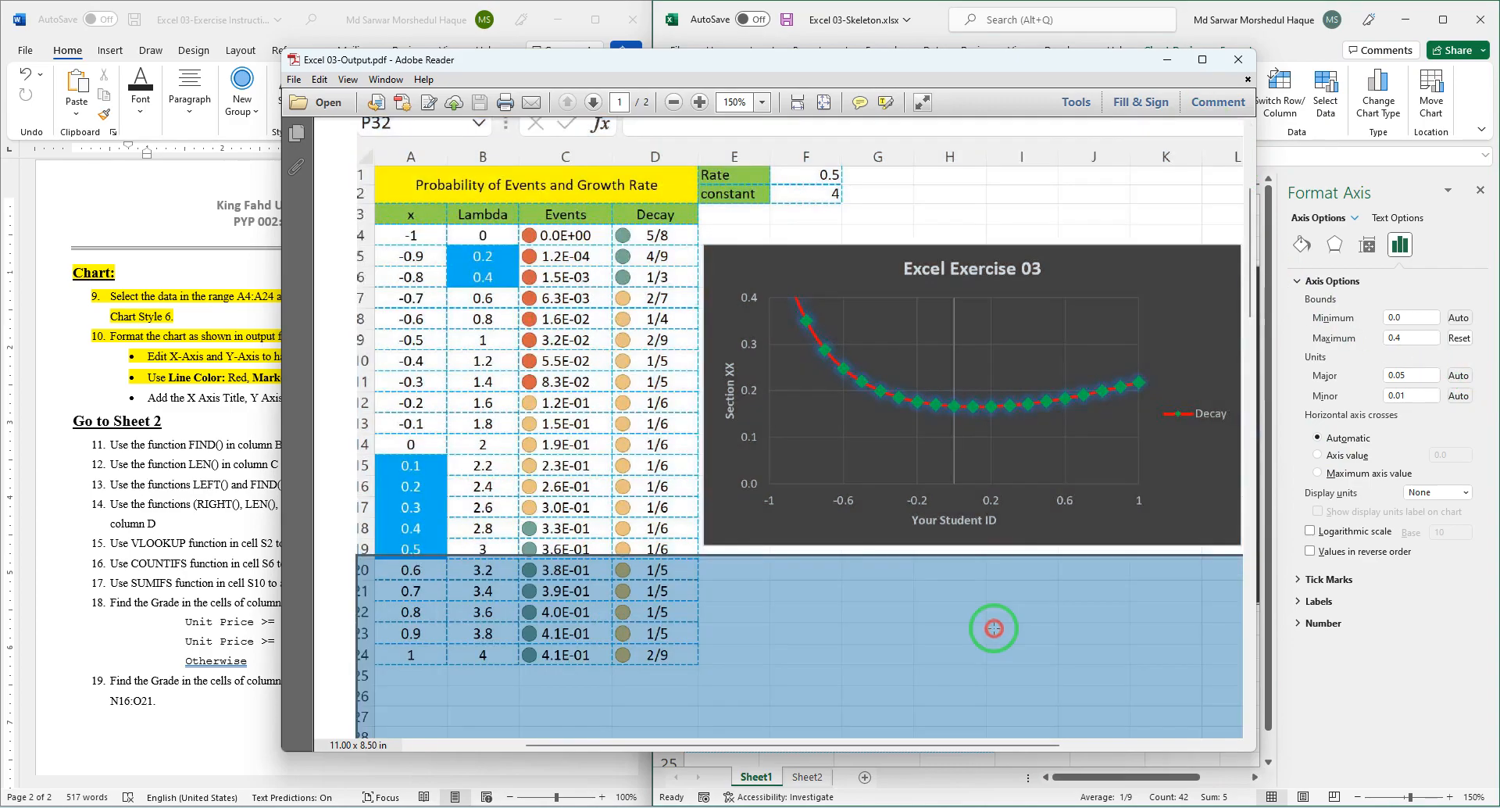
click(945, 635)
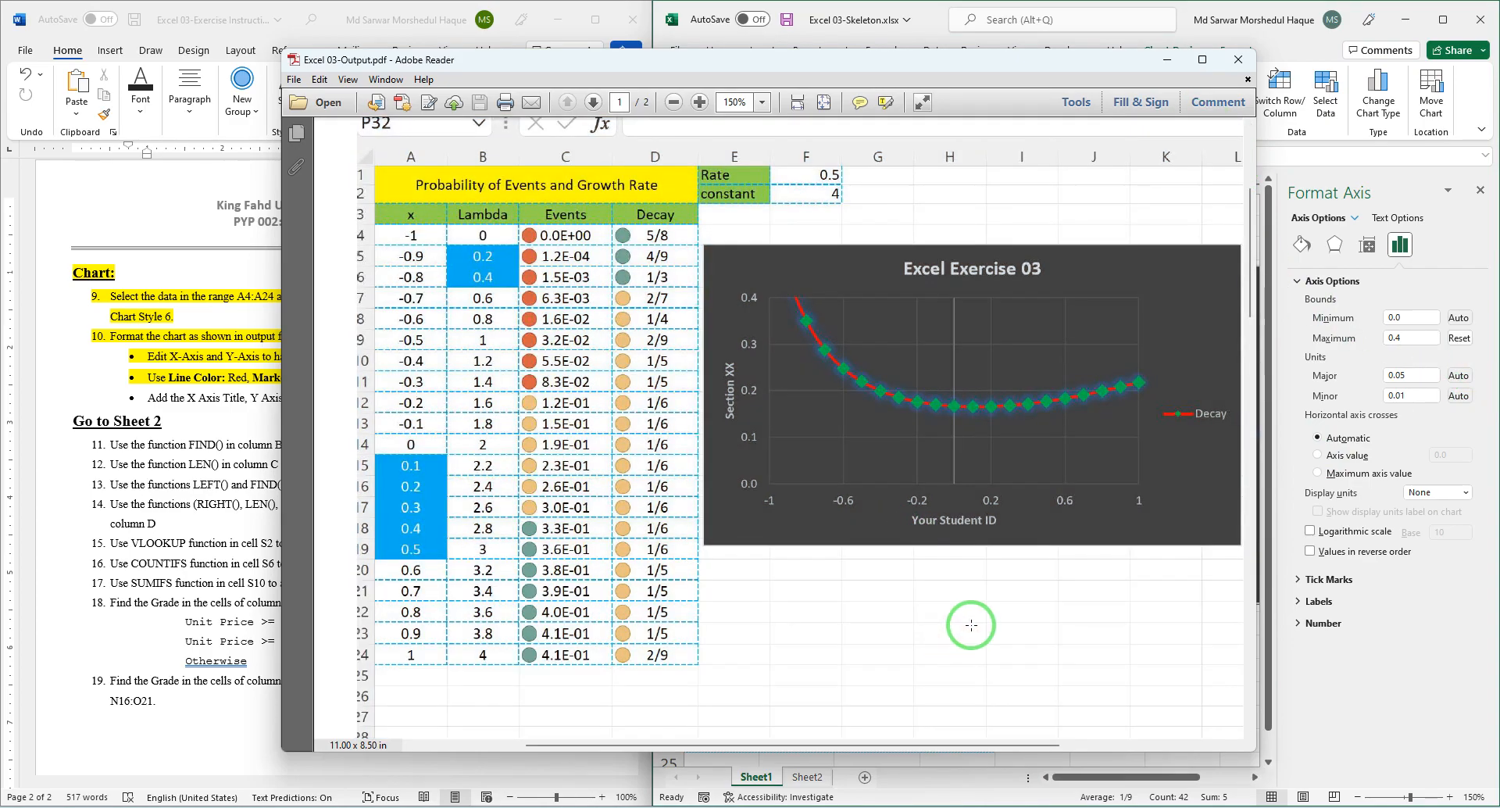
click(1440, 688)
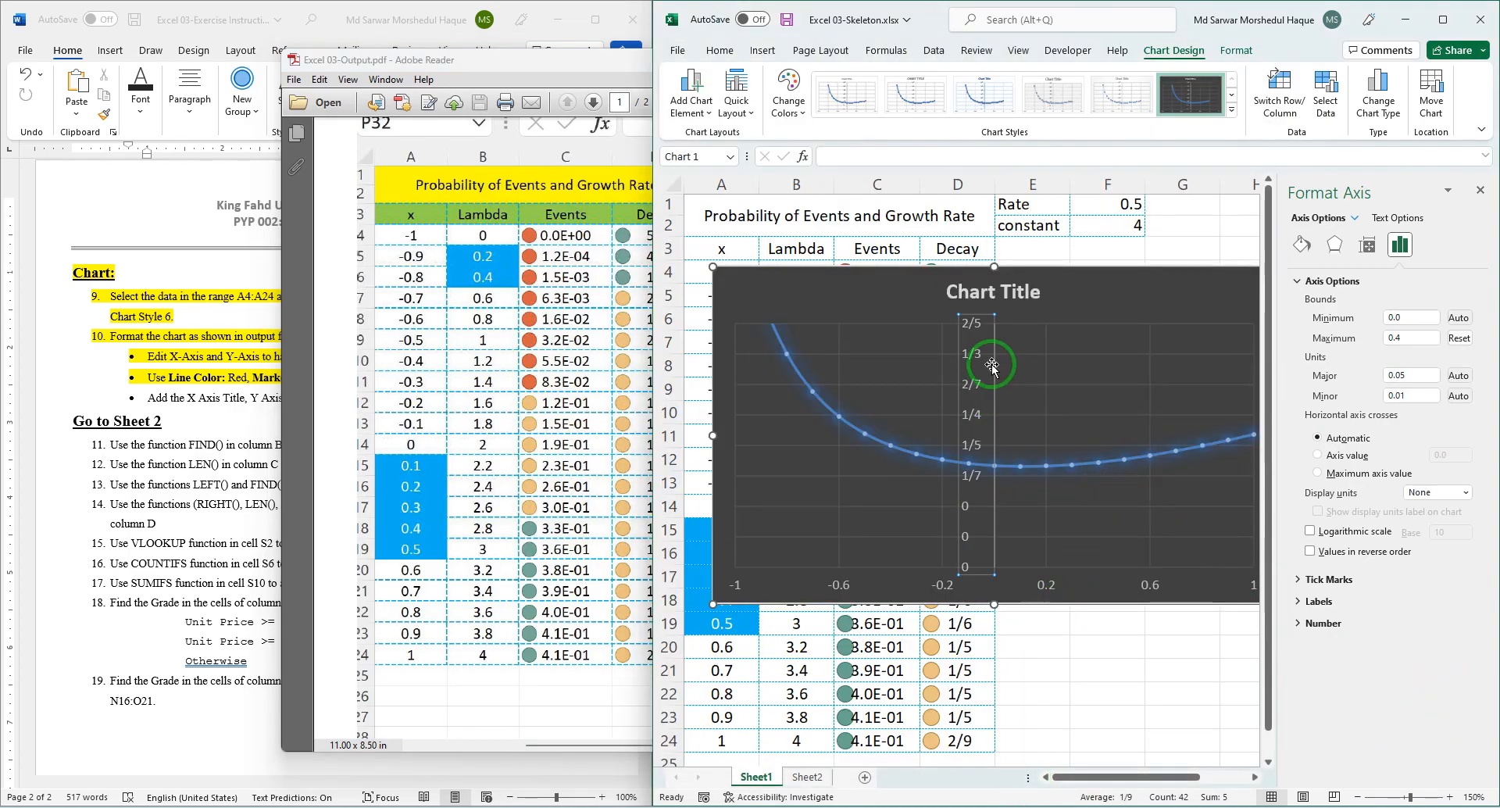
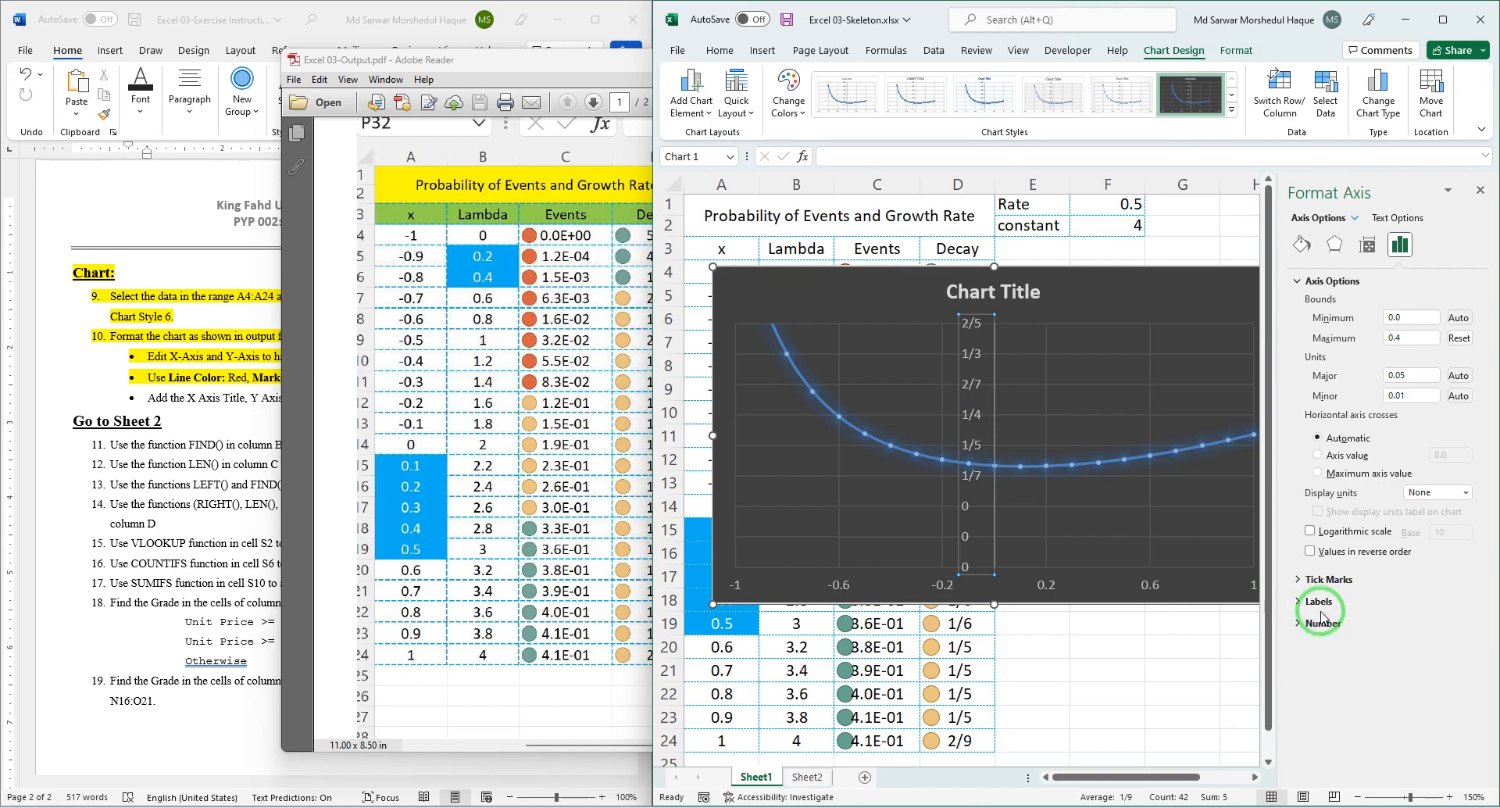
click(1321, 623)
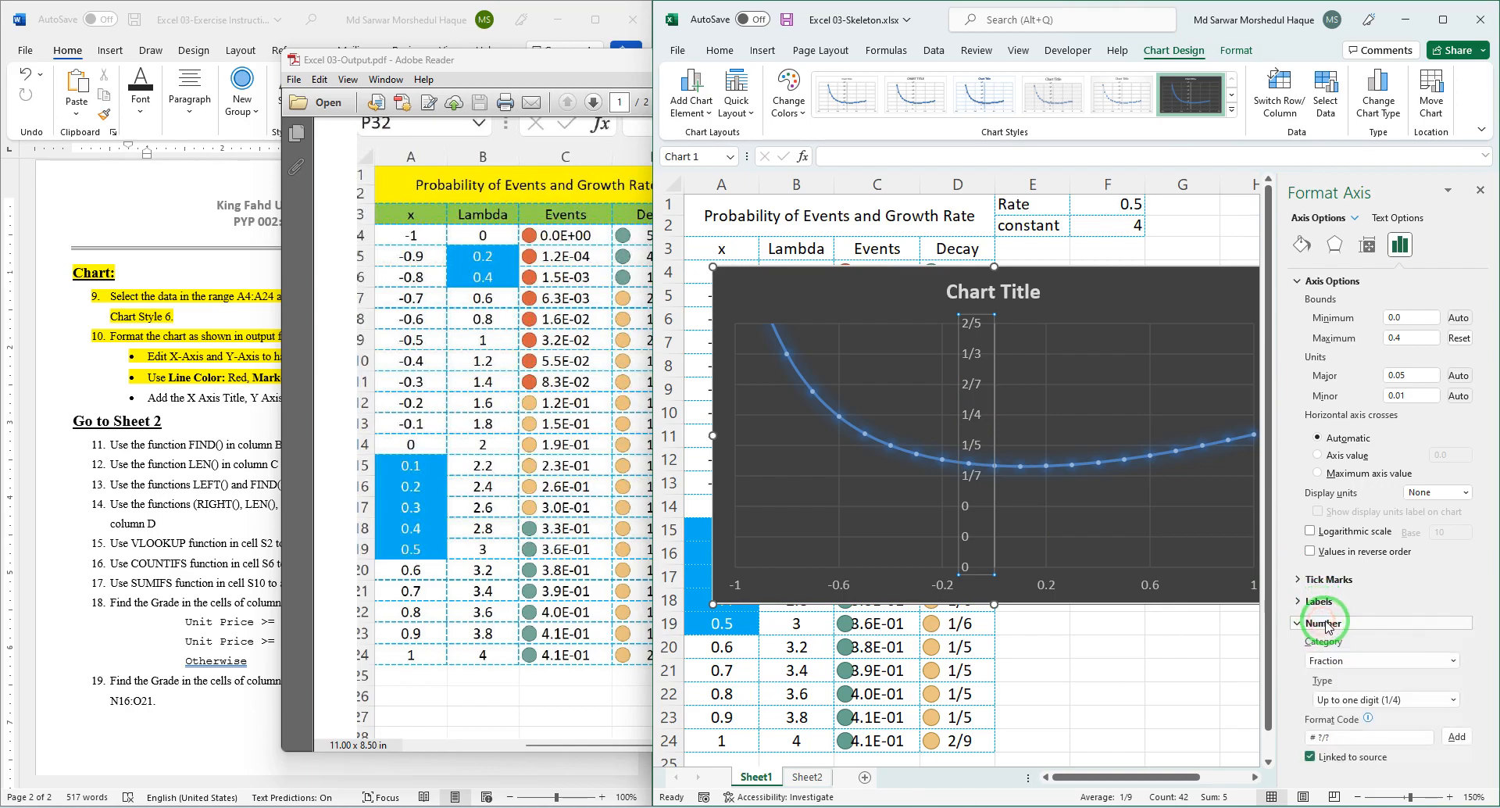
click(1387, 666)
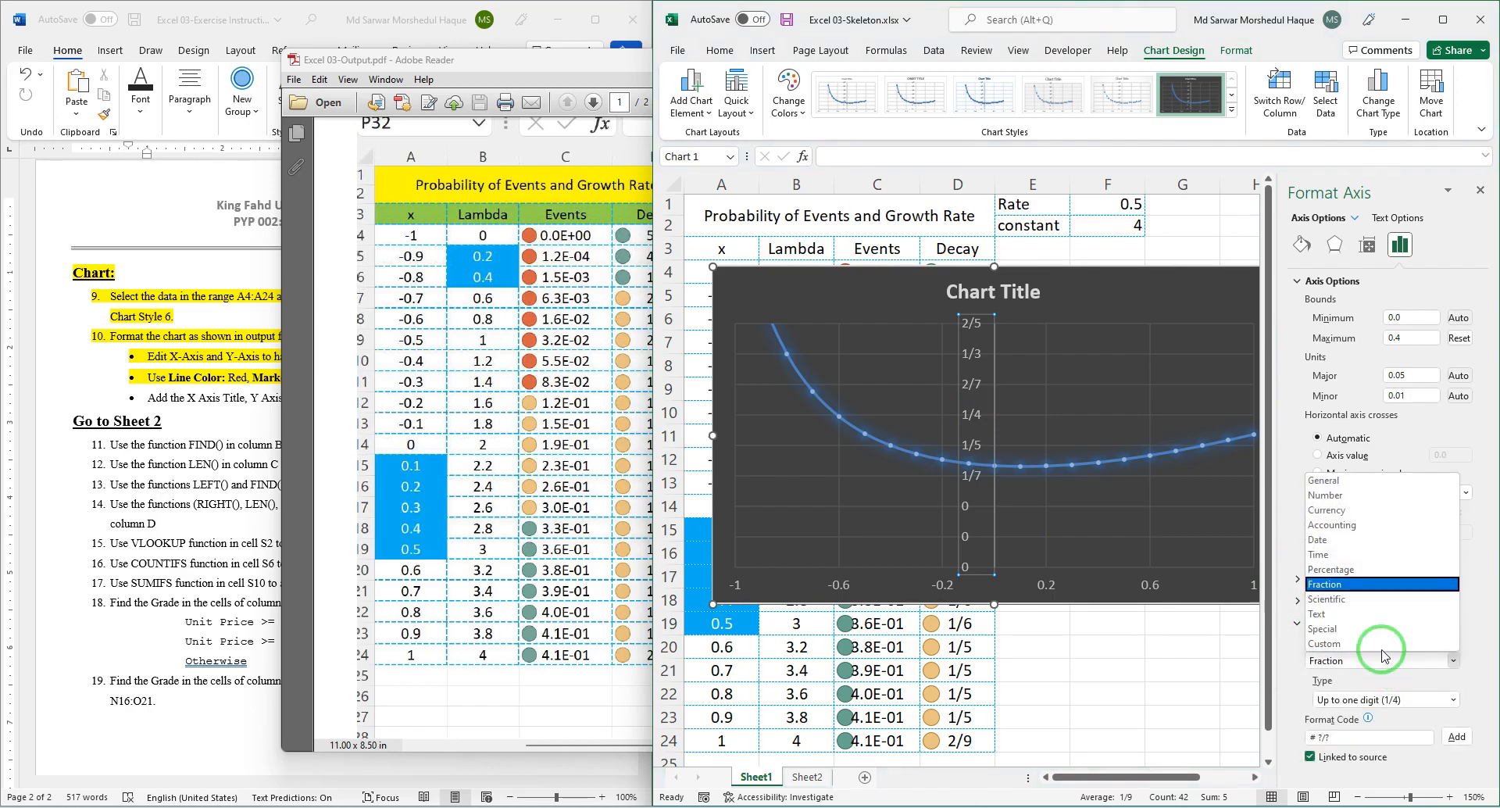
click(1324, 497)
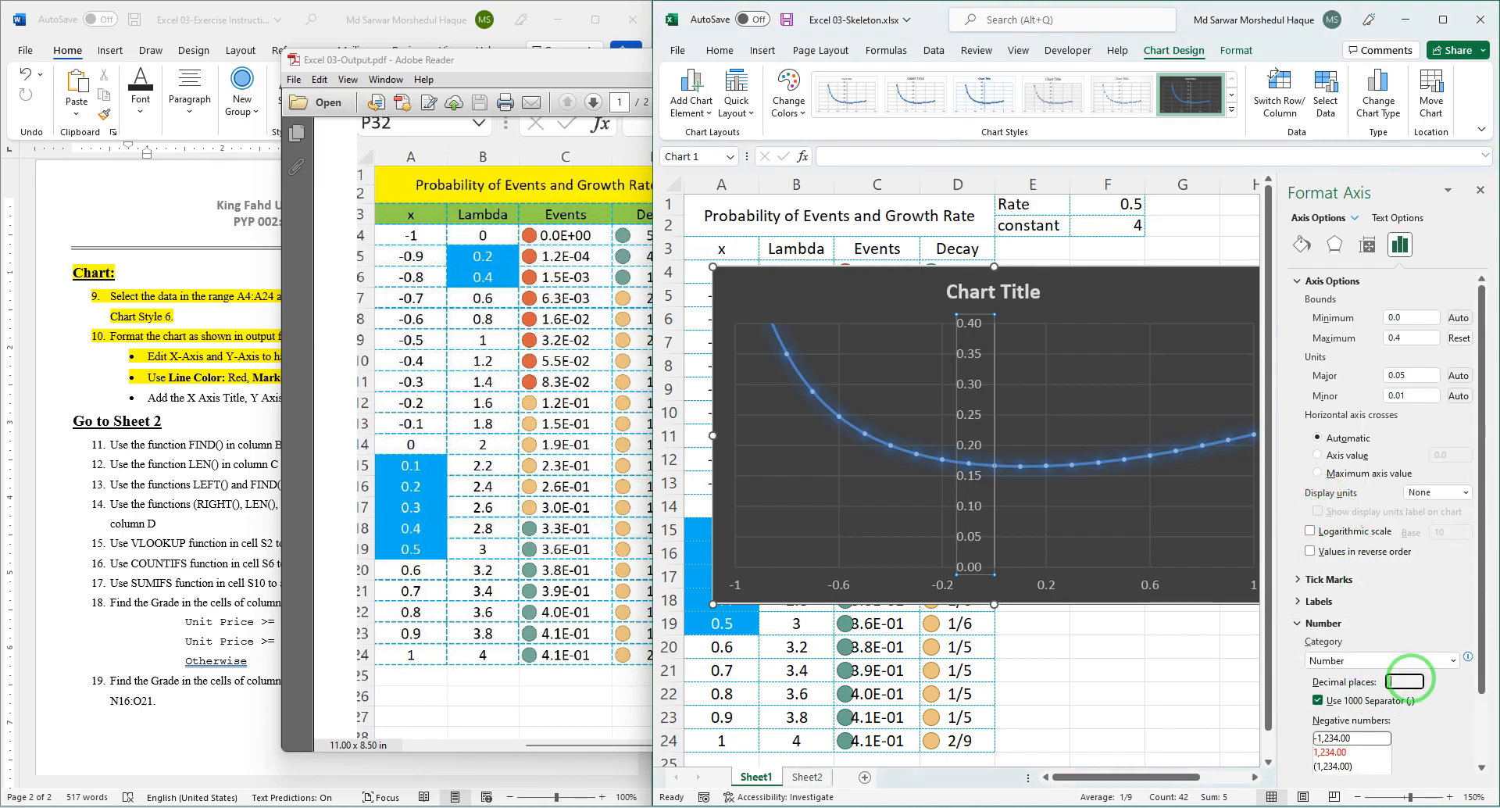
key(Tab)
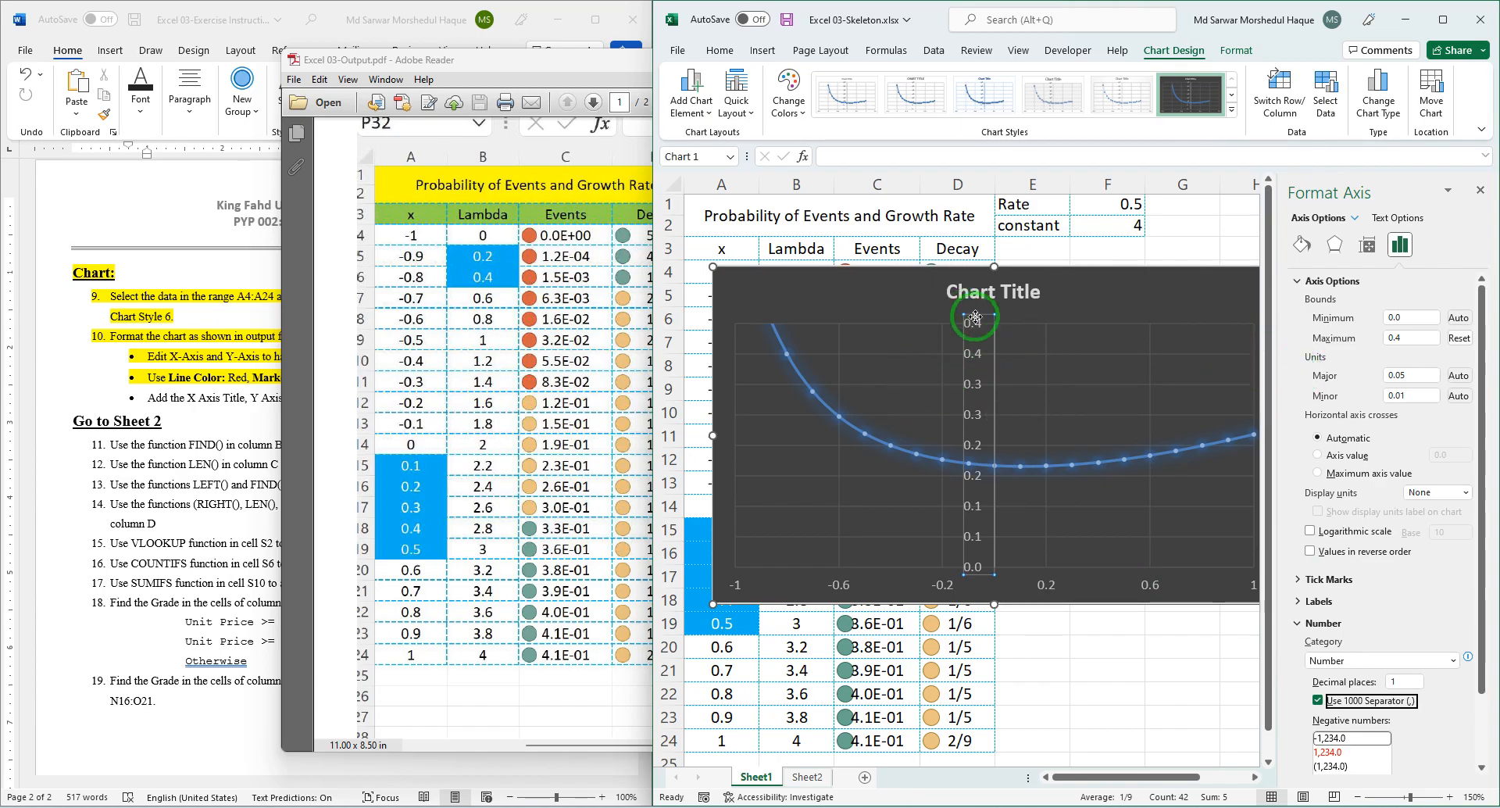
click(1419, 375)
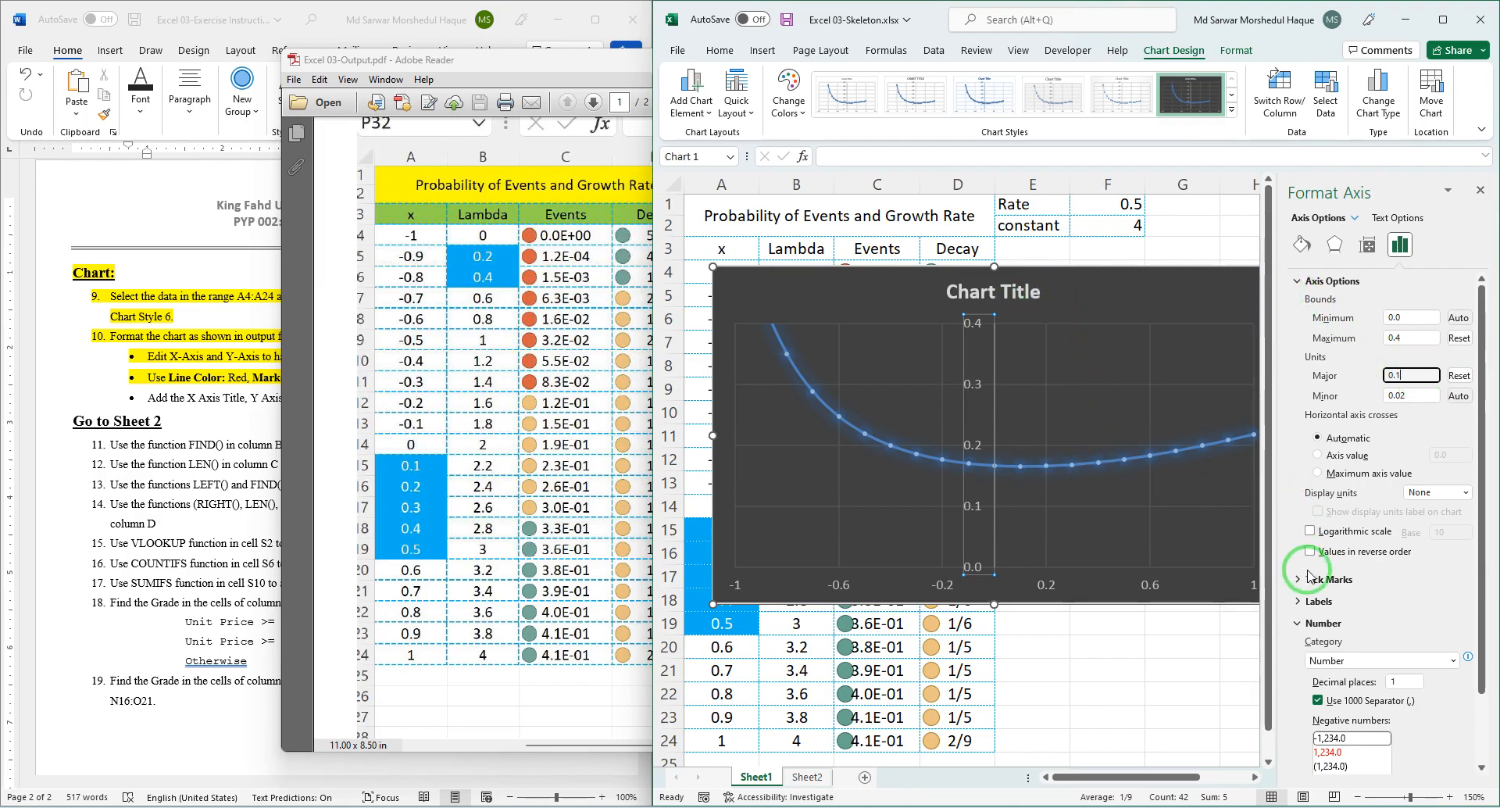
Set the vertical axis label position to Low and finish formatting the axis.
click(1318, 601)
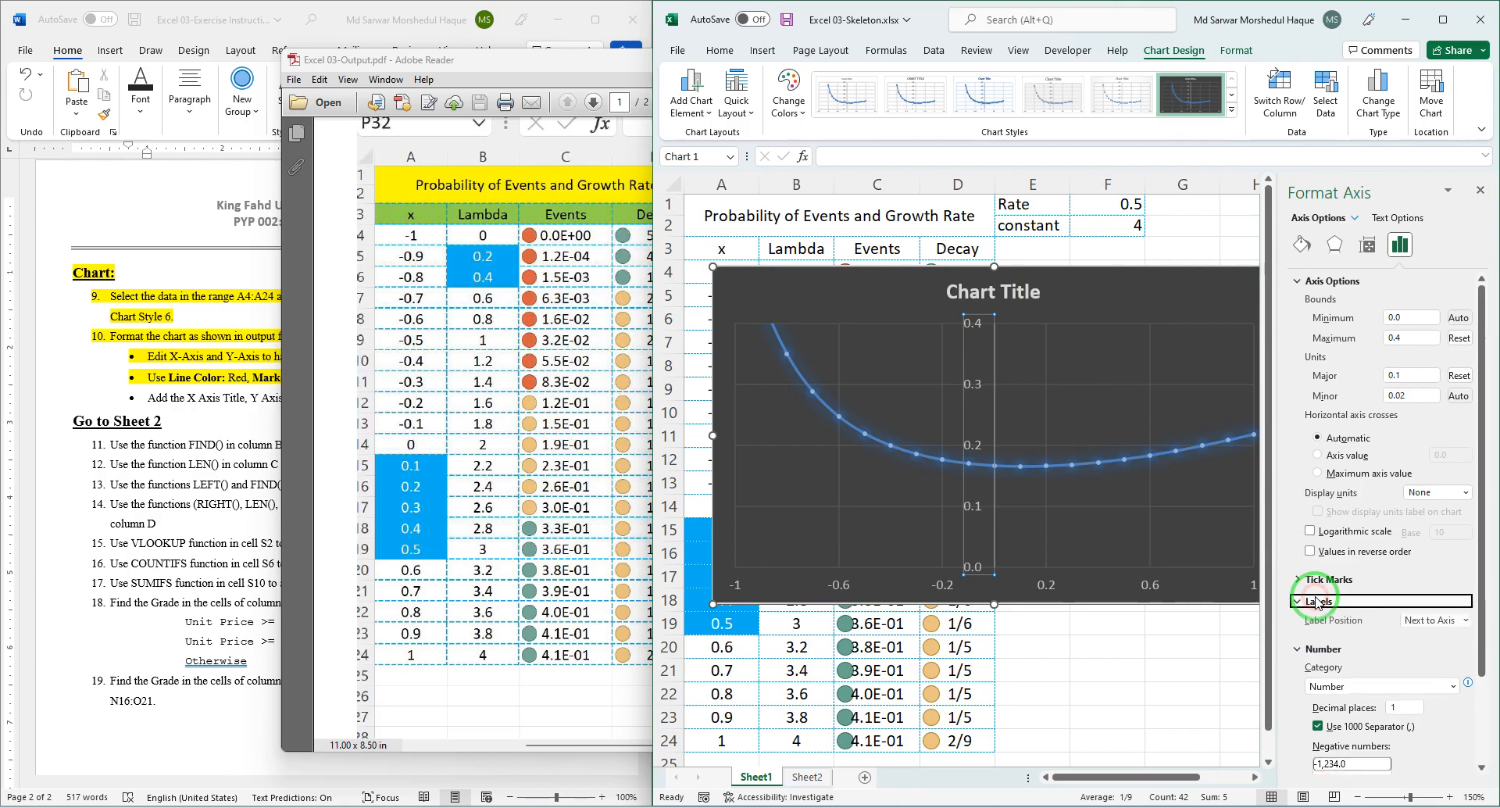
click(1428, 621)
click(1412, 666)
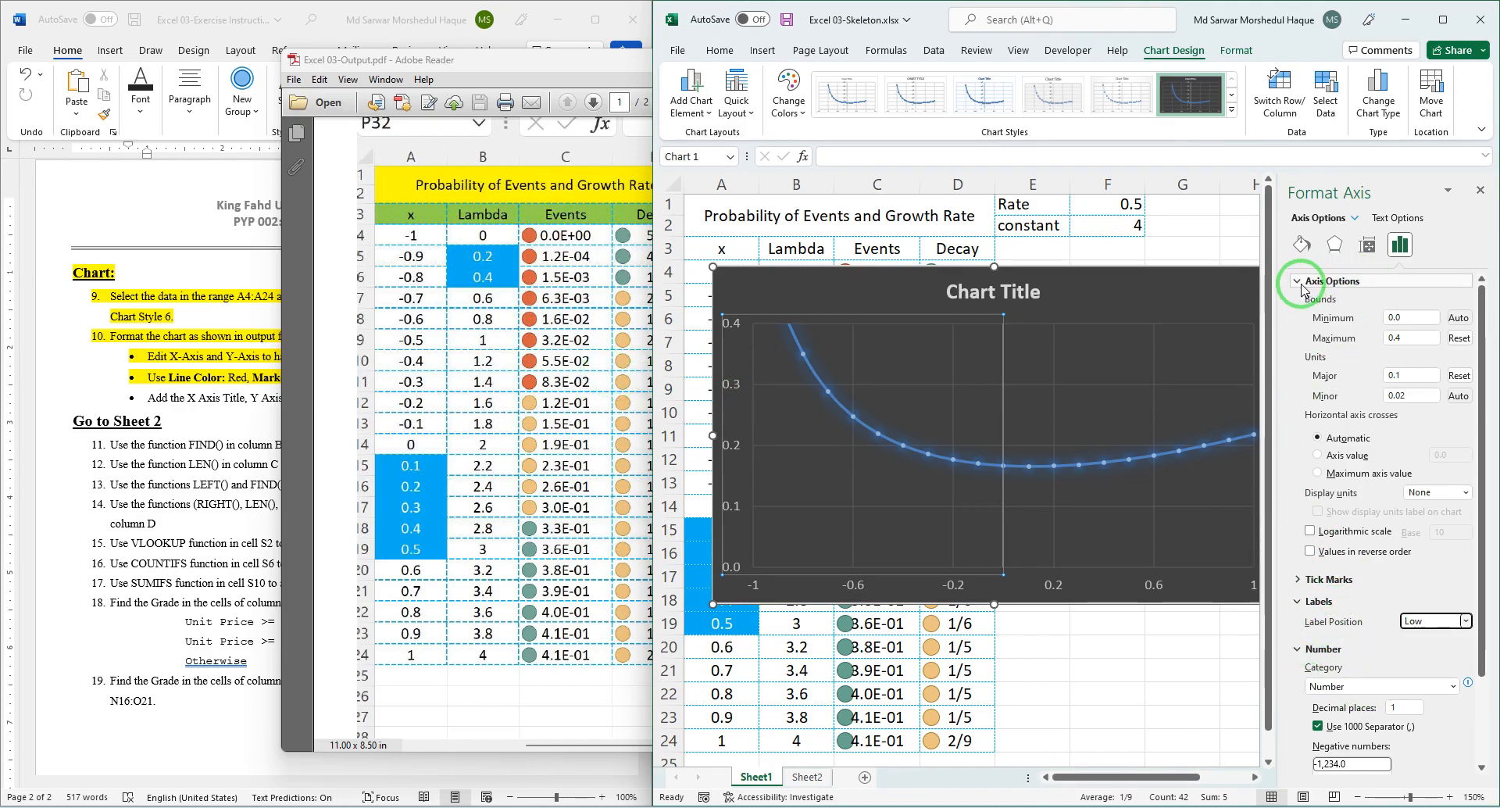
click(1404, 317)
click(1395, 340)
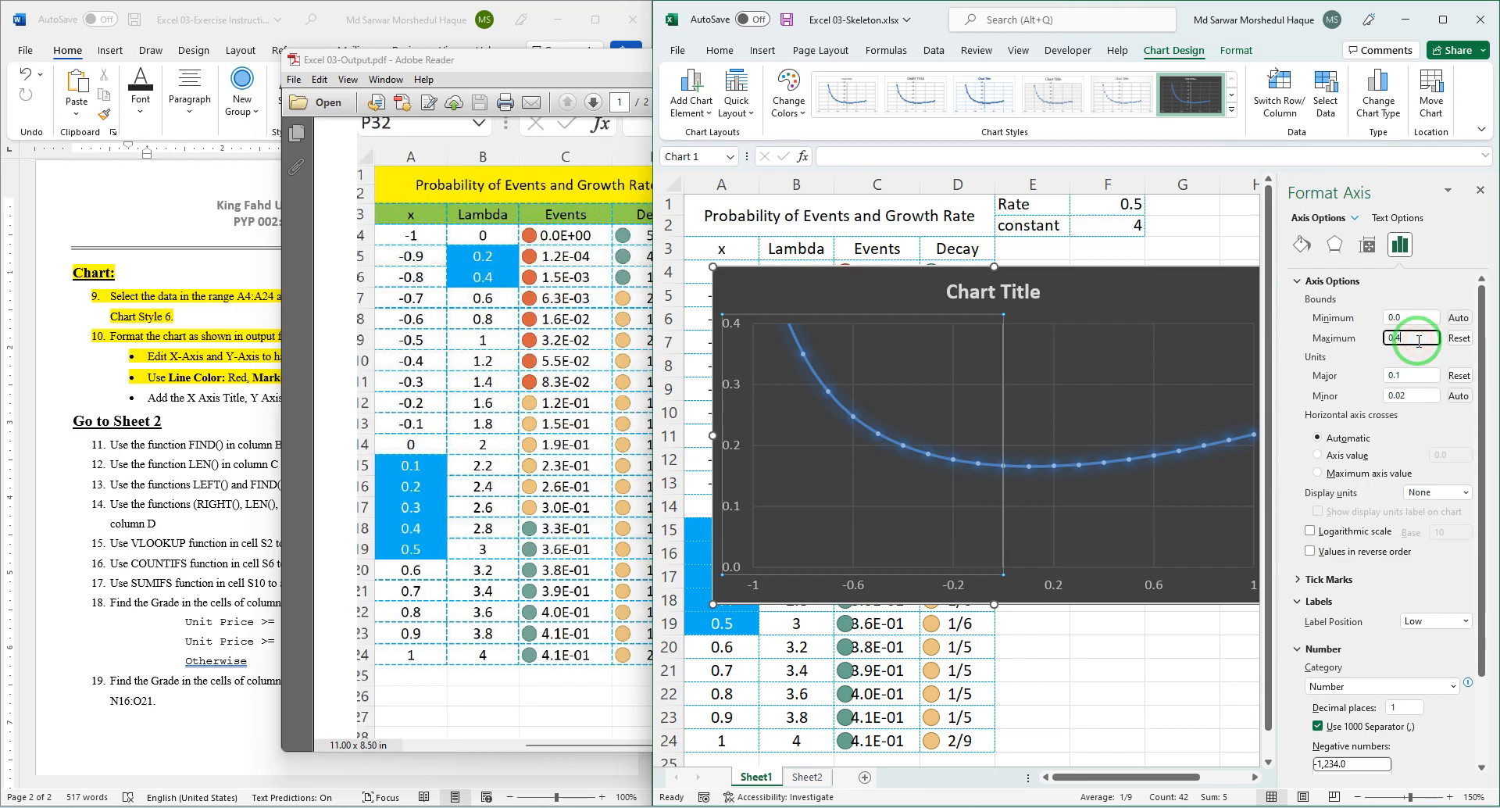
click(1418, 376)
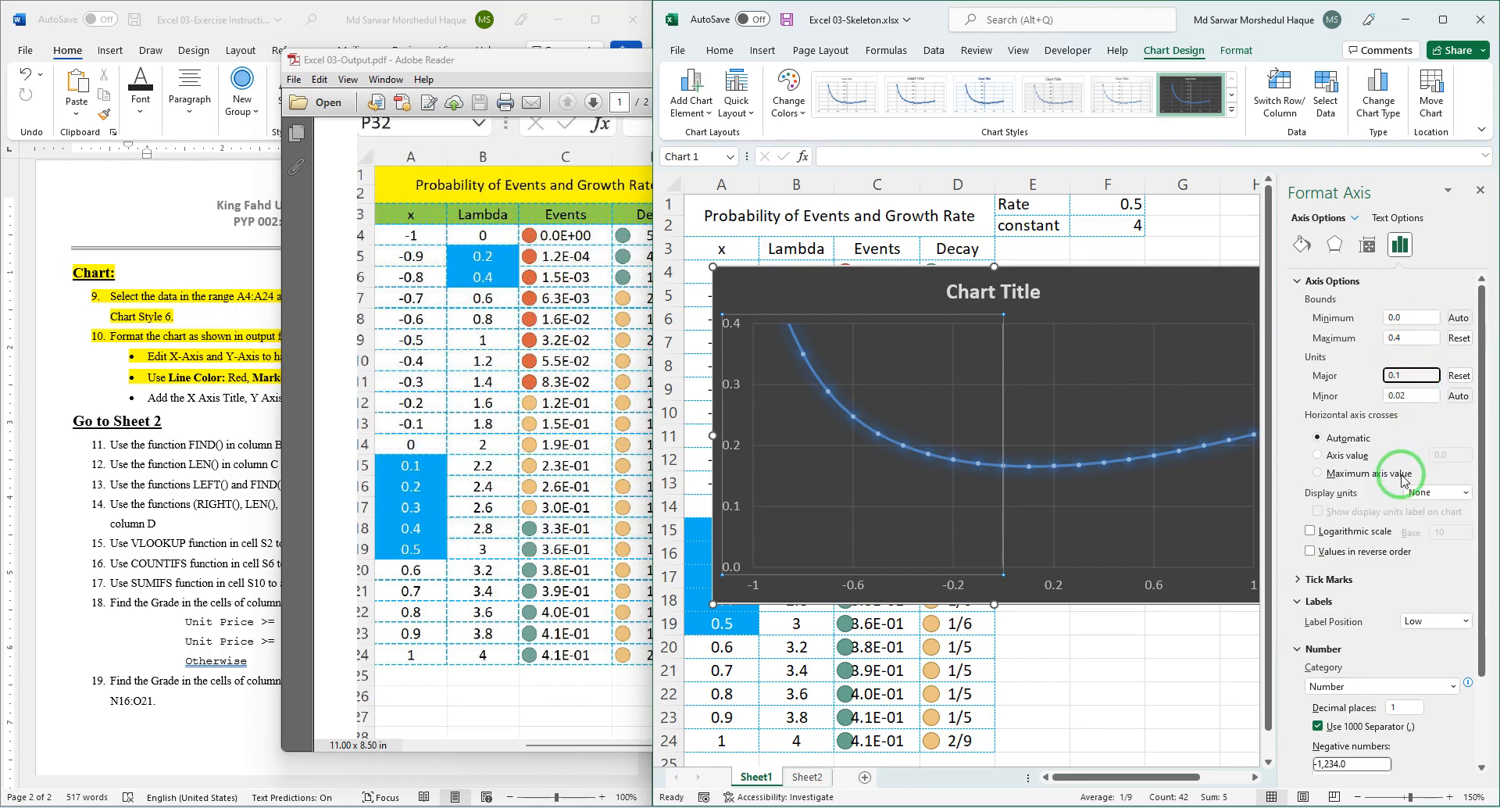
click(1319, 601)
click(1320, 603)
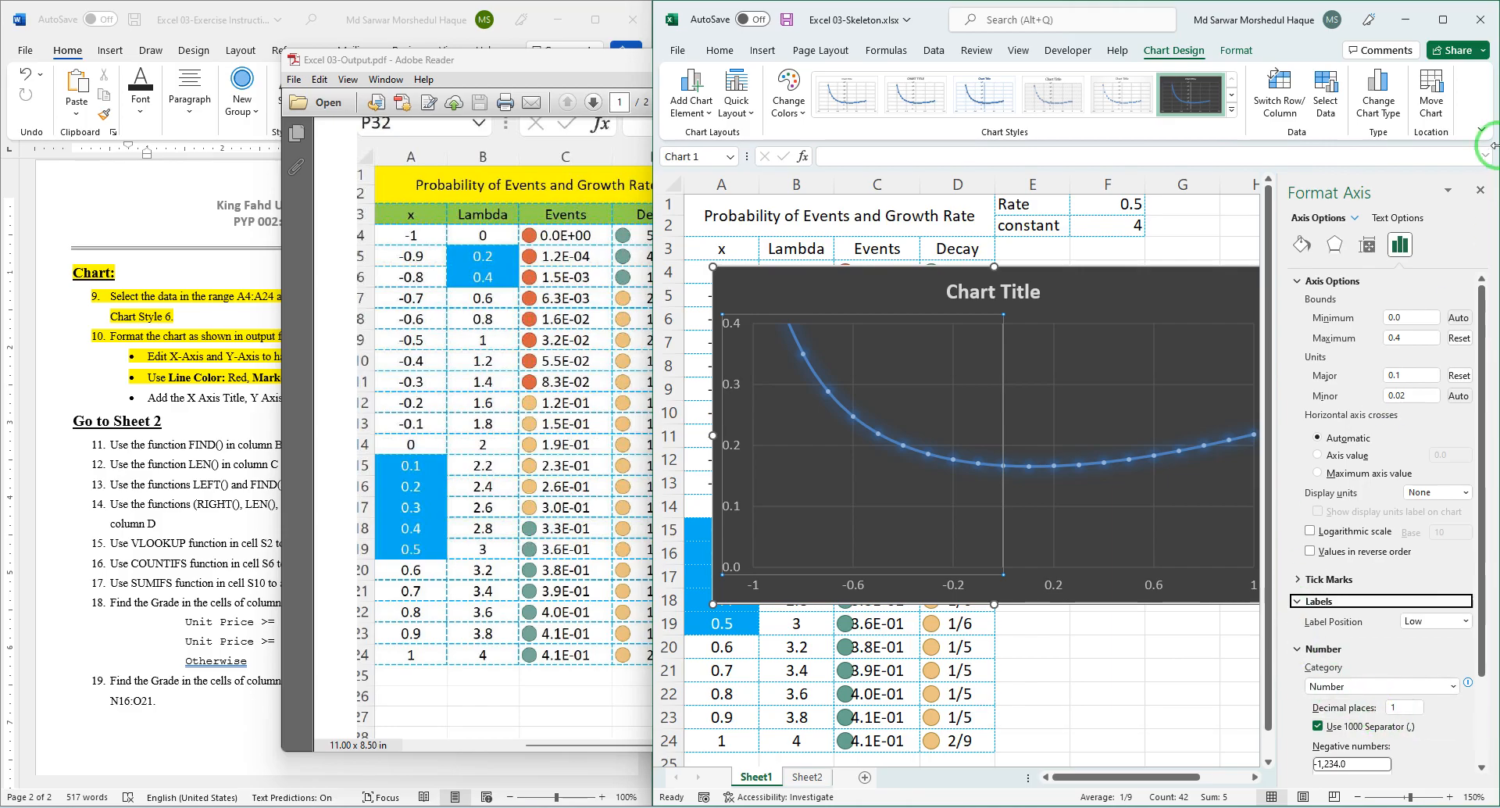
click(1480, 192)
Switch to Excel 03-Output.pdf and the Word instructions to compare the required line and marker formatting of the chart.
click(988, 275)
click(651, 160)
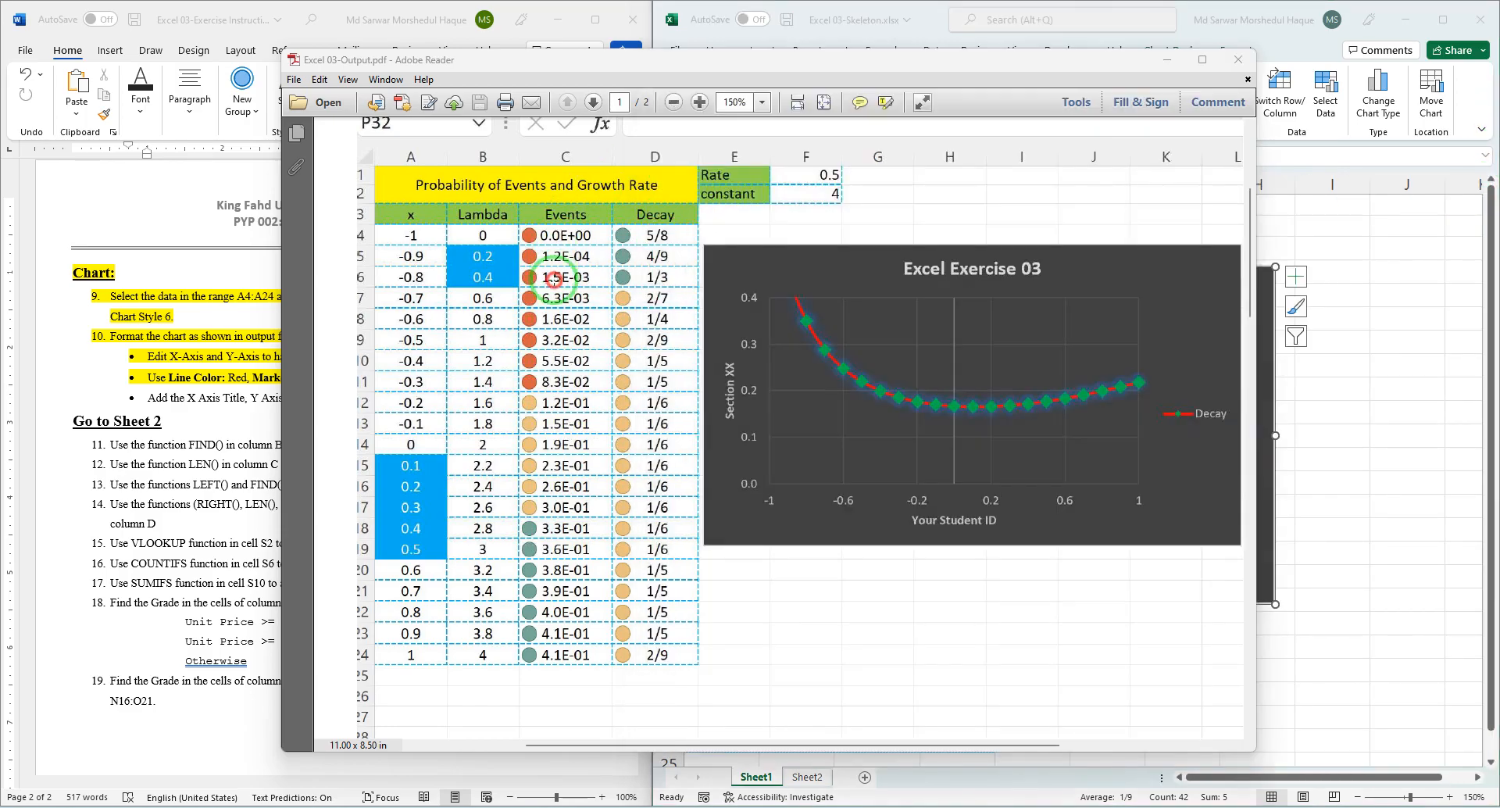
click(844, 477)
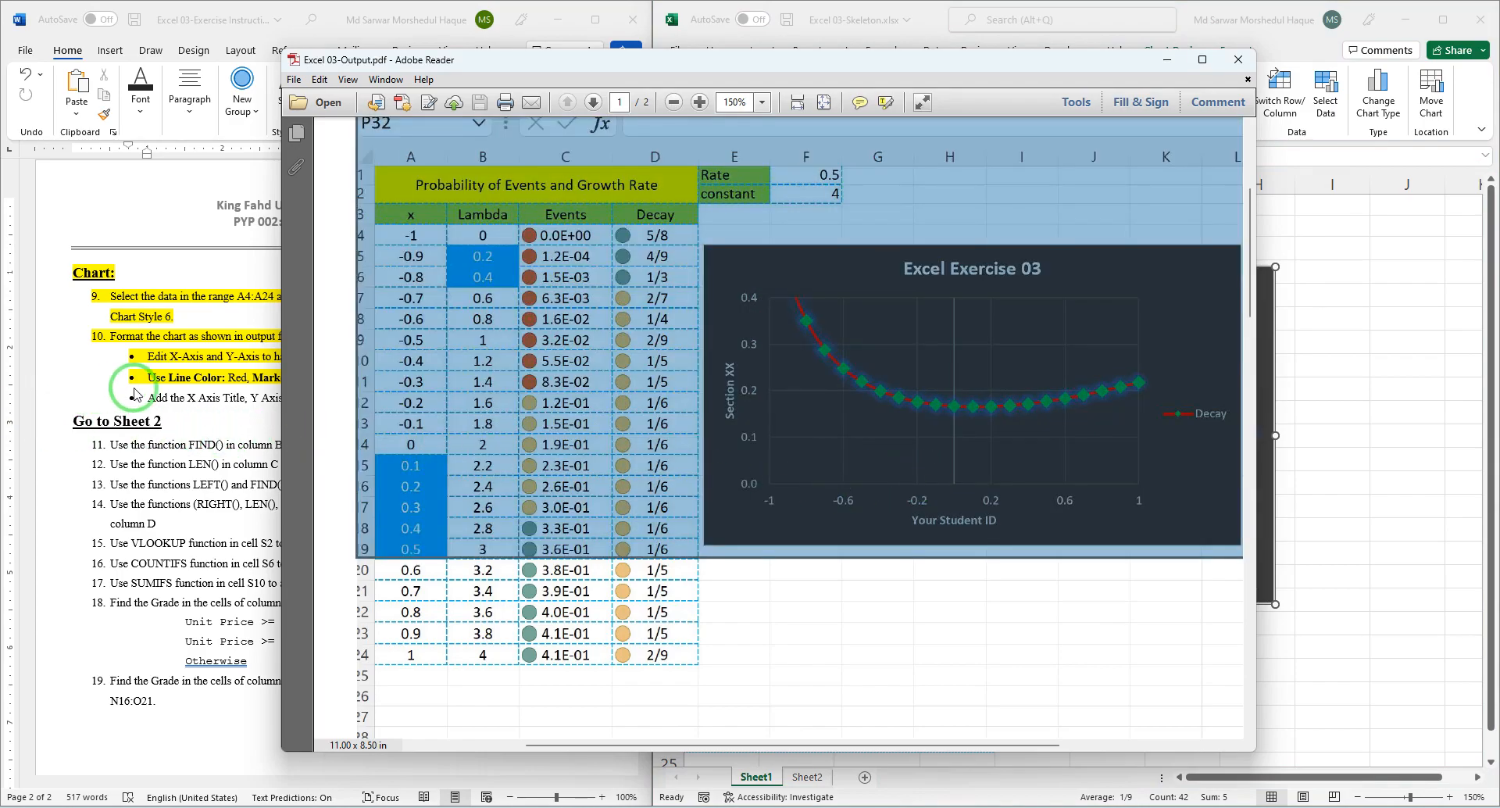
click(196, 387)
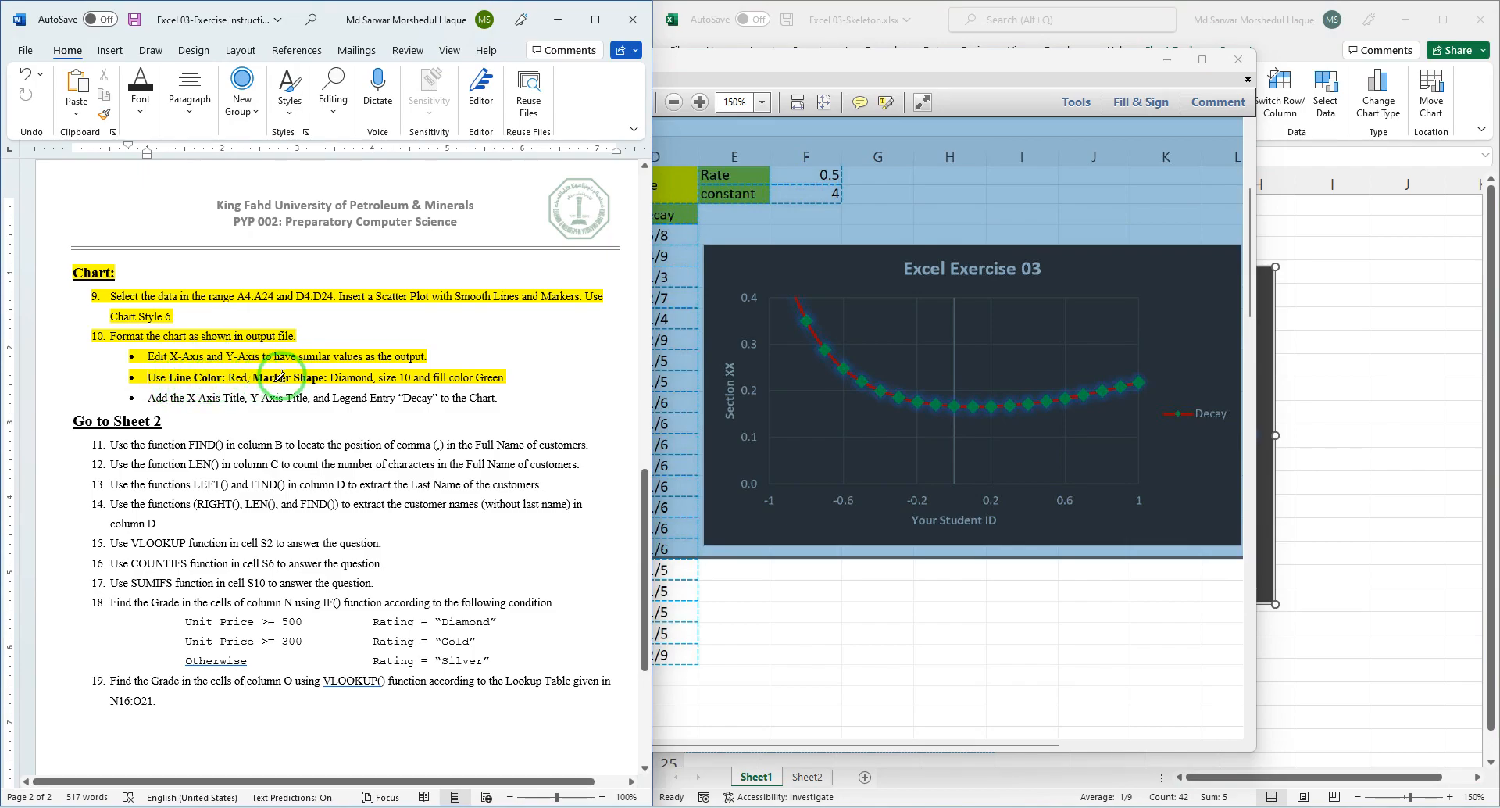
click(988, 408)
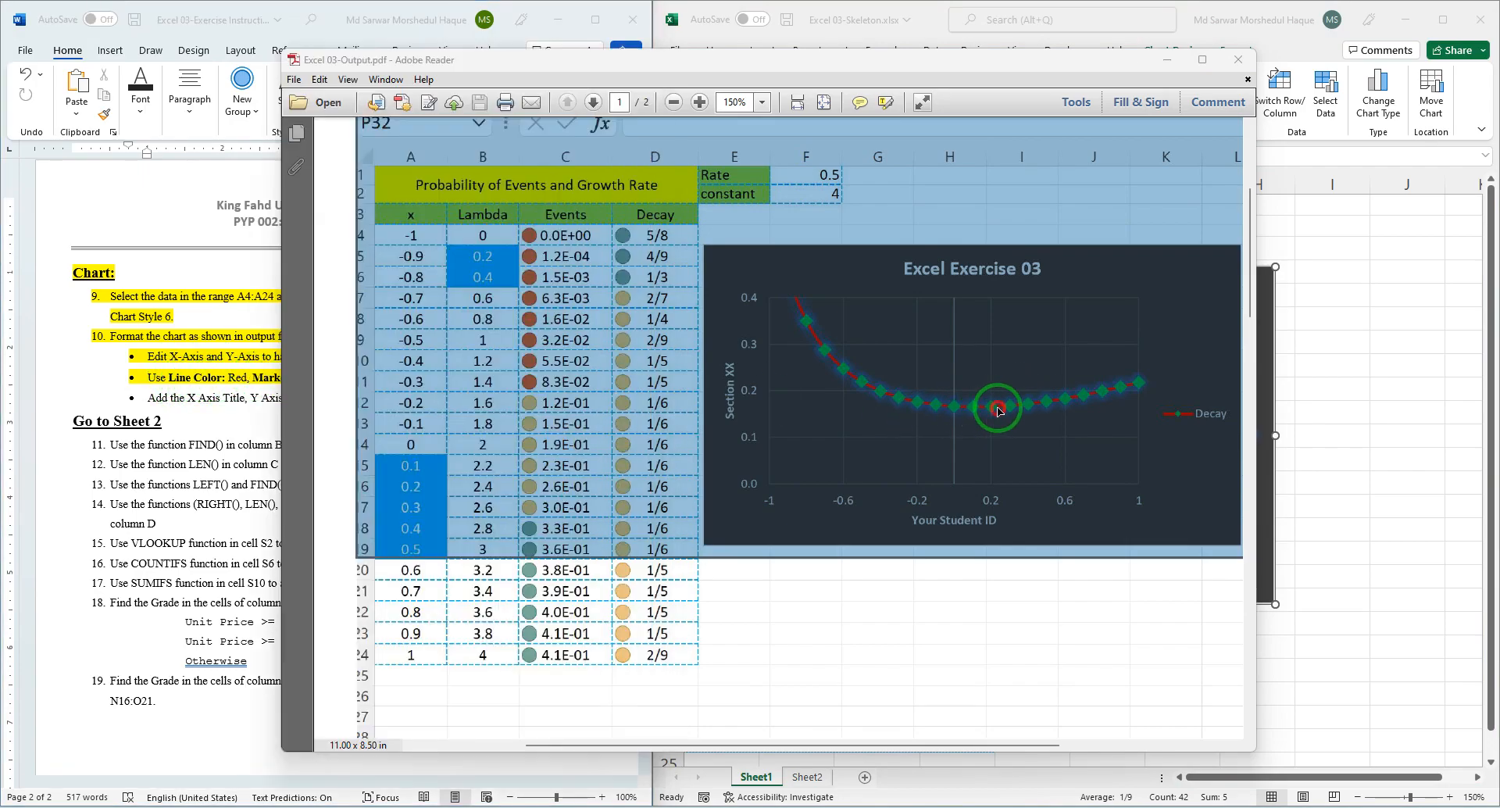
click(989, 412)
click(988, 413)
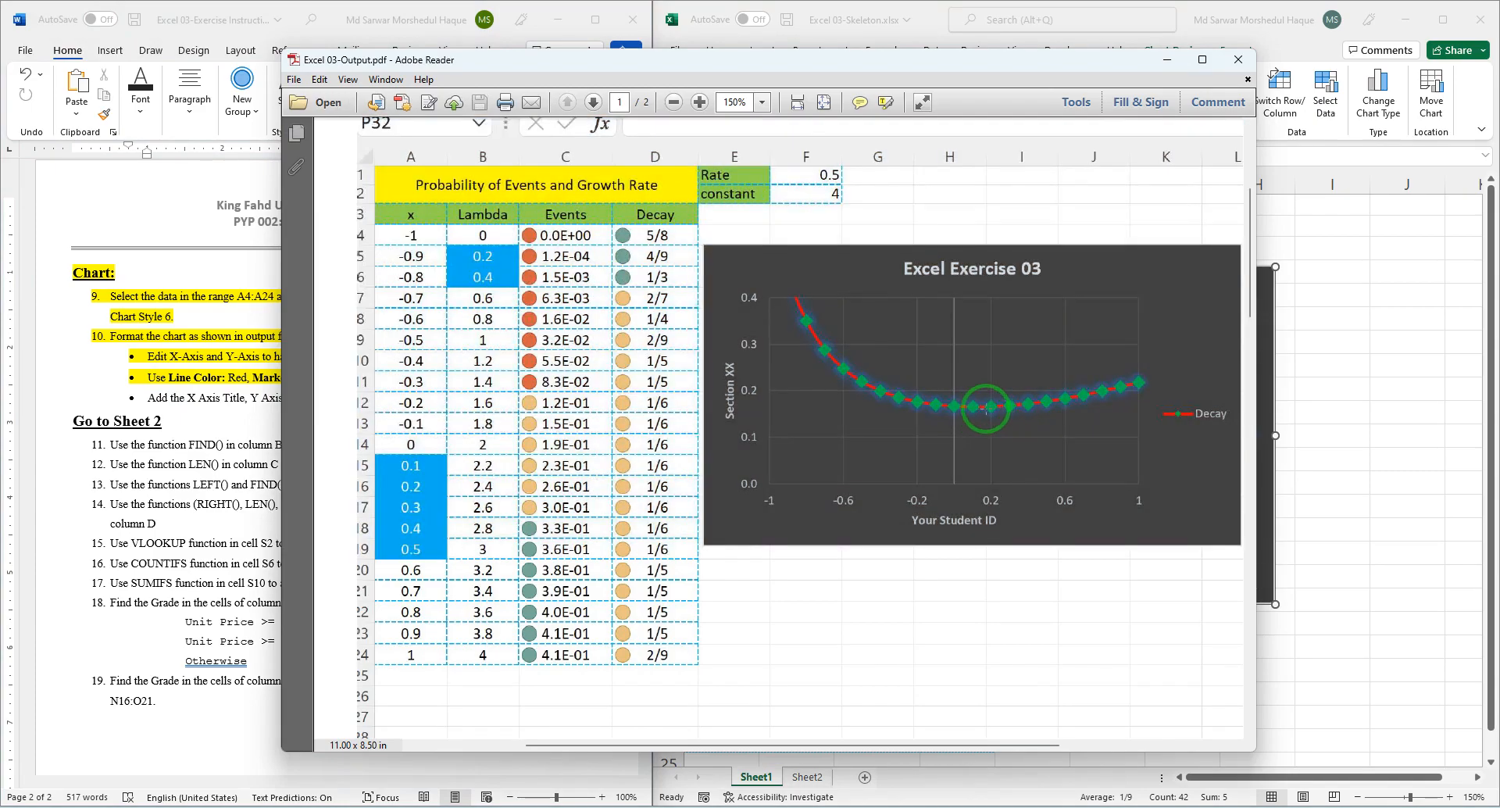
click(258, 373)
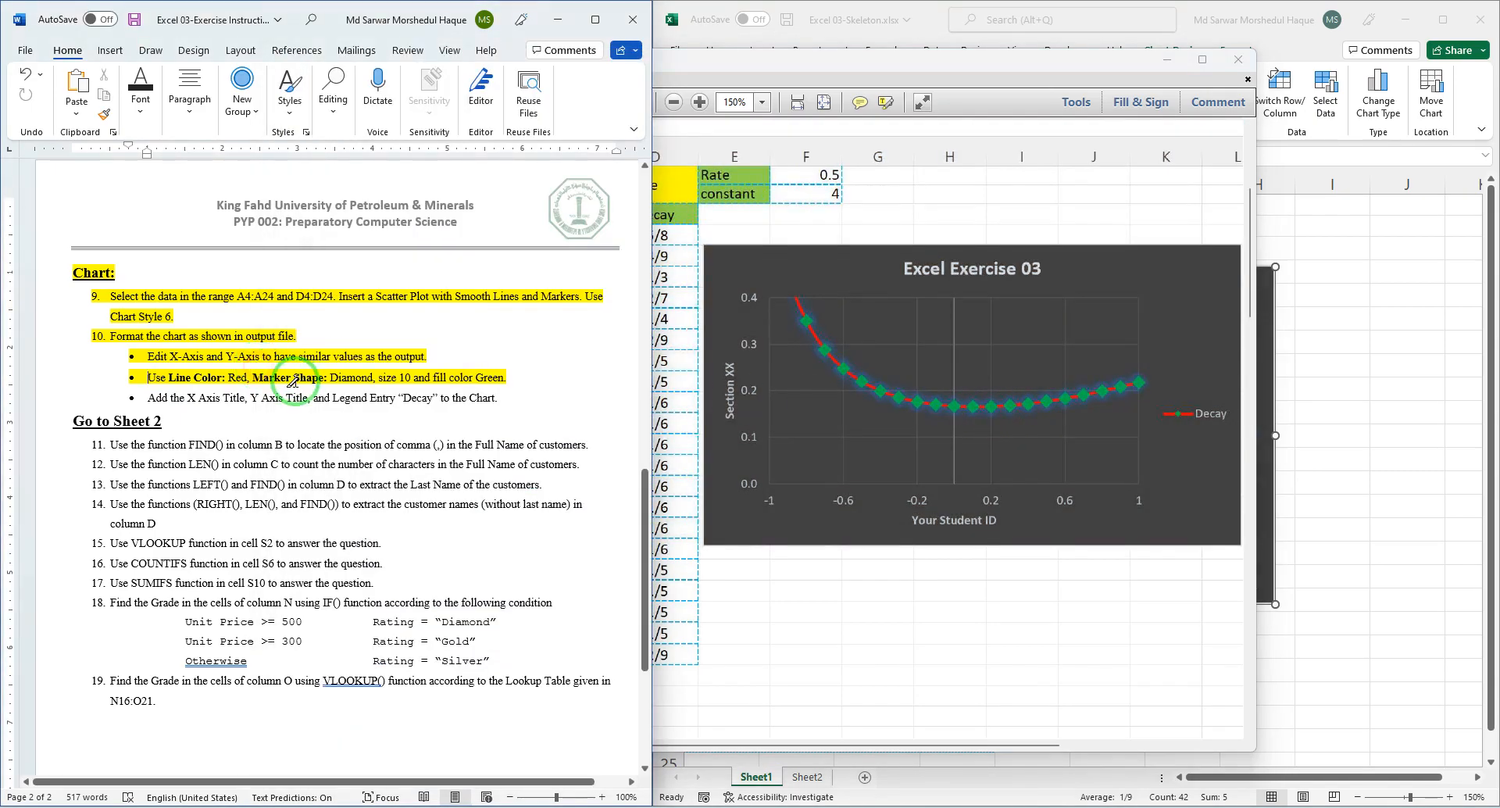
Return to the Excel workbook and set the chart series' line color to standard Red.
click(1165, 573)
click(1265, 500)
click(1127, 461)
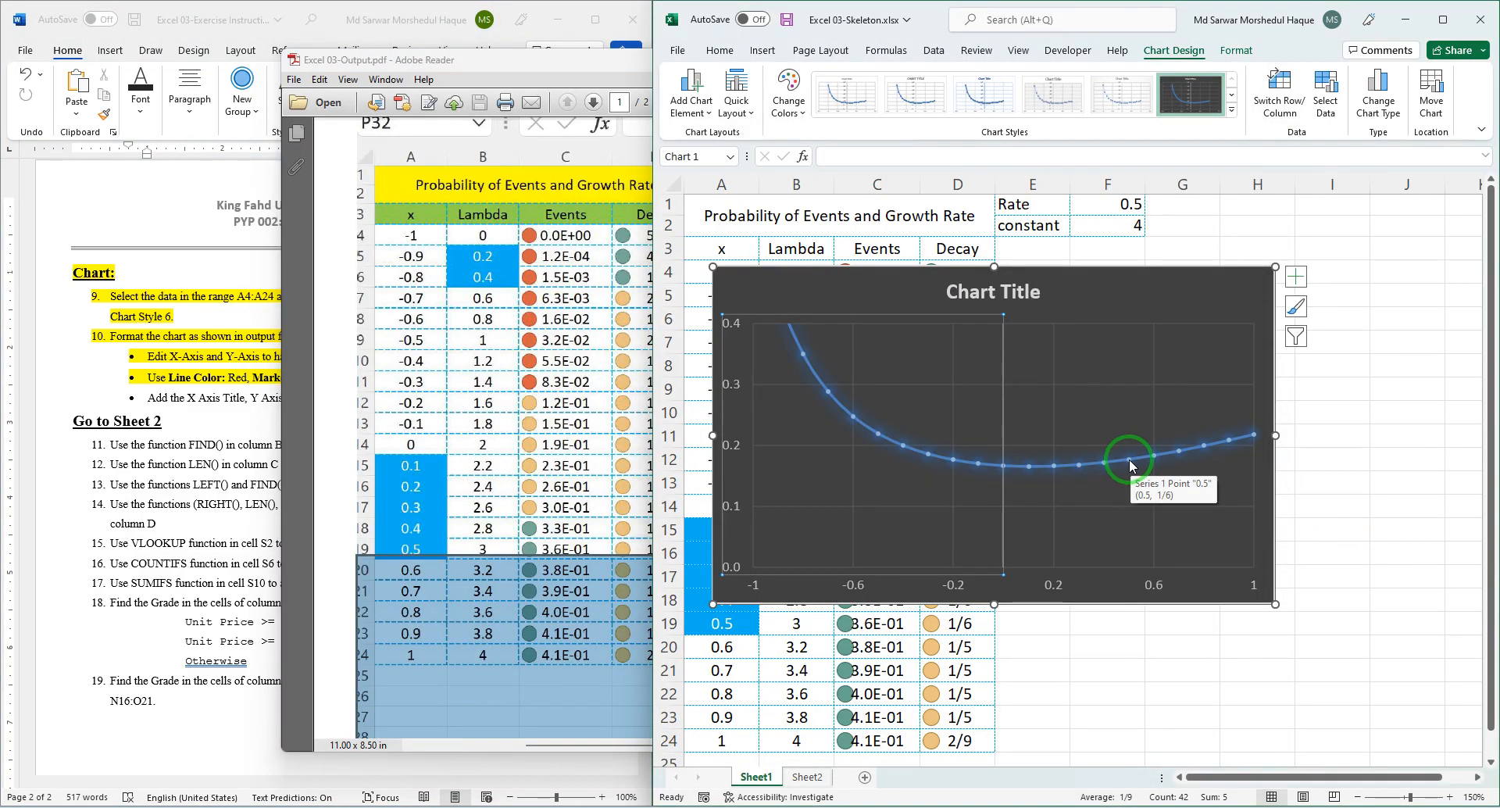
double_click(1129, 464)
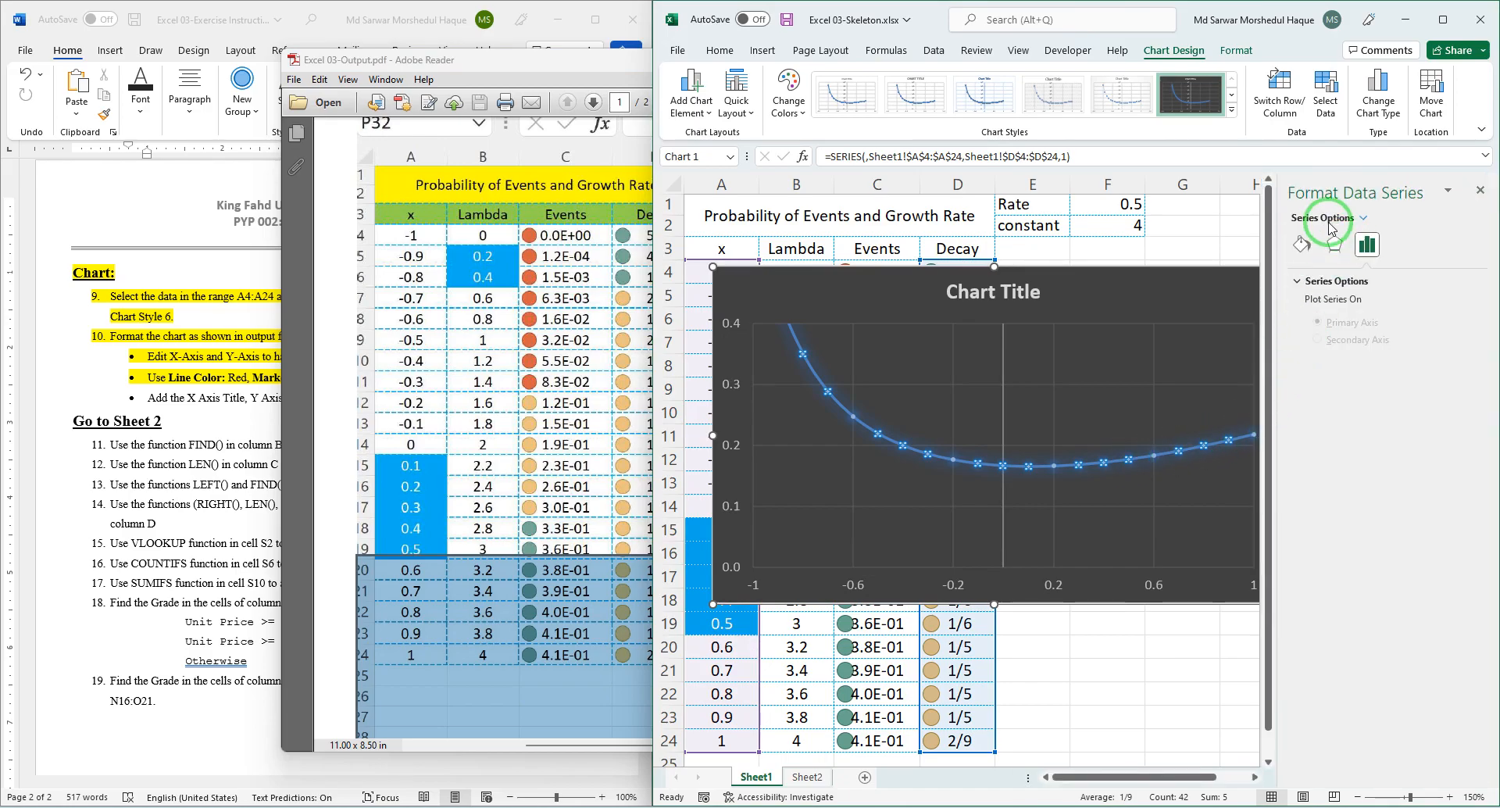
click(1301, 245)
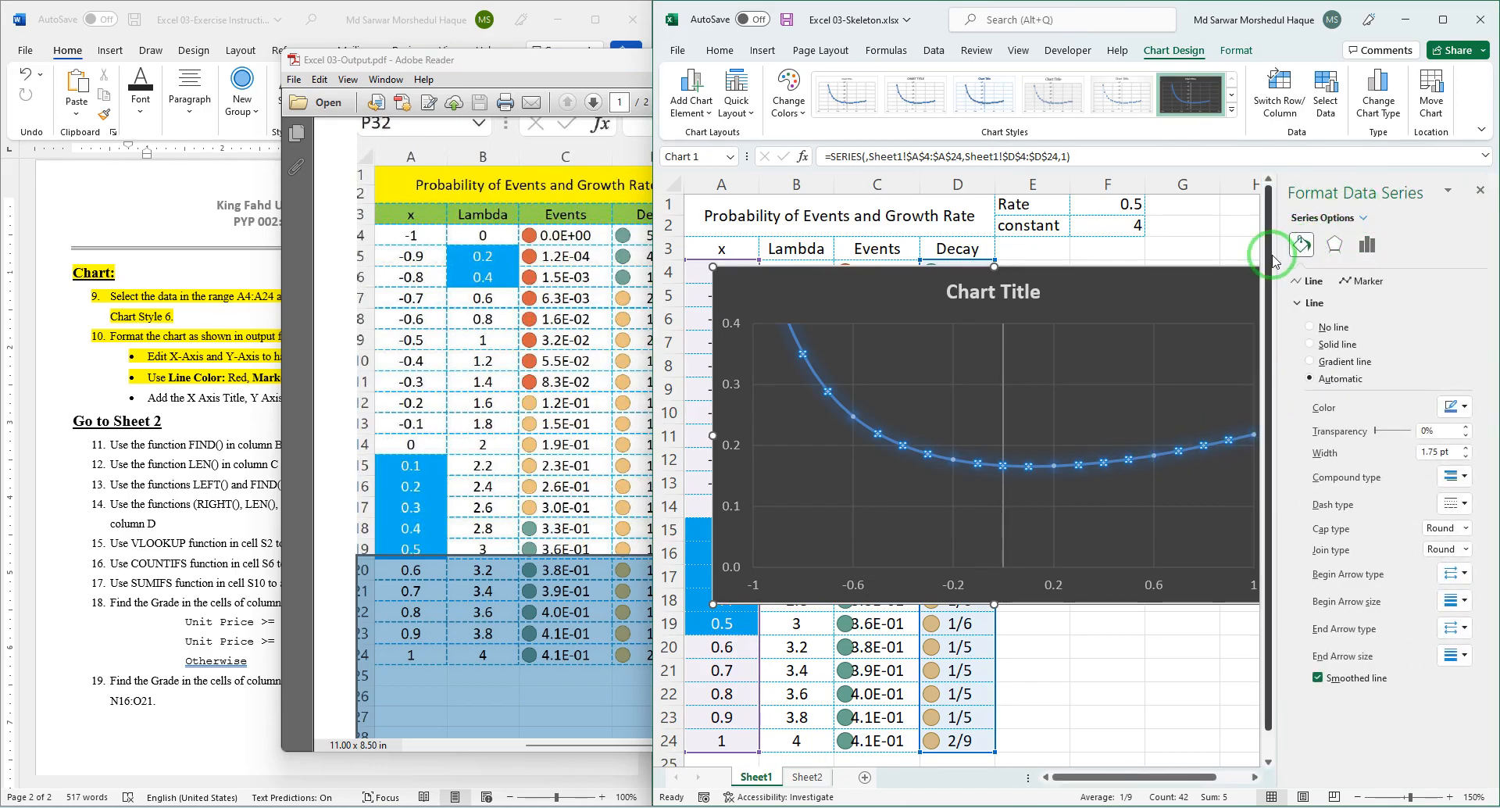
click(1315, 283)
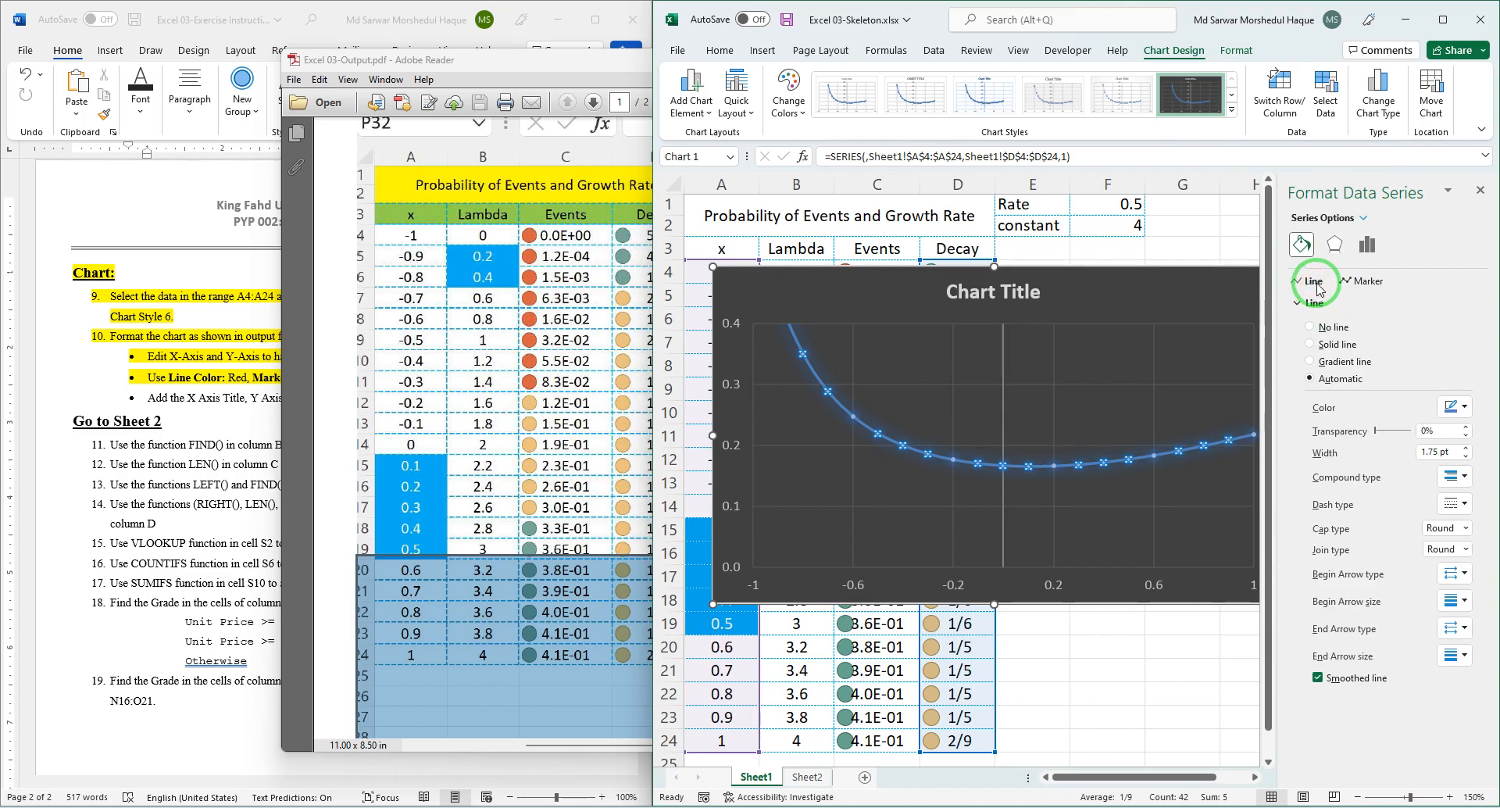
click(1456, 407)
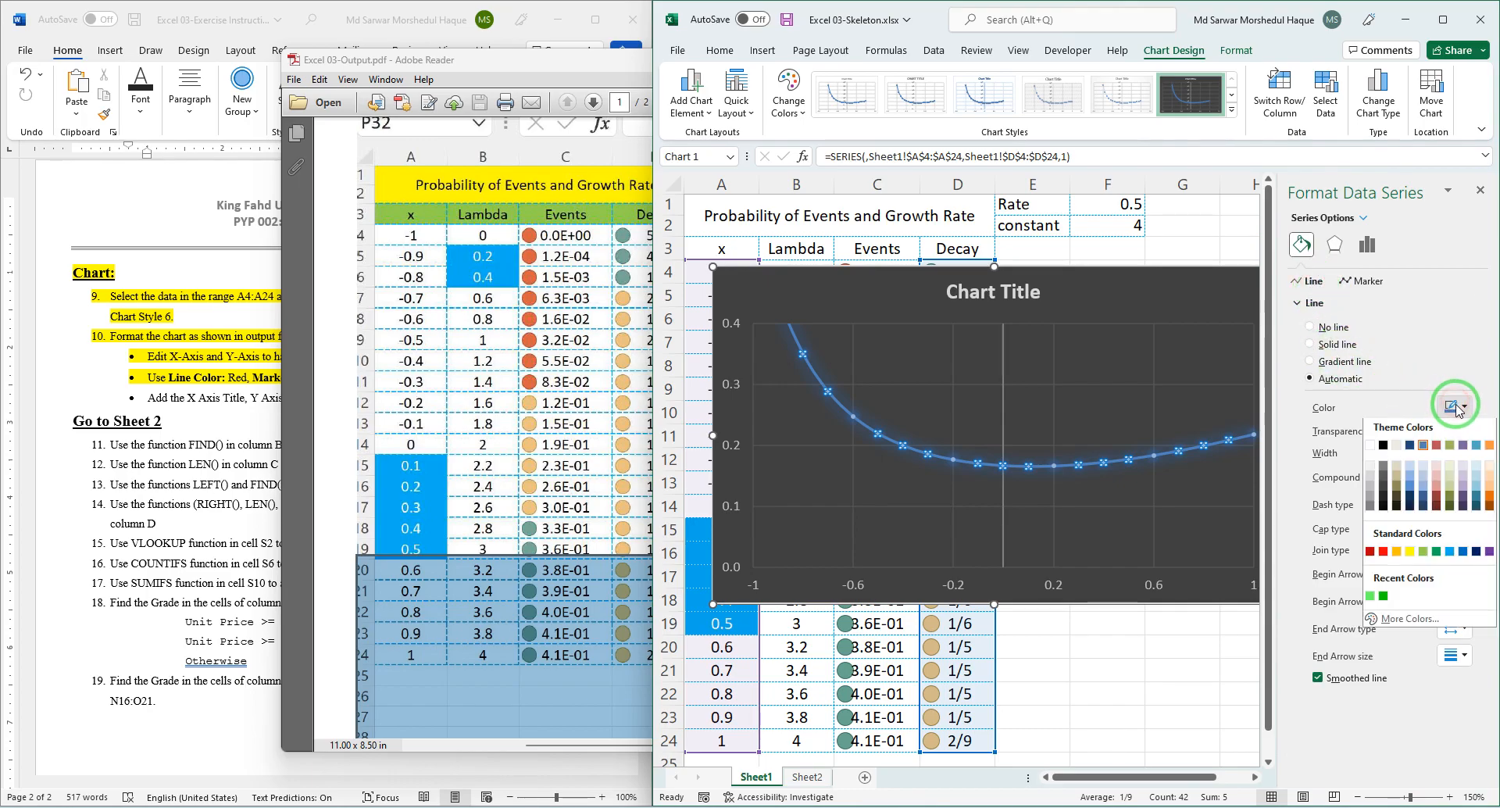
click(1381, 556)
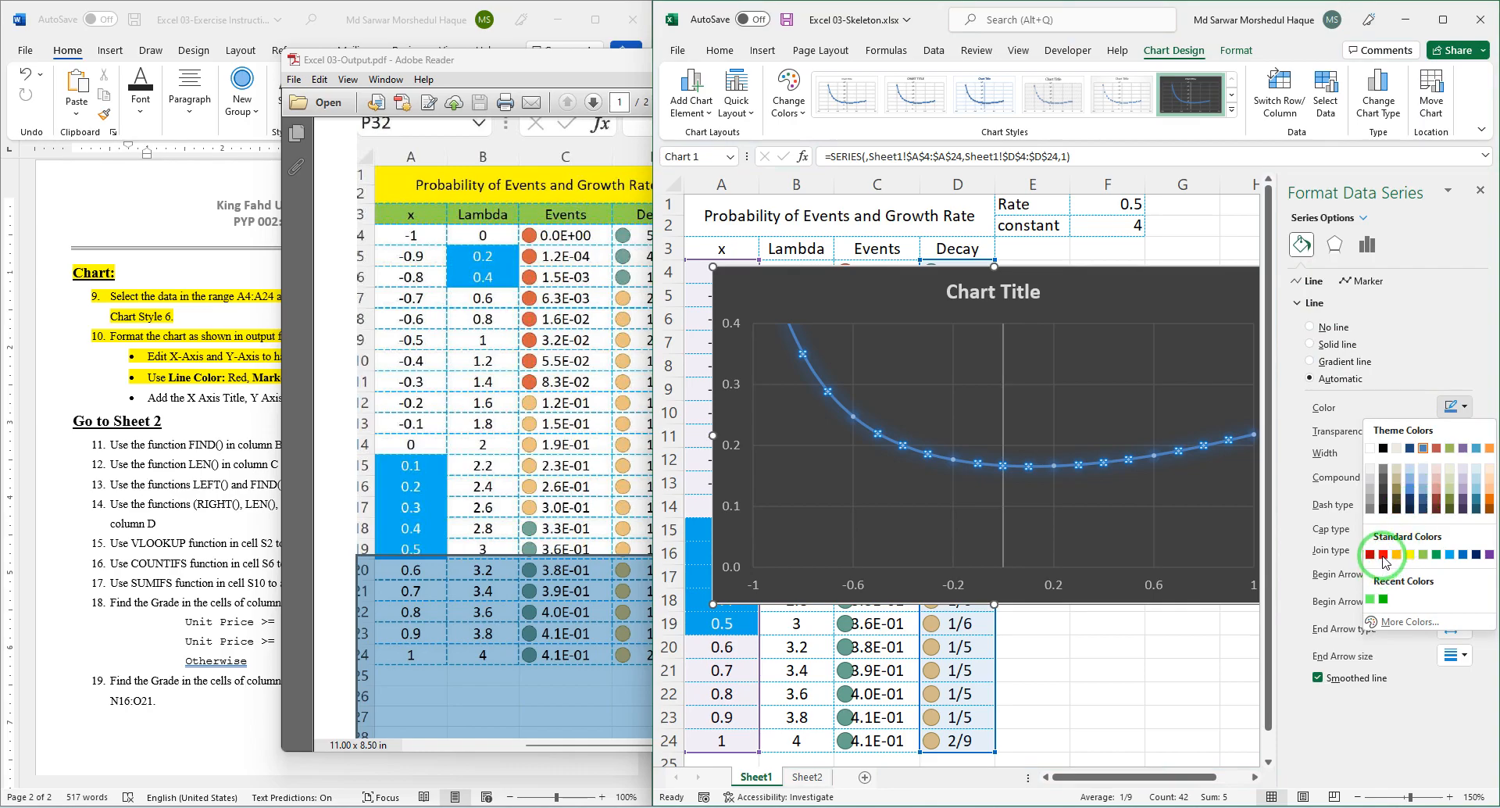
Change the series markers to the built-in diamond type.
click(1366, 282)
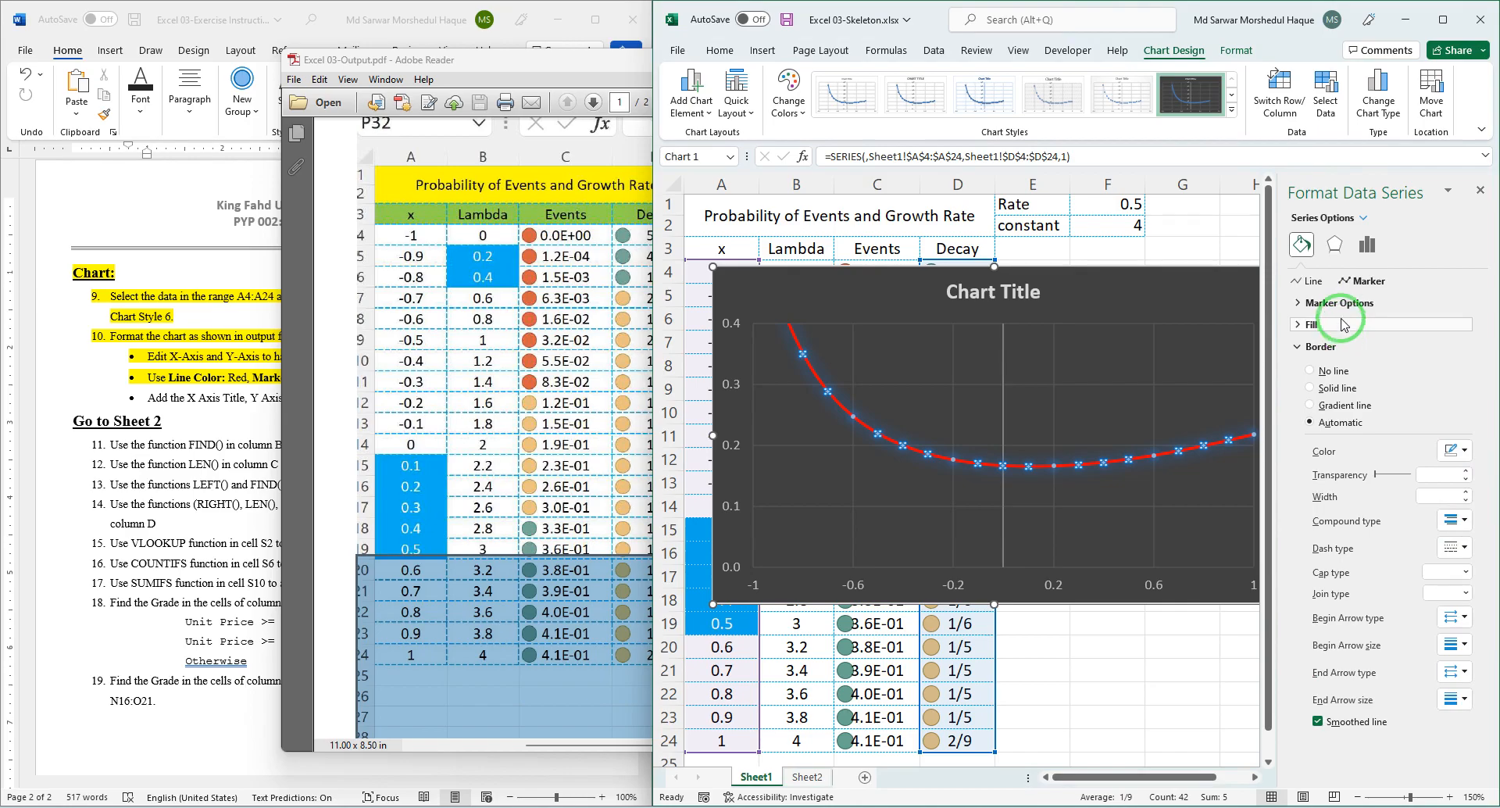
click(1352, 311)
click(1329, 359)
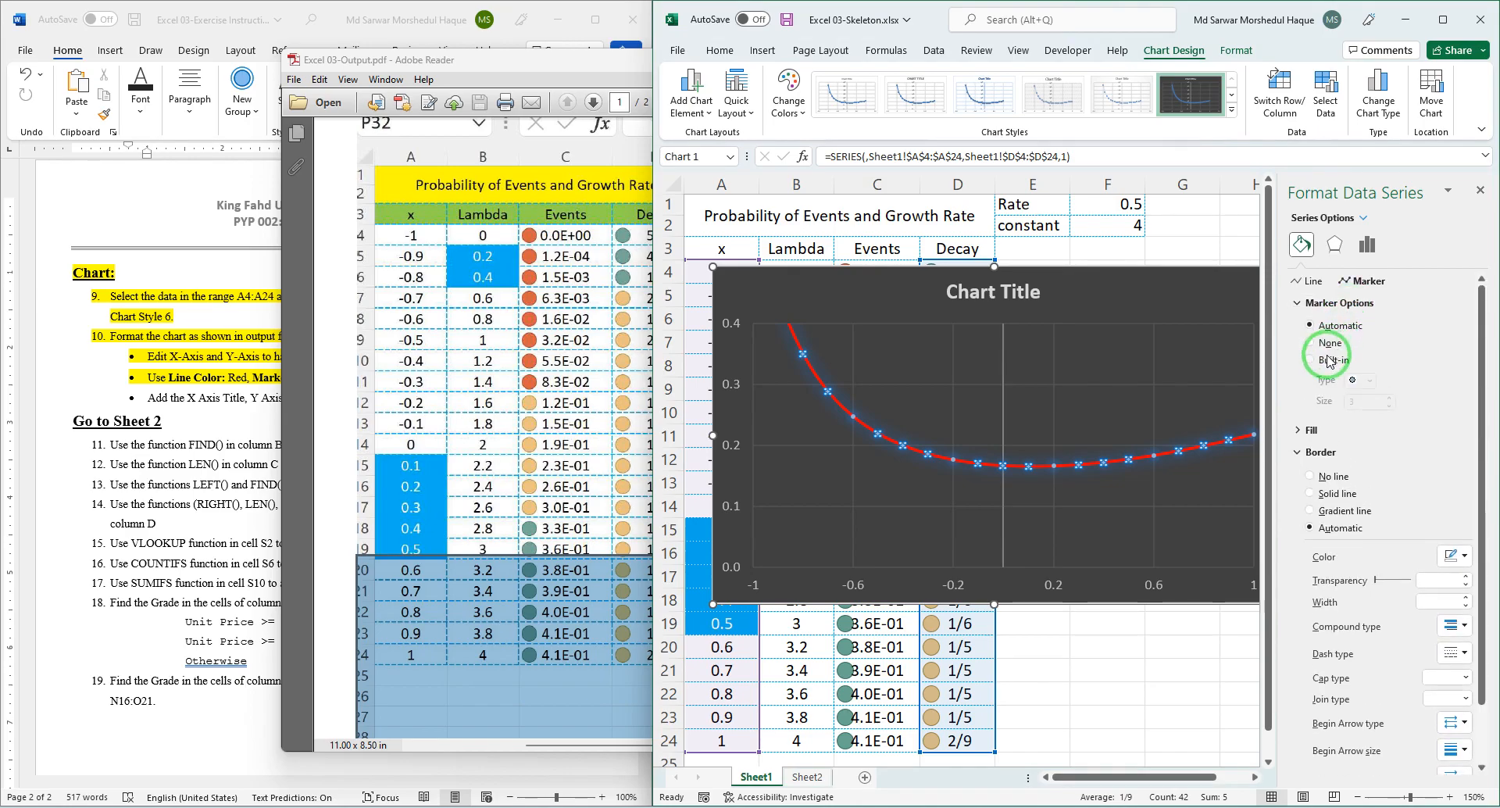
click(1361, 380)
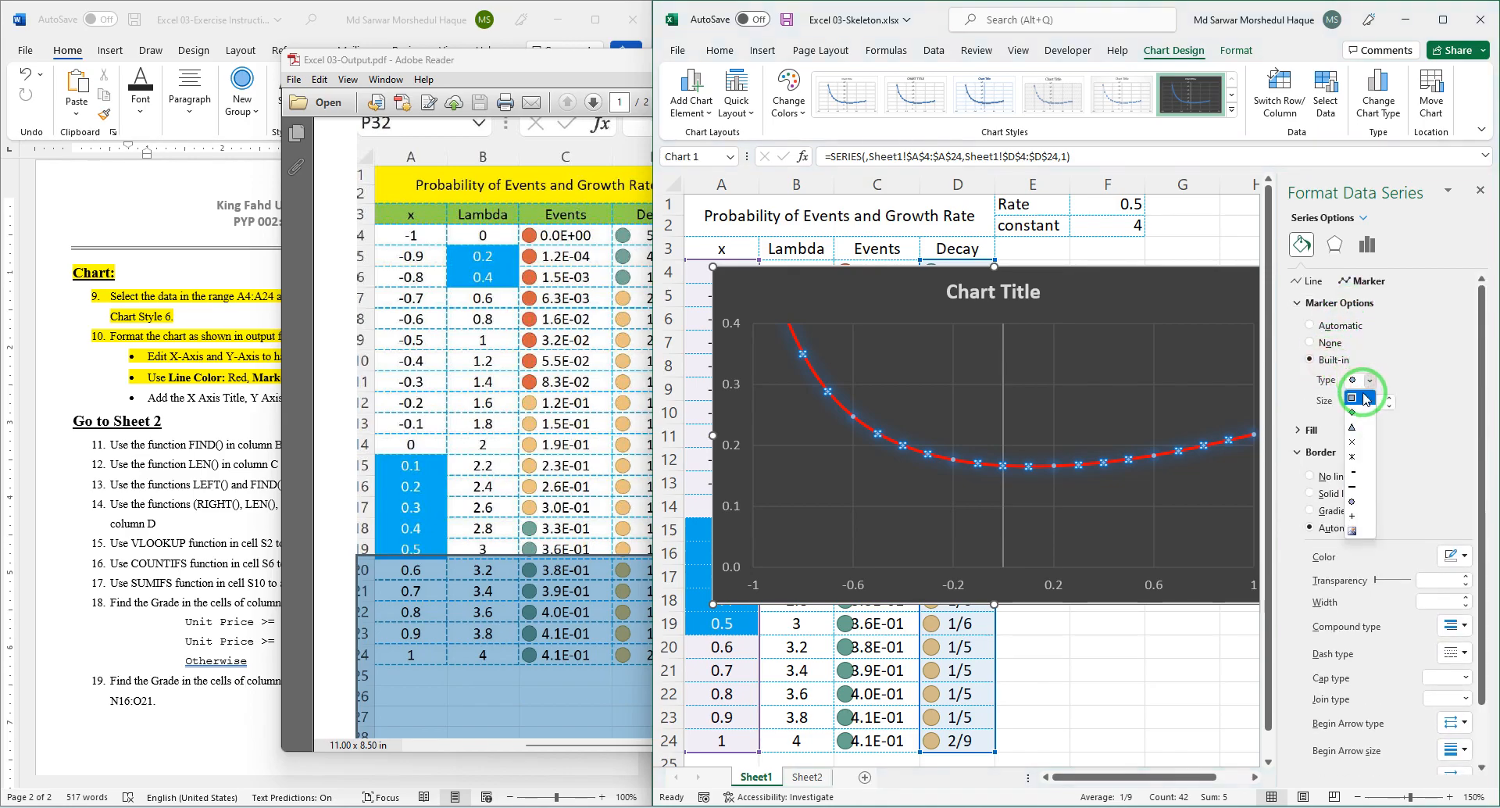
click(1356, 413)
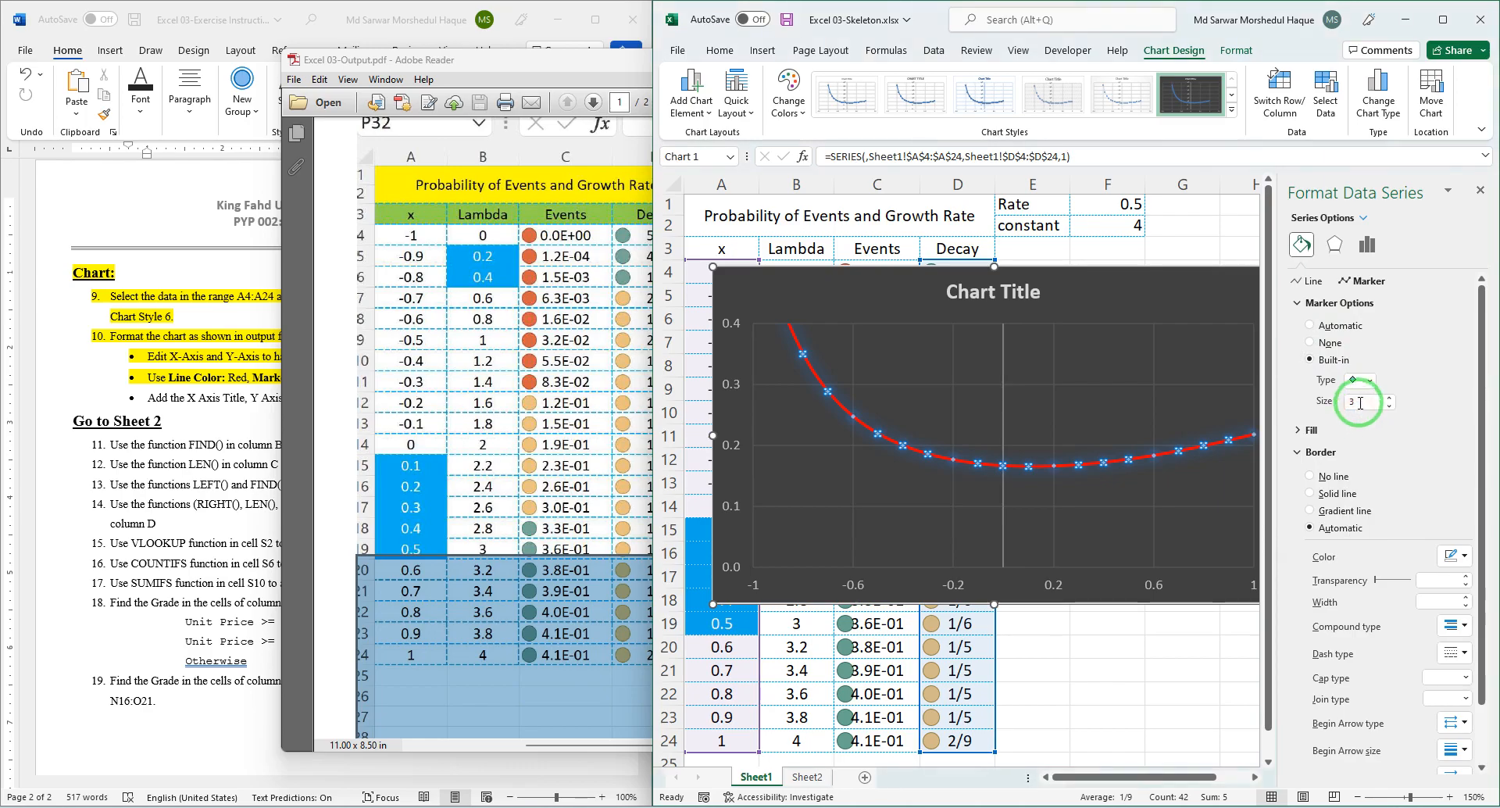
Set the diamond markers' size to 10, checking it against the chart in the output PDF.
click(1389, 397)
click(1390, 397)
click(1389, 397)
click(1389, 397)
click(1389, 397)
click(1390, 397)
click(1389, 397)
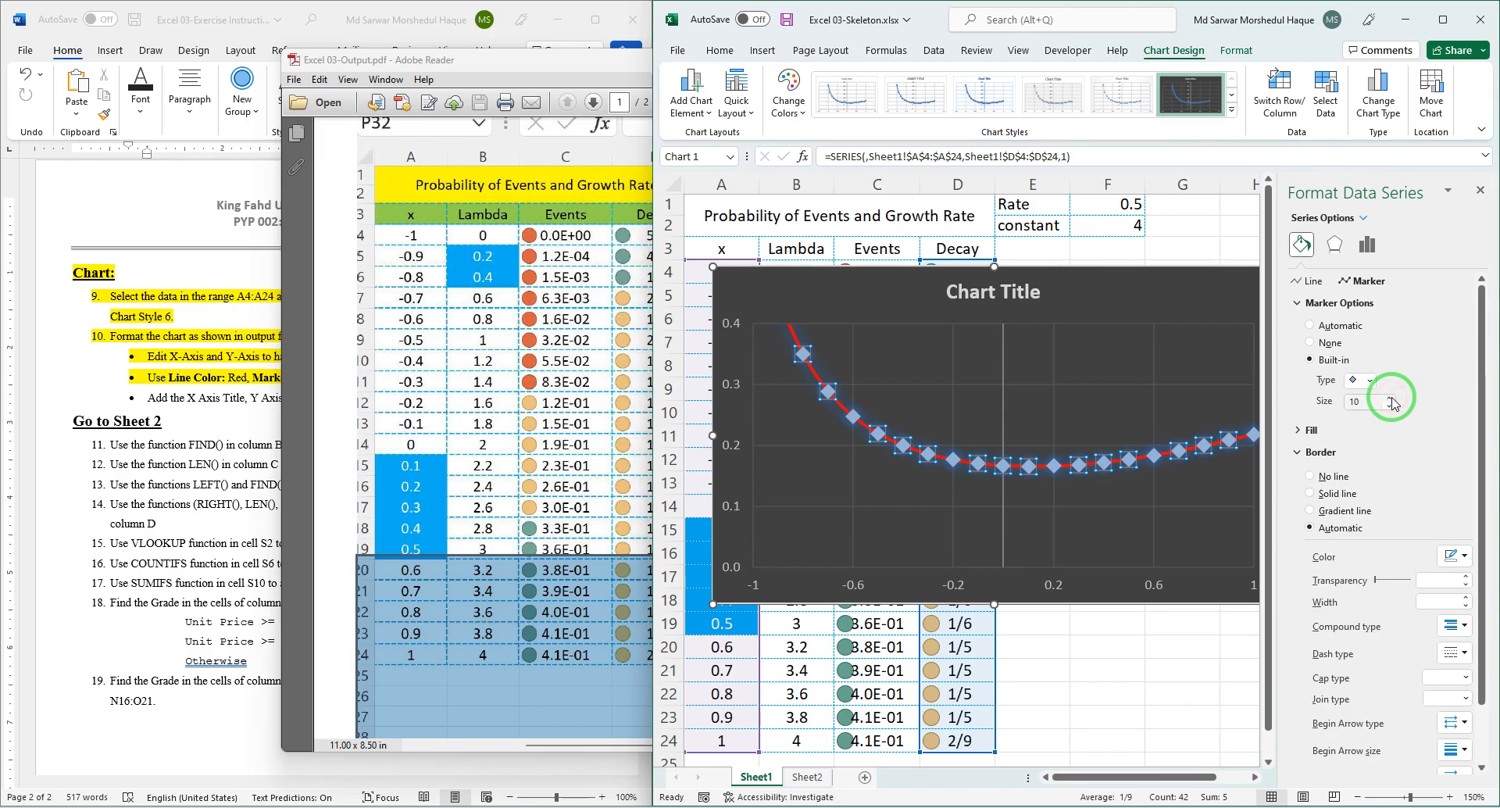
click(562, 443)
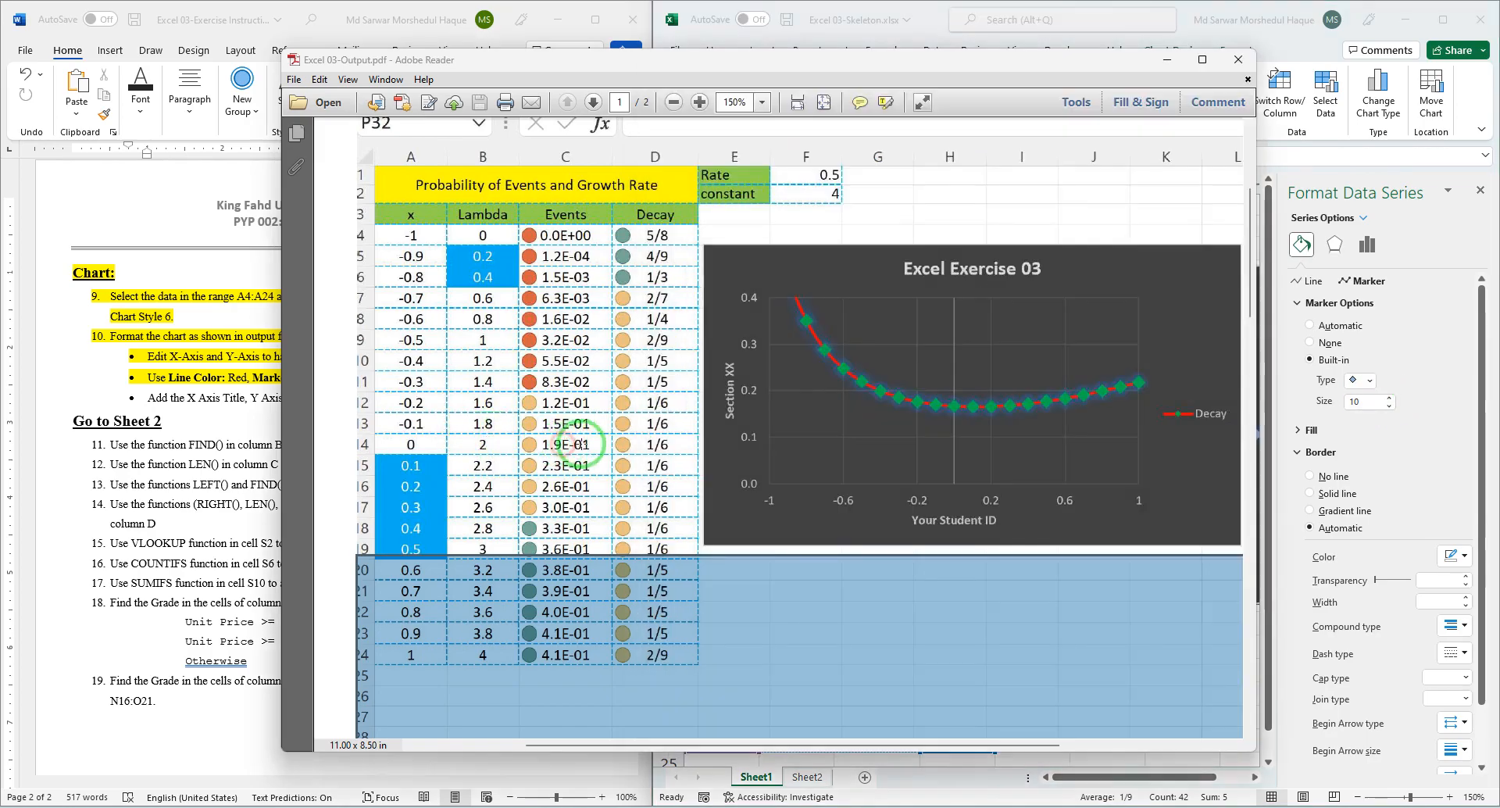
click(906, 413)
click(1389, 398)
click(1389, 407)
Fill the series markers with solid green from the recent colors.
click(1318, 430)
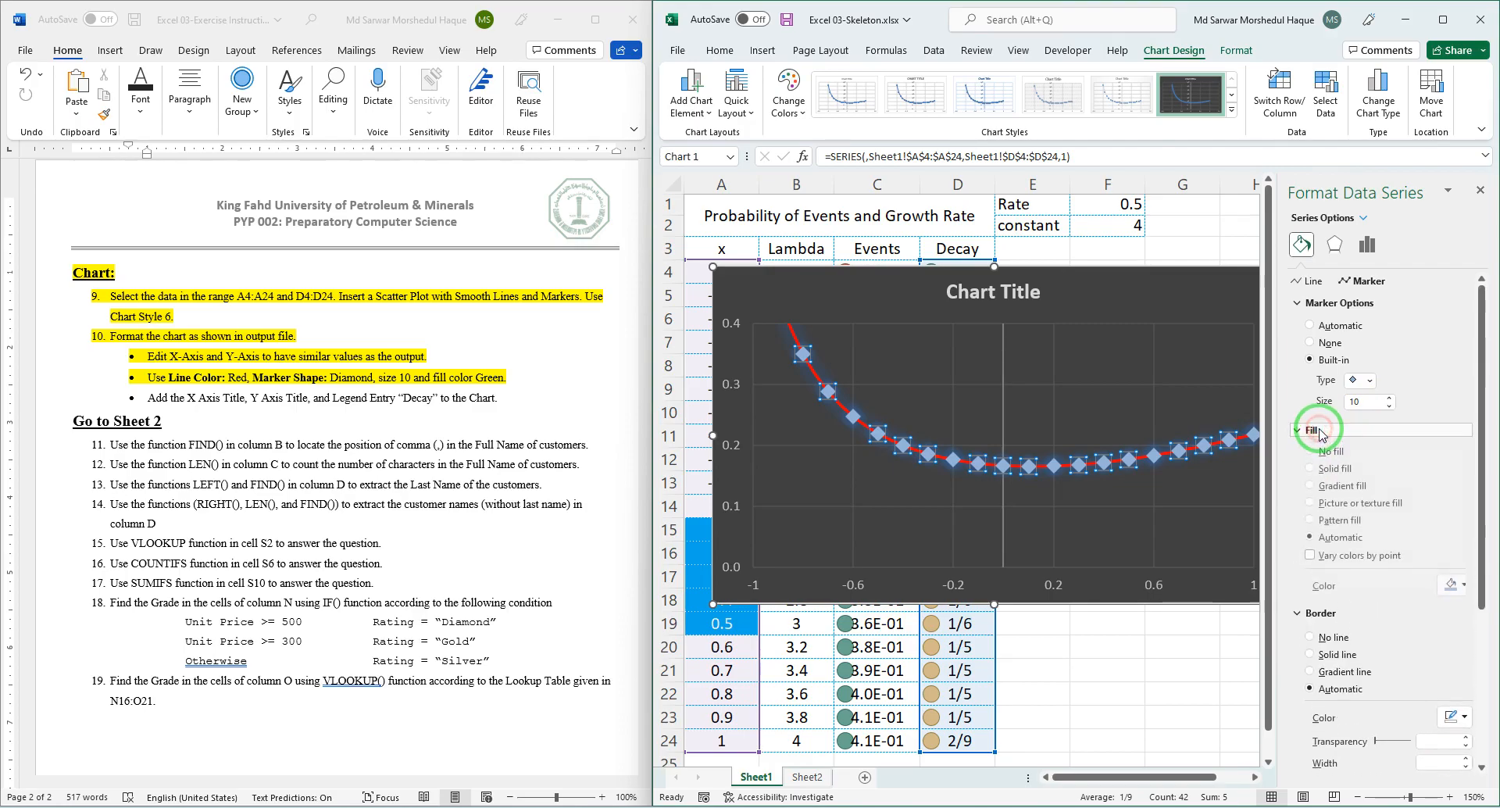
click(1457, 588)
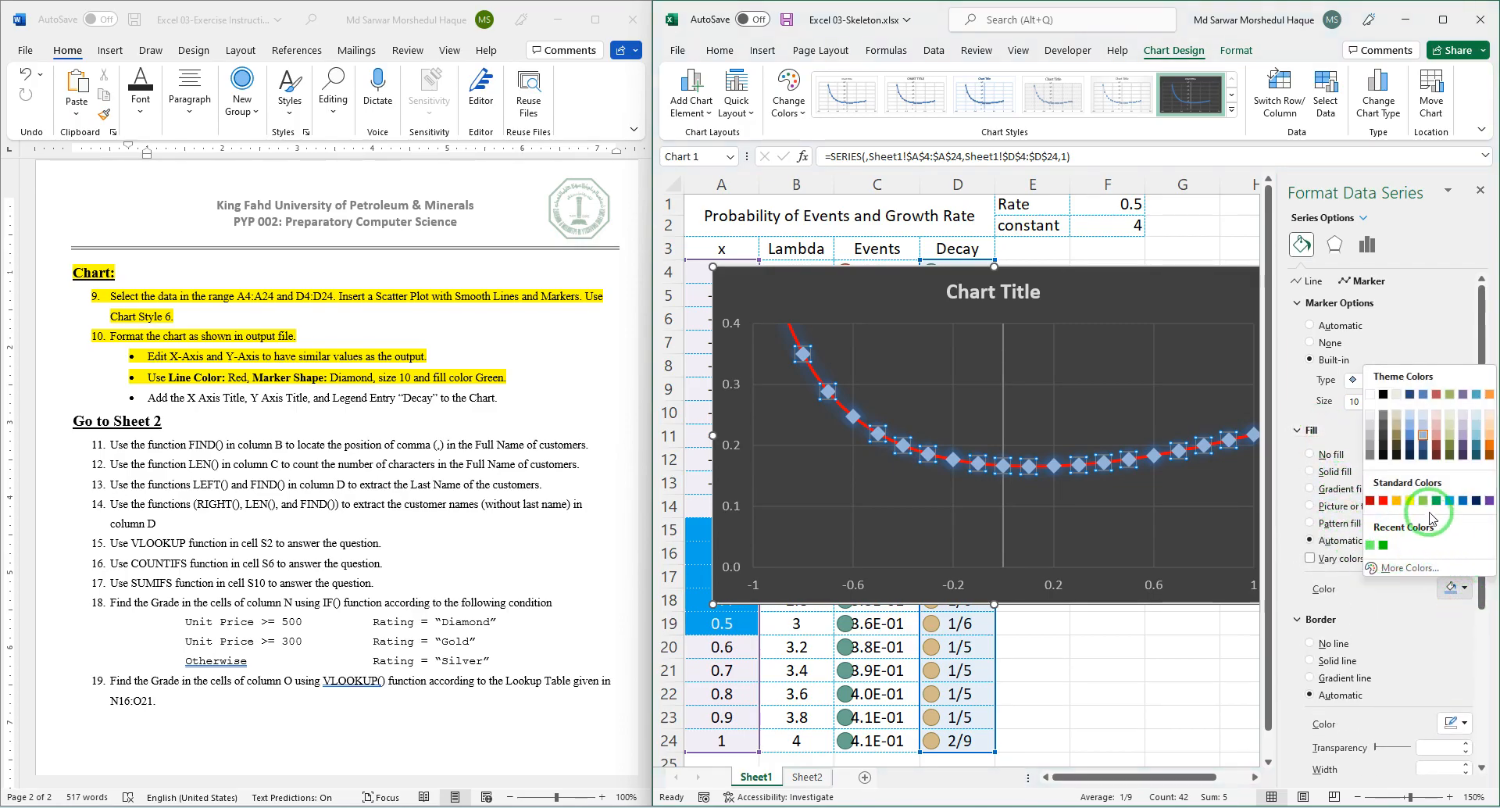
click(1382, 545)
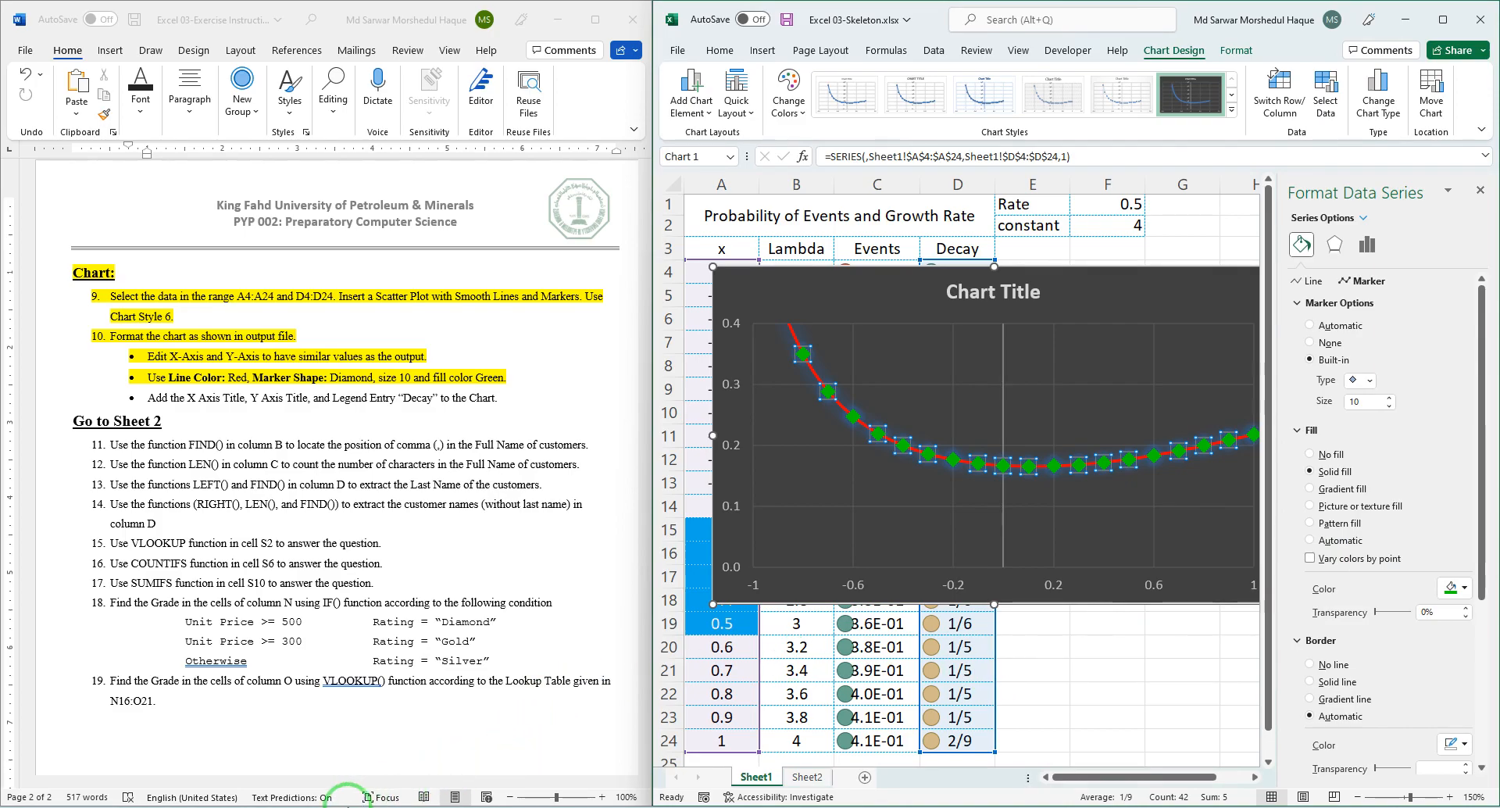
Switch to the Word instructions and highlight in yellow the bullet about axis titles and the legend entry "Decay".
click(280, 408)
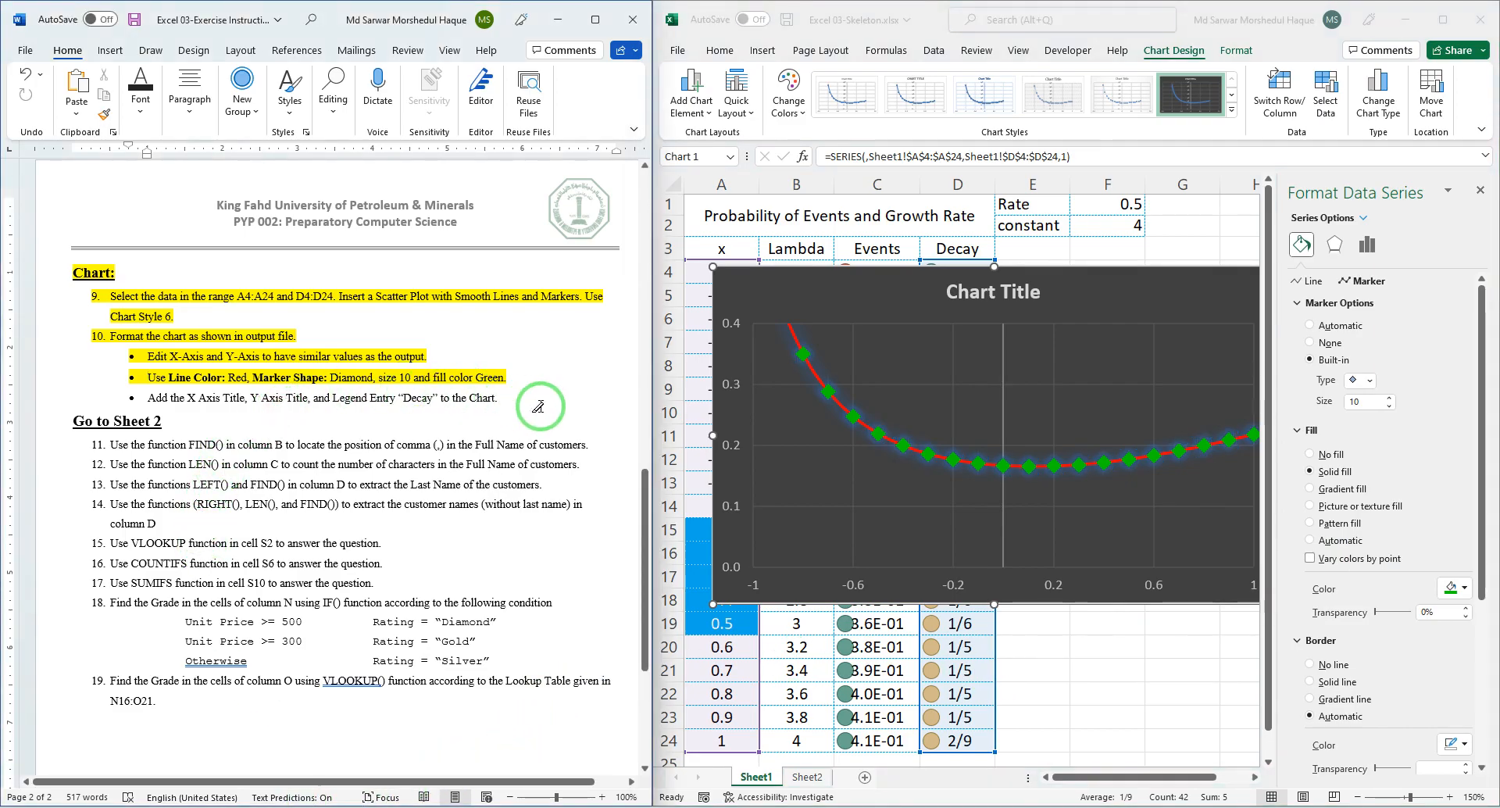
drag(535, 406, 148, 378)
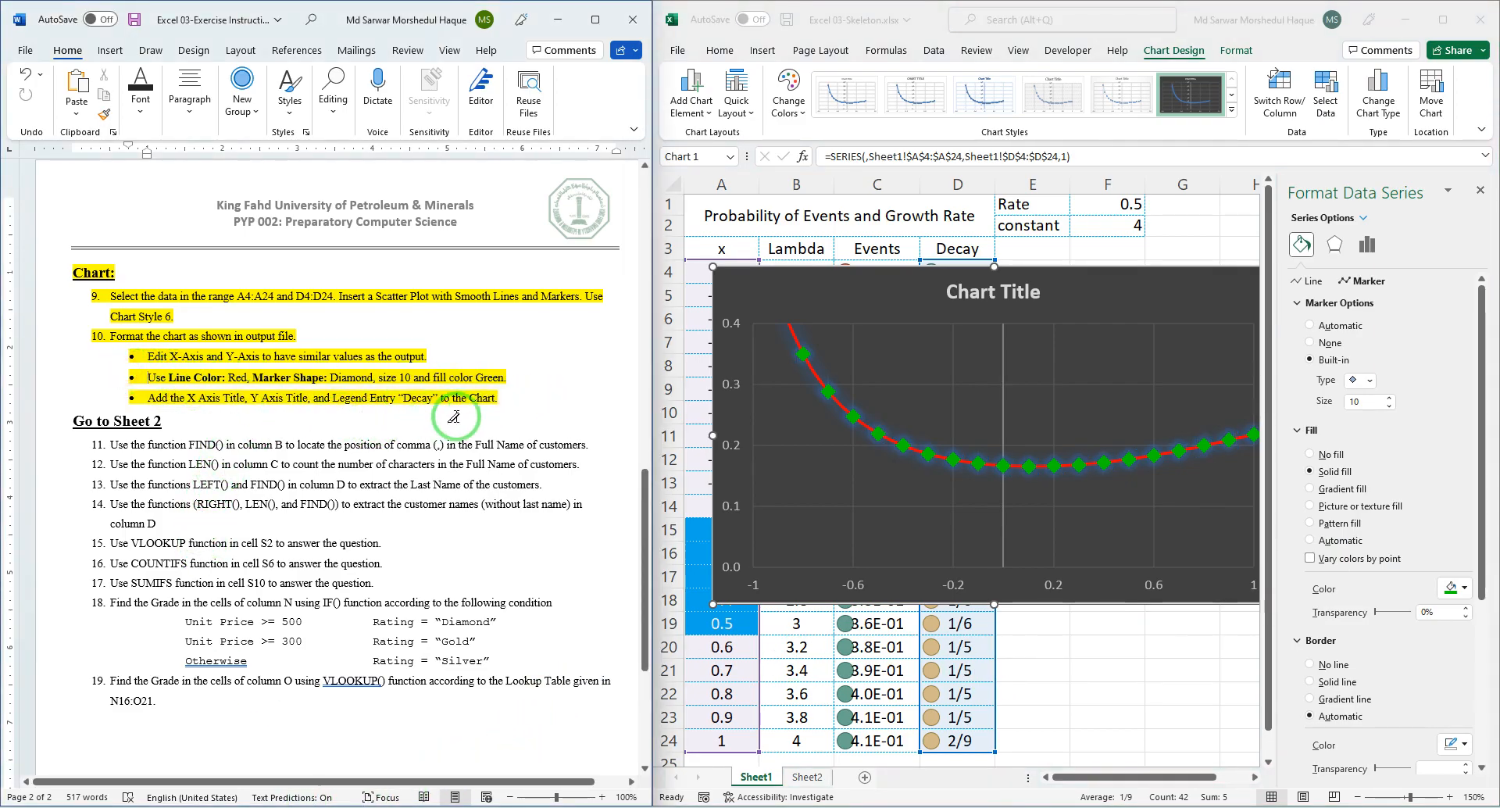
Finish formatting the data series in Excel and add axis titles to the chart.
click(1484, 191)
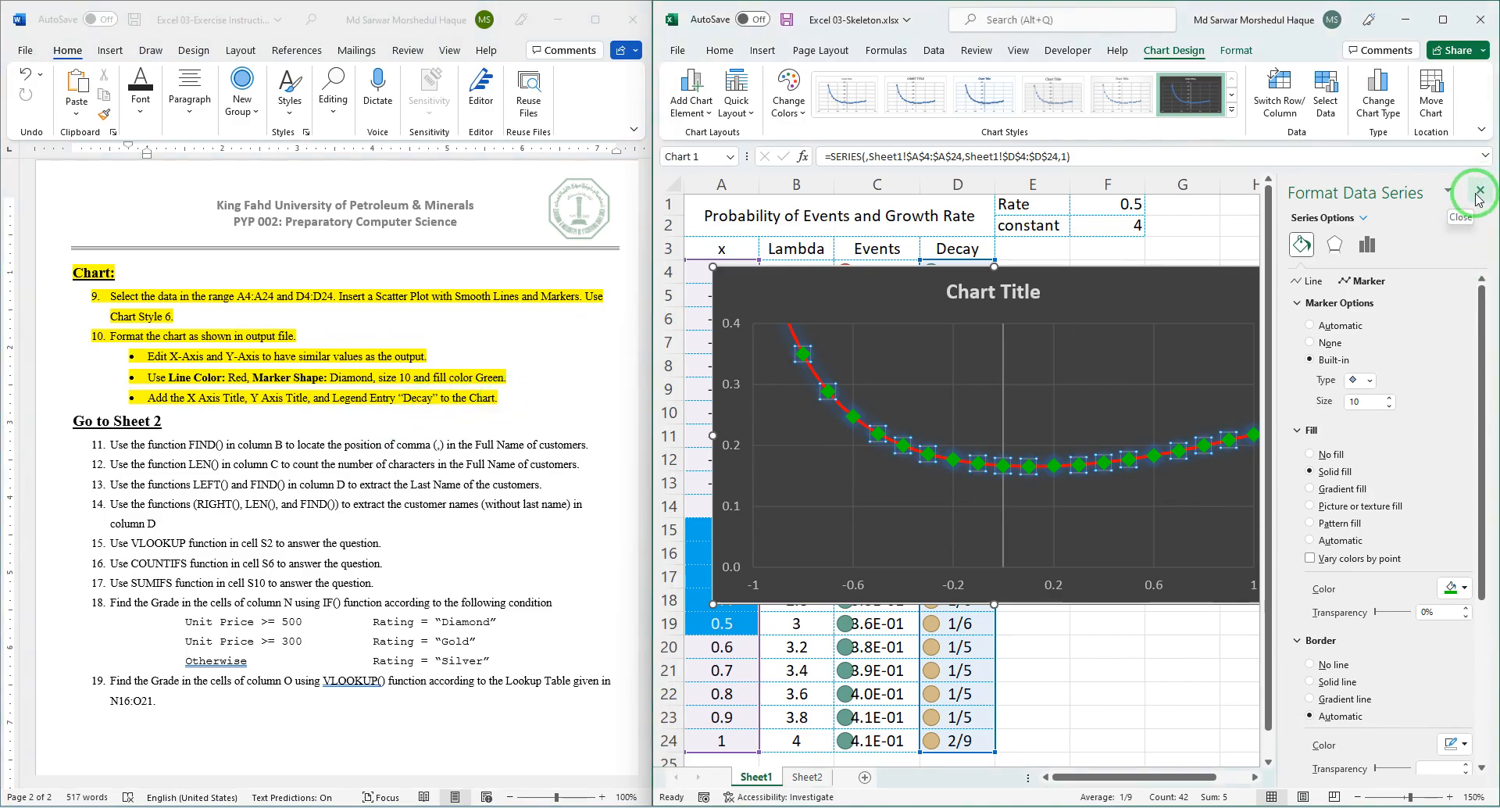
click(1478, 192)
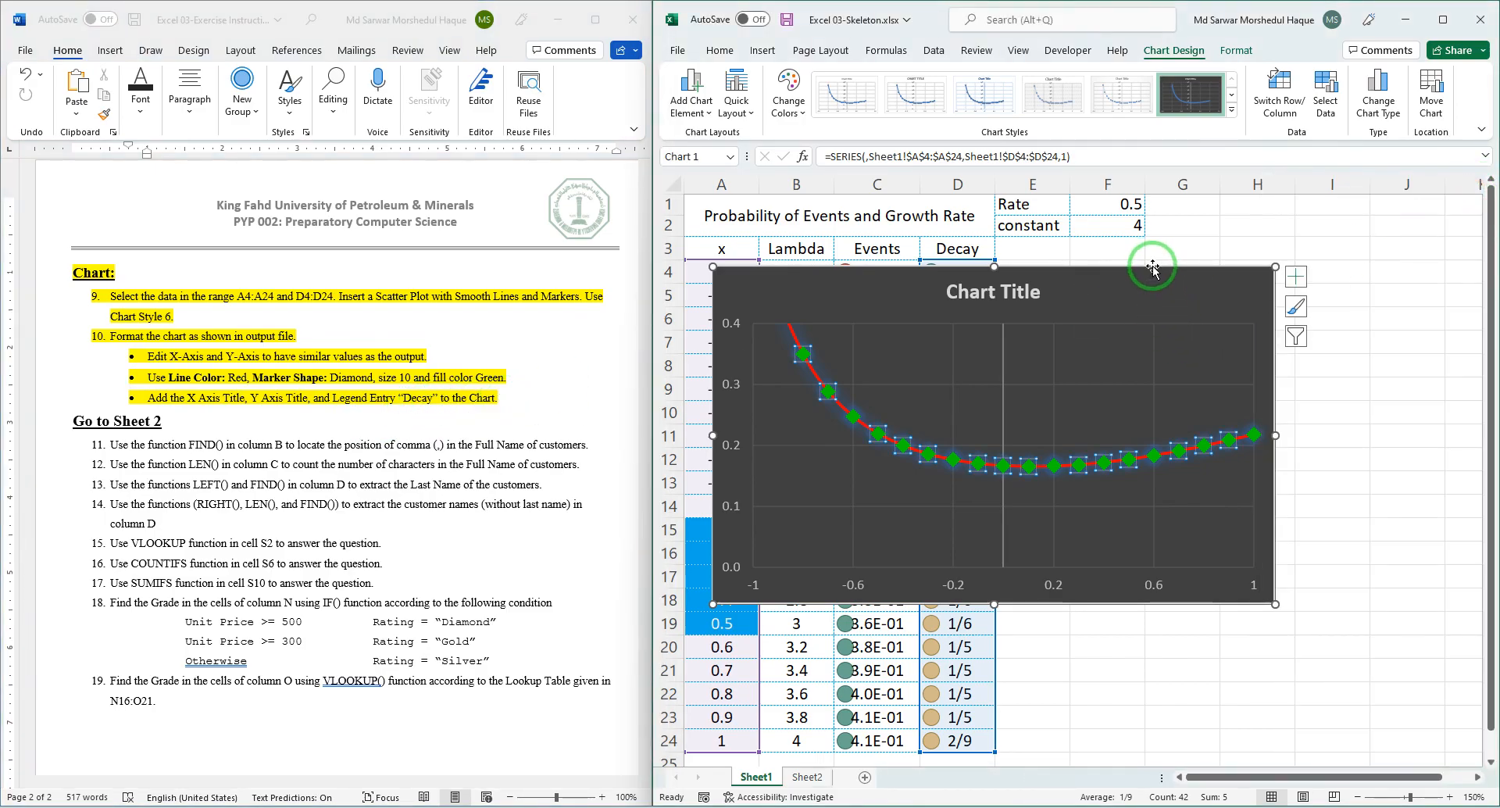
click(1295, 276)
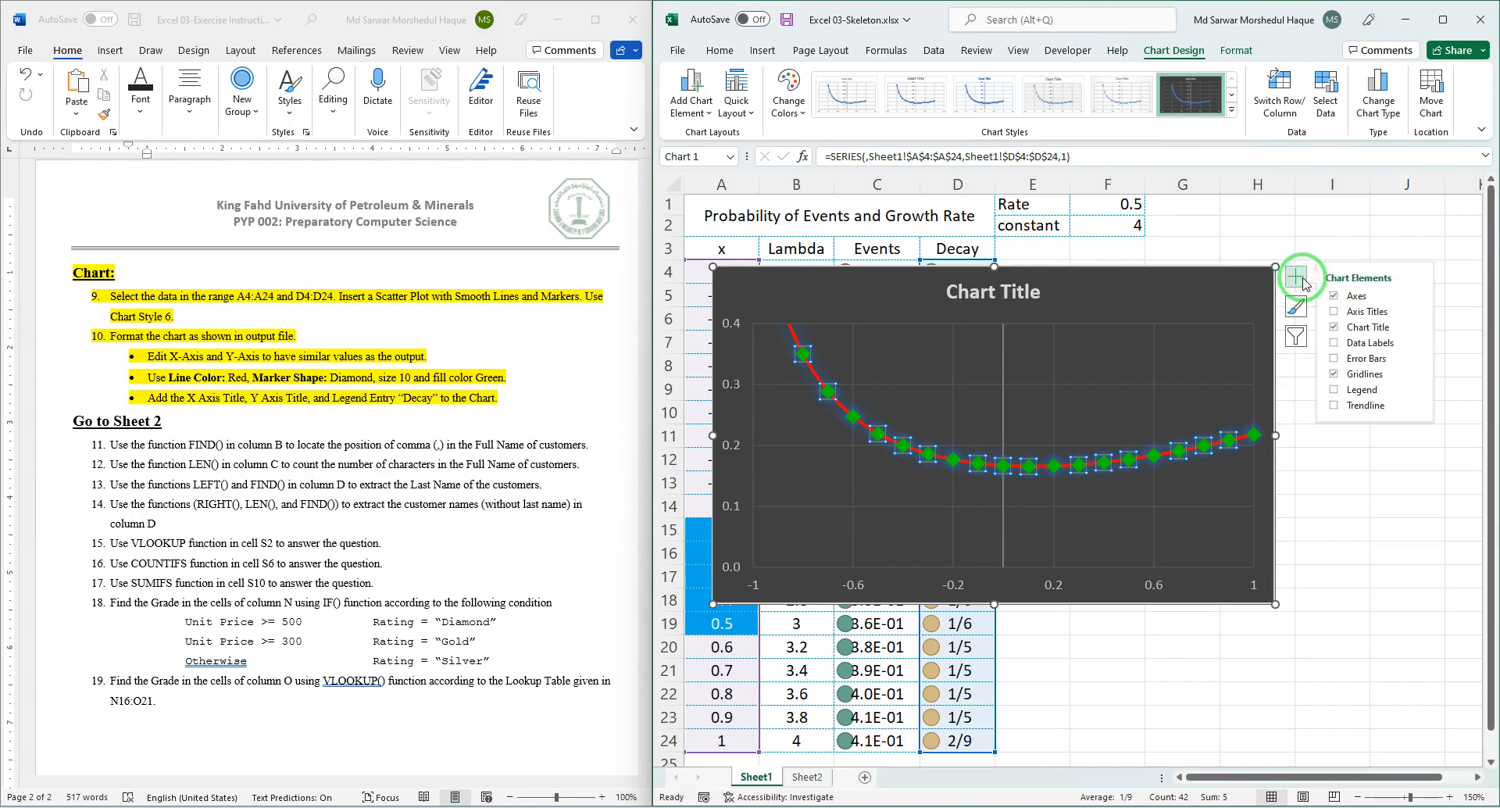
click(1333, 311)
click(1192, 485)
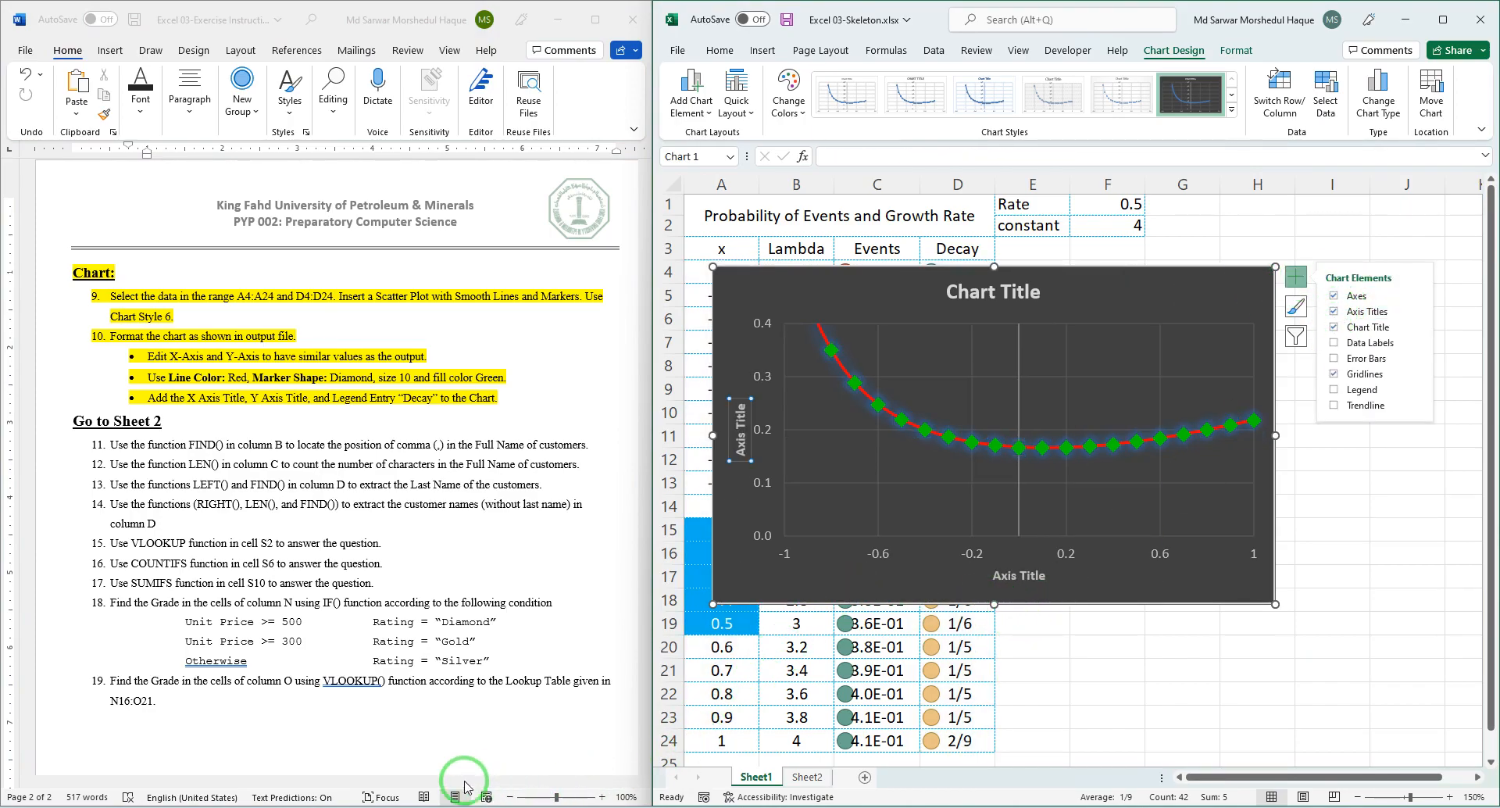
Check the axis title wording on the reference chart in Excel 03-Output.pdf and return to the Excel chart.
click(284, 807)
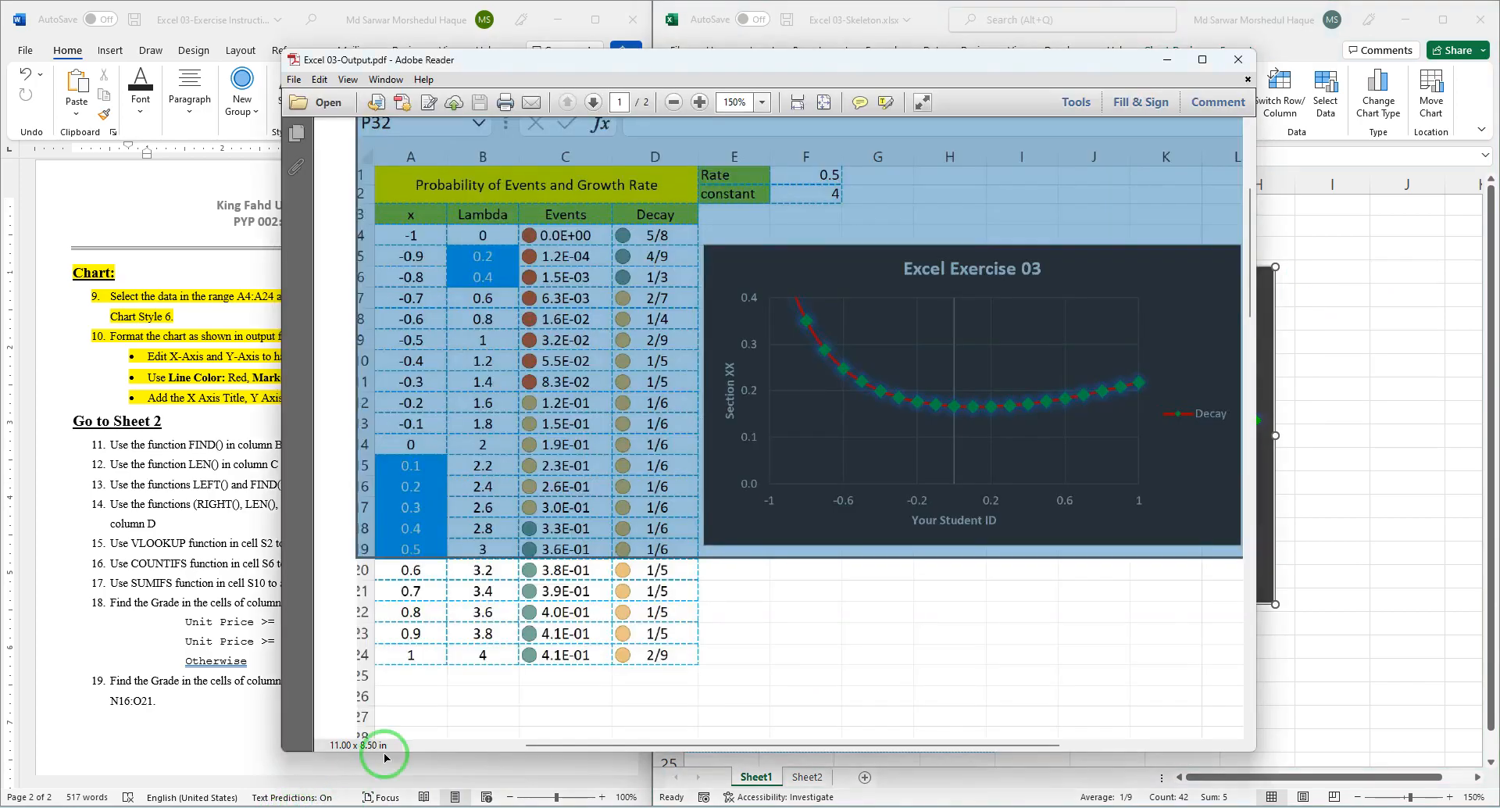
click(985, 545)
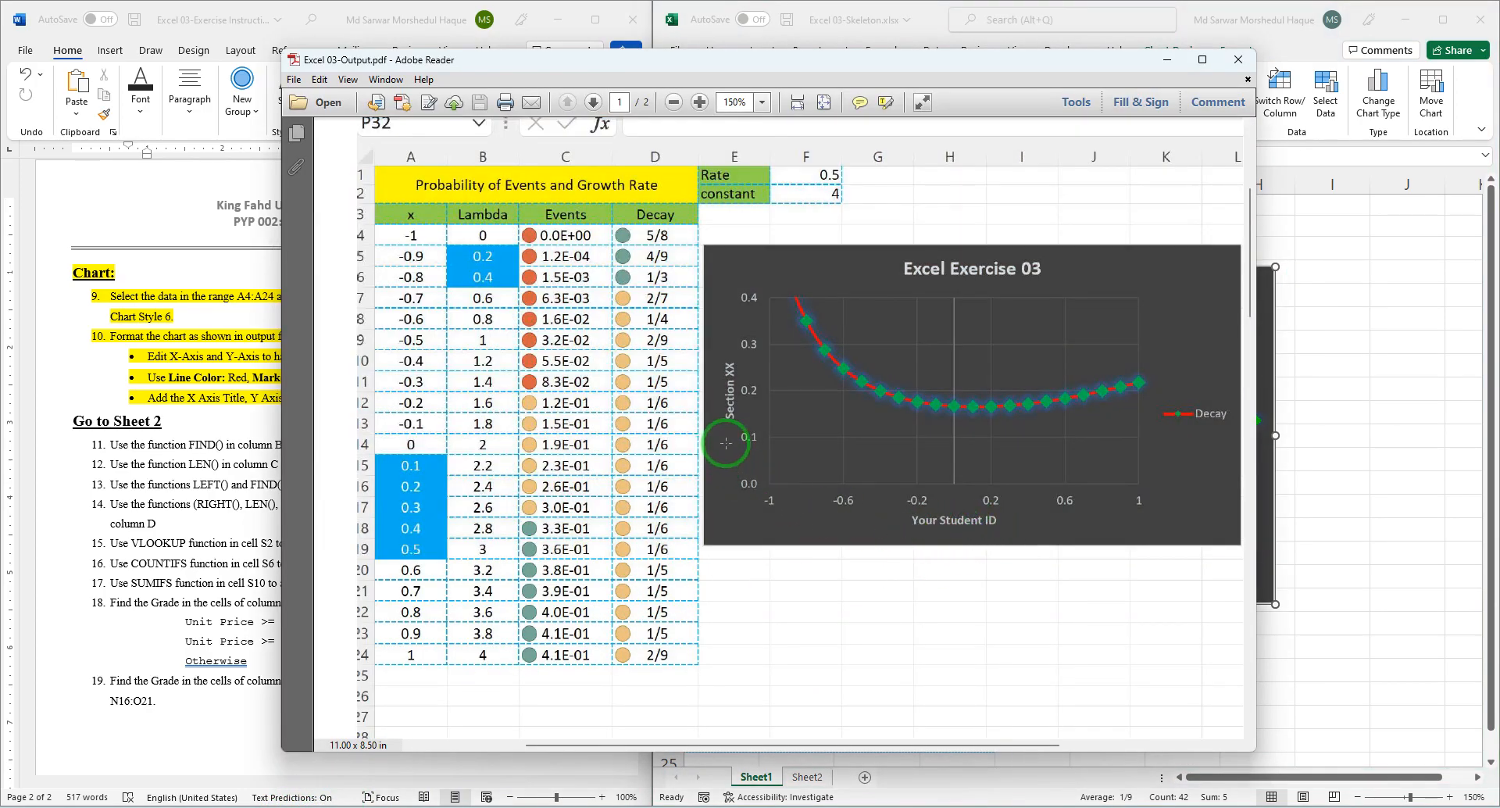
click(1267, 552)
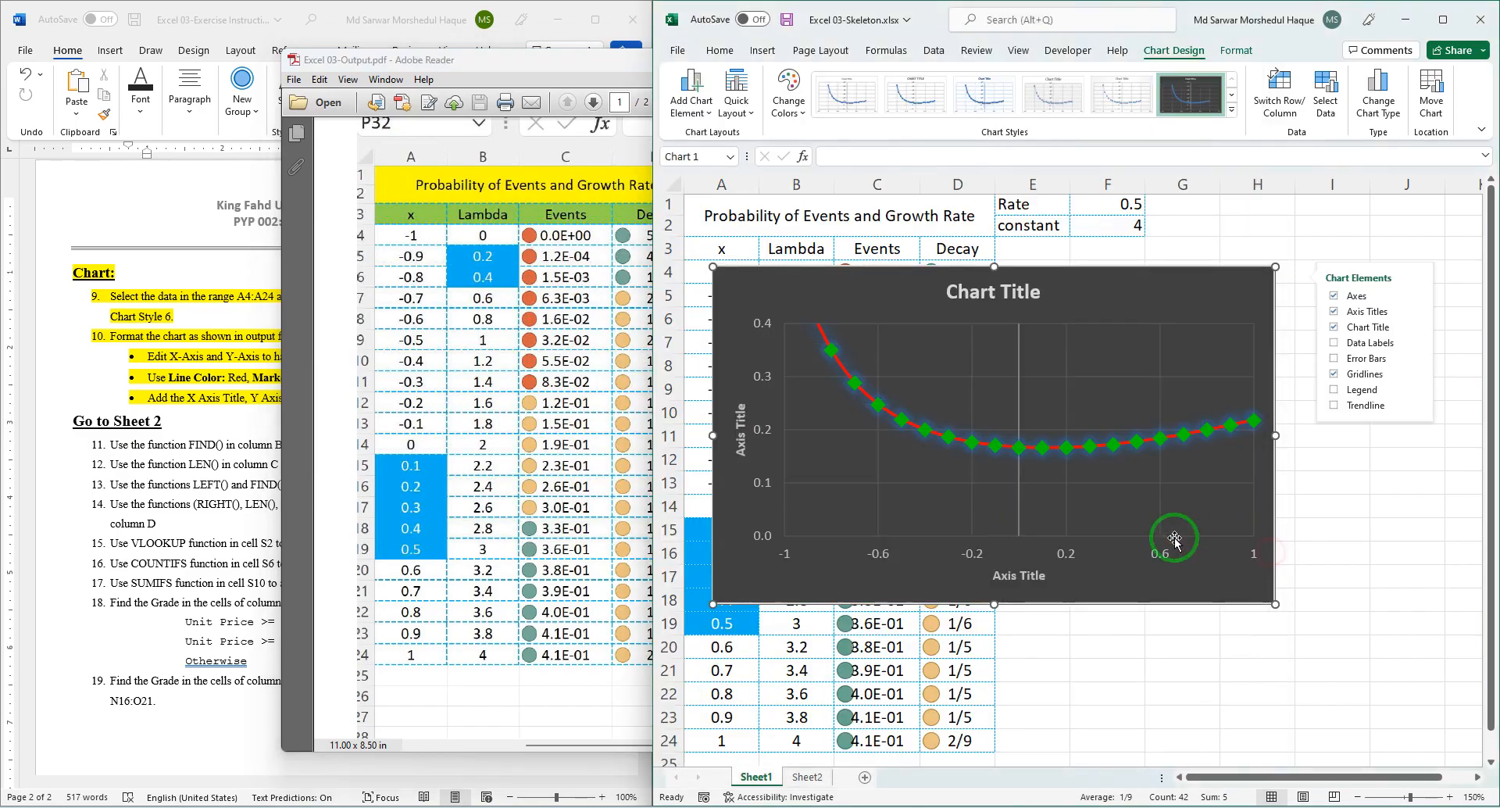
Set the chart's Y axis title to "Section Number" and its X axis title to "Student ID".
click(738, 434)
click(732, 434)
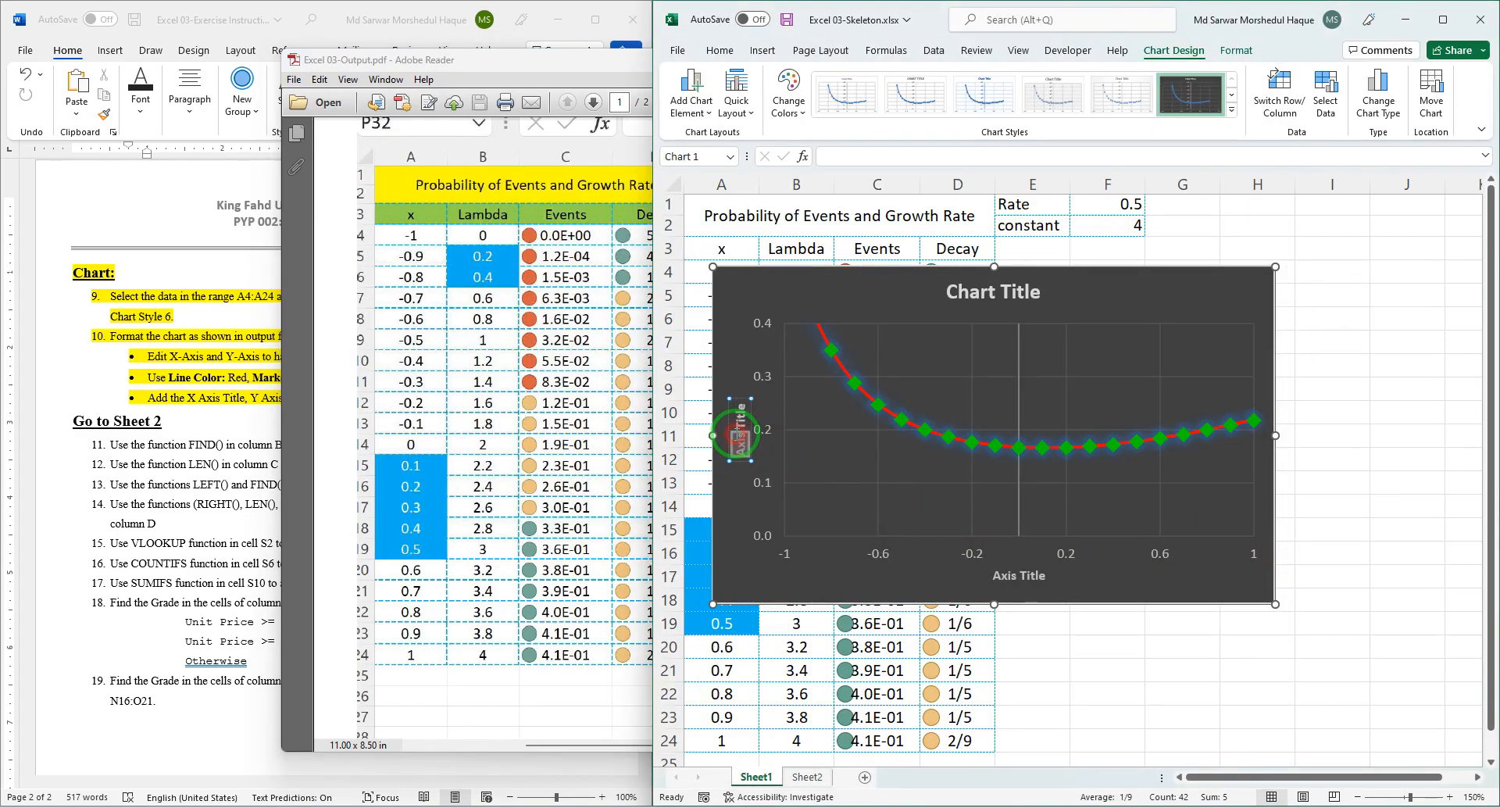
click(738, 436)
key(BackSpace)
click(1023, 575)
click(1023, 577)
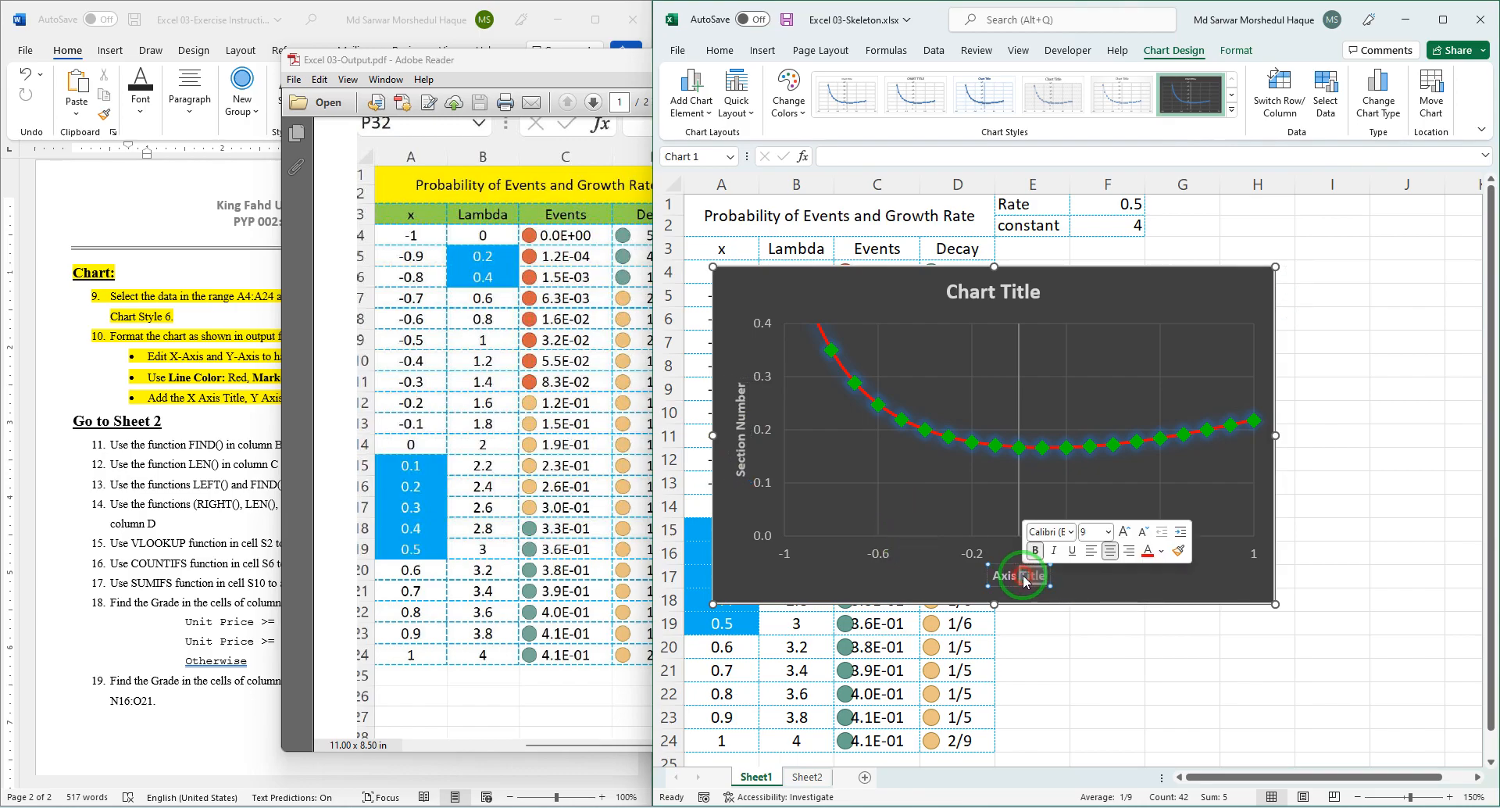
text(Student ID)
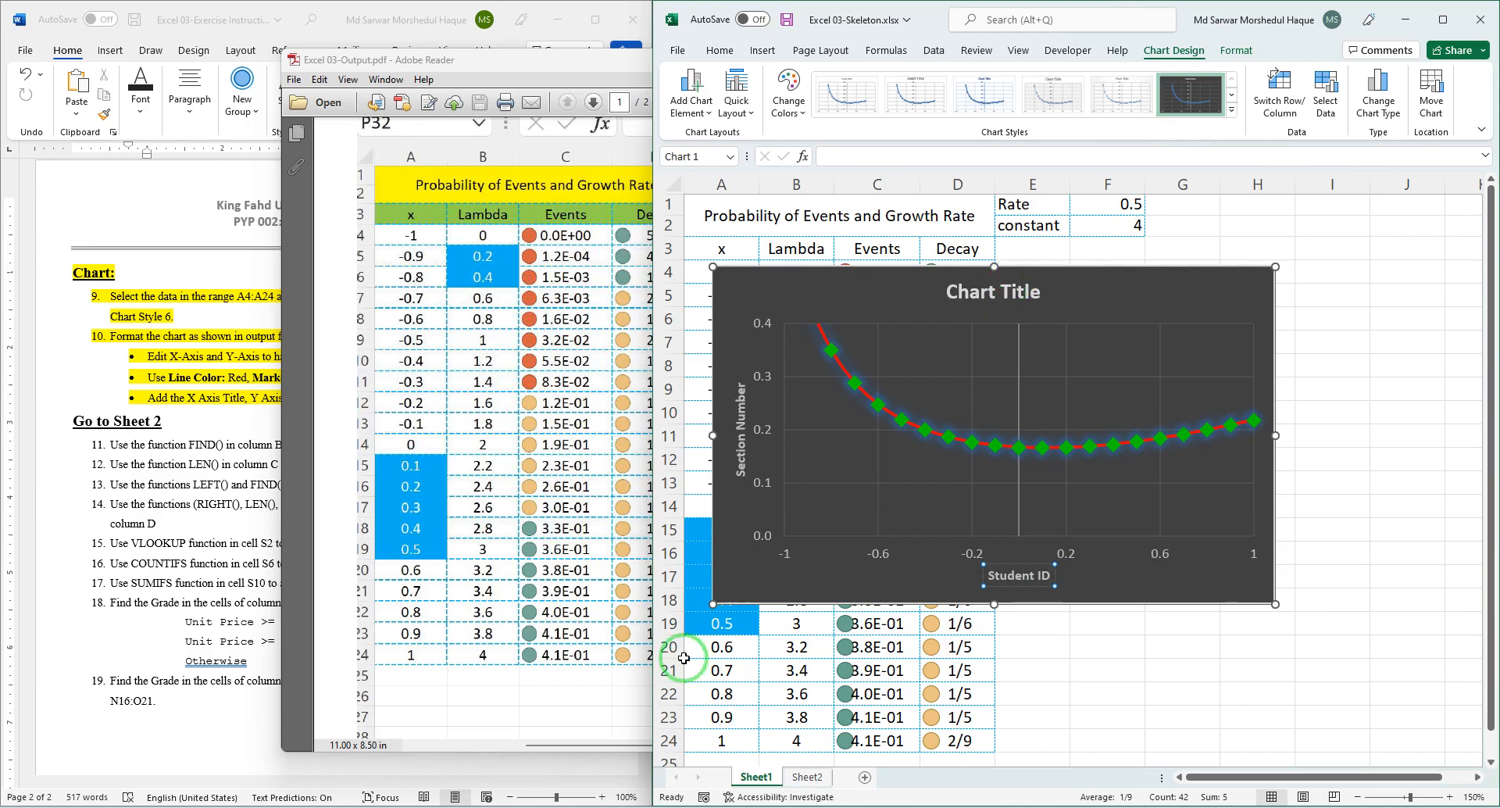
Check the chart title in Excel 03-Output.pdf and title the Excel chart "Excel Exercise 03".
click(483, 645)
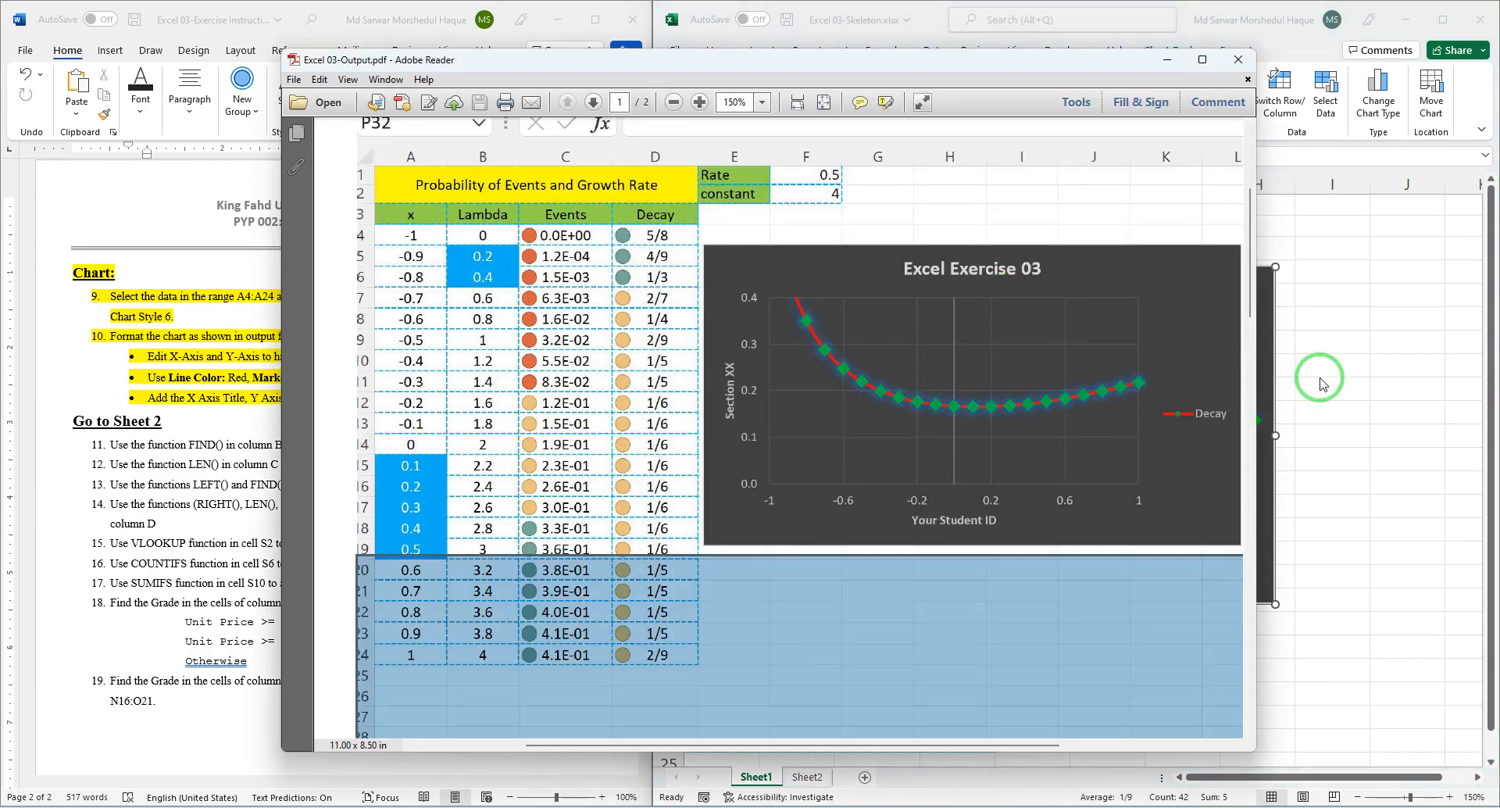
click(1398, 379)
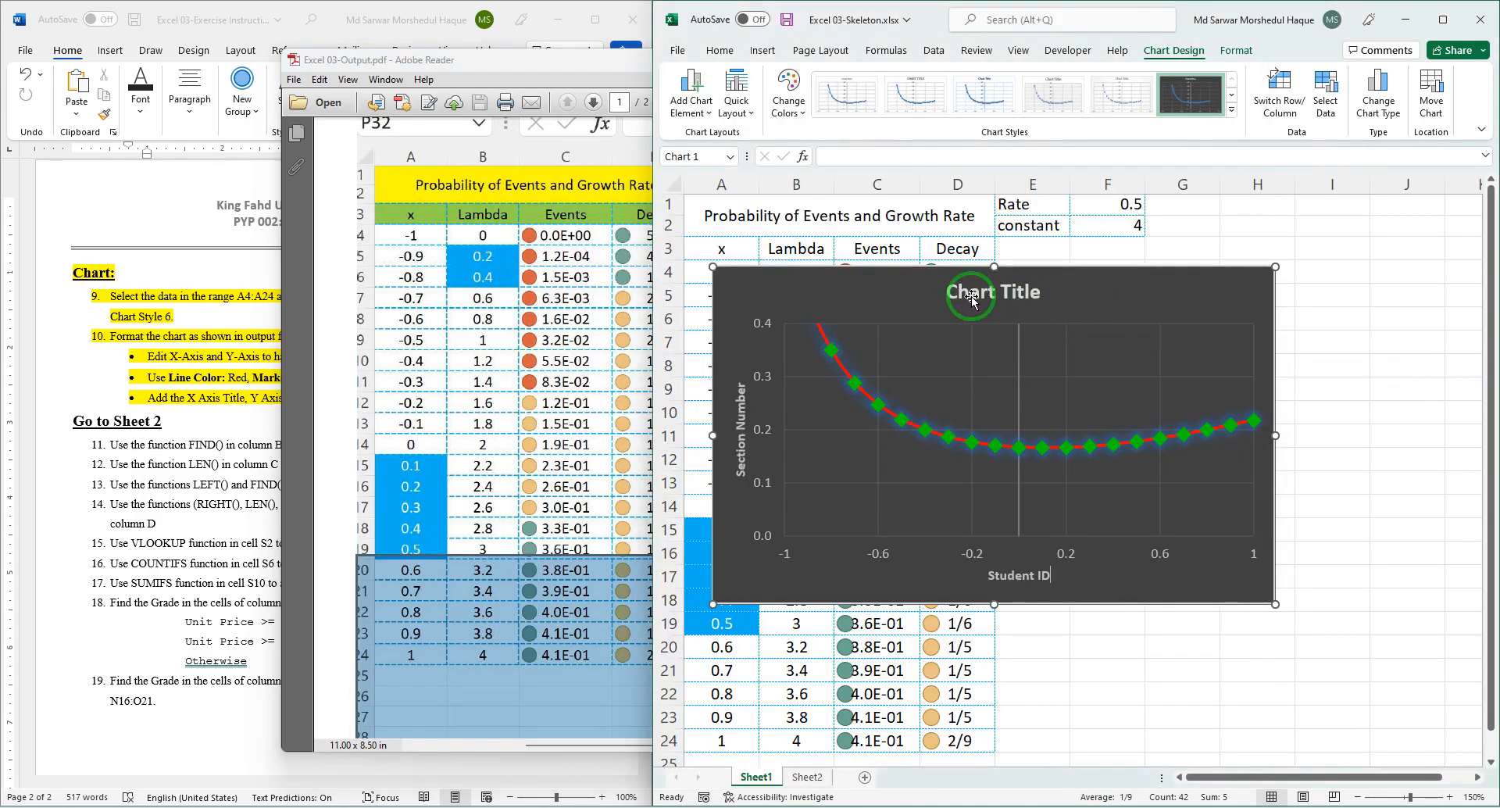
click(999, 289)
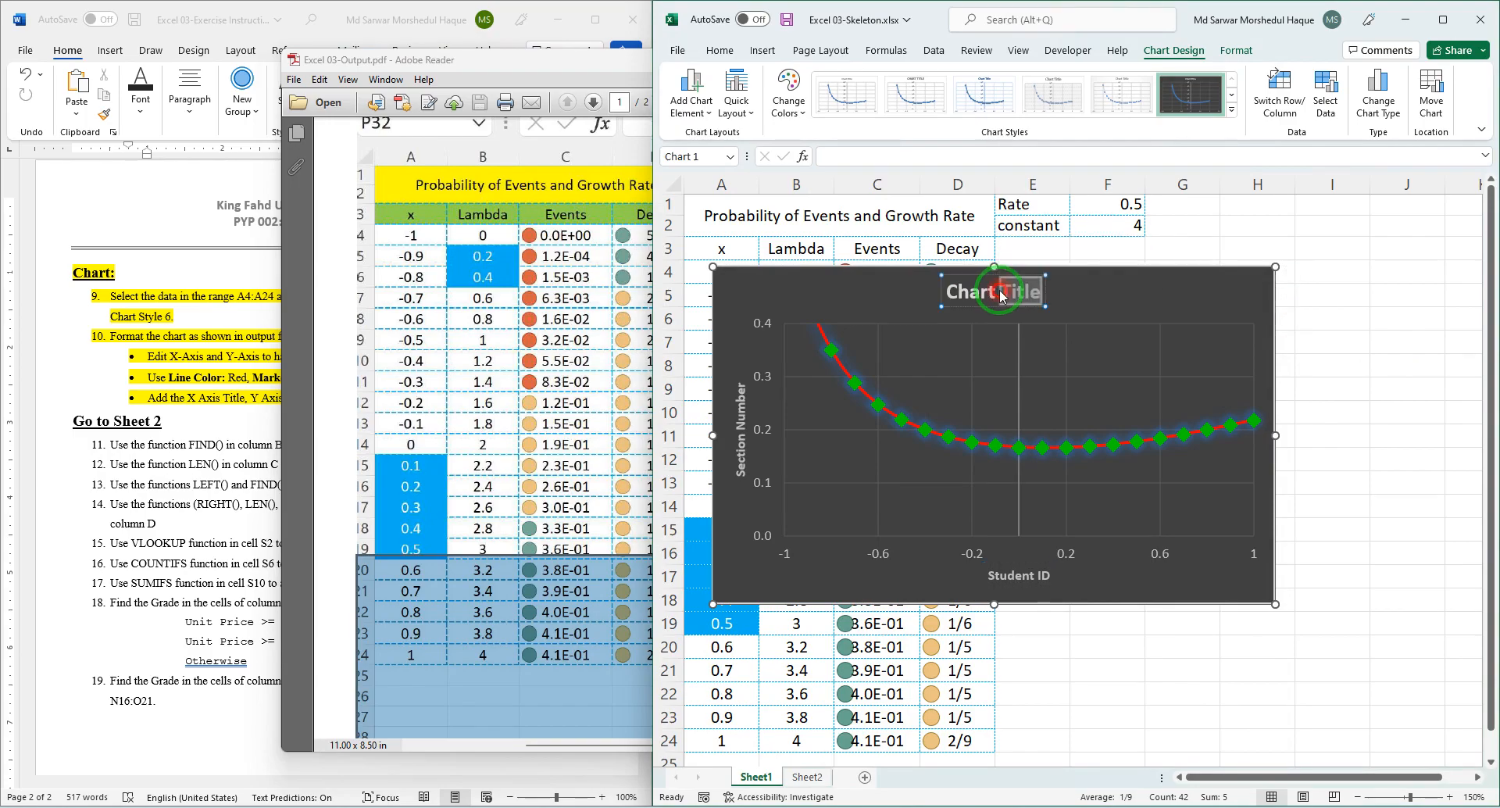
triple_click(1001, 293)
text(E)
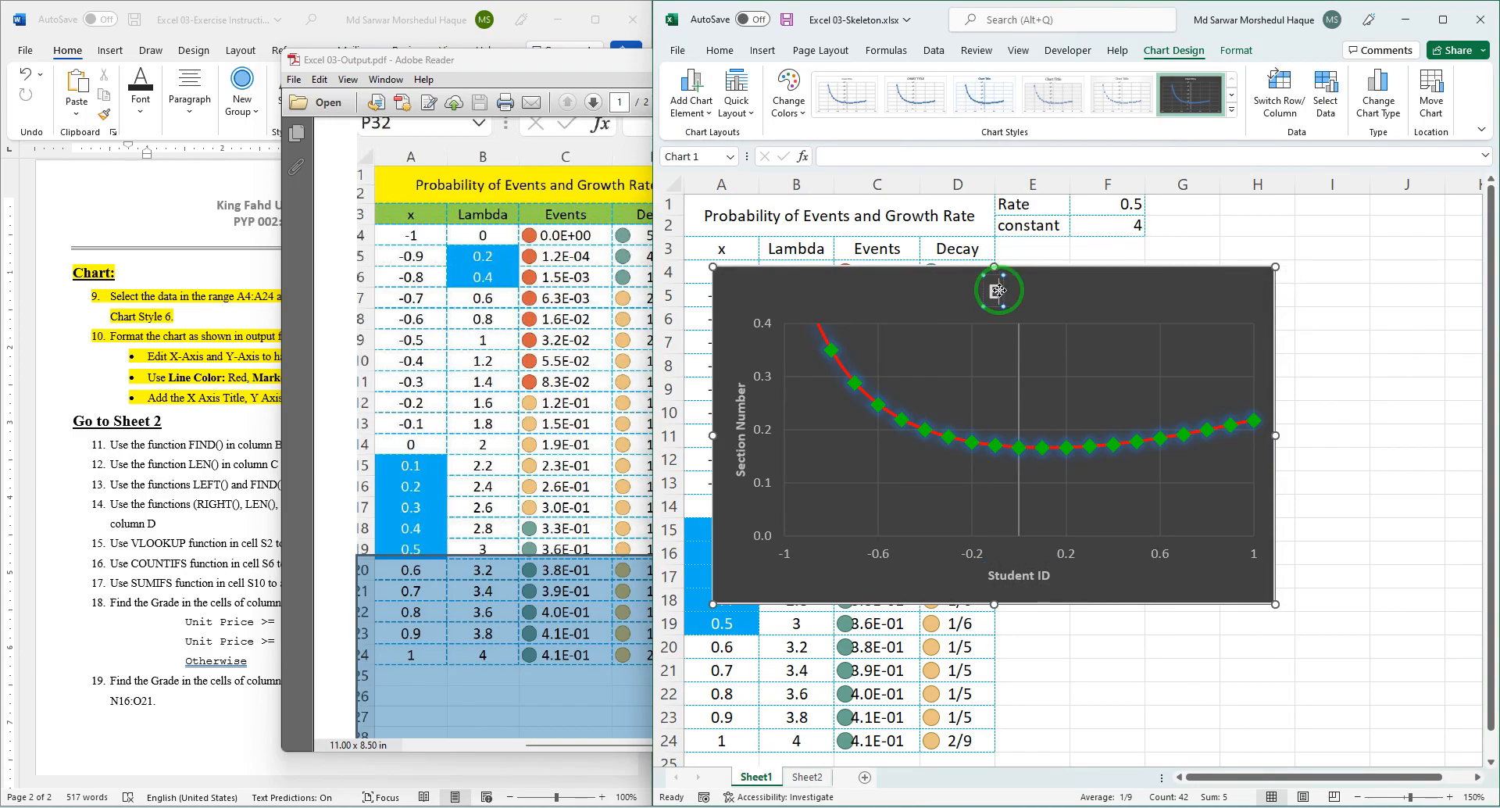
text(xcel Exercise)
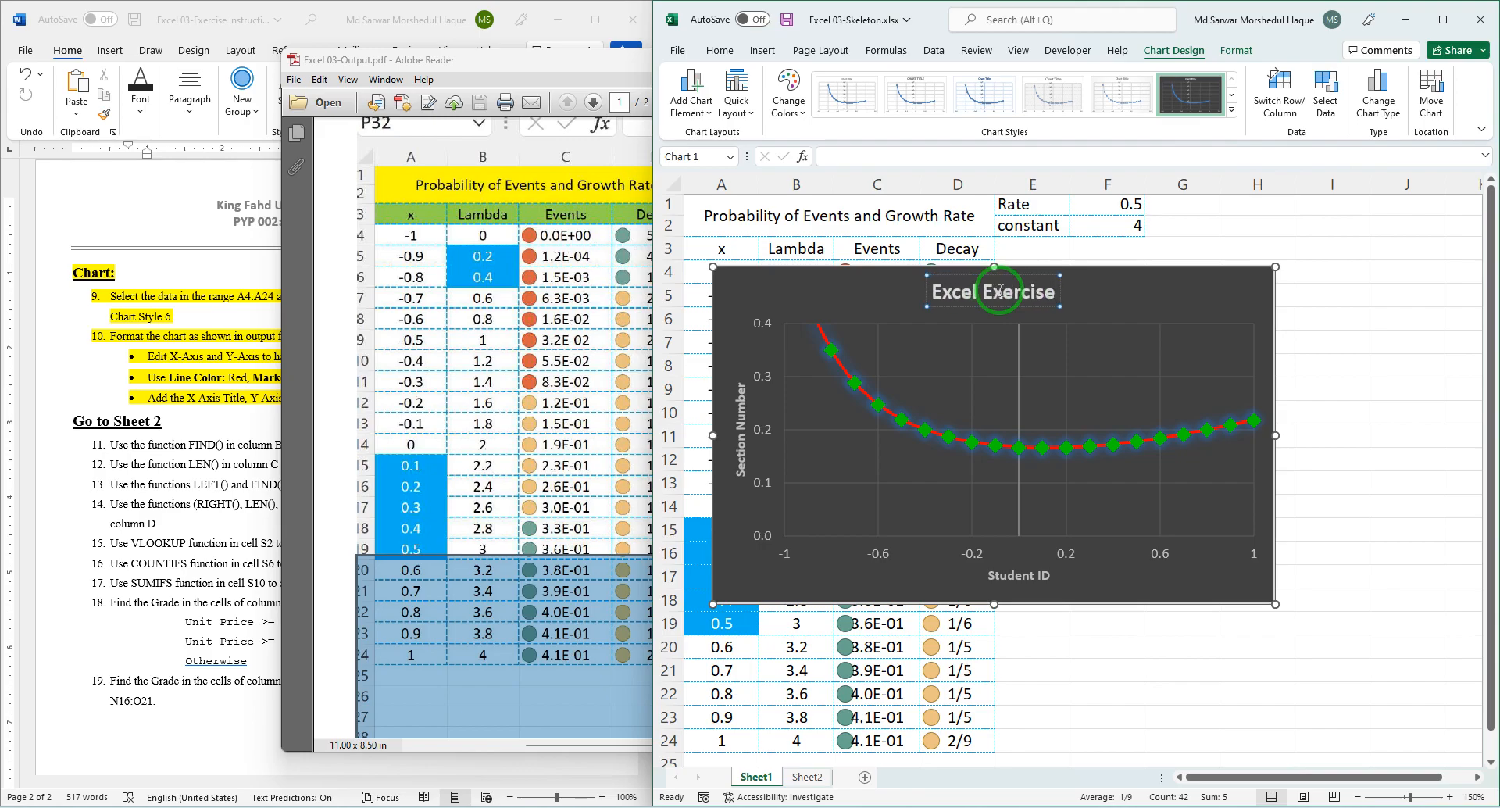
text( 03)
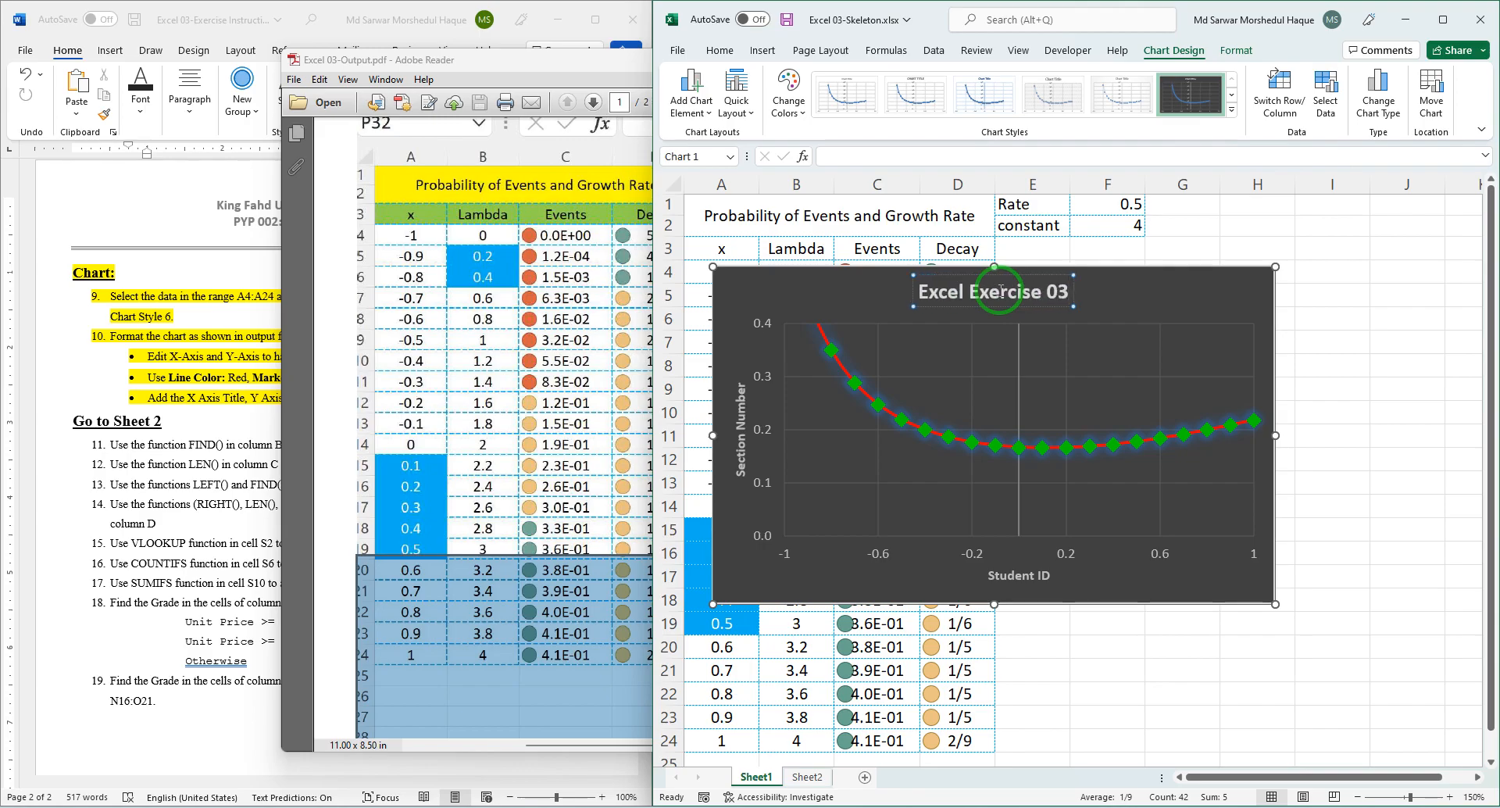
Add a legend to the chart.
click(1195, 570)
click(1295, 274)
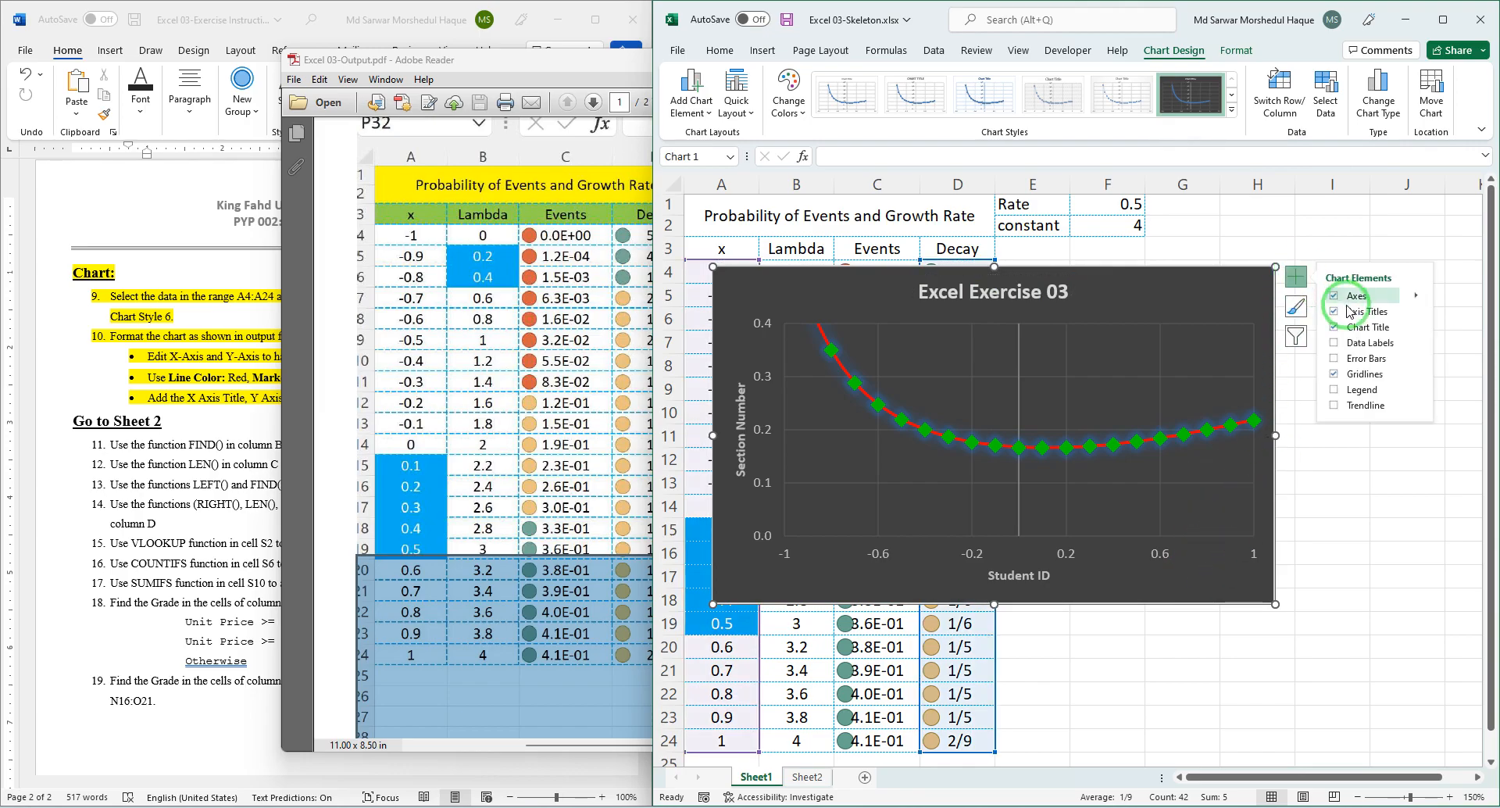
click(1334, 393)
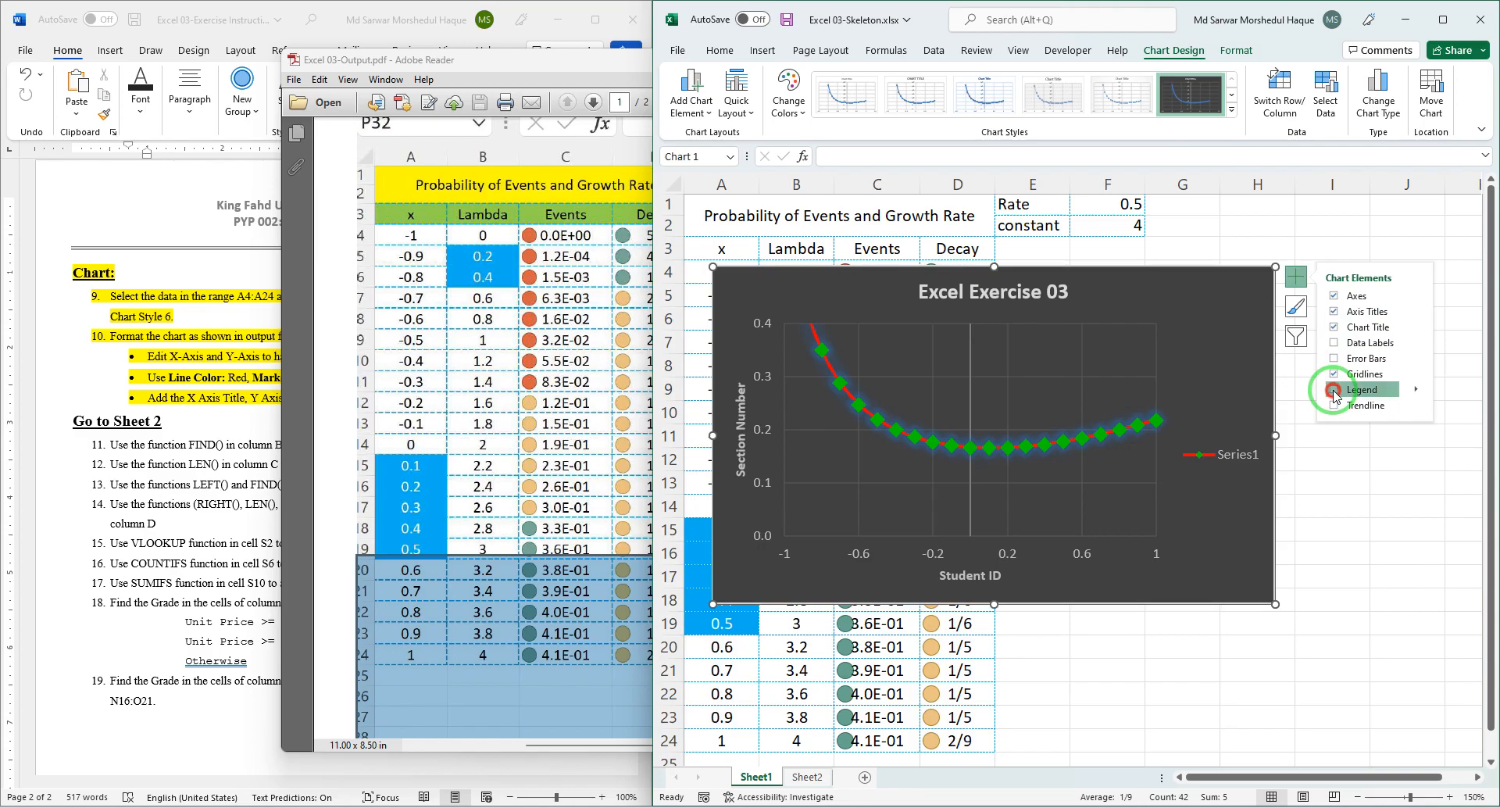
Check the legend entry in Excel 03-Output.pdf and rename the Excel chart's data series "Decay" in its data source.
click(1243, 465)
click(328, 464)
click(1250, 447)
click(1299, 460)
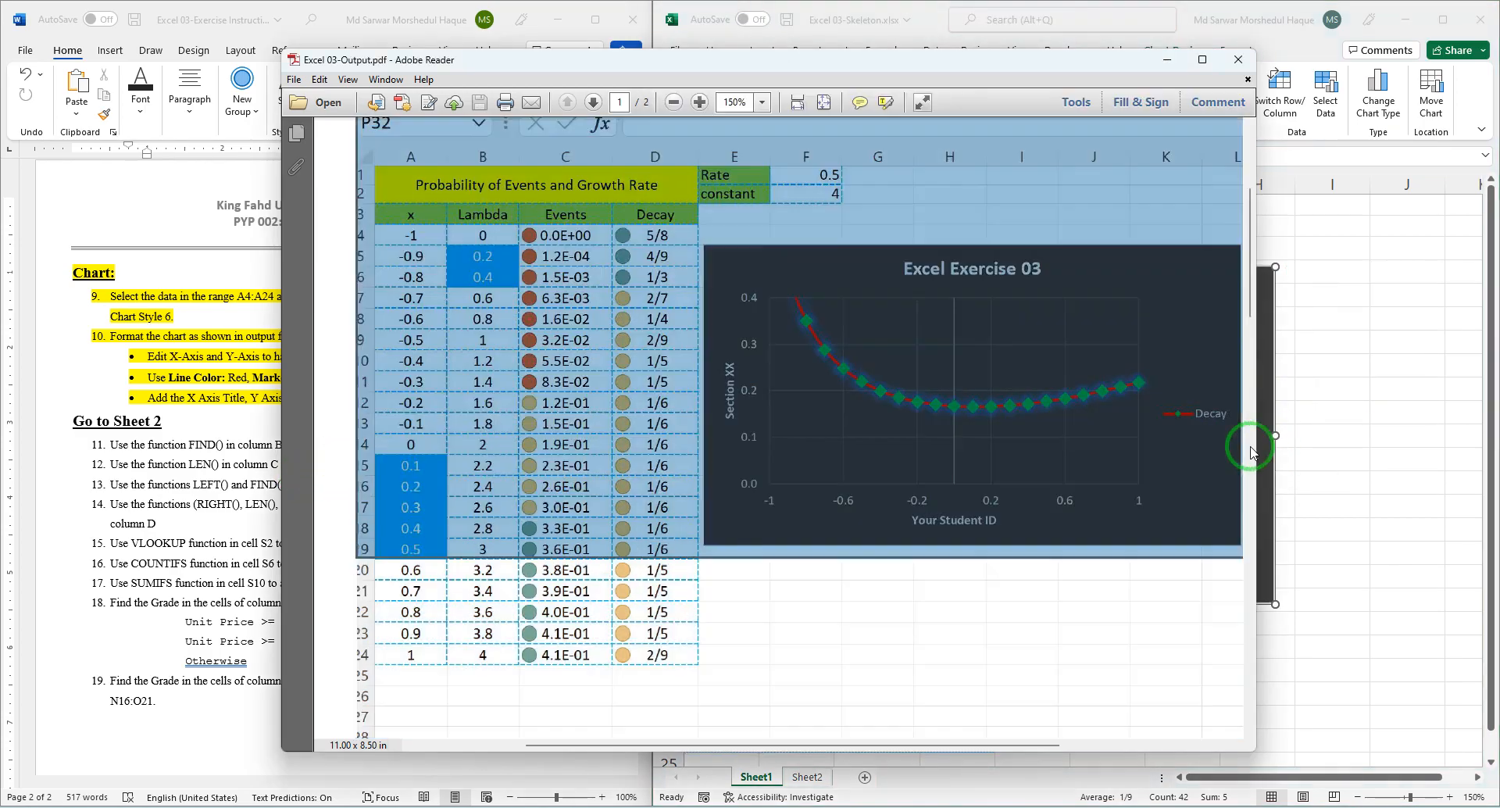
click(946, 352)
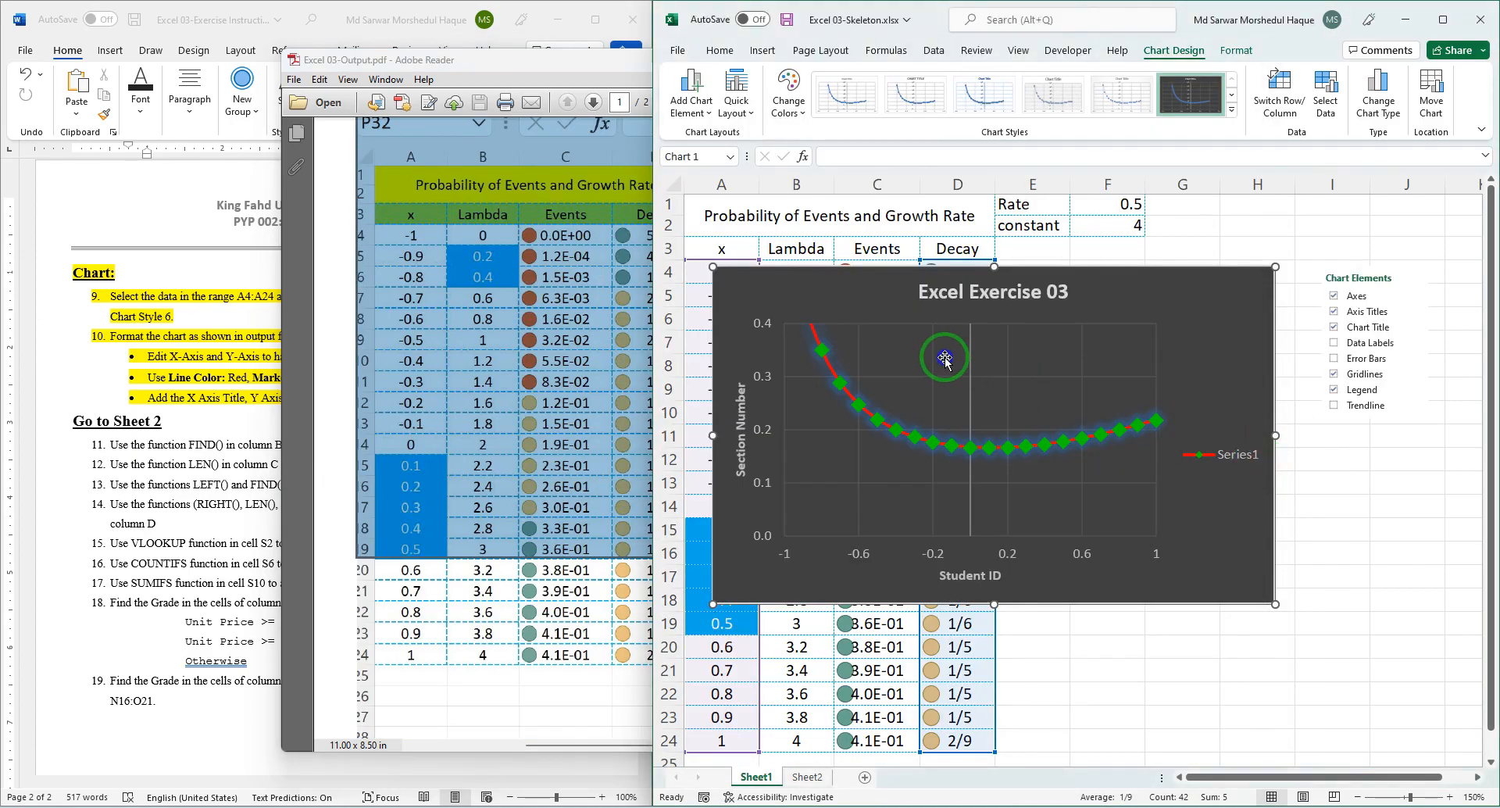
right_click(944, 358)
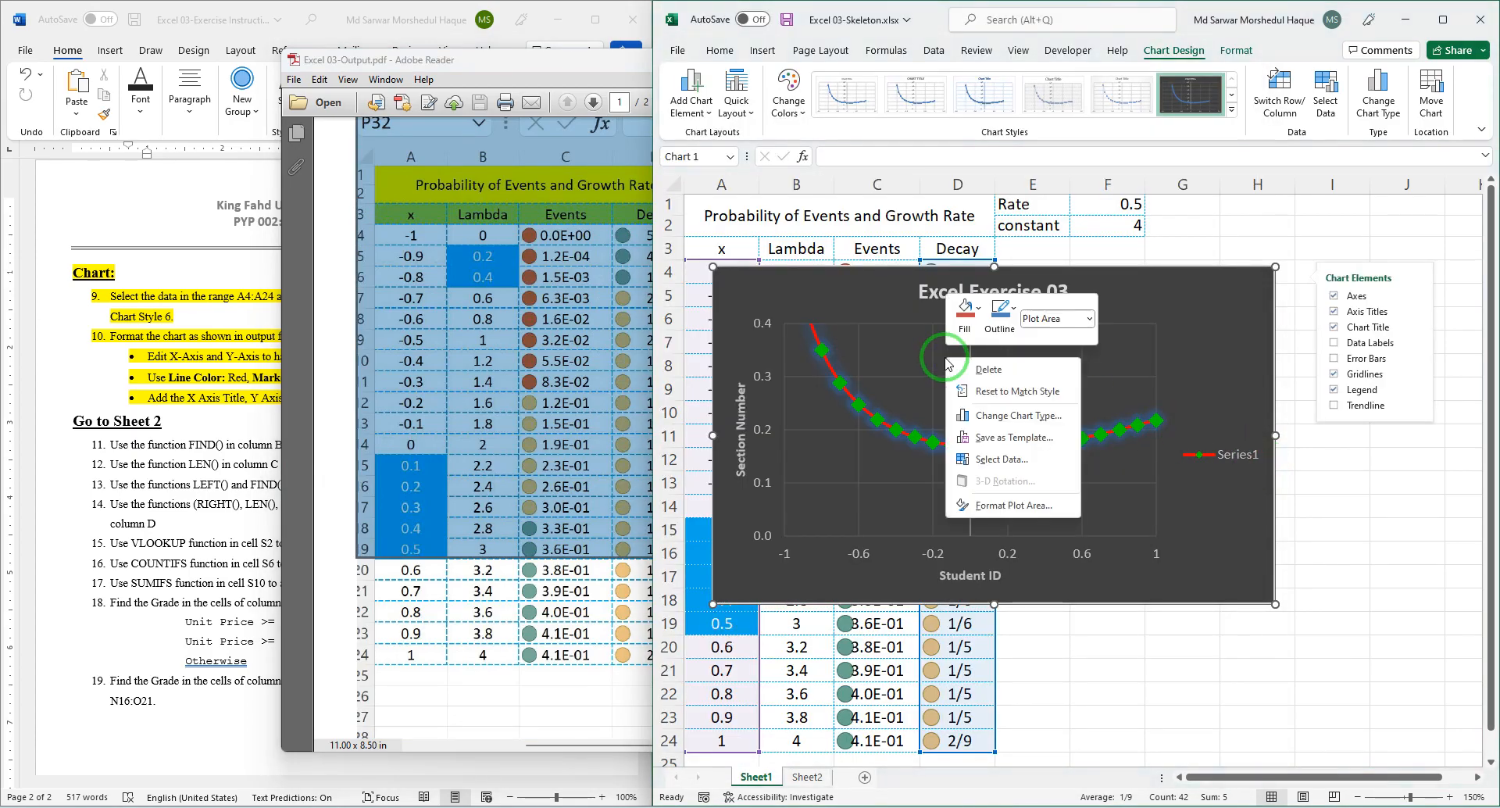
click(1004, 461)
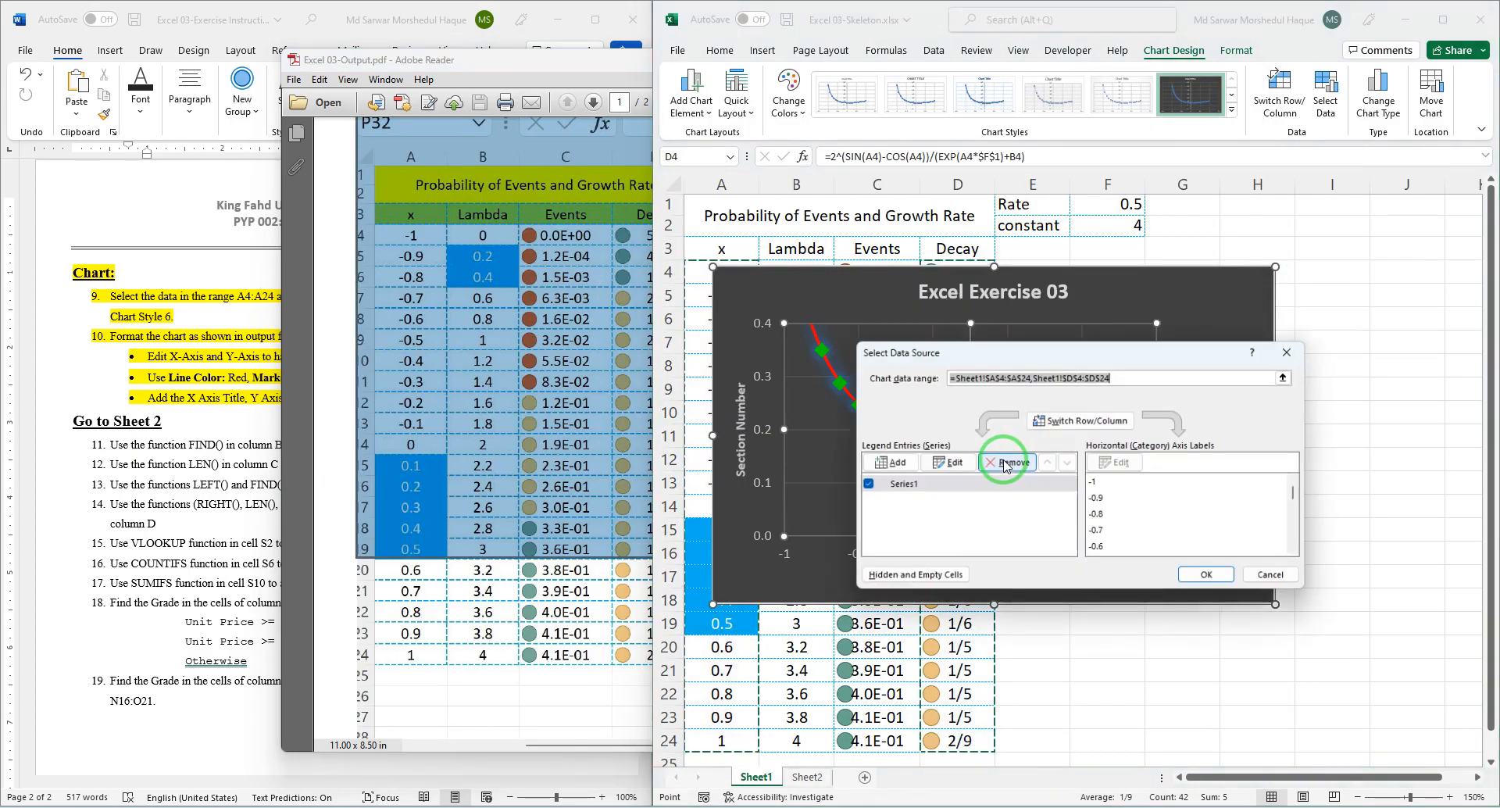
click(917, 486)
click(947, 461)
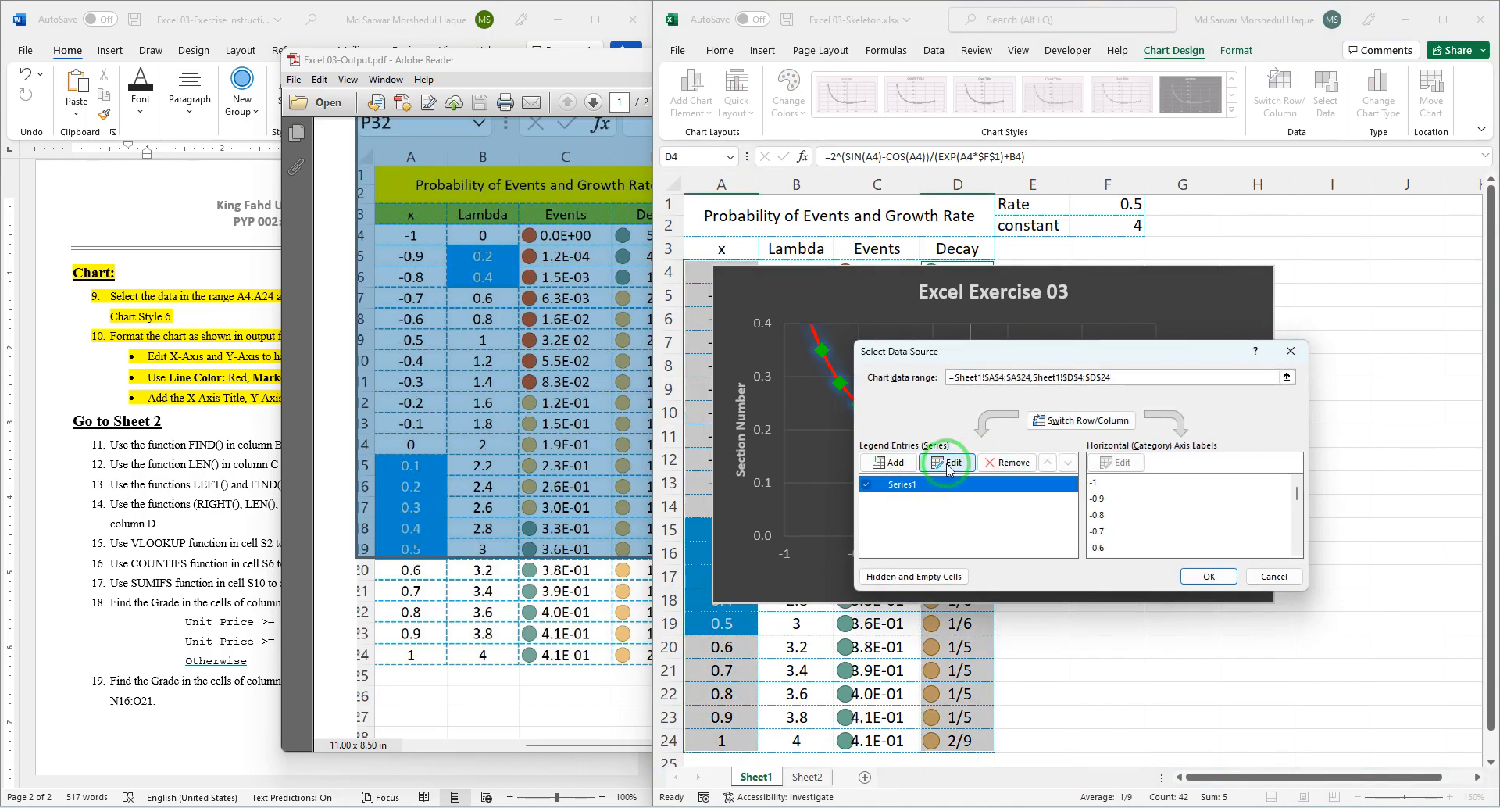
click(1041, 466)
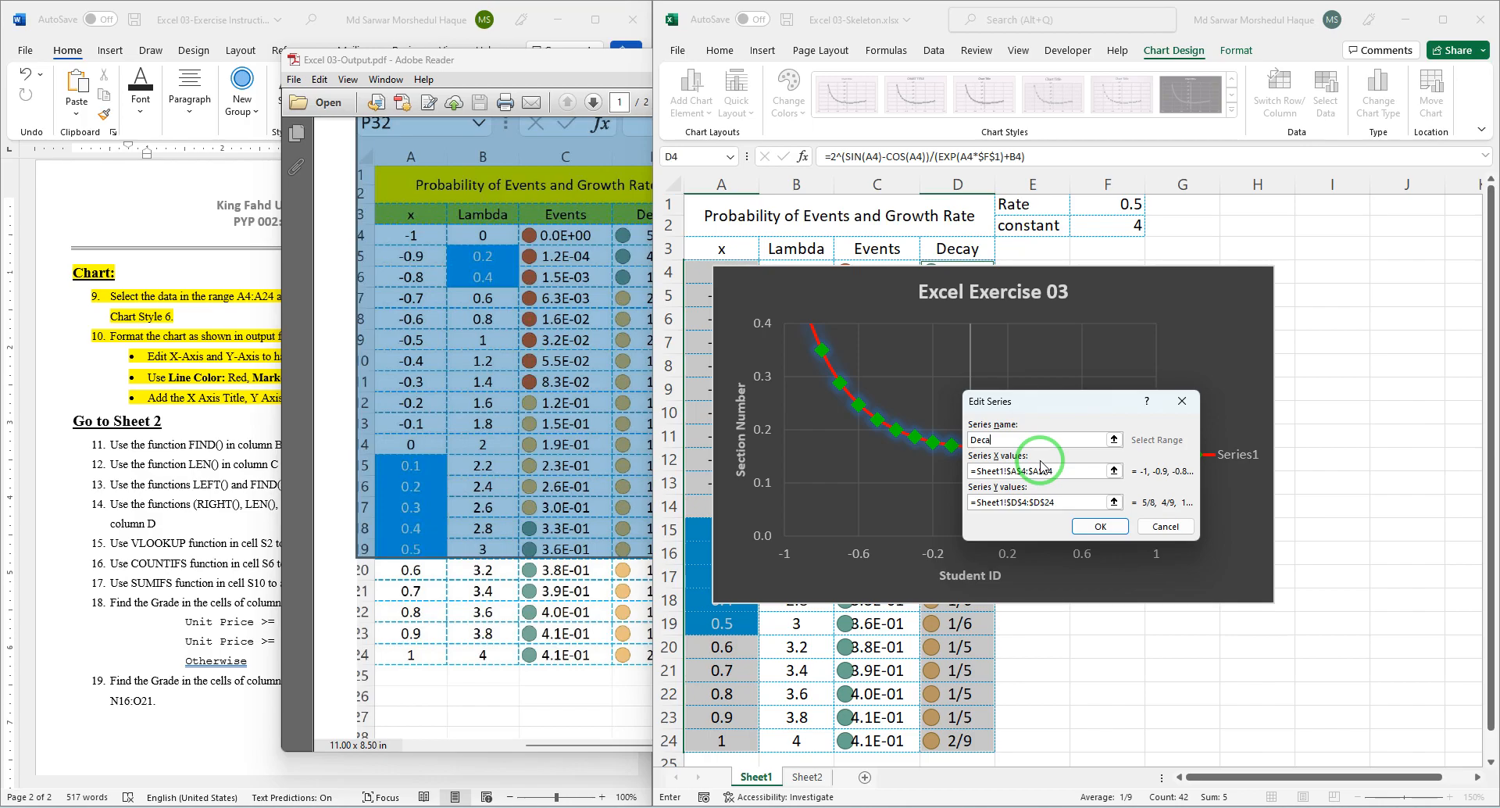
key(Return)
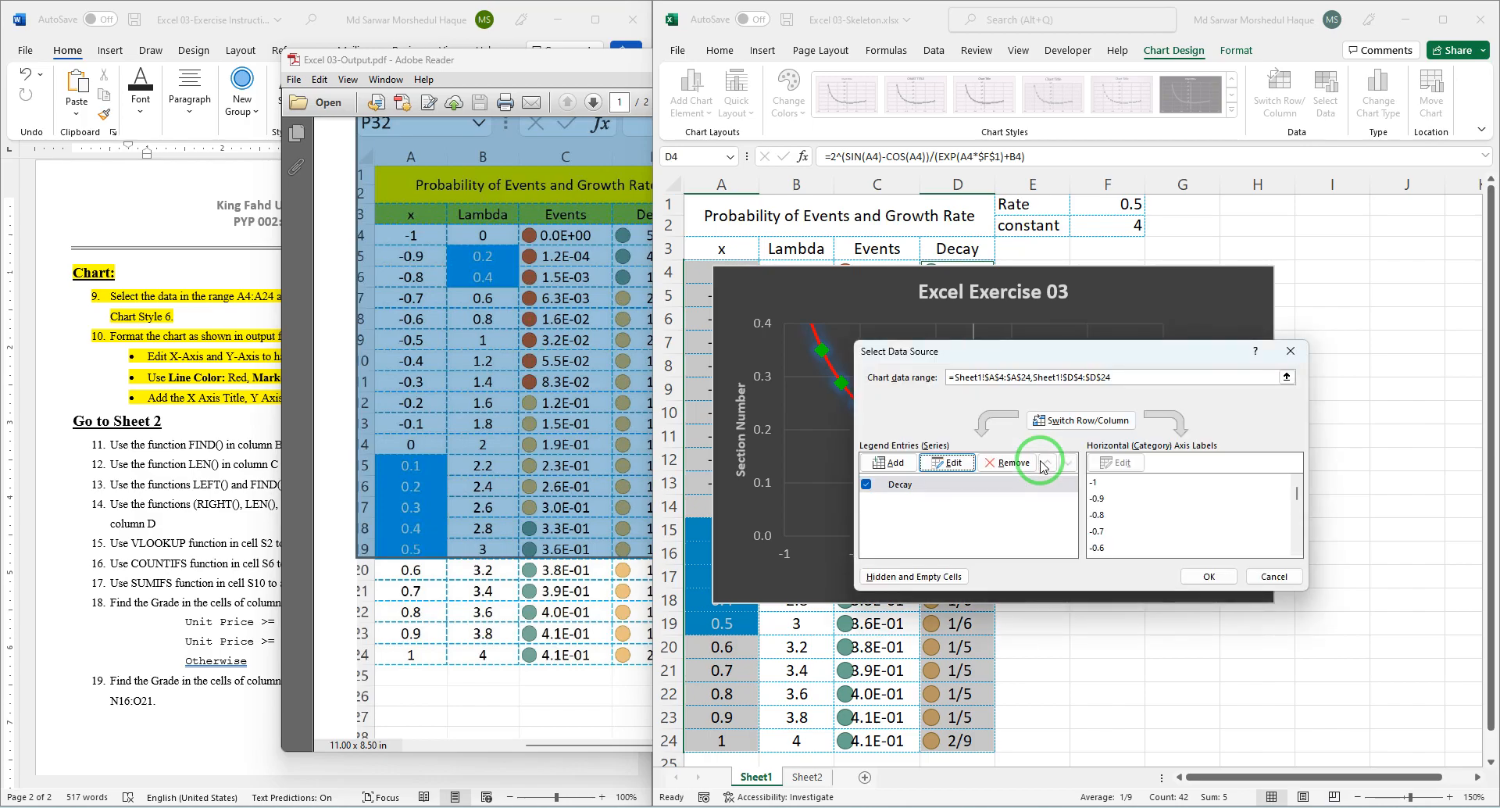
click(1195, 577)
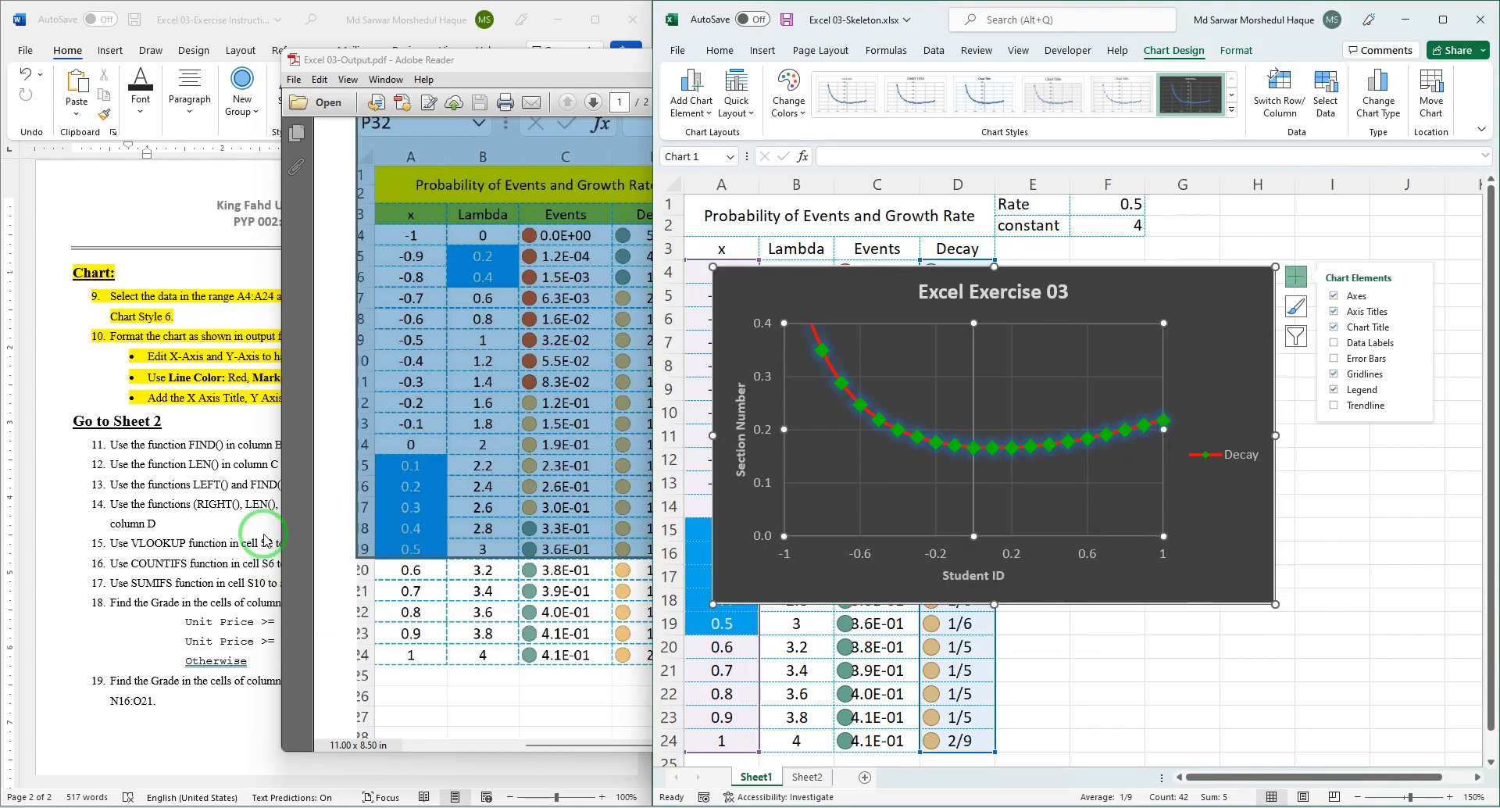
Highlight the "Go to Sheet 2" heading and item 11 in the Word instructions in yellow, and open Sheet2 in Excel.
click(205, 505)
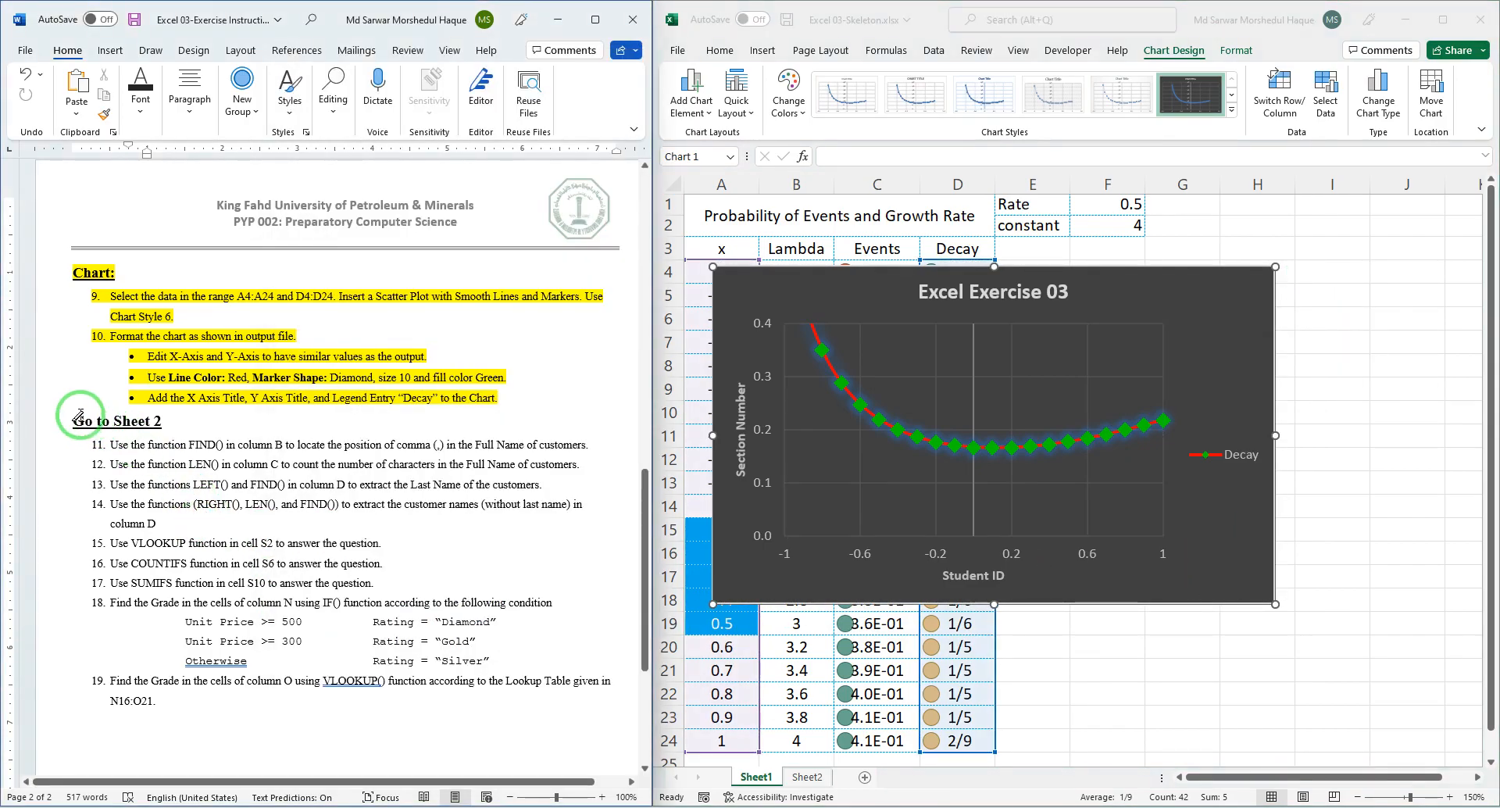
drag(74, 414, 652, 449)
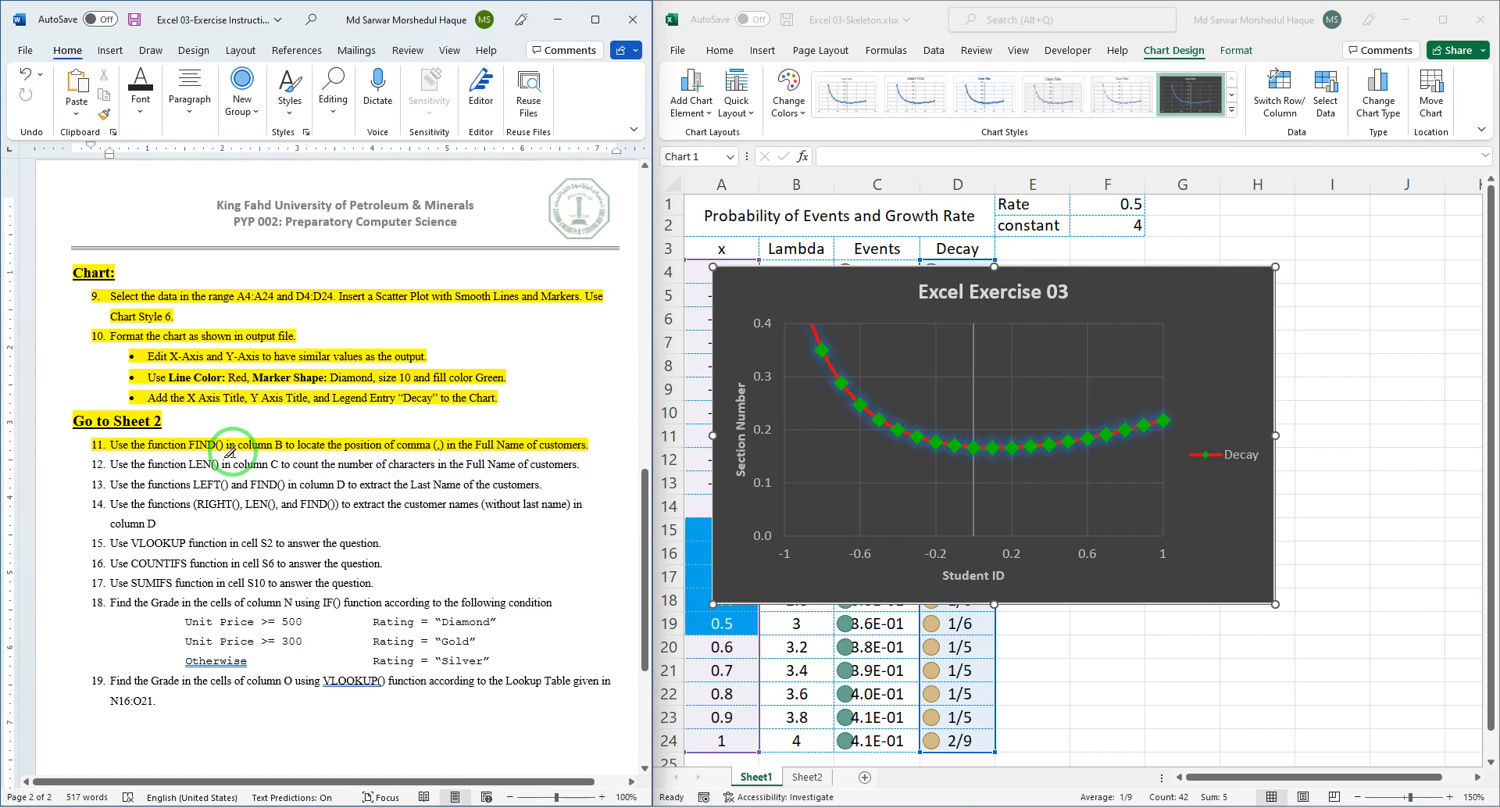
click(816, 776)
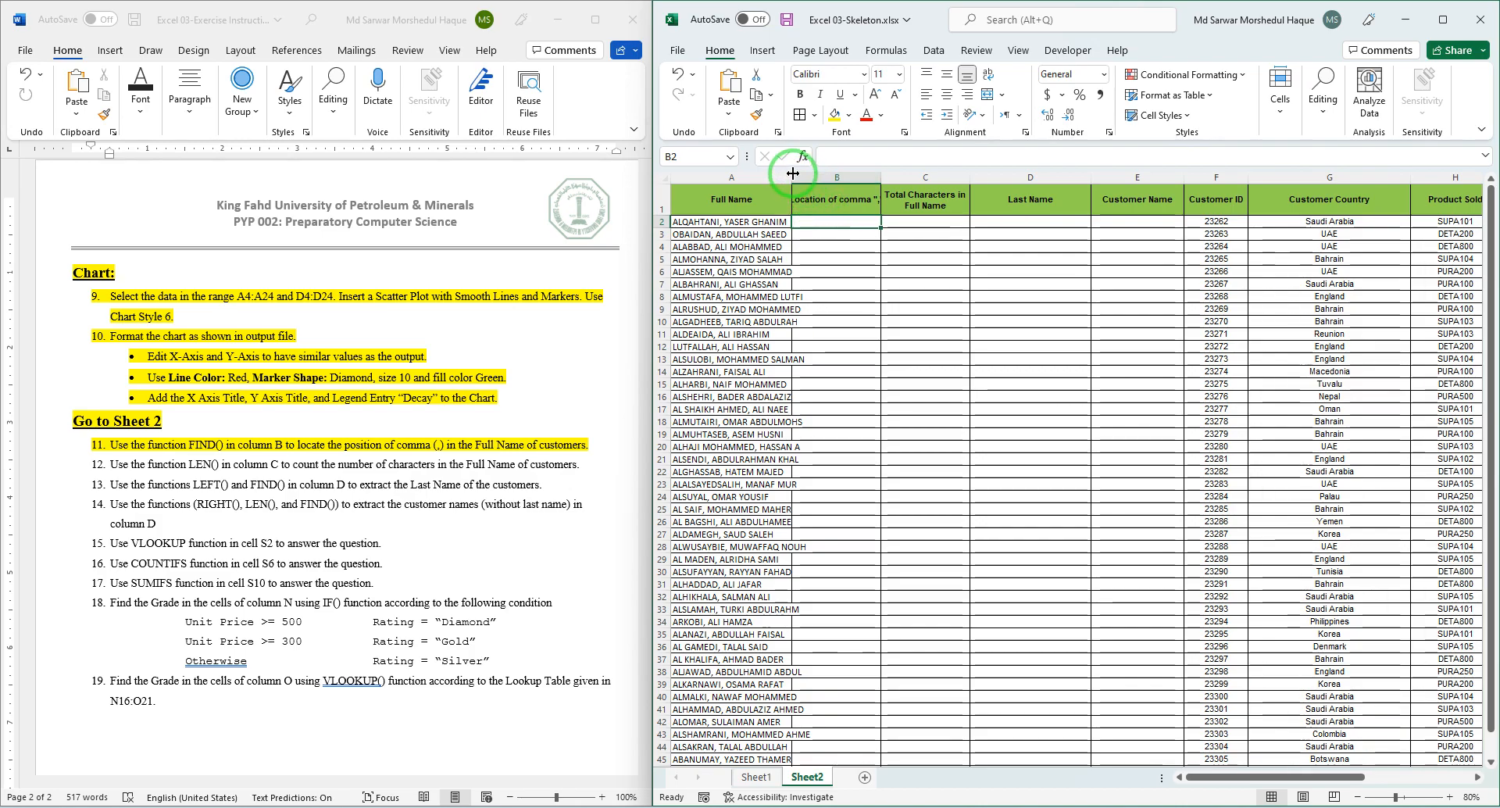
Widen column A on Sheet2 slightly to fit the full names.
drag(791, 172, 805, 173)
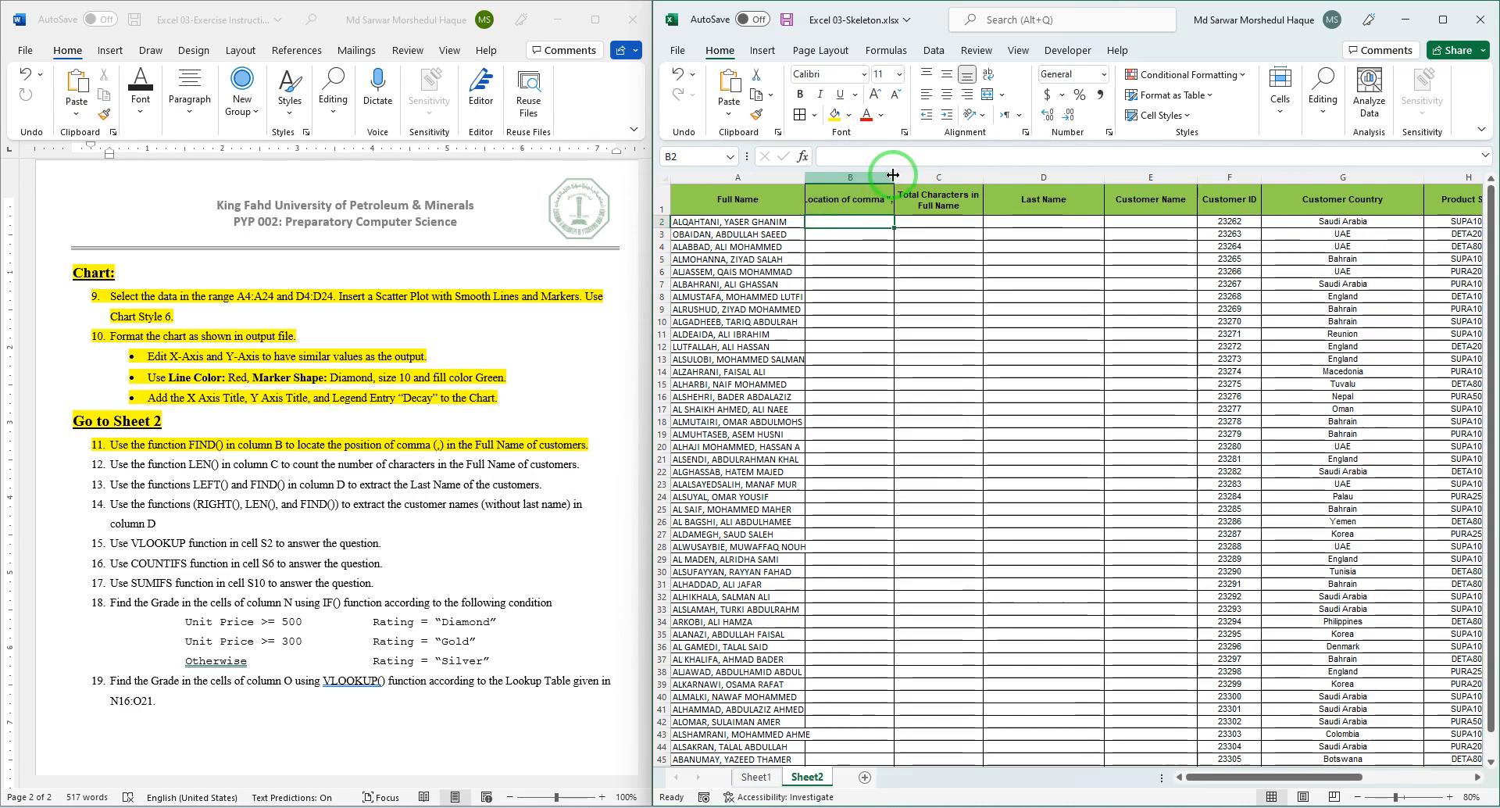
scroll(854, 291, up, 2)
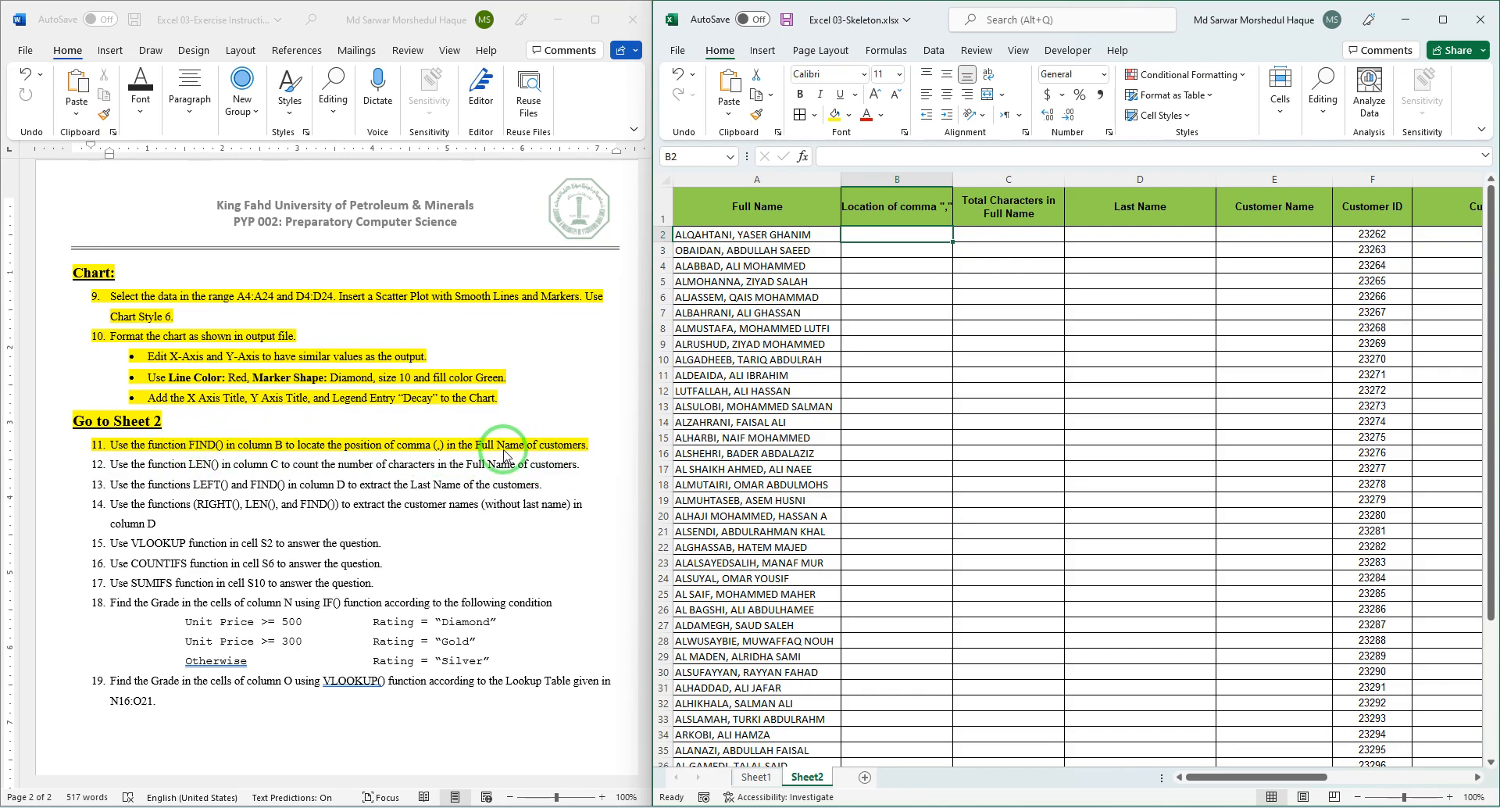
click(744, 233)
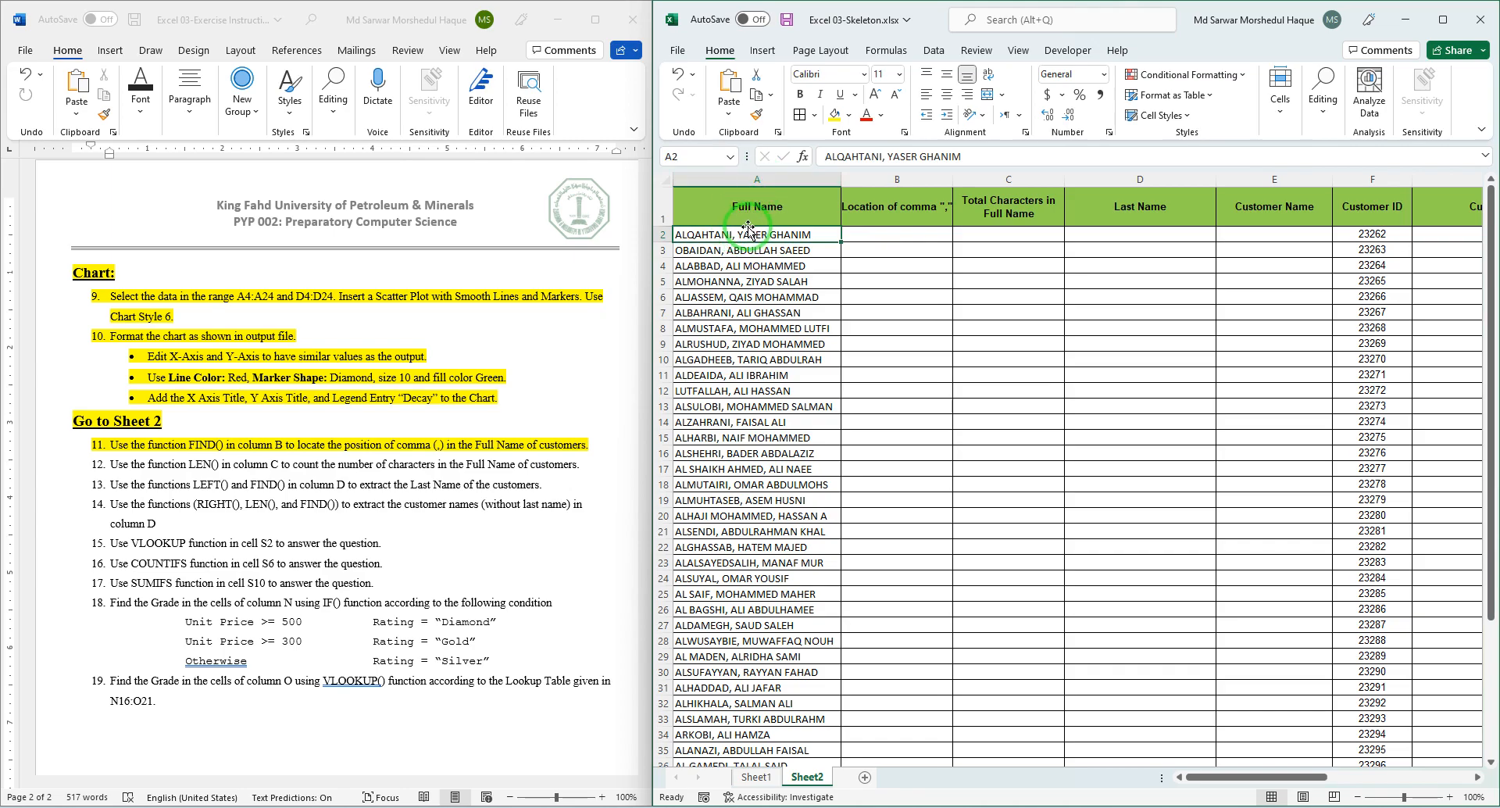
click(881, 238)
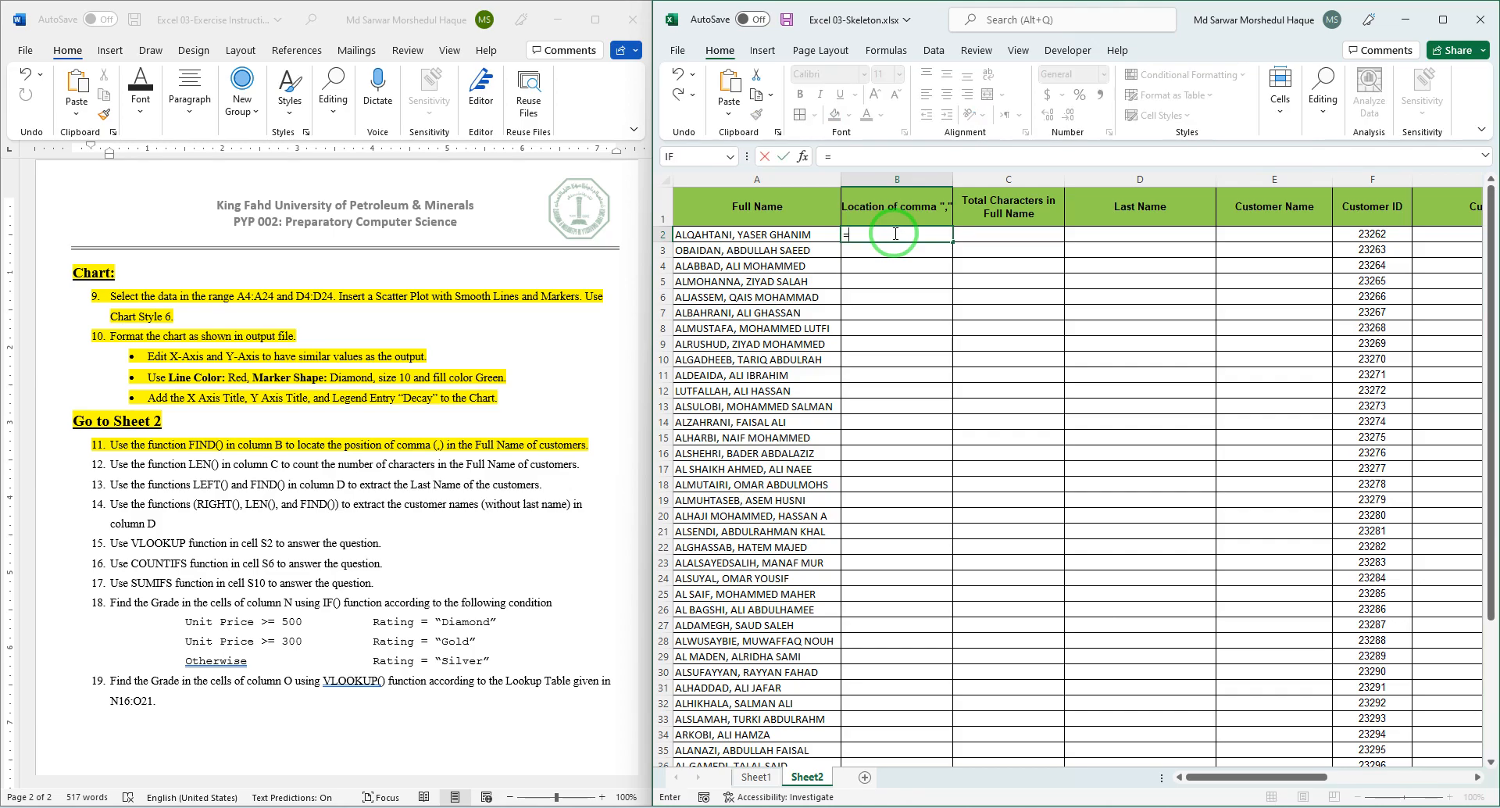
key(Escape)
scroll(894, 232, up, 3)
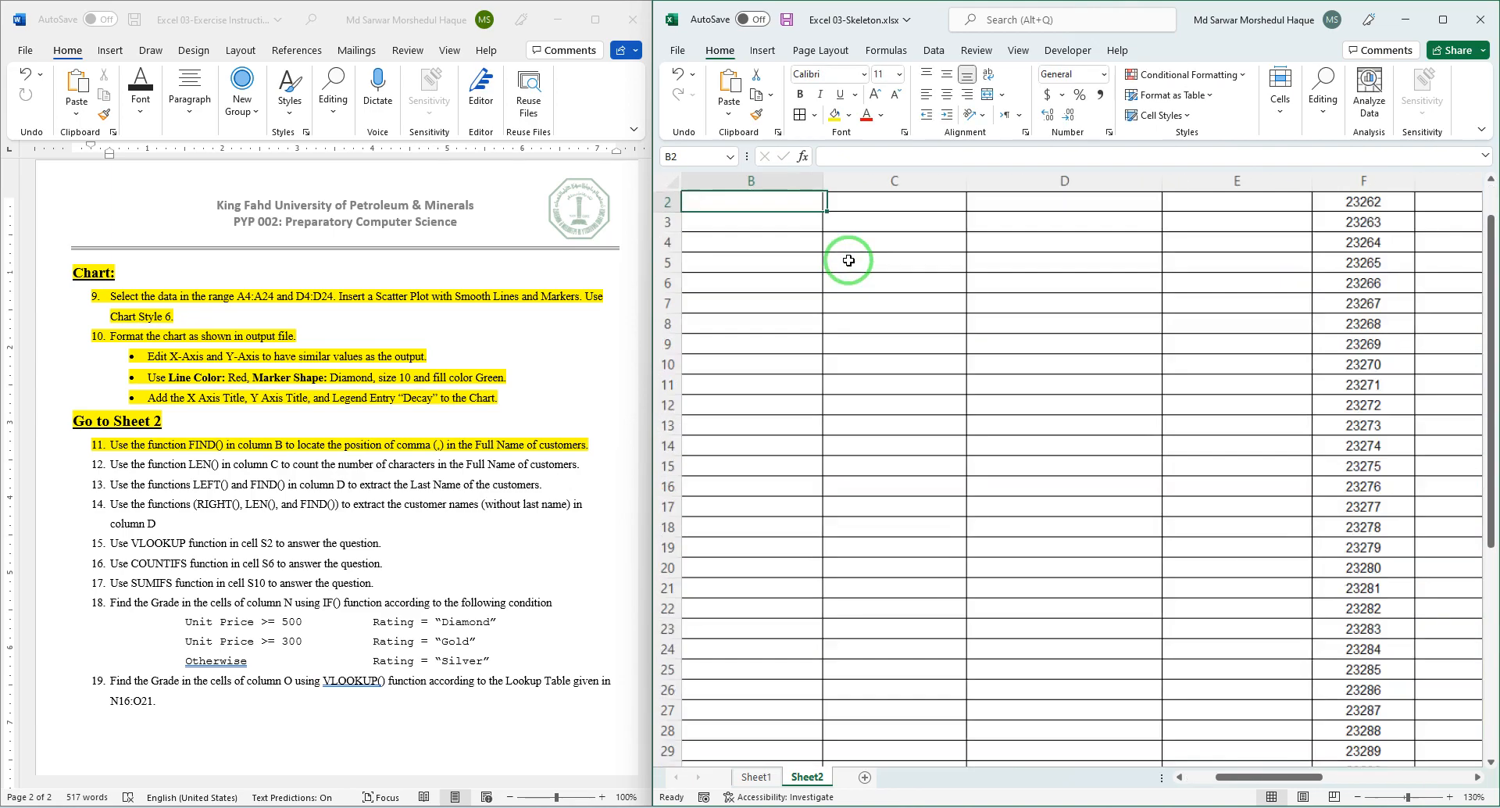
scroll(779, 250, left, 3)
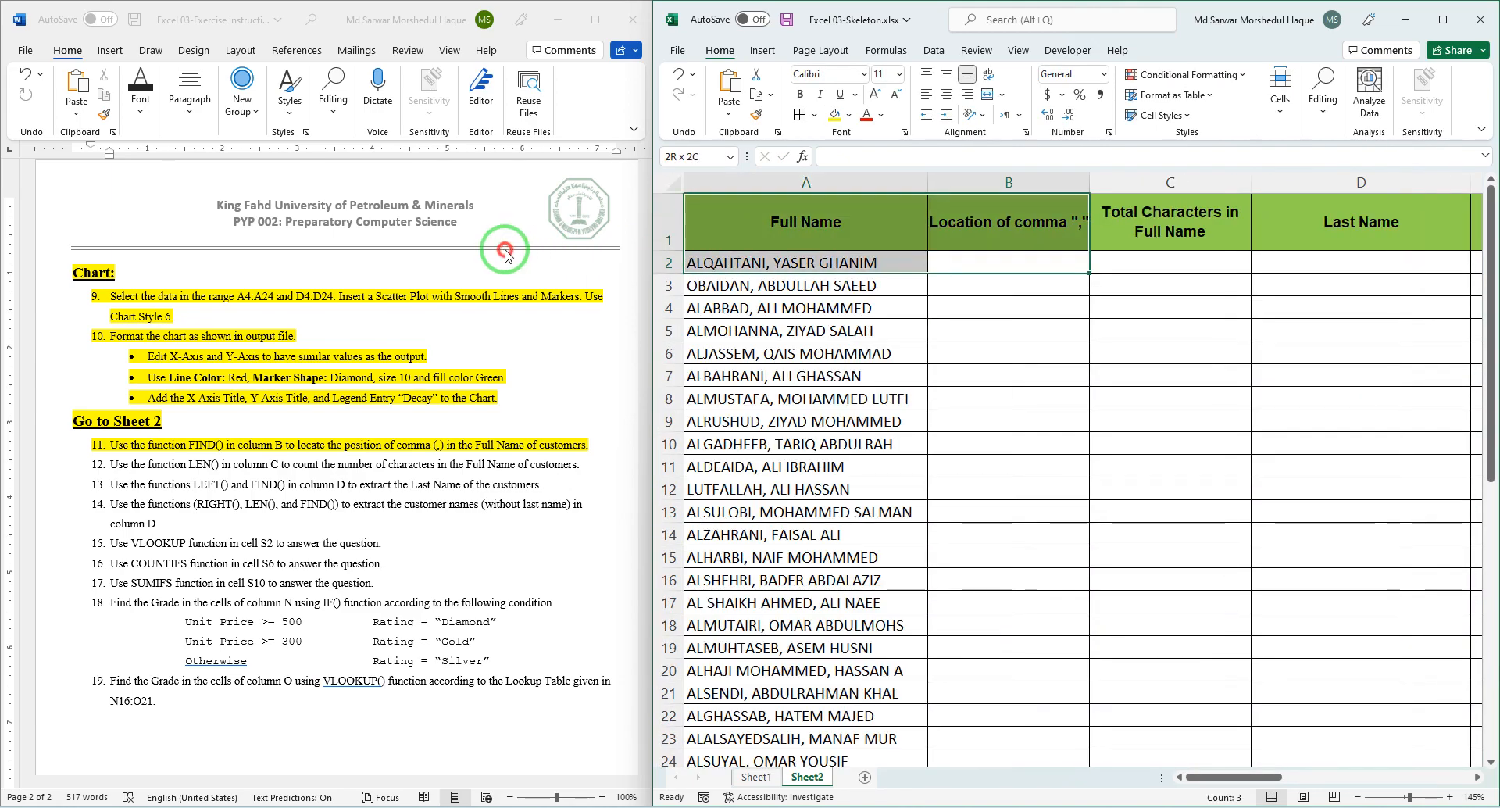
Enter =FIND(",",A2) in cell B2 and fill the formula down the "Location of comma" column.
click(1002, 268)
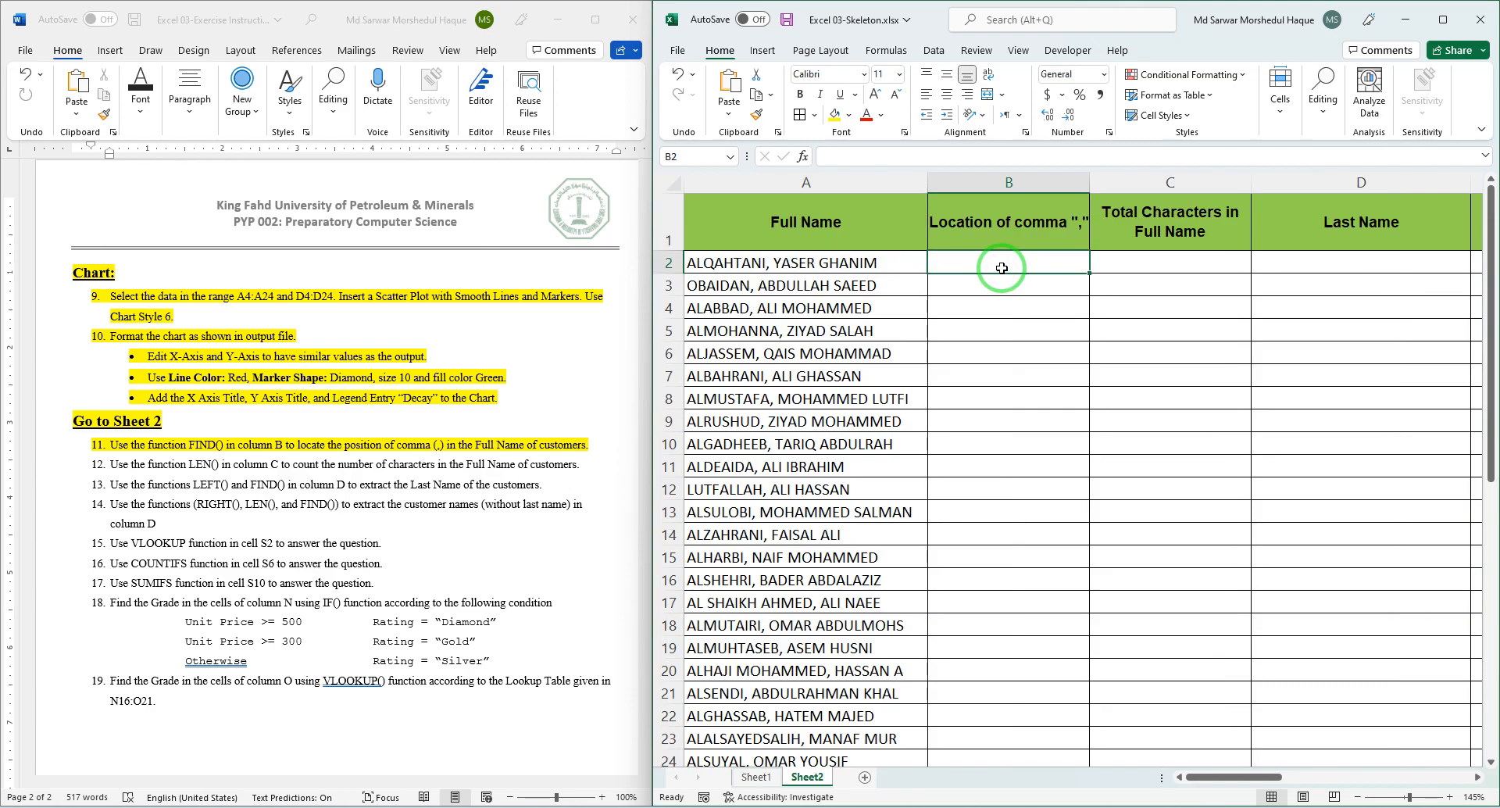
text(=)
text(fin)
key(Tab)
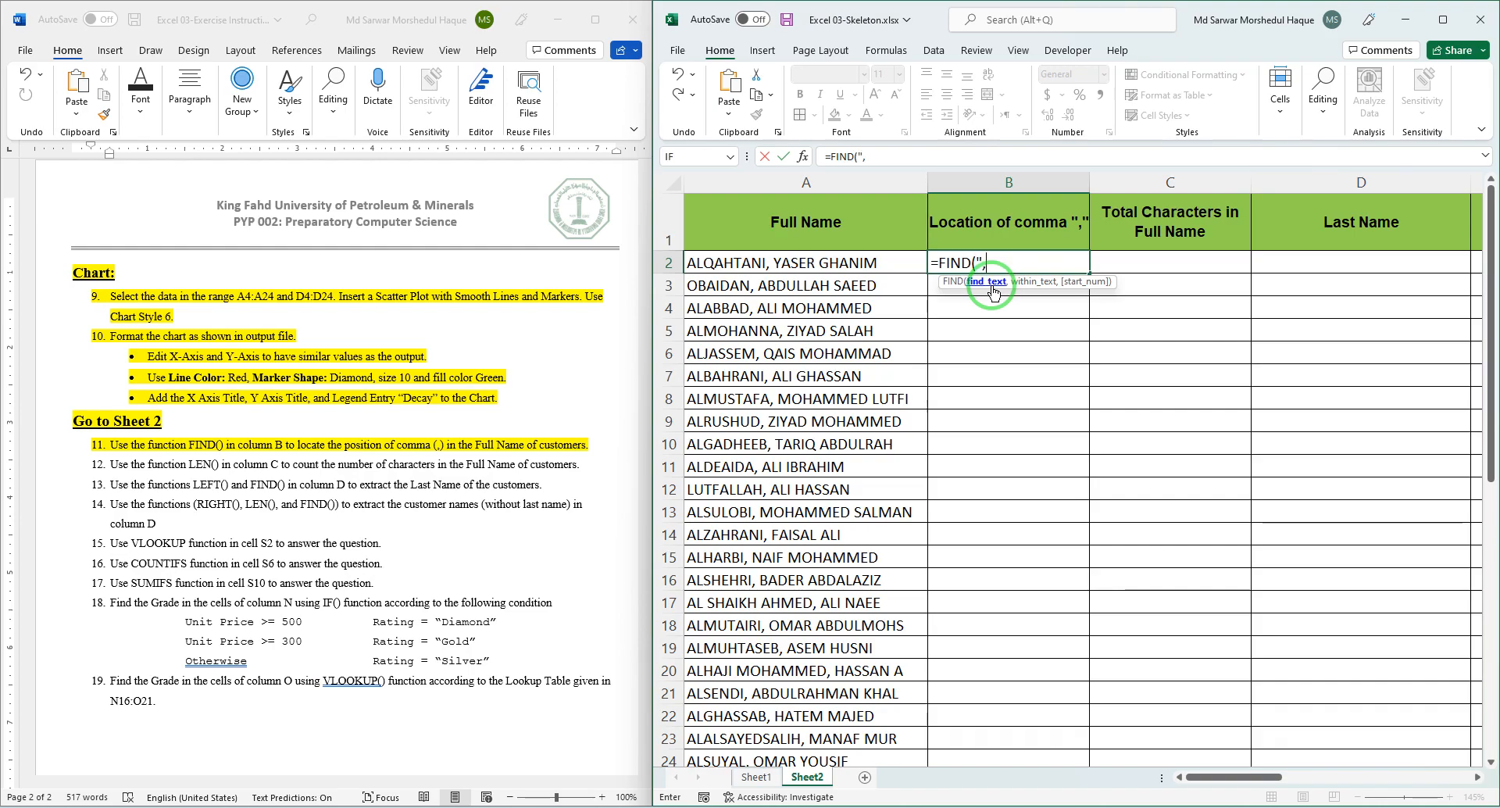
text(,)
click(891, 263)
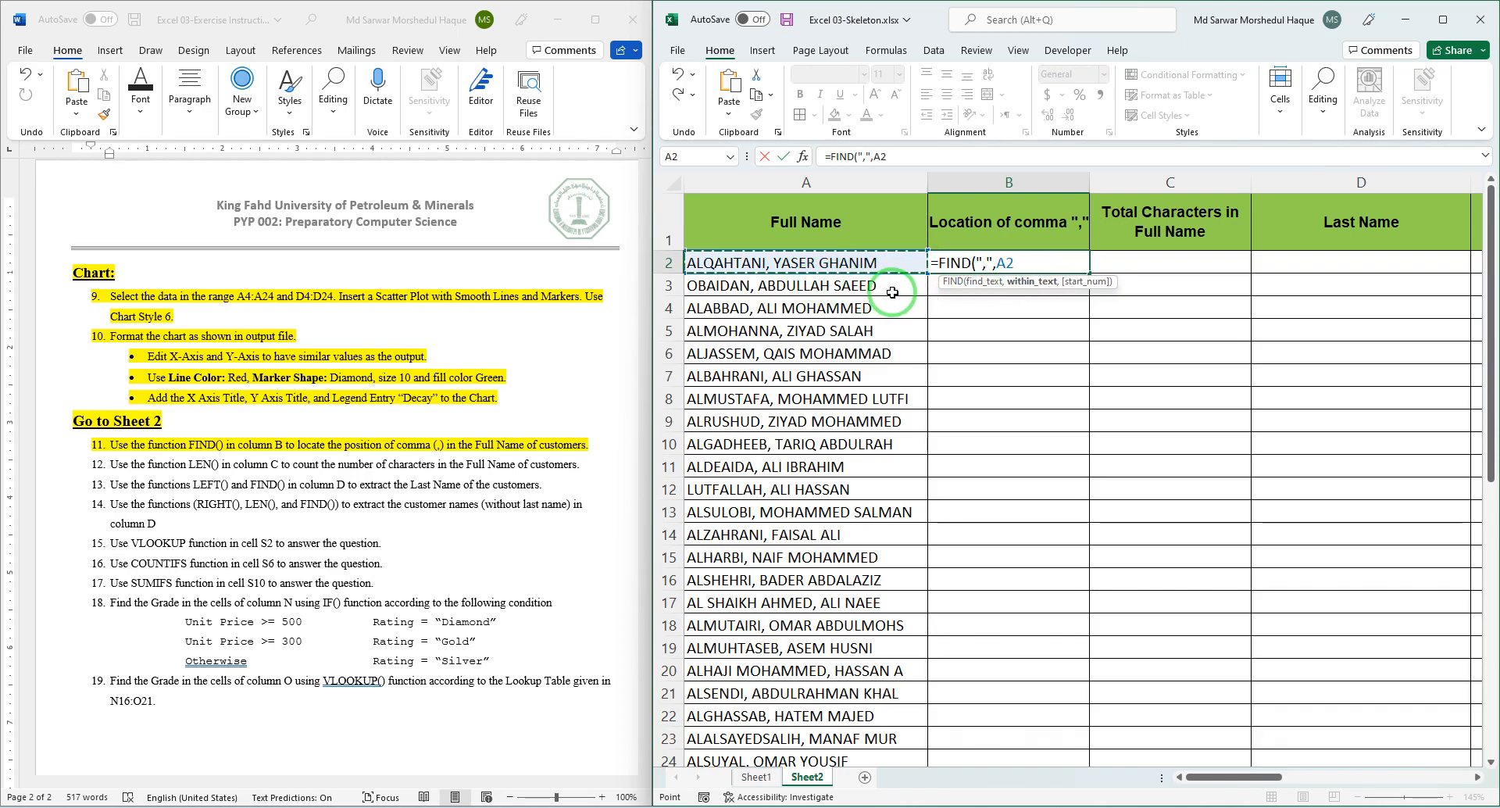
text())
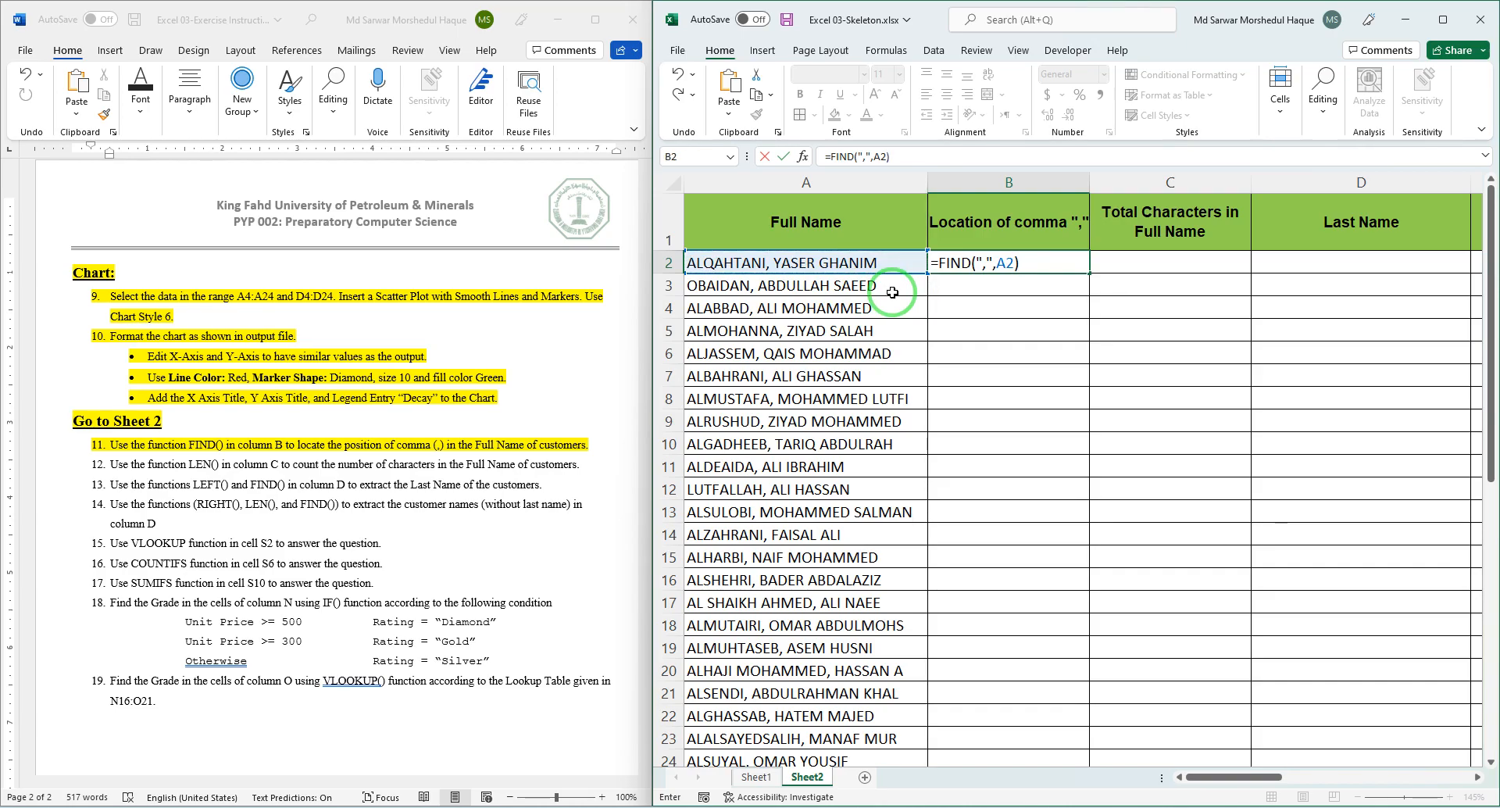
key(Return)
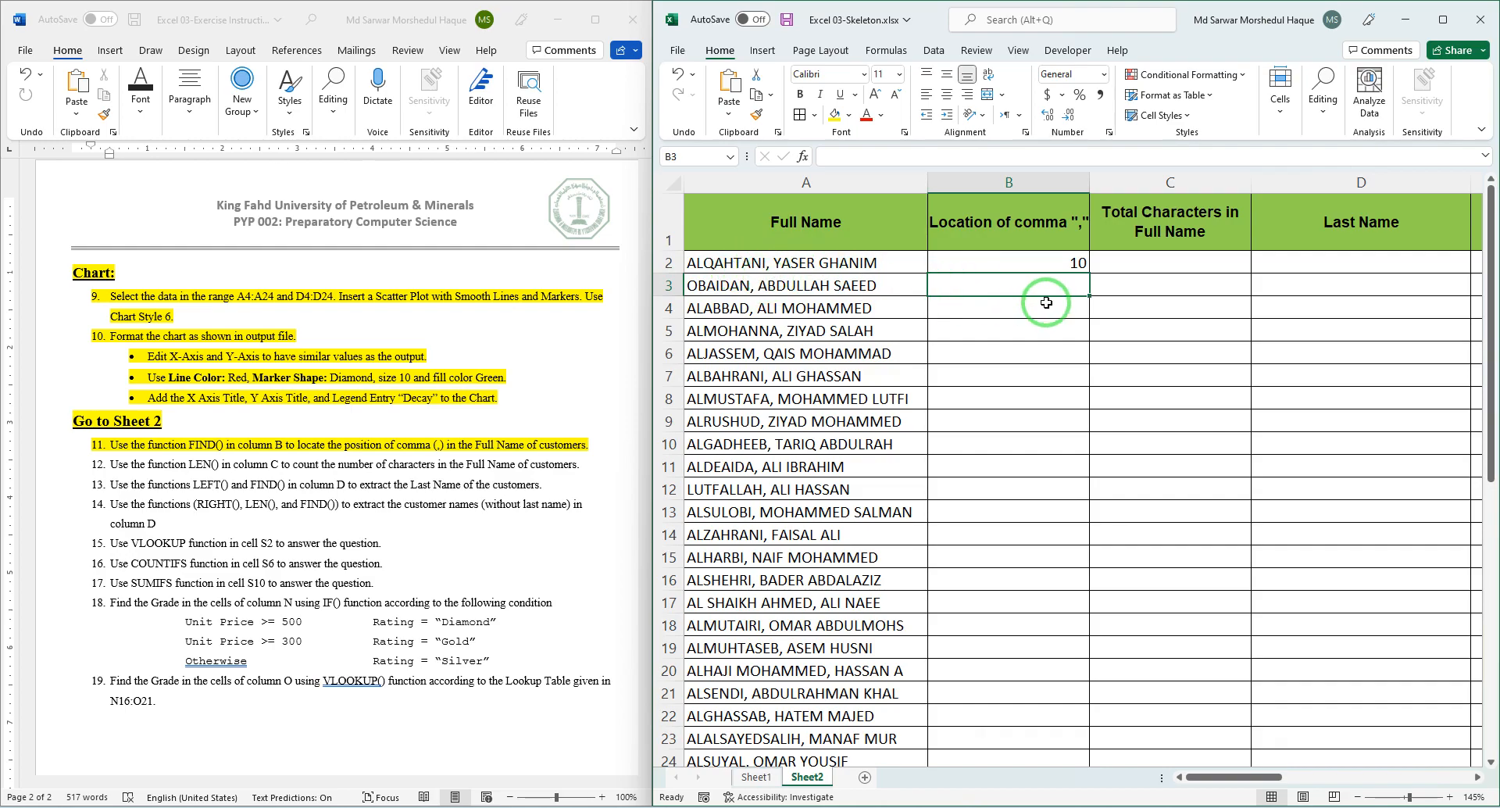
click(1074, 266)
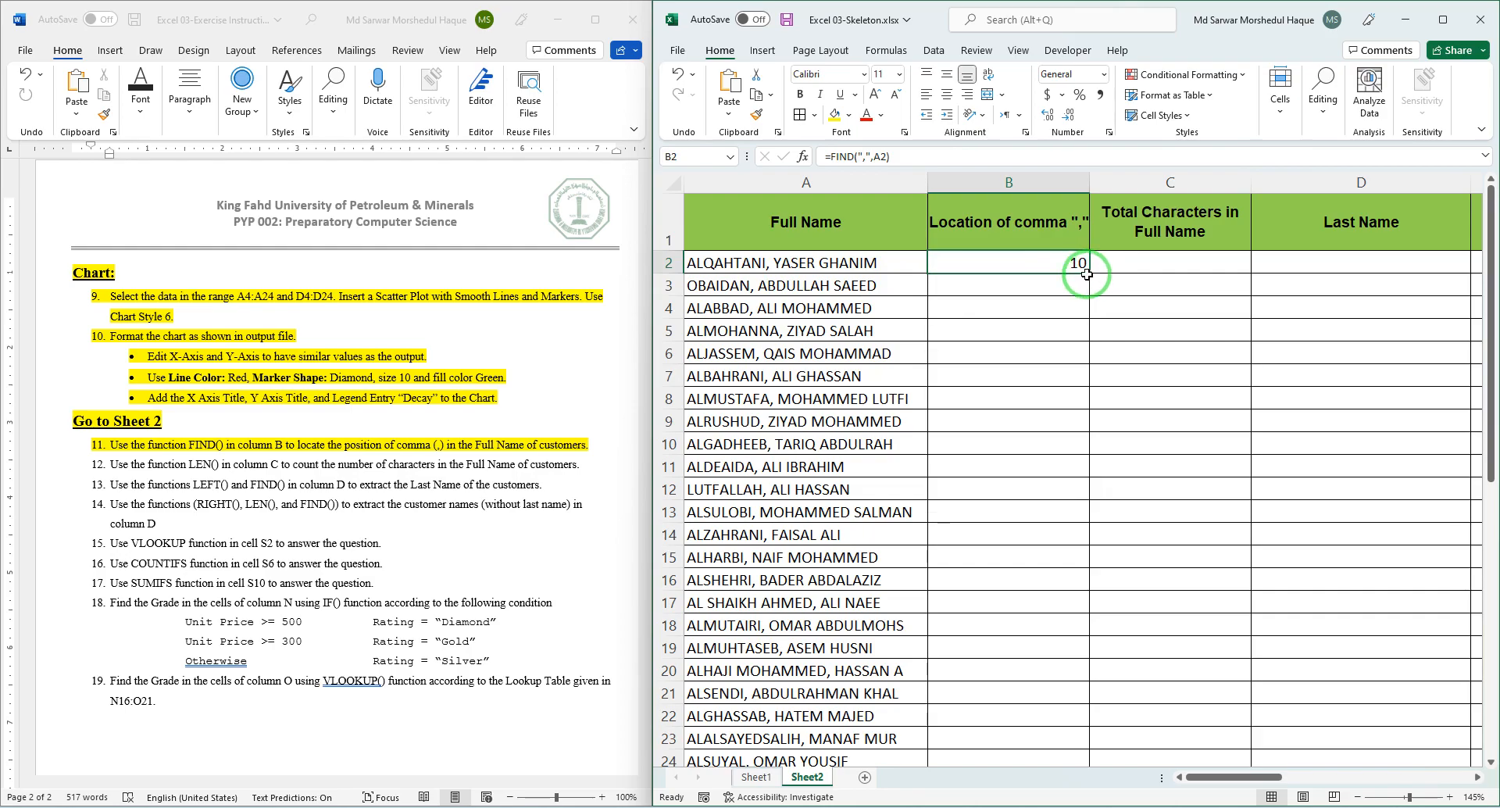
double_click(1089, 274)
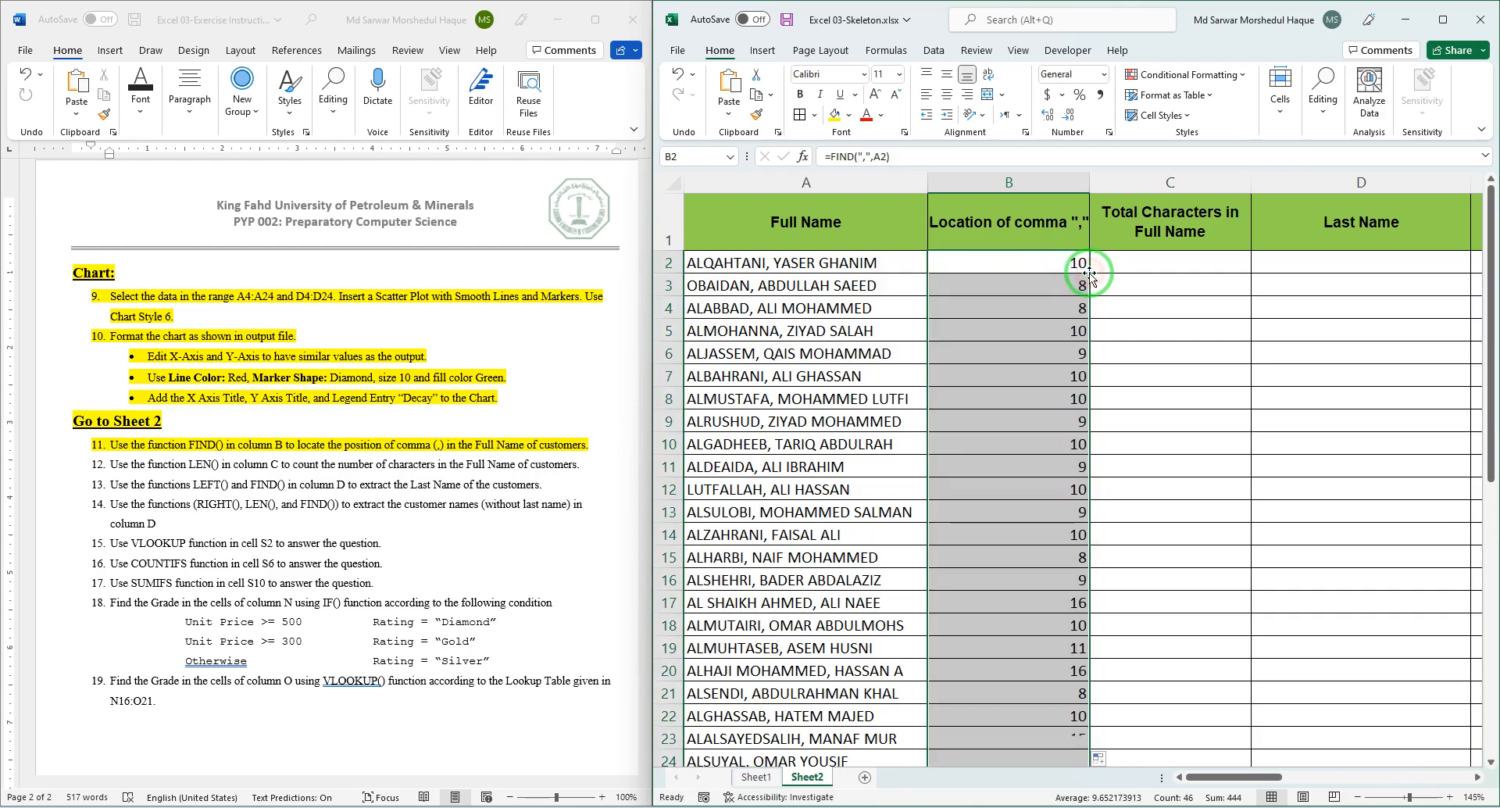
Highlight item 12 in the Word instructions in yellow and return to cell A2 of Sheet2 in Excel.
click(174, 478)
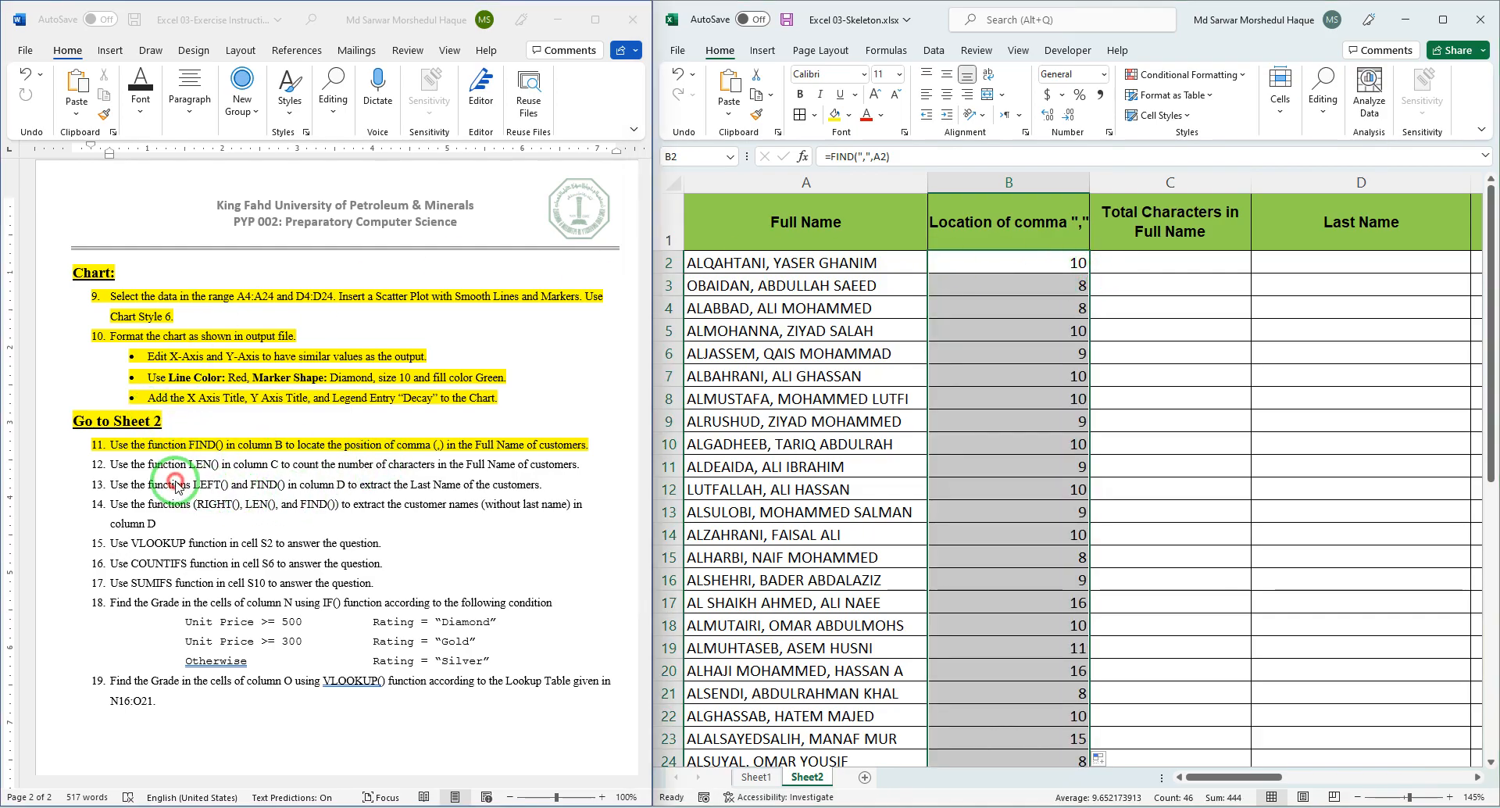
drag(590, 463, 111, 444)
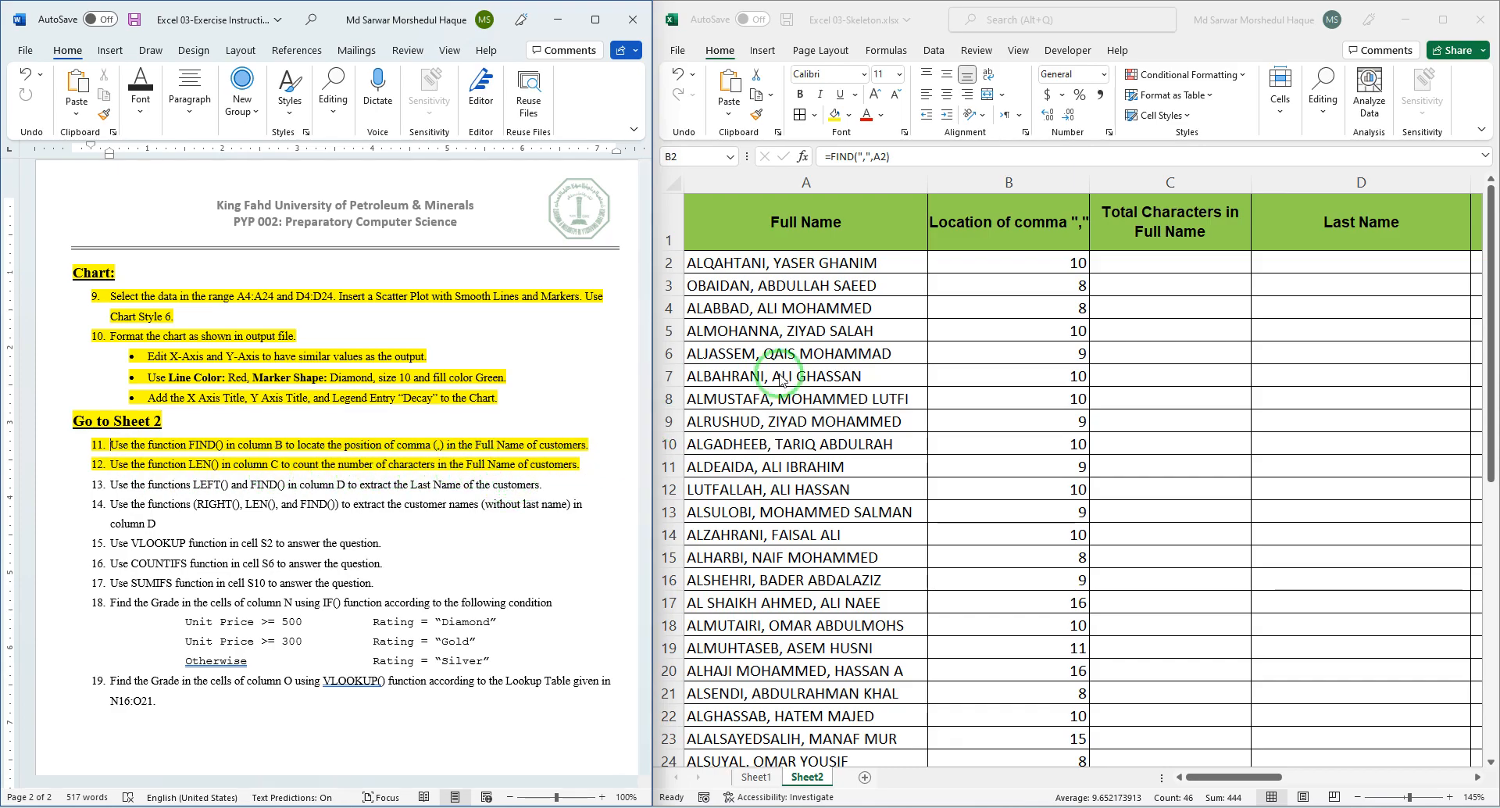
click(852, 266)
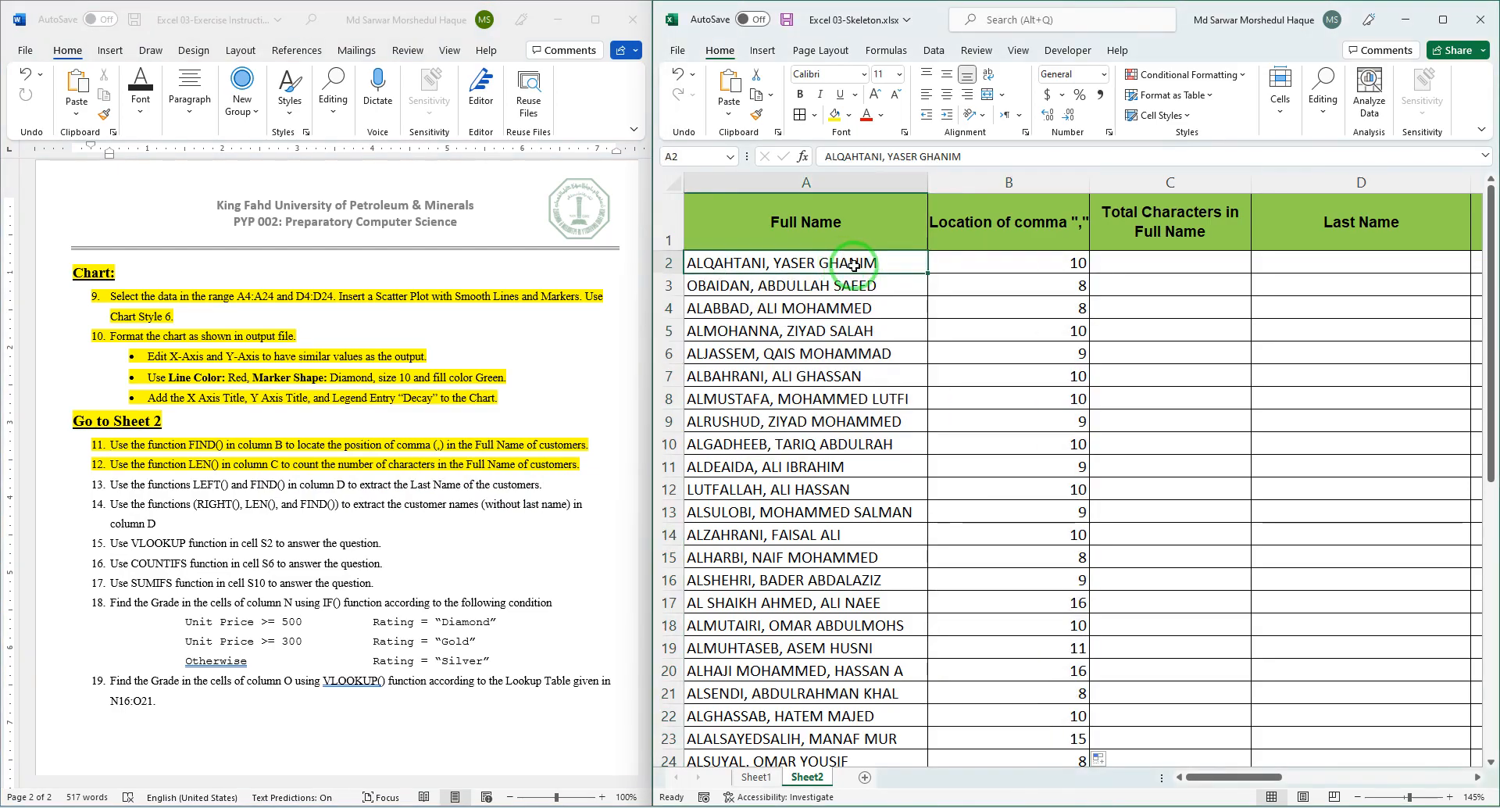
Enter =LEN(A2) in cell C2 and fill the formula down the "Total Characters in Full Name" column.
click(1219, 267)
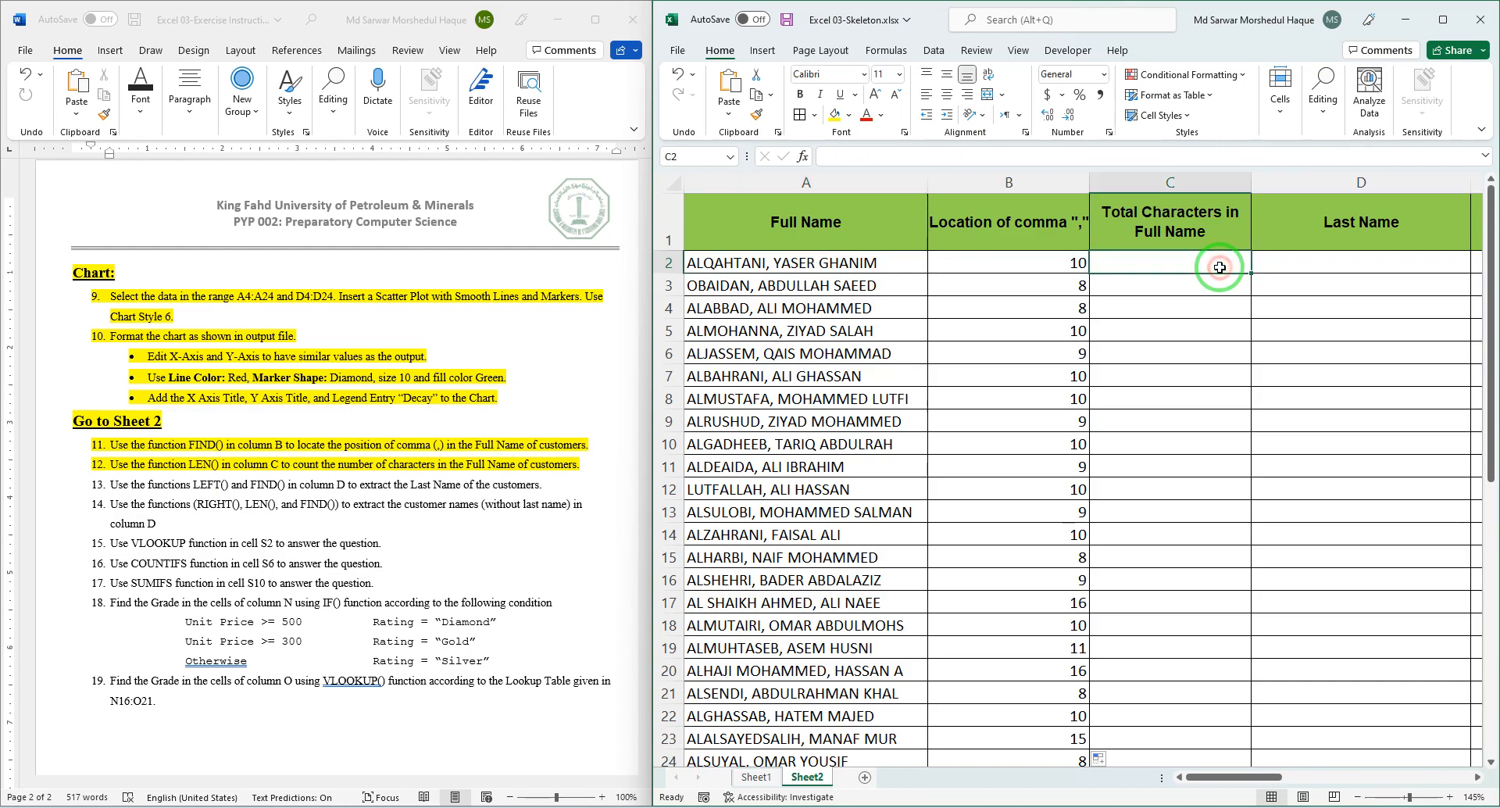
text(=)
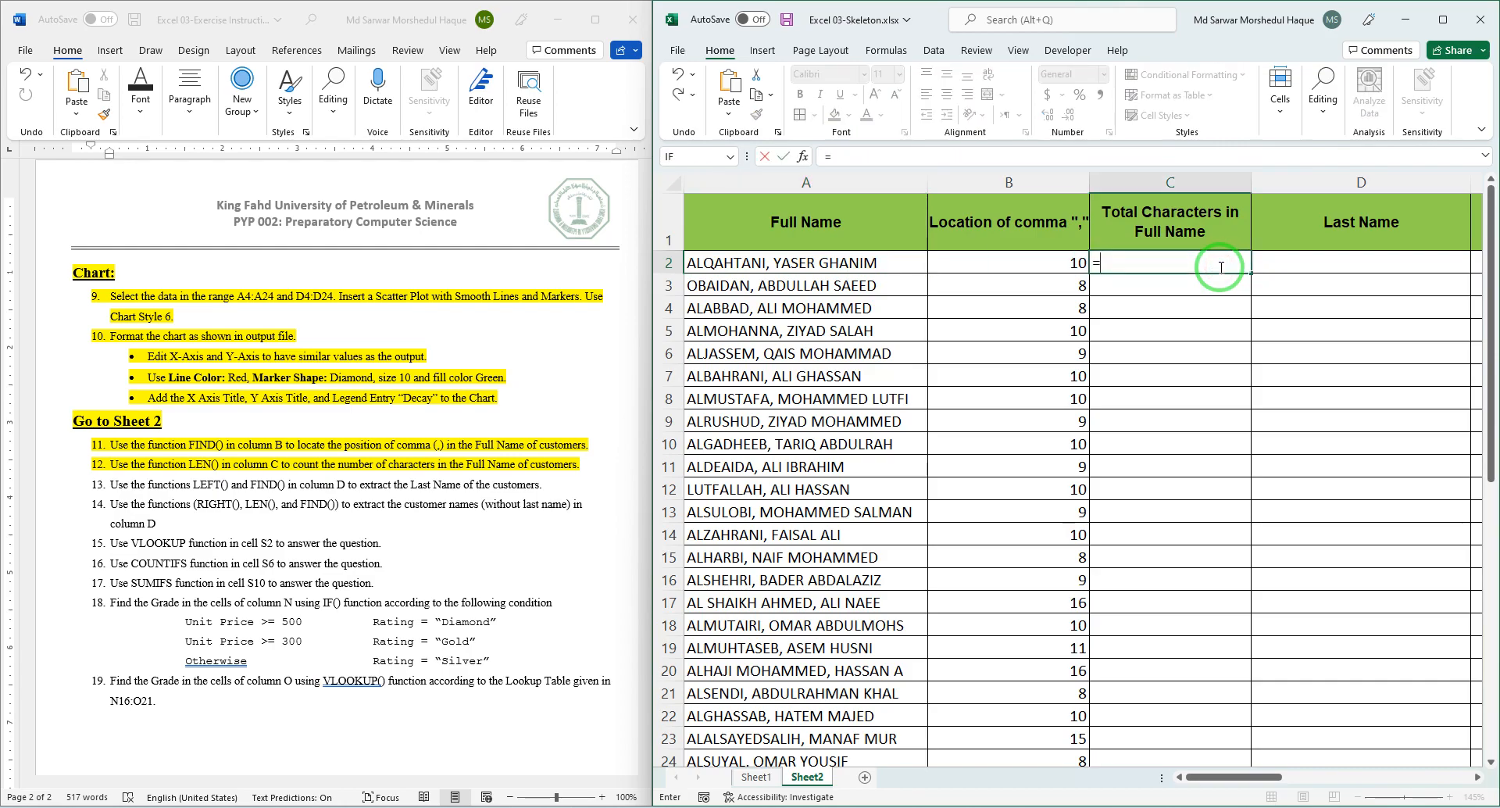
text(len)
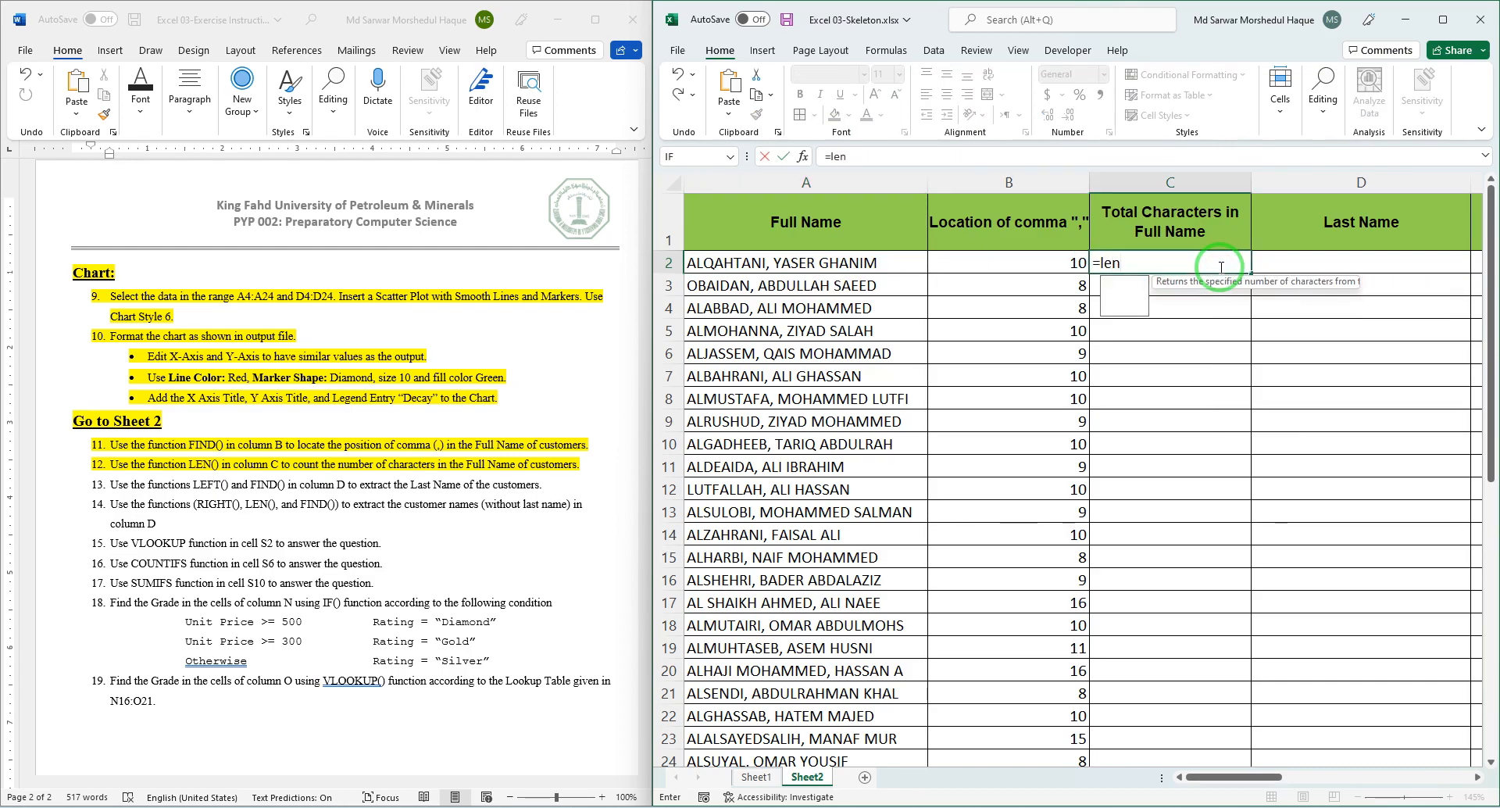
key(Tab)
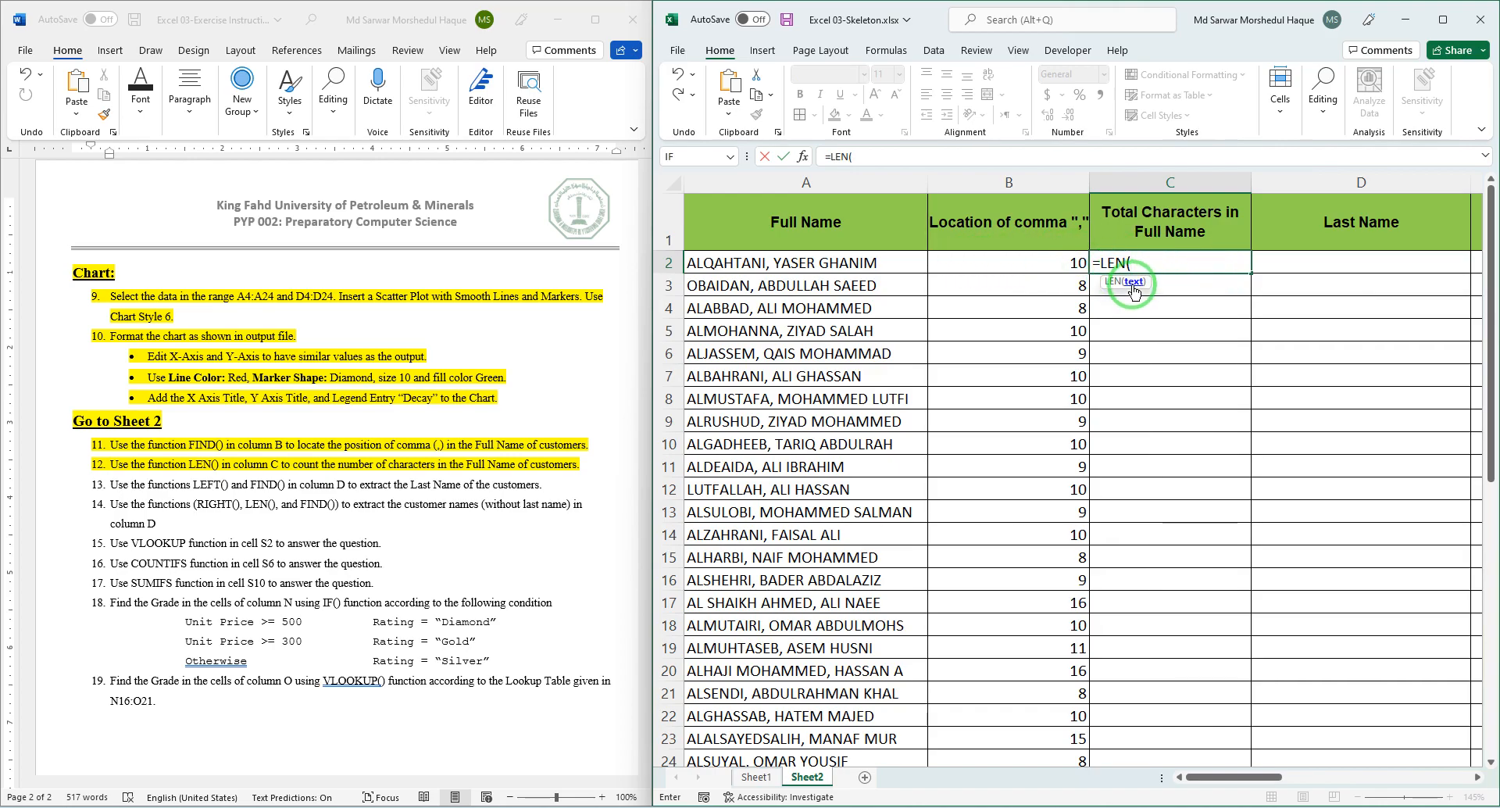
click(880, 263)
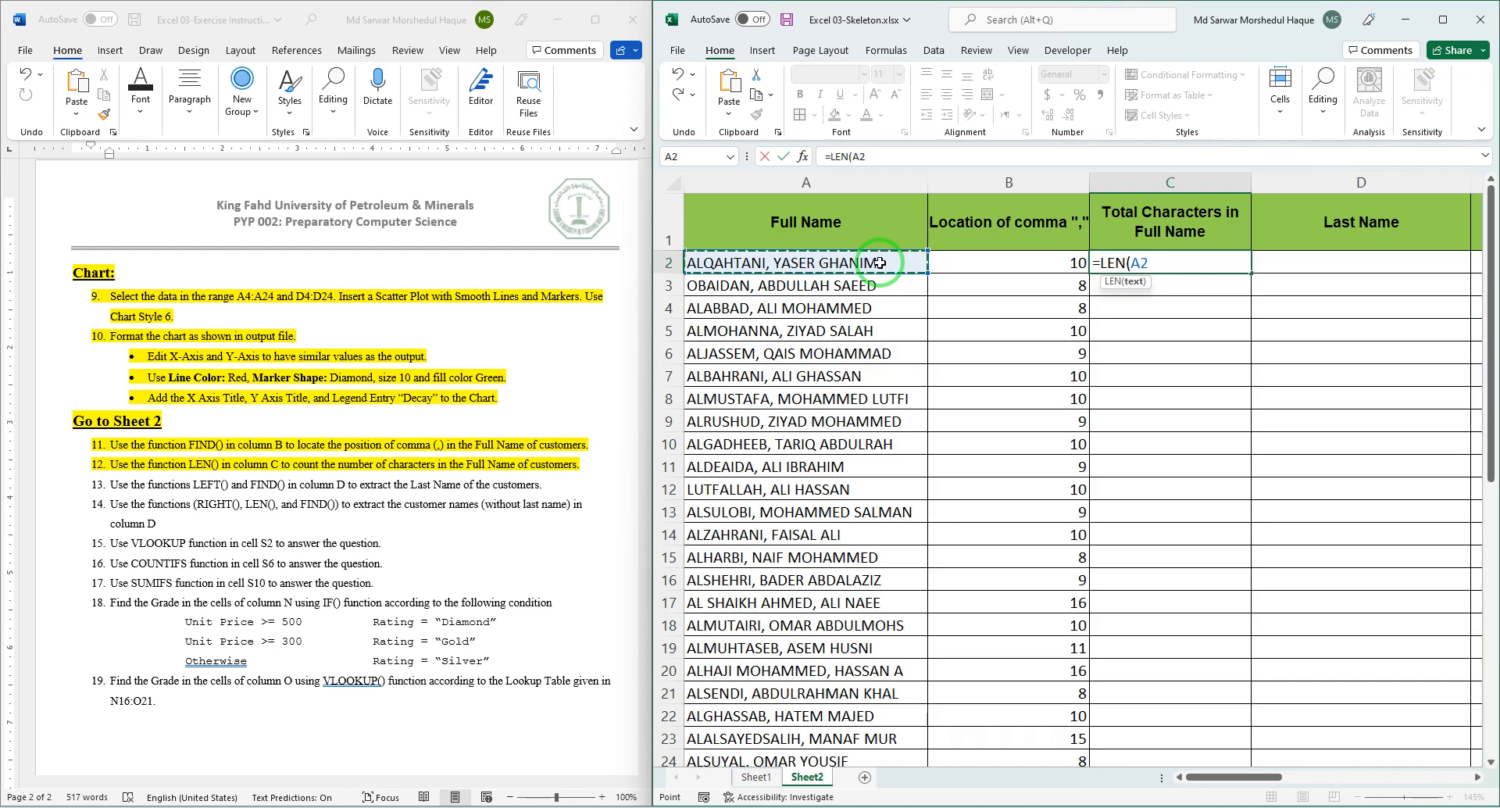
text())
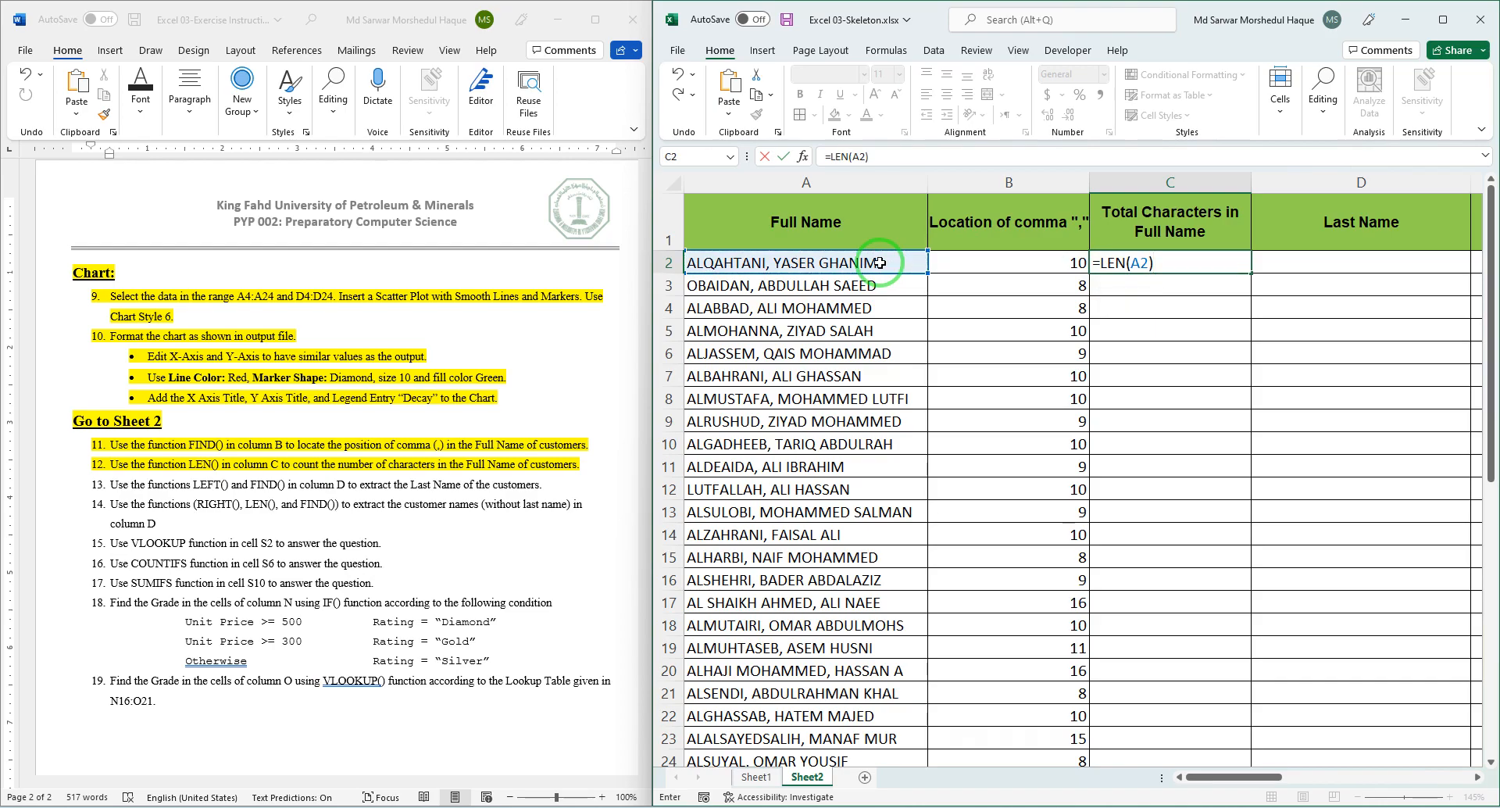
key(Return)
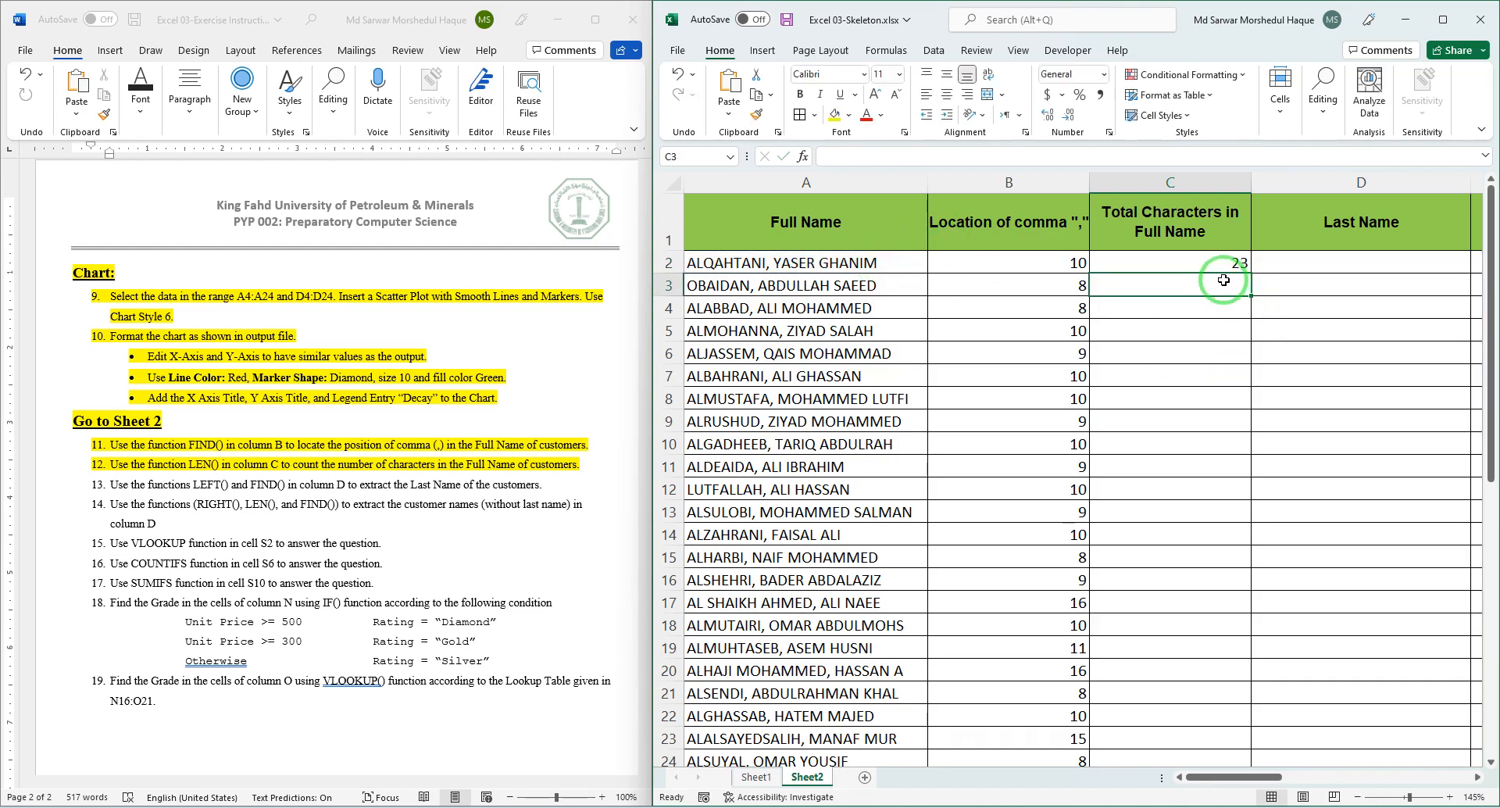
click(1240, 263)
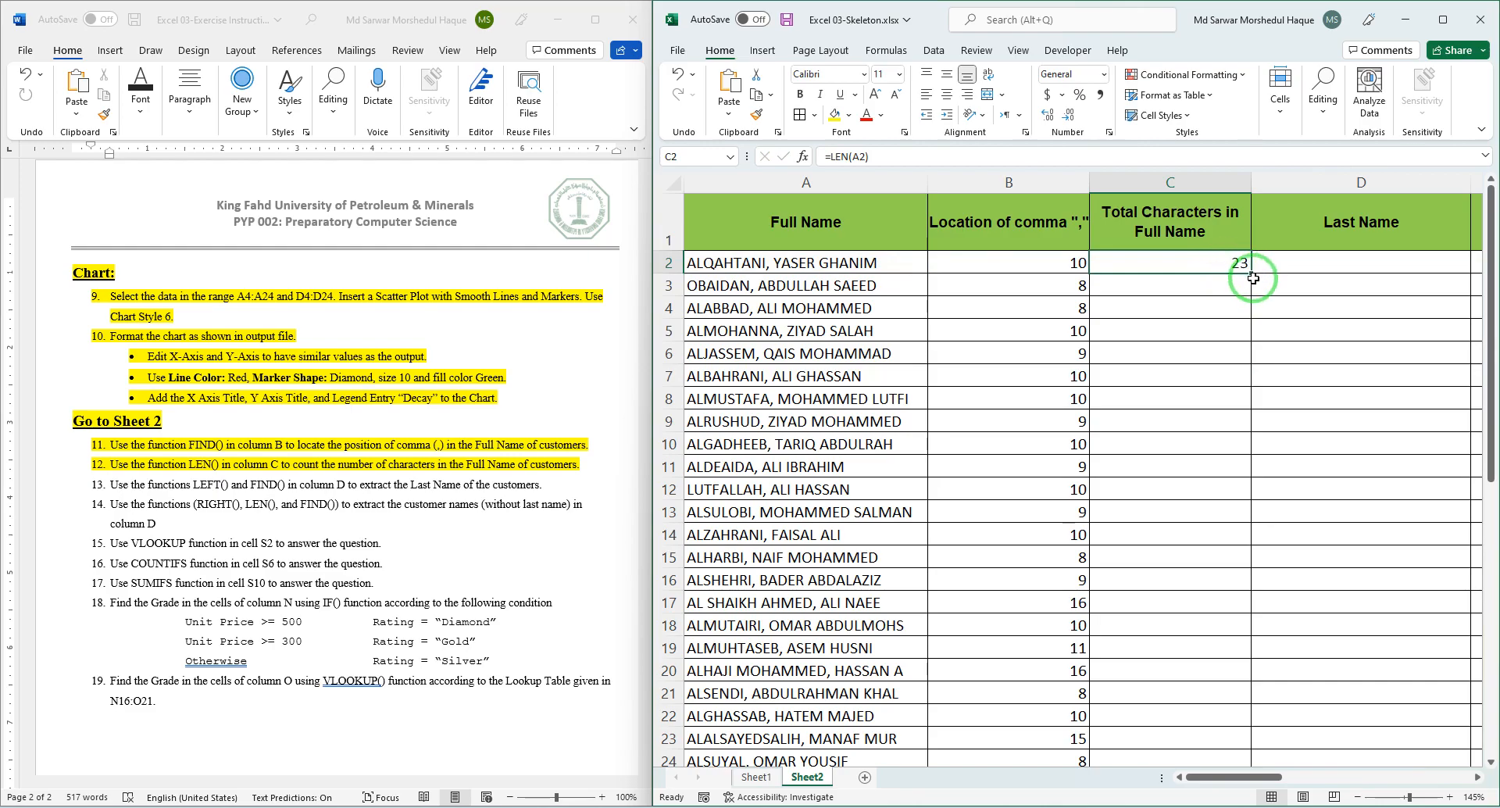
double_click(1252, 275)
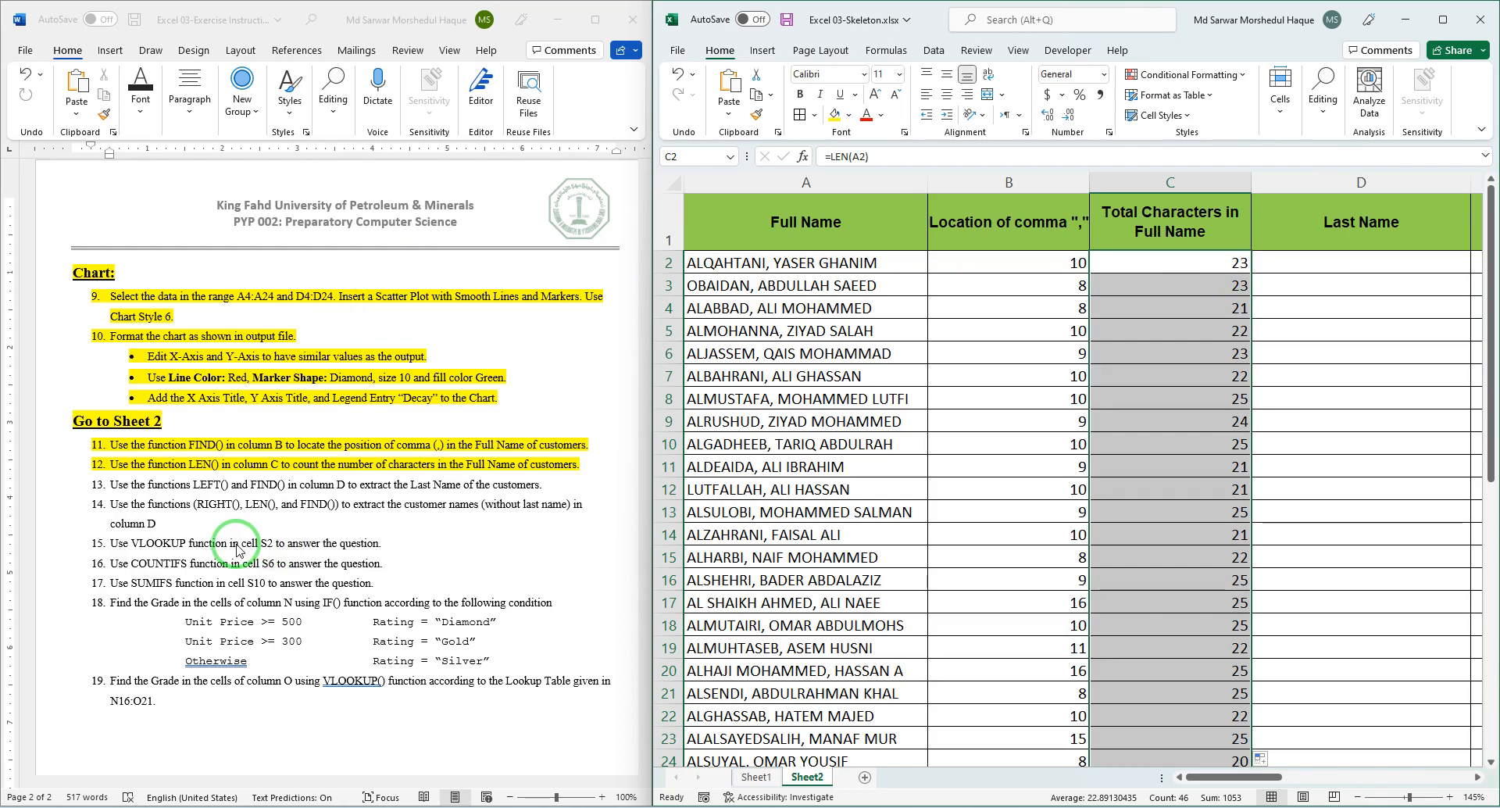
Highlight item 13 in the Word instructions in yellow and select cell D2 on Sheet2 in Excel.
click(158, 493)
drag(557, 485, 88, 459)
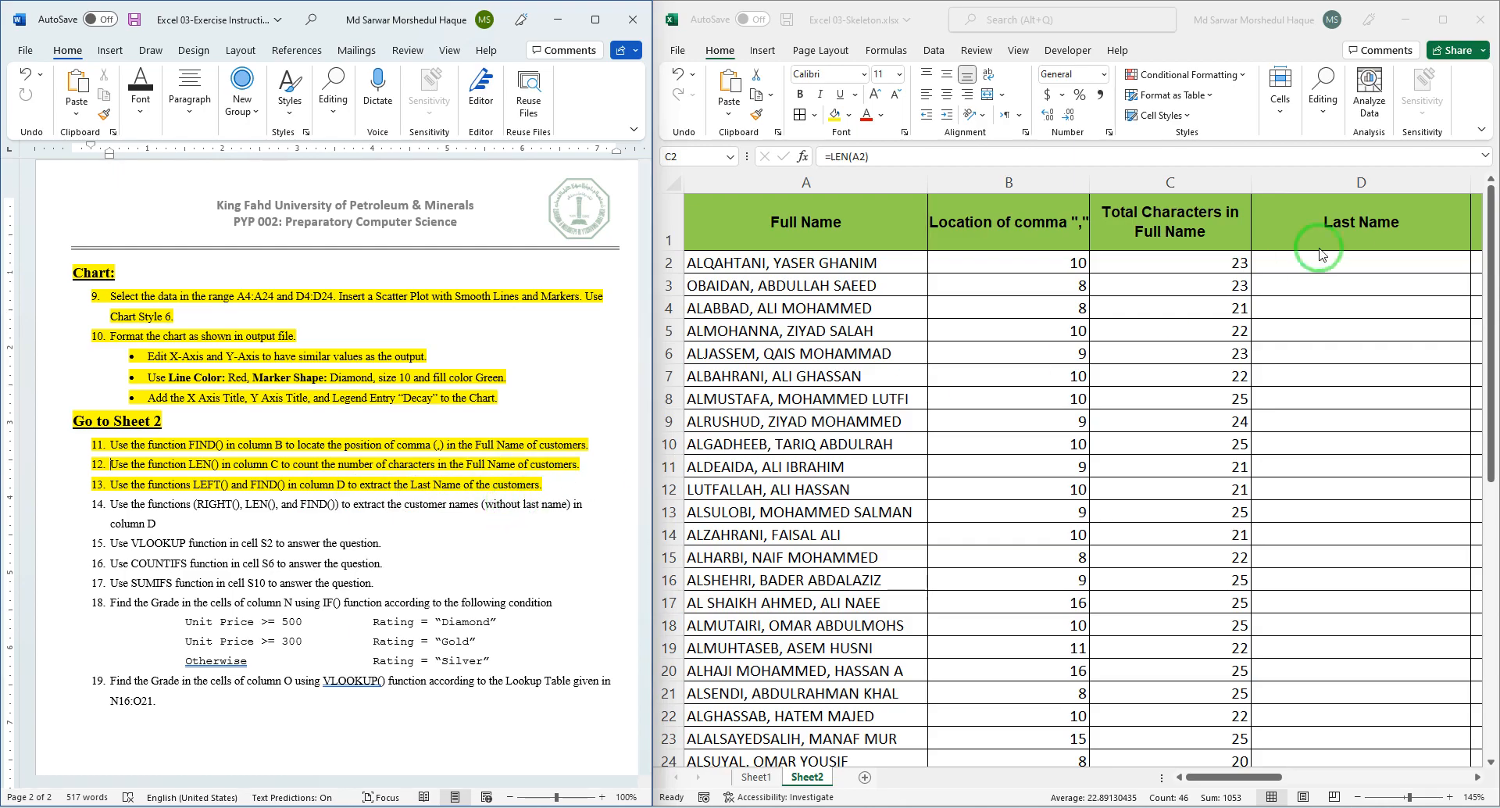
click(1339, 260)
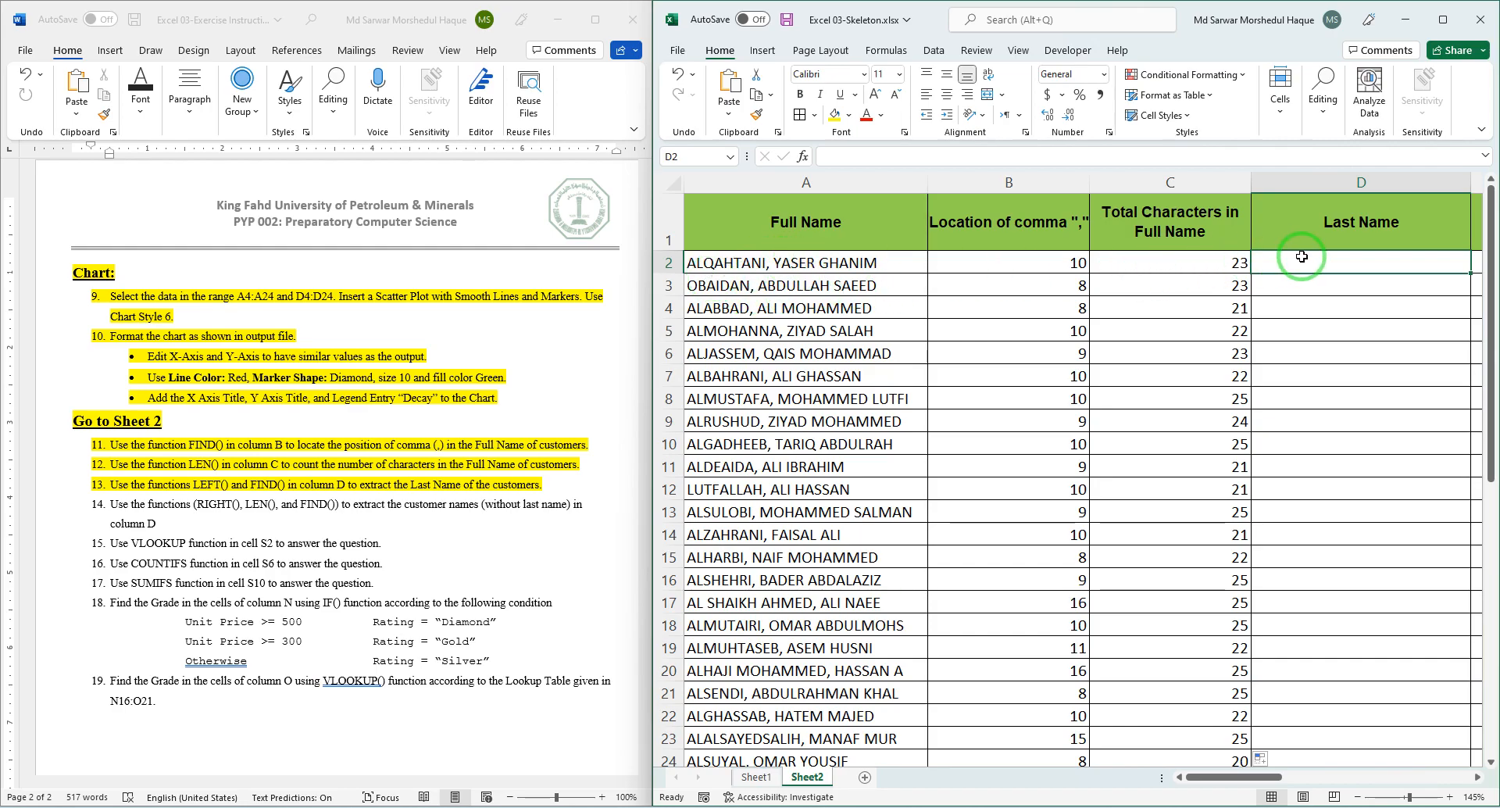
Enter =LEFT(A2,FIND(",",A2)-1) in cell D2 and fill the formula down the "Last Name" column.
text(=)
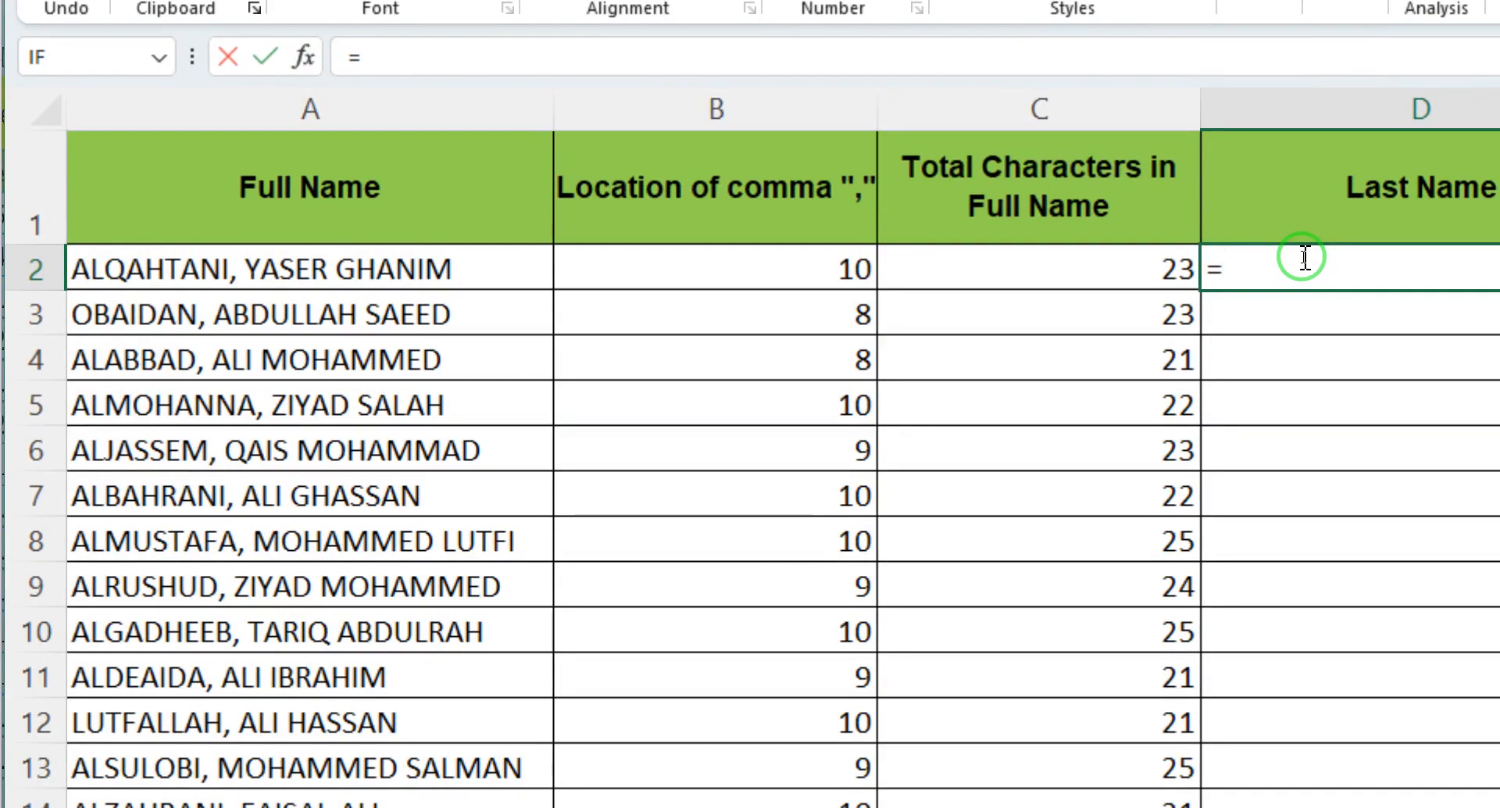
text(lef)
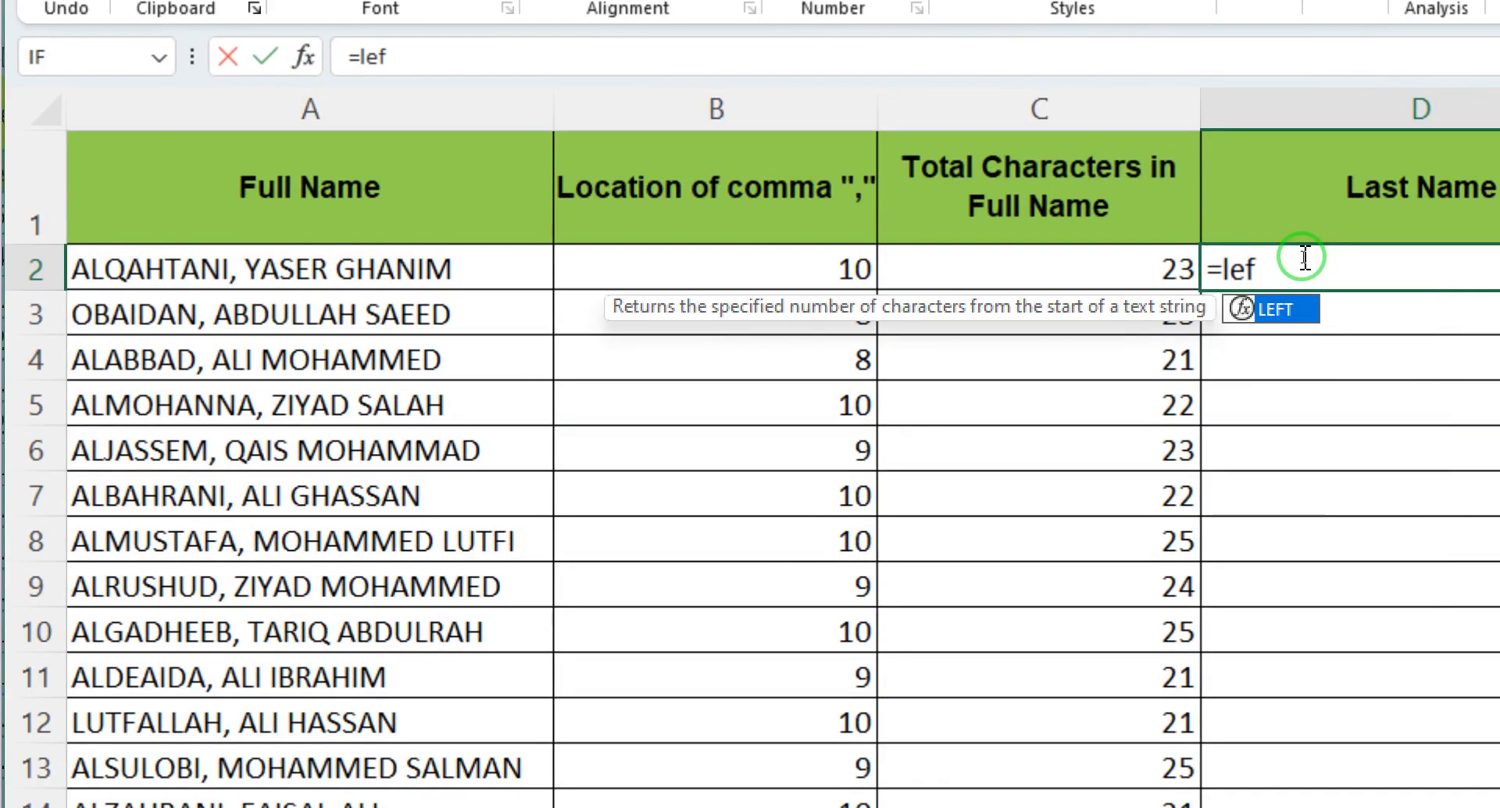
key(Tab)
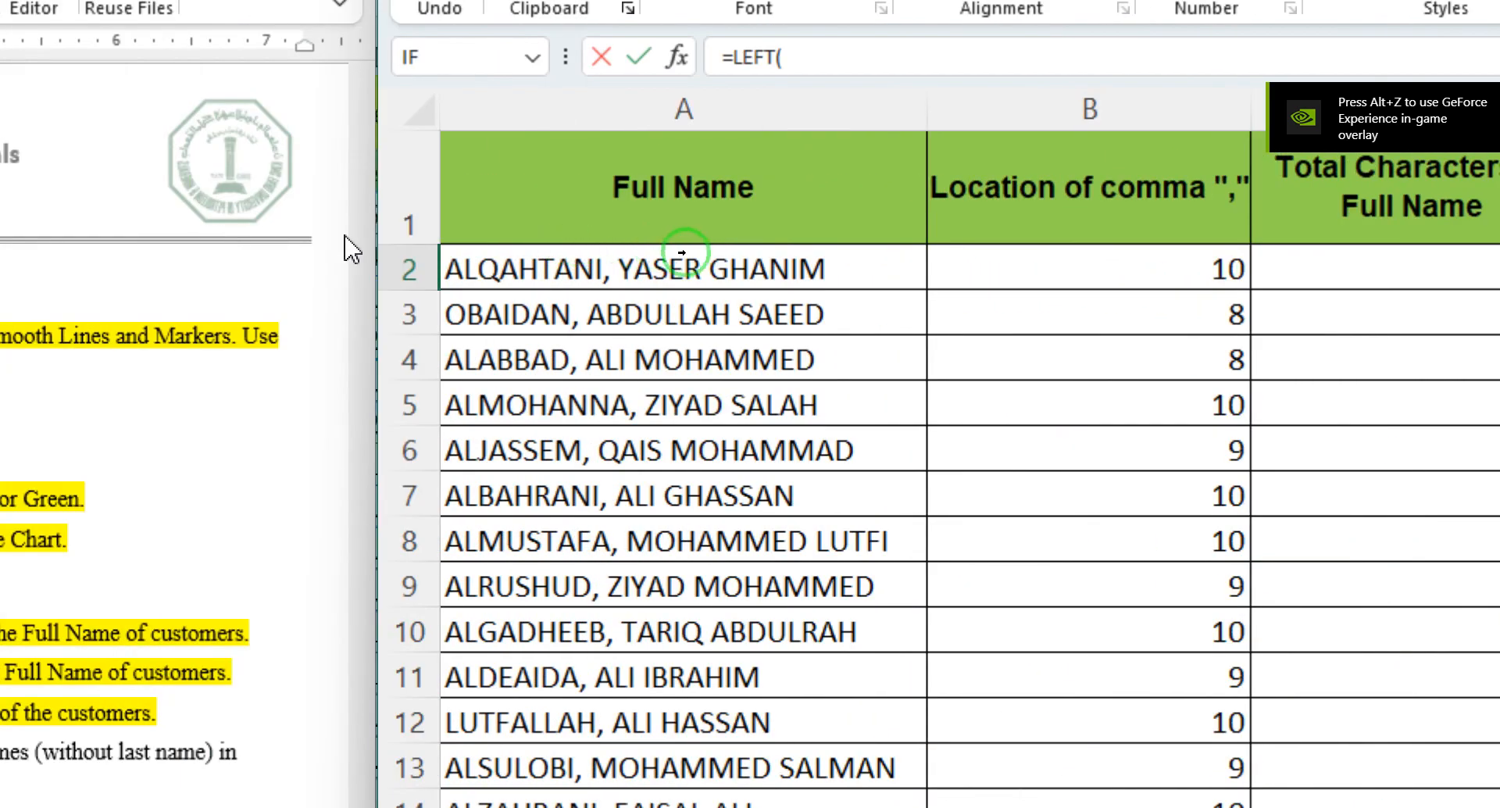
click(575, 257)
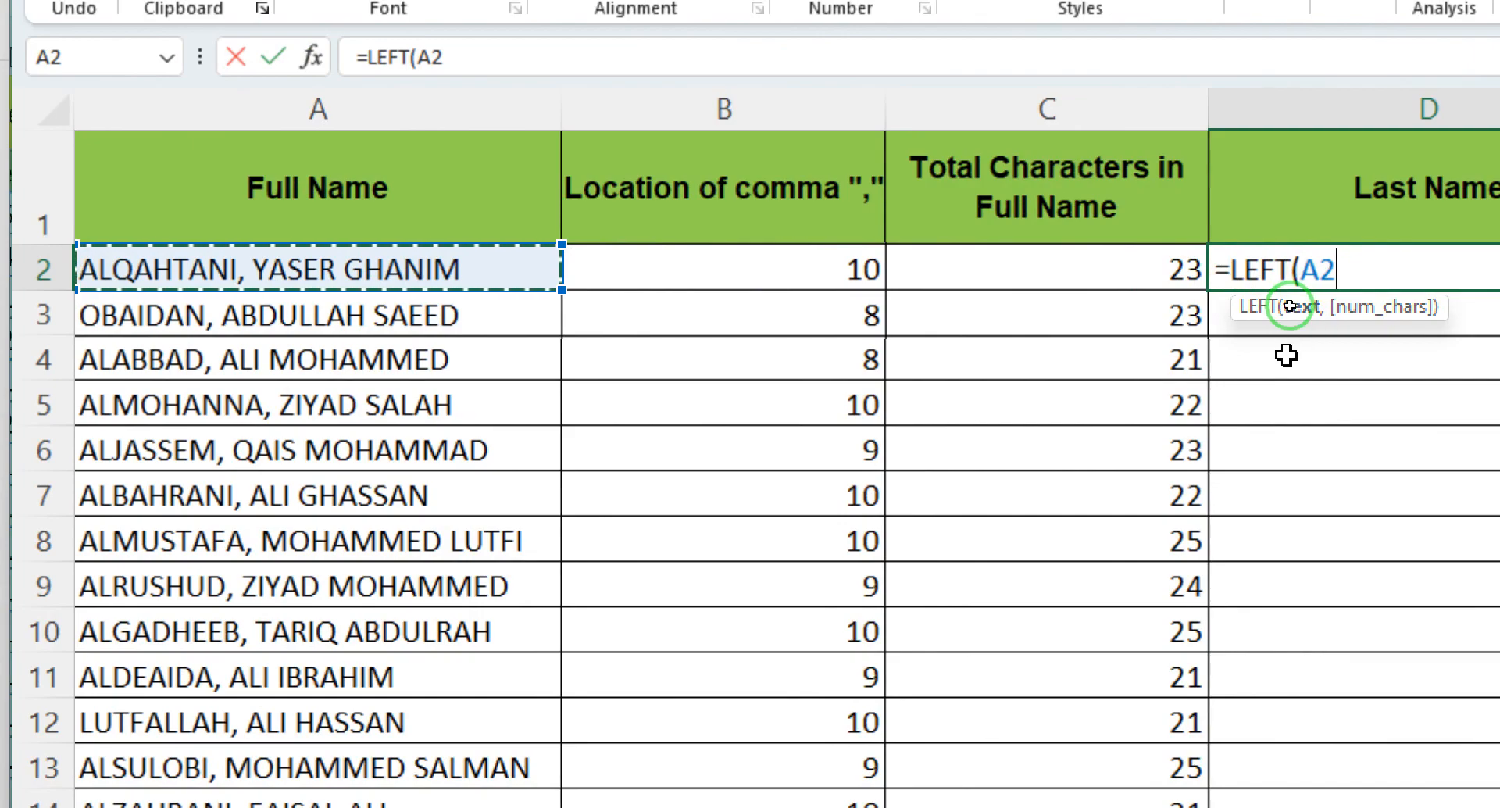
text(,)
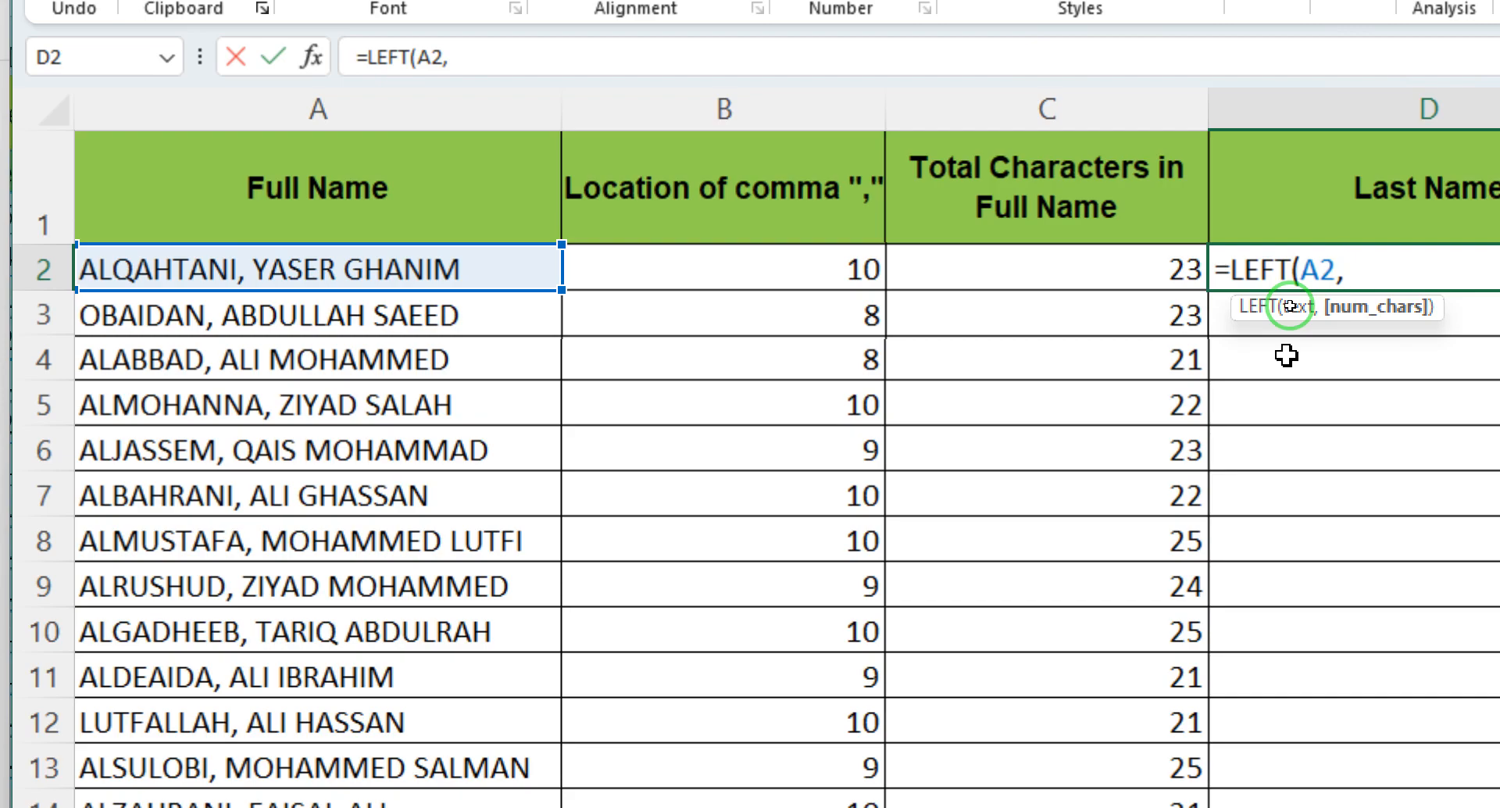
text(find)
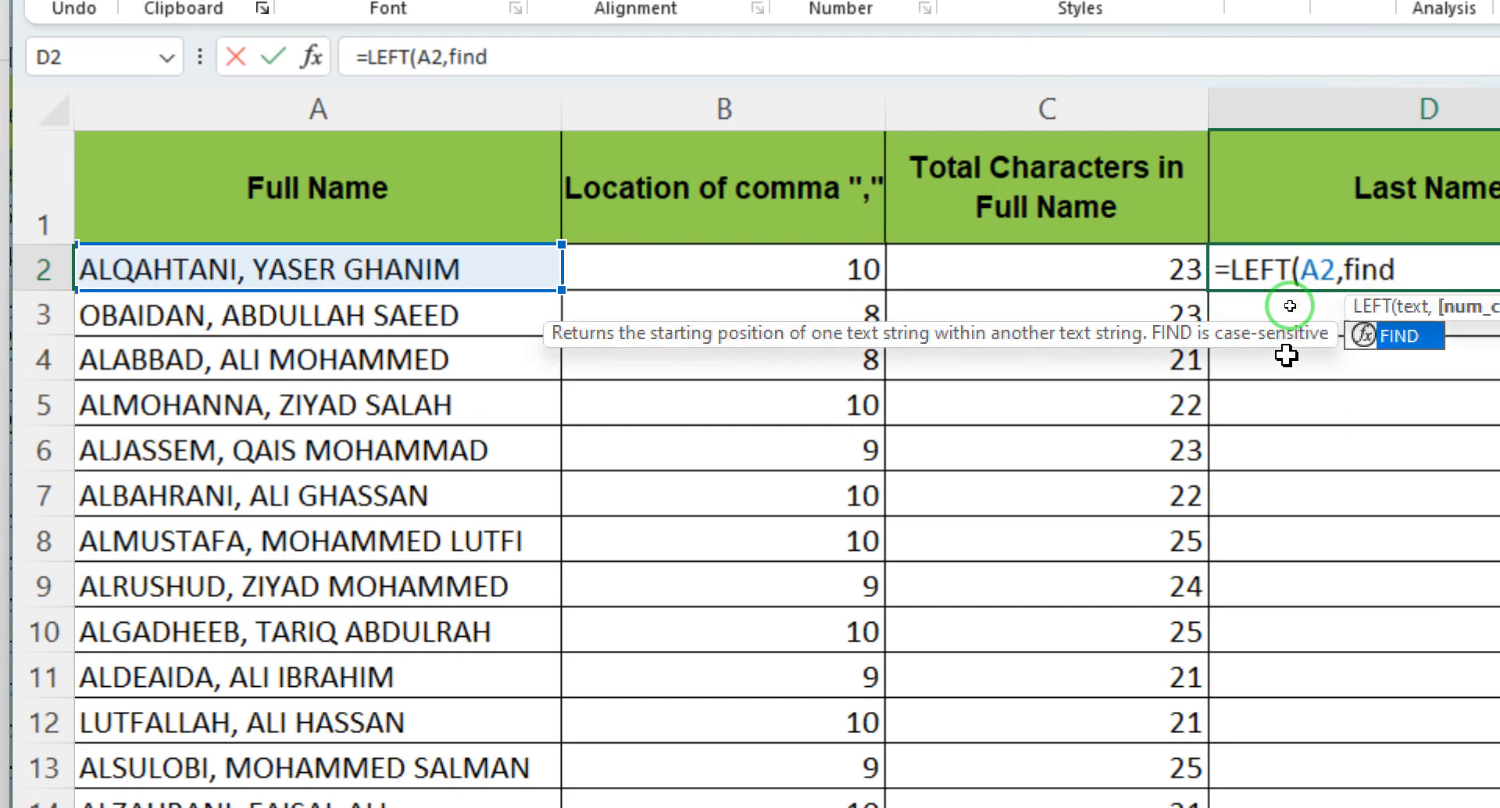
key(Tab)
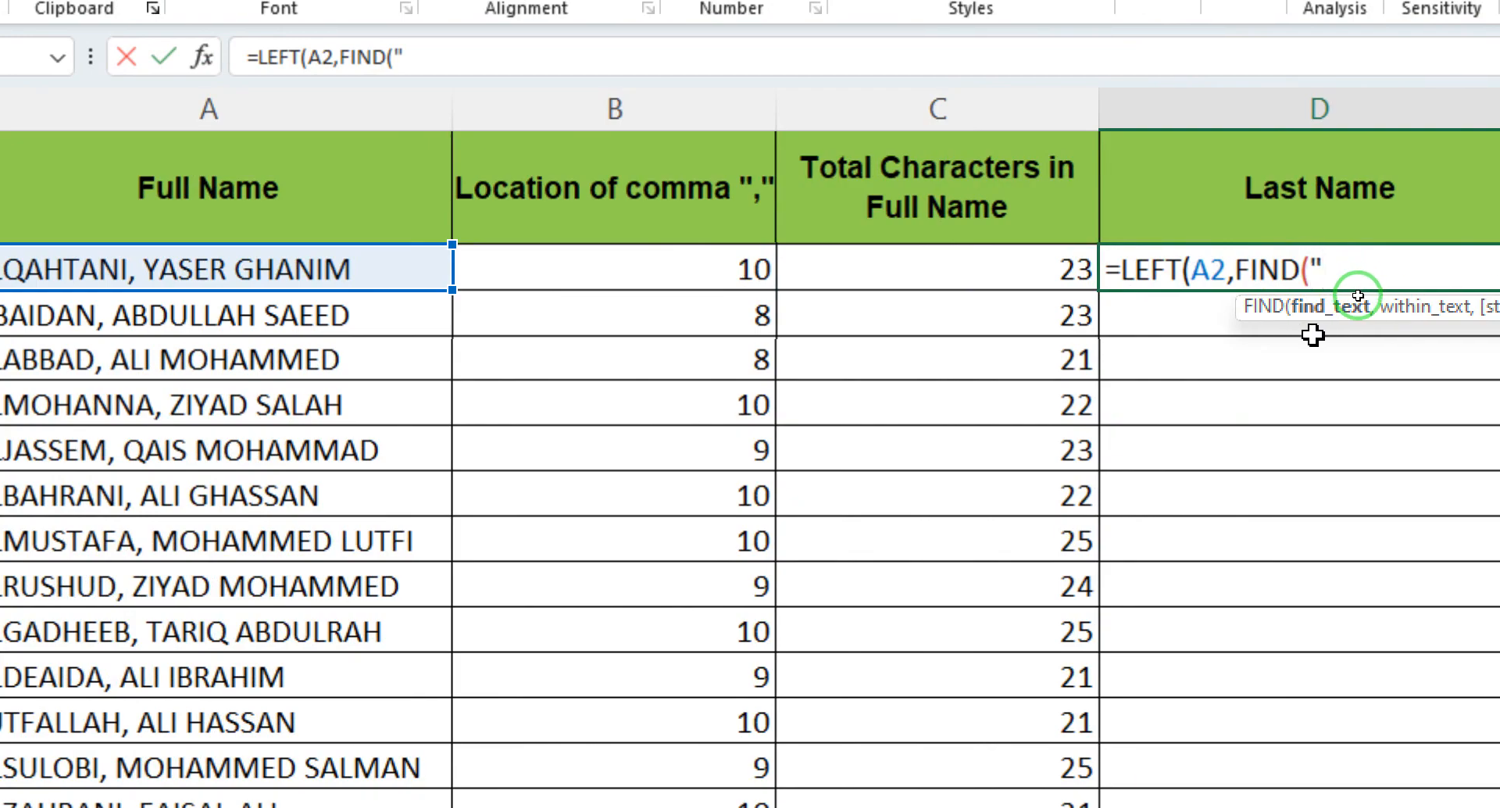
text(,",)
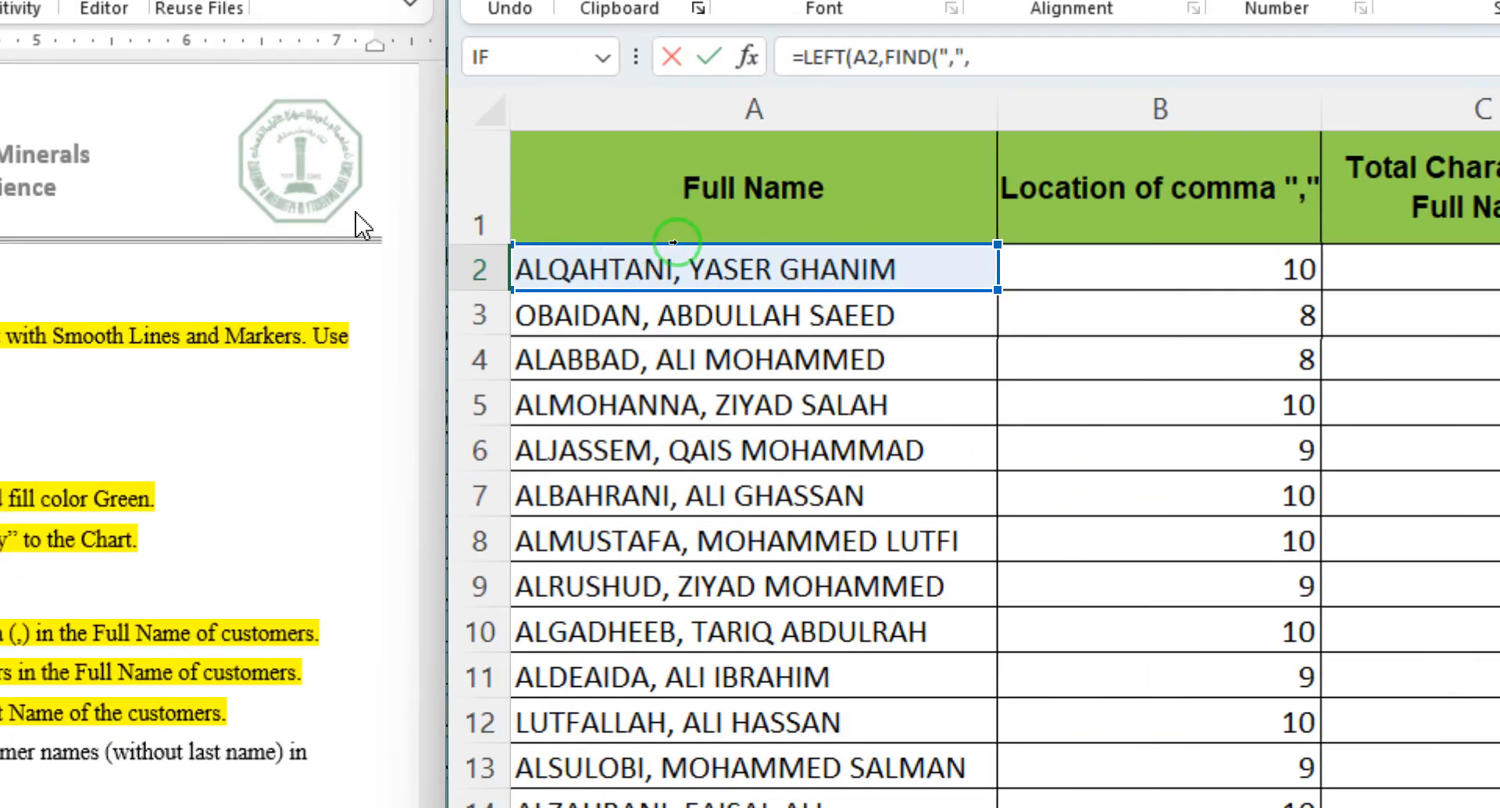
click(697, 266)
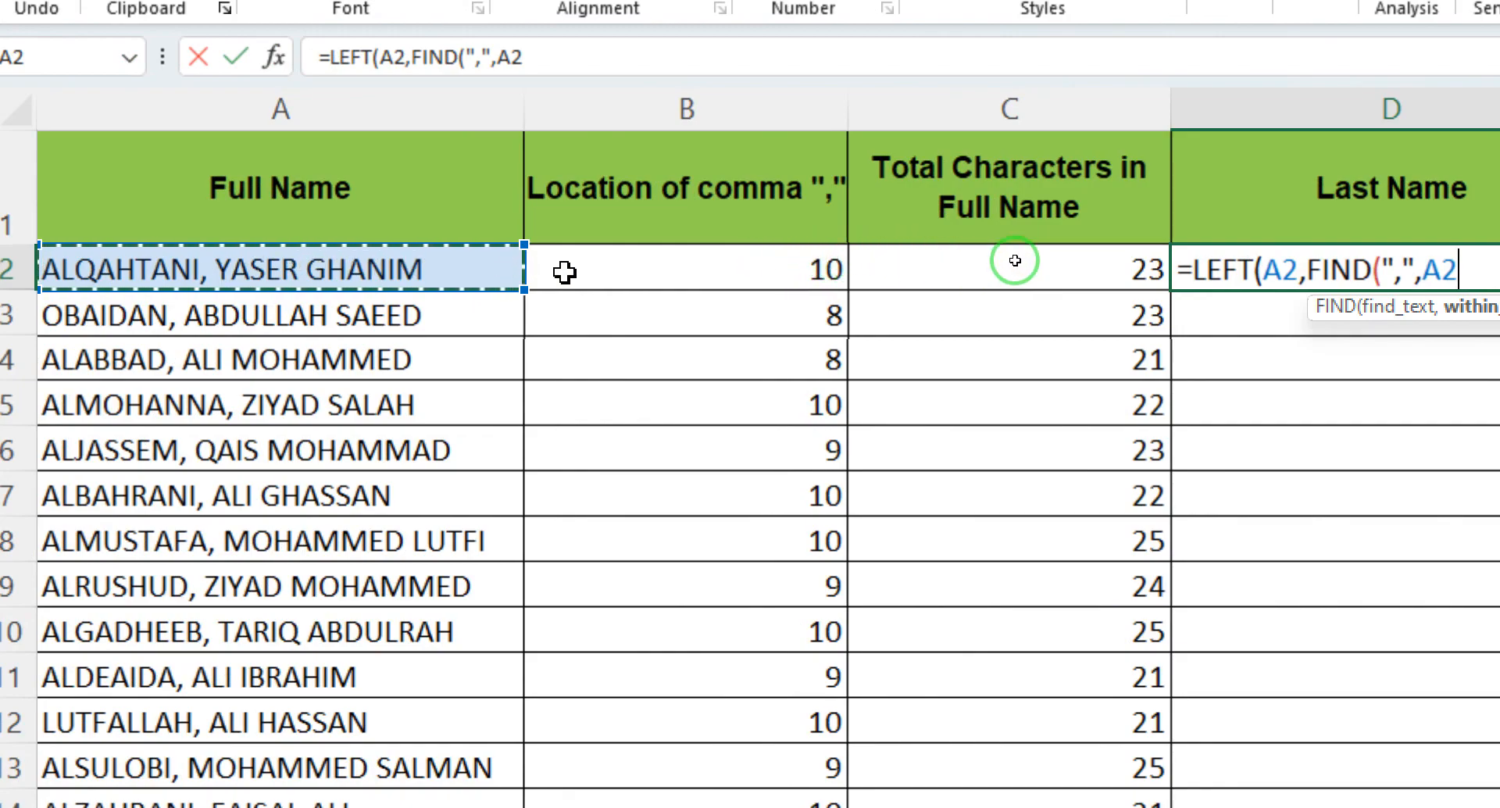
text()-1)
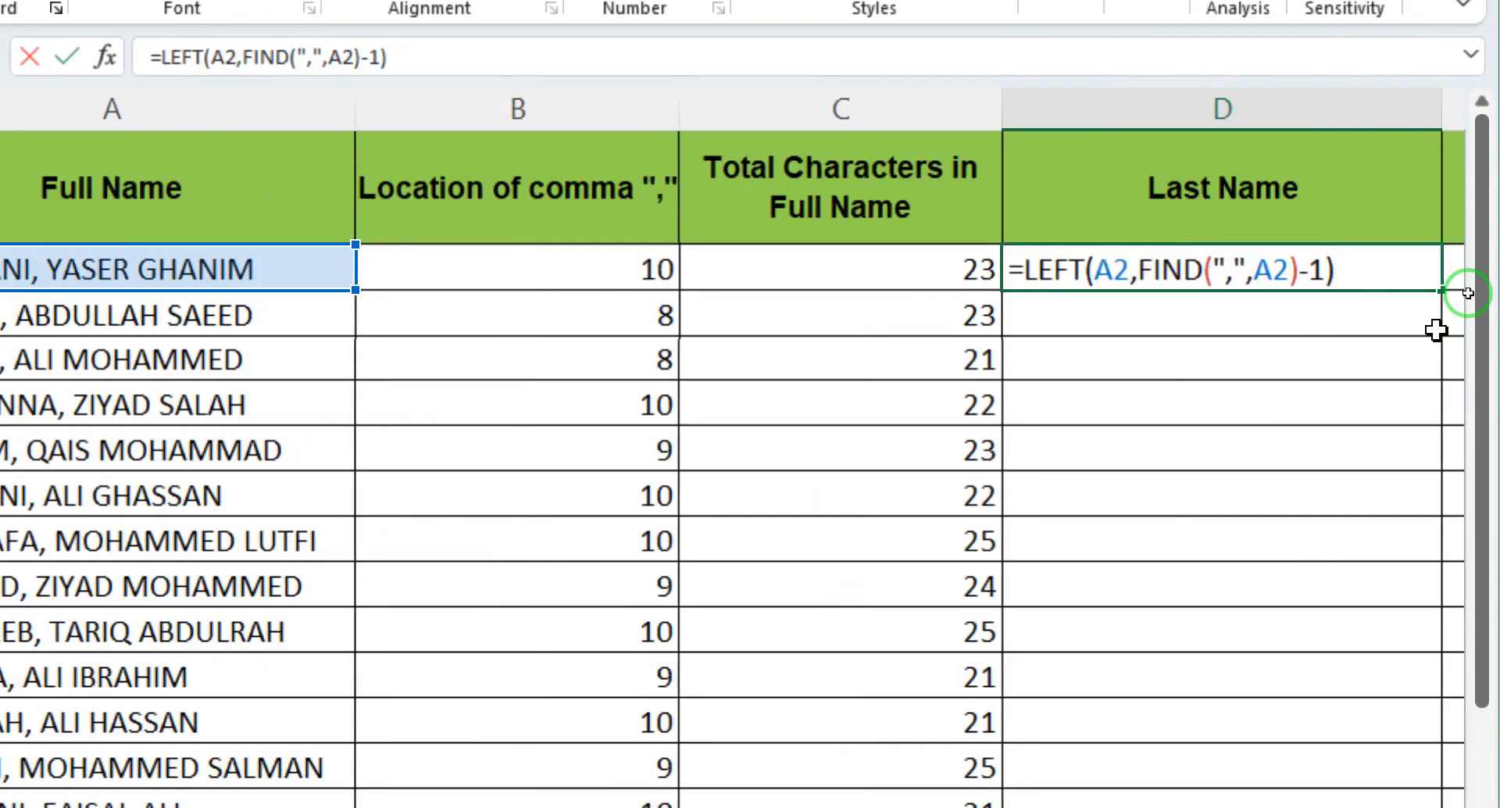
key(Return)
click(1281, 279)
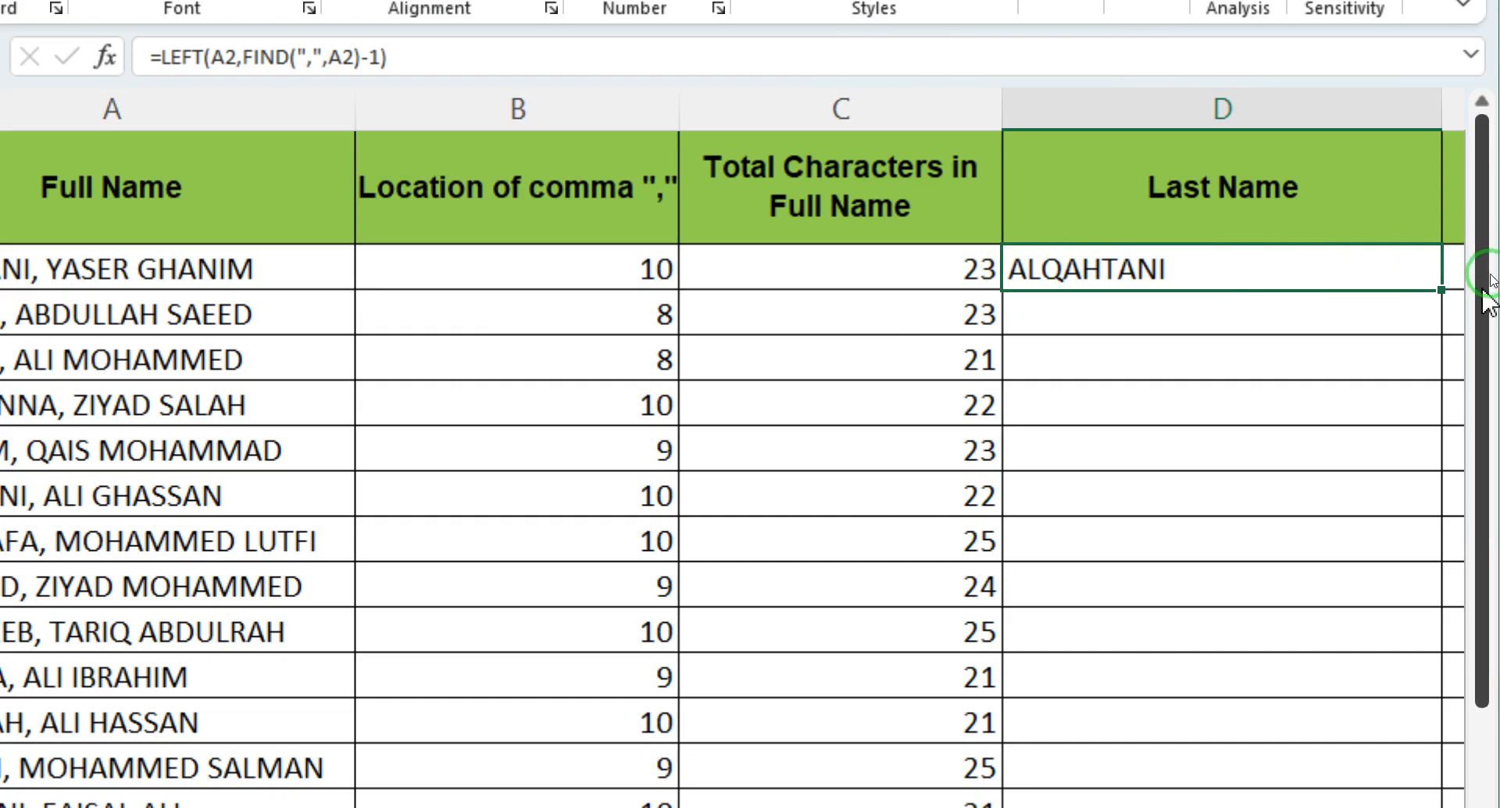
double_click(1441, 289)
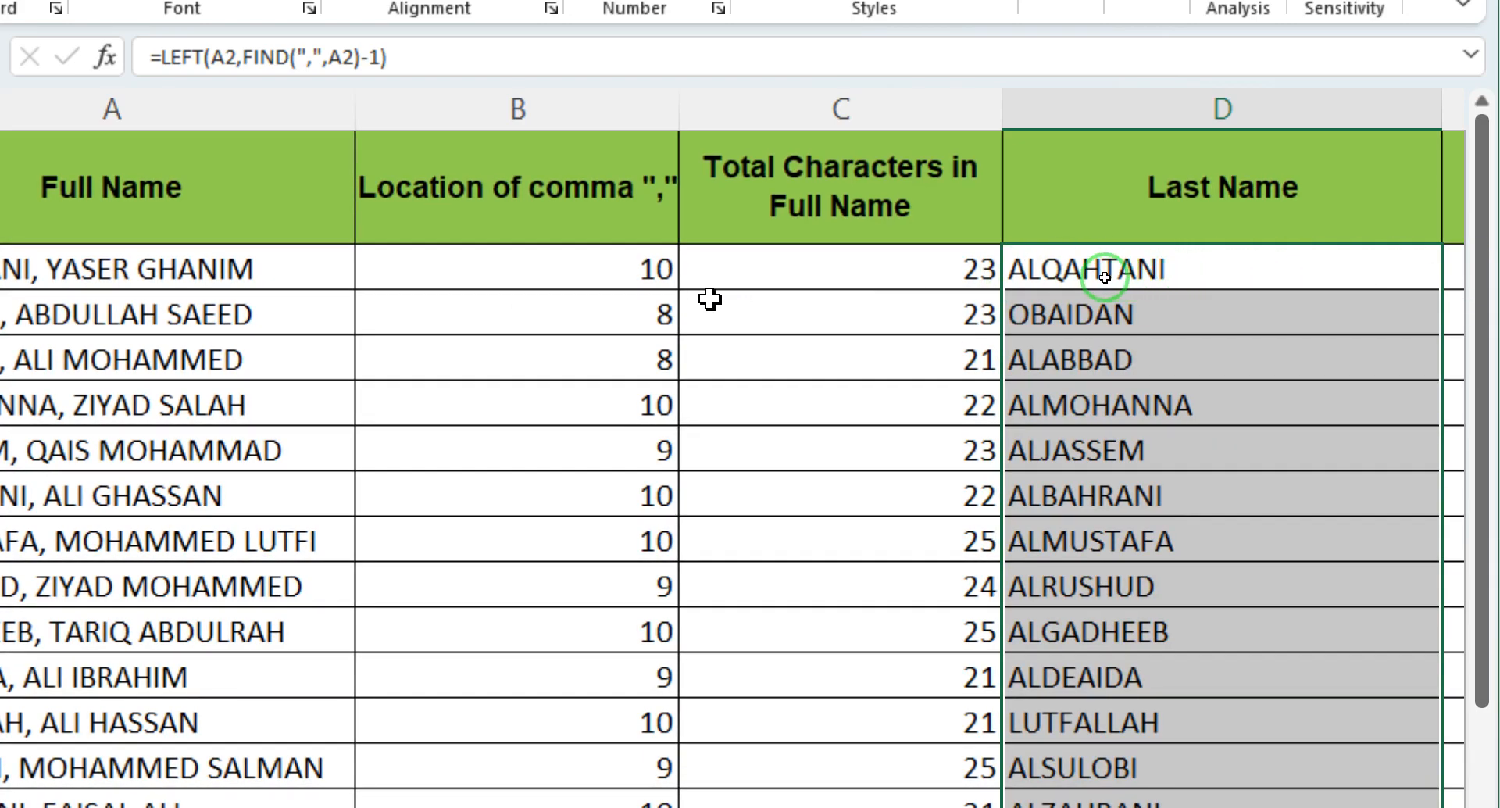
key(ctrl+4)
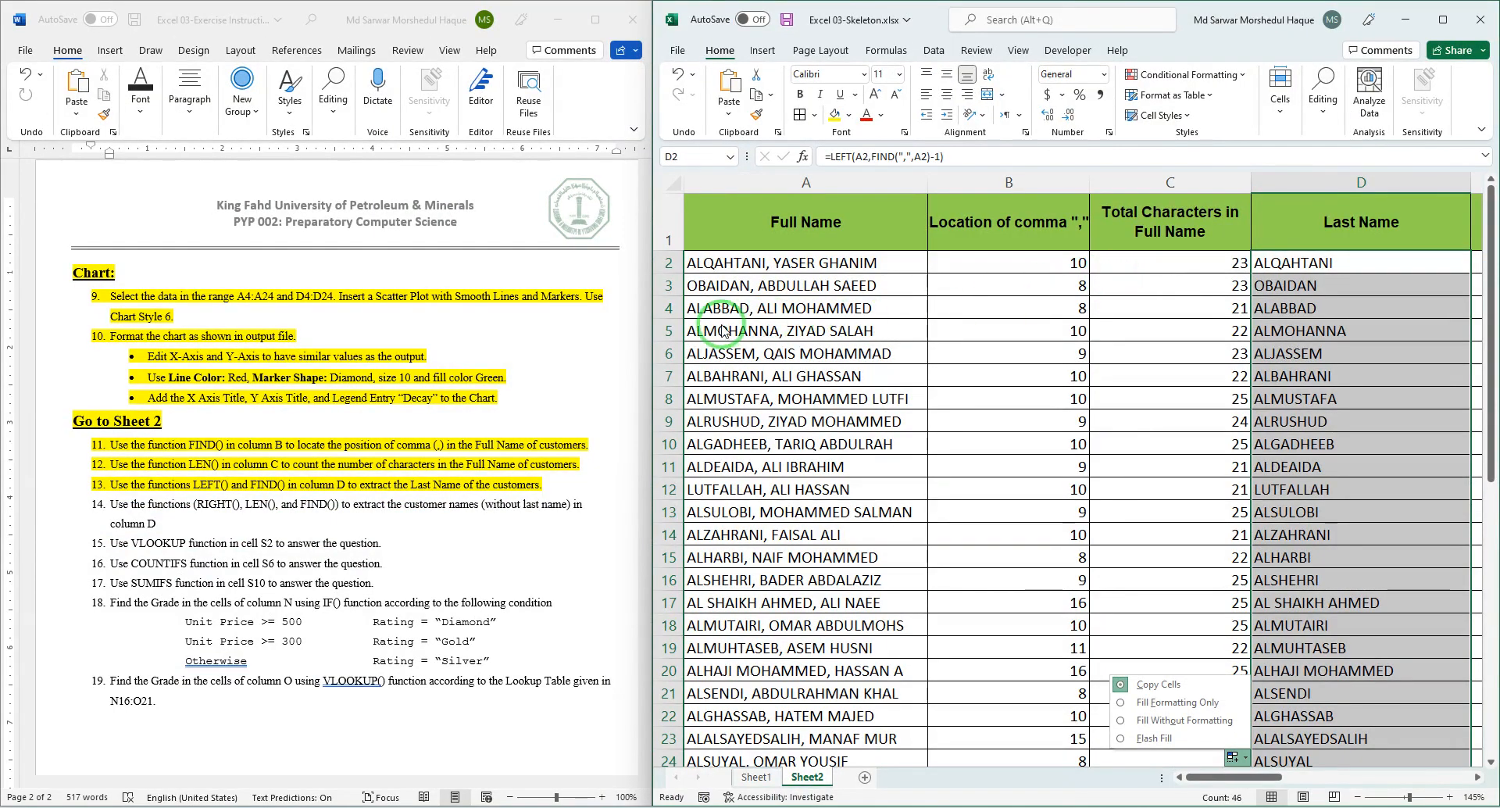
Highlight item 14 in the Word instructions in yellow and return to Sheet2 in Excel.
click(443, 472)
scroll(184, 500, down, 2)
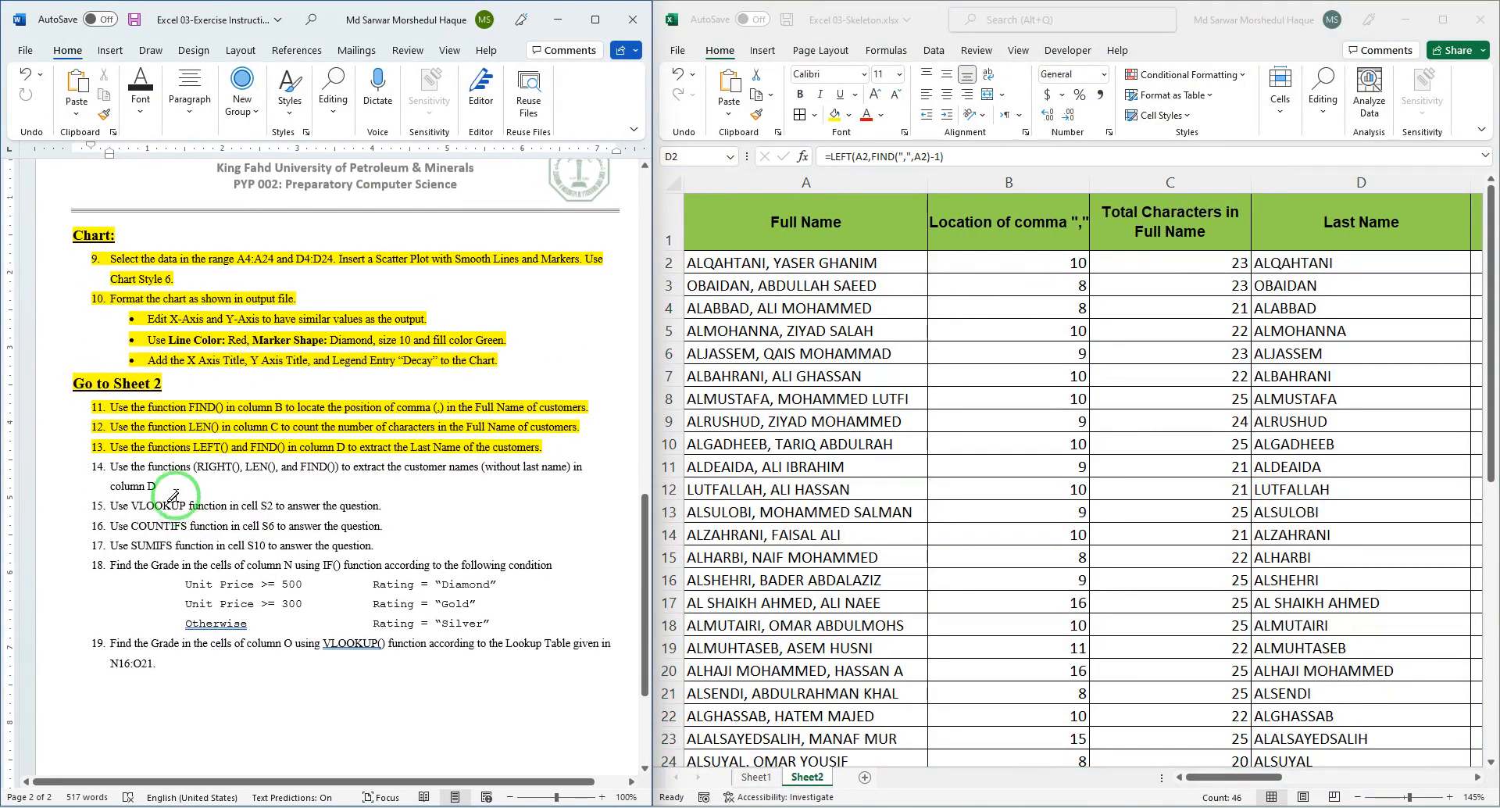
drag(165, 451, 110, 429)
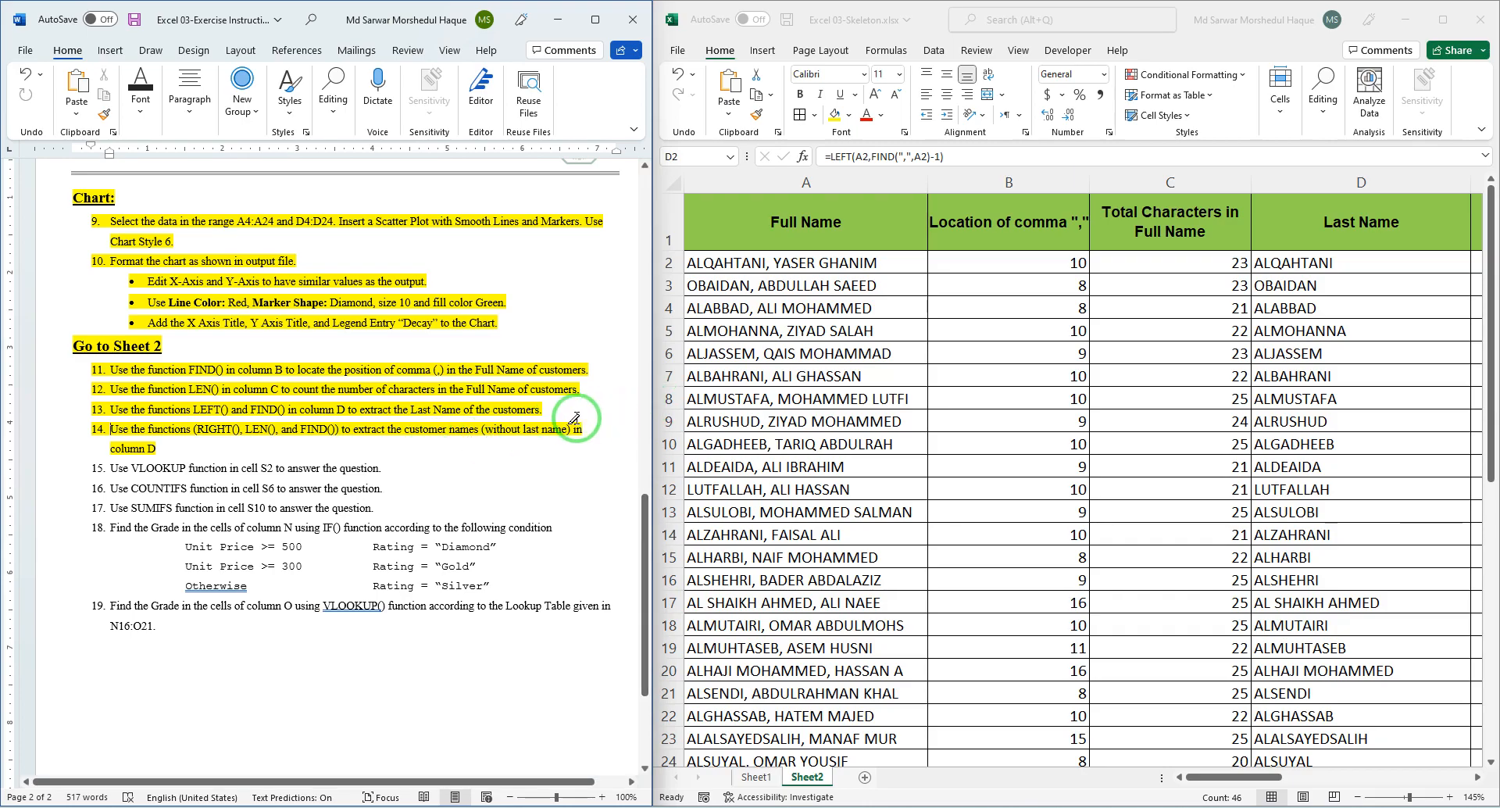
click(778, 269)
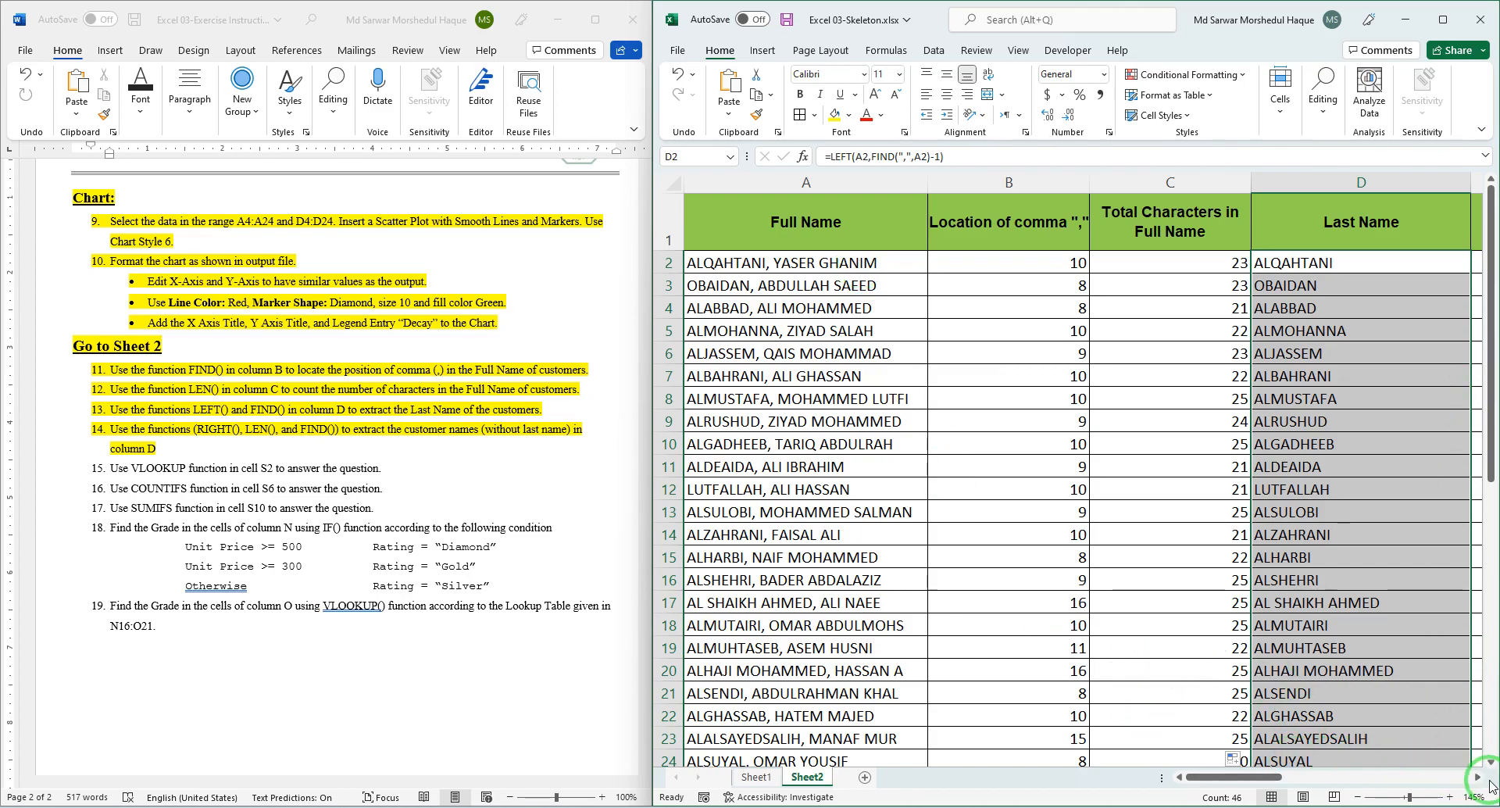
Begin a RIGHT formula in cell E2 of the Customer Name column with A2 as its text argument.
click(1358, 798)
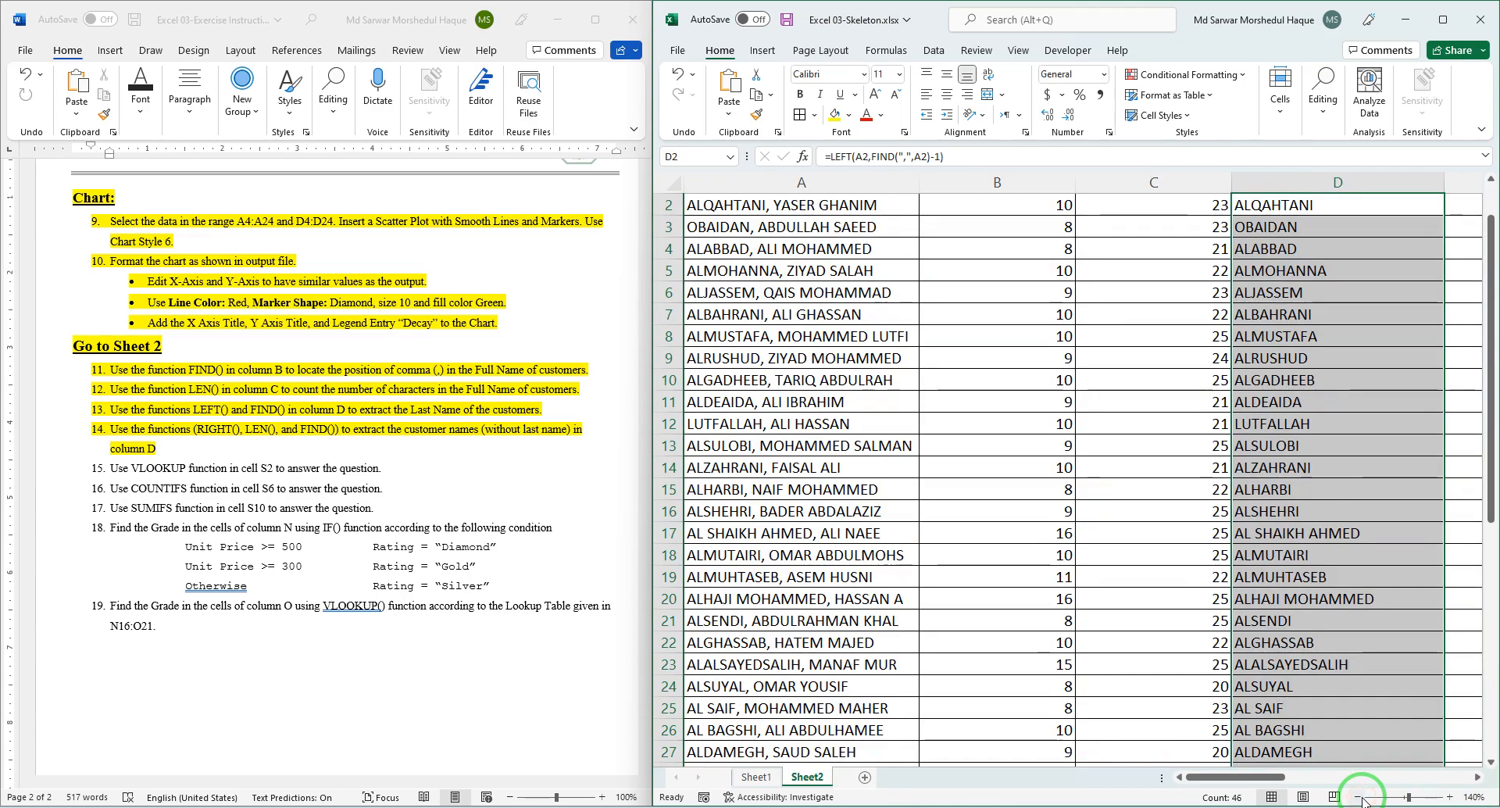
click(1359, 798)
scroll(1387, 695, up, 1)
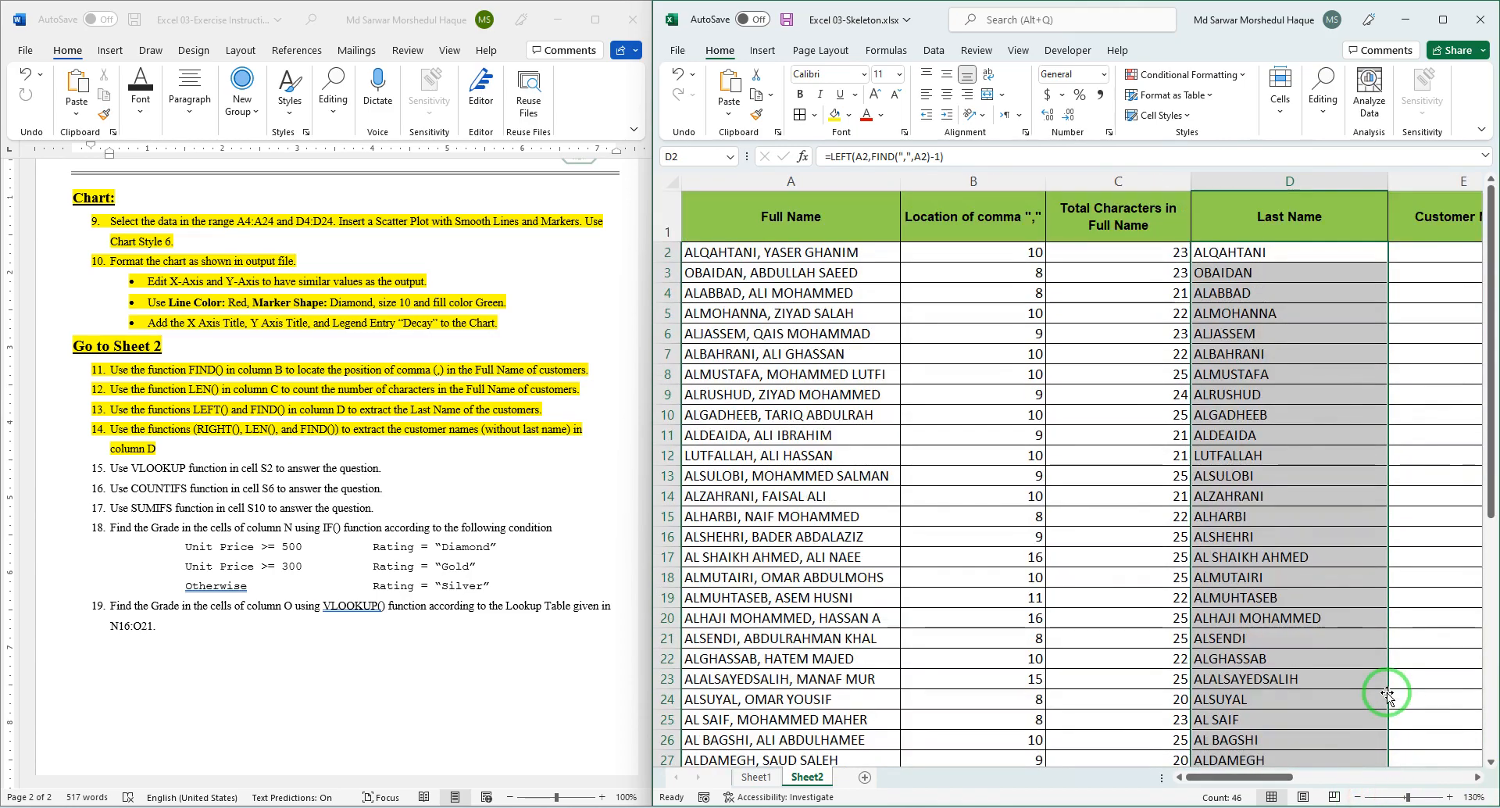
click(1358, 797)
click(1358, 798)
scroll(1433, 647, up, 1)
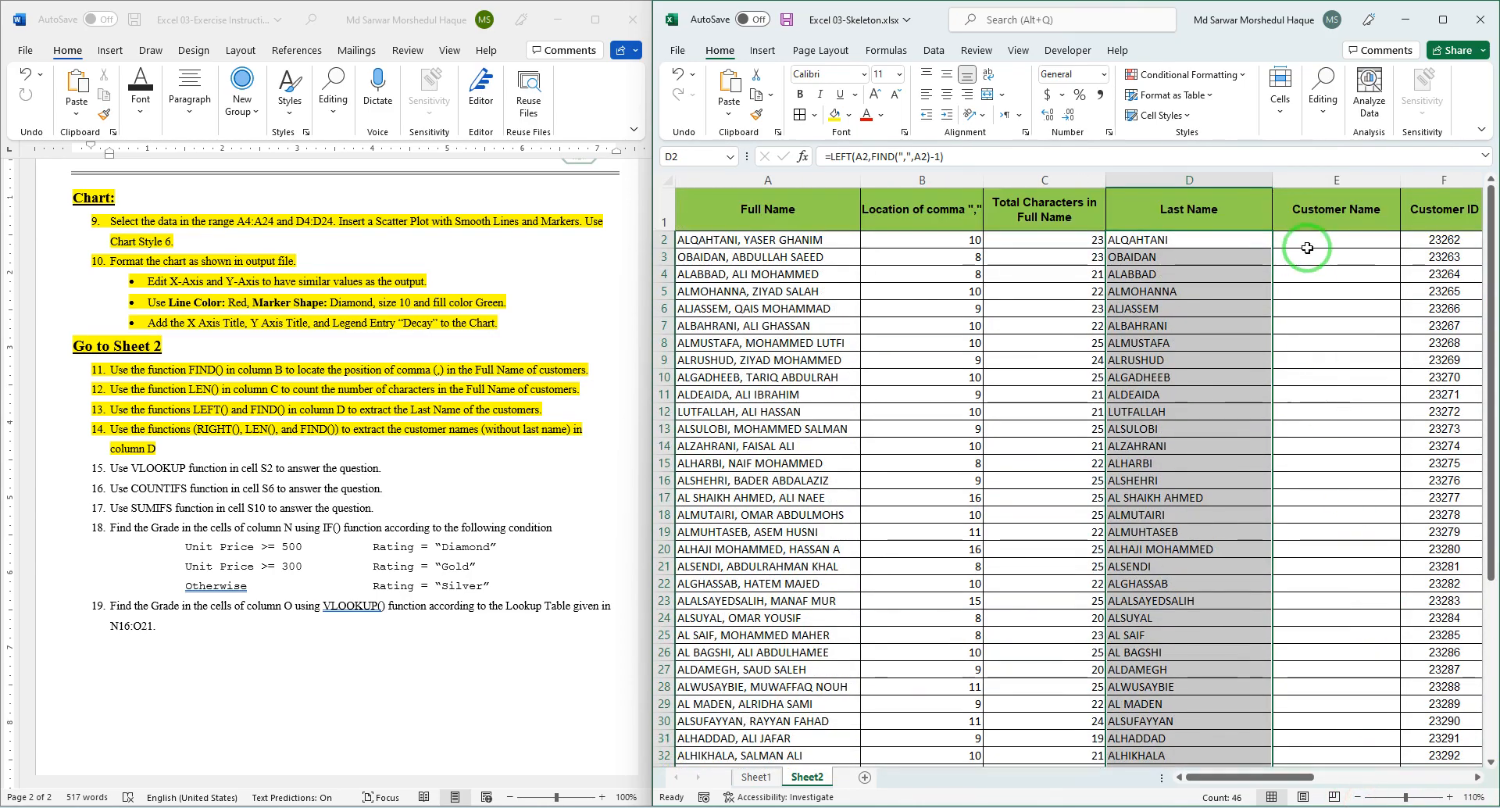
click(1307, 245)
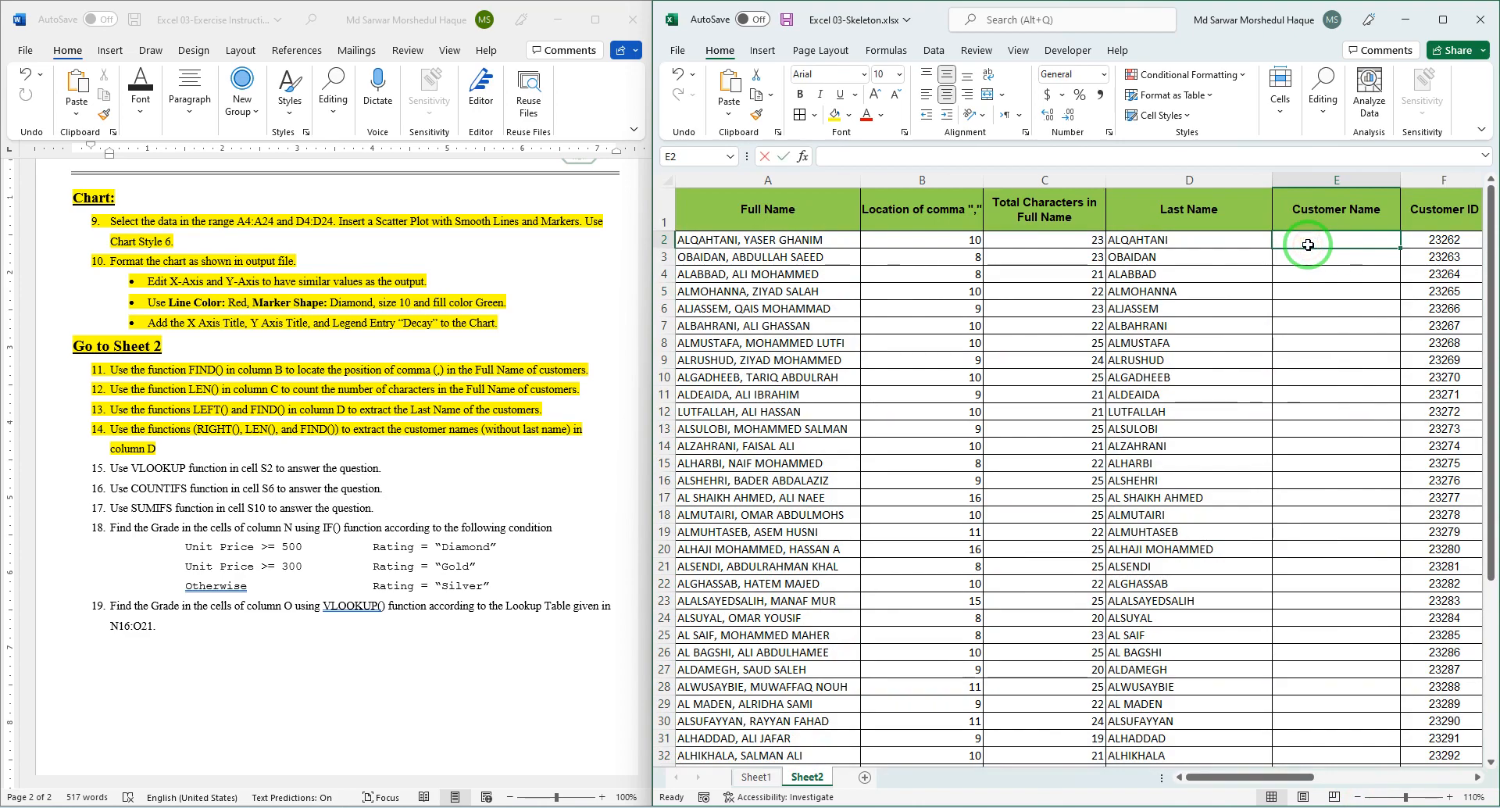
text(=)
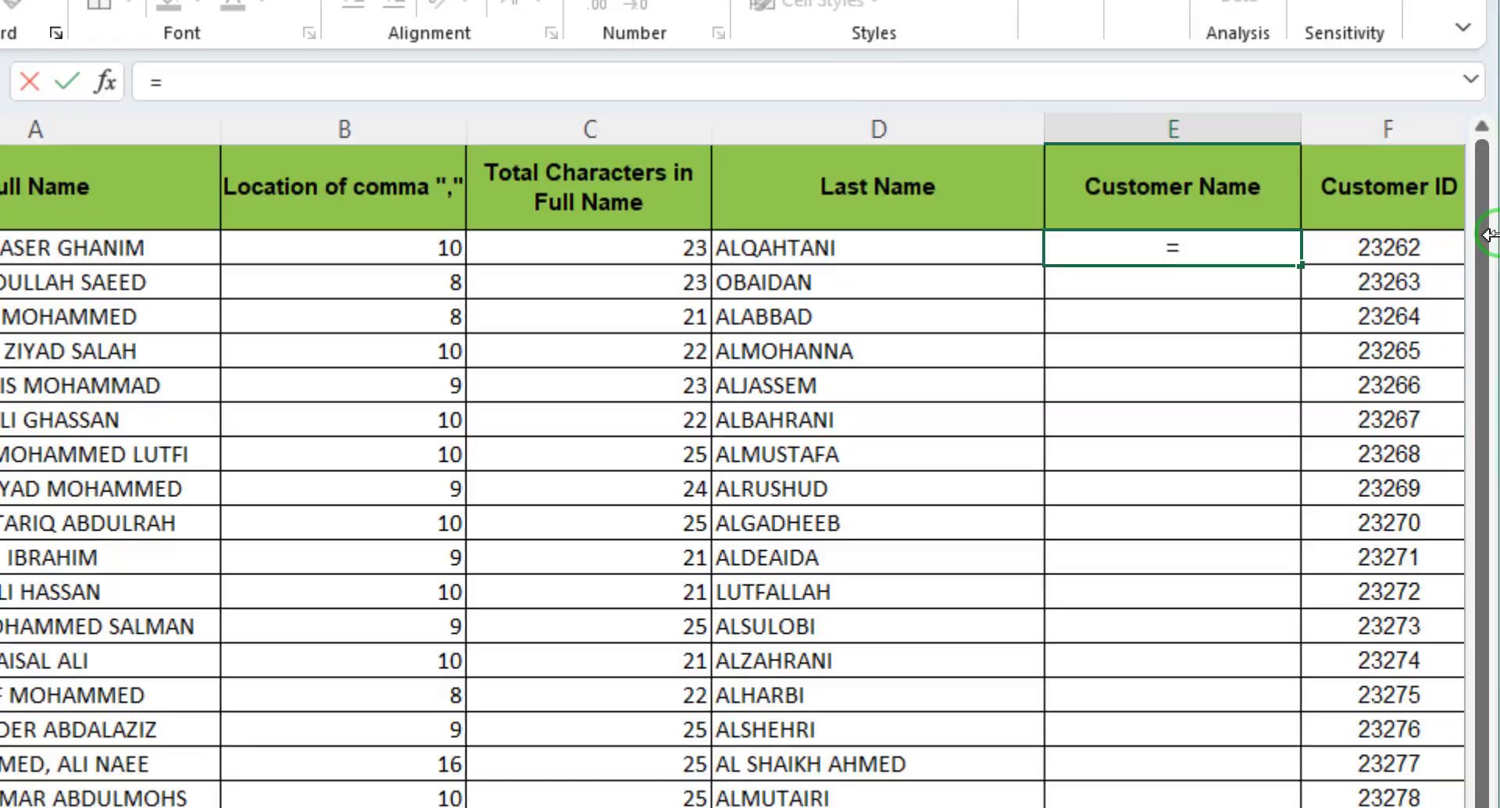
text(ri)
key(Tab)
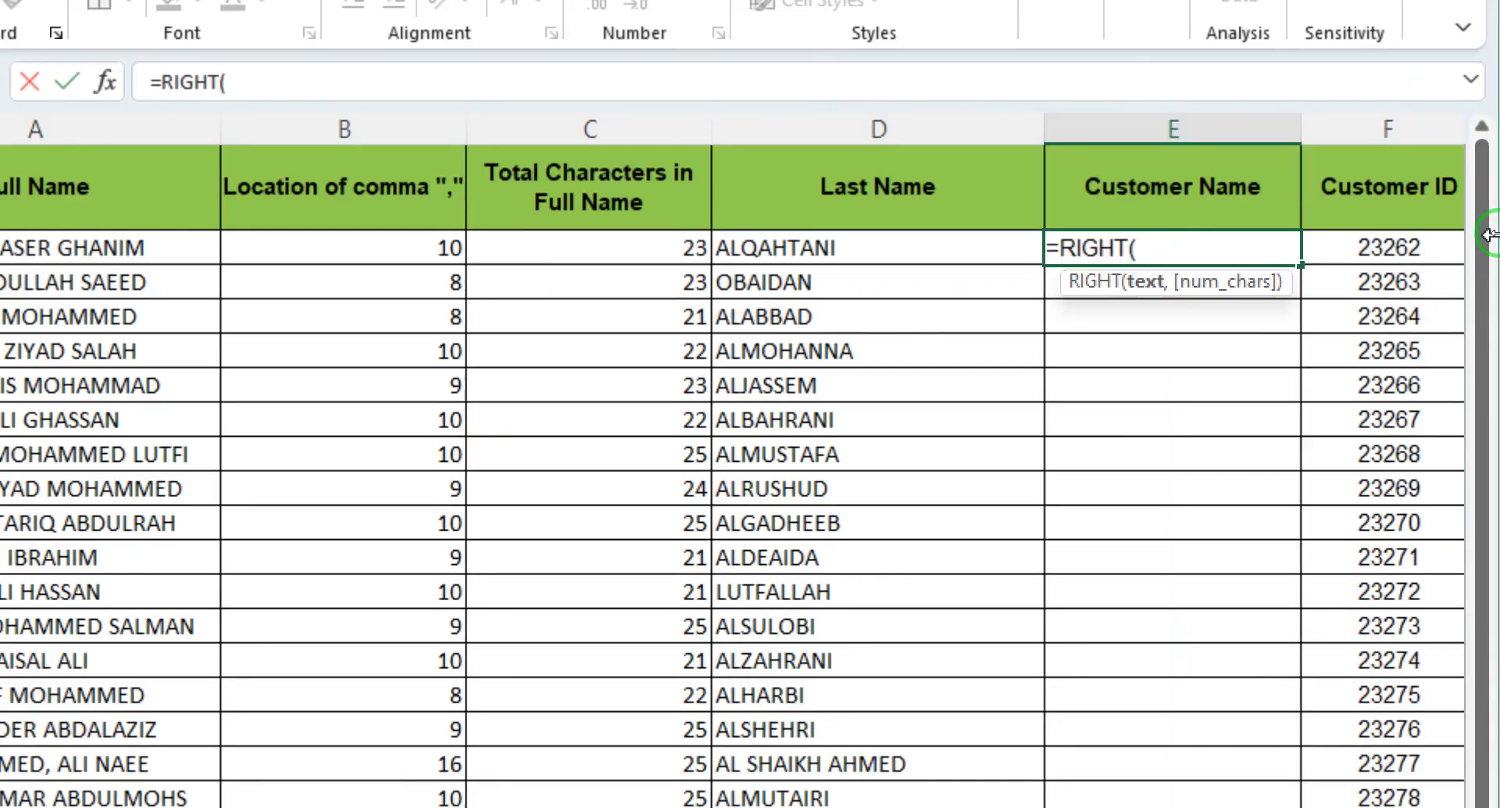
click(94, 248)
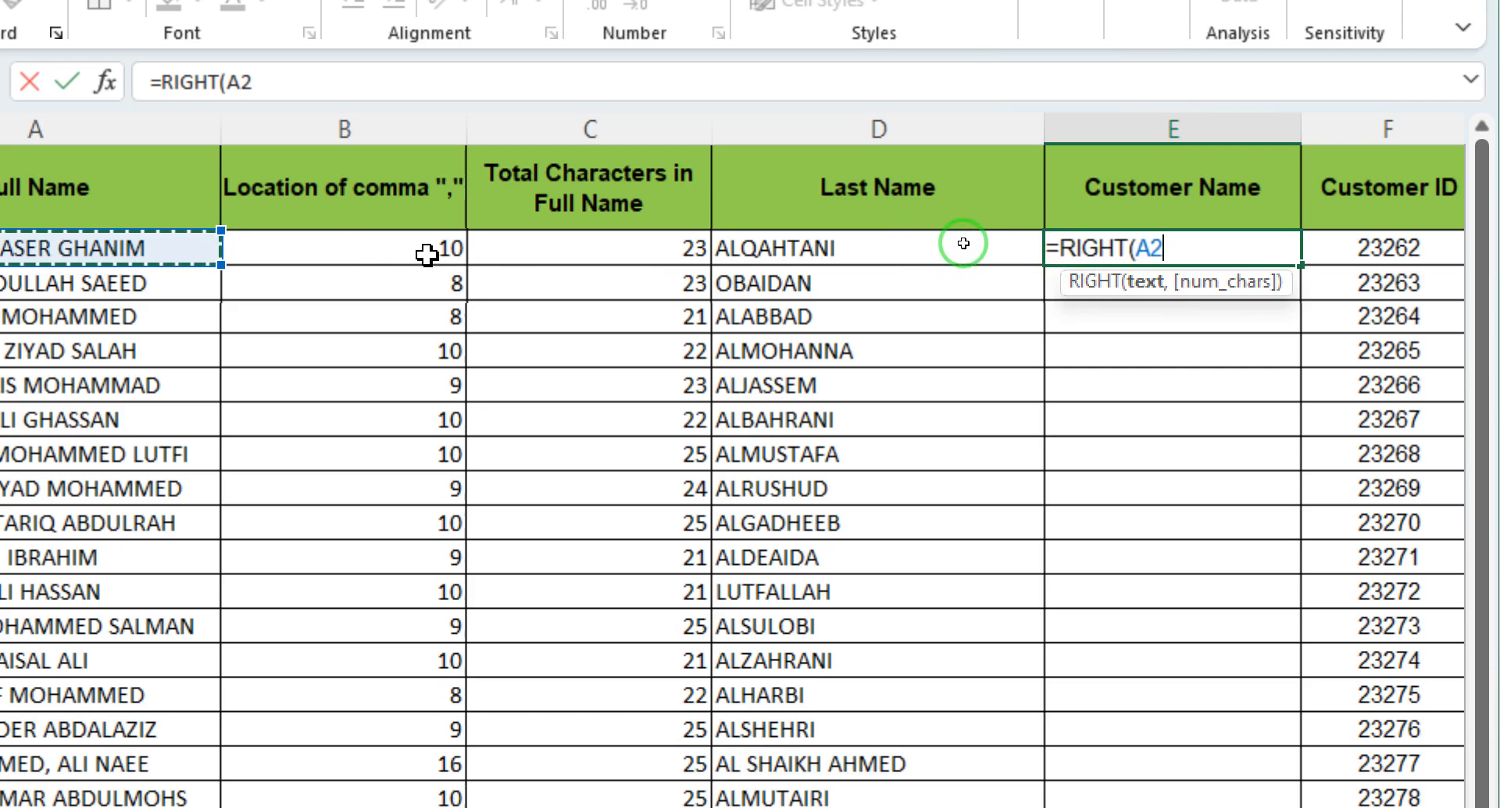
text(,)
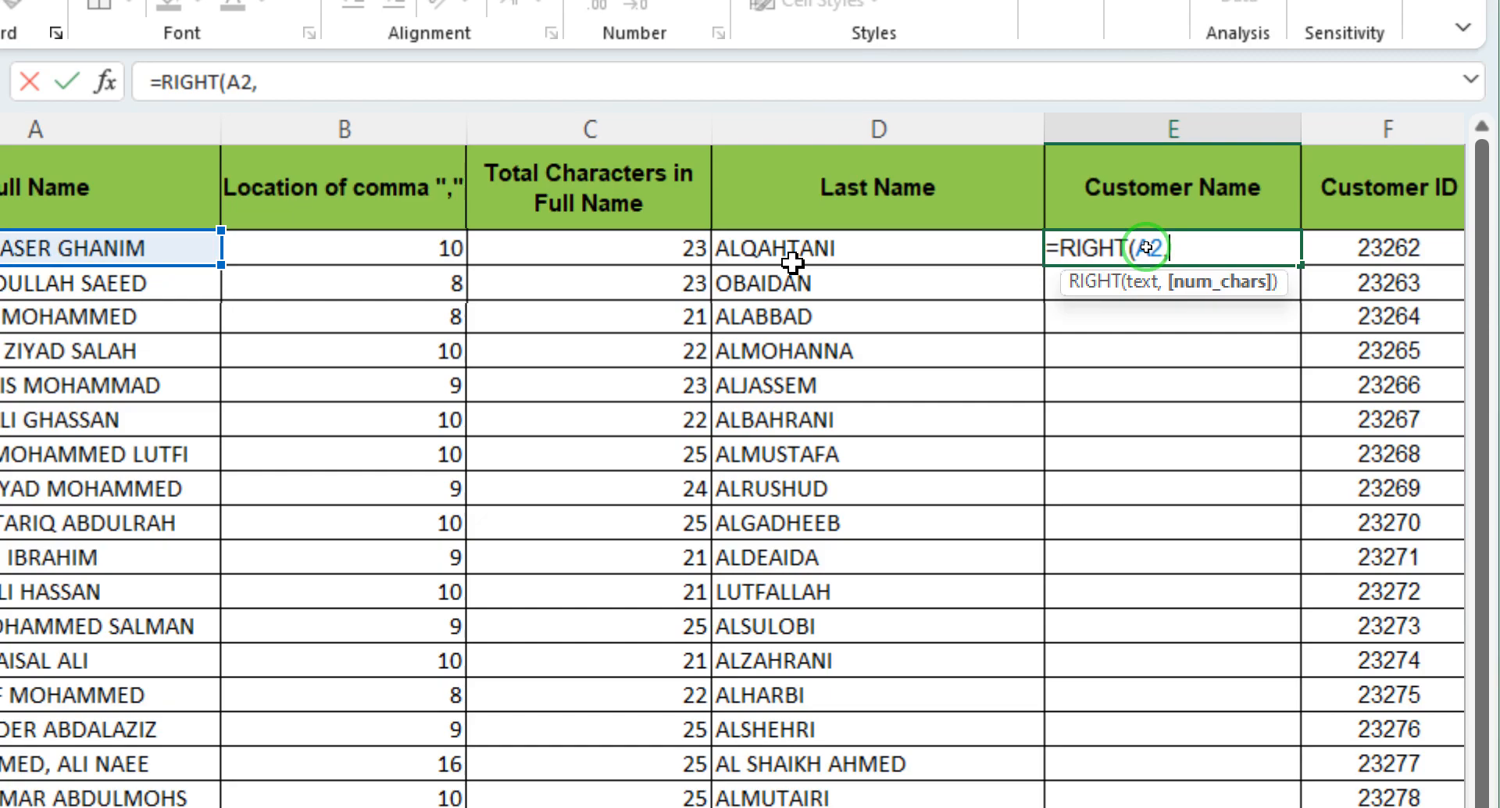
Complete the formula in cell E2 as =RIGHT(A2,LEN(A2)-FIND(",",A2)-1) and enter it.
text(len)
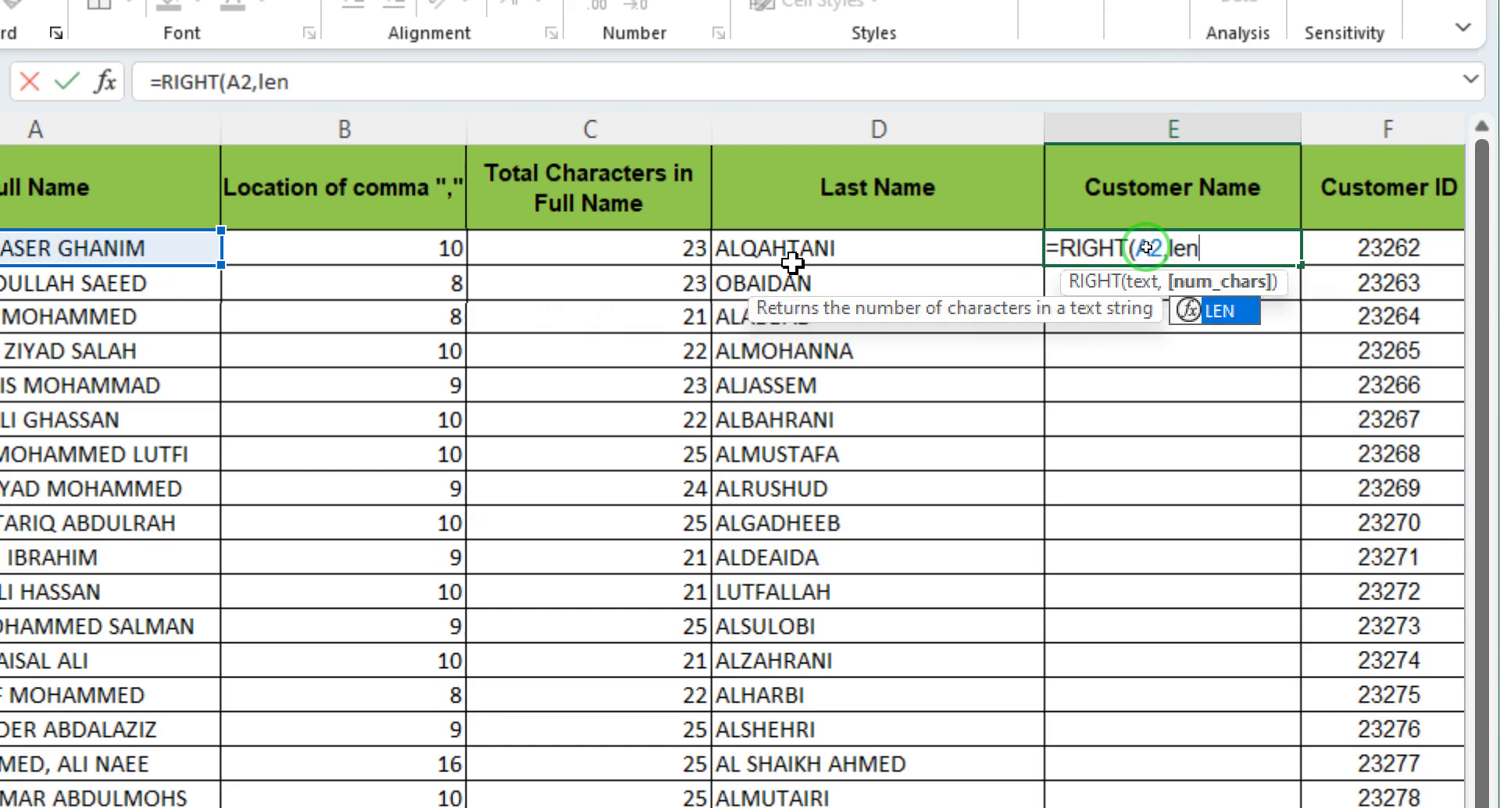
key(Tab)
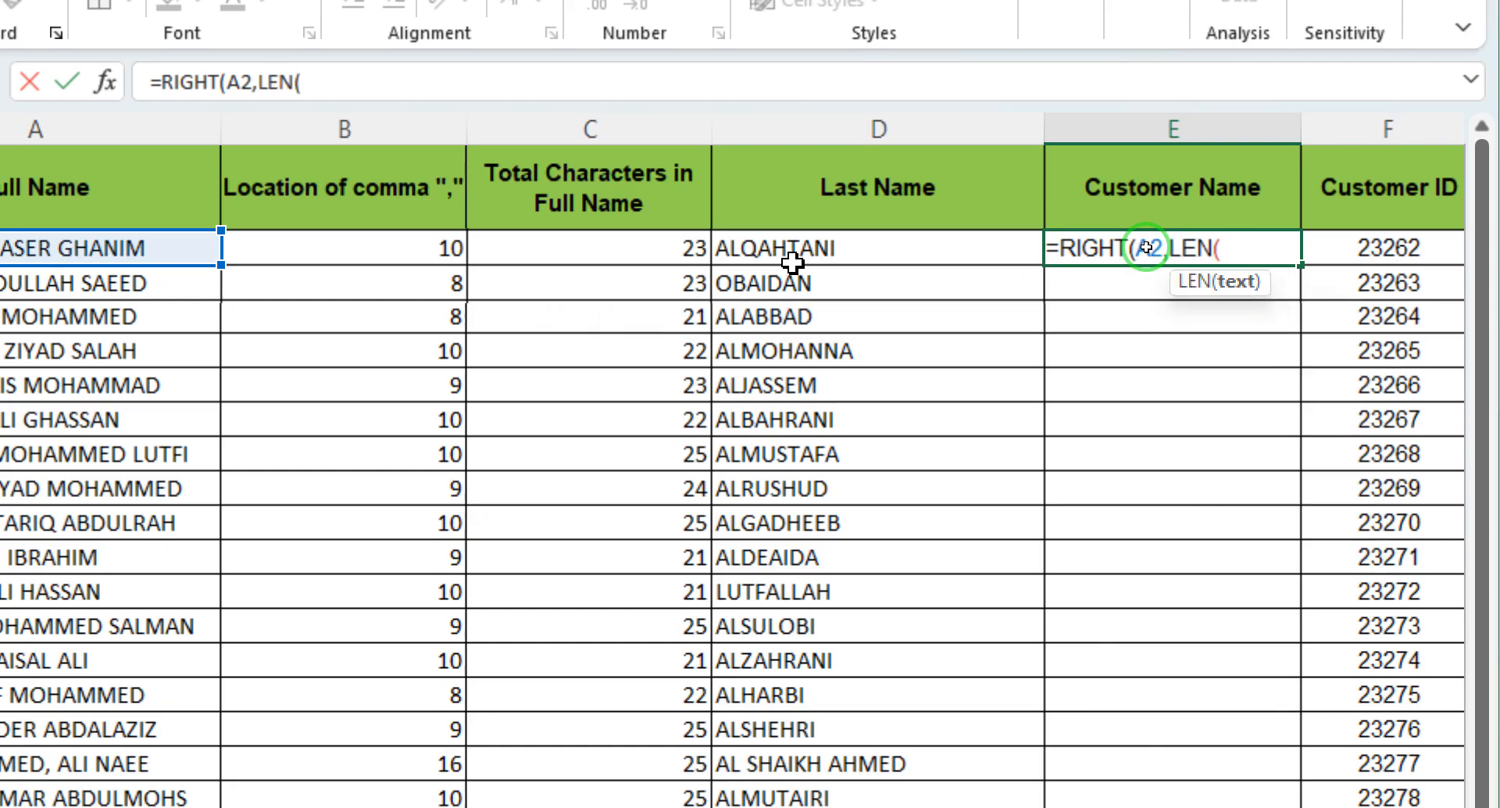
click(47, 247)
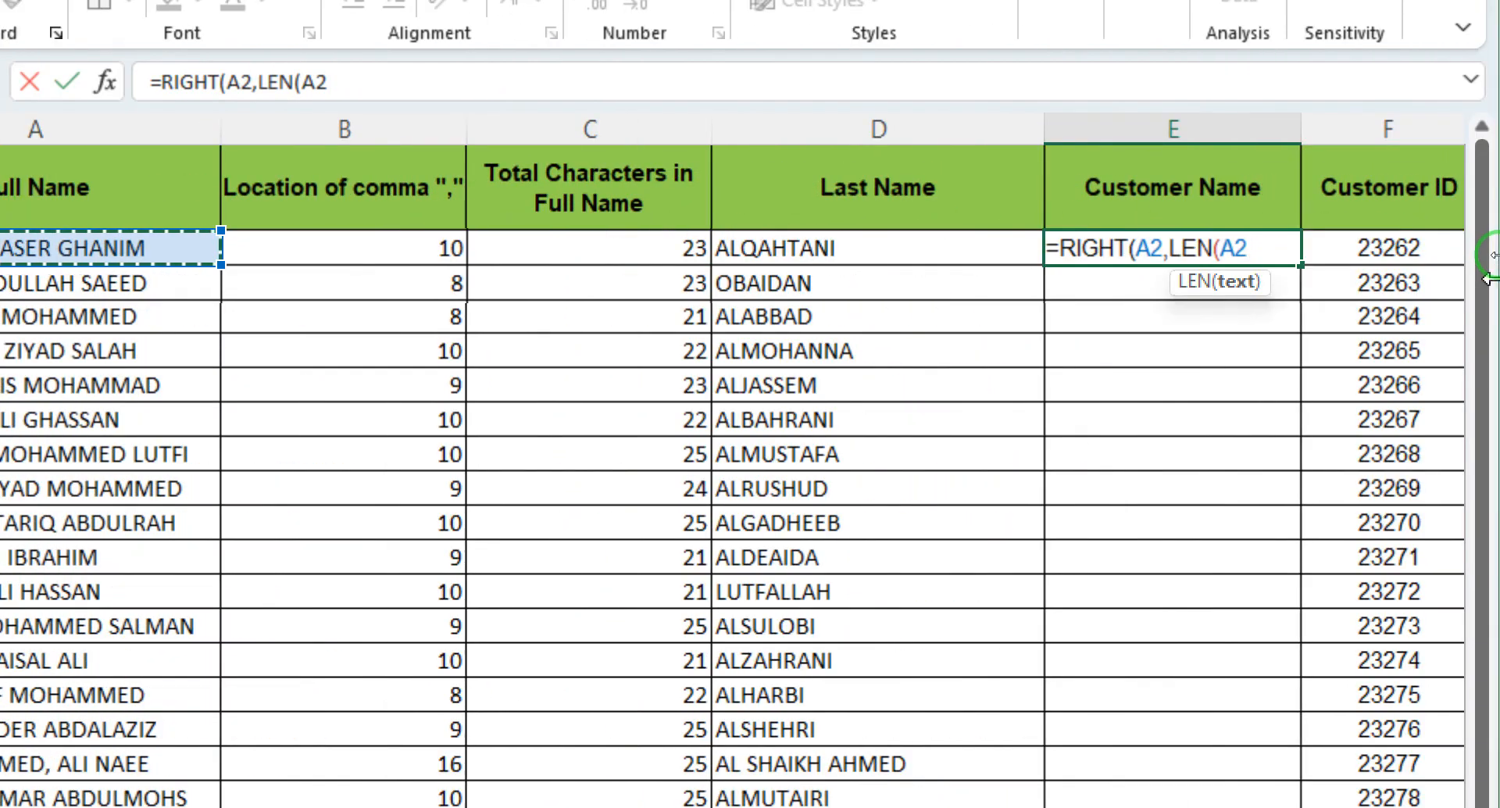
text())
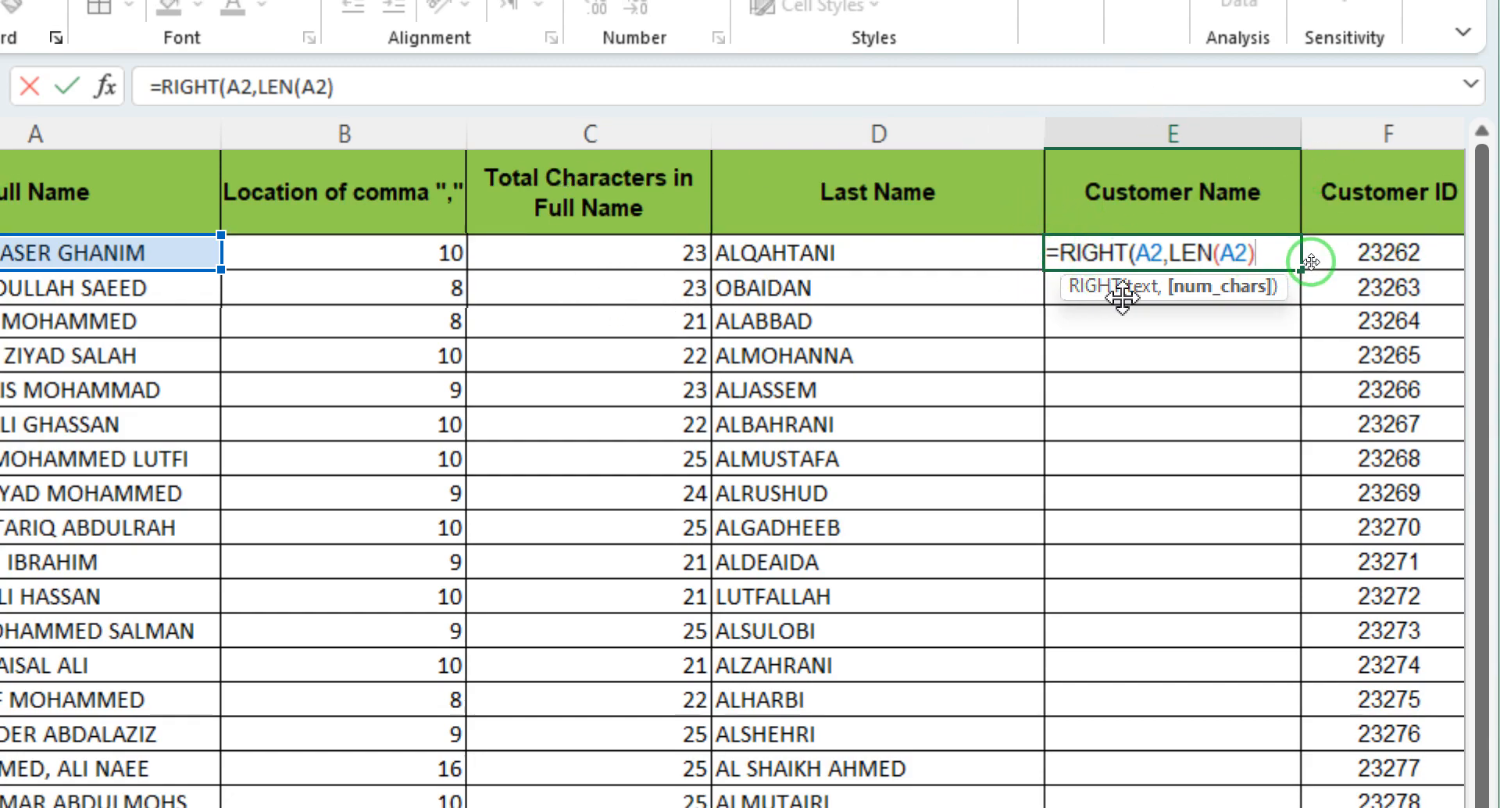
text(-fin)
key(Tab)
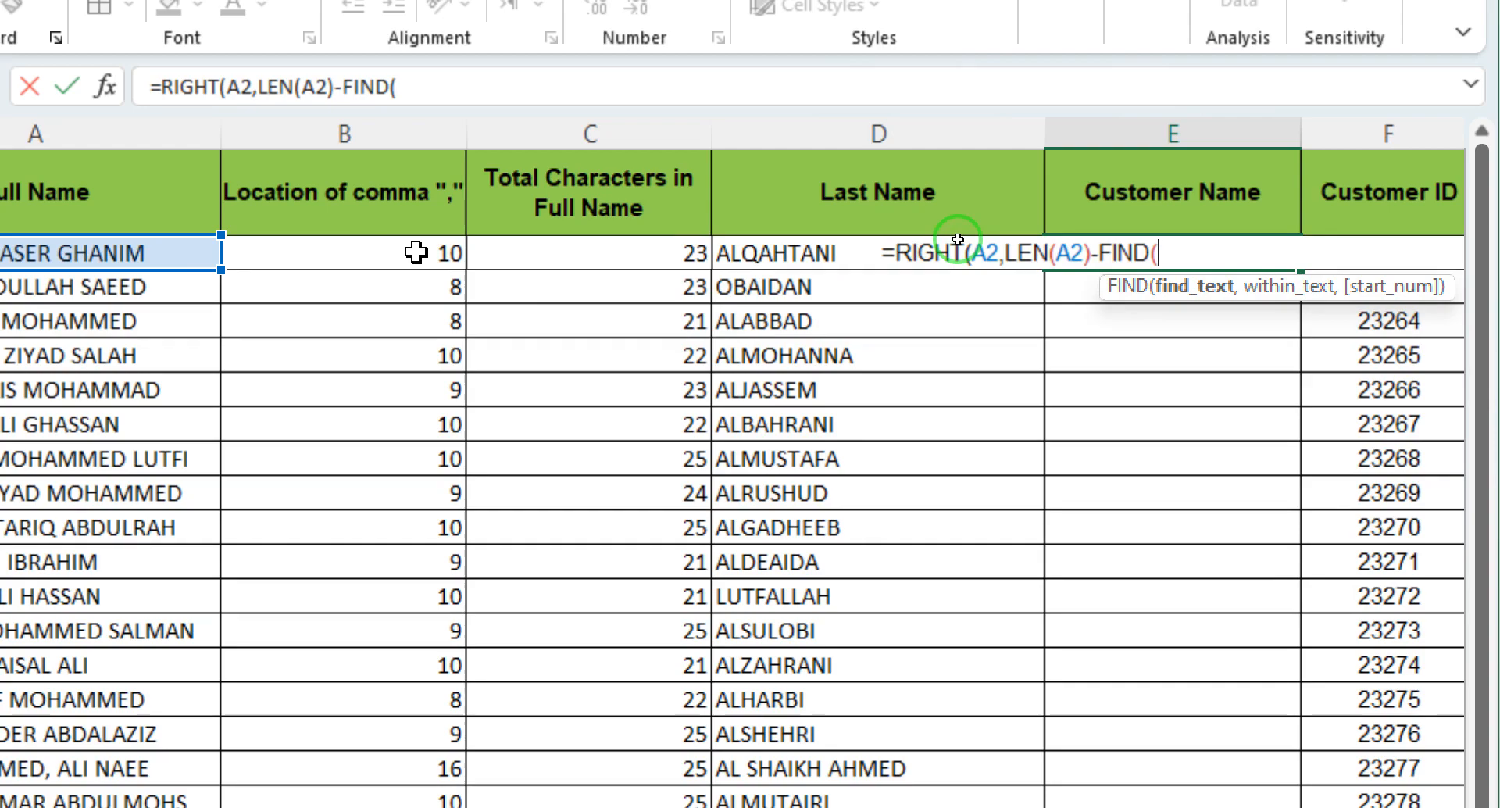
text(",",)
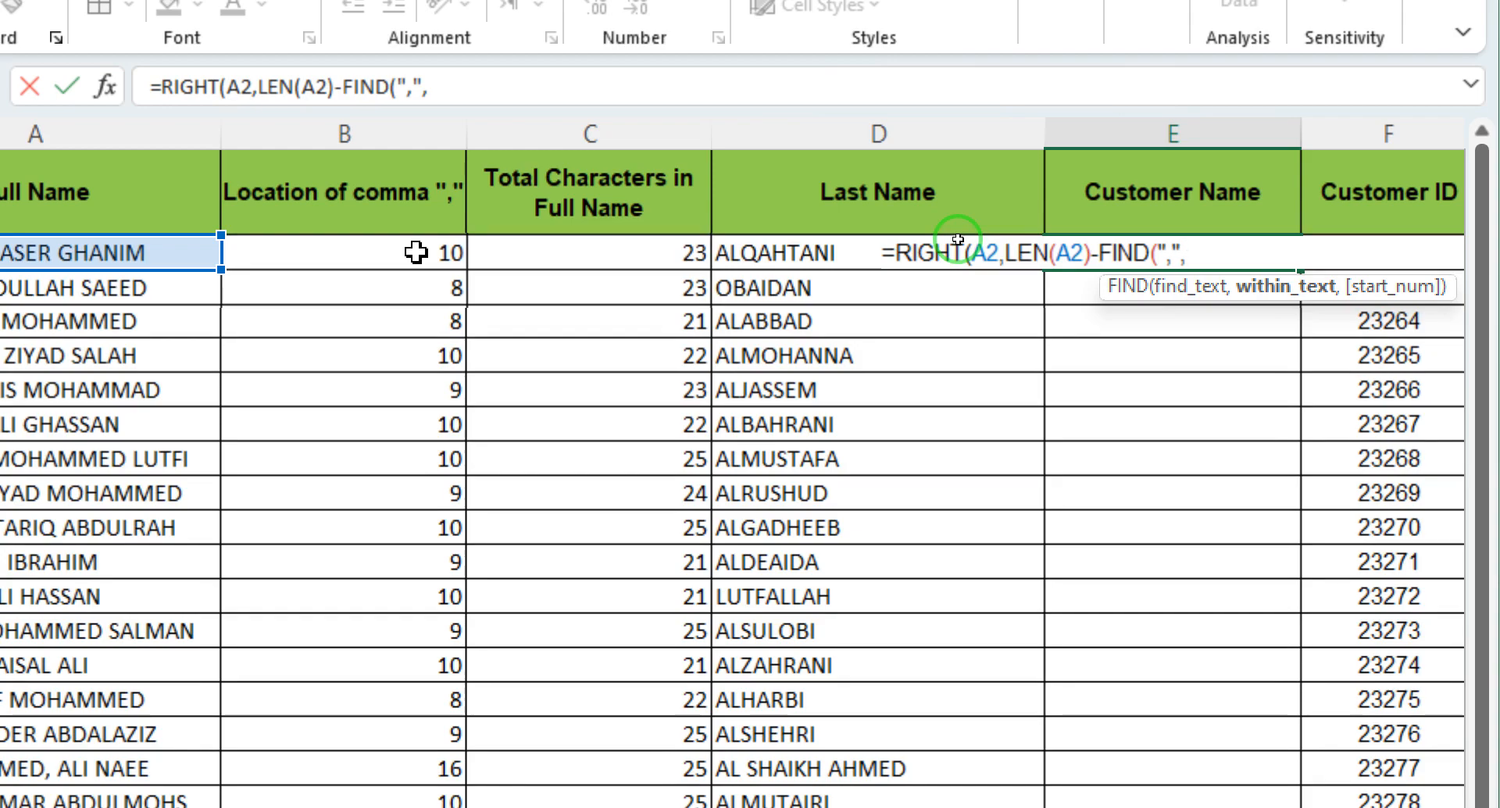
text(a2)
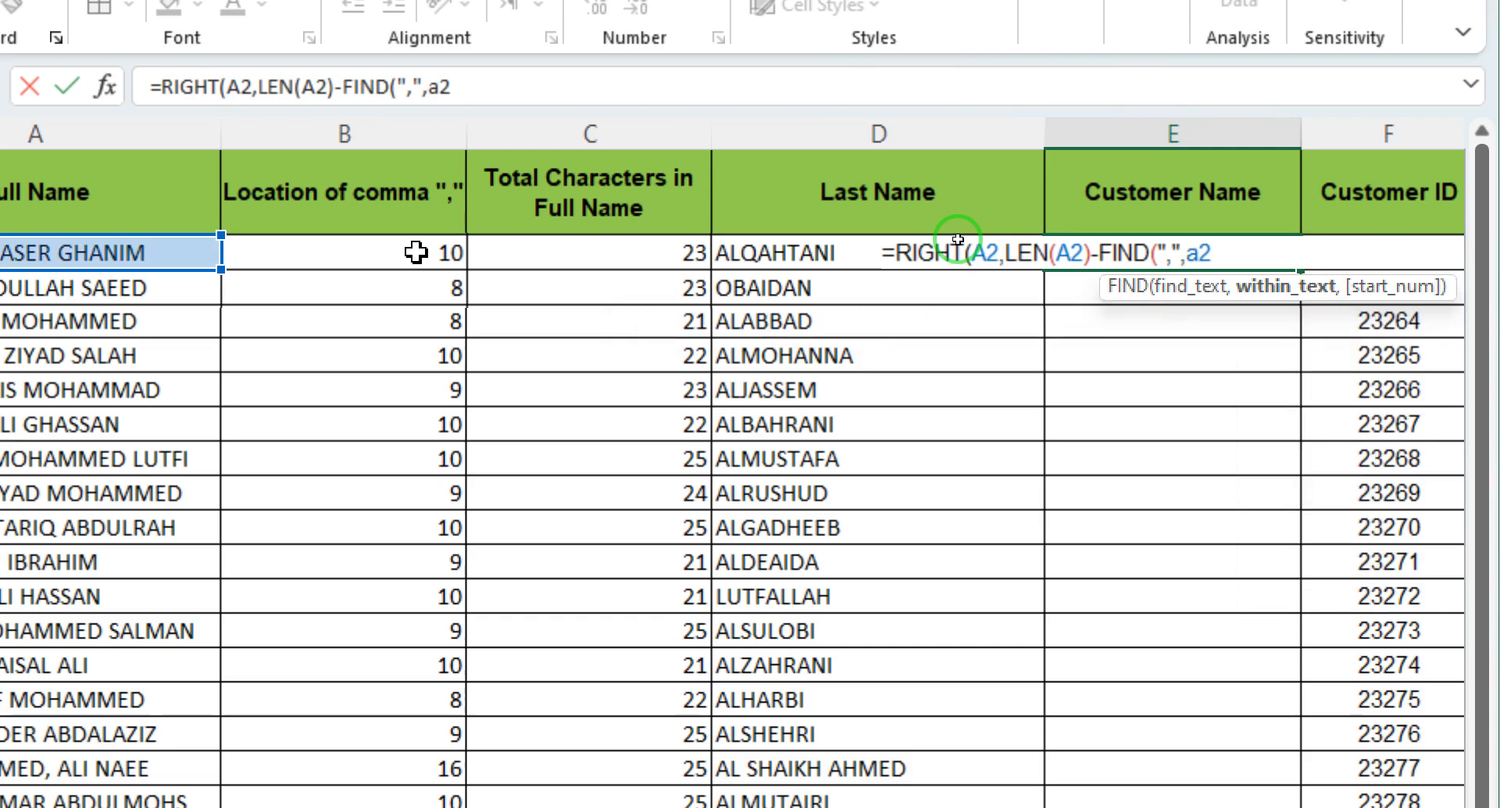
text()-)
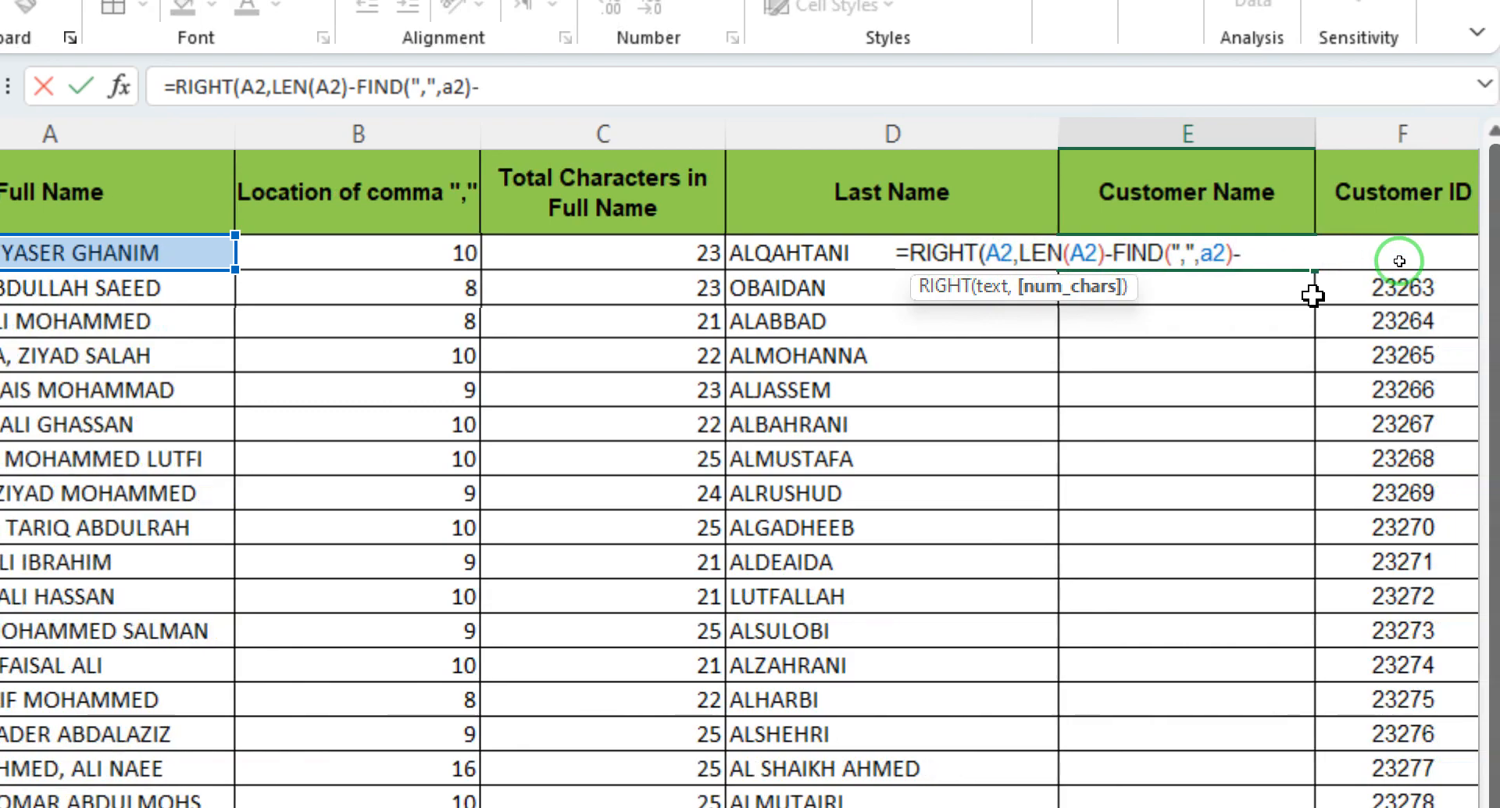
text())
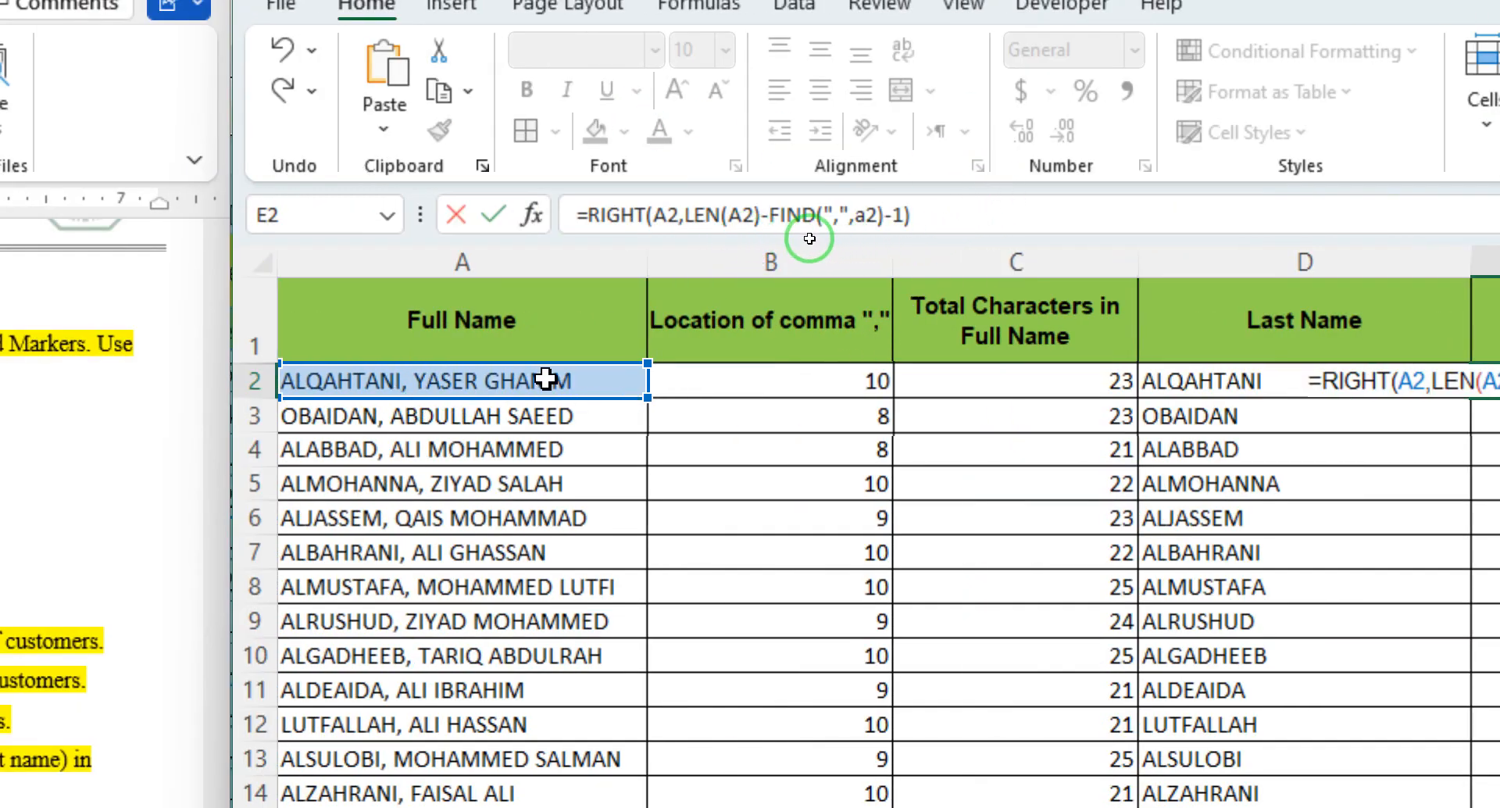
key(Return)
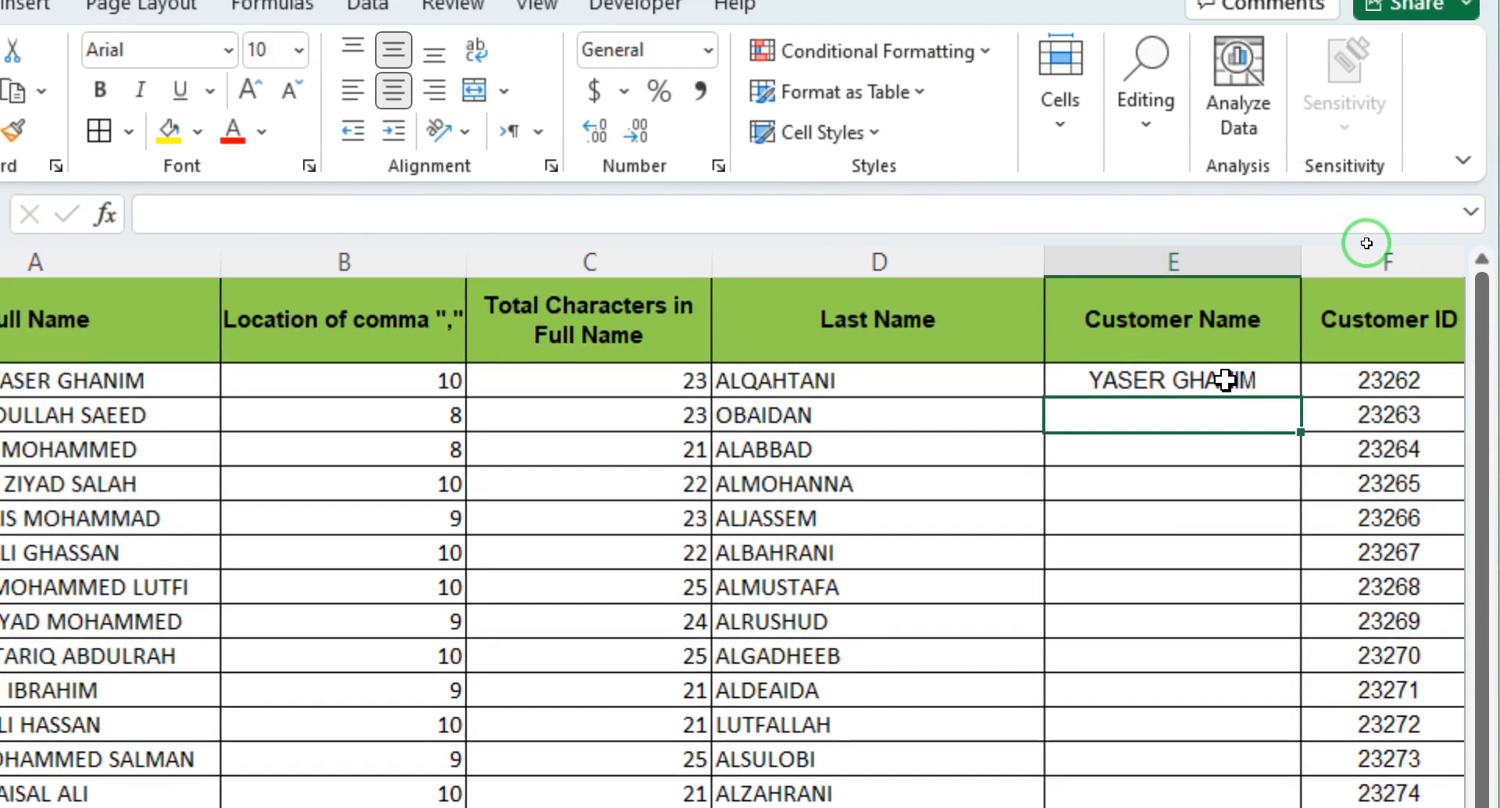
Fill the formula from cell E2 down the whole Customer Name column.
click(1257, 379)
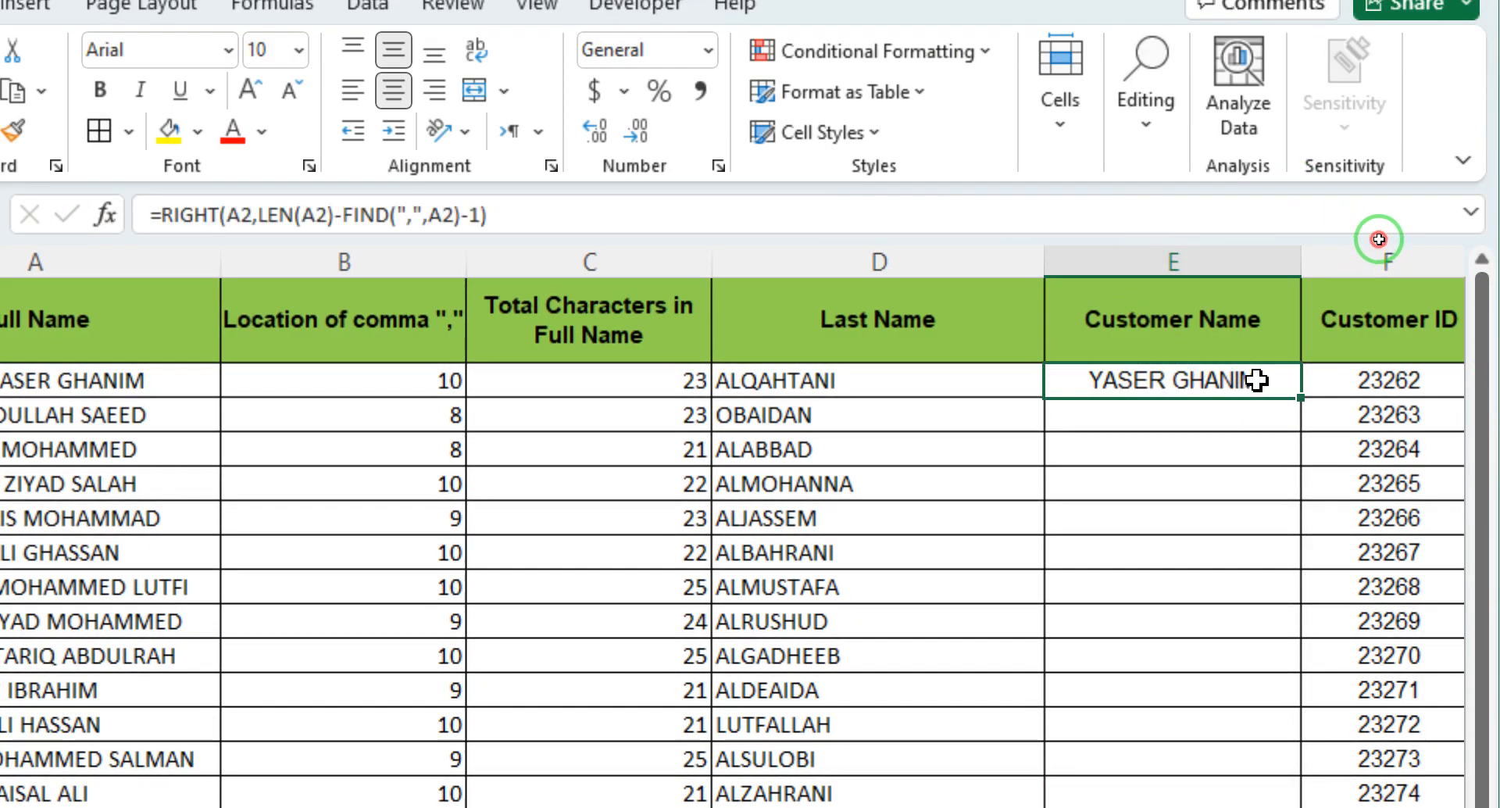
double_click(1300, 396)
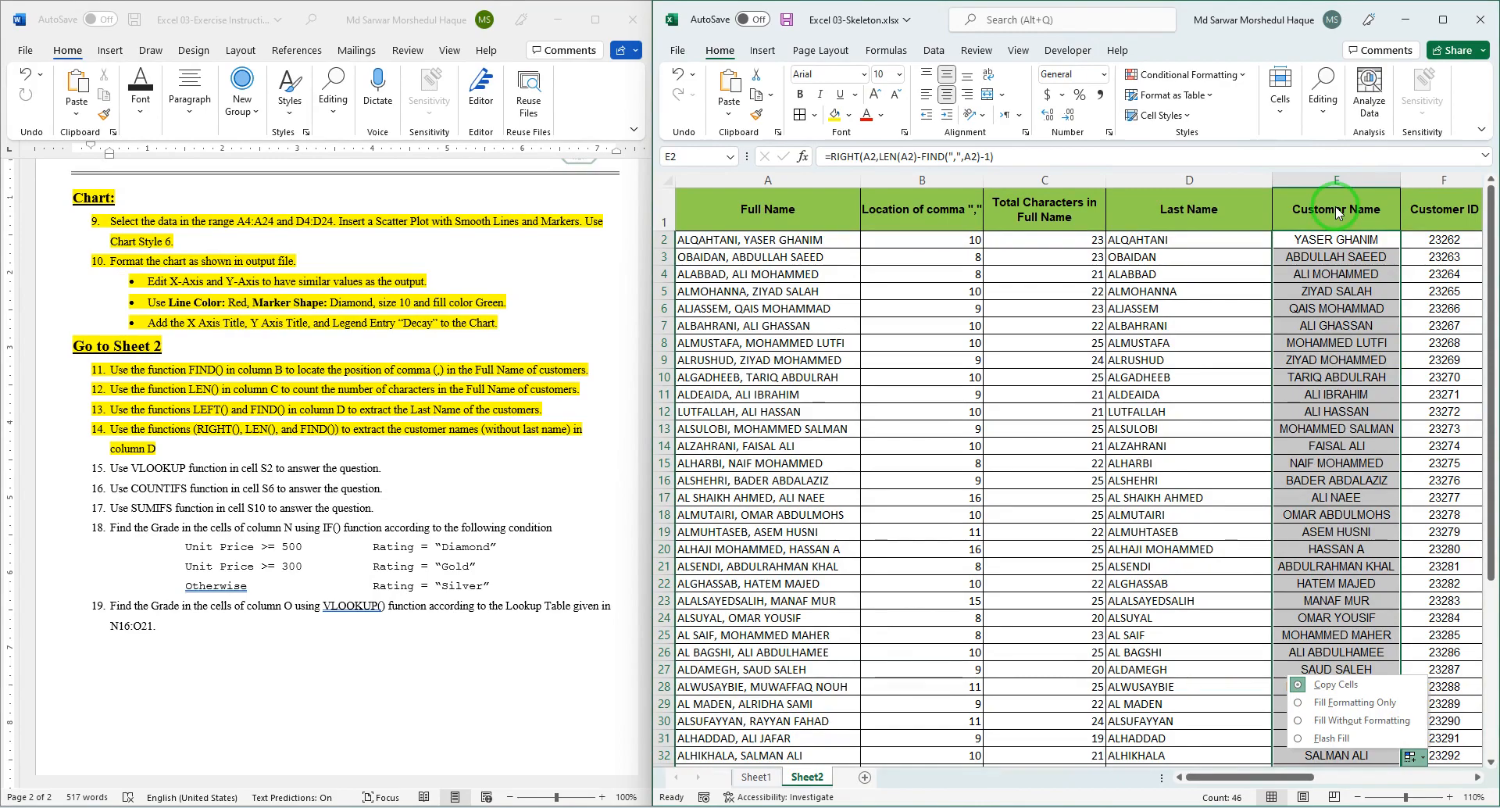
click(1357, 549)
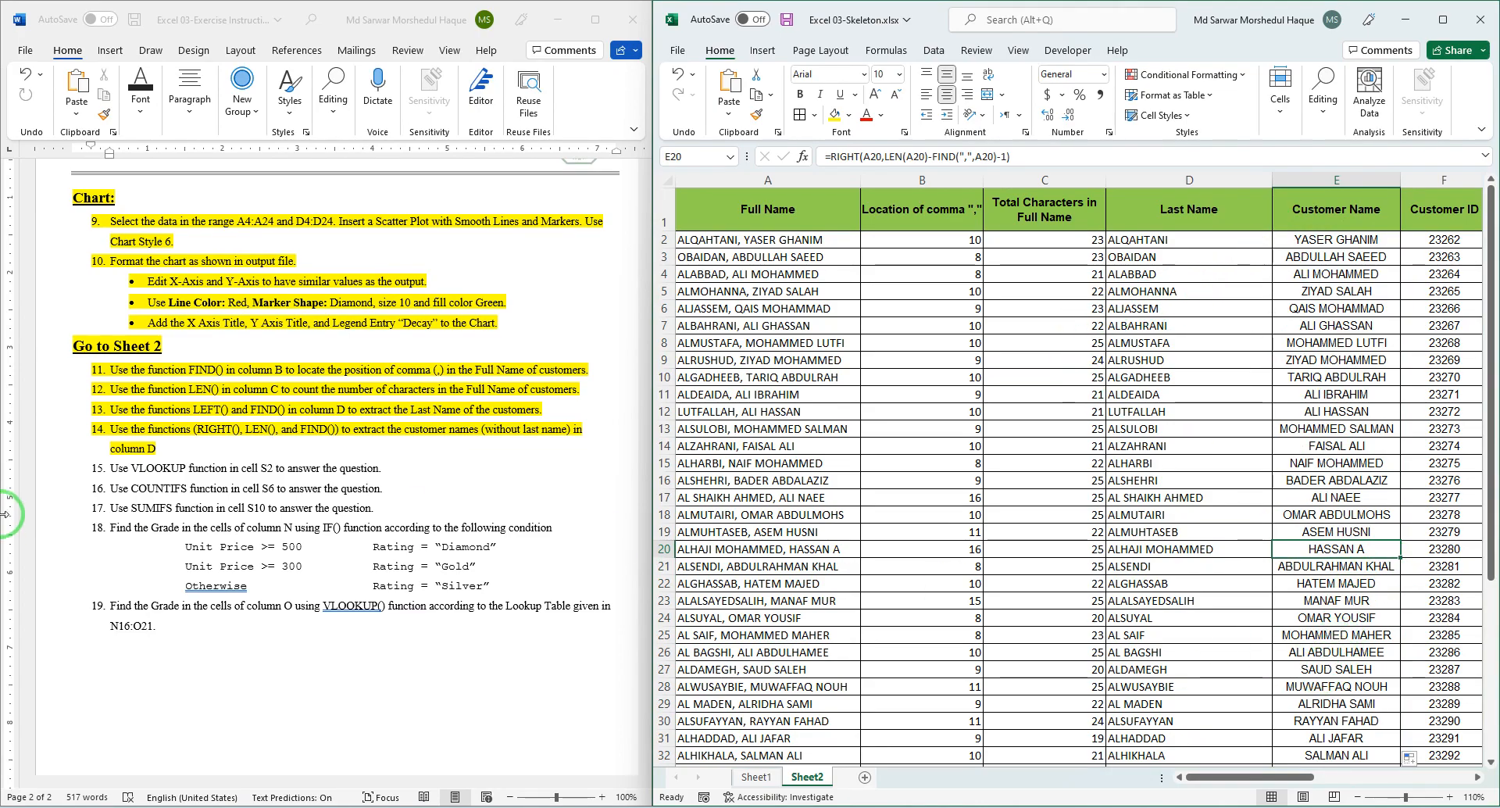
Highlight item 15 in the Word instructions in yellow and select cell S2 on Sheet2 in Excel.
click(299, 493)
drag(397, 469, 75, 461)
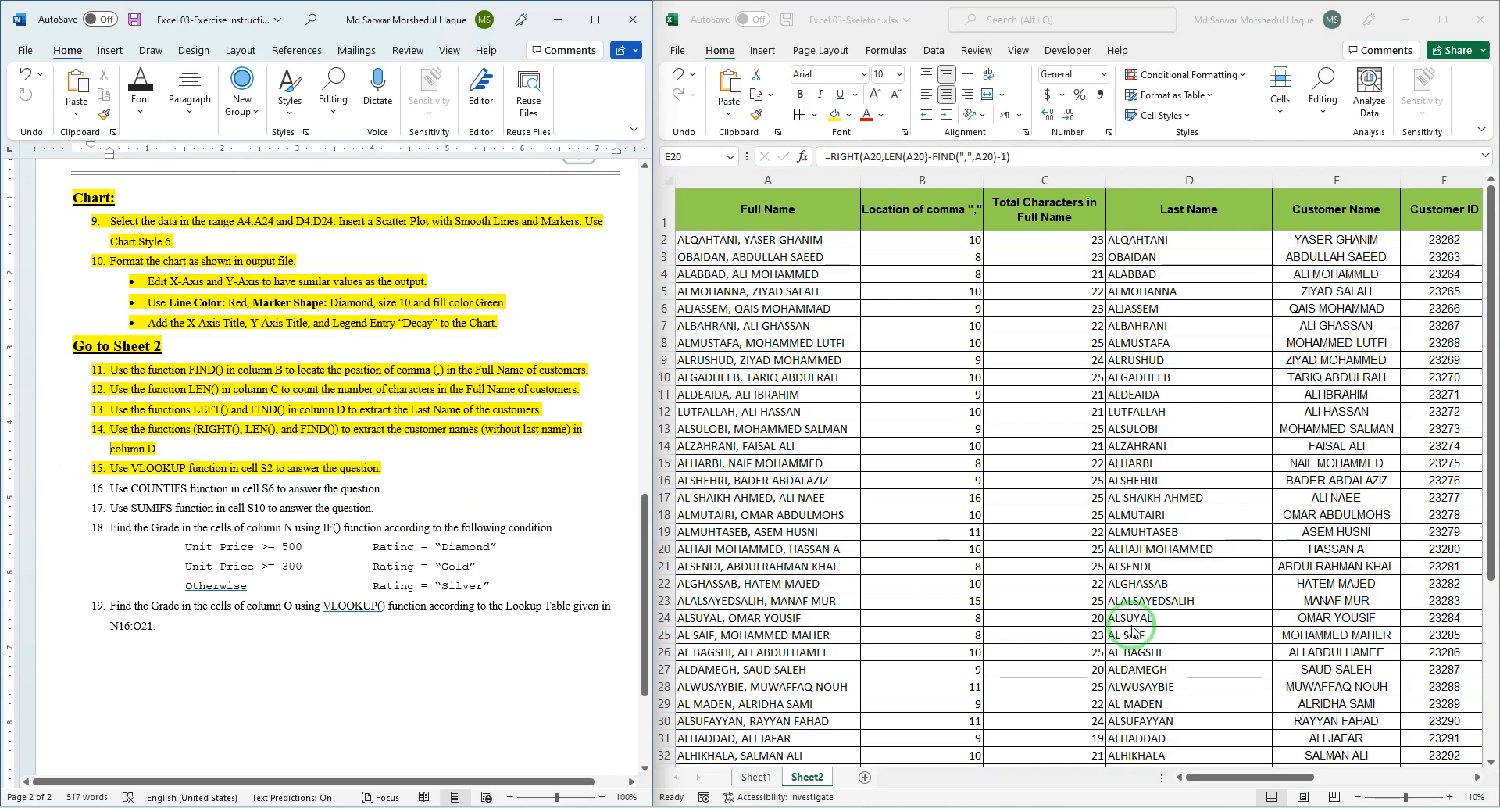
drag(1306, 779, 1439, 778)
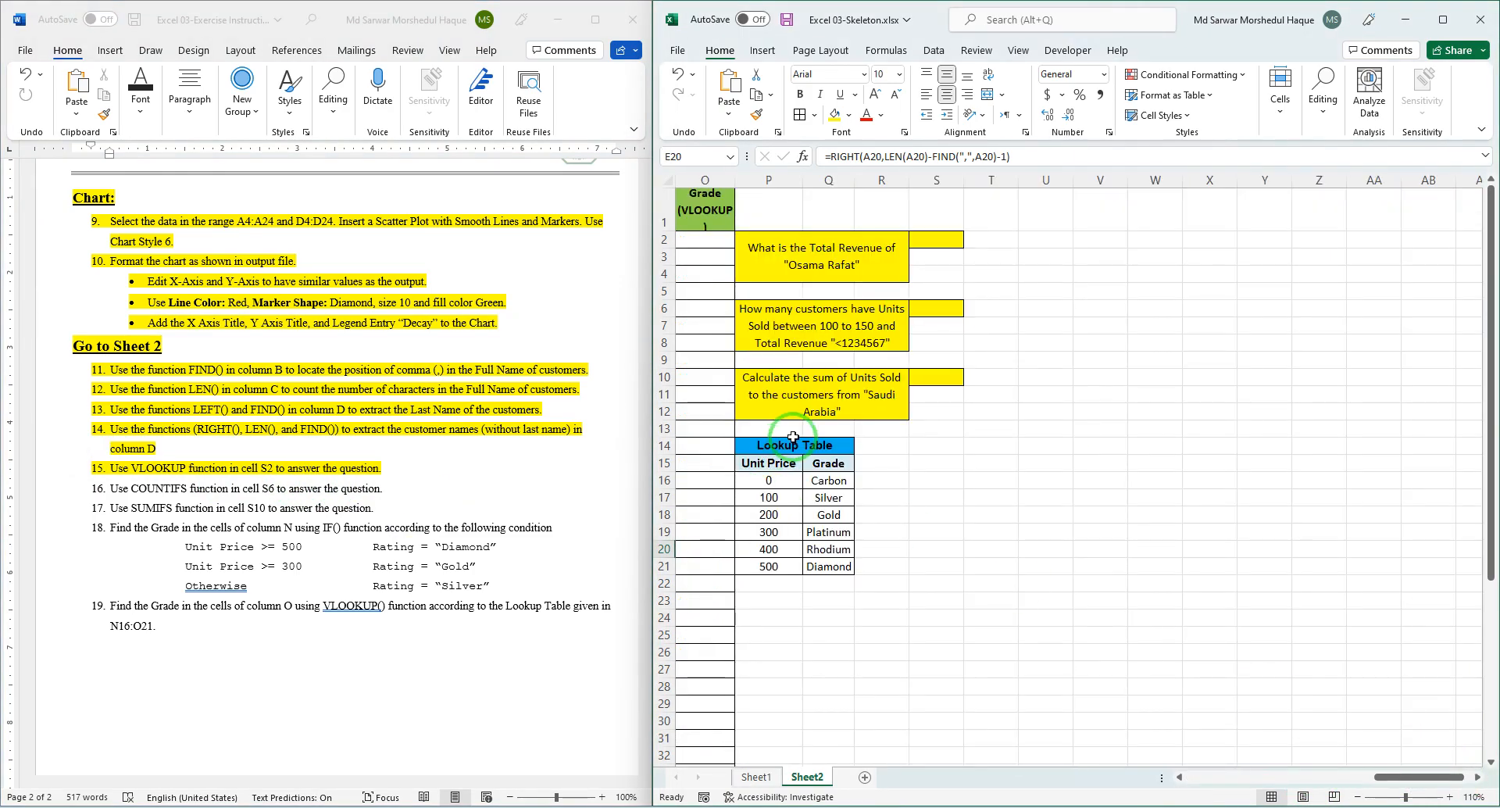
click(947, 242)
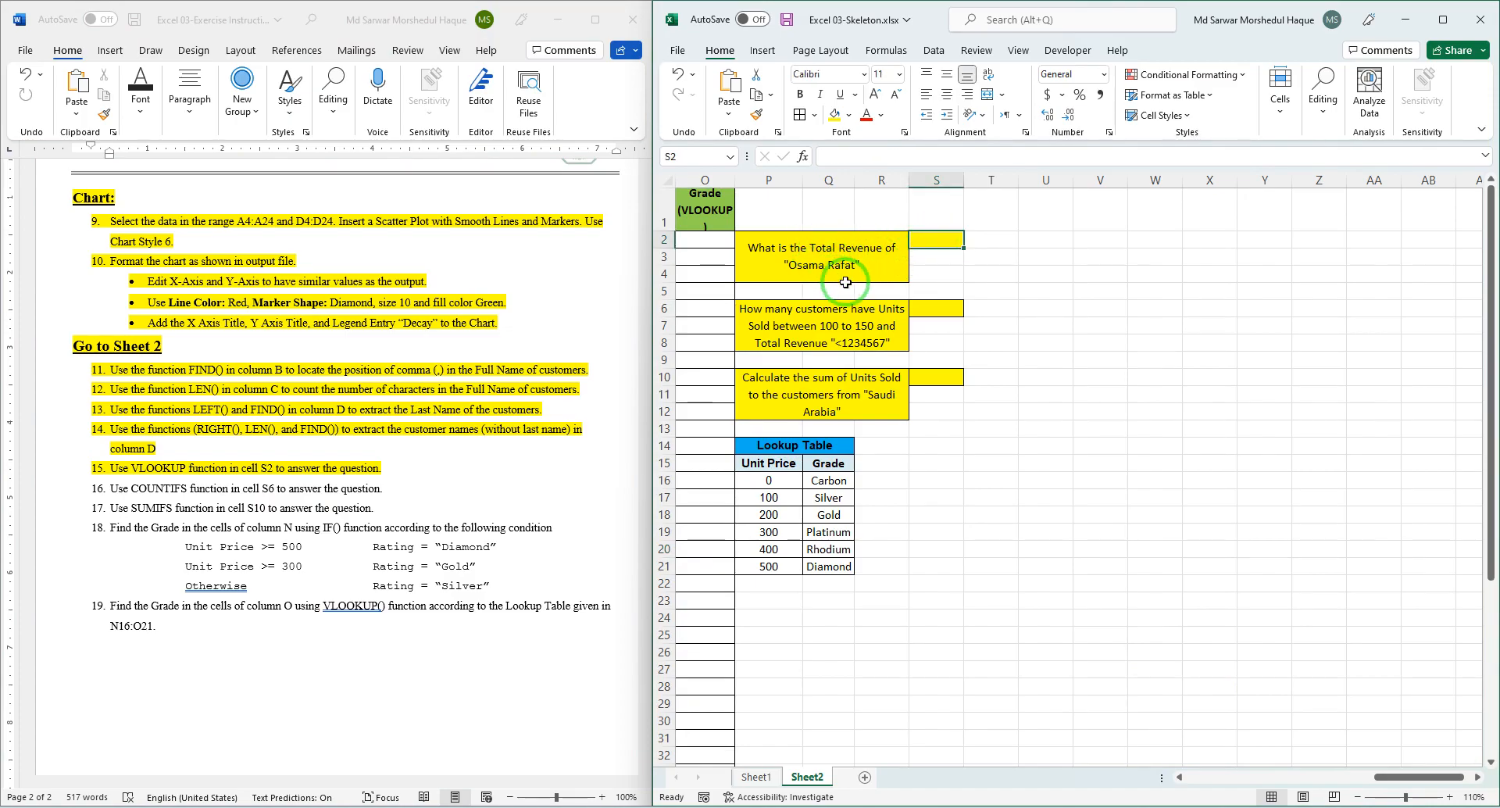
Select columns E through M to review the lookup range from Customer Name to Total Revenue.
drag(1429, 777, 1314, 778)
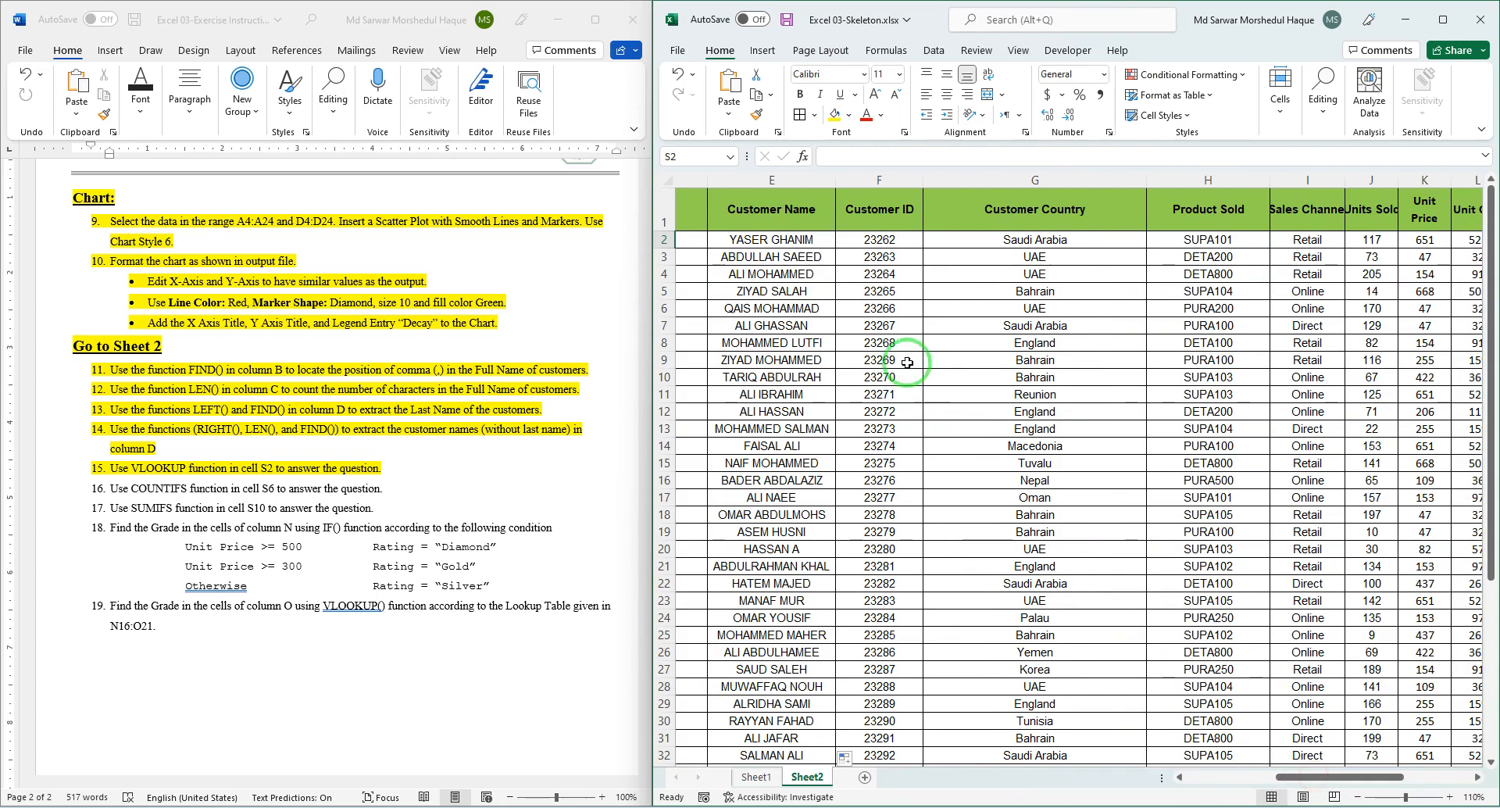
click(815, 180)
drag(813, 180, 1055, 226)
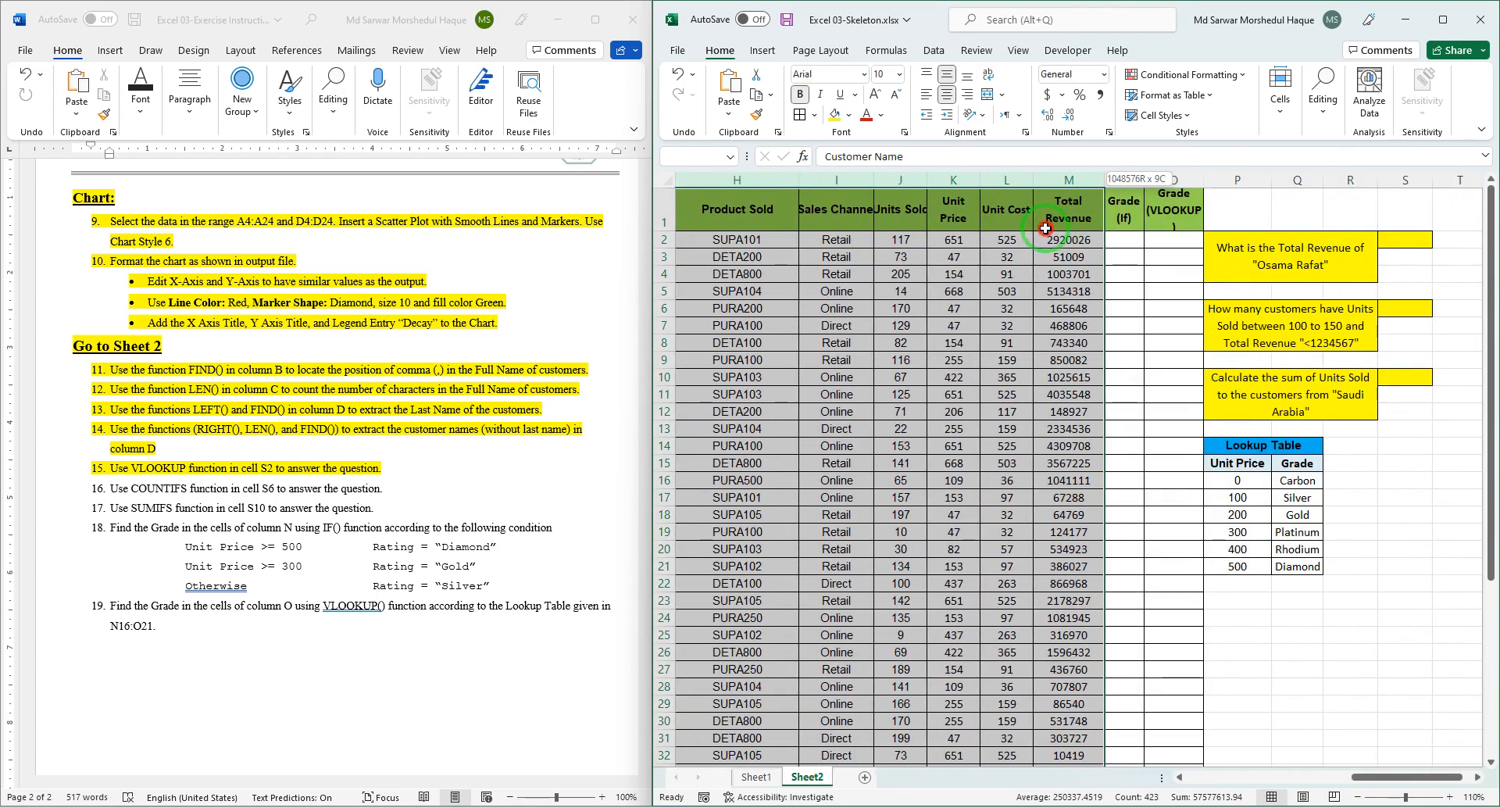
drag(1418, 785, 1495, 780)
click(1476, 779)
Start a VLOOKUP formula in cell S2 with the customer's full name from the Total Revenue question as the quoted lookup value.
click(1291, 239)
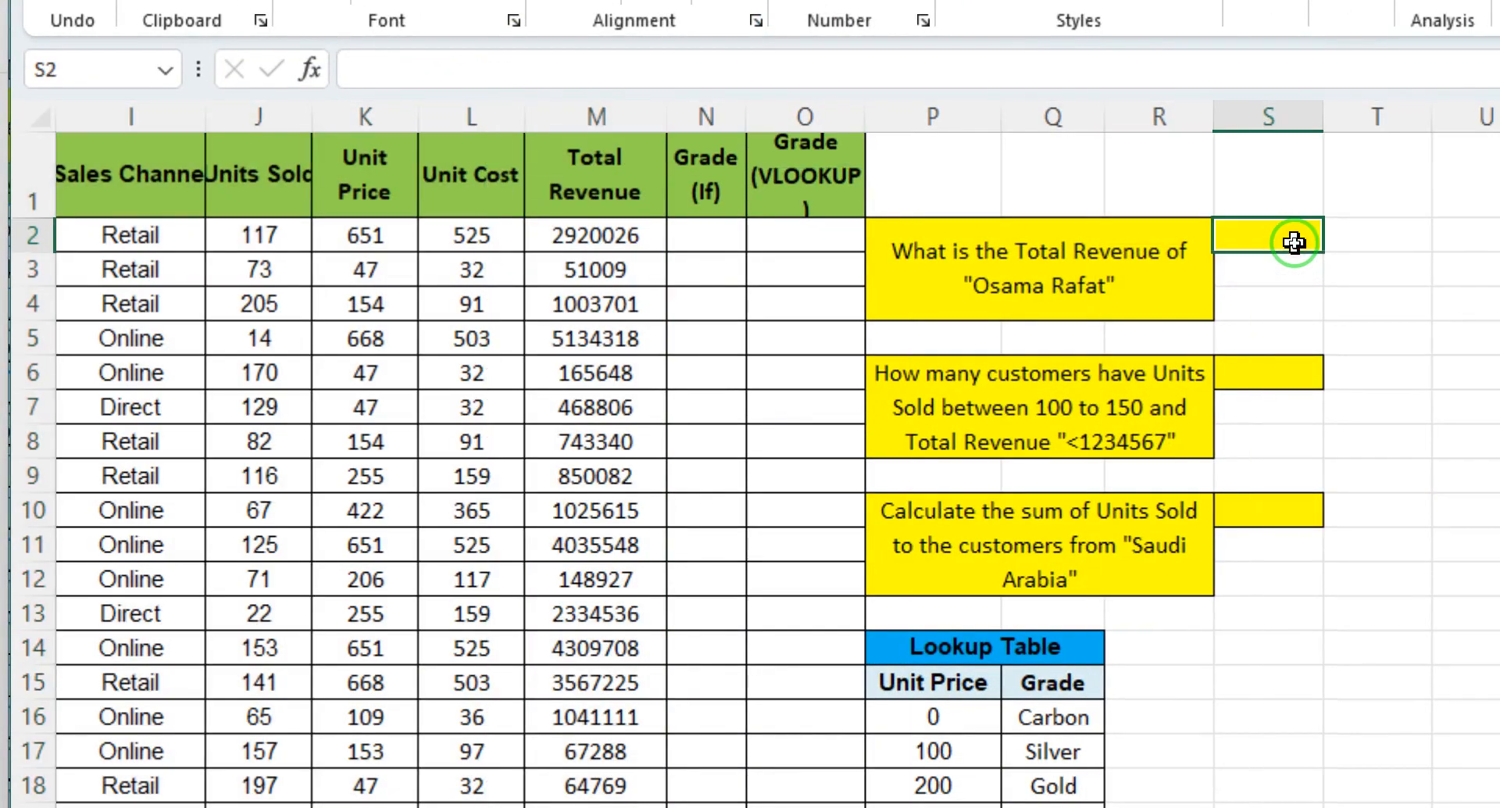
text(=vl)
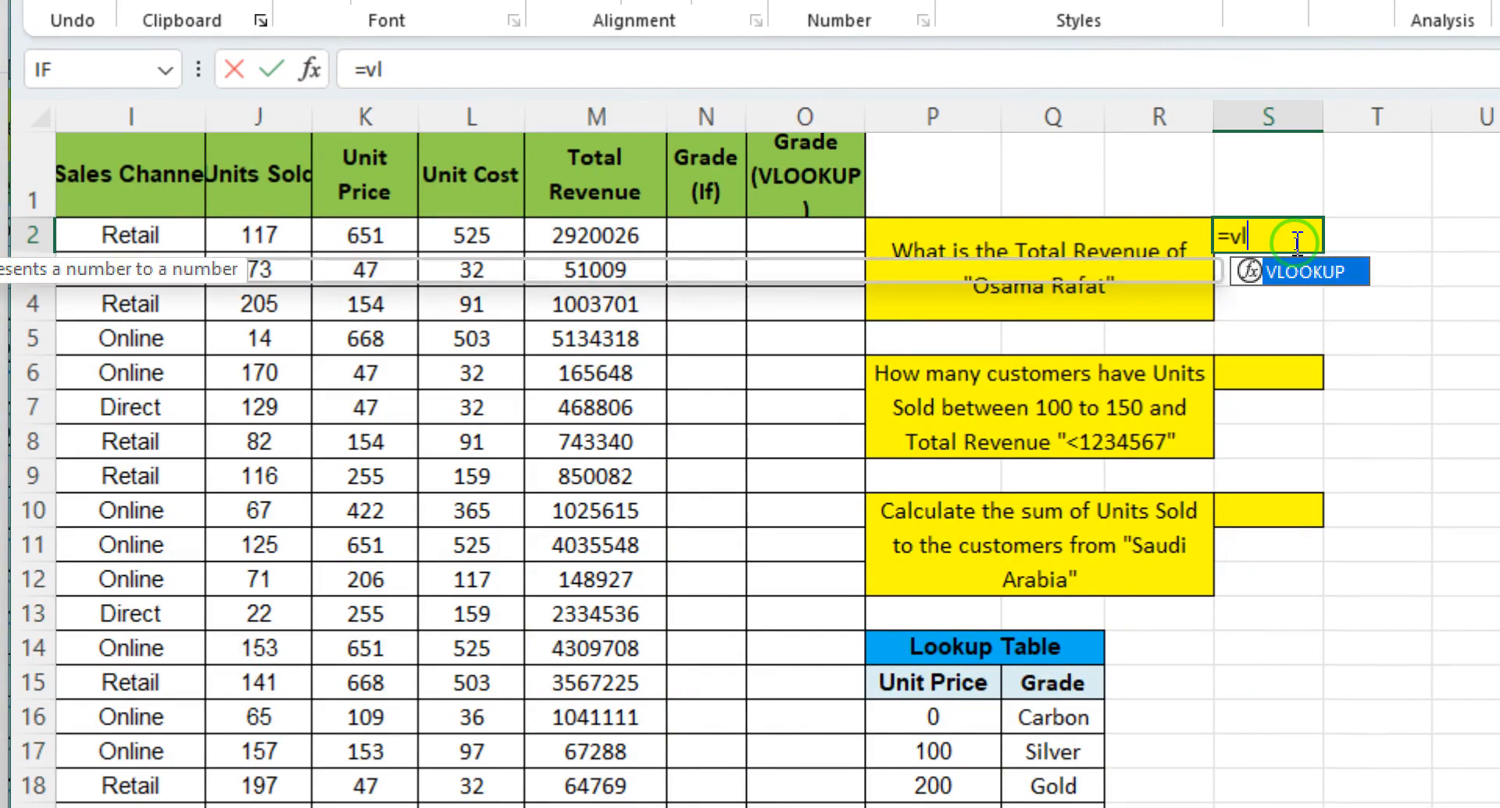
key(Tab)
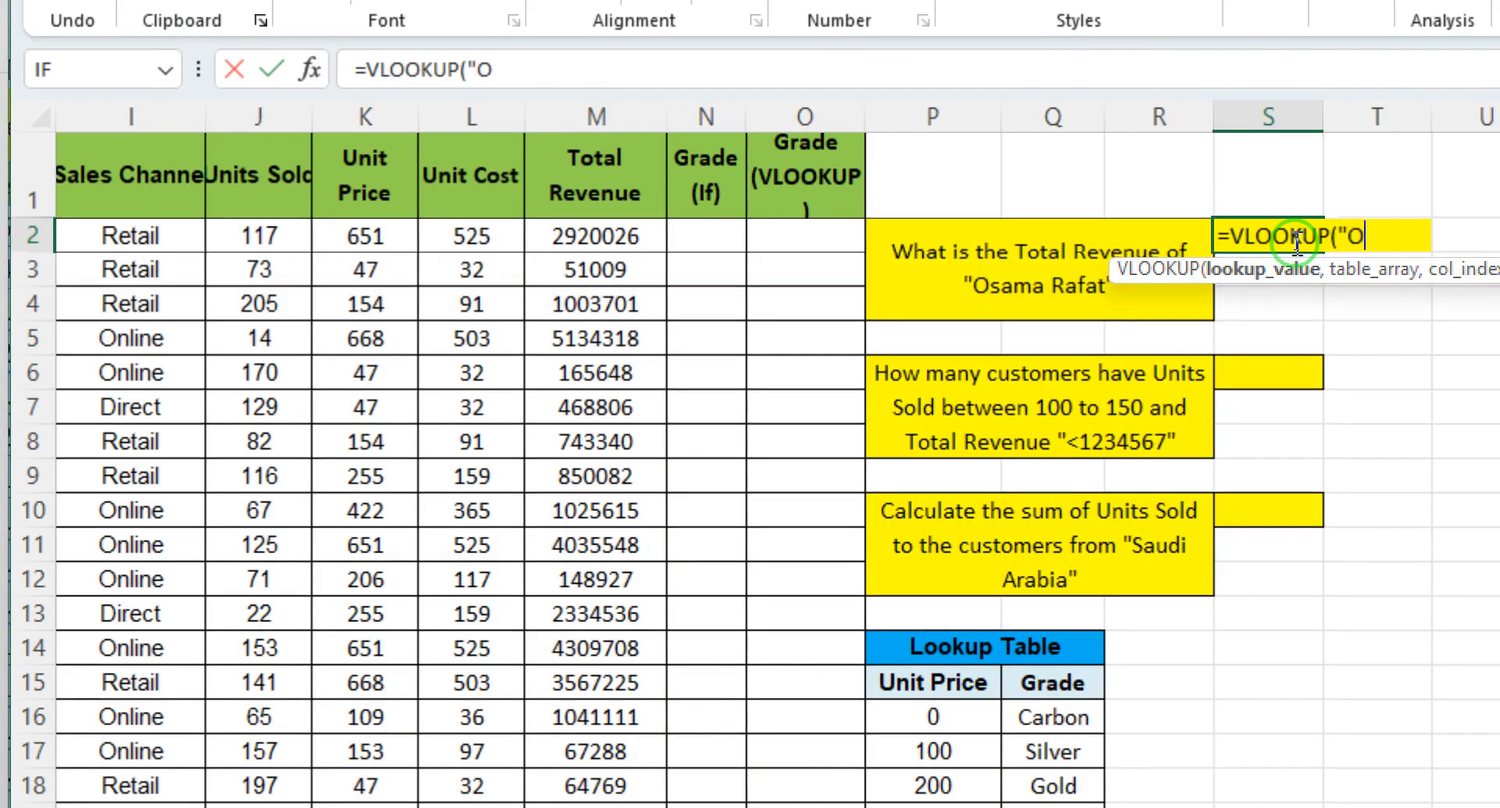
text("Osama )
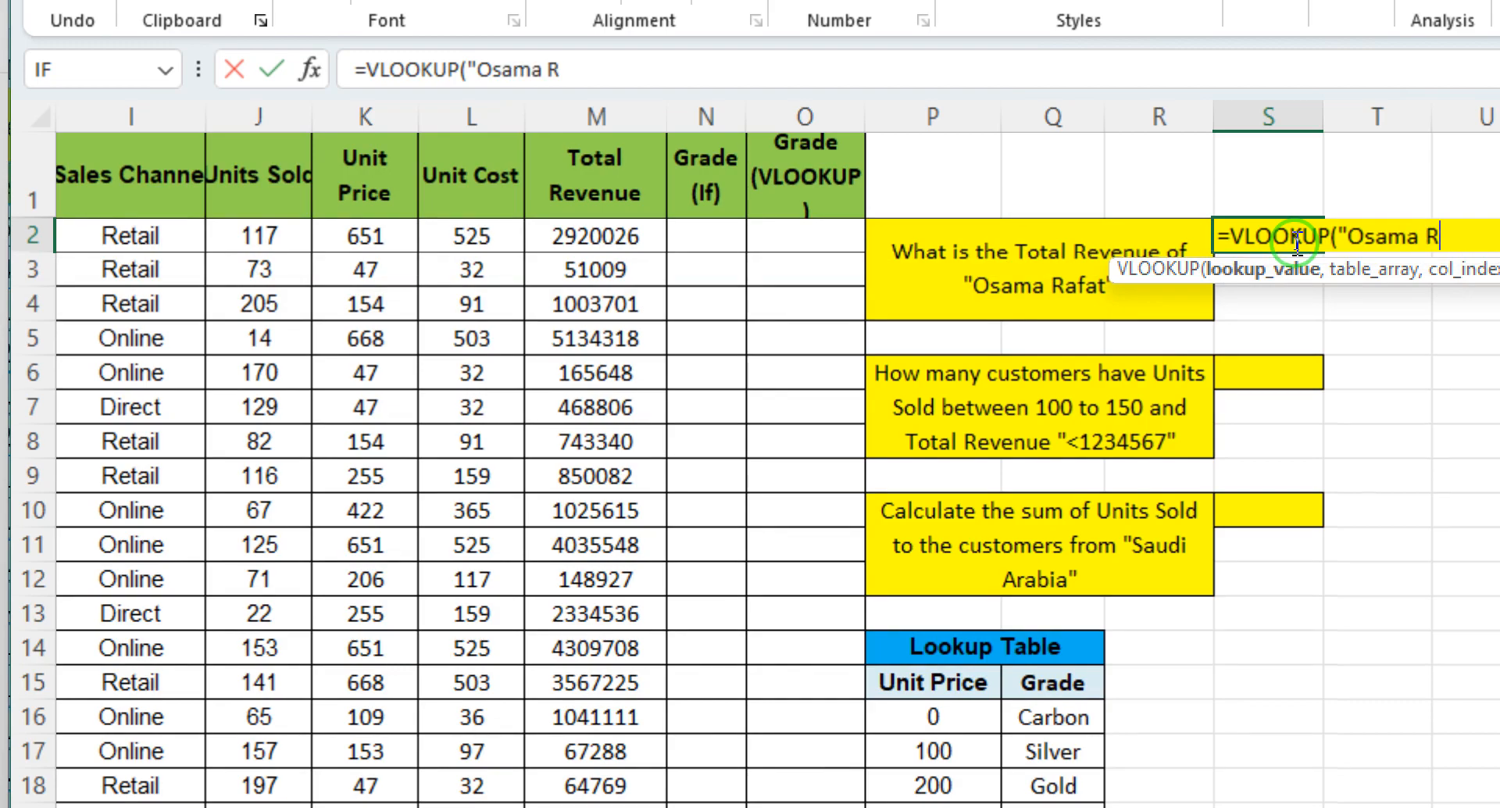
text(Rafat",)
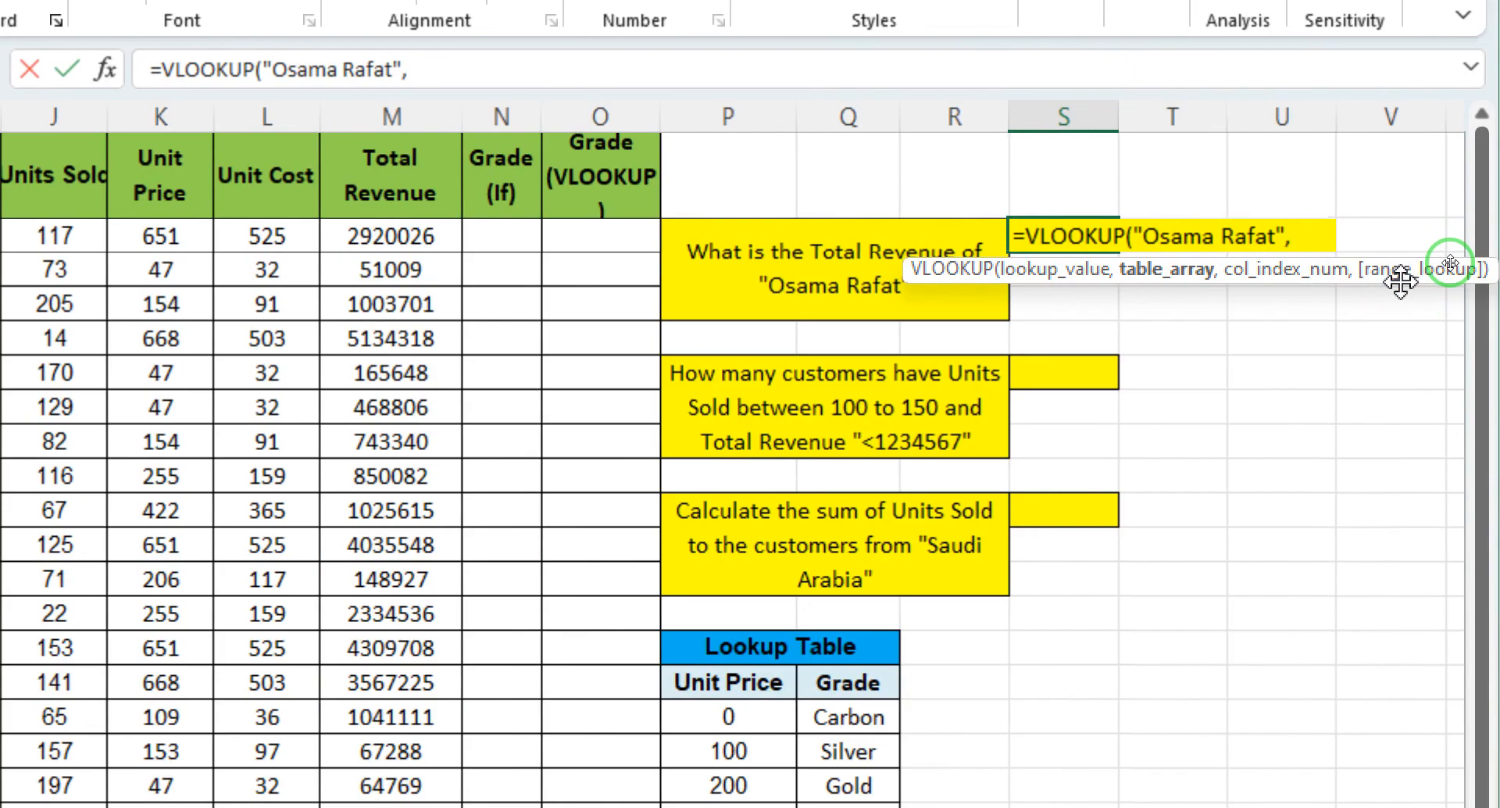
Set columns E:M as the table array of the VLOOKUP formula in cell S2.
drag(1400, 277, 1339, 385)
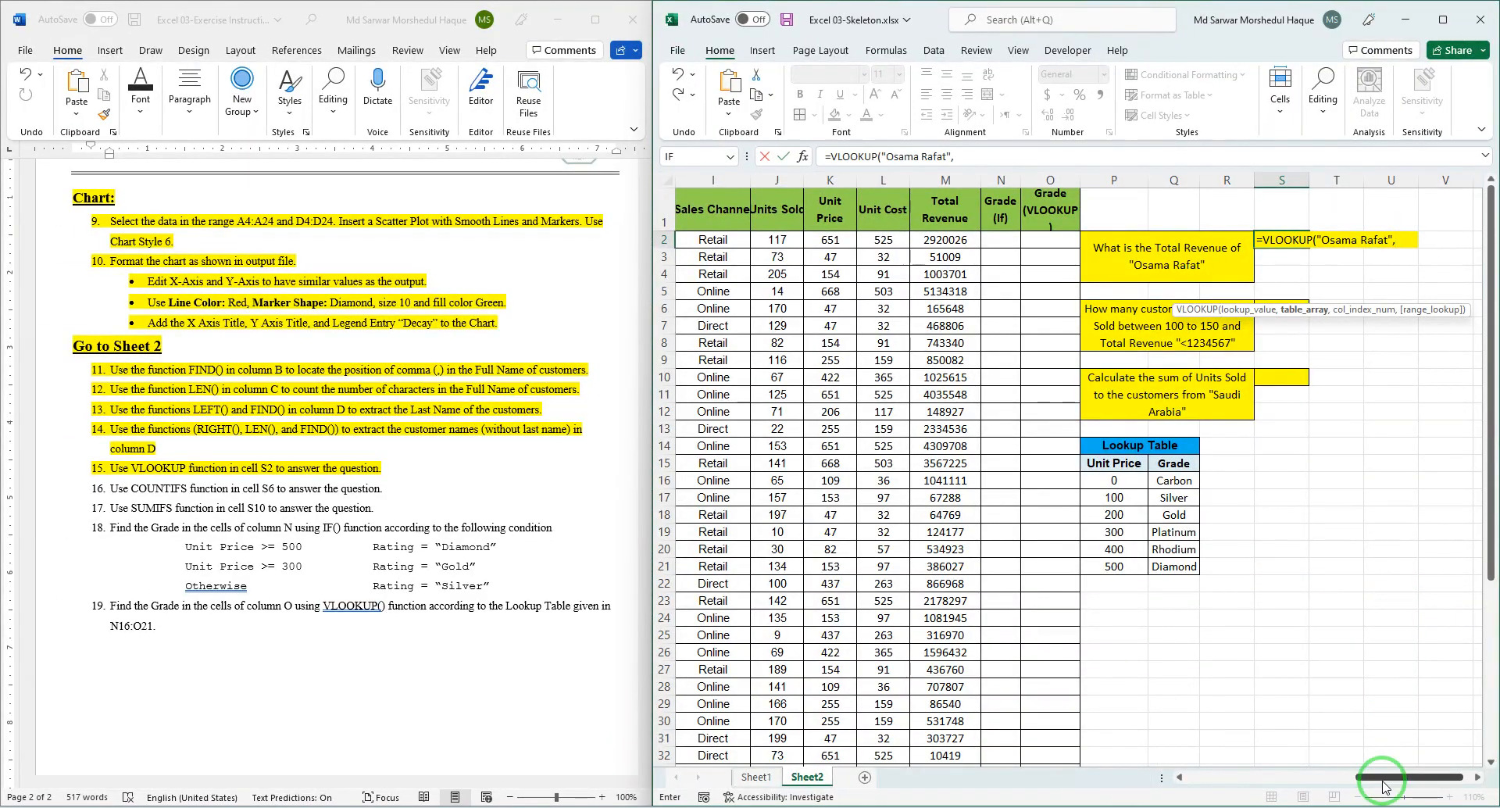
drag(1383, 783, 1255, 788)
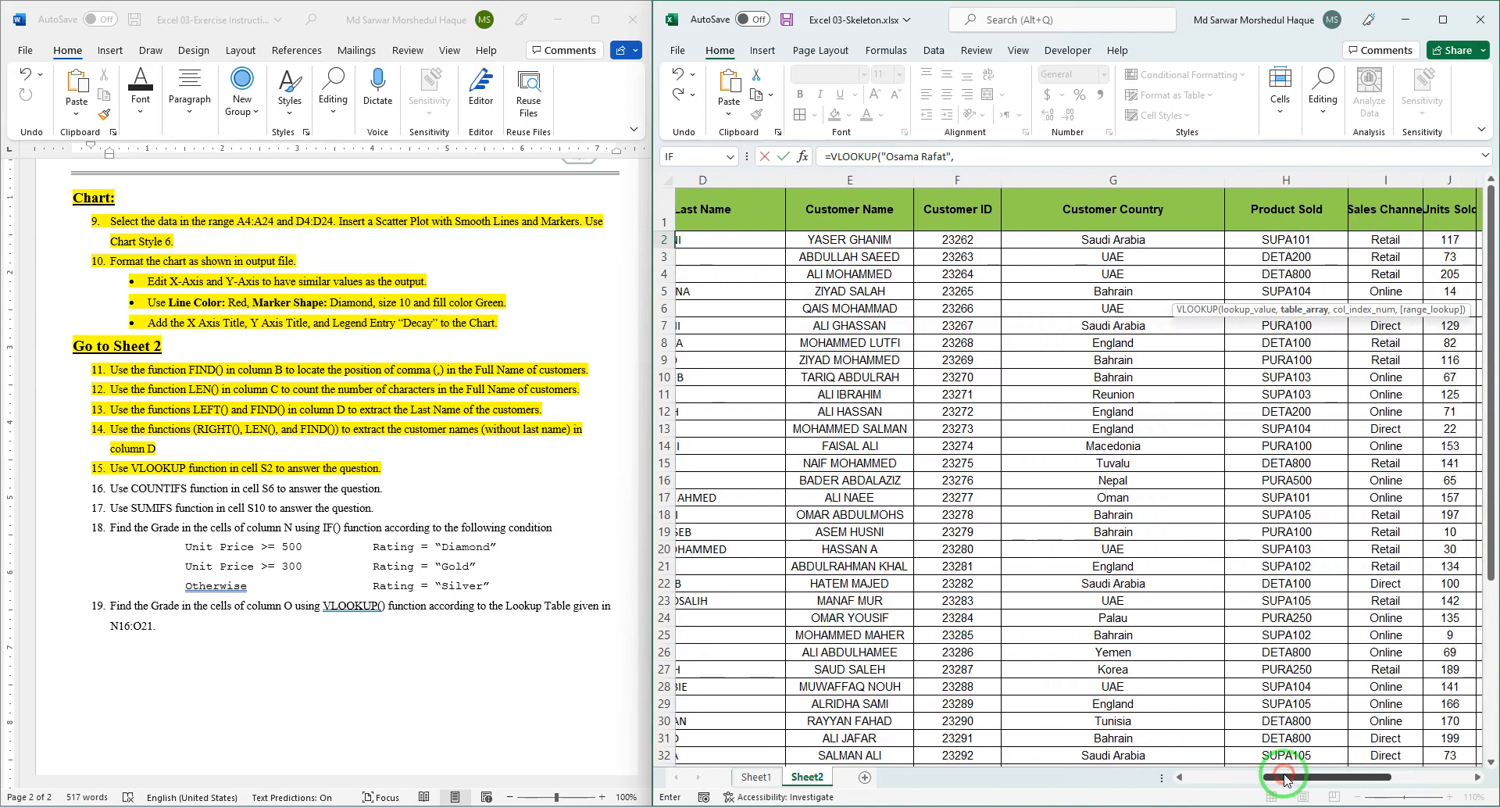
drag(880, 172, 1038, 201)
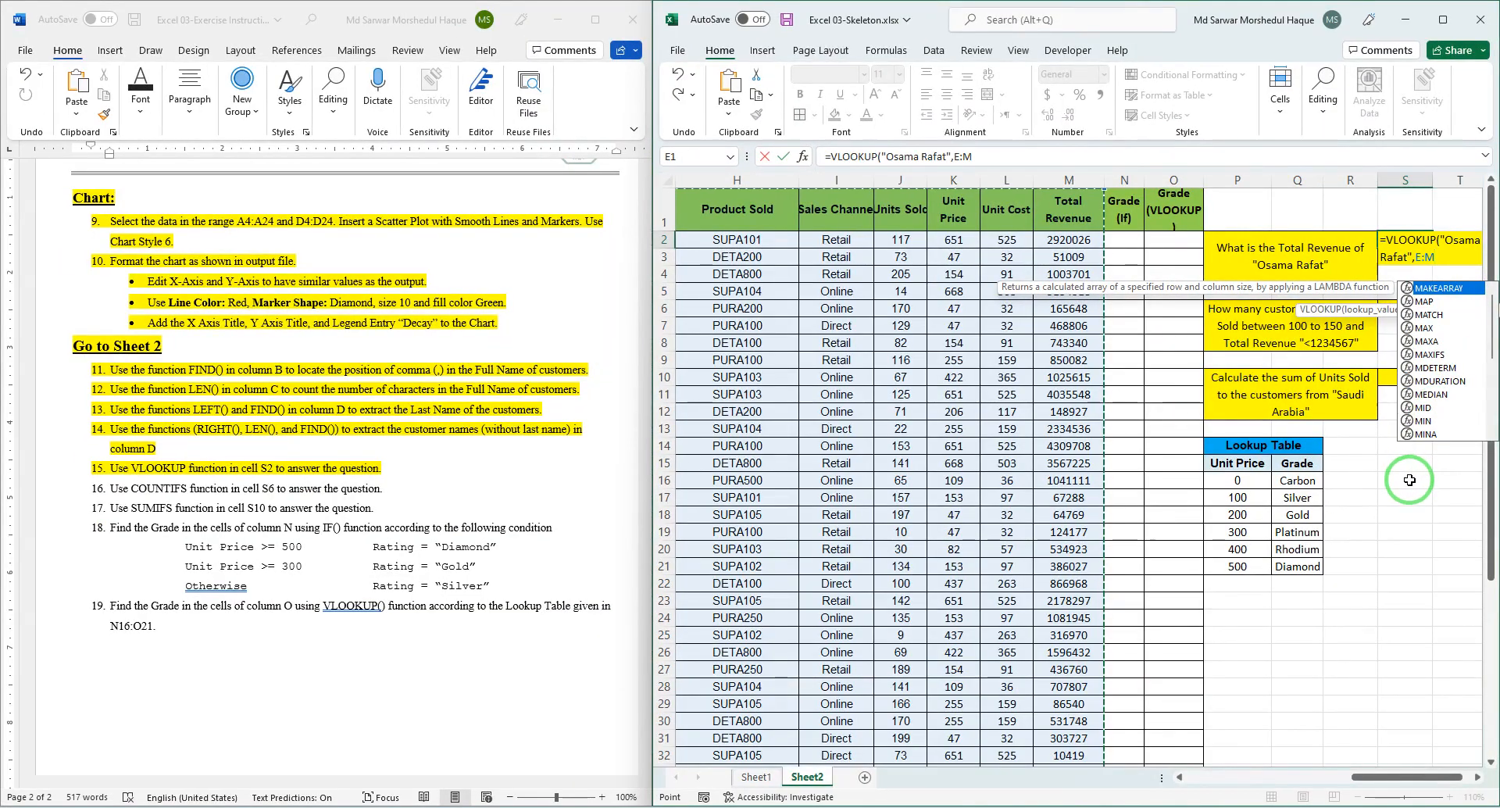
drag(1489, 538, 1471, 754)
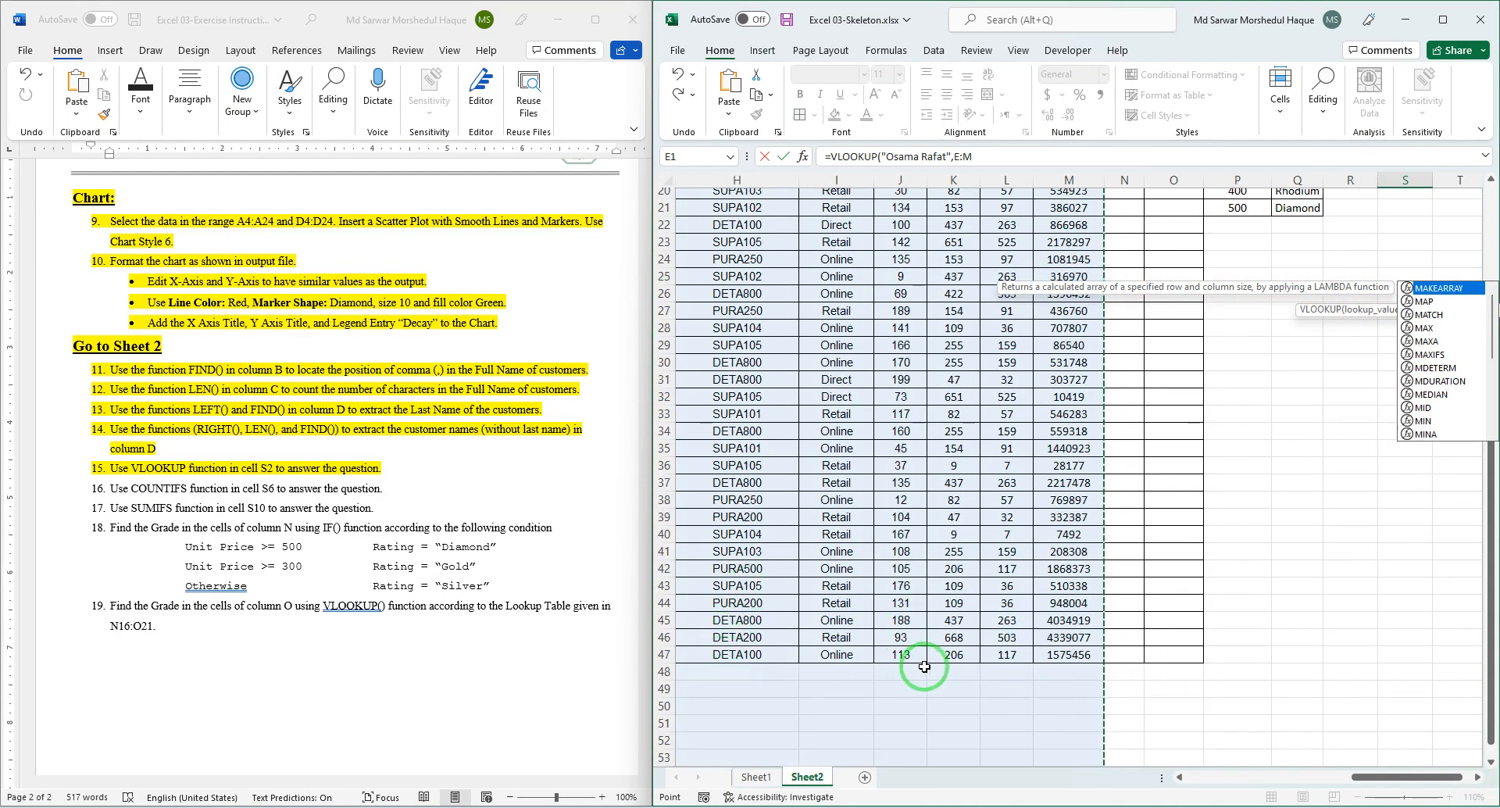
Set the column index of the VLOOKUP formula in cell S2 to 9, the position of Total Revenue within E:M.
drag(1466, 776, 1476, 773)
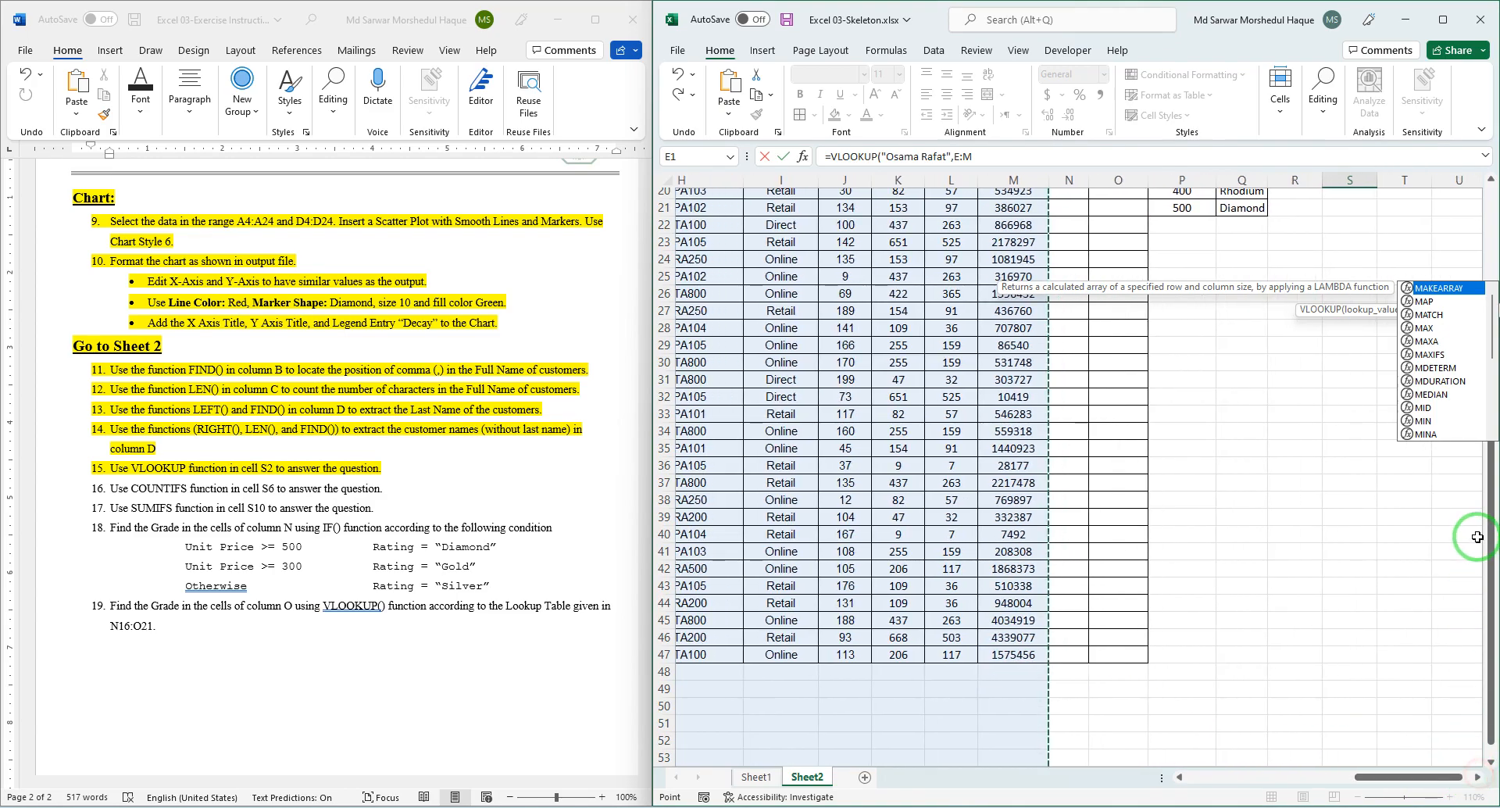
scroll(1476, 546, up, 6)
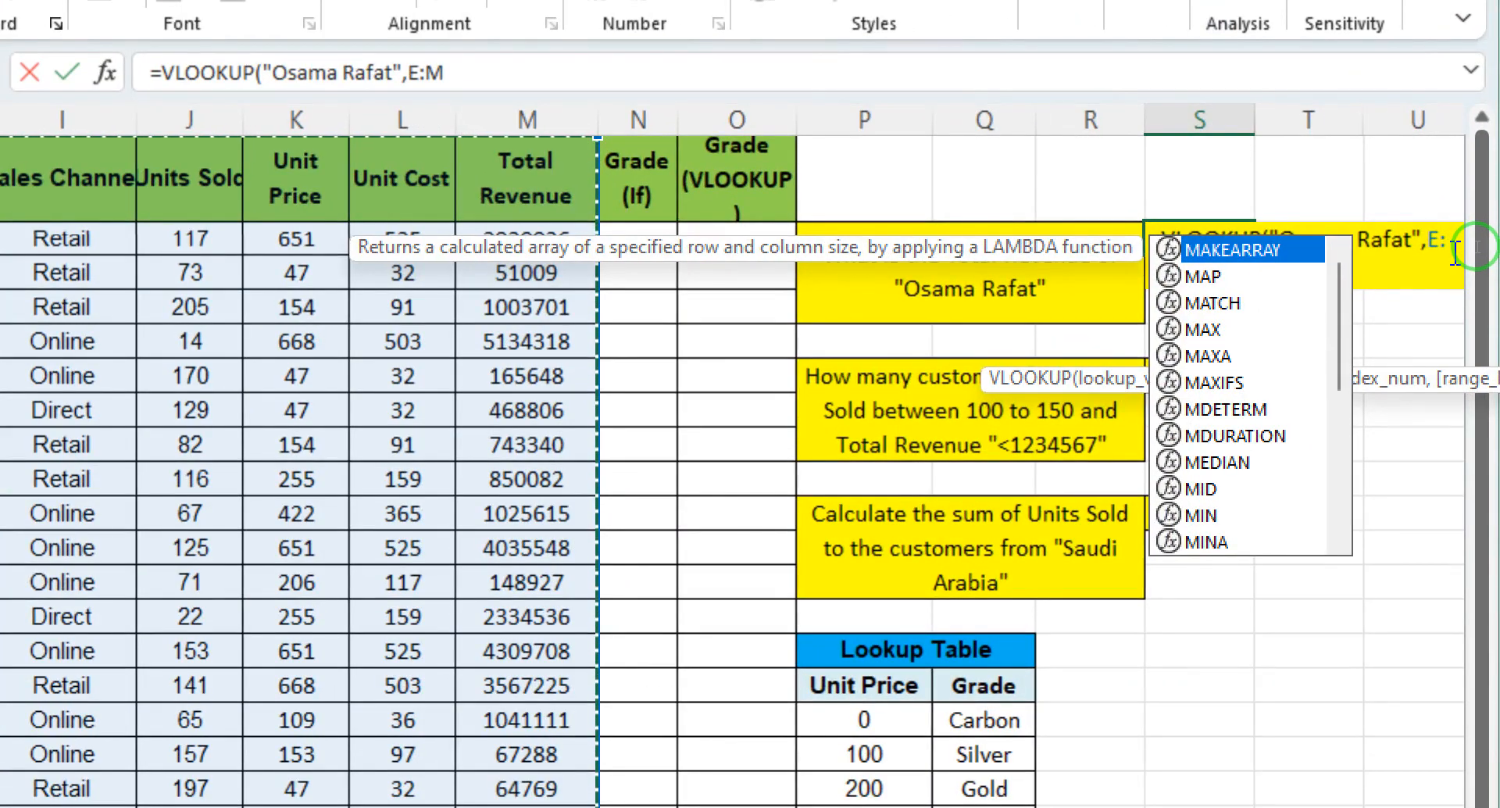
click(1475, 246)
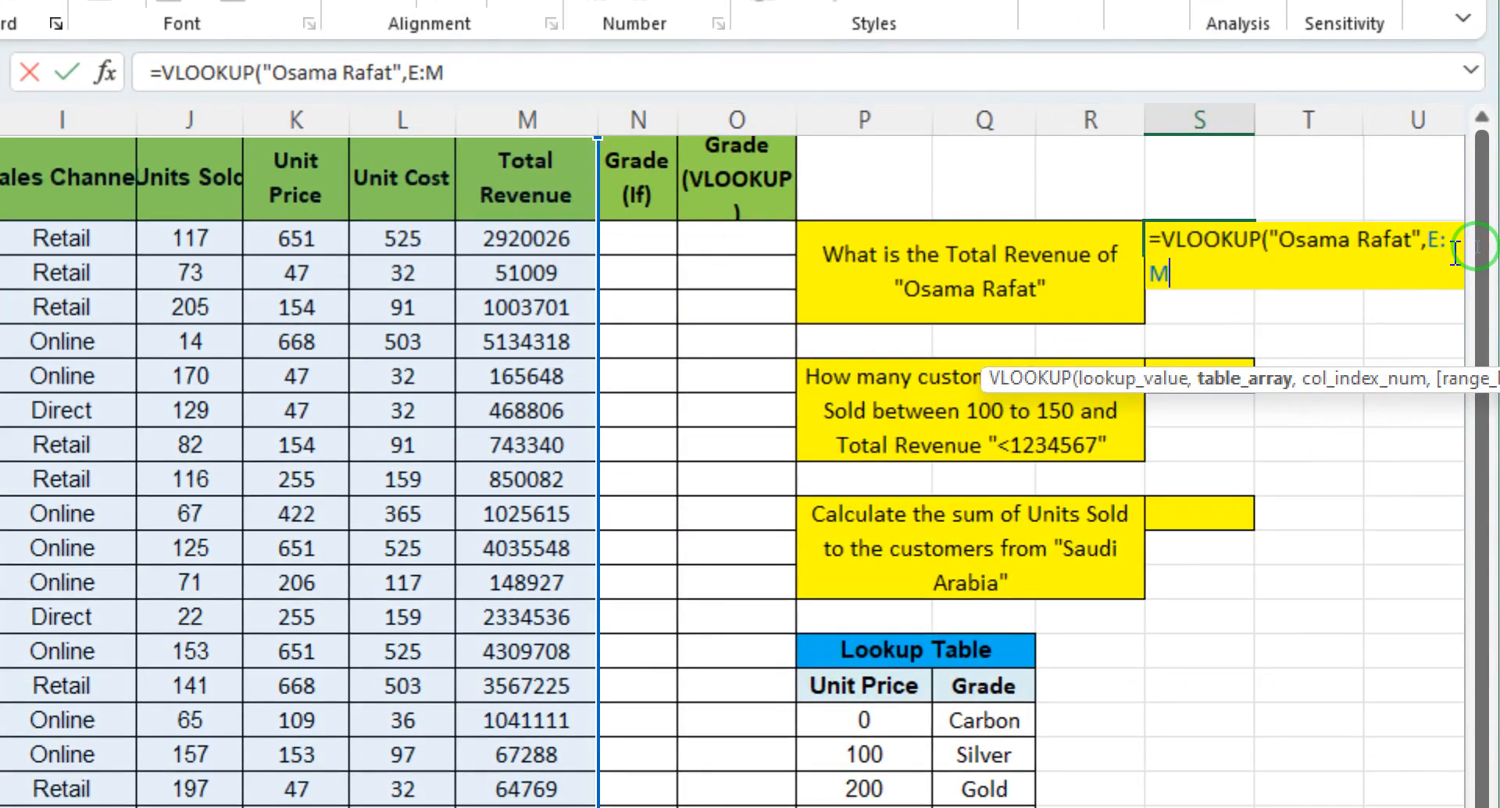
text(,)
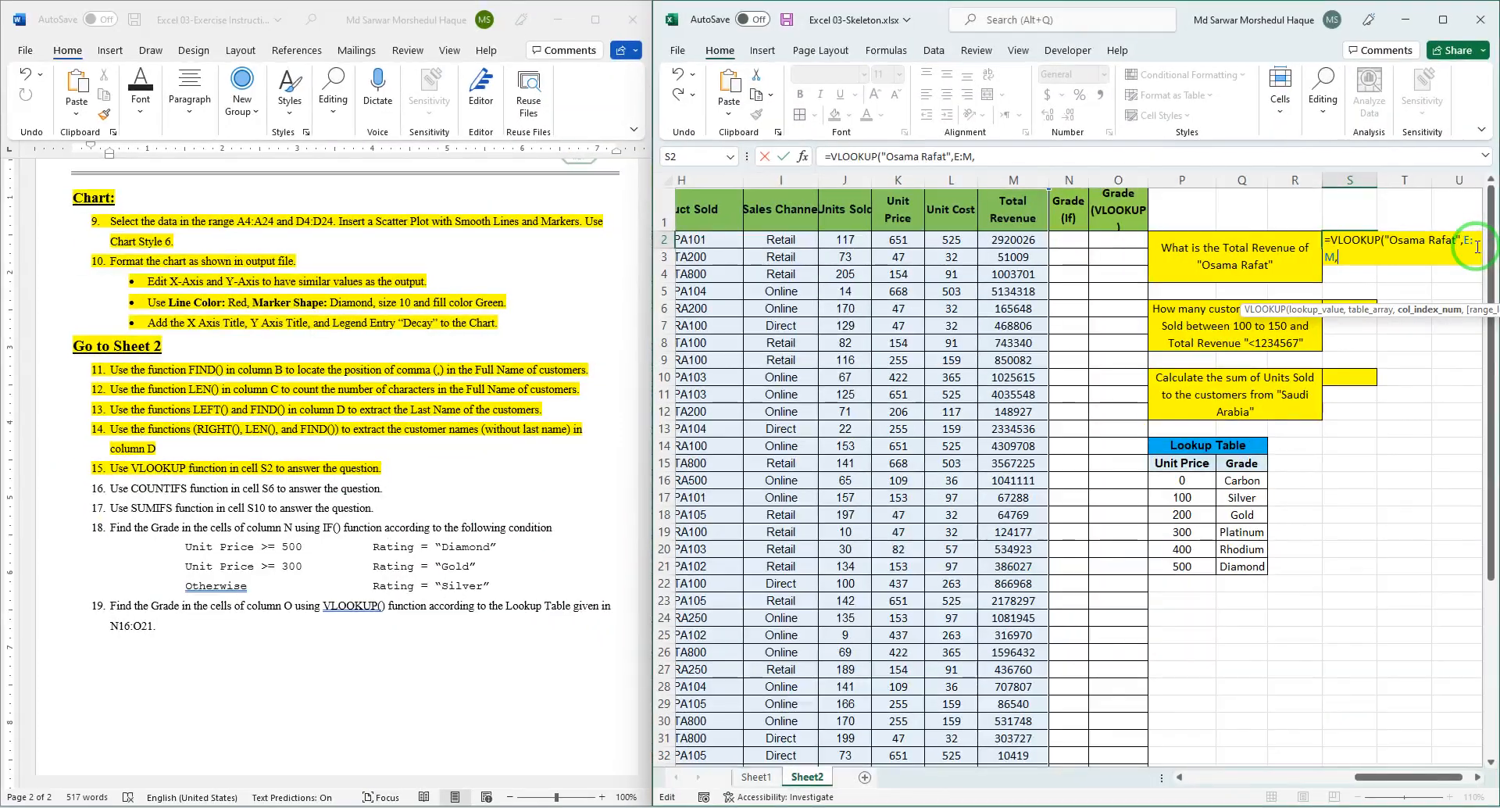
mouse_move(1425, 778)
mouse_down()
mouse_move(1390, 792)
mouse_move(1421, 781)
mouse_move(1403, 781)
mouse_up()
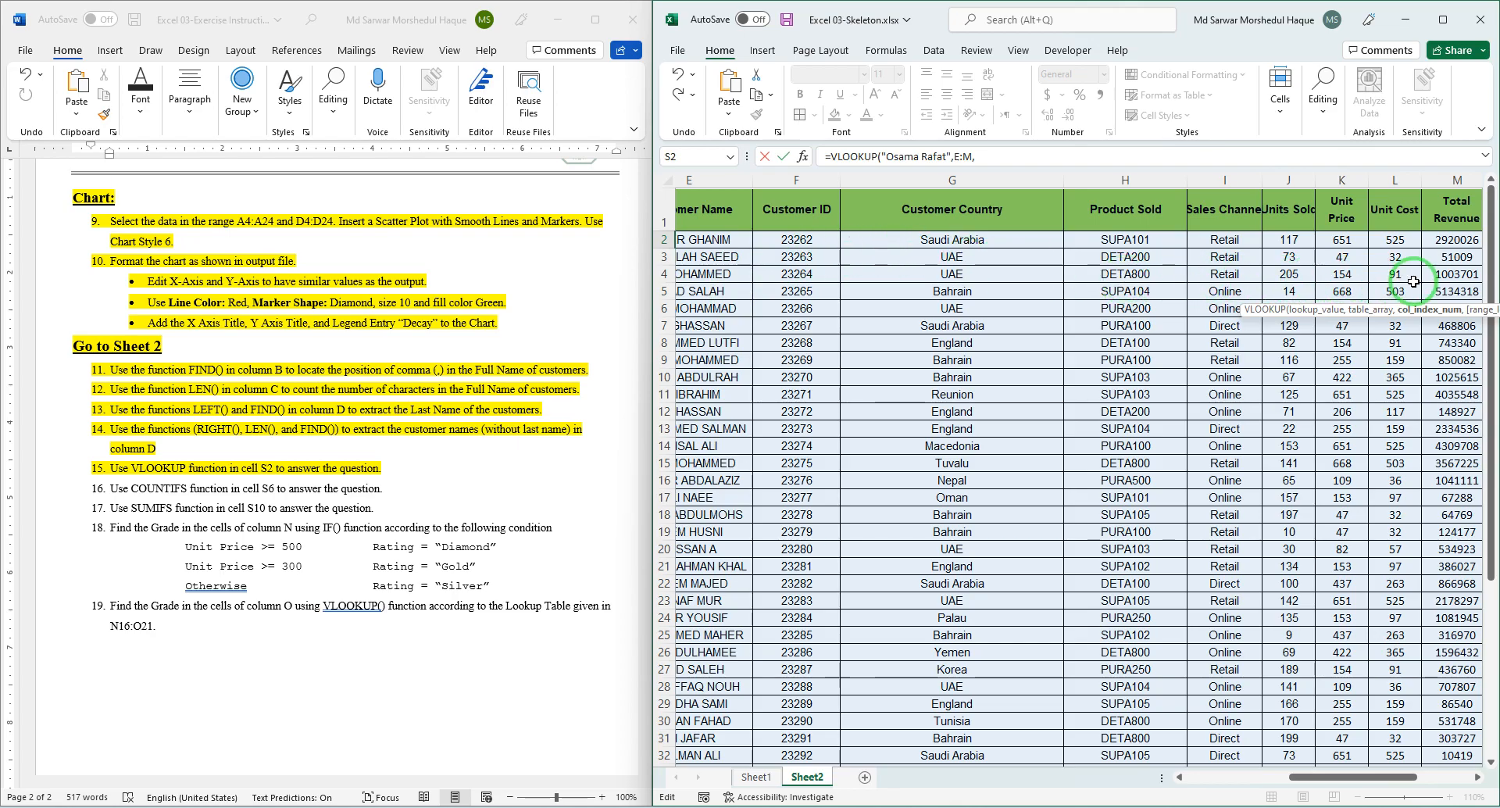
drag(1399, 776, 1467, 777)
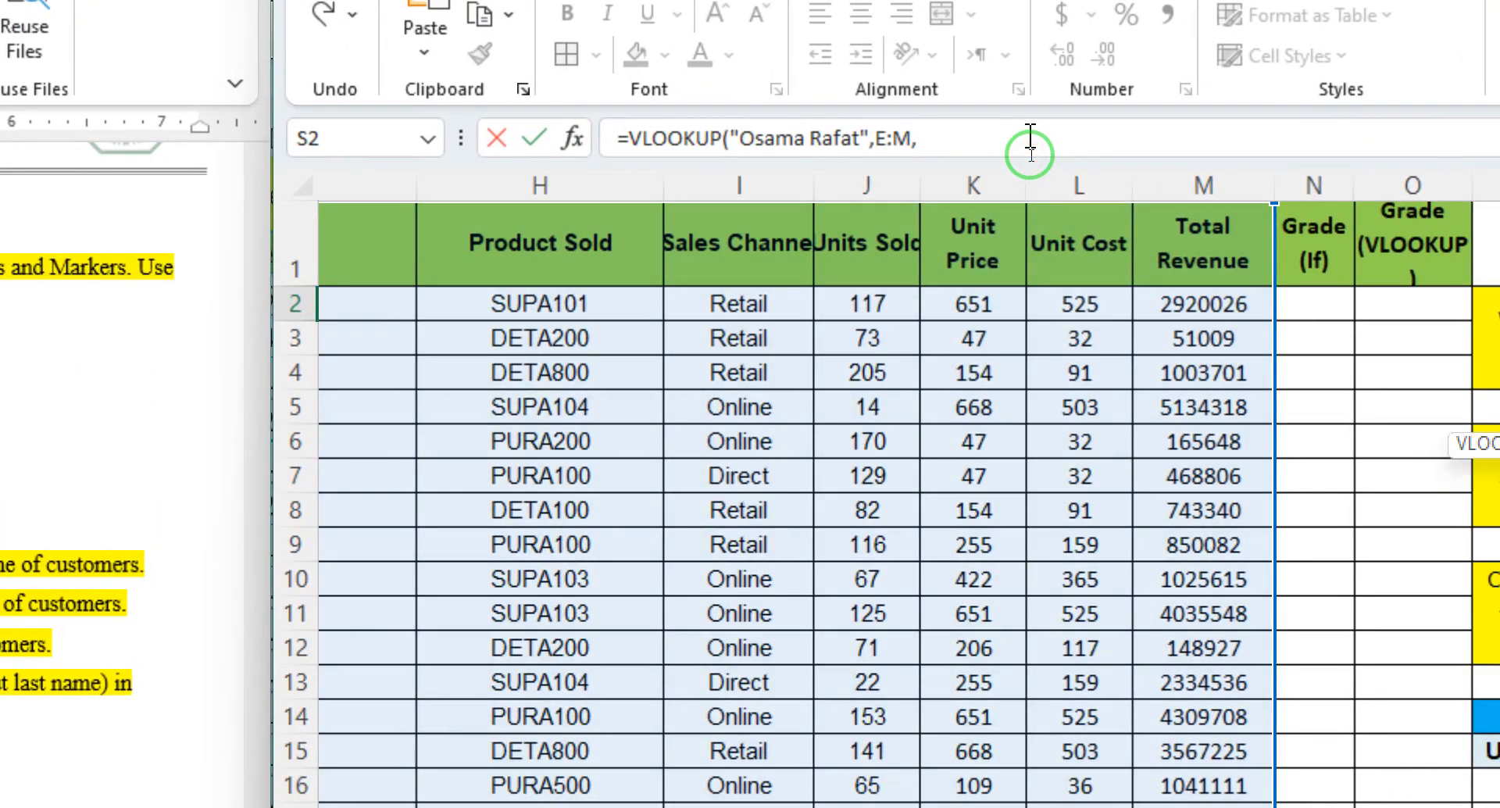
text(,)
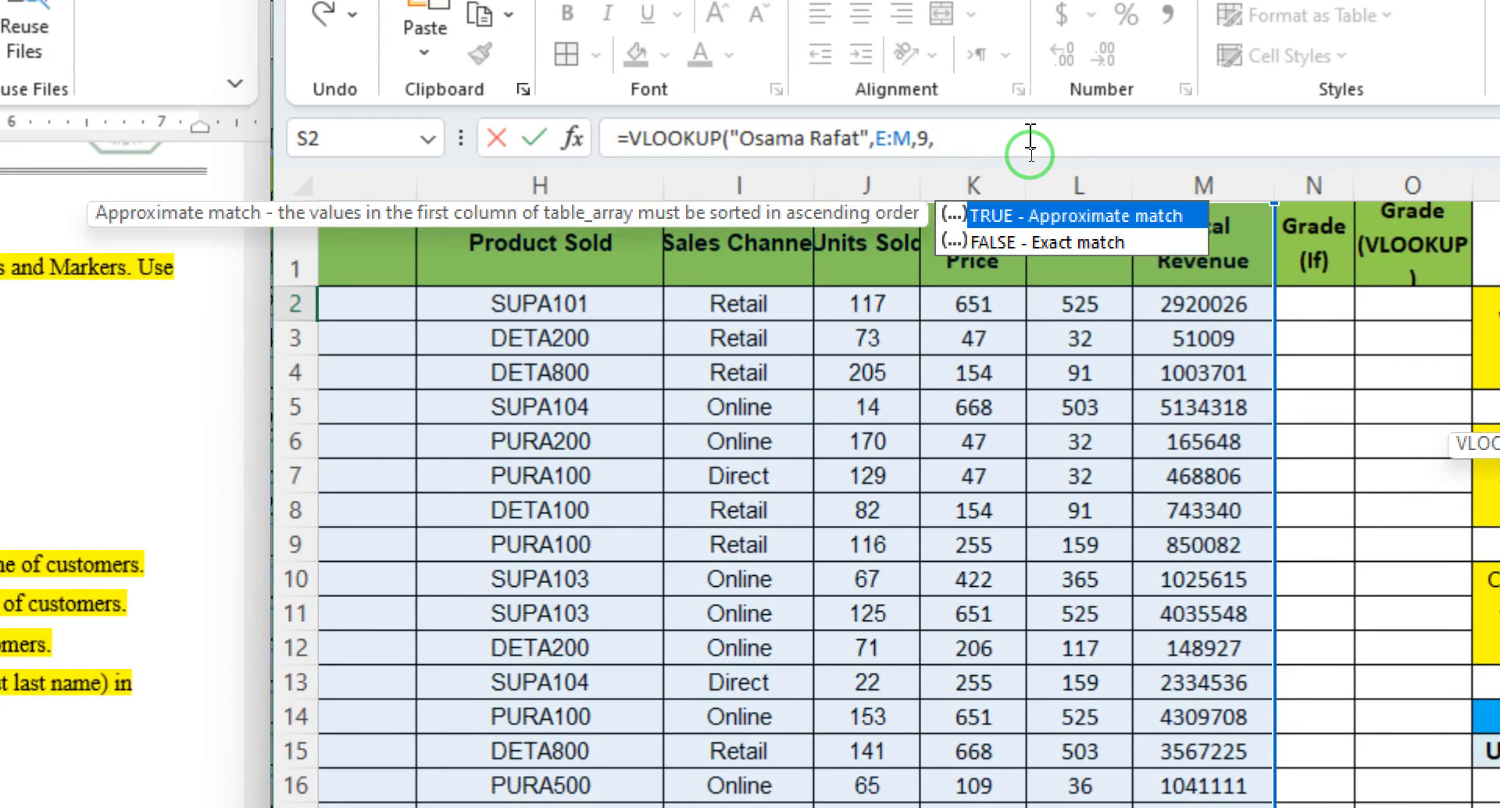
Finish the VLOOKUP formula in S2 with FALSE for an exact match, then reselect cell S2 to check it.
key(Down)
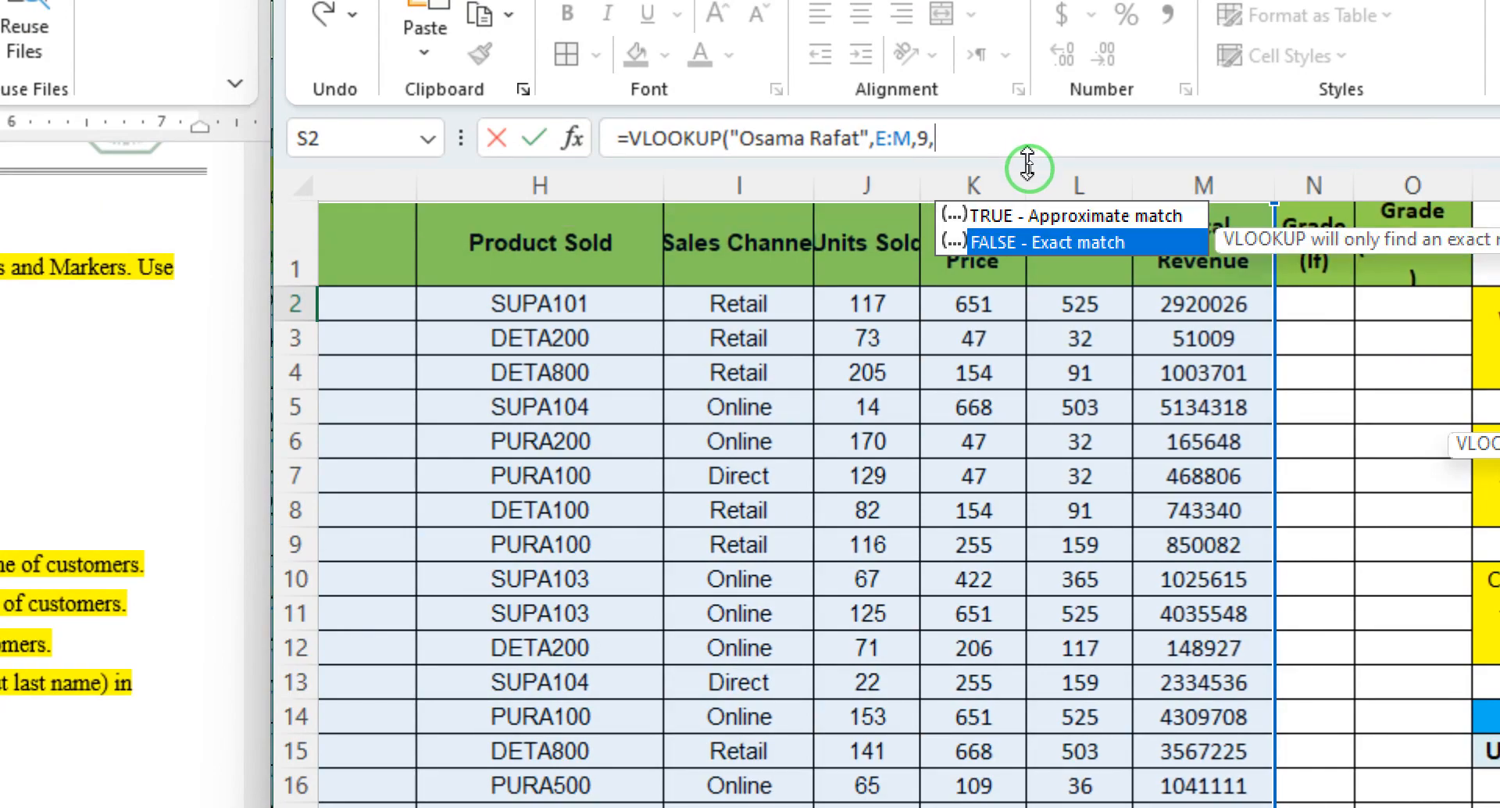
key(Tab)
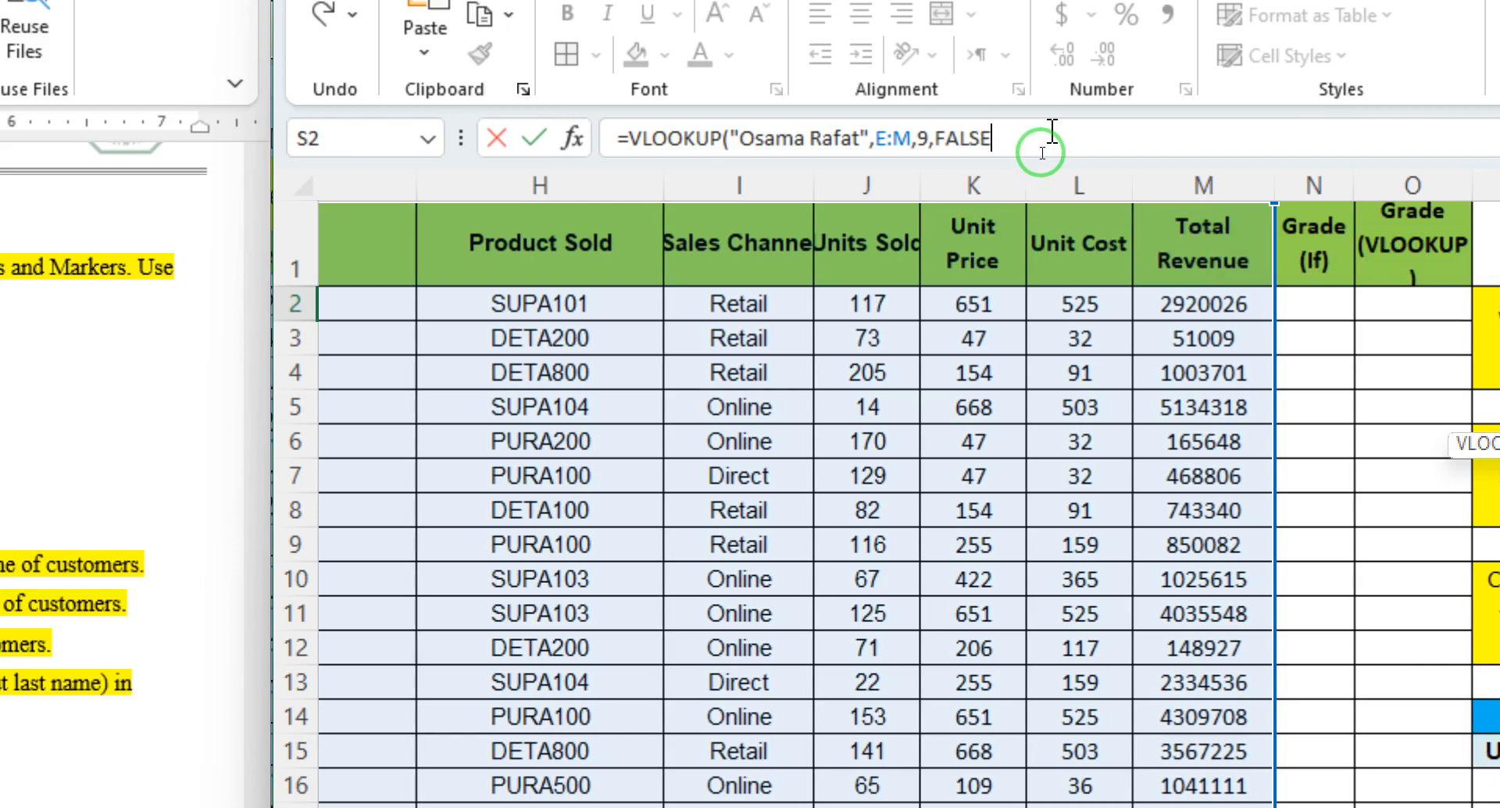
text())
key(Return)
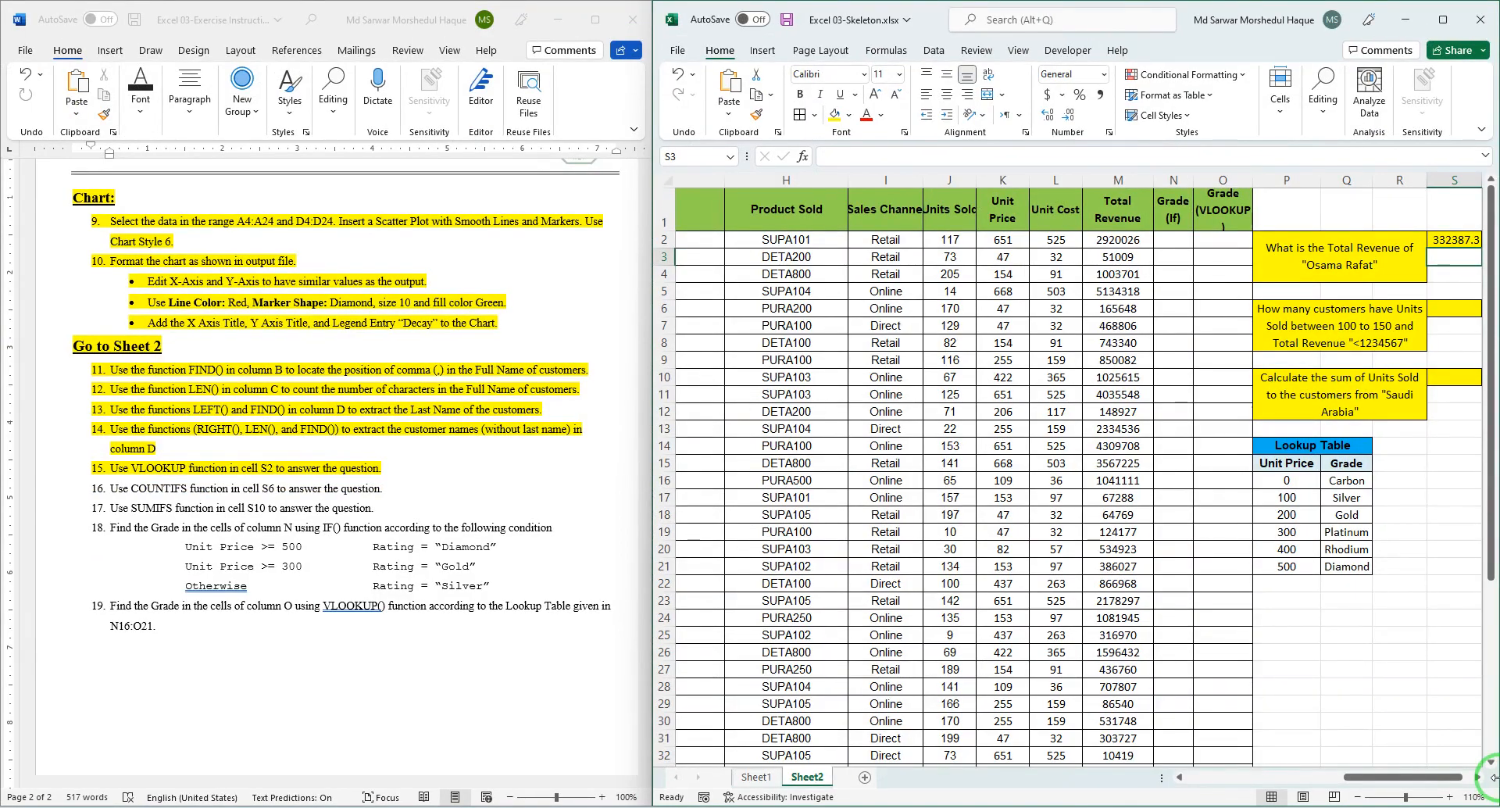
click(1476, 777)
click(1476, 778)
click(1222, 239)
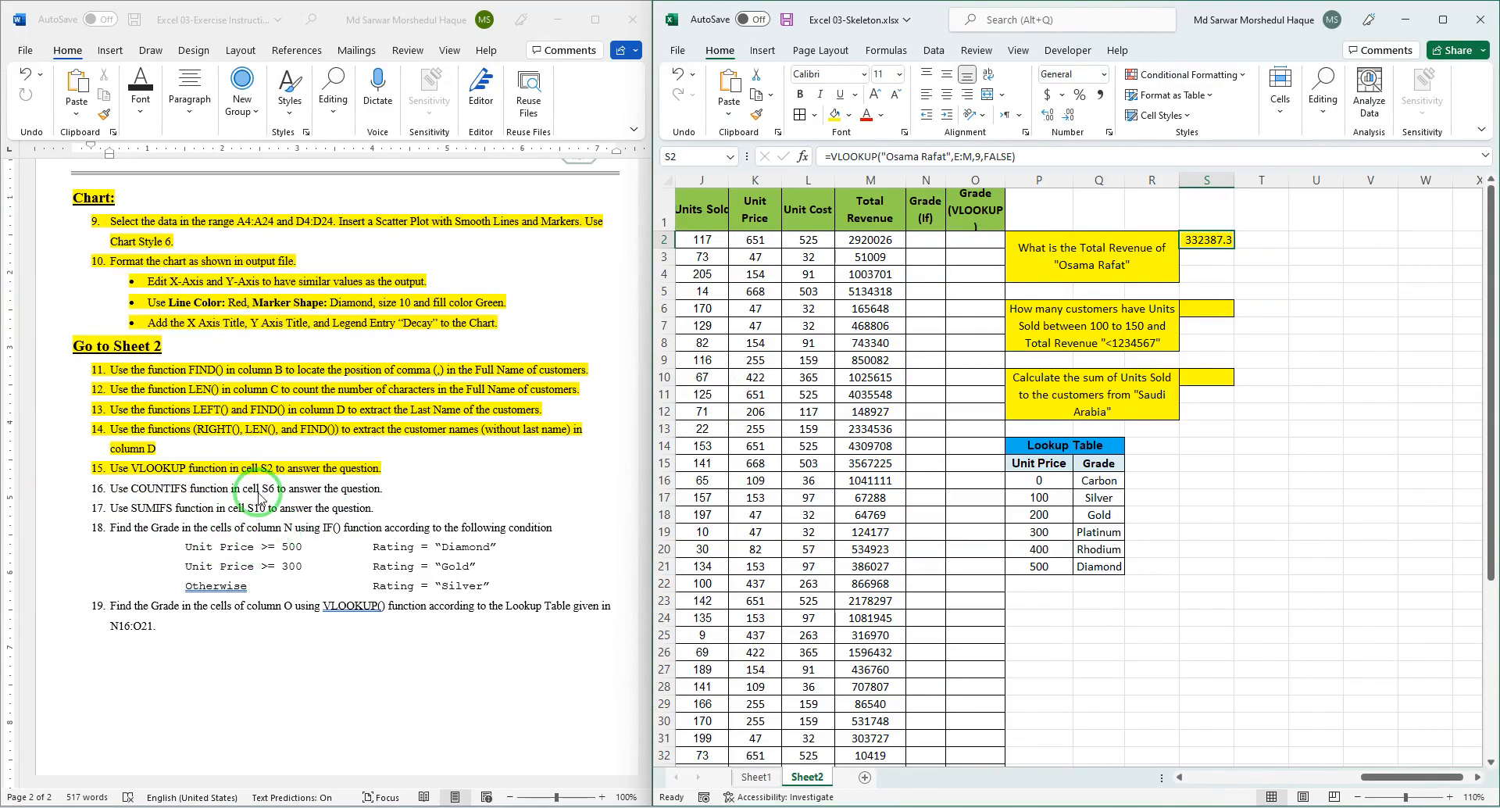
Highlight item 16 in the Word instructions in yellow and select cell S6 on Sheet2 in Excel.
click(258, 492)
drag(391, 488, 14, 495)
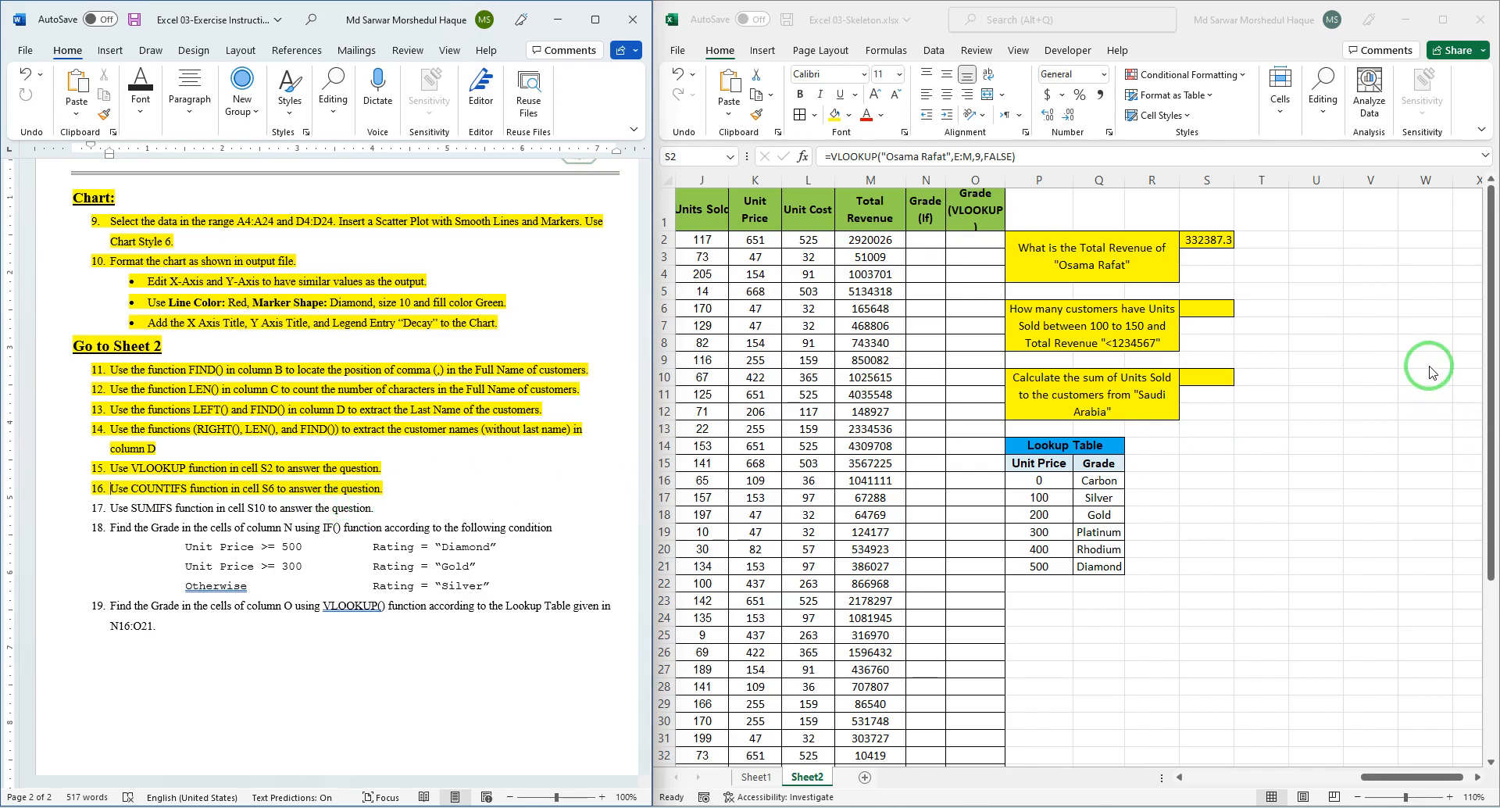
click(1213, 309)
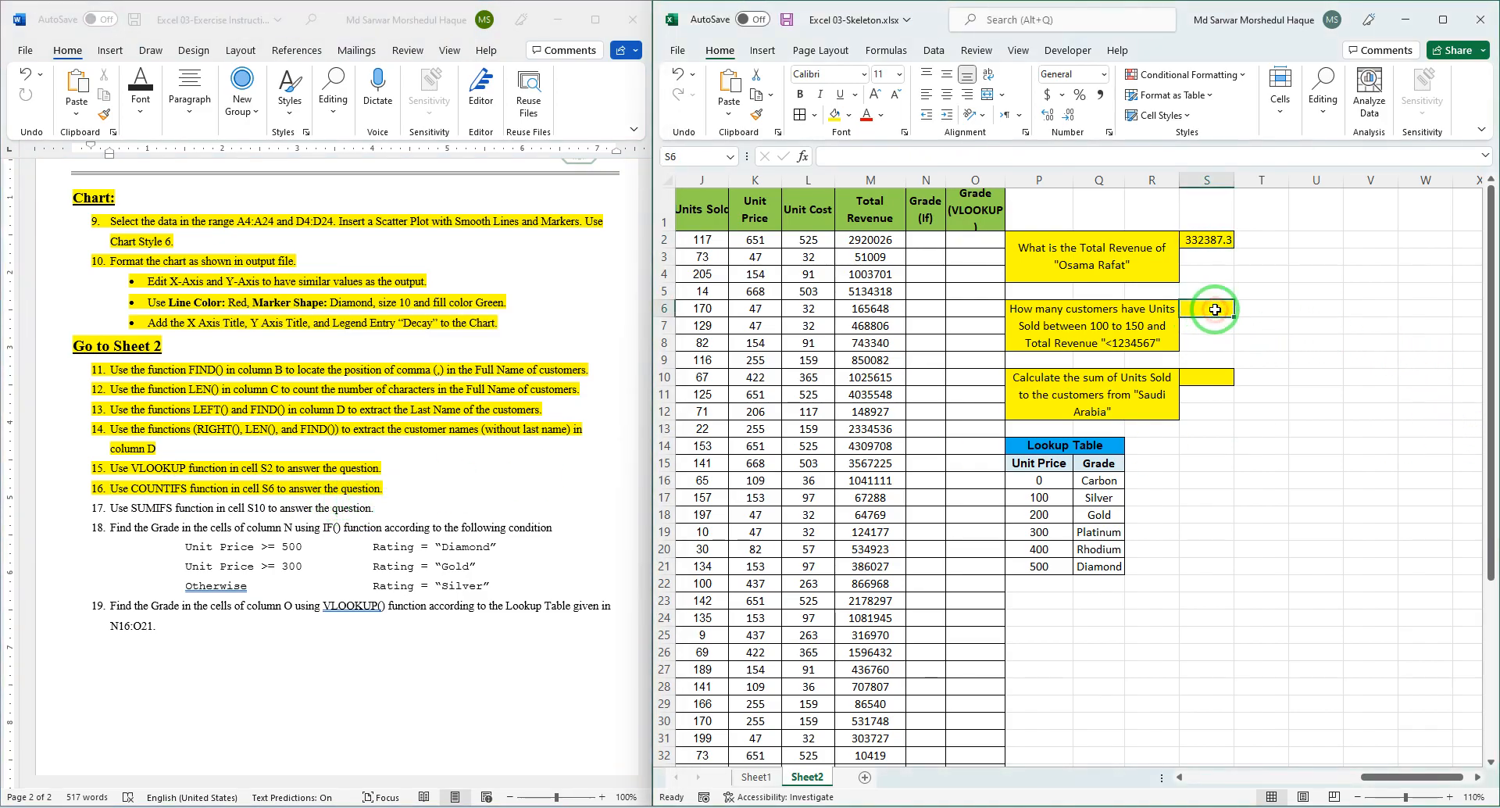
Start a COUNTIFS formula in cell S6 with the Units Sold column J:J as first criteria range and ">100" as its criterion.
text(=)
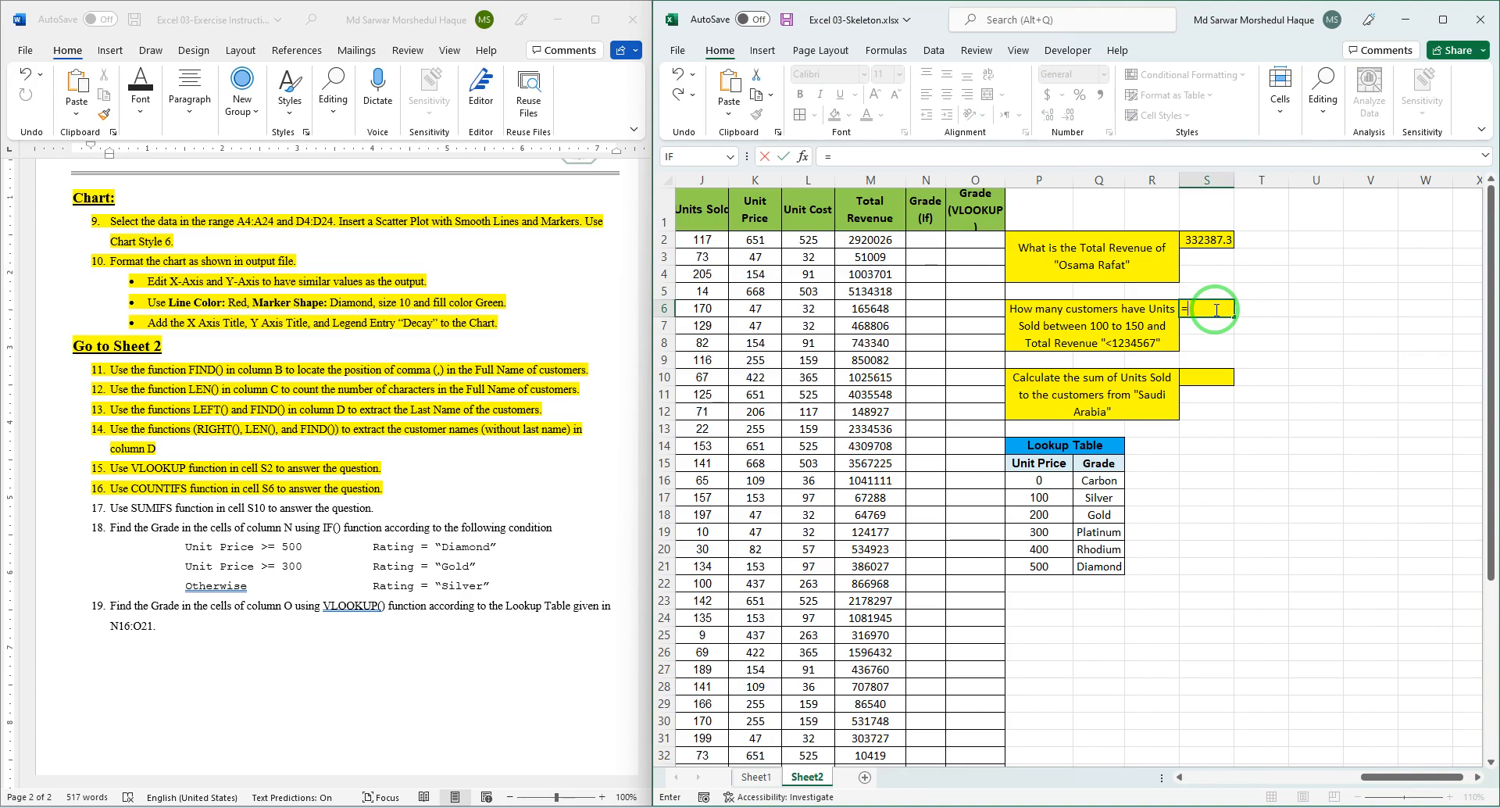
text(coun)
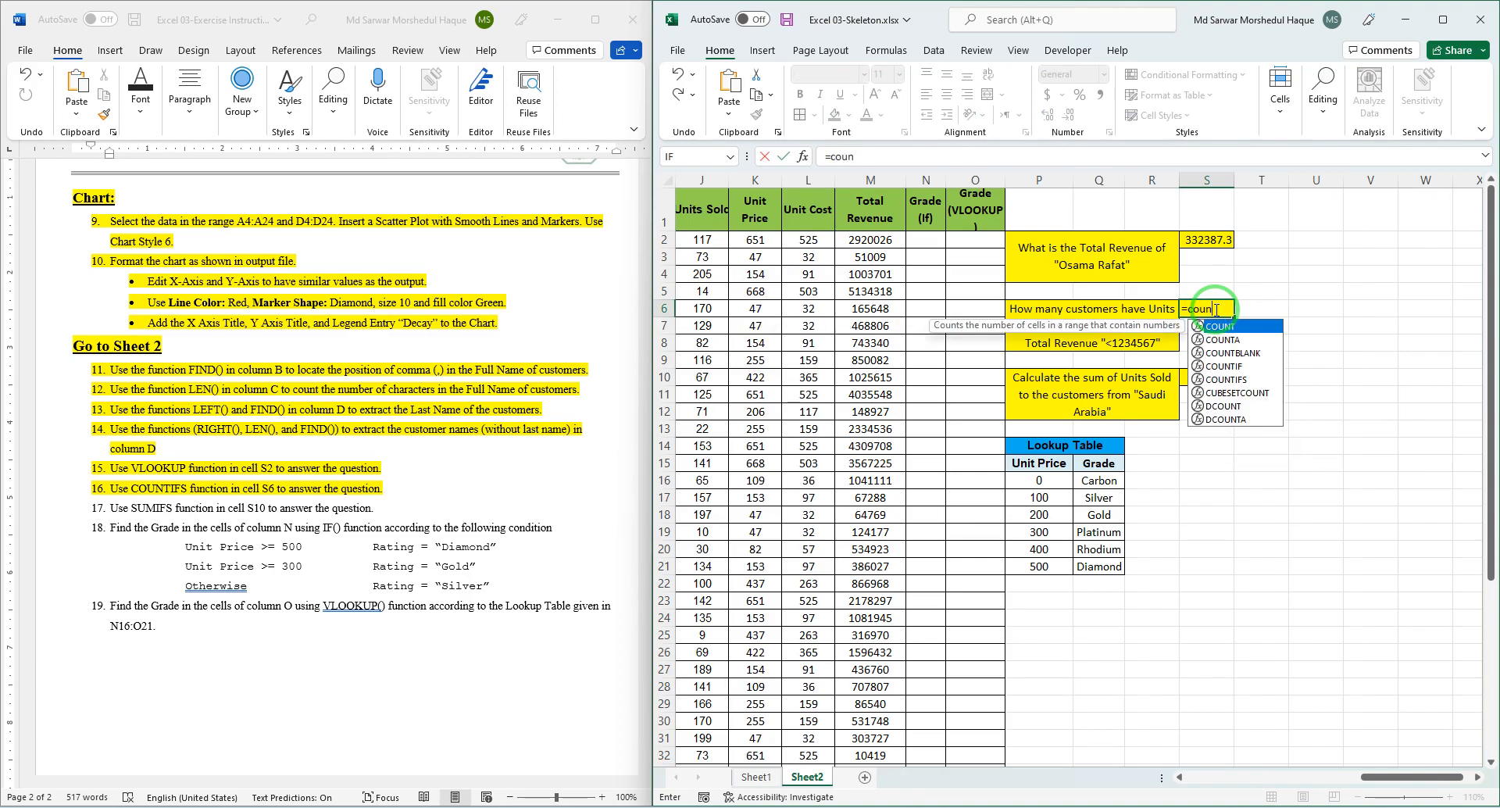
double_click(1238, 379)
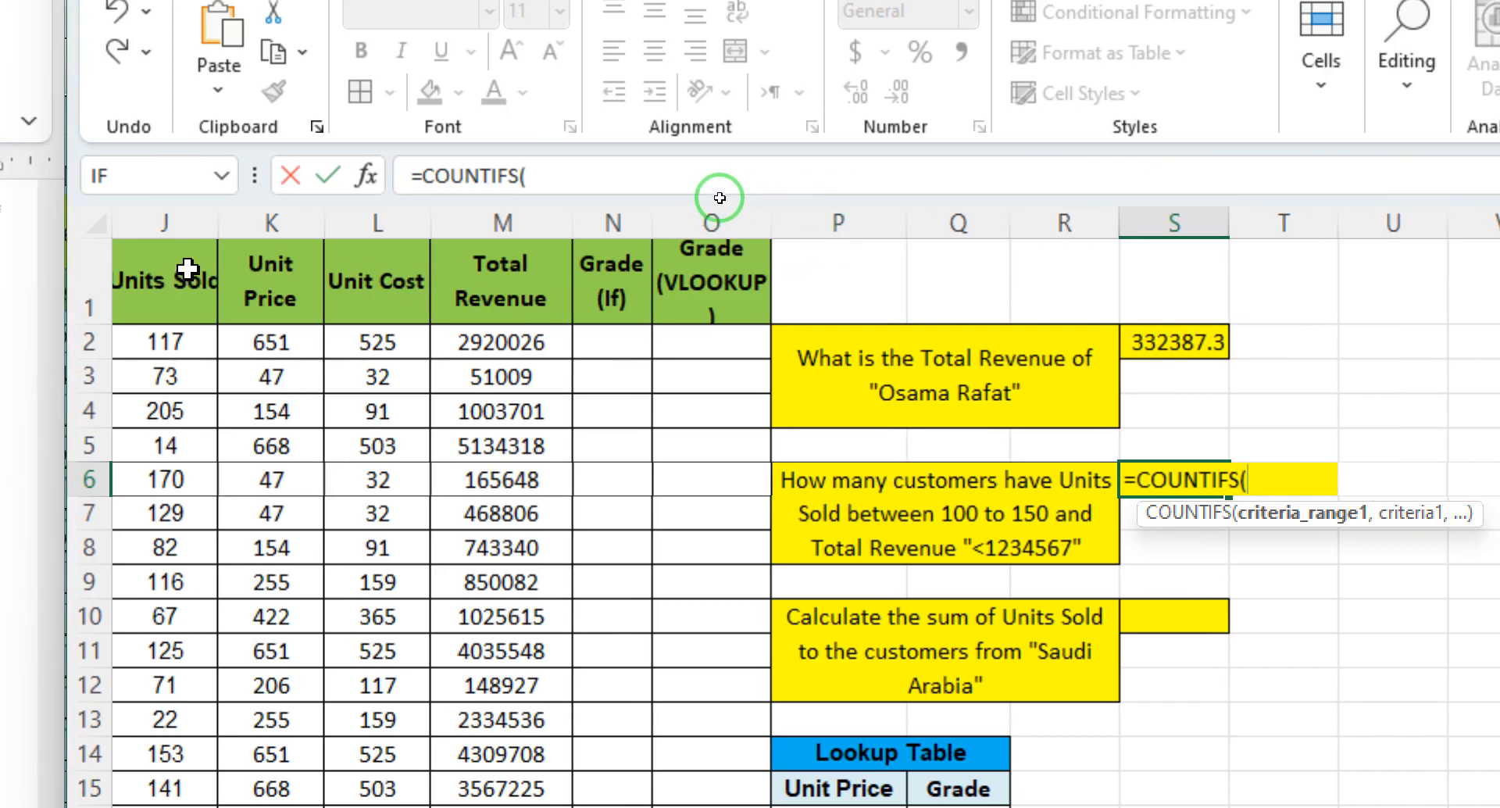
click(188, 223)
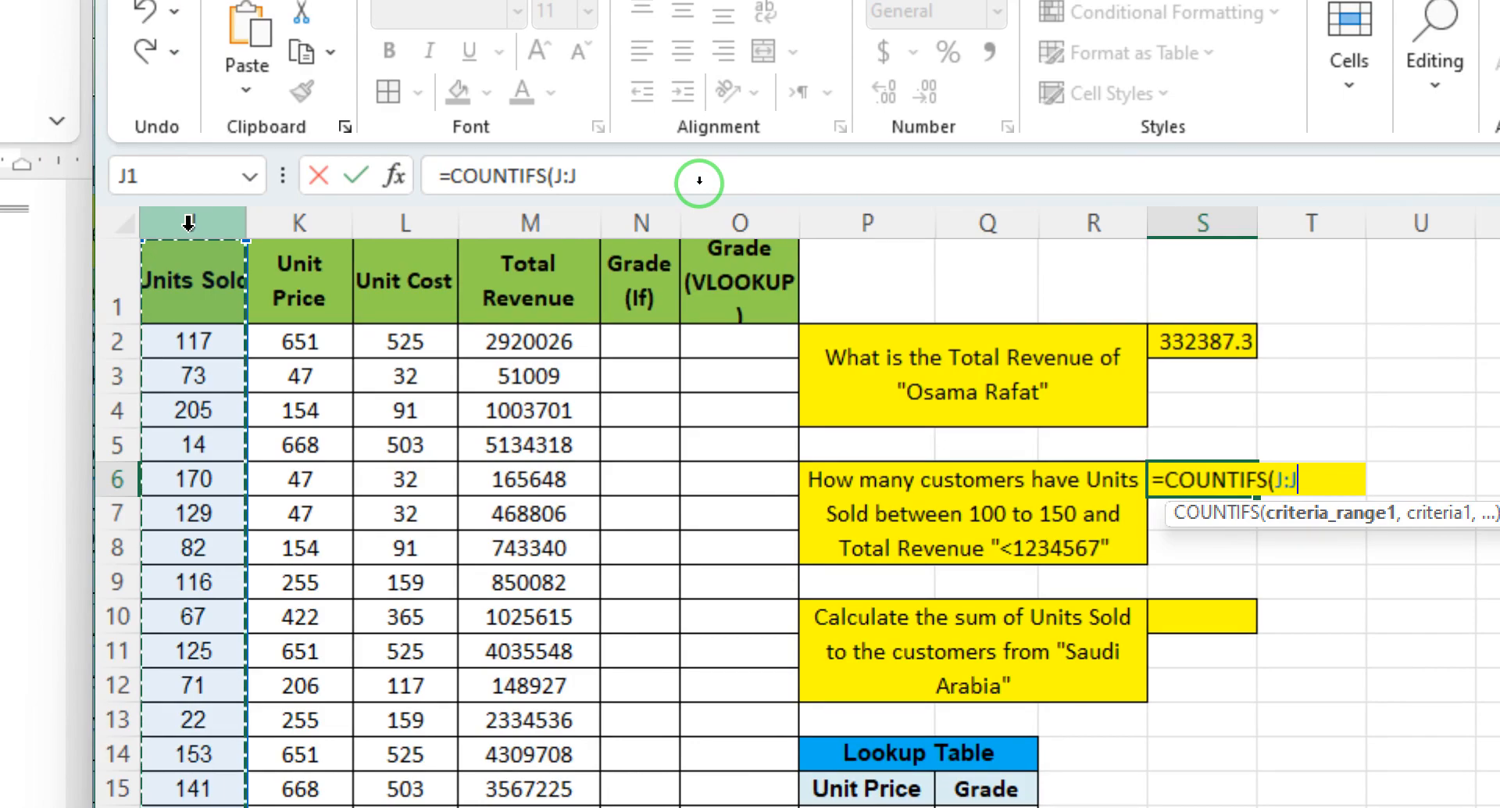
text(,">)
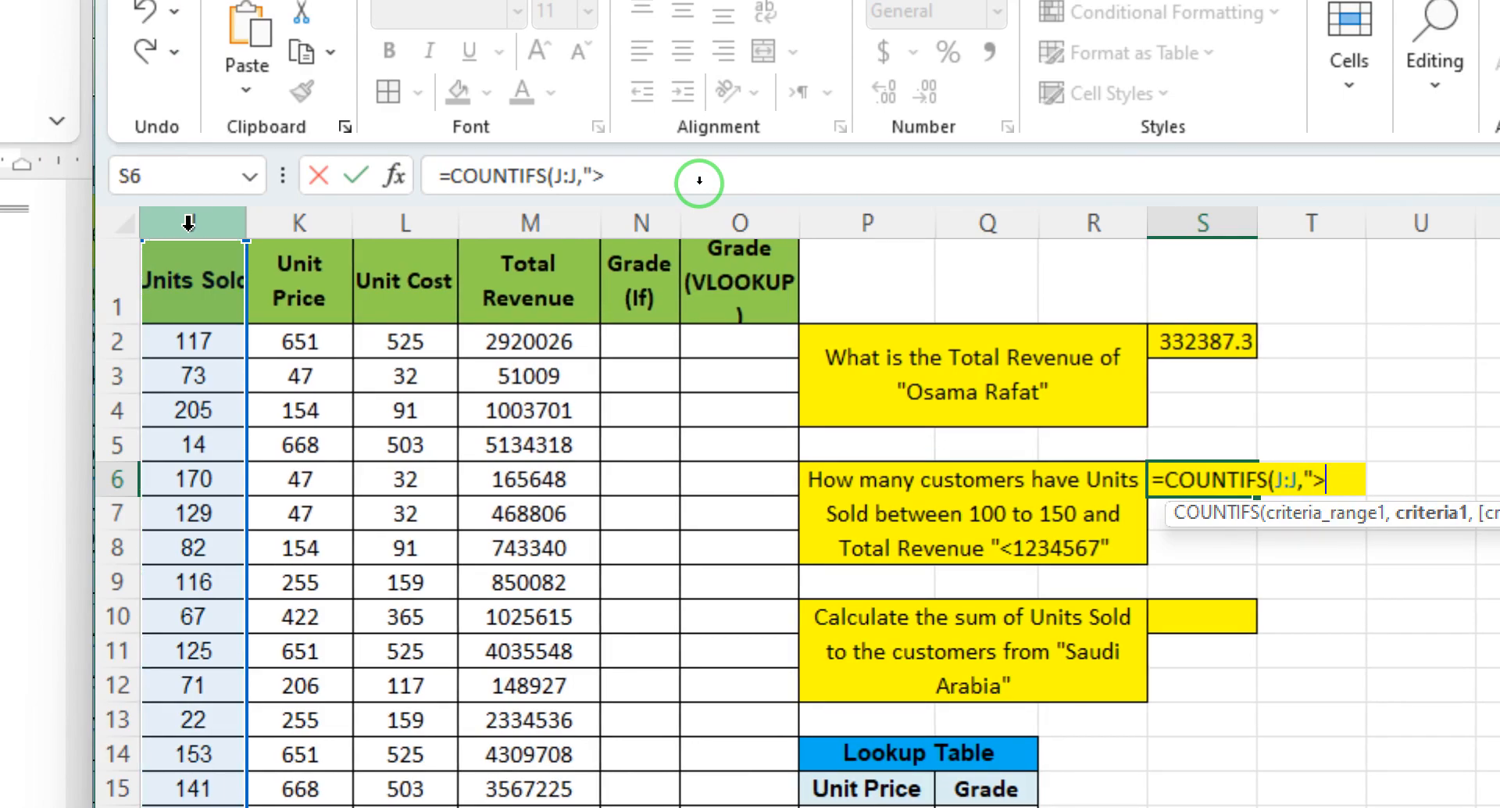
text(100)
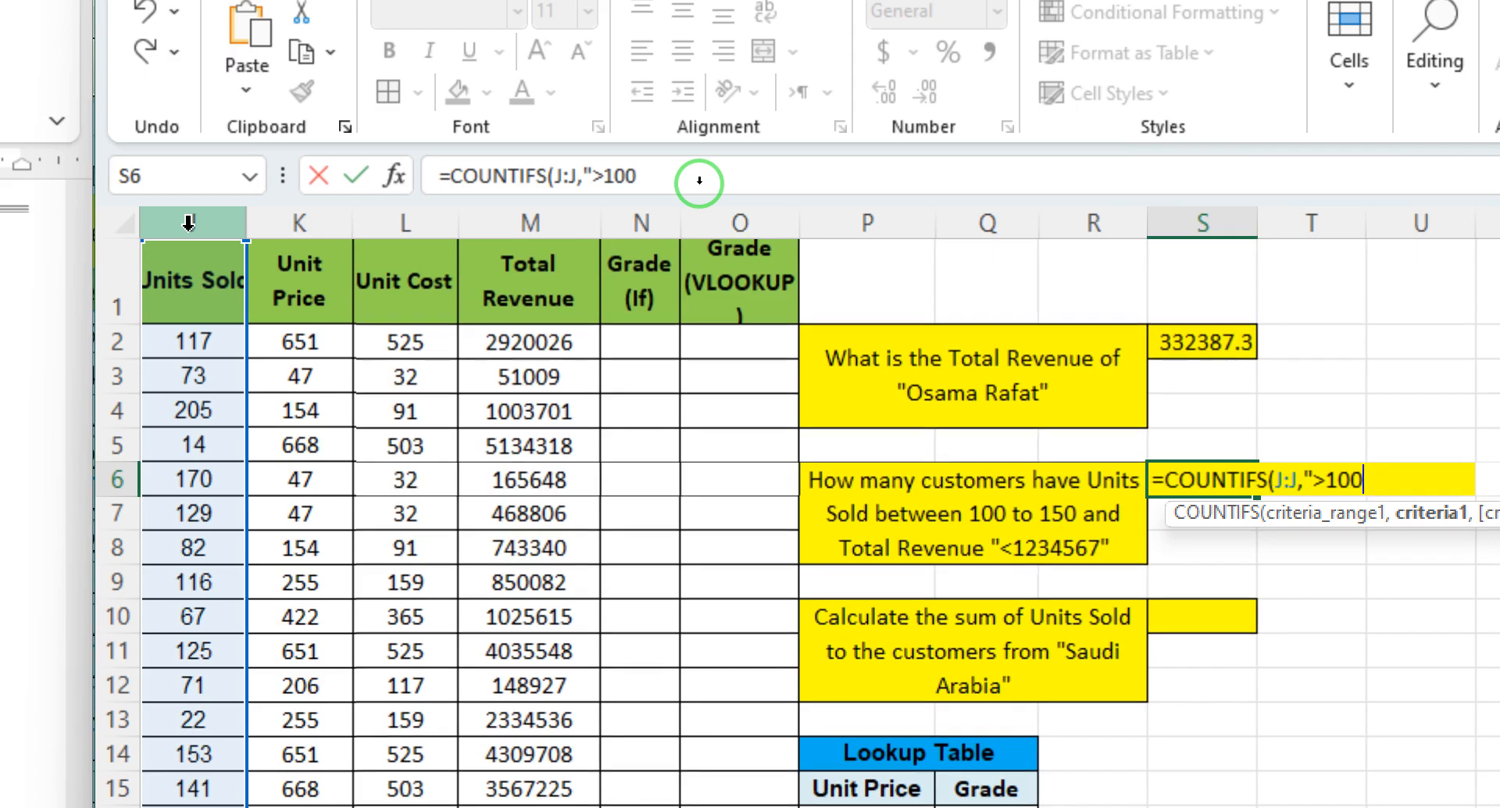
Add J:J as the second criteria range of the COUNTIFS formula with the criterion "<150".
text(",J:J)
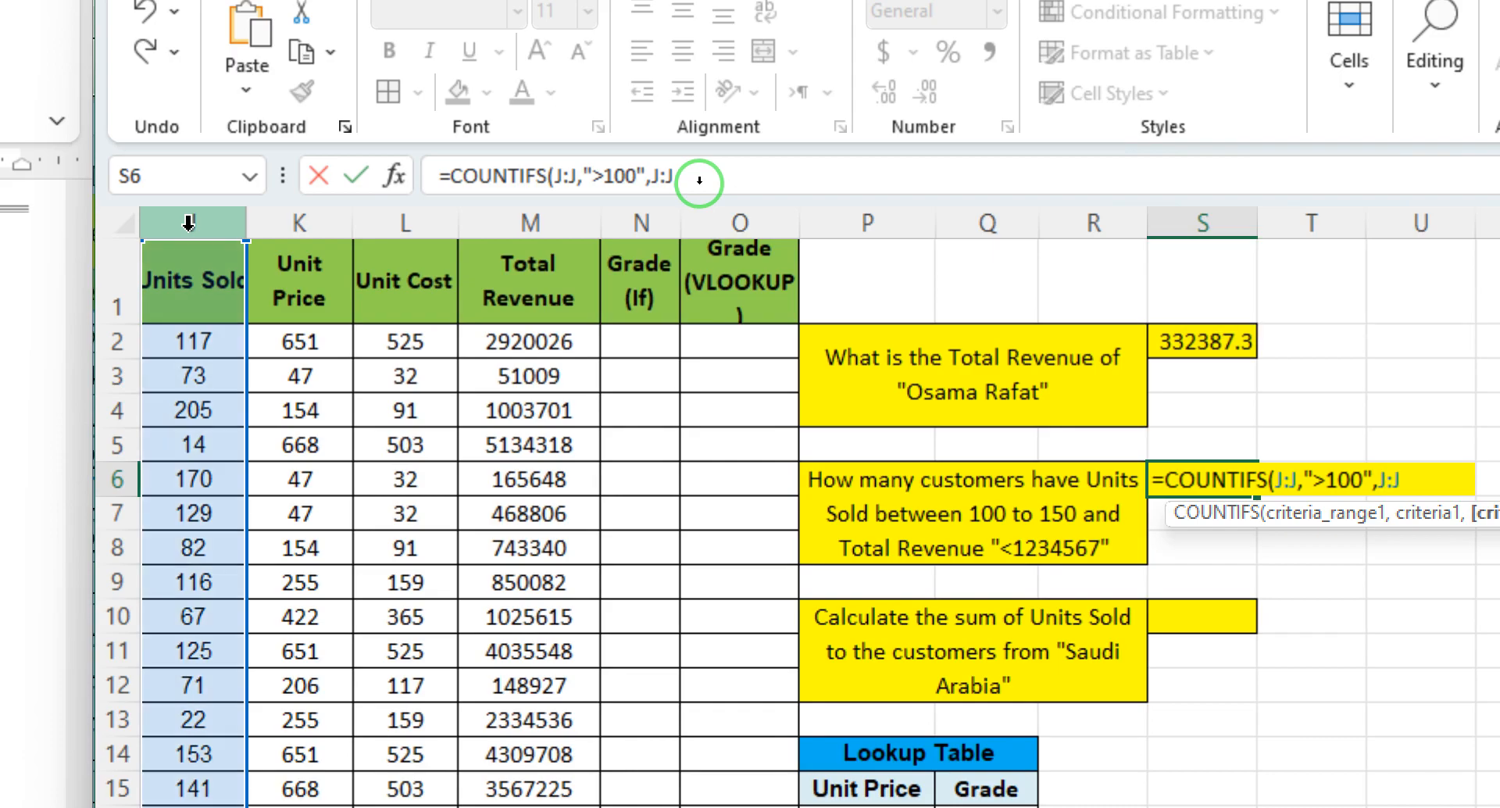
text(,"<1)
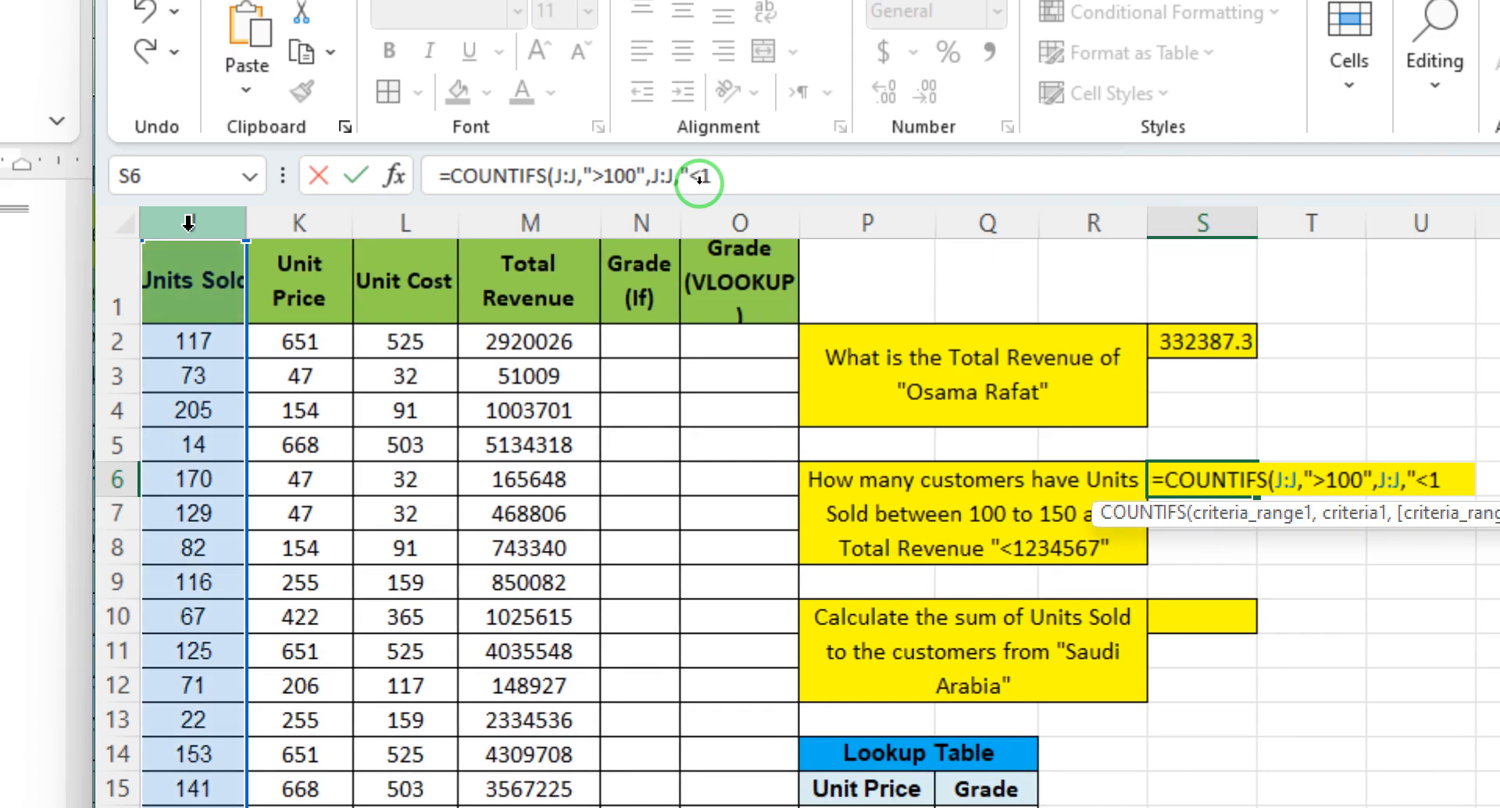
text(50")
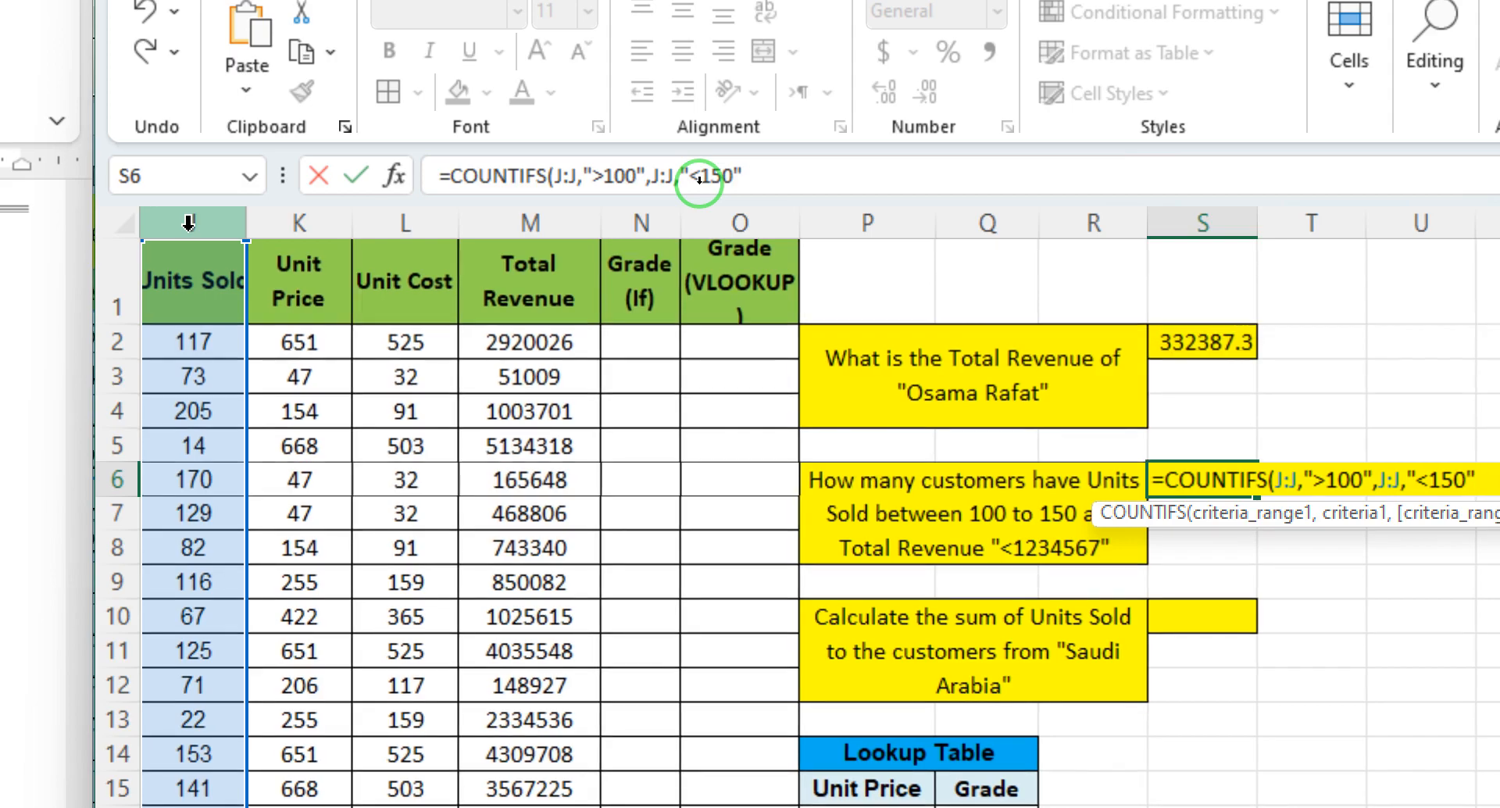
Complete the COUNTIFS formula in S6 with the Total Revenue column M:M and the criterion "<1234567", then reselect S6 to check it.
text(,)
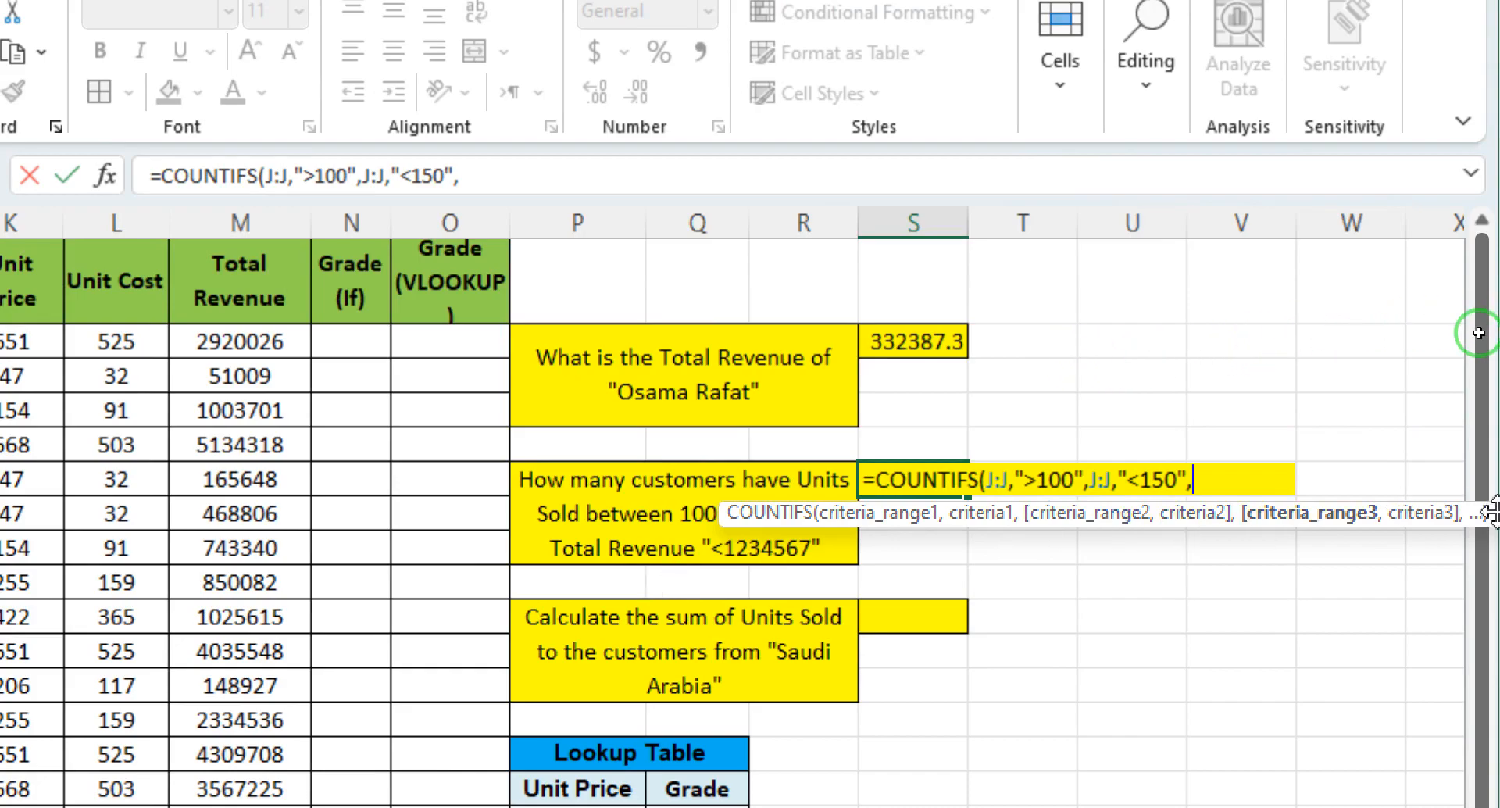
drag(1490, 513, 1441, 607)
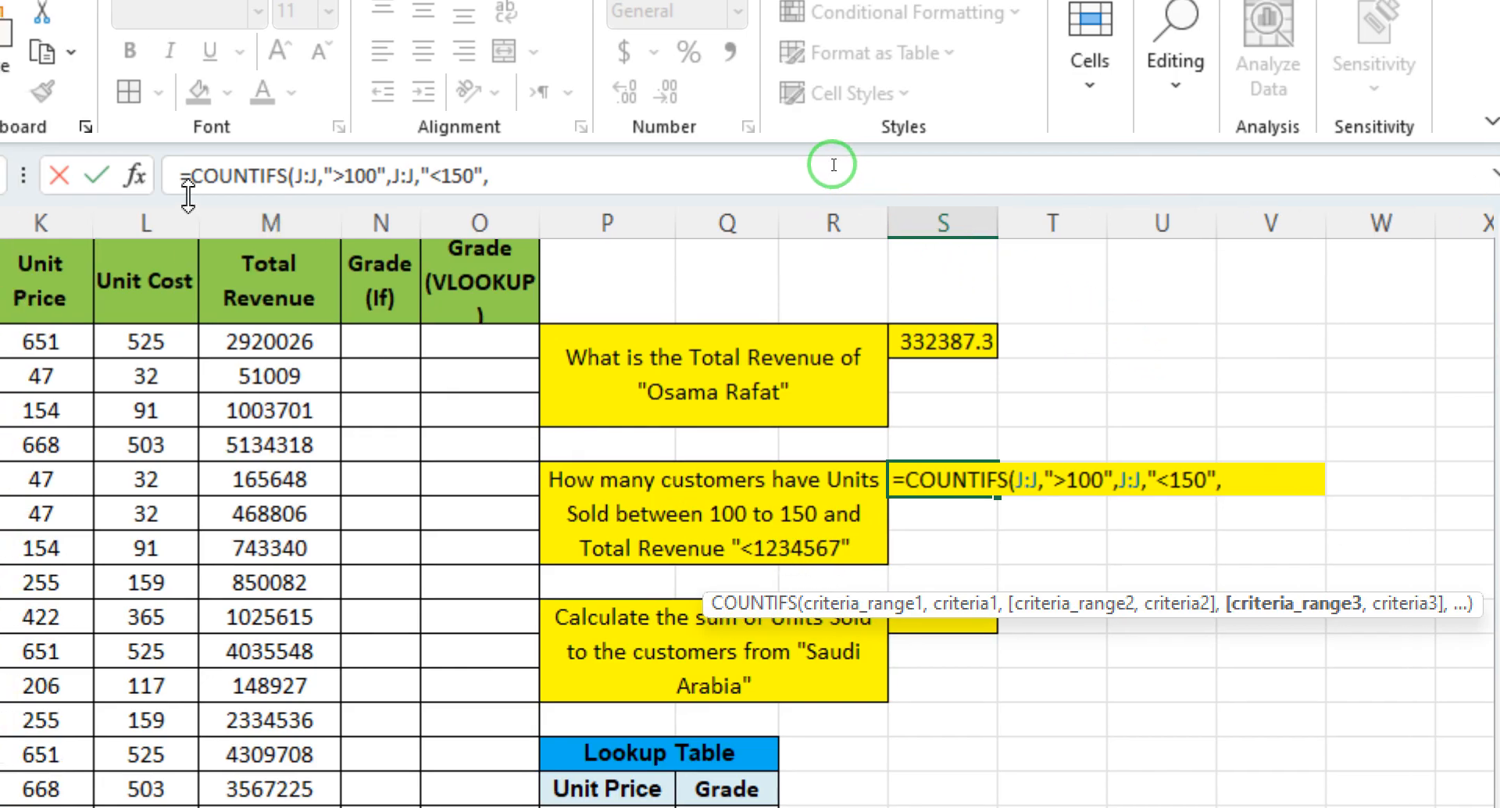
click(266, 222)
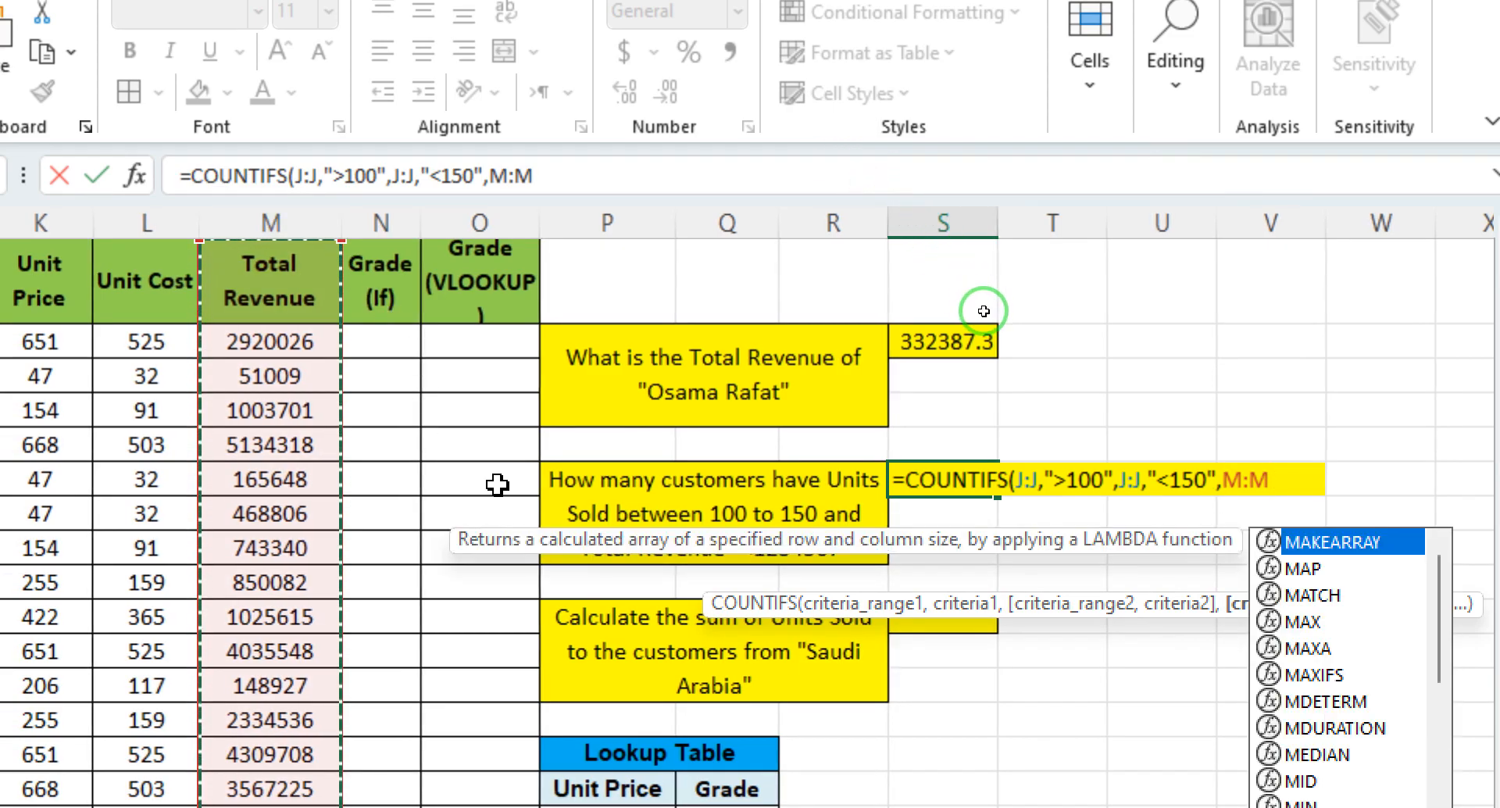
text(,"<1234567)
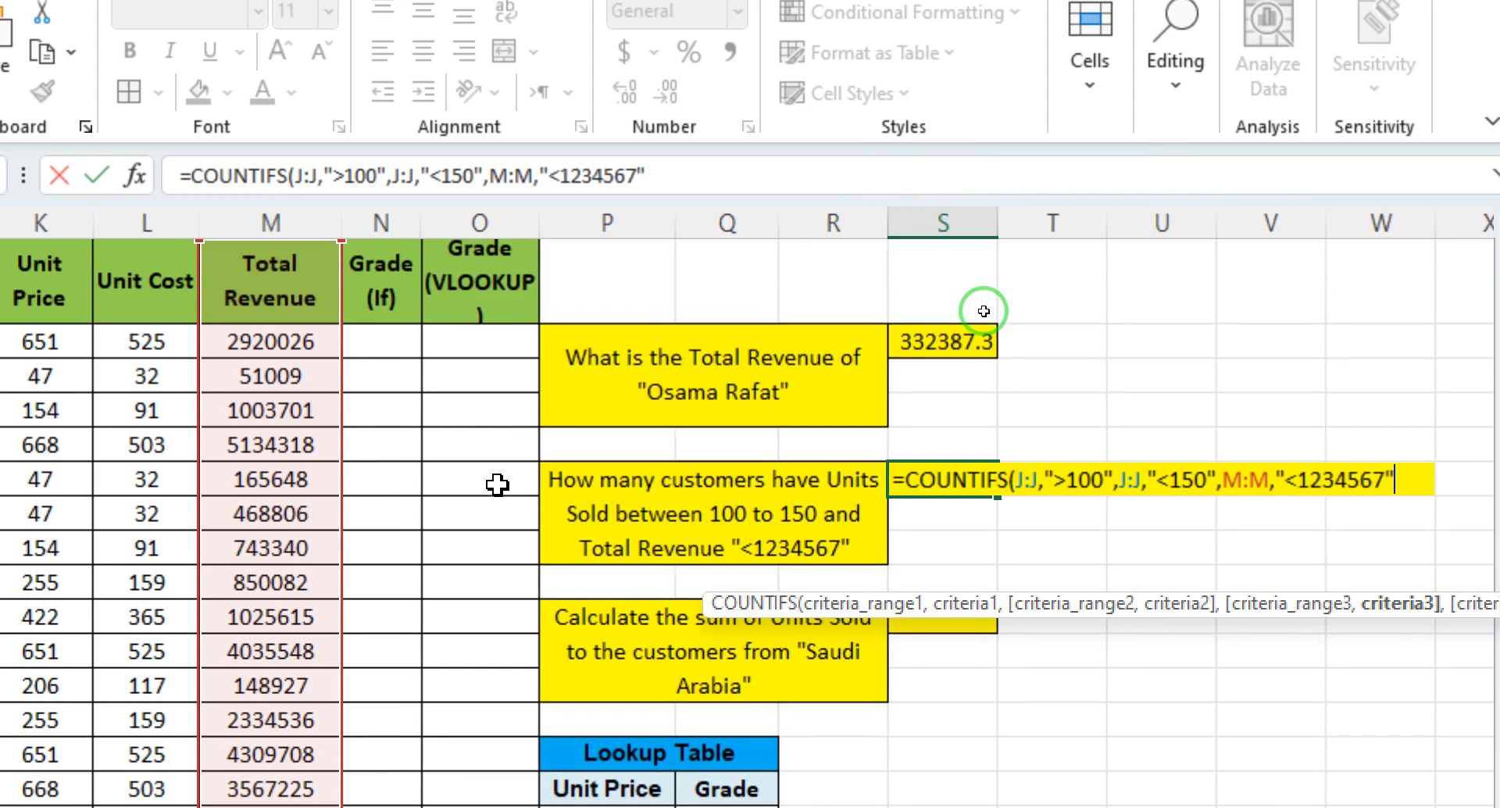
text("))
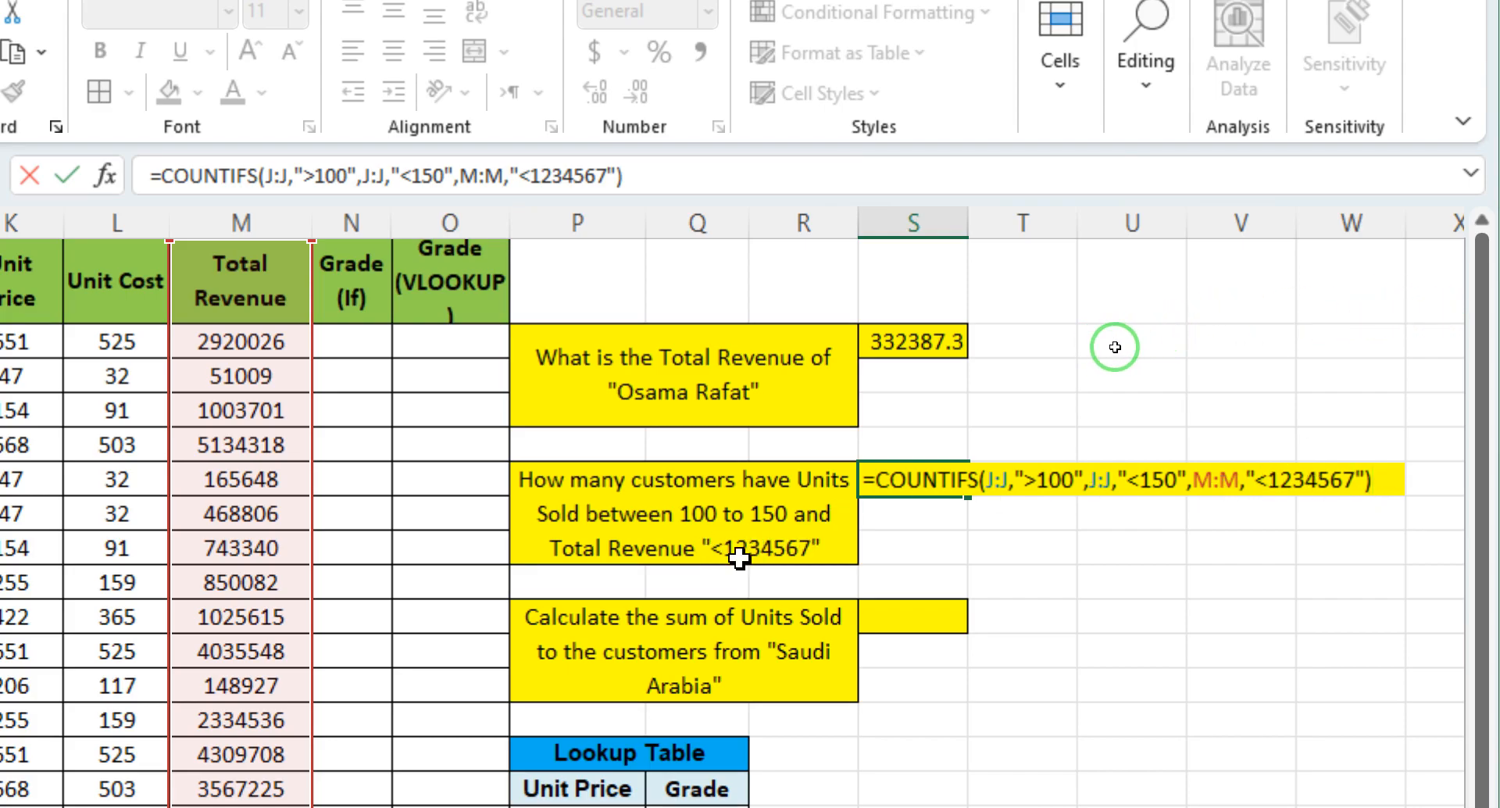
key(Return)
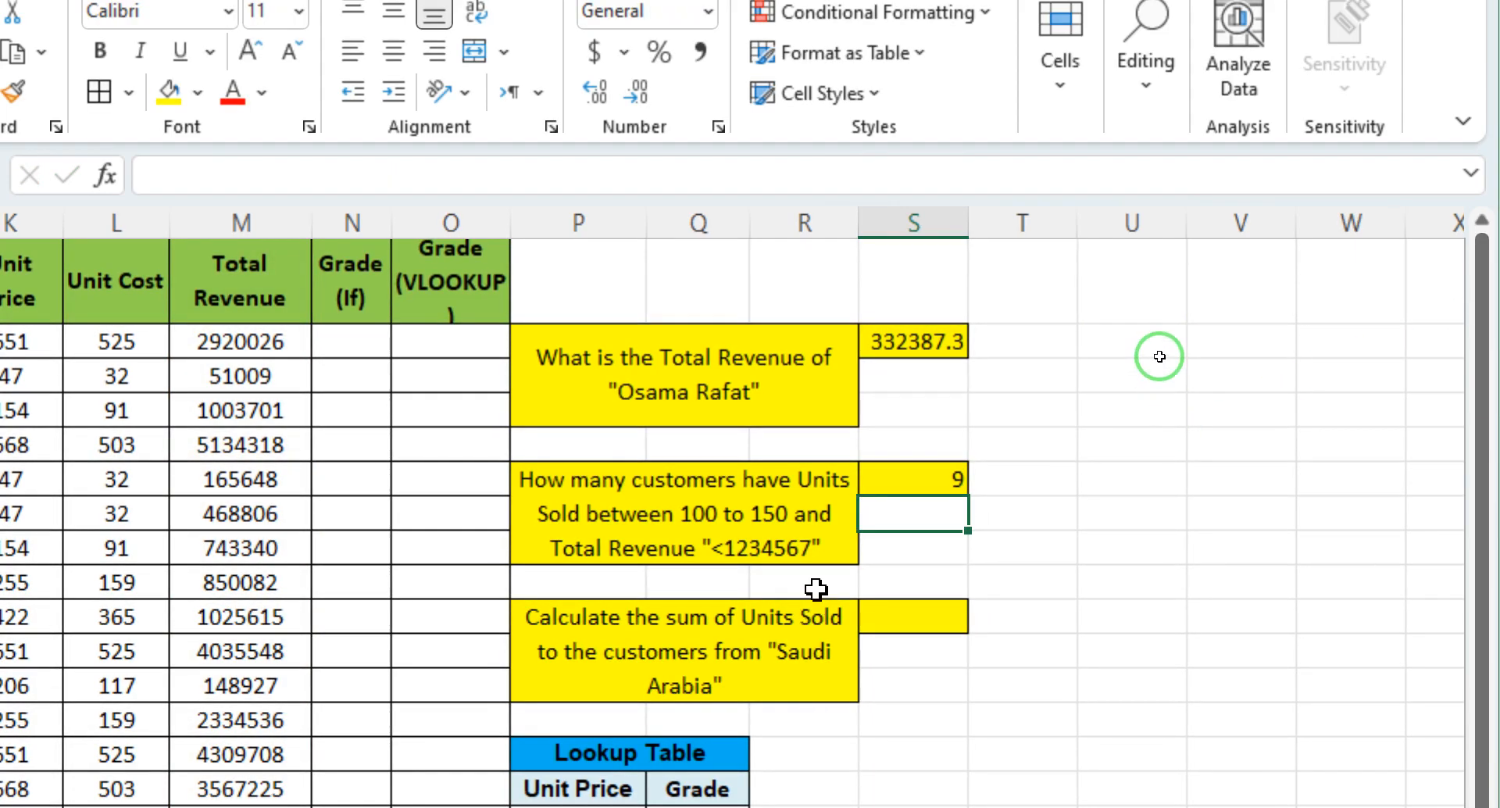
click(934, 481)
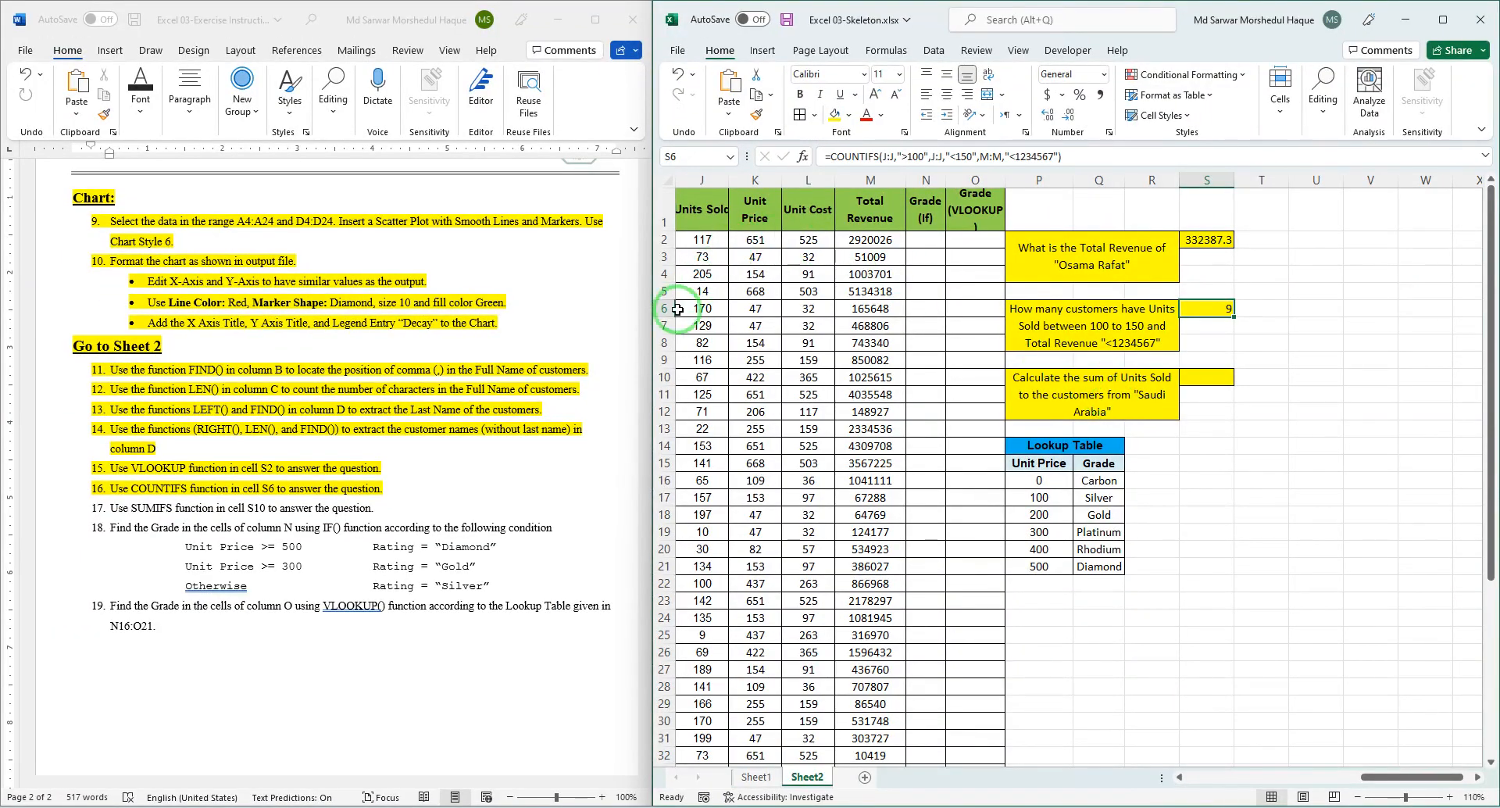
Highlight item 17 in the Word instructions in yellow and select cell S10 on Sheet2 in Excel.
click(404, 521)
drag(389, 516, 77, 485)
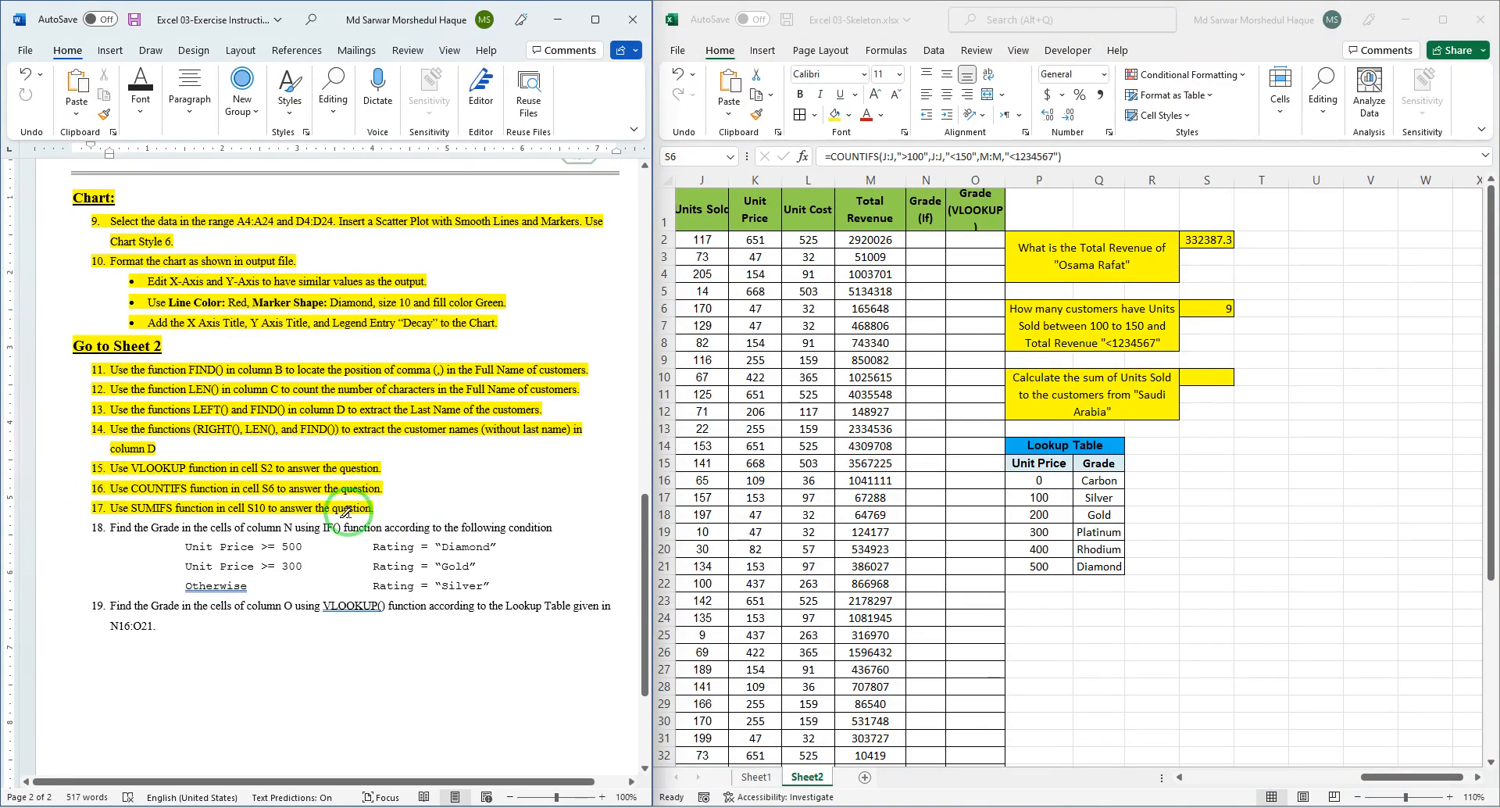
click(1204, 378)
click(1205, 378)
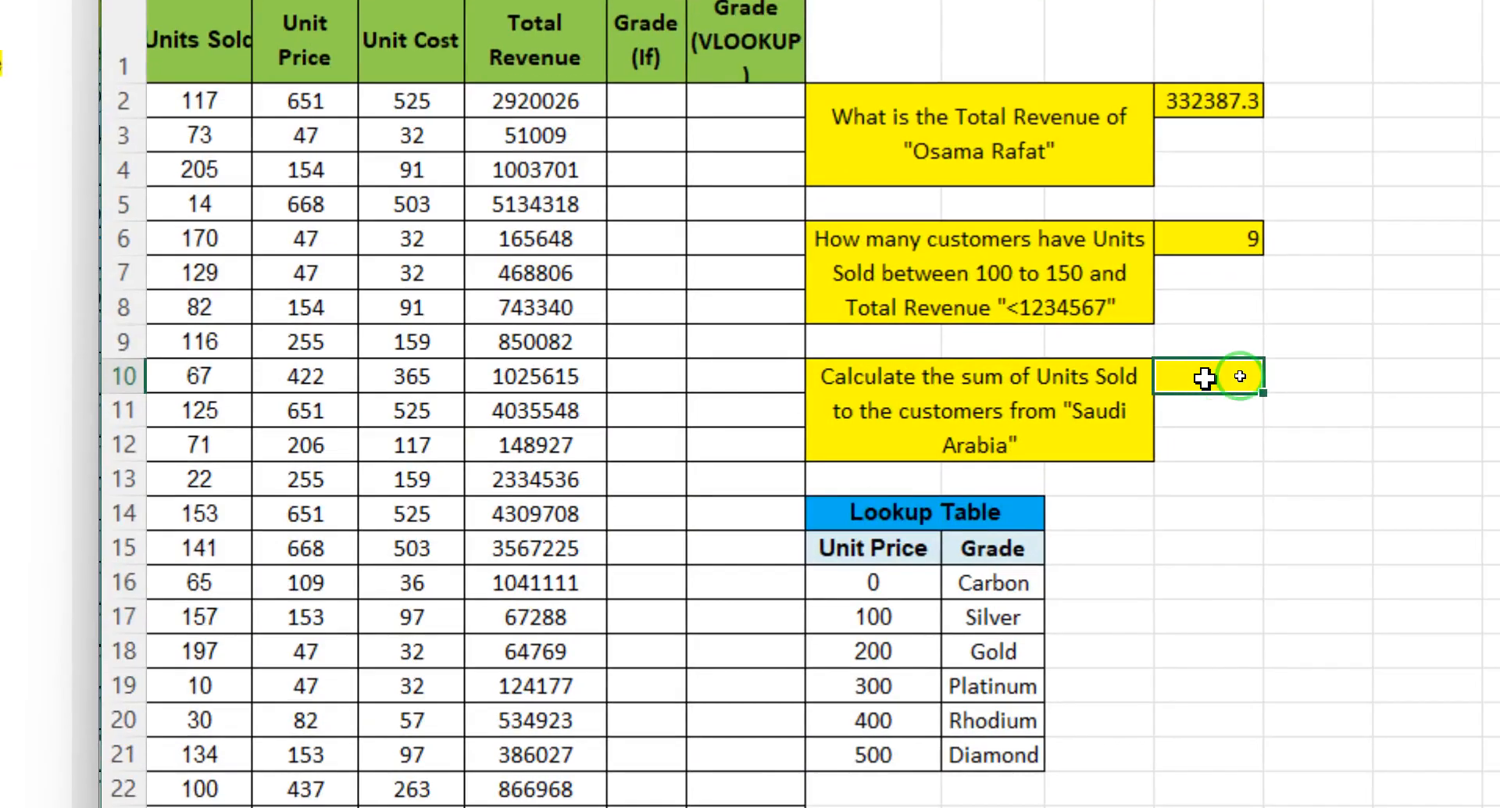
Start a SUMIFS formula in cell S10 with the Units Sold column J:J as the sum range.
text(=su)
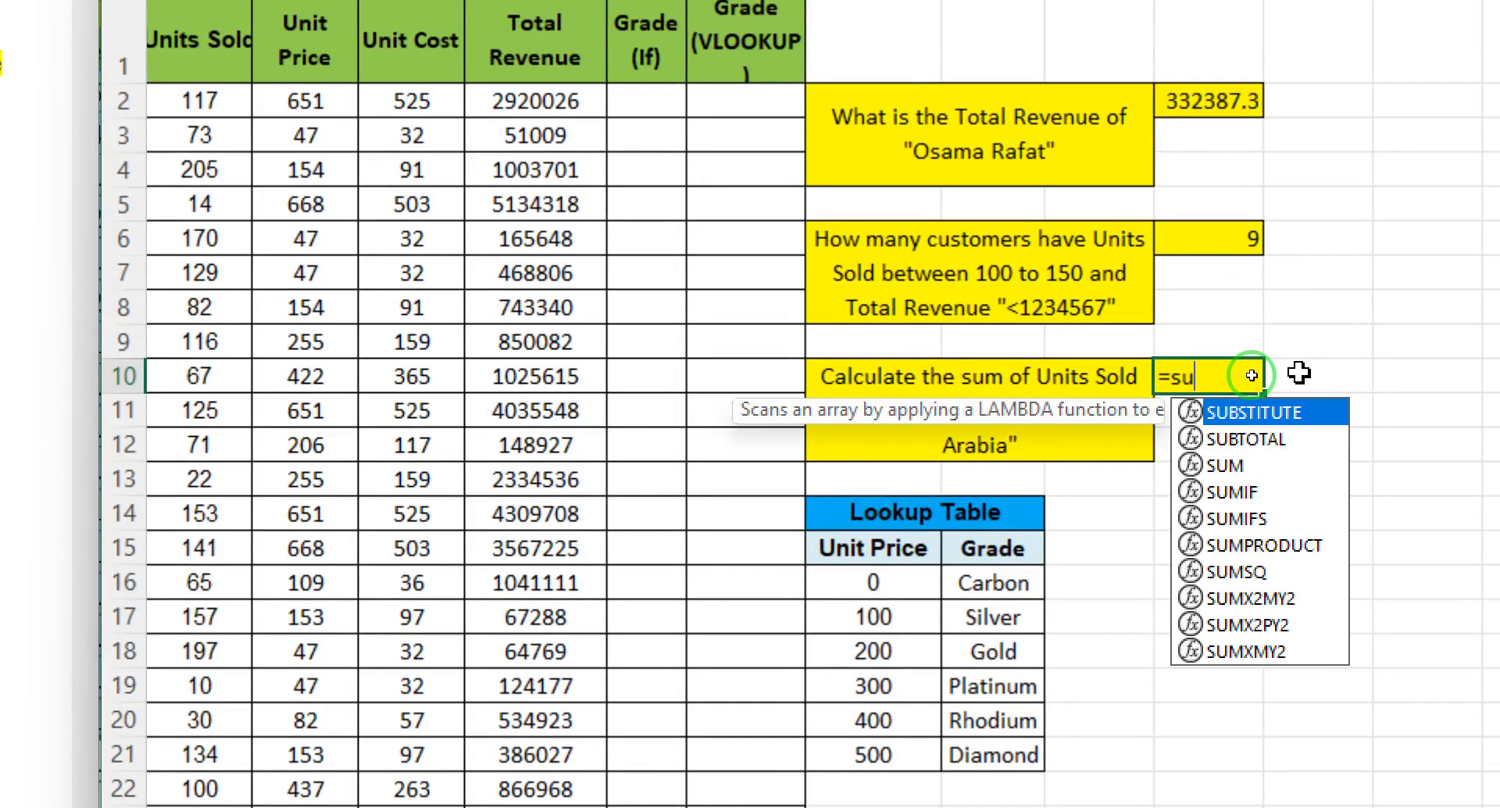
text(mi)
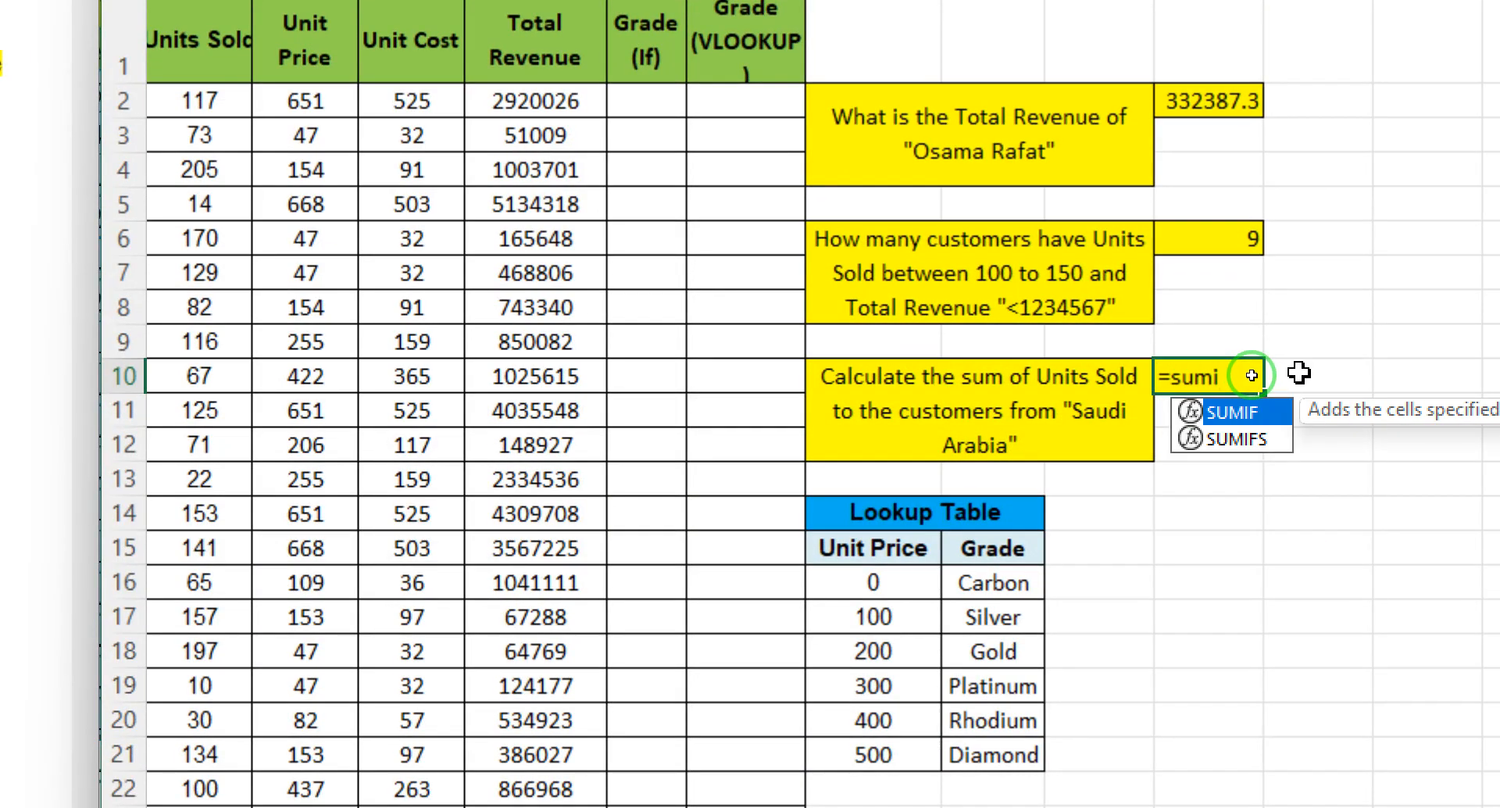
key(Down)
key(Tab)
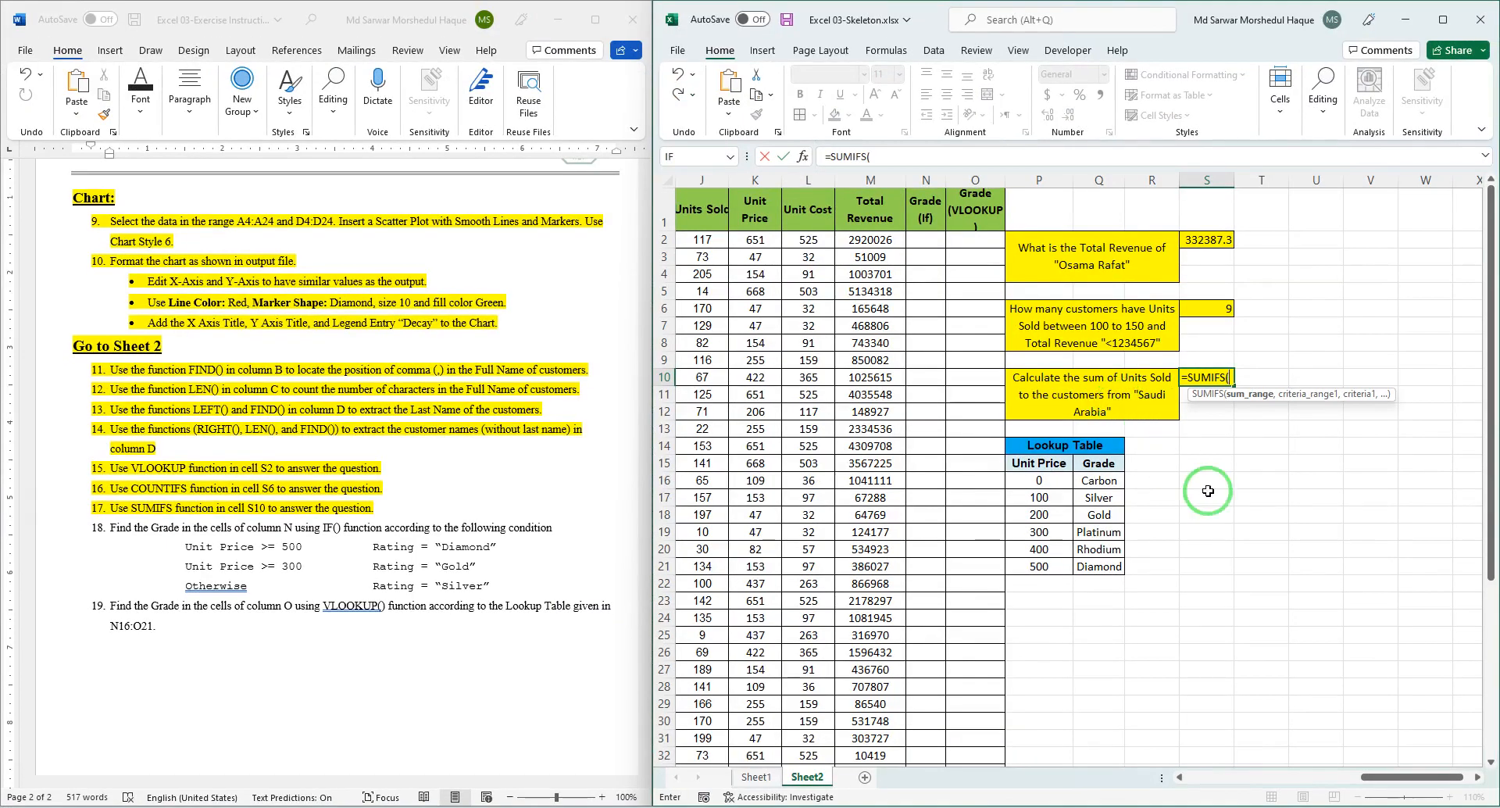
drag(1415, 779, 1347, 778)
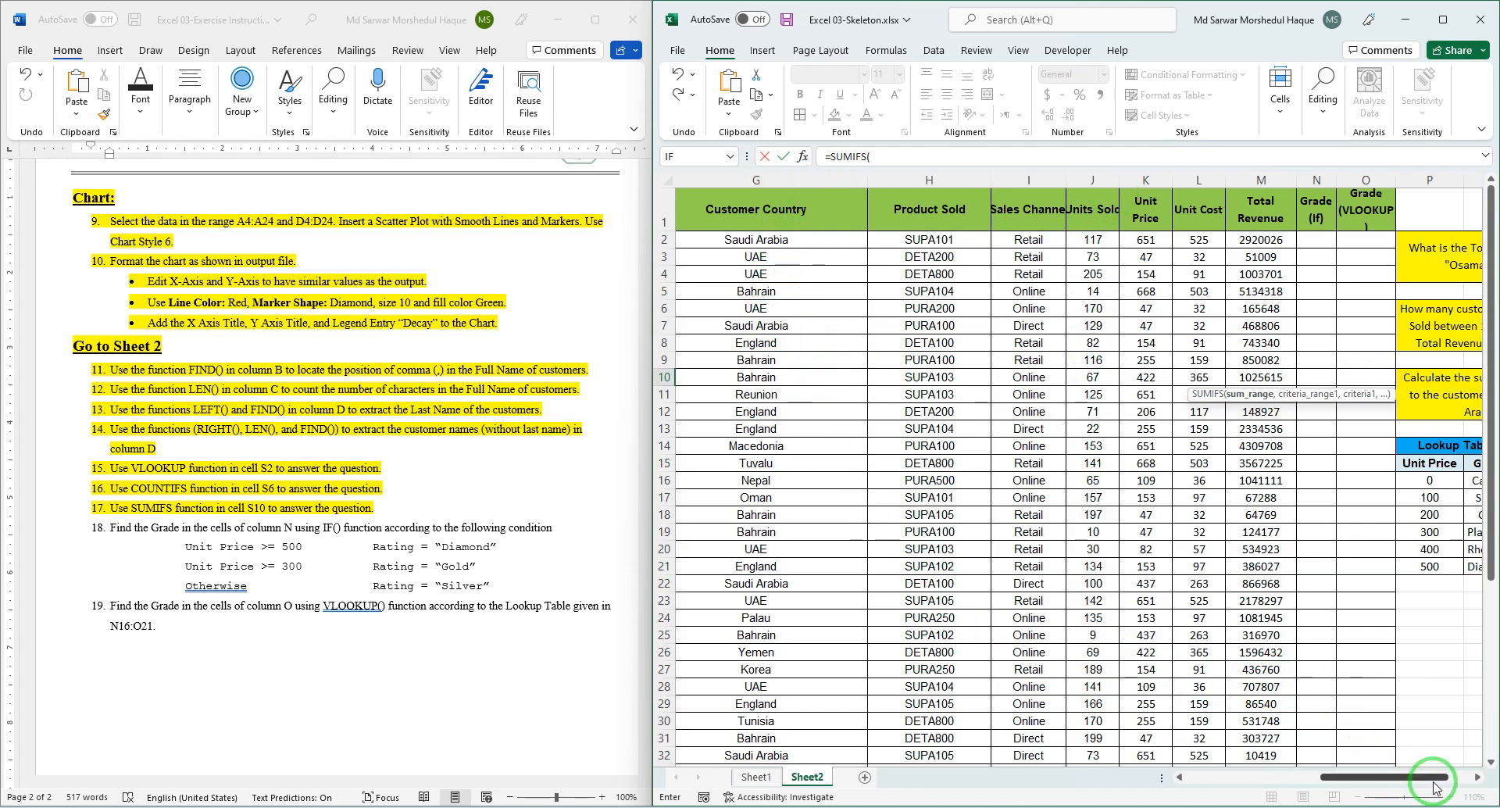
drag(1437, 784, 1461, 784)
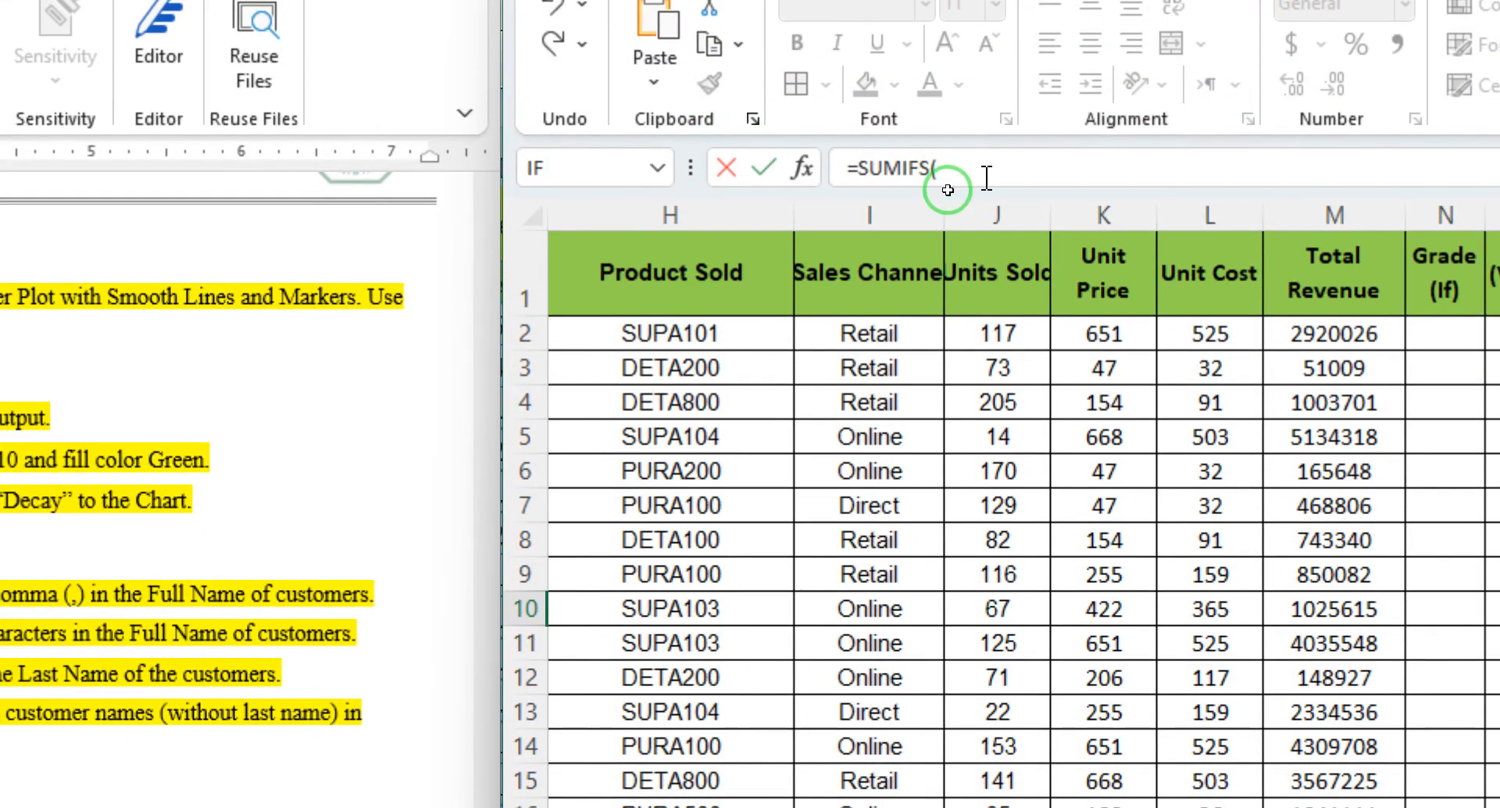
click(997, 214)
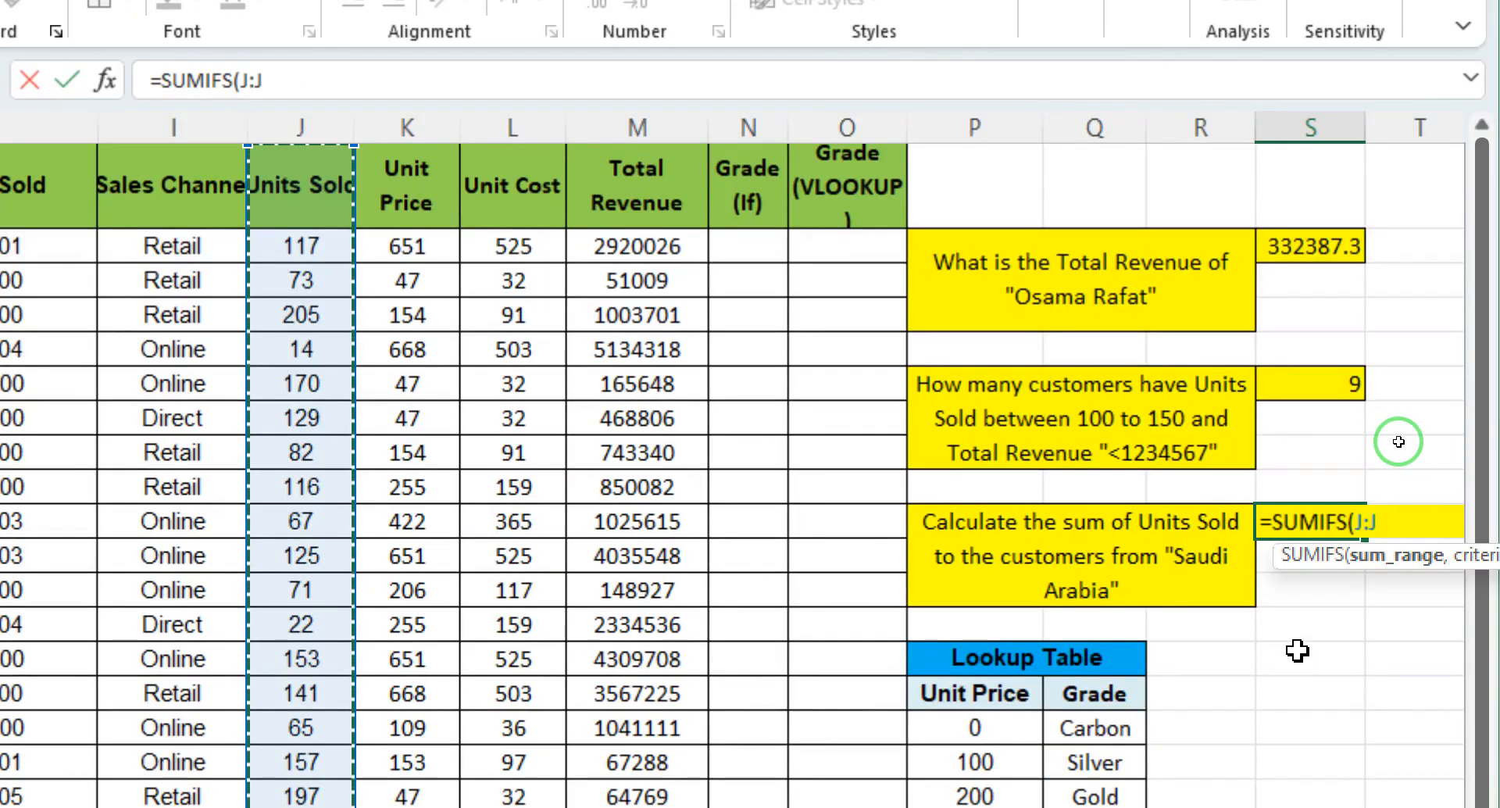
text(,)
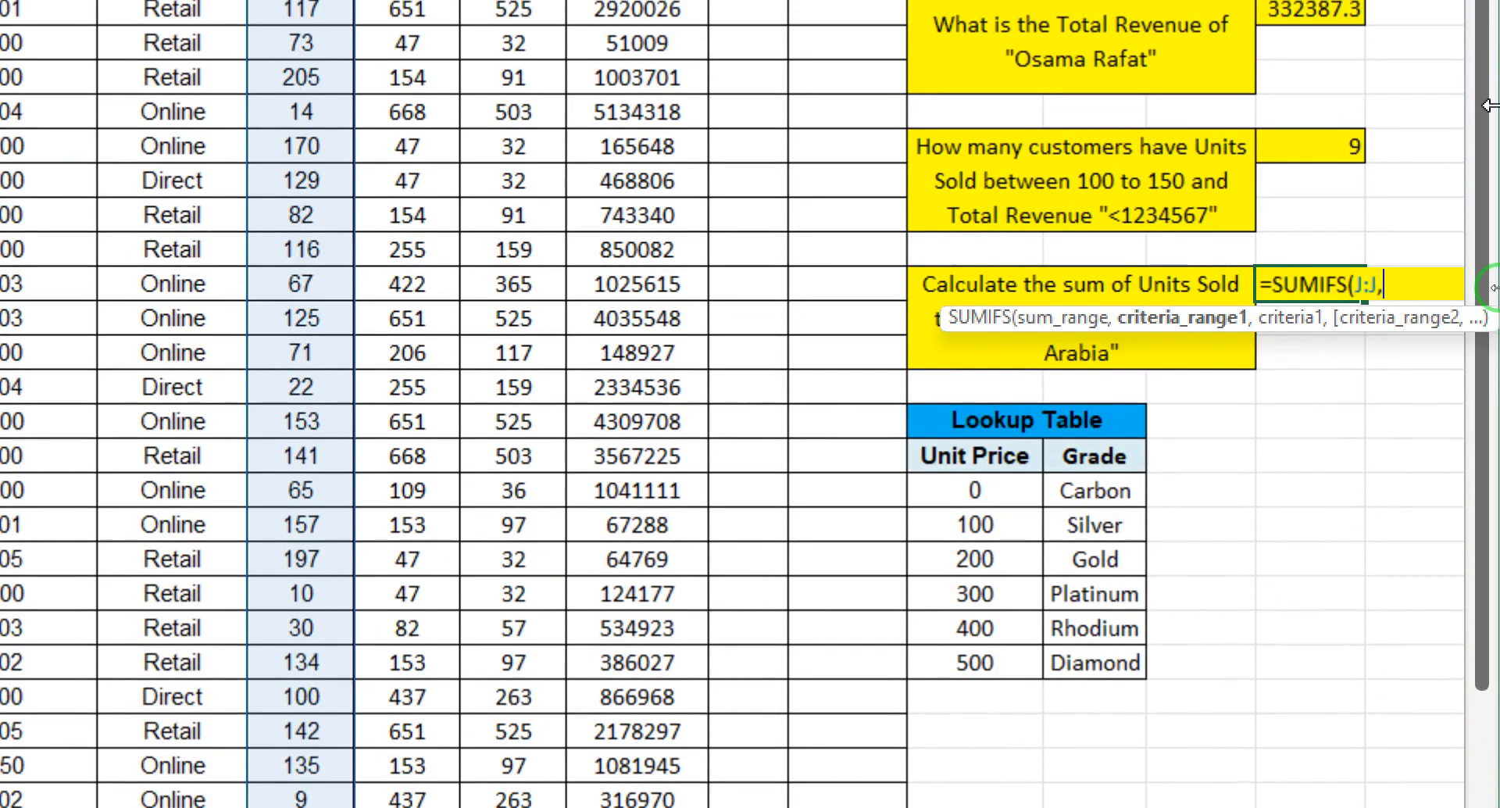
Complete the SUMIFS formula in S10 with the Customer Country column G:G as criteria range and "Saudi Arabia" as its criterion.
text(G:)
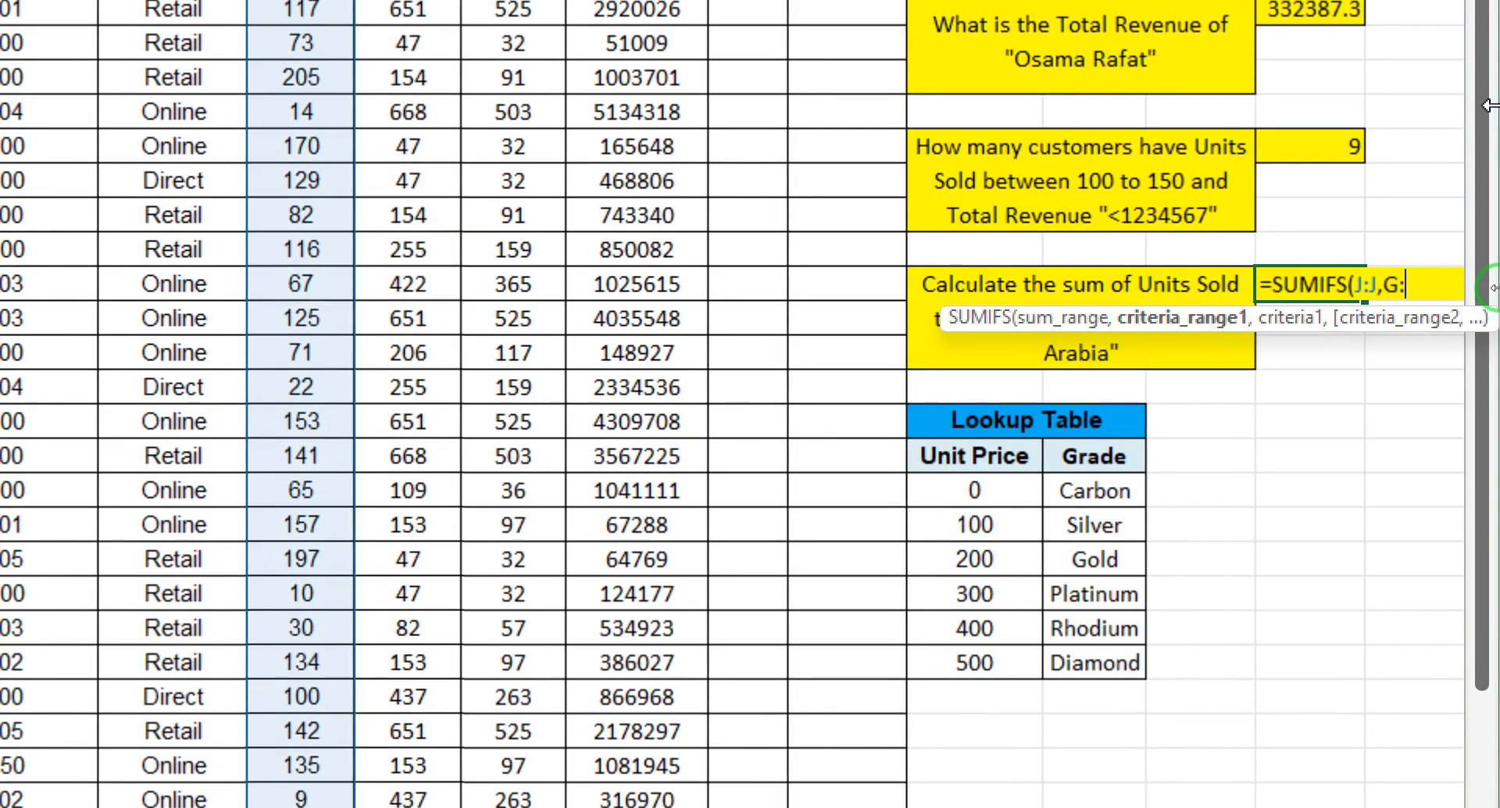
text(G,)
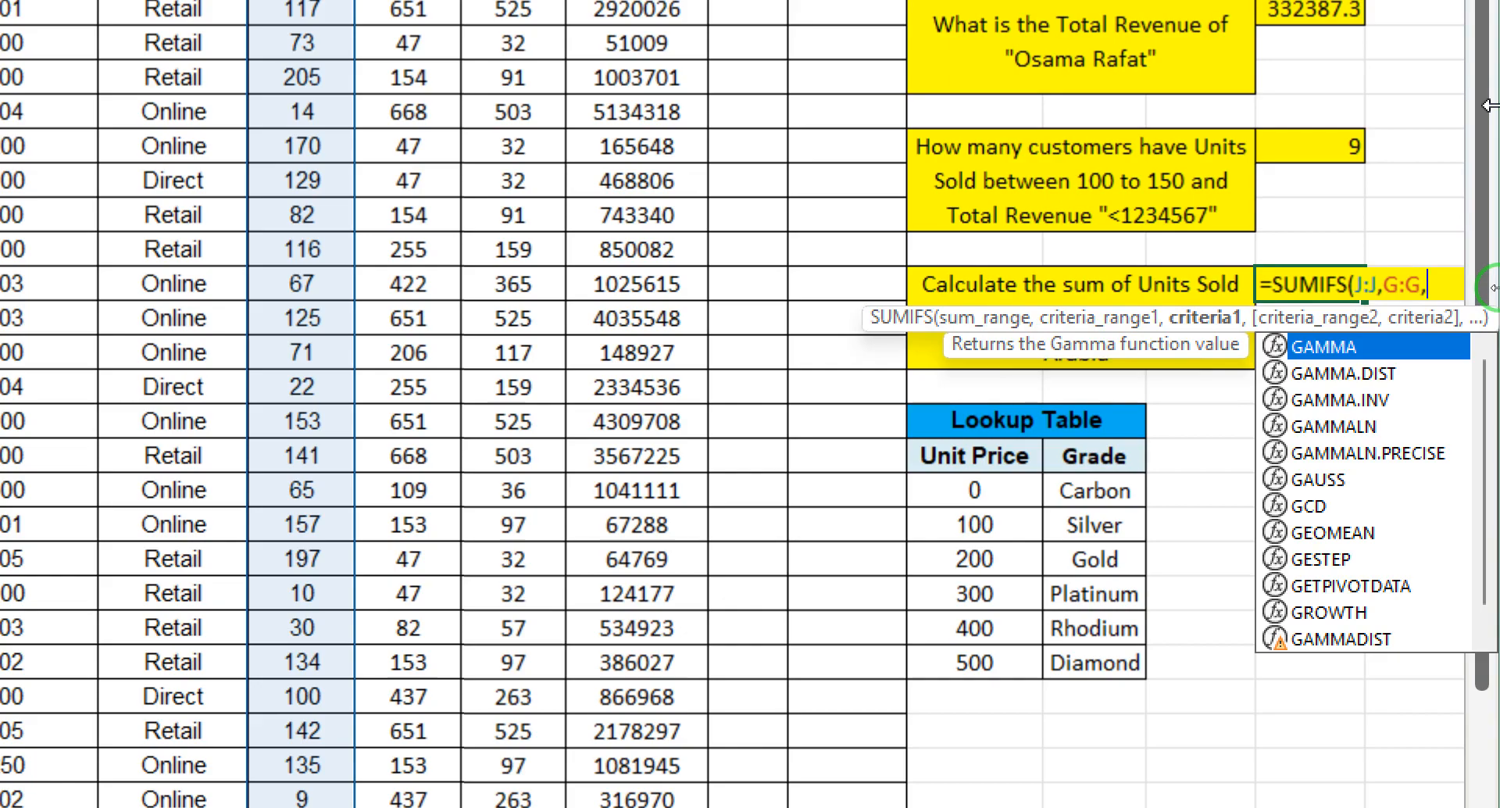
text("Saudi)
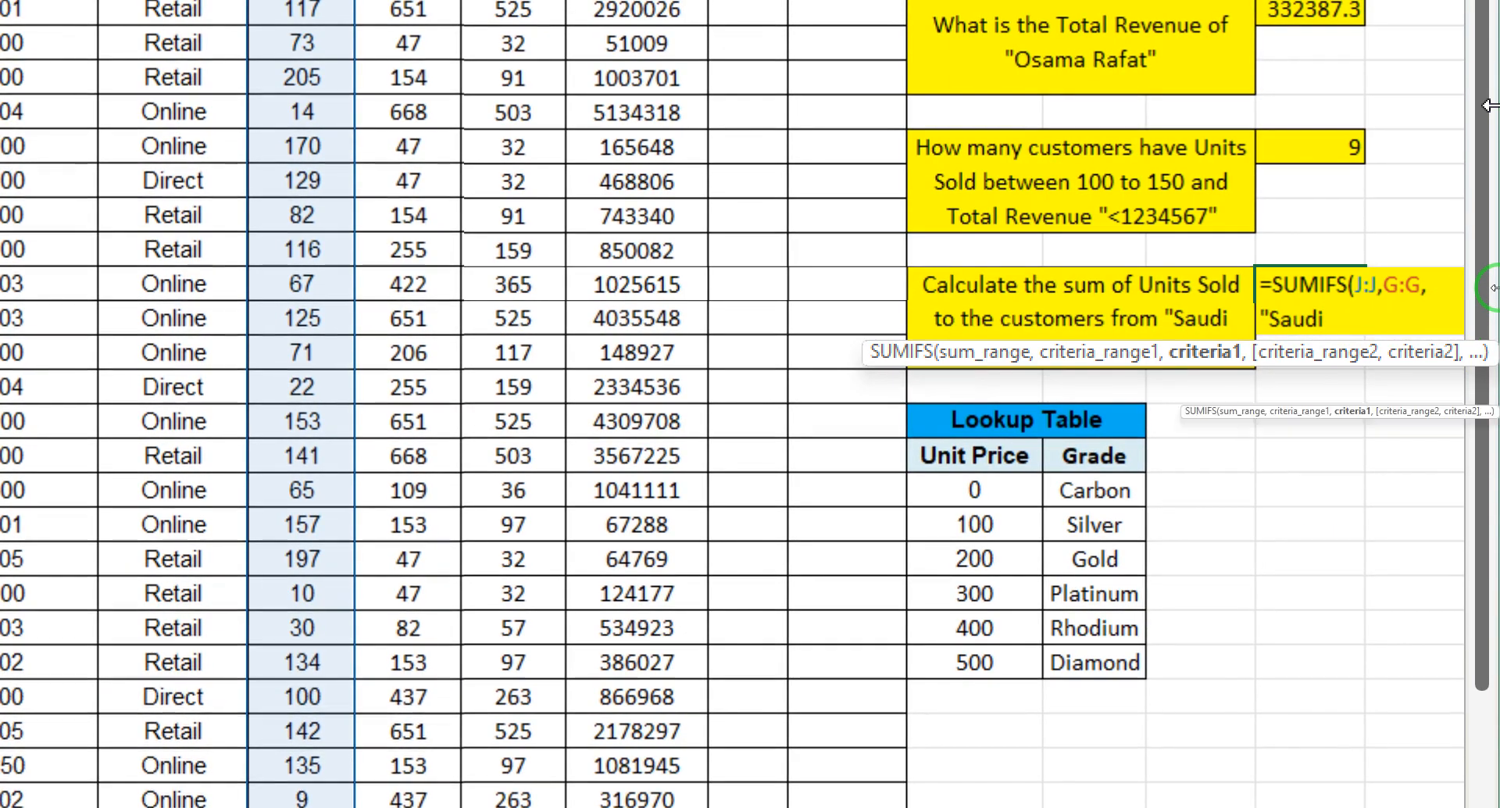
text( Arabia")
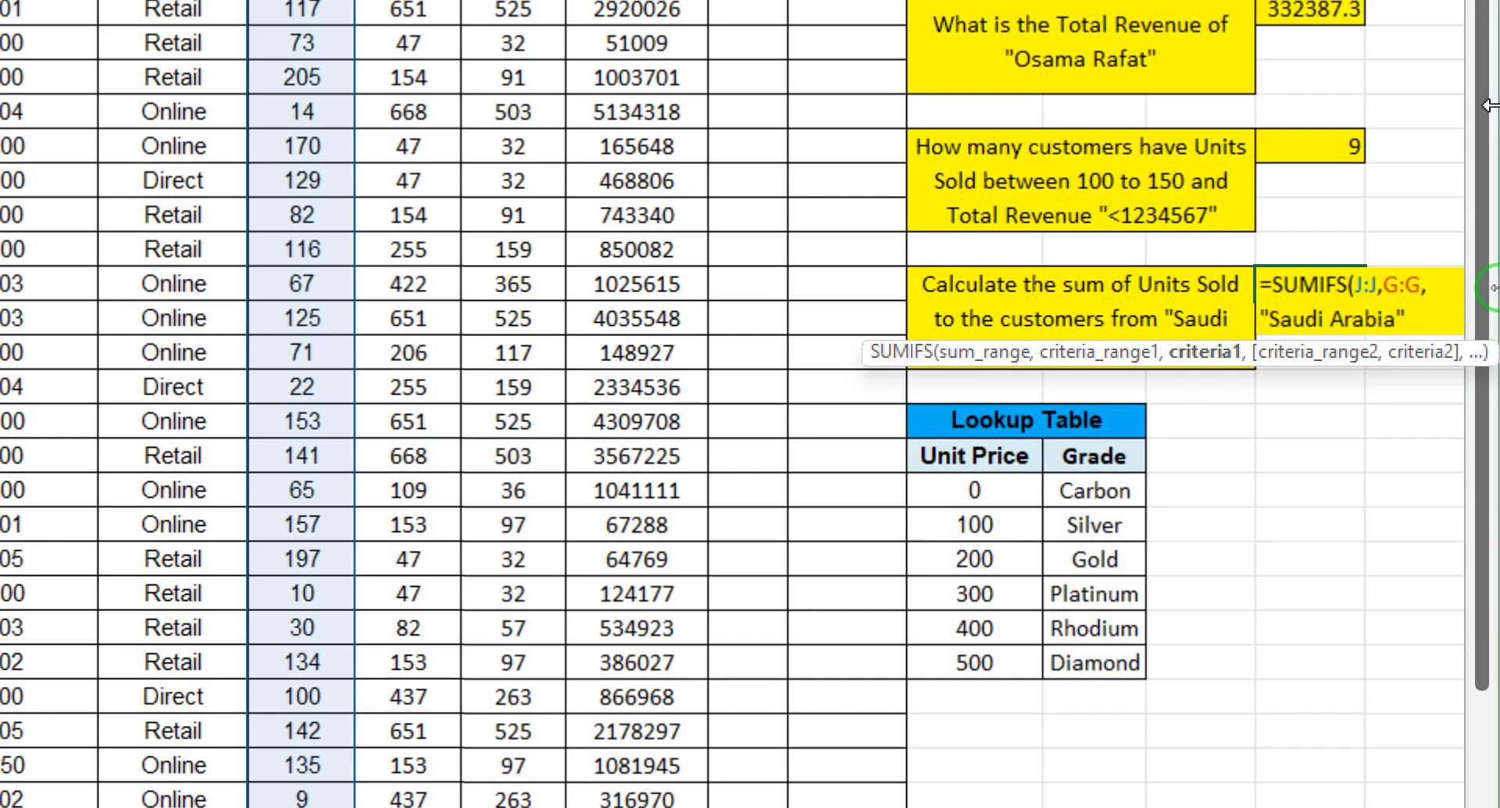
text())
key(Return)
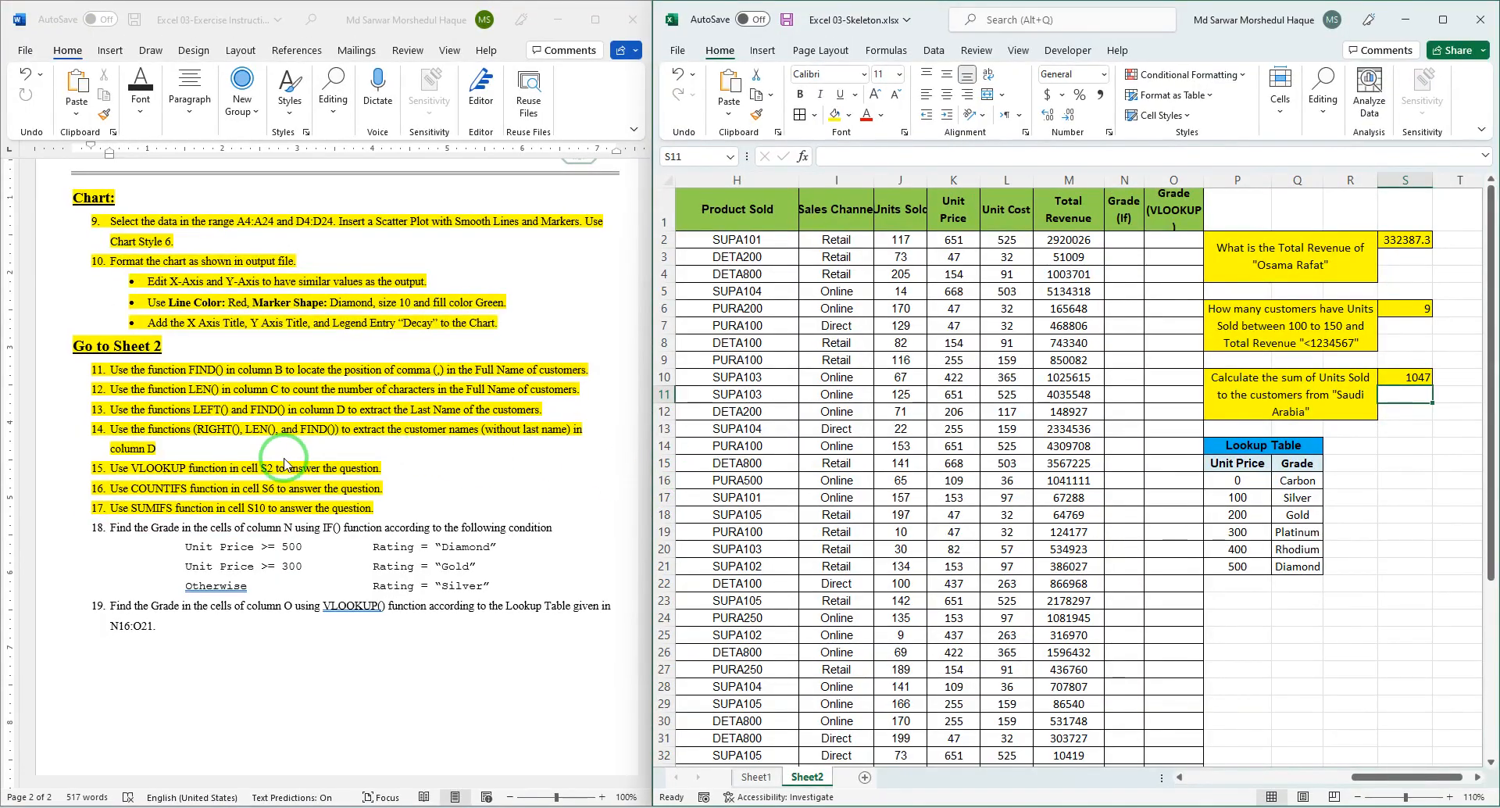
Highlight item 18 and its rating conditions in yellow in the Word instructions and select cell N2 on Sheet2 in Excel.
click(301, 517)
mouse_move(524, 590)
mouse_down()
mouse_move(2, 546)
mouse_move(18, 512)
mouse_up()
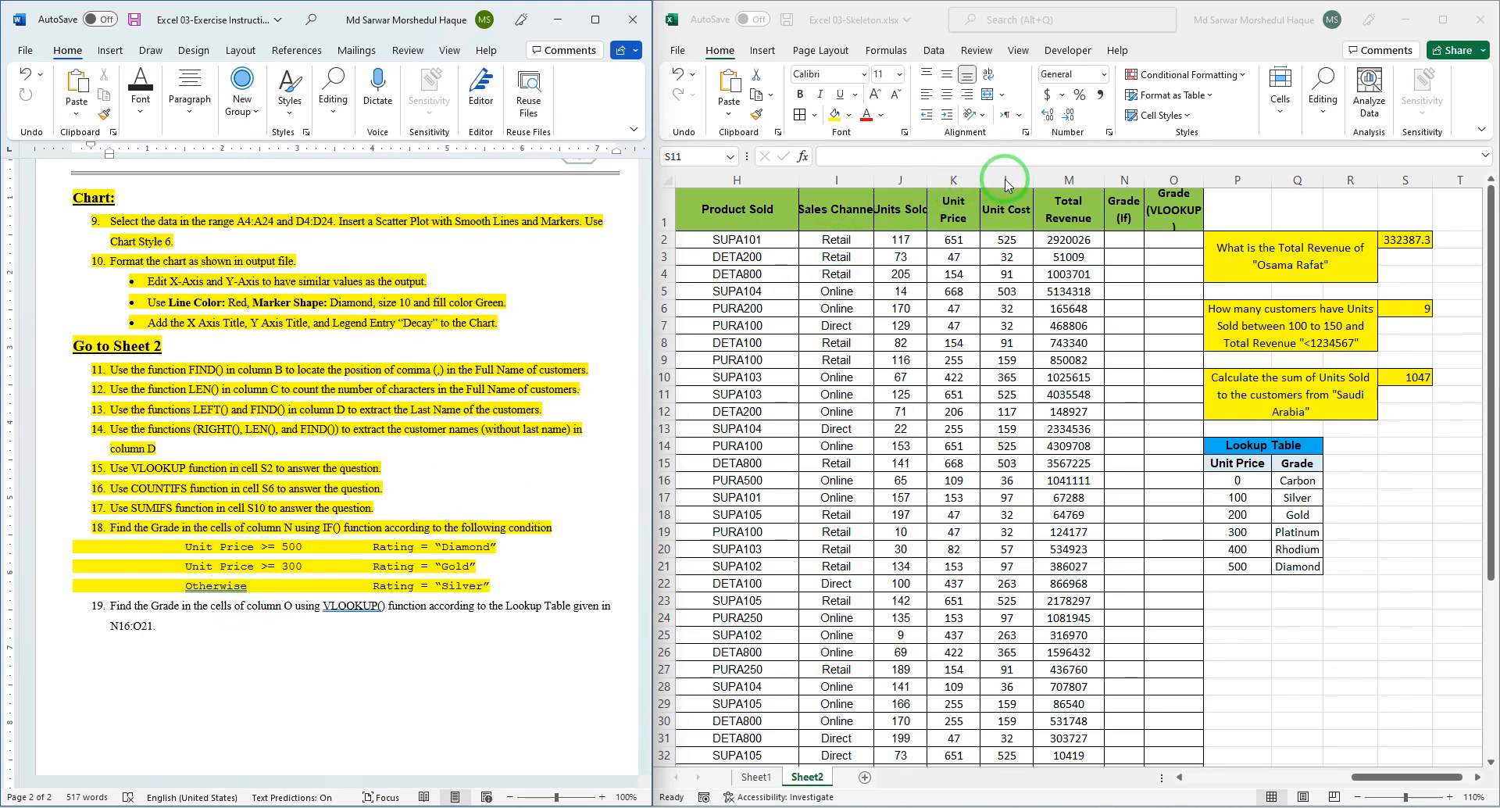
click(955, 180)
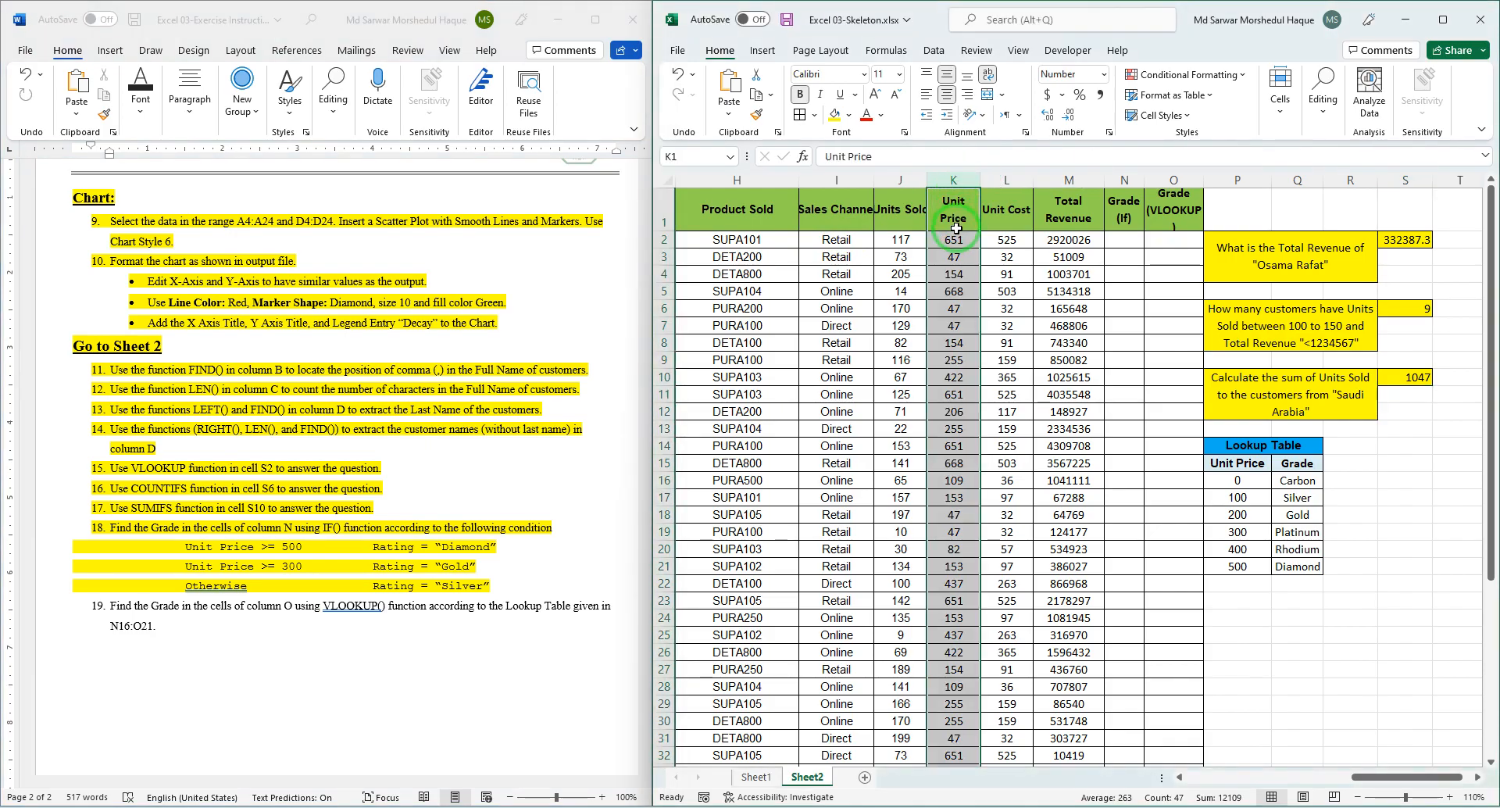
click(1125, 236)
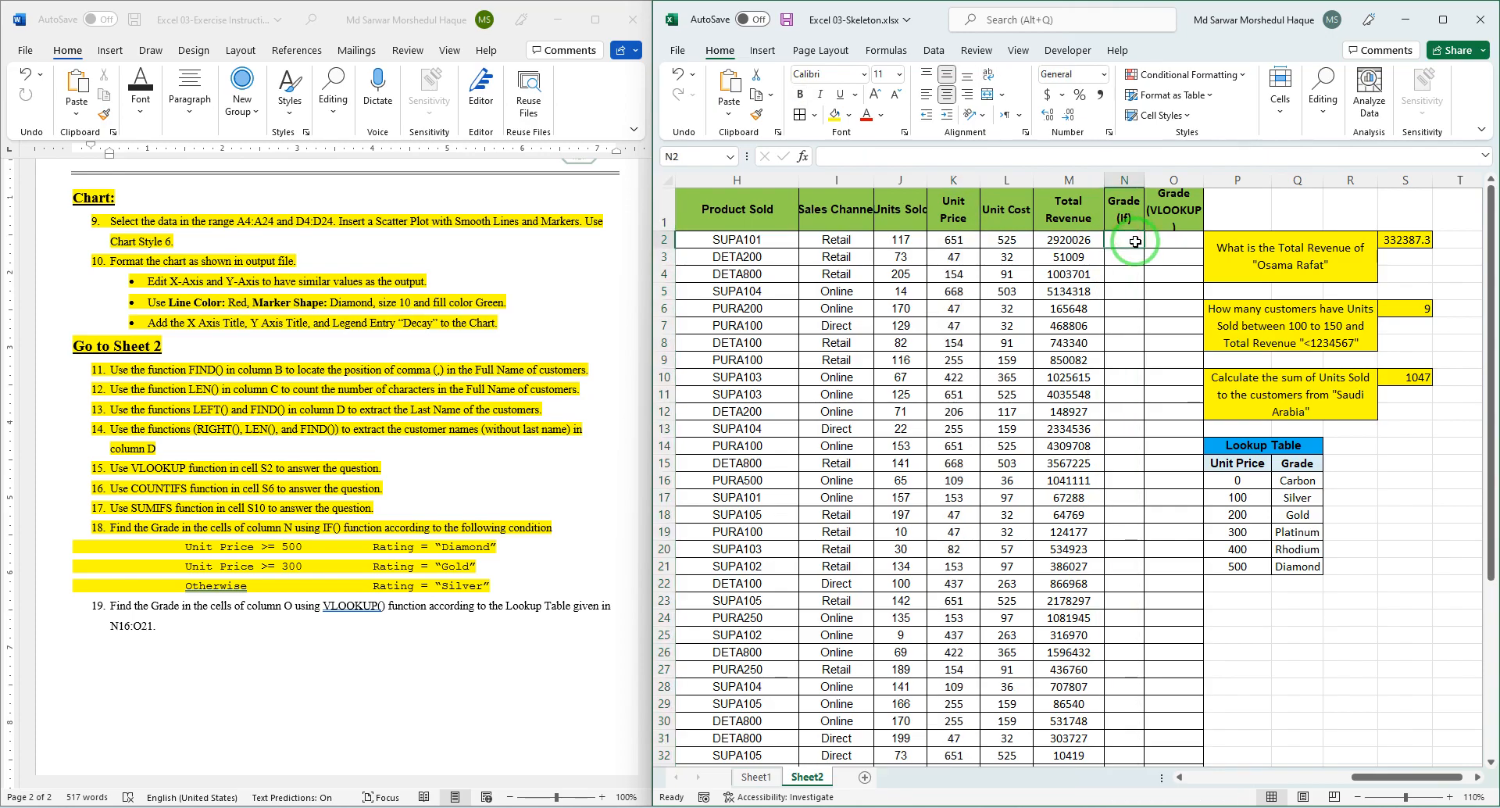
ctrl+scroll(1208, 250, up, 2)
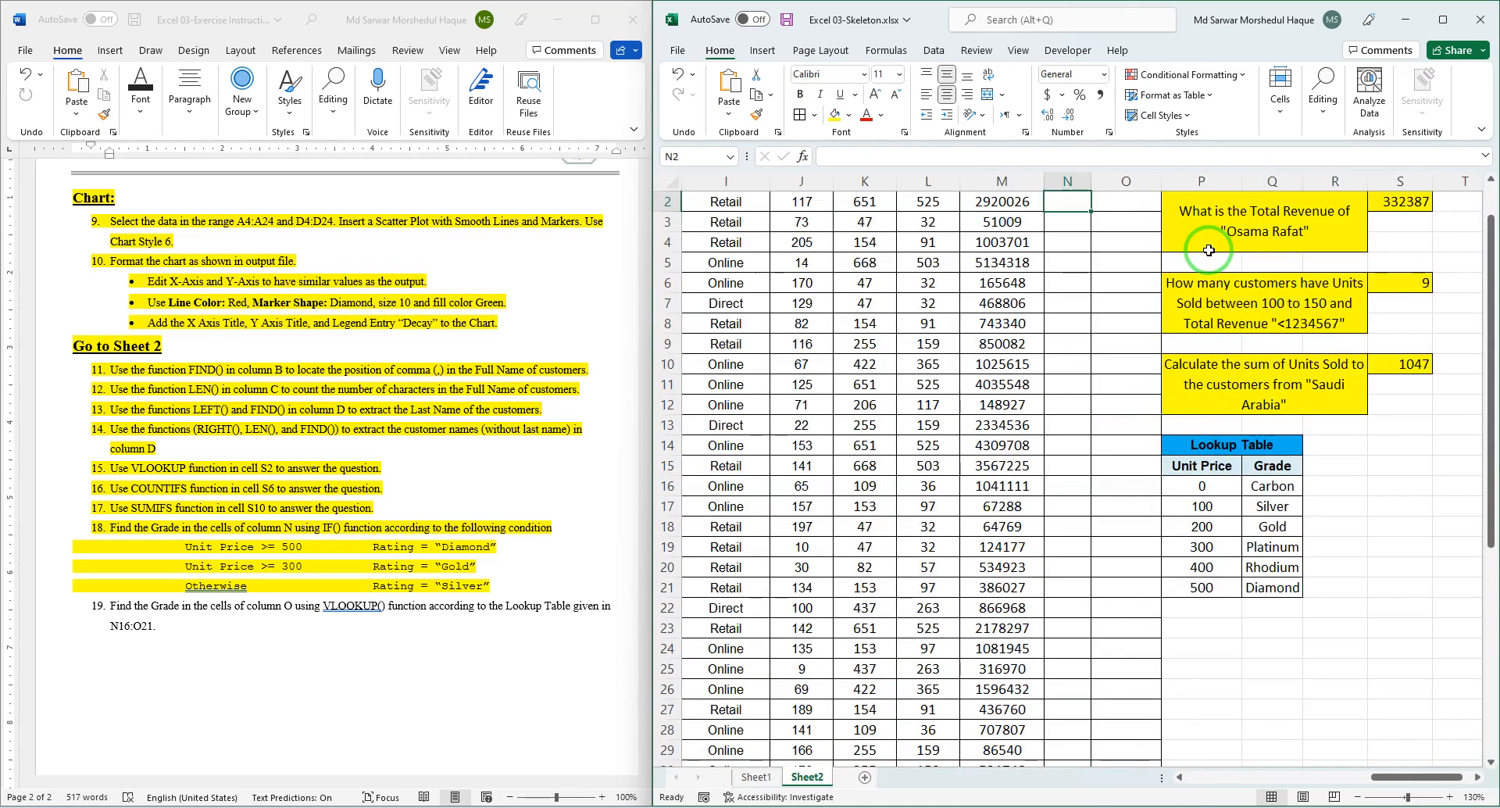
scroll(1208, 249, up, 1)
click(879, 254)
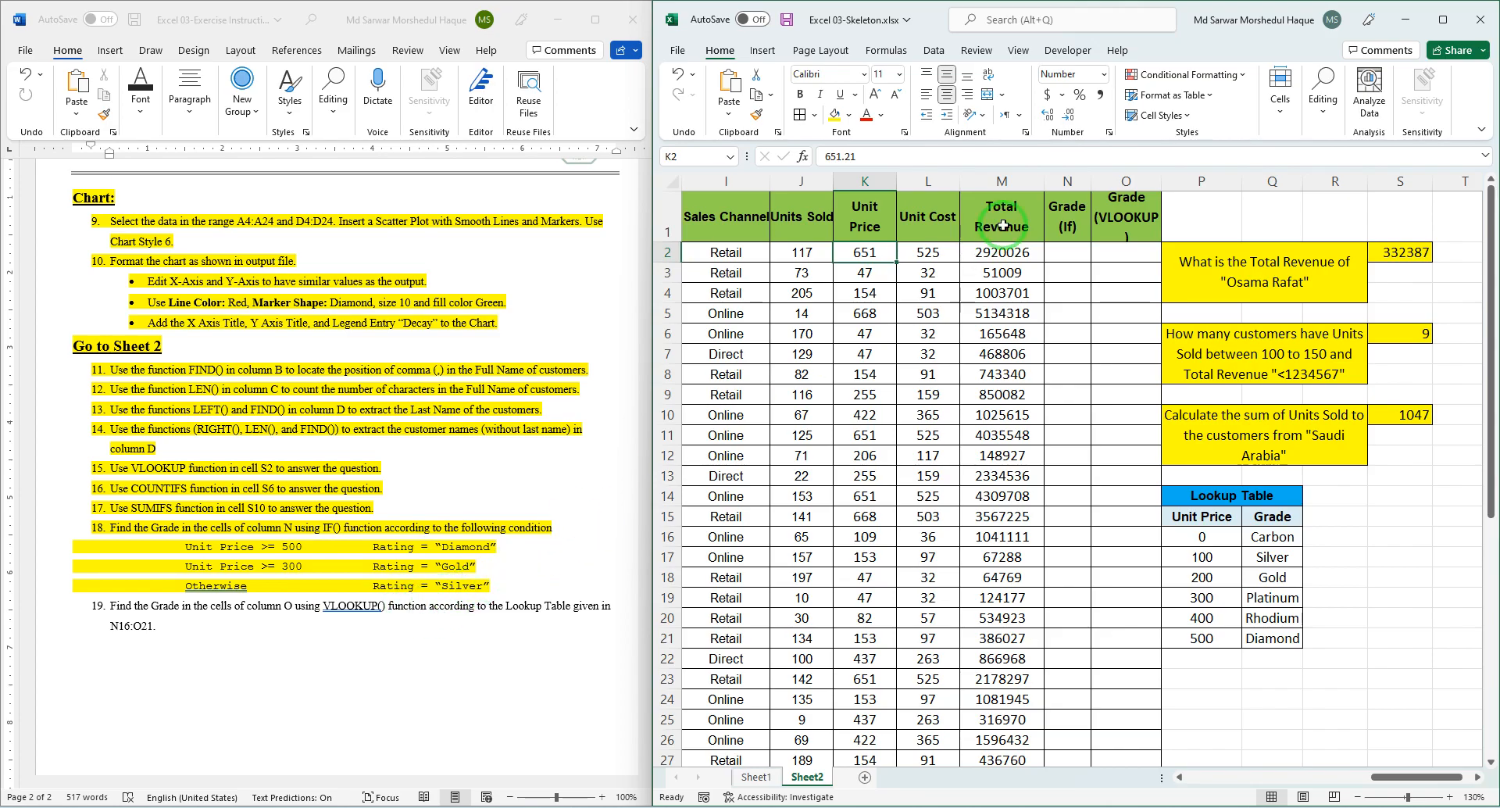
click(1086, 256)
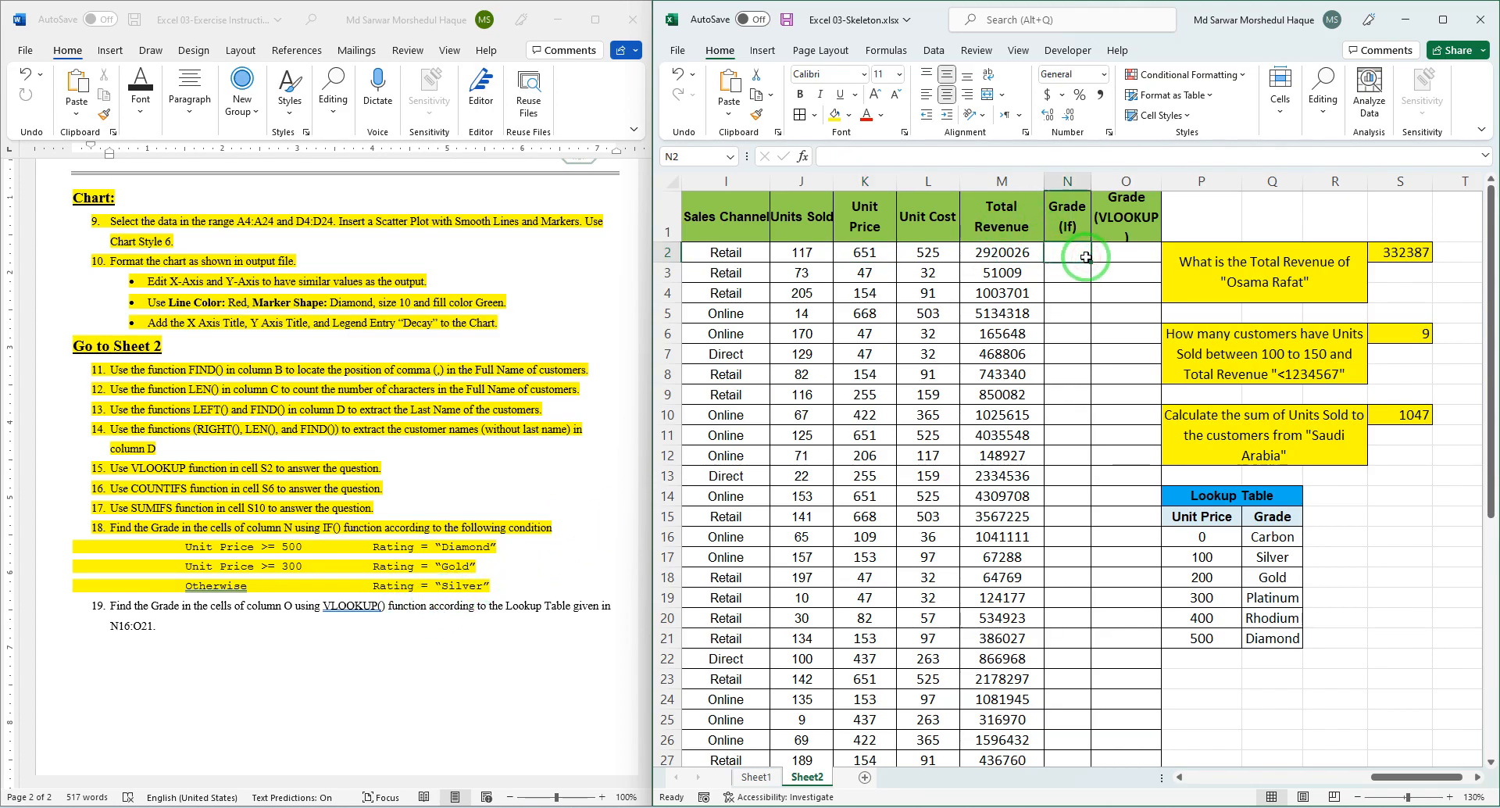
Start an IF formula in N2 that tests K2>=500 and returns "Diamond" when true.
text(=)
key(Tab)
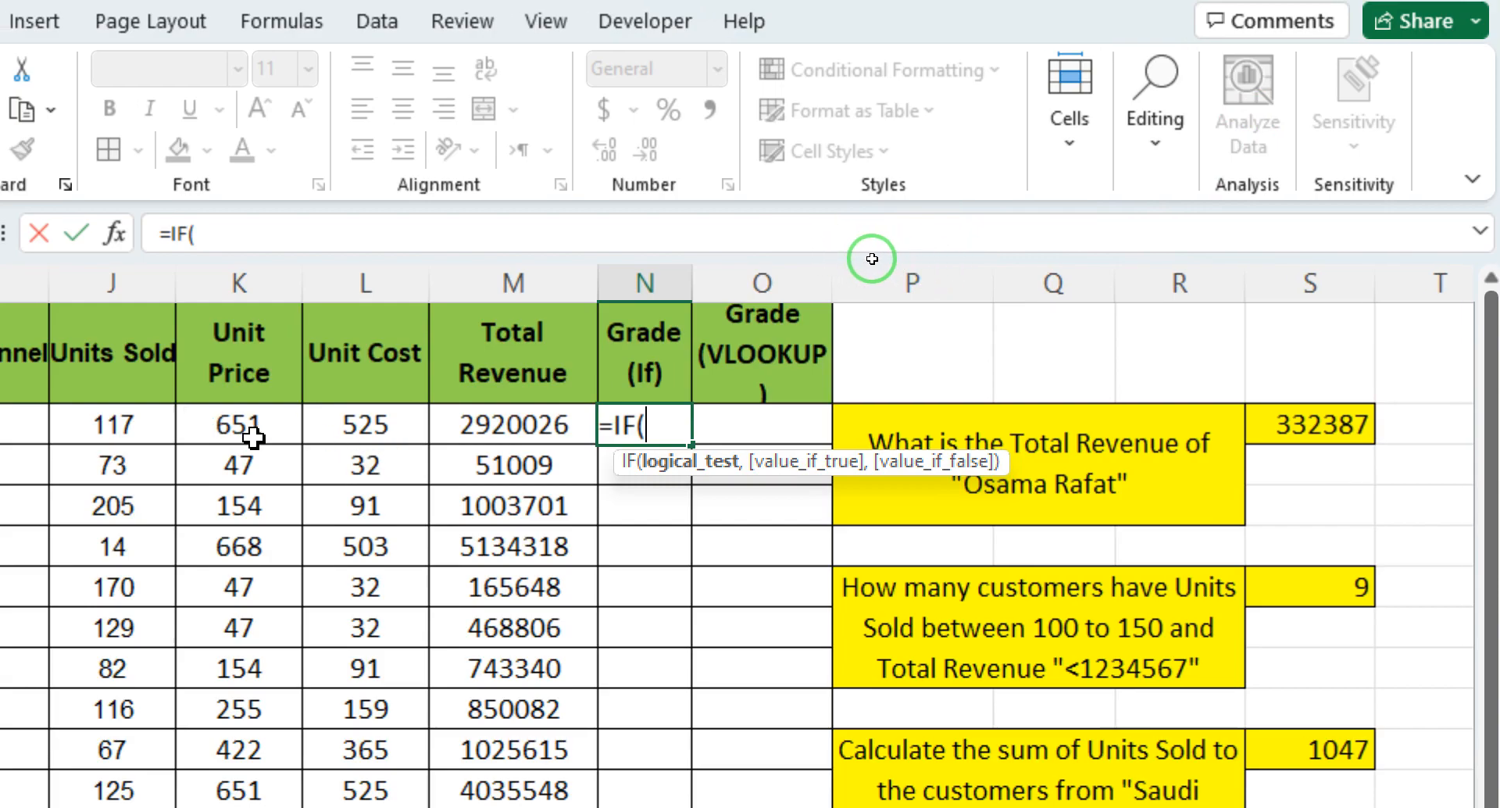
click(253, 437)
text(>=)
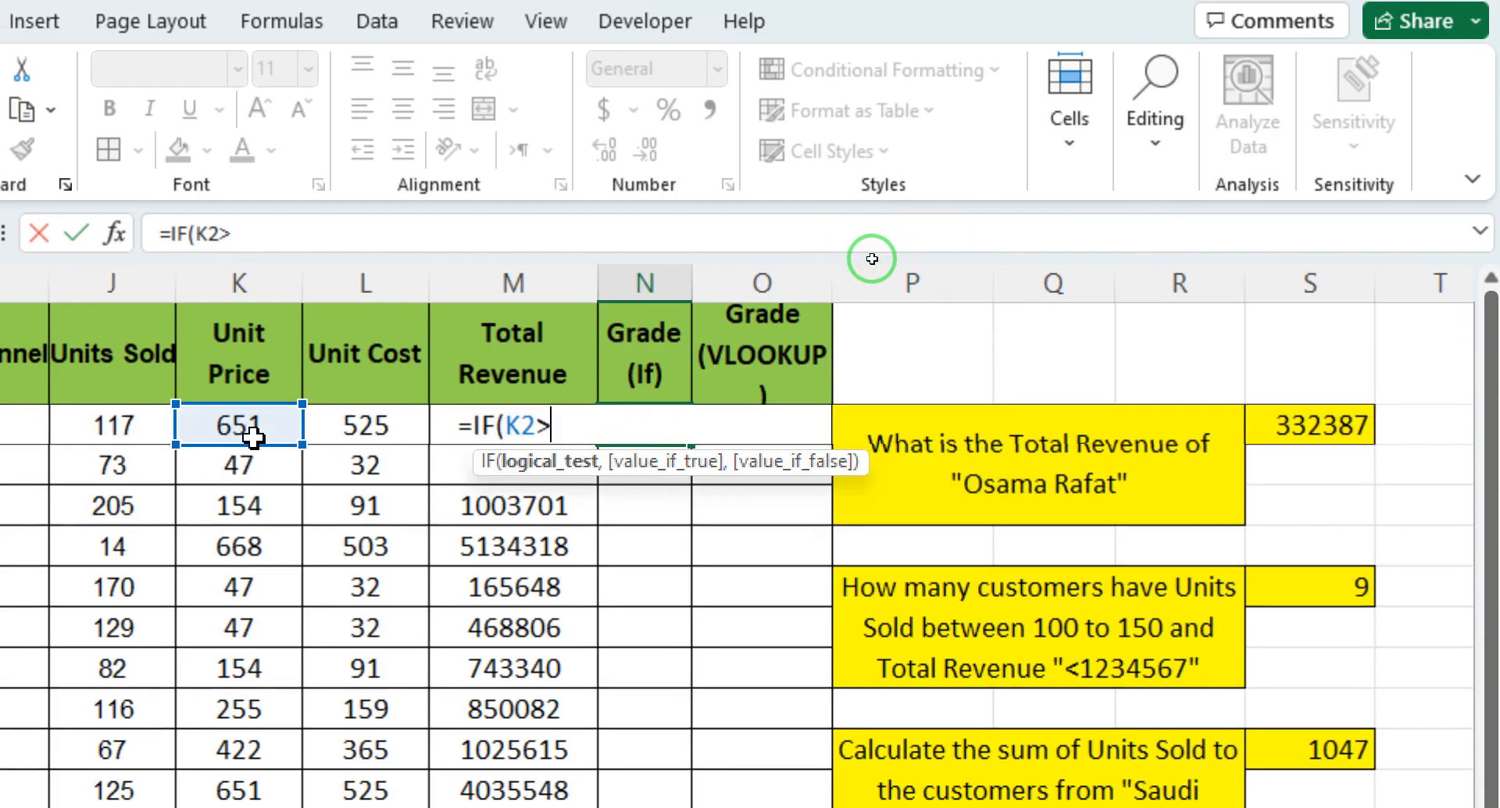
text(500)
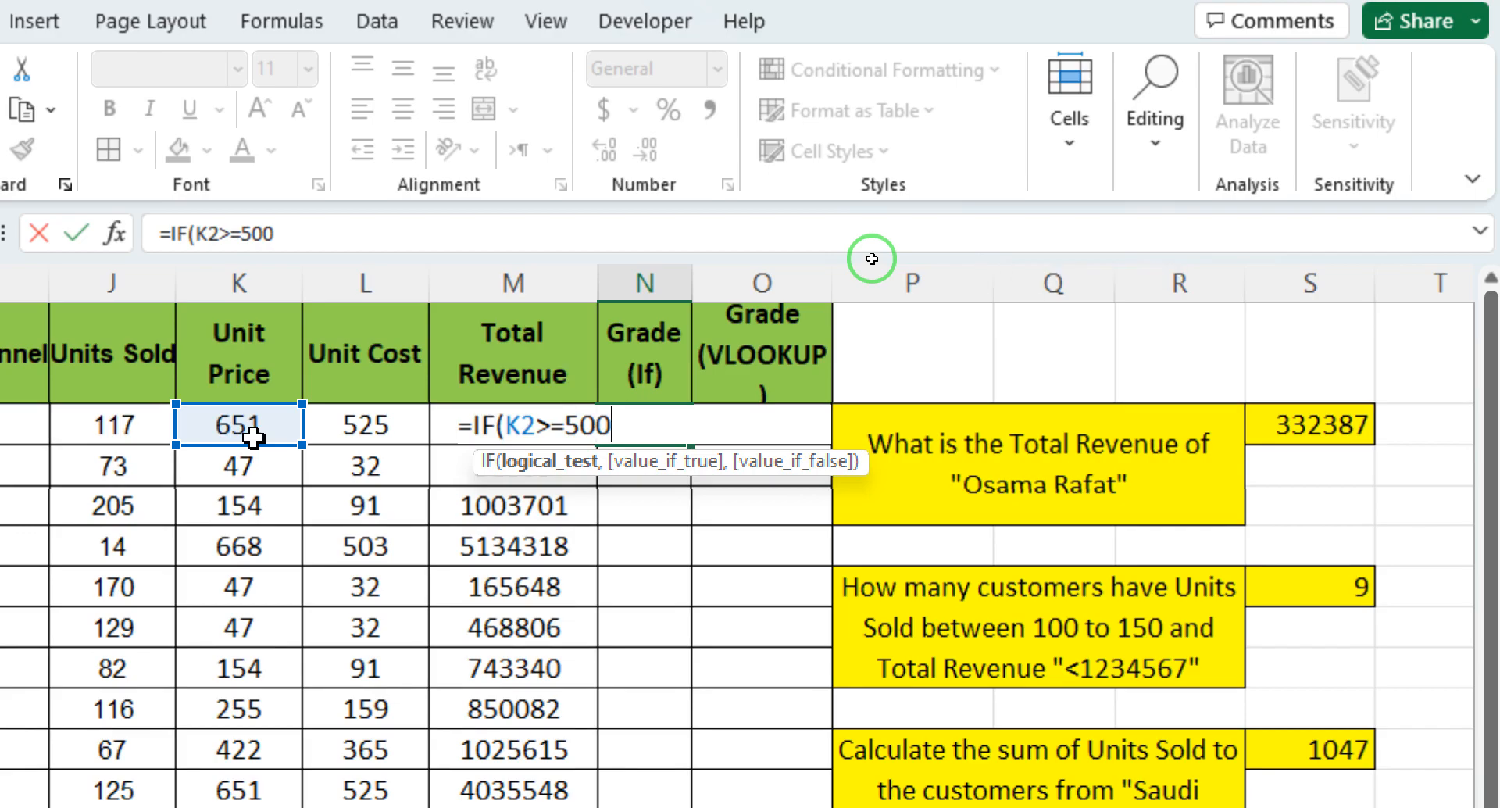
text(,)
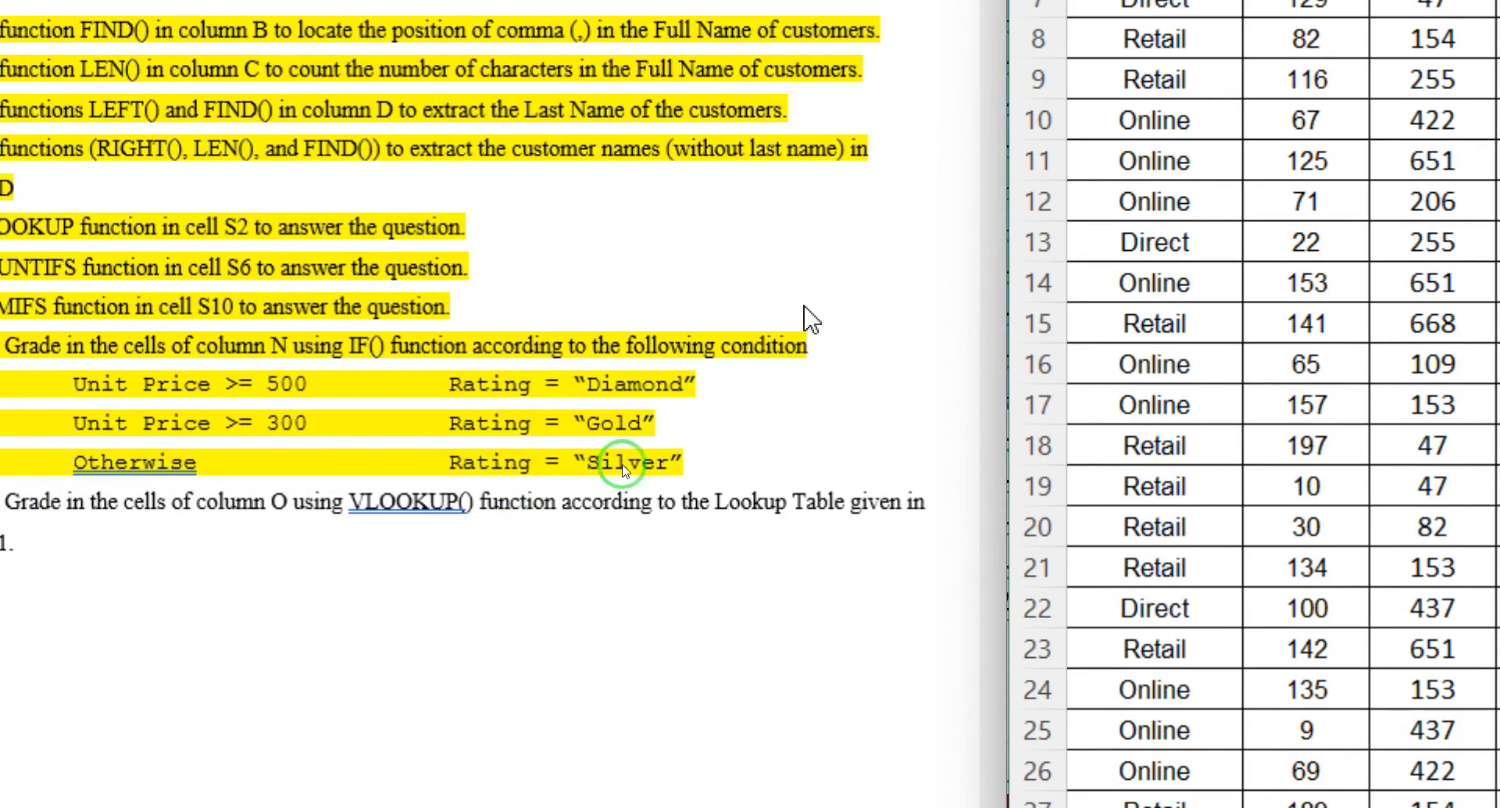
text(")
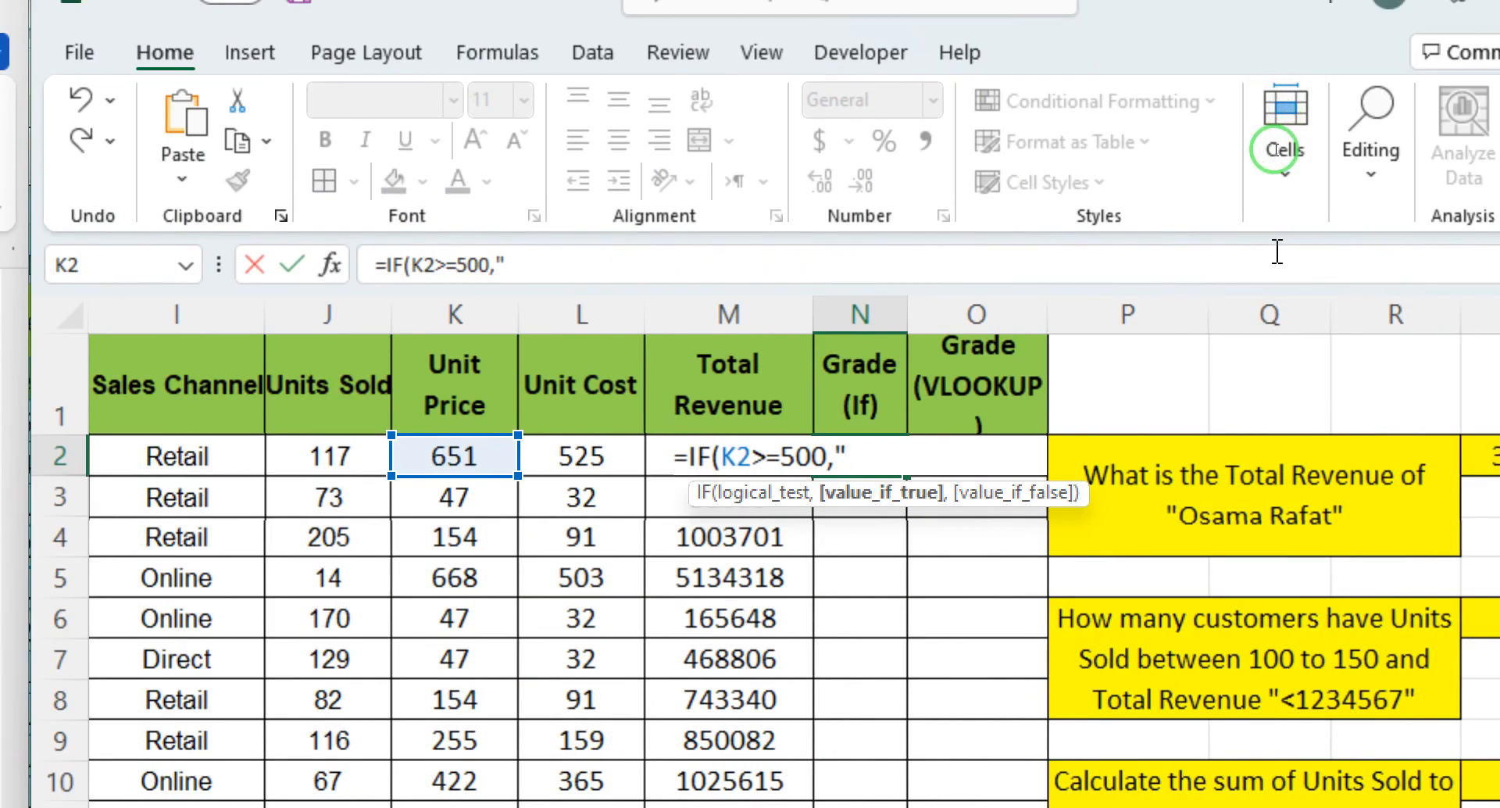
text(Diamo)
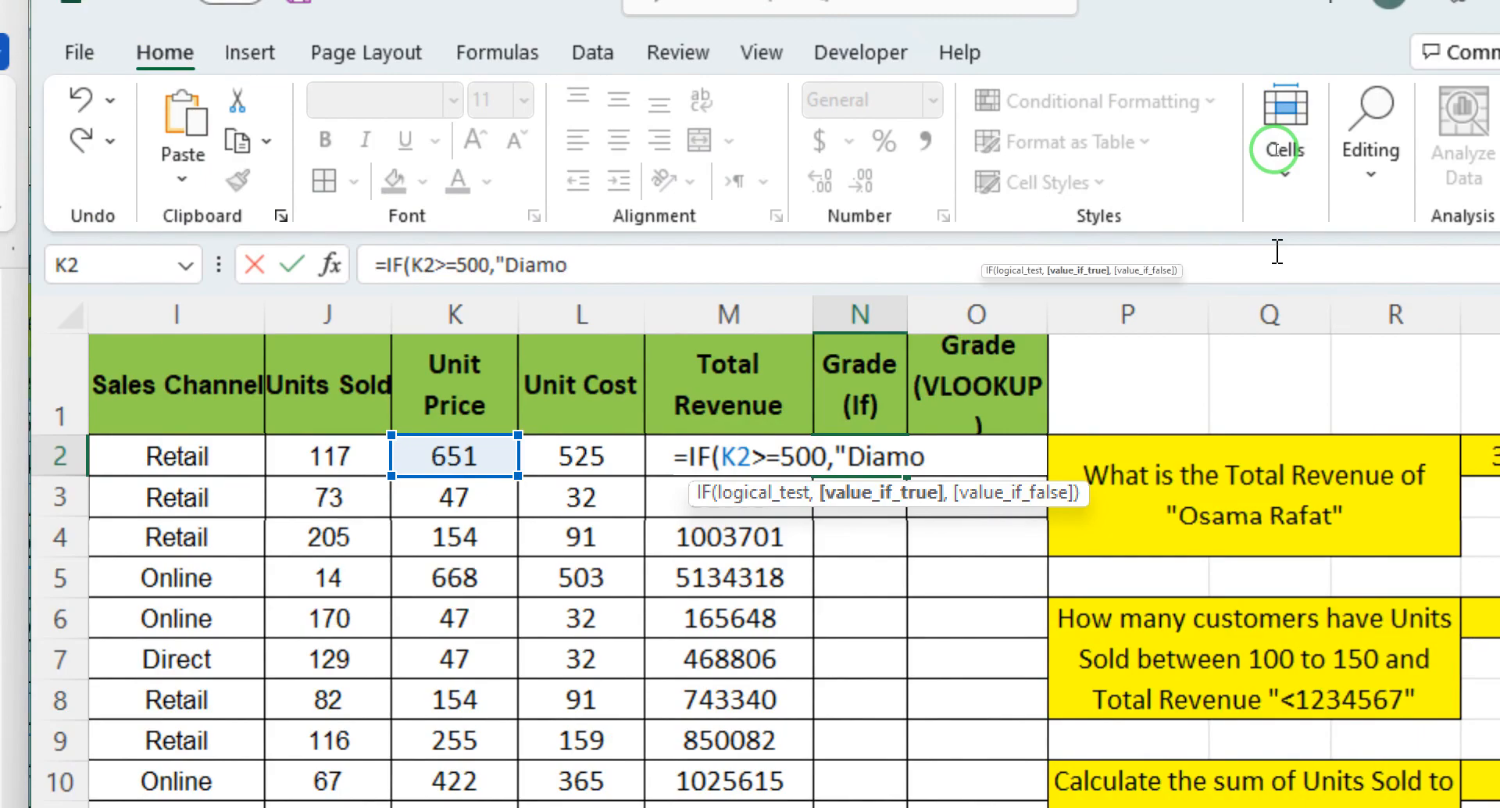
text(nd",)
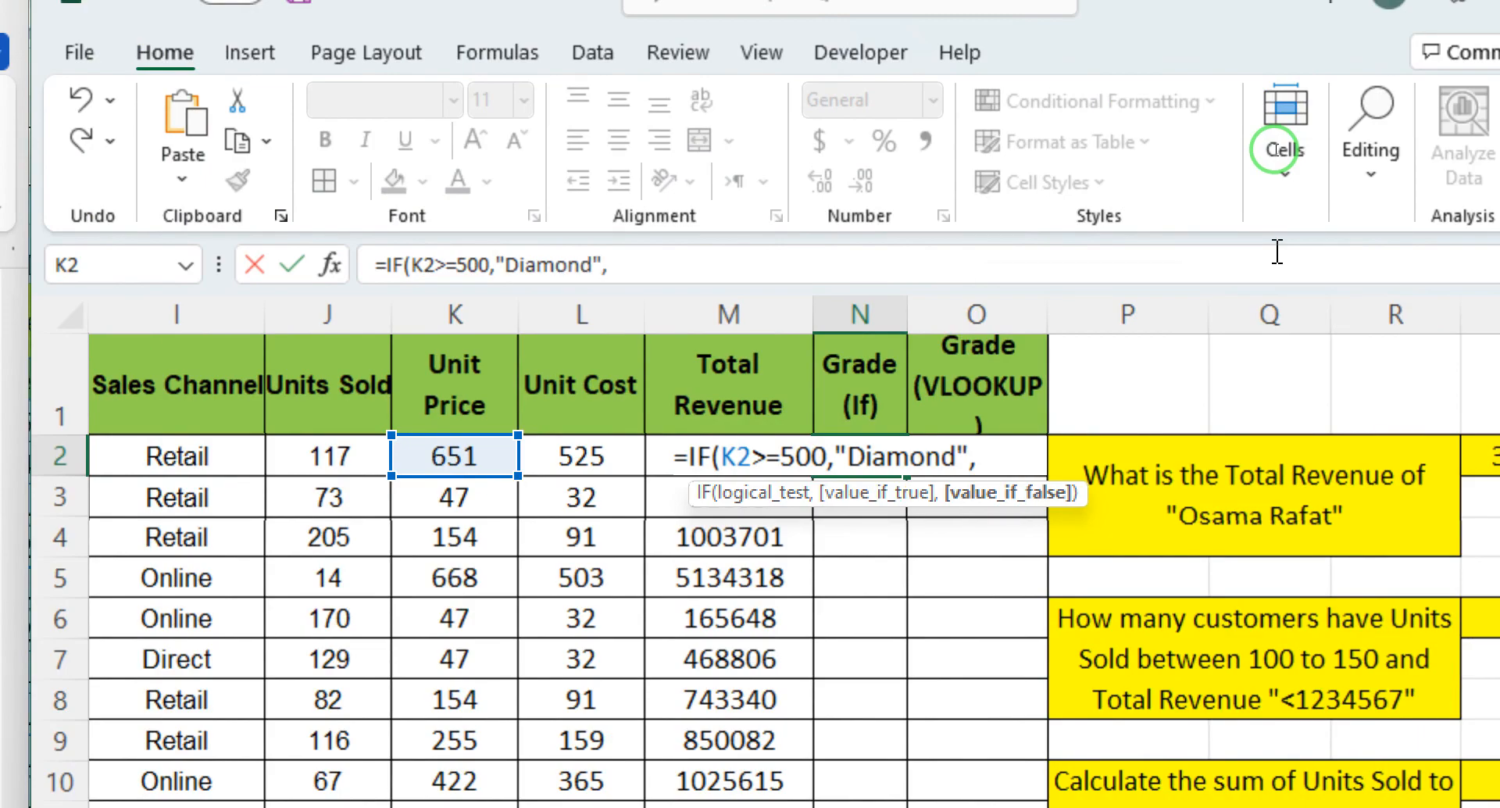
click(1004, 493)
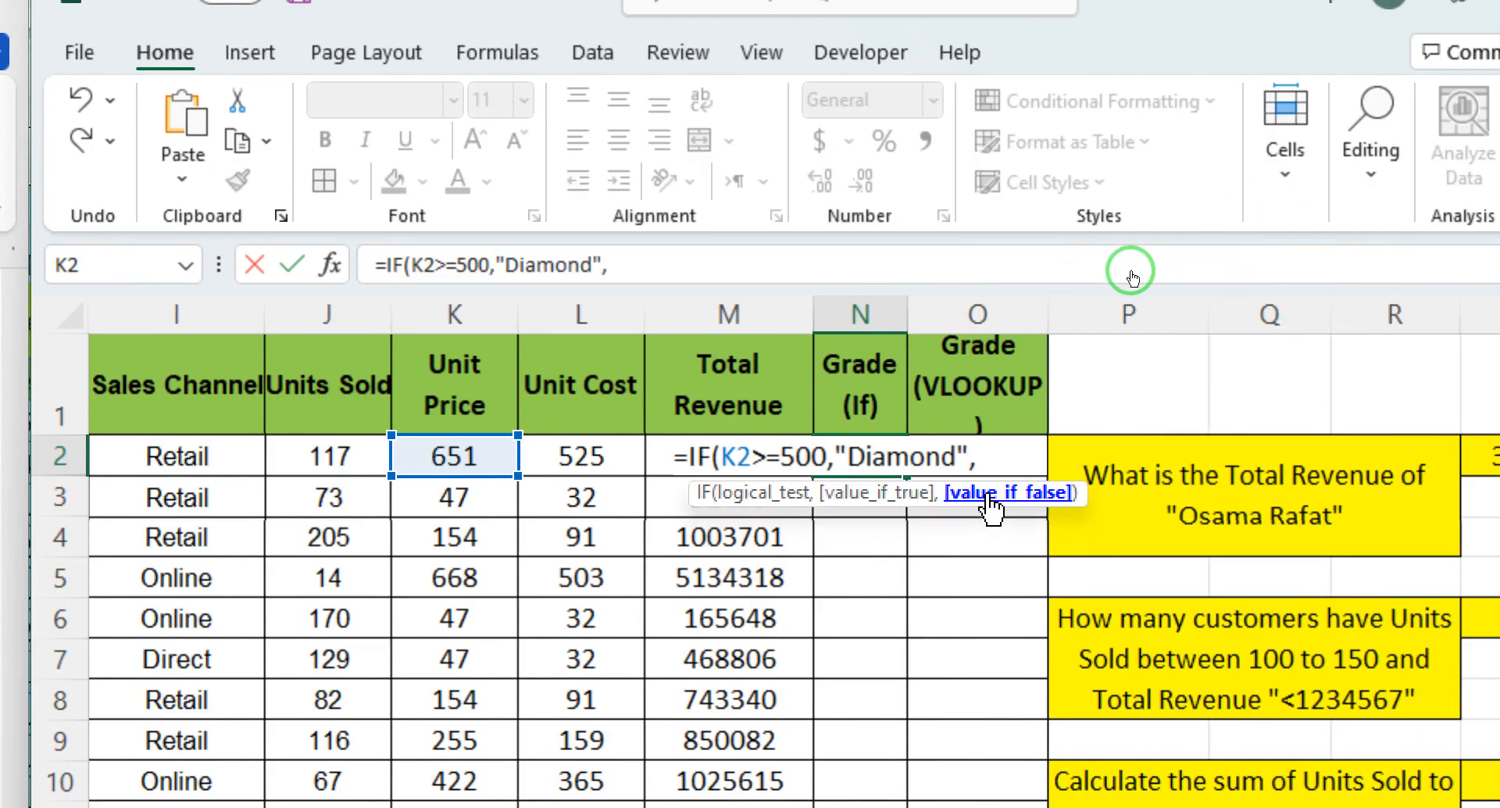
Nest a second IF as the value-if-false argument, testing K2=300 and returning "Gold" when true.
text(if)
key(Tab)
key(Caps_Lock)
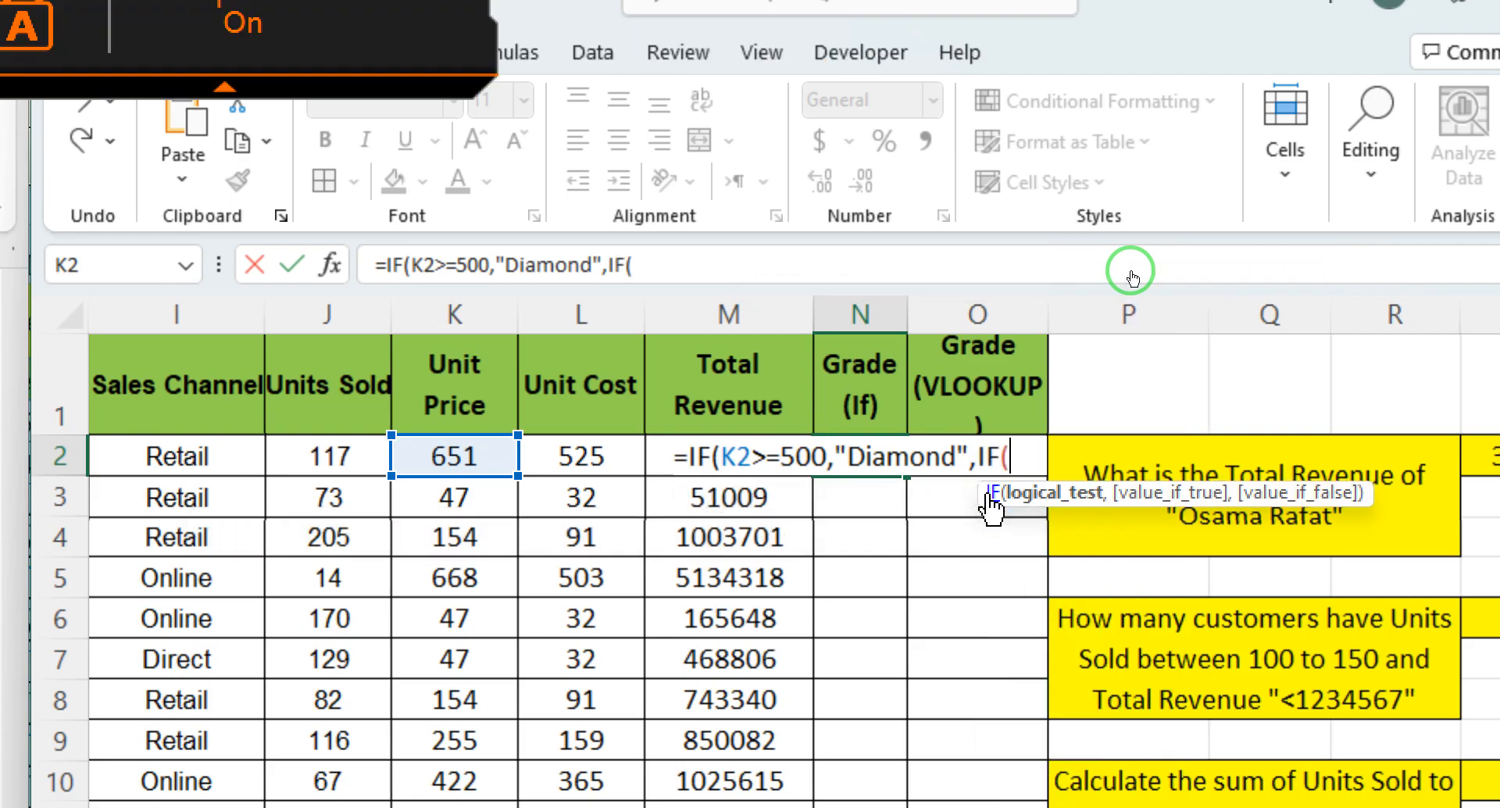
text(K2)
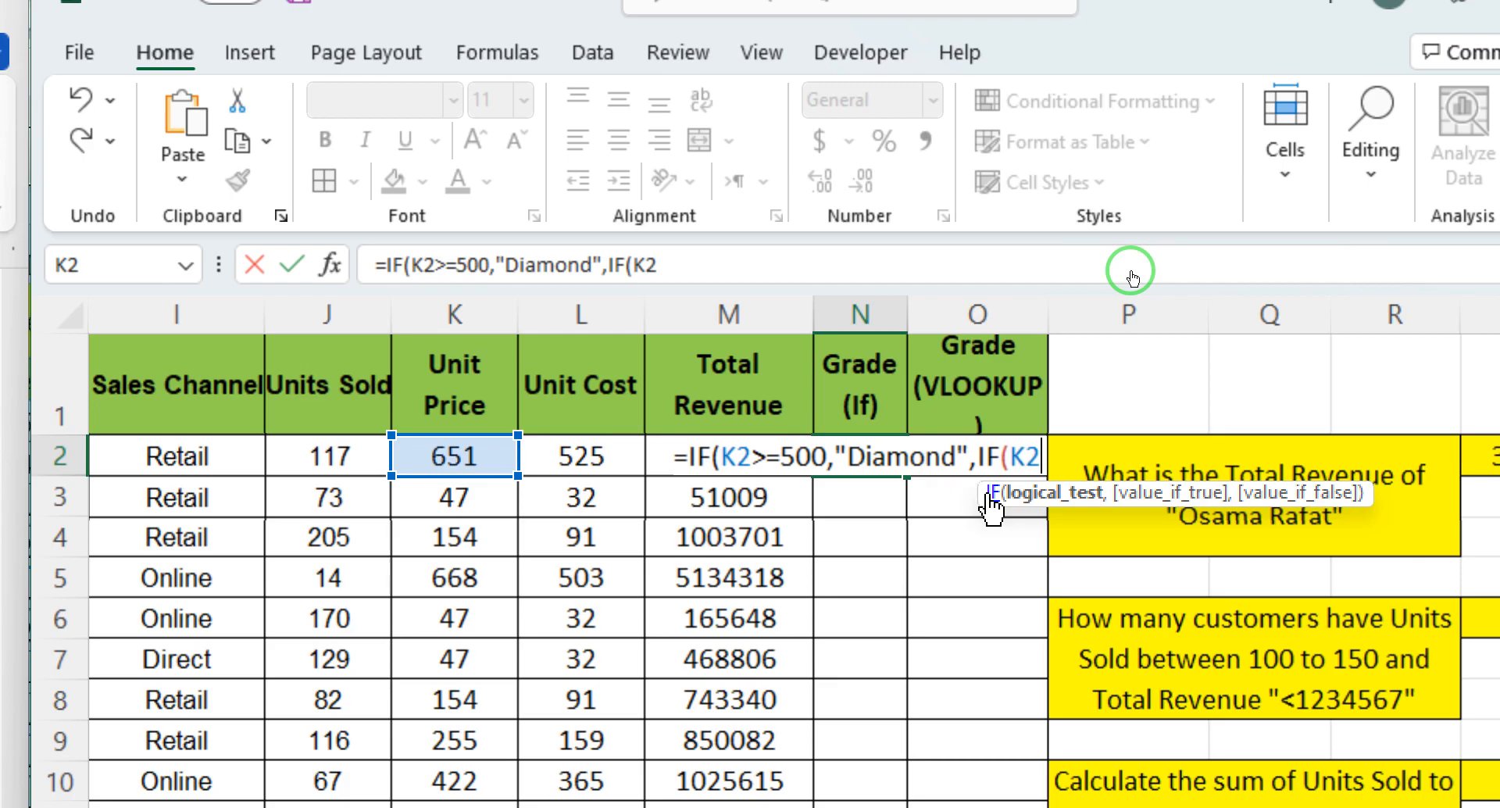
text(=)
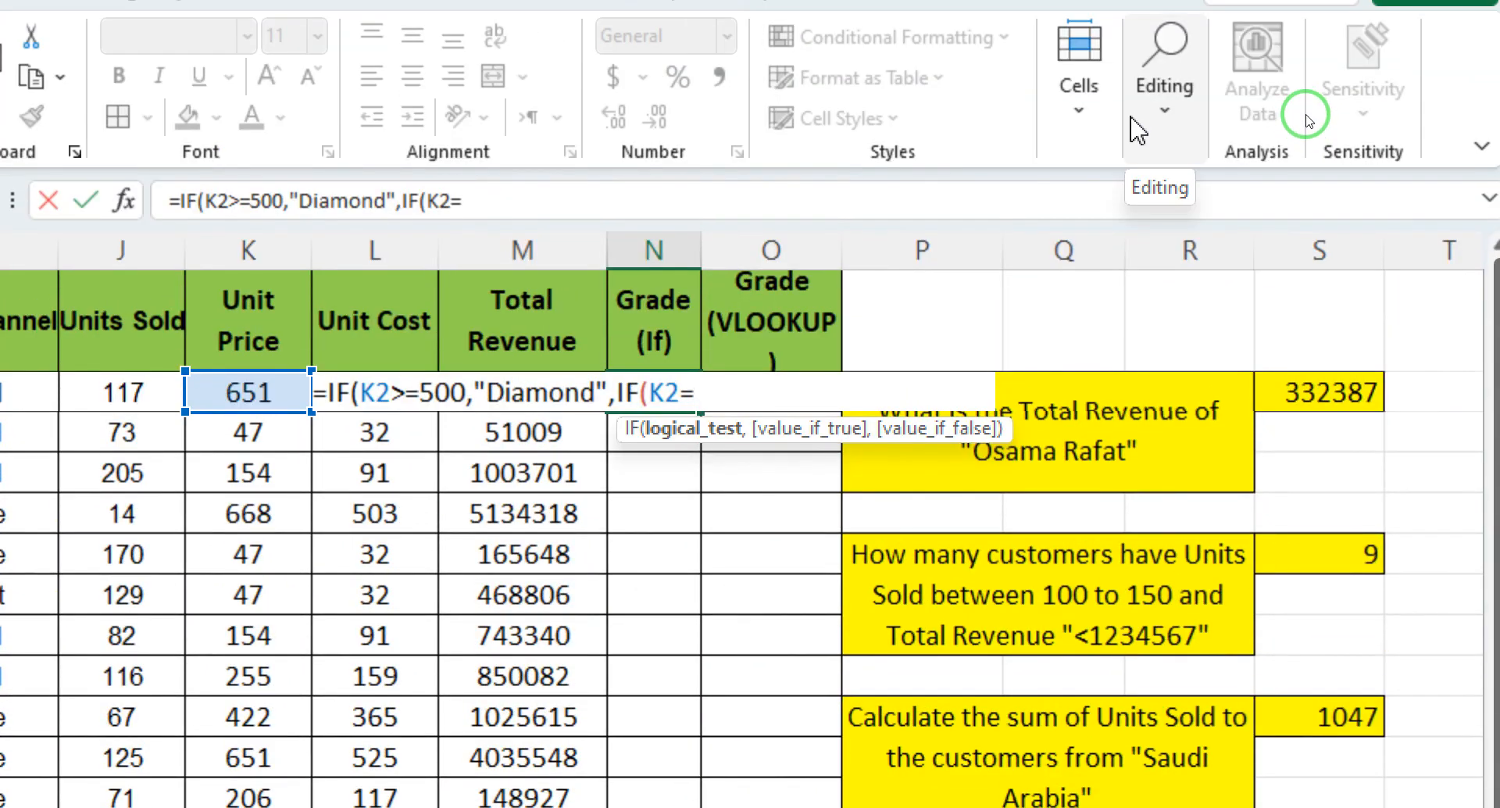
text(300,)
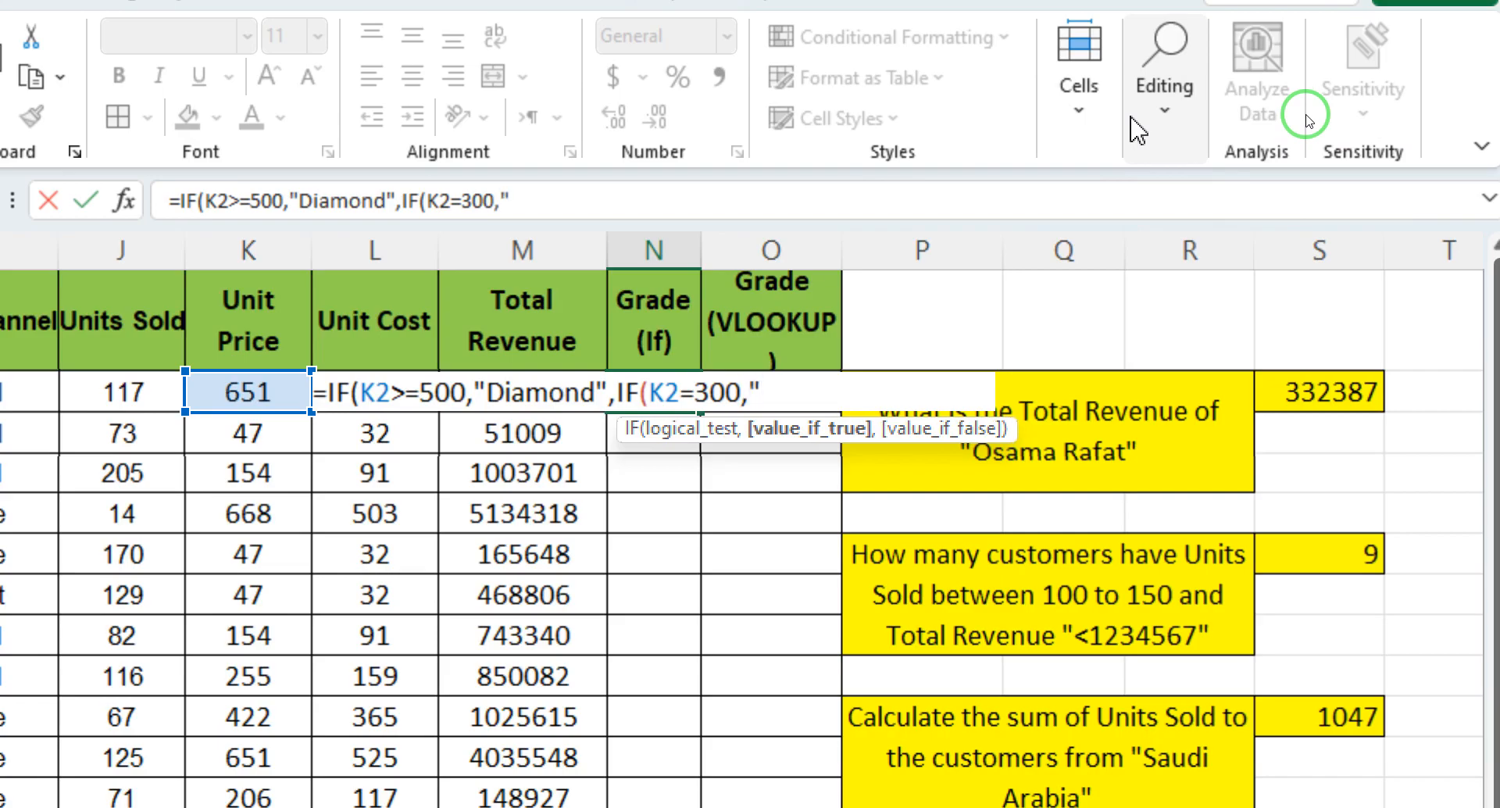
text("Gold",)
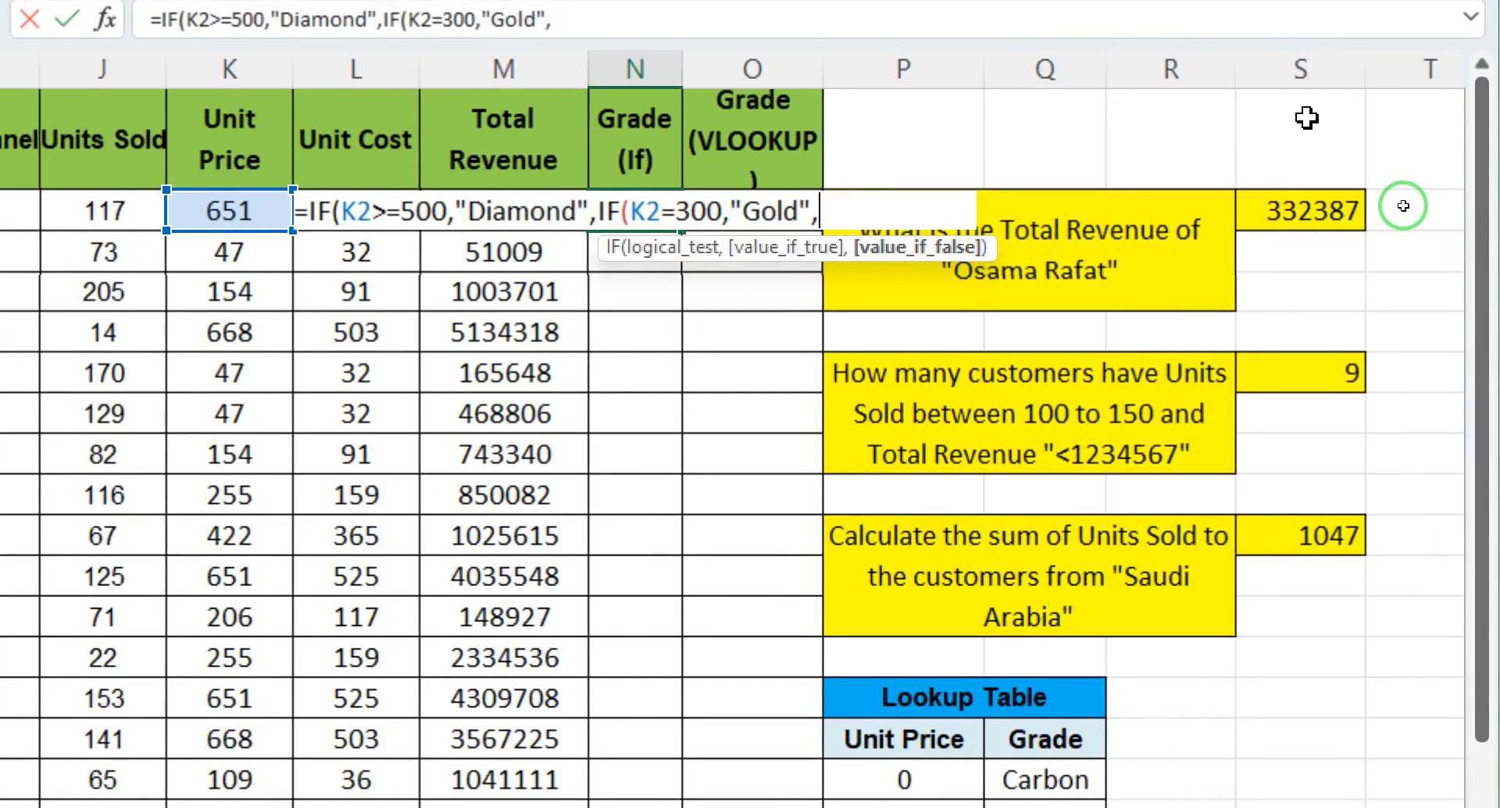
Add "Silver" as the nested IF's value-if-false and close both IF functions.
text("Sil)
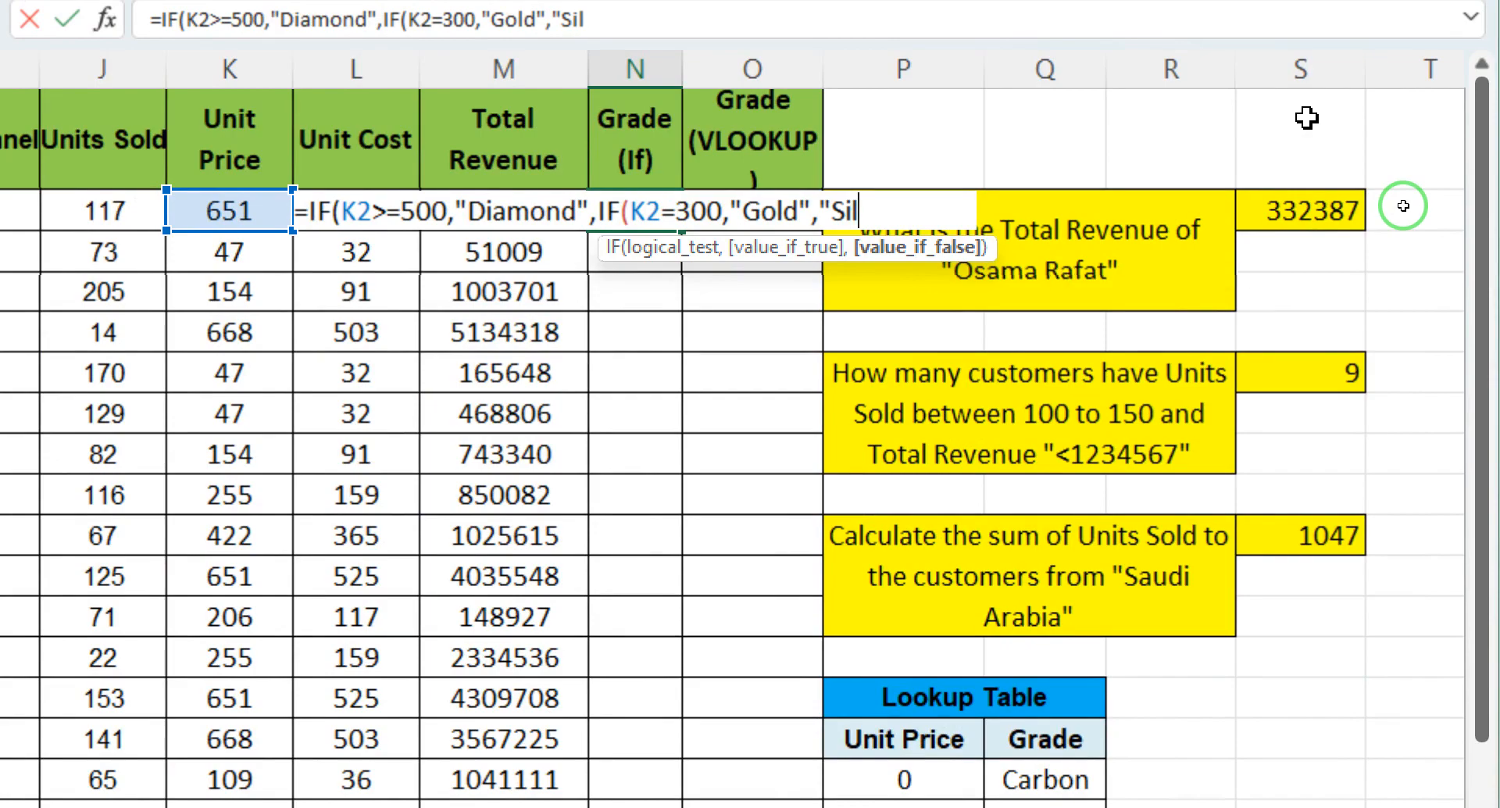
text(ver")
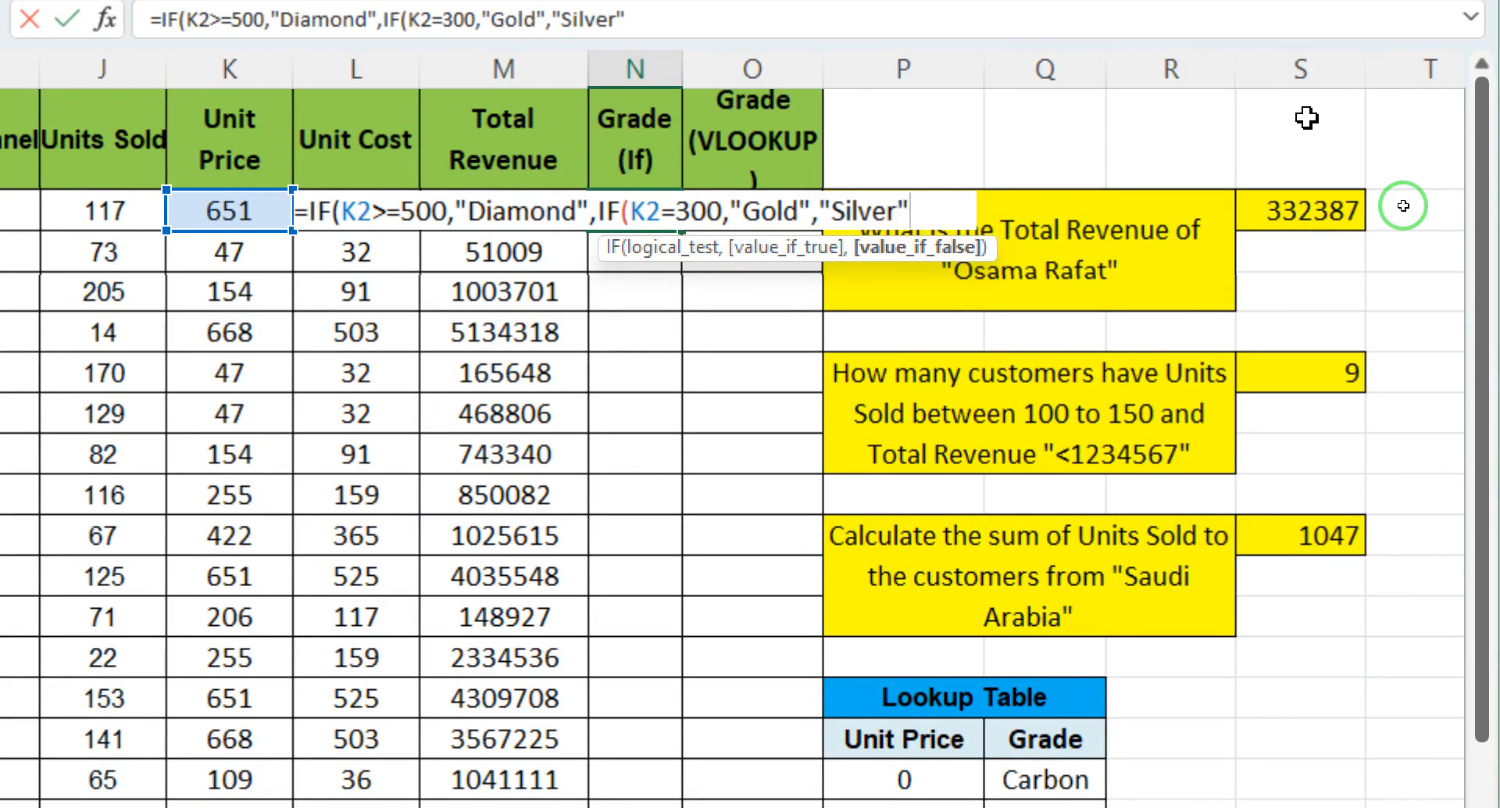
text())
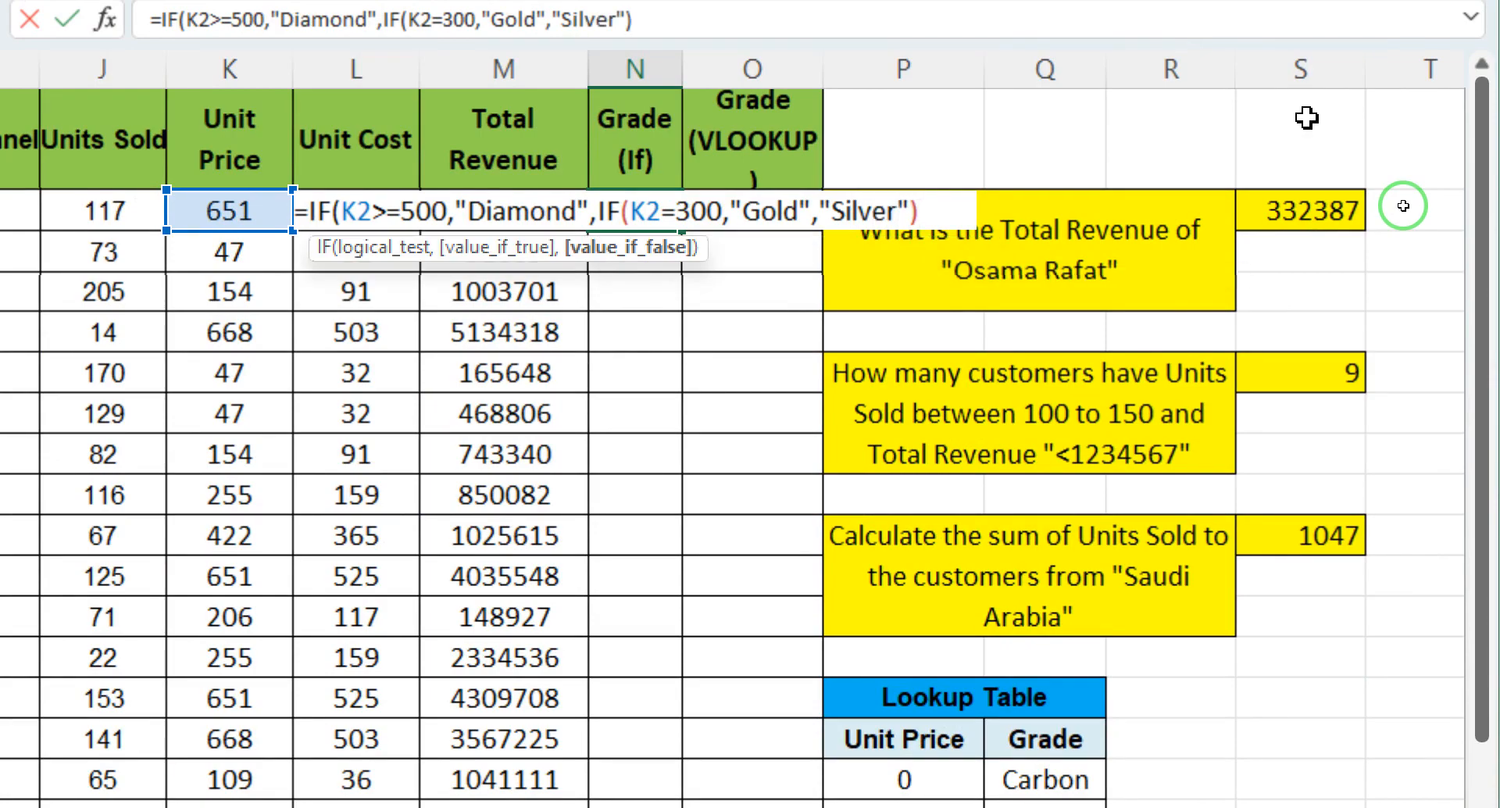
text())
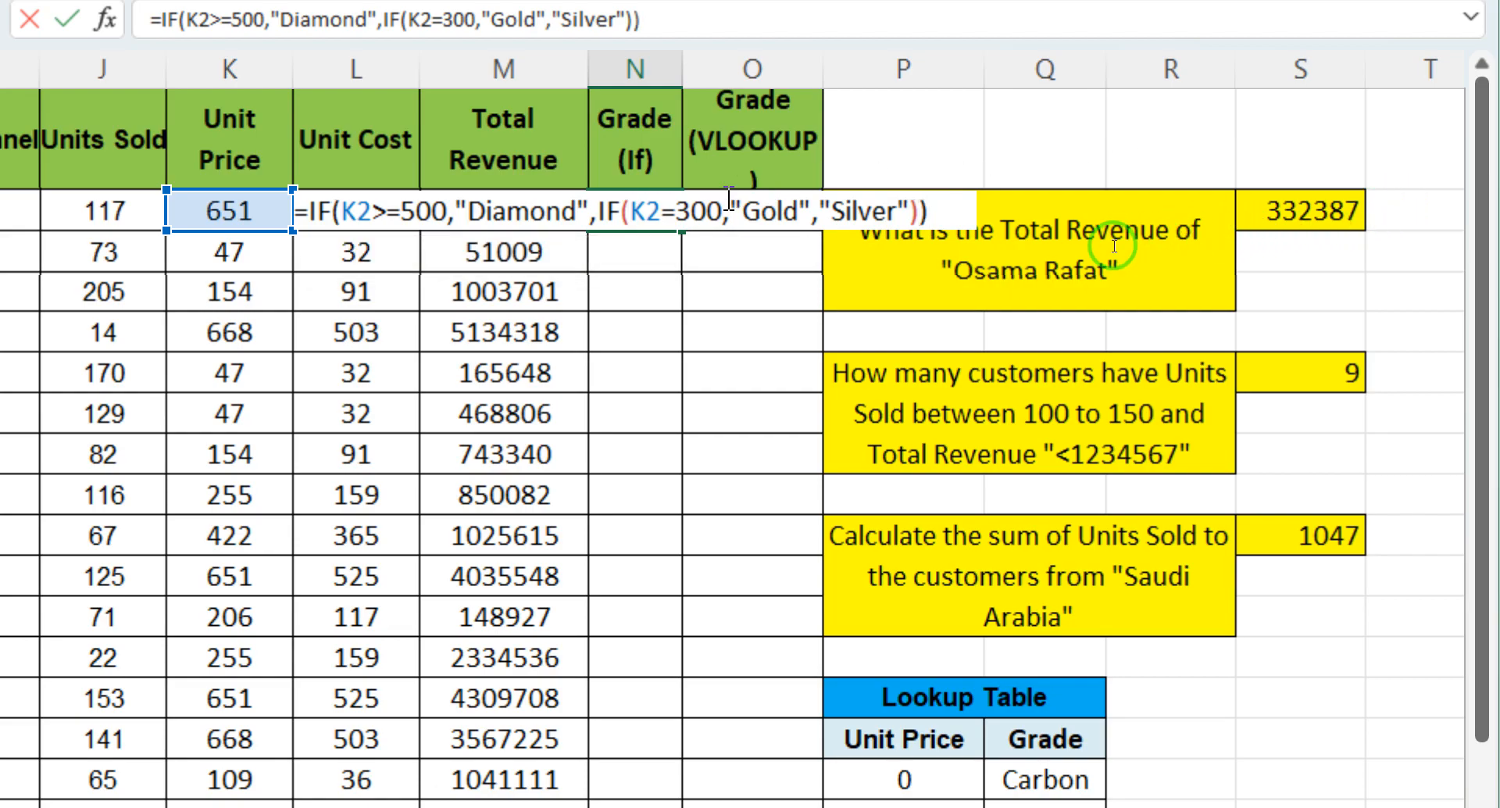
Enter the IF formula in N2, widen column N to fit its contents, and fill the formula down the Grade (If) column.
key(Return)
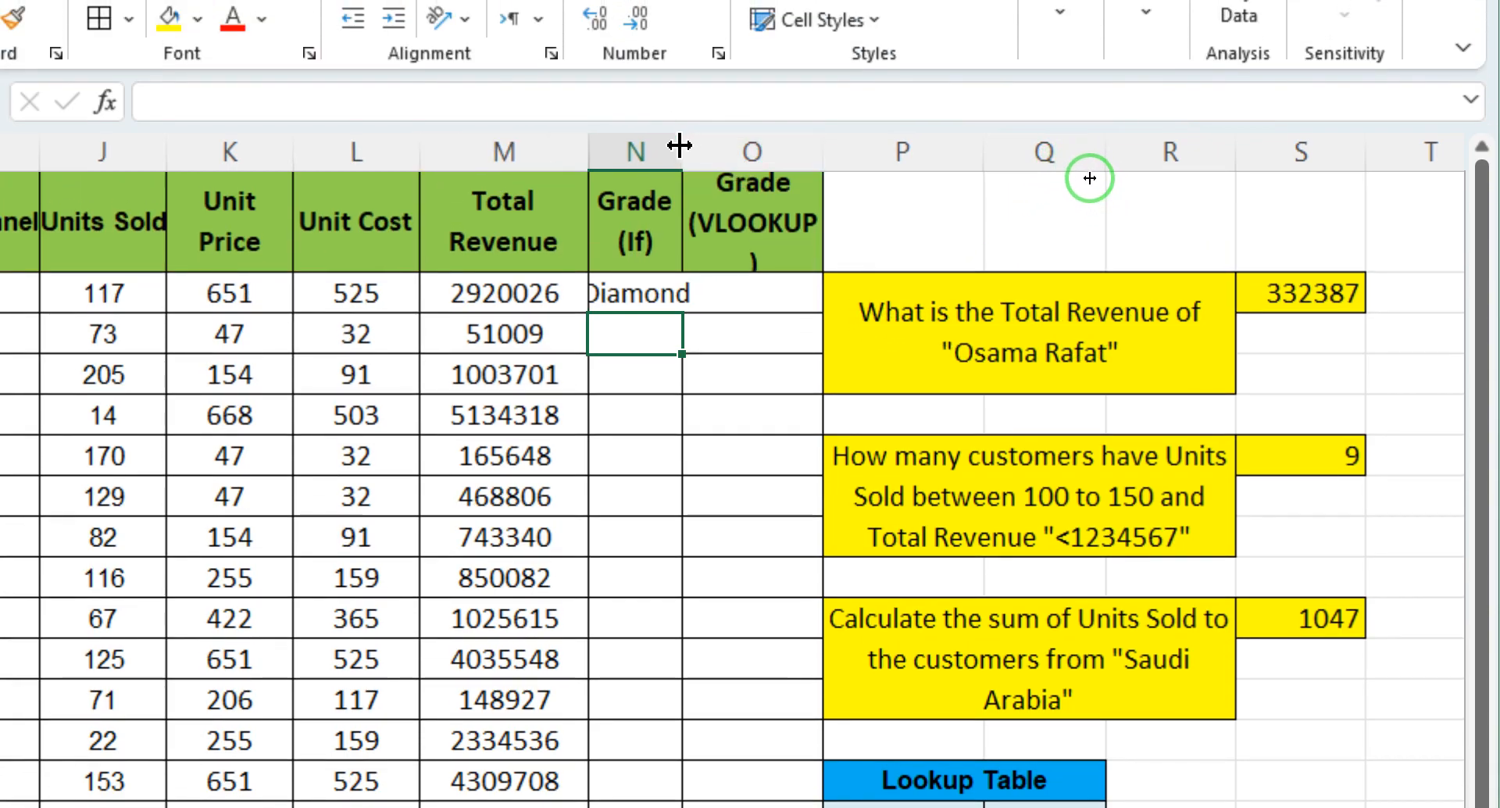
double_click(680, 146)
click(707, 300)
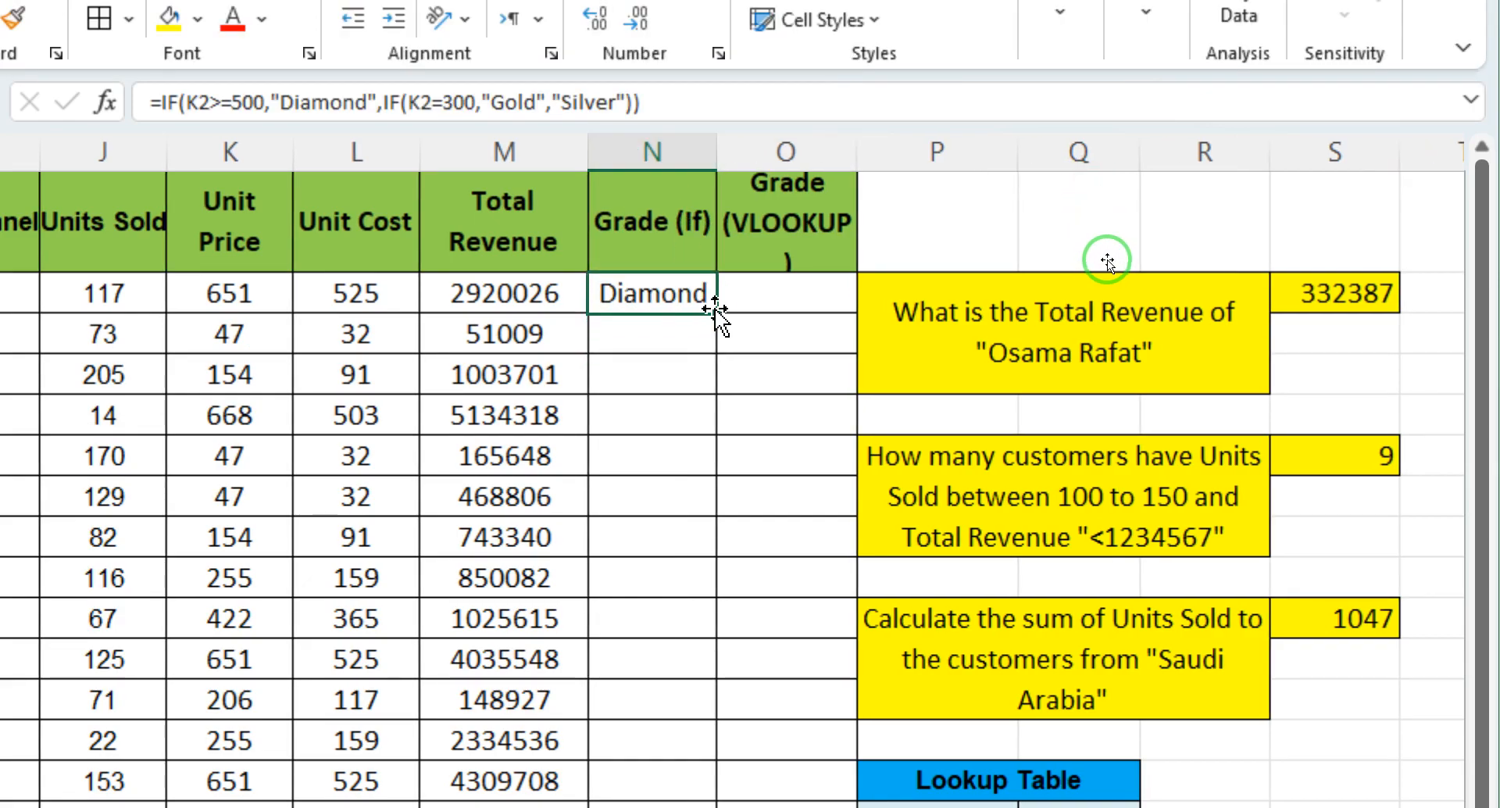
double_click(719, 314)
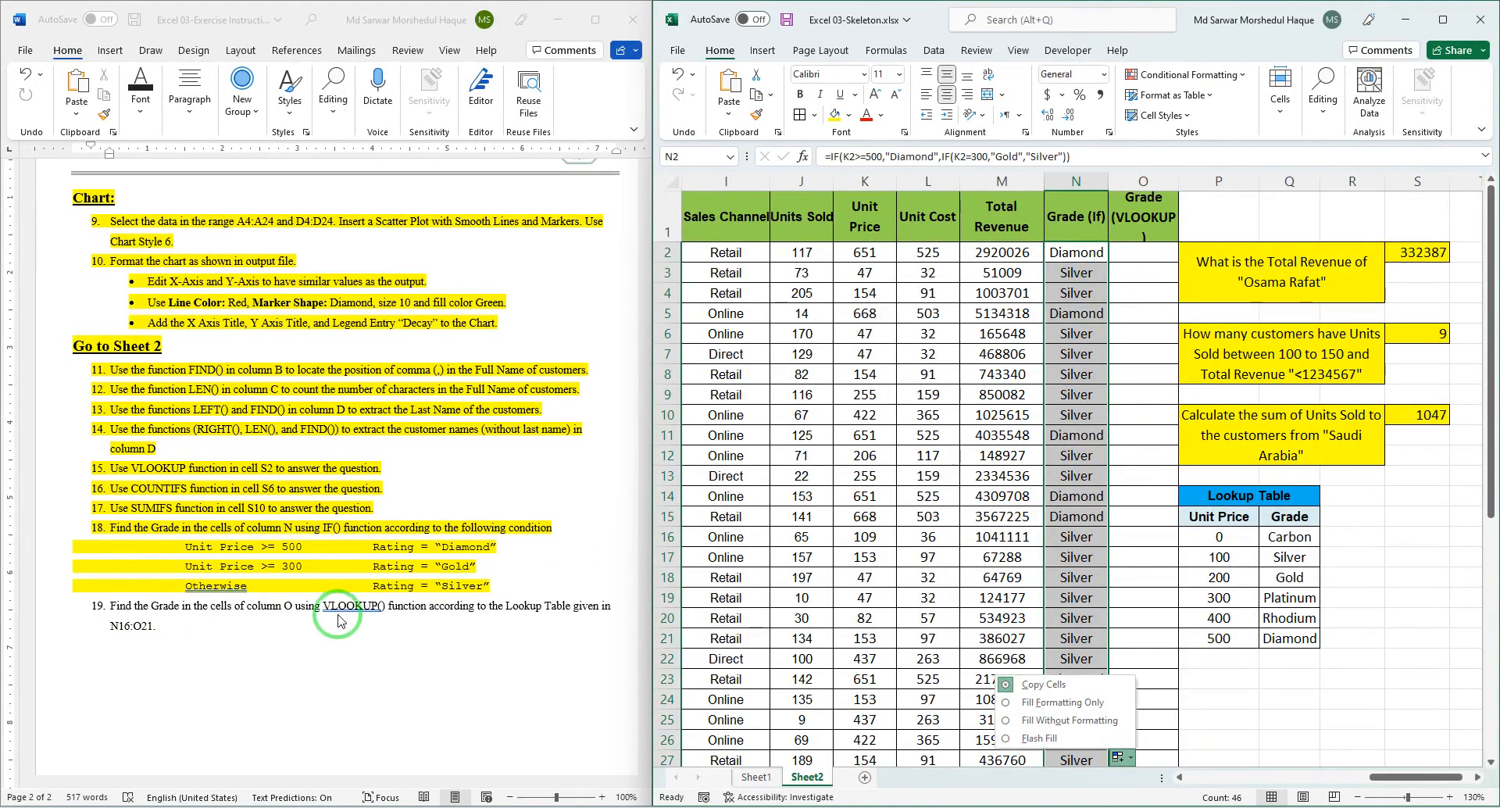
Highlight item 19 in yellow in the Word instructions and correct its range to P16:Q21 after checking the lookup table in Excel.
click(160, 625)
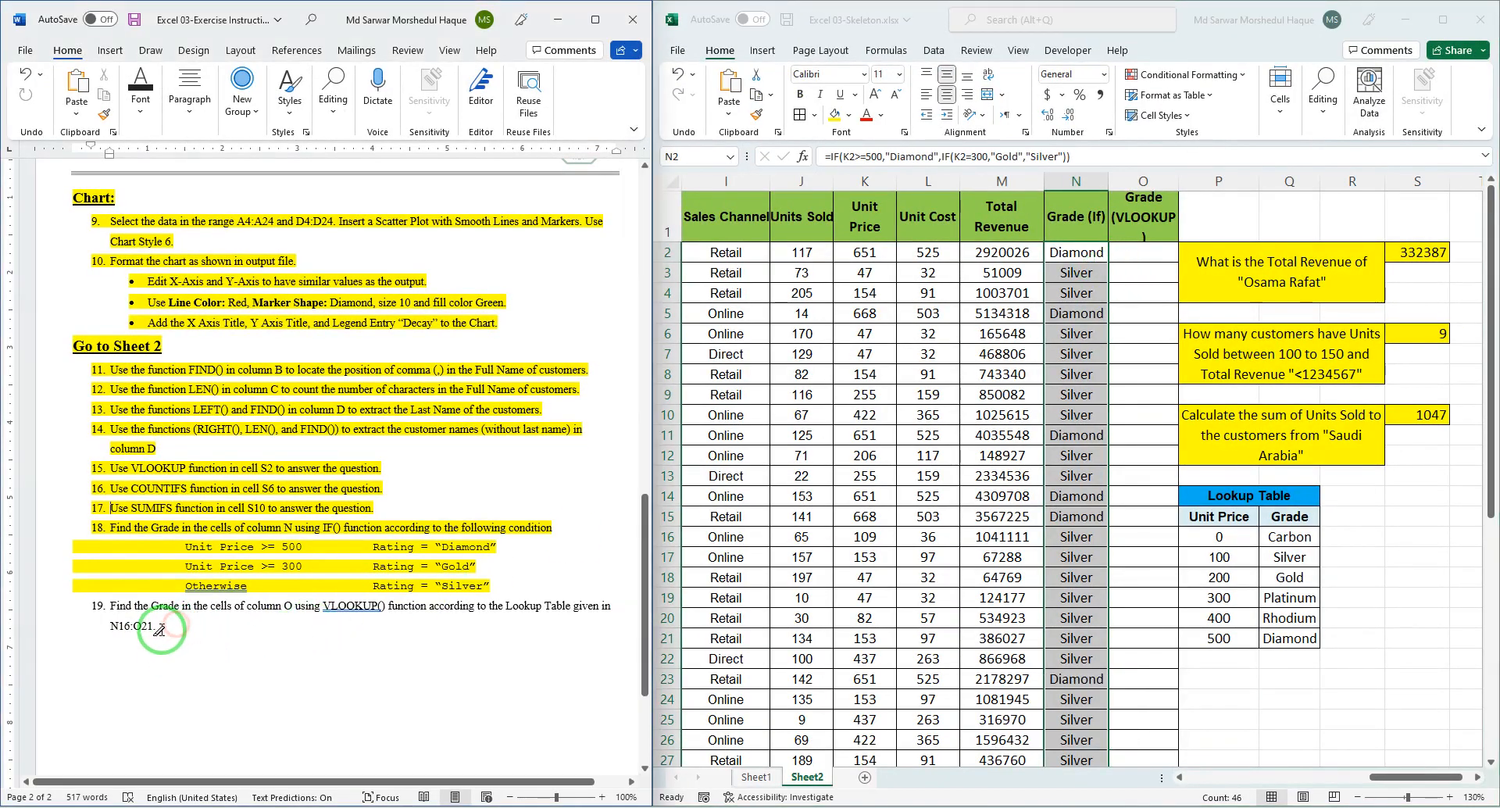
double_click(70, 613)
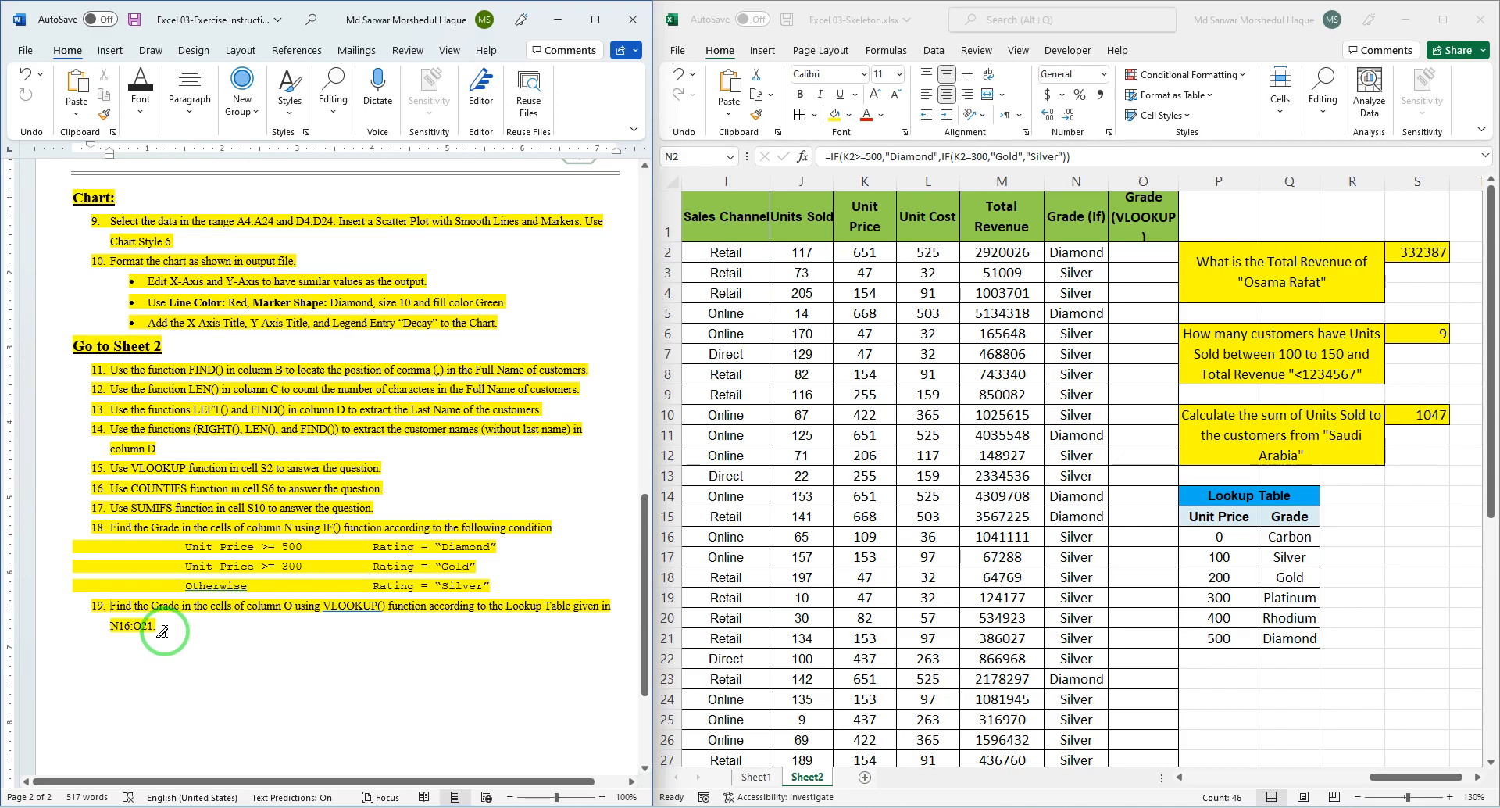
click(1266, 544)
click(1236, 547)
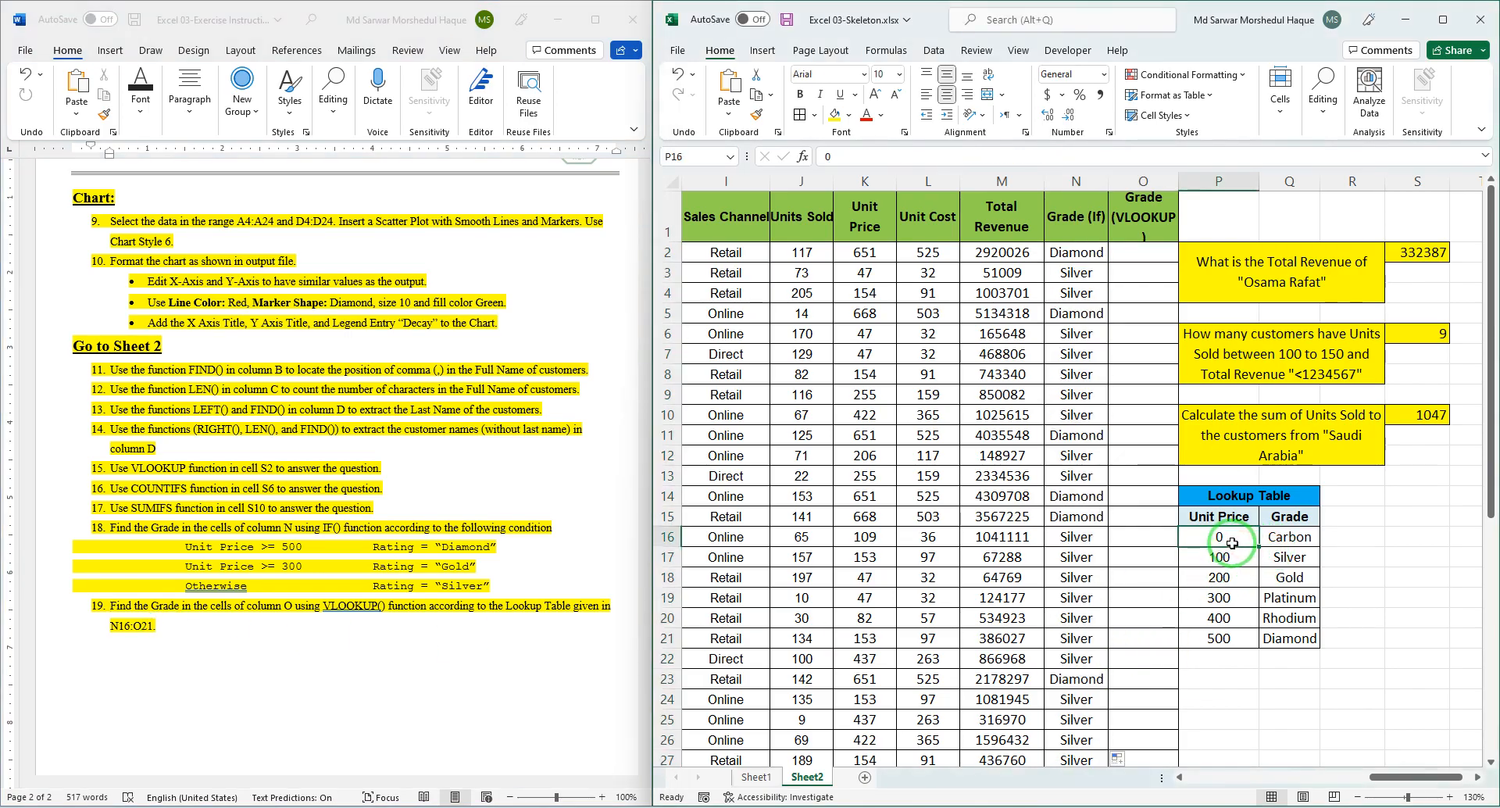
drag(1238, 549, 1292, 624)
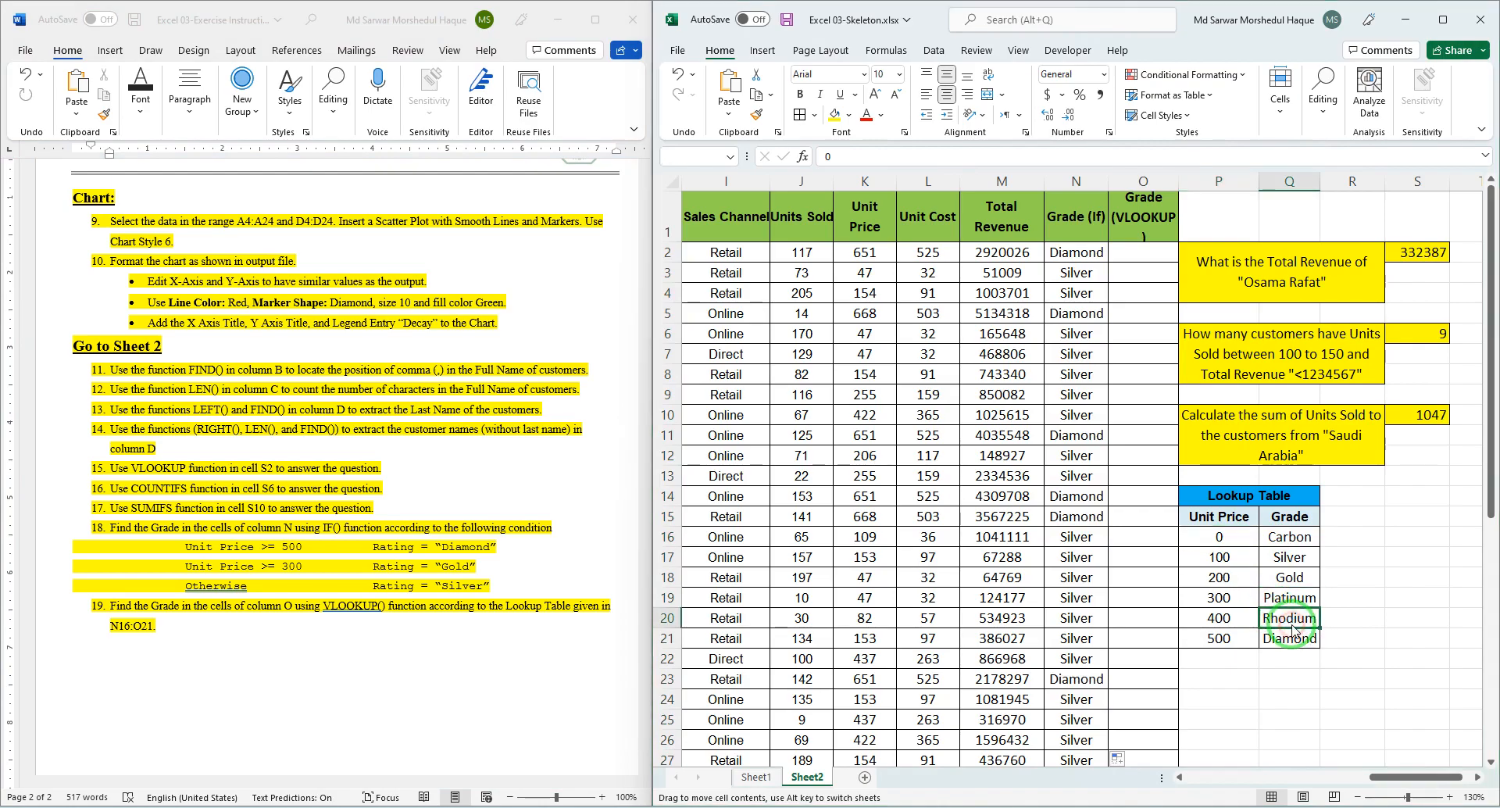
click(837, 449)
click(1220, 532)
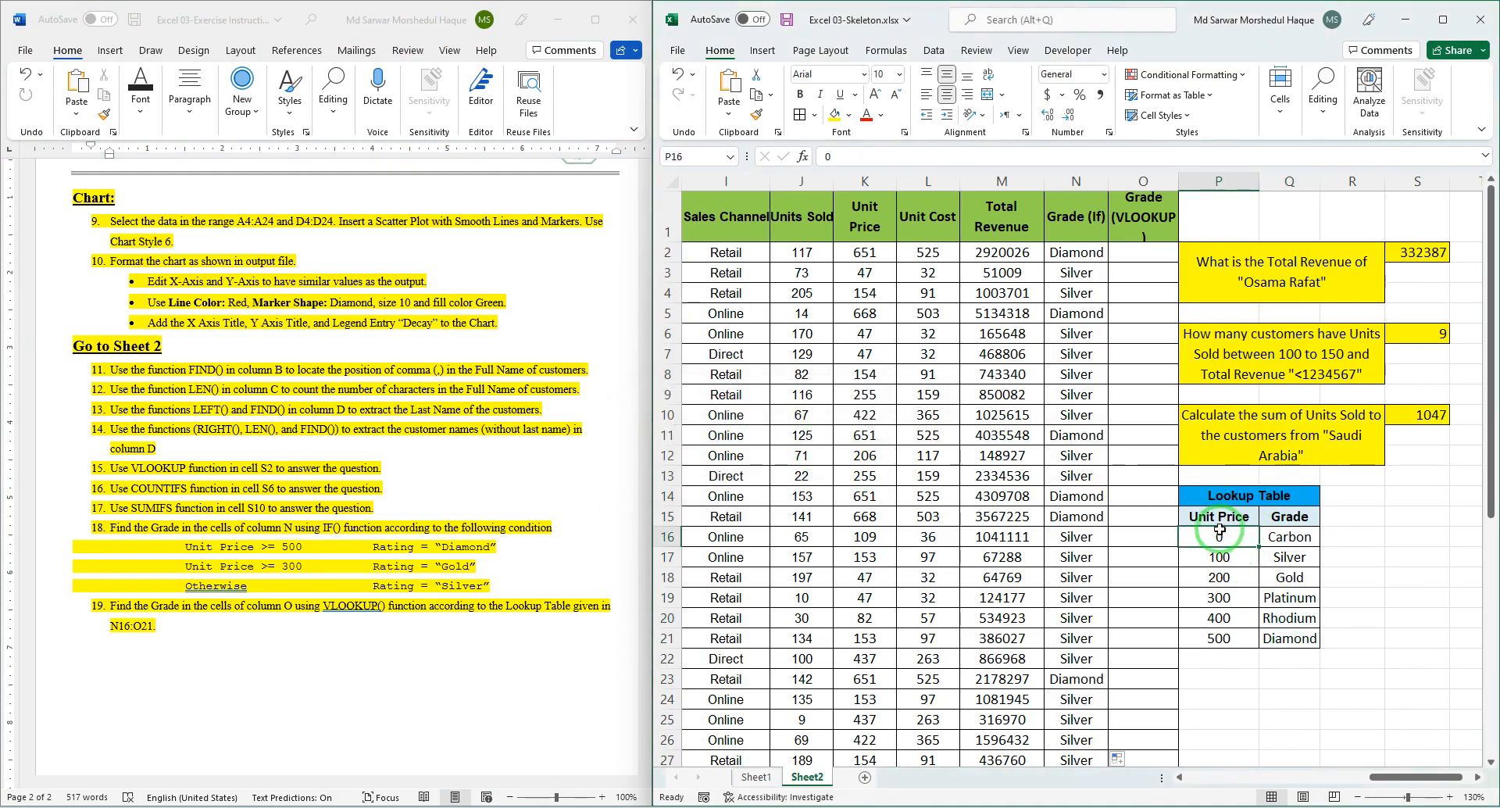
drag(1220, 537, 1279, 629)
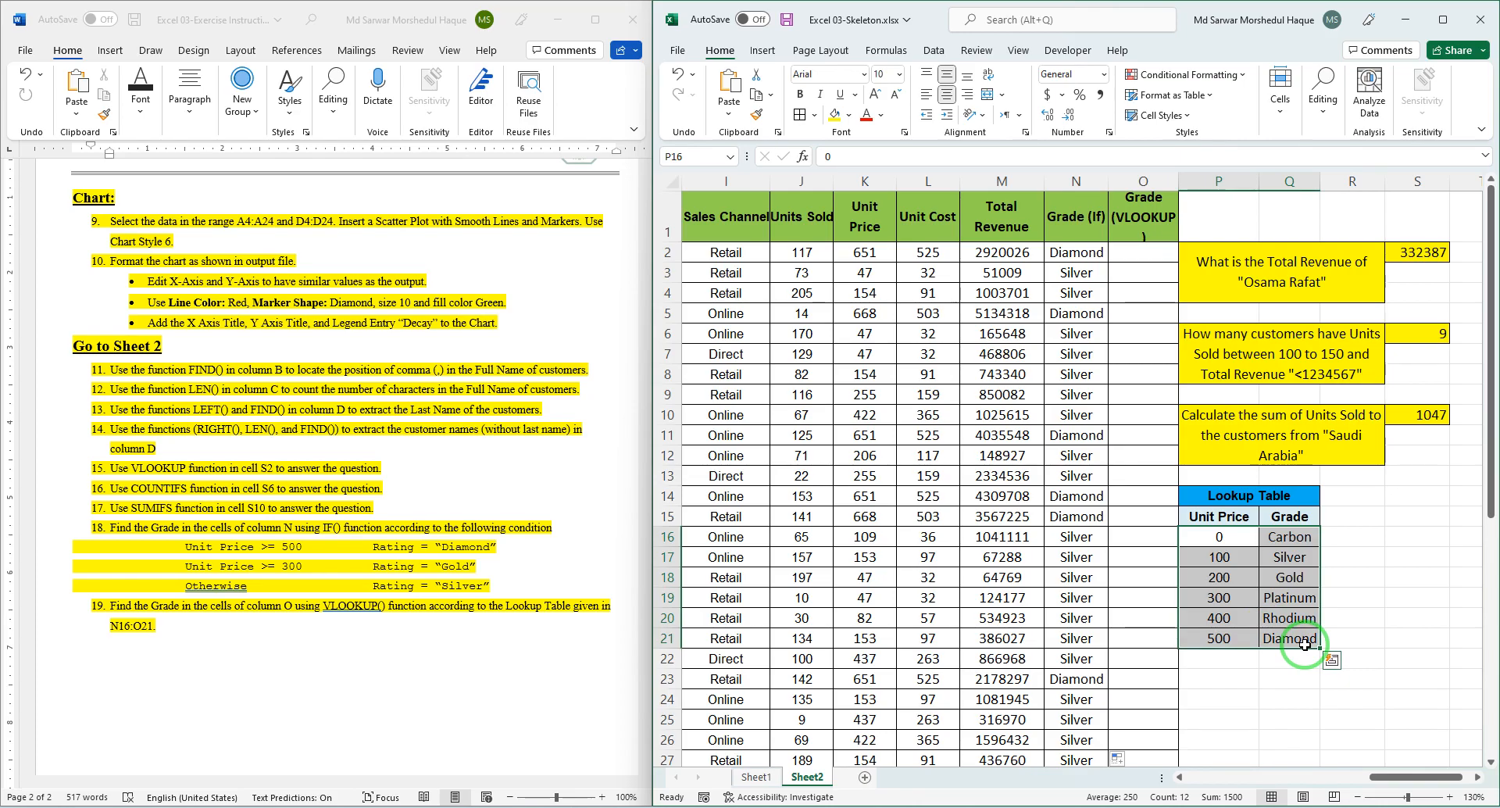
click(114, 629)
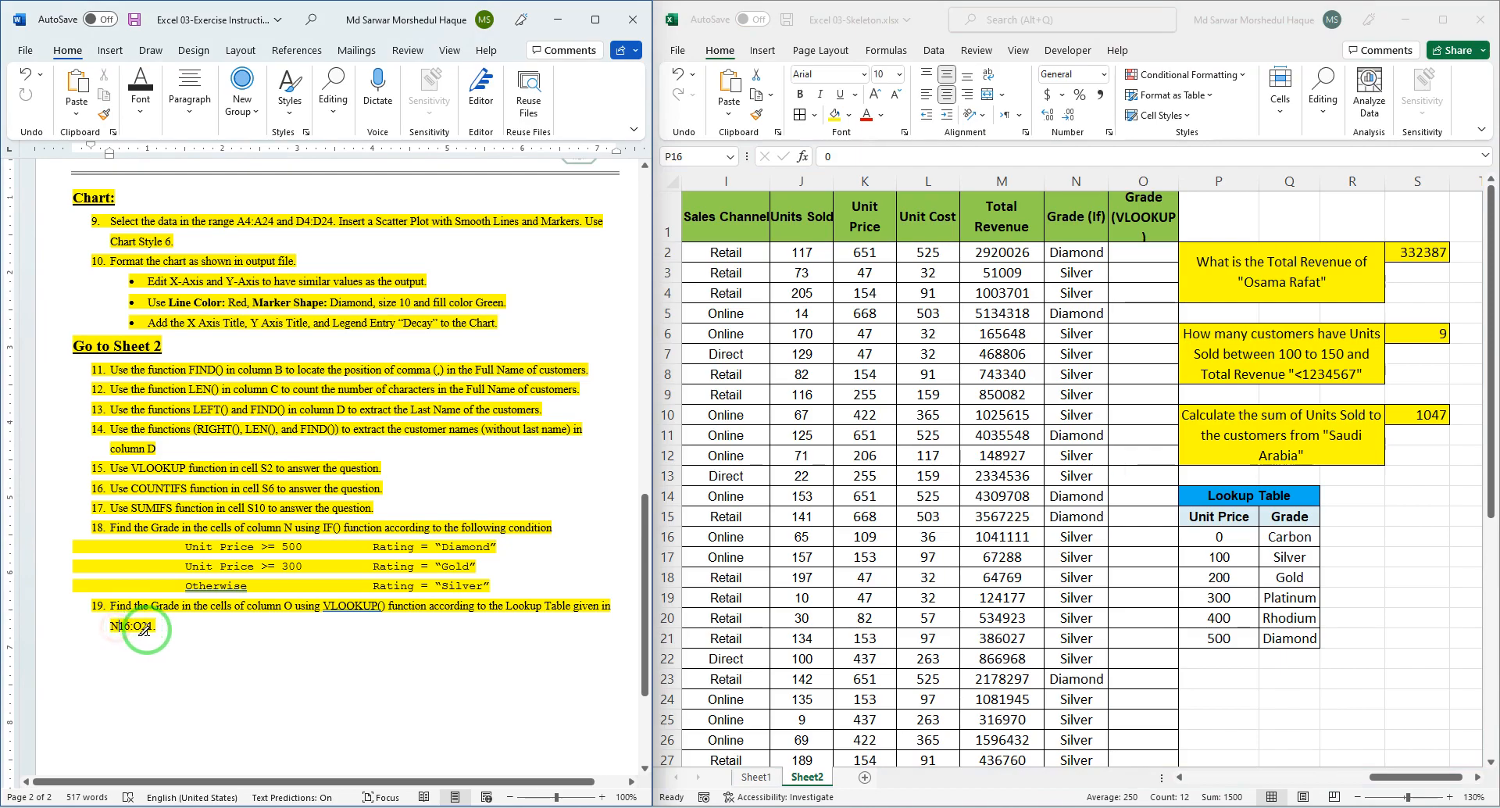
key(Delete)
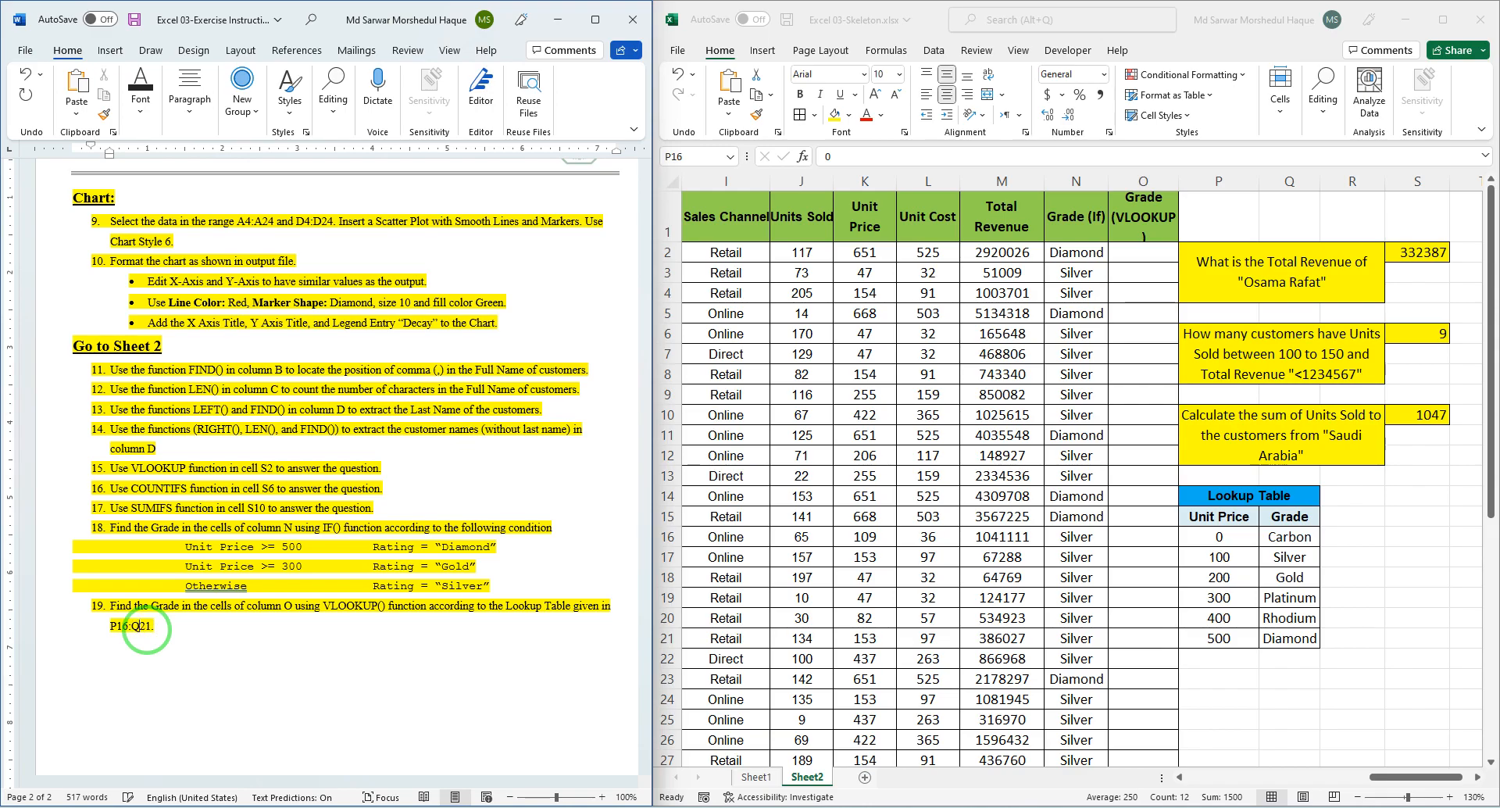
In Excel, start a VLOOKUP formula in O2 with the unit price in K2 as the lookup value.
click(1231, 540)
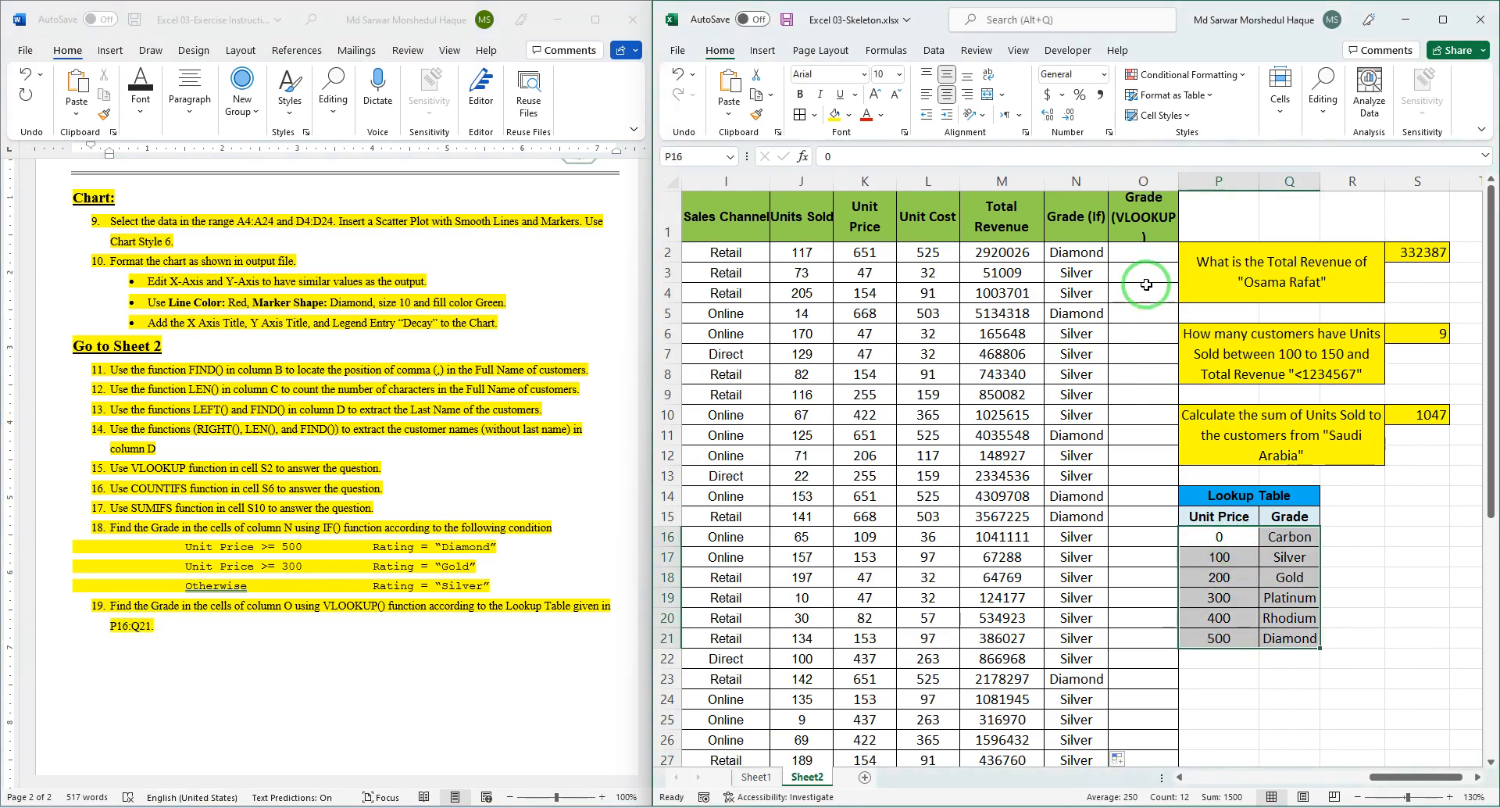
click(1154, 250)
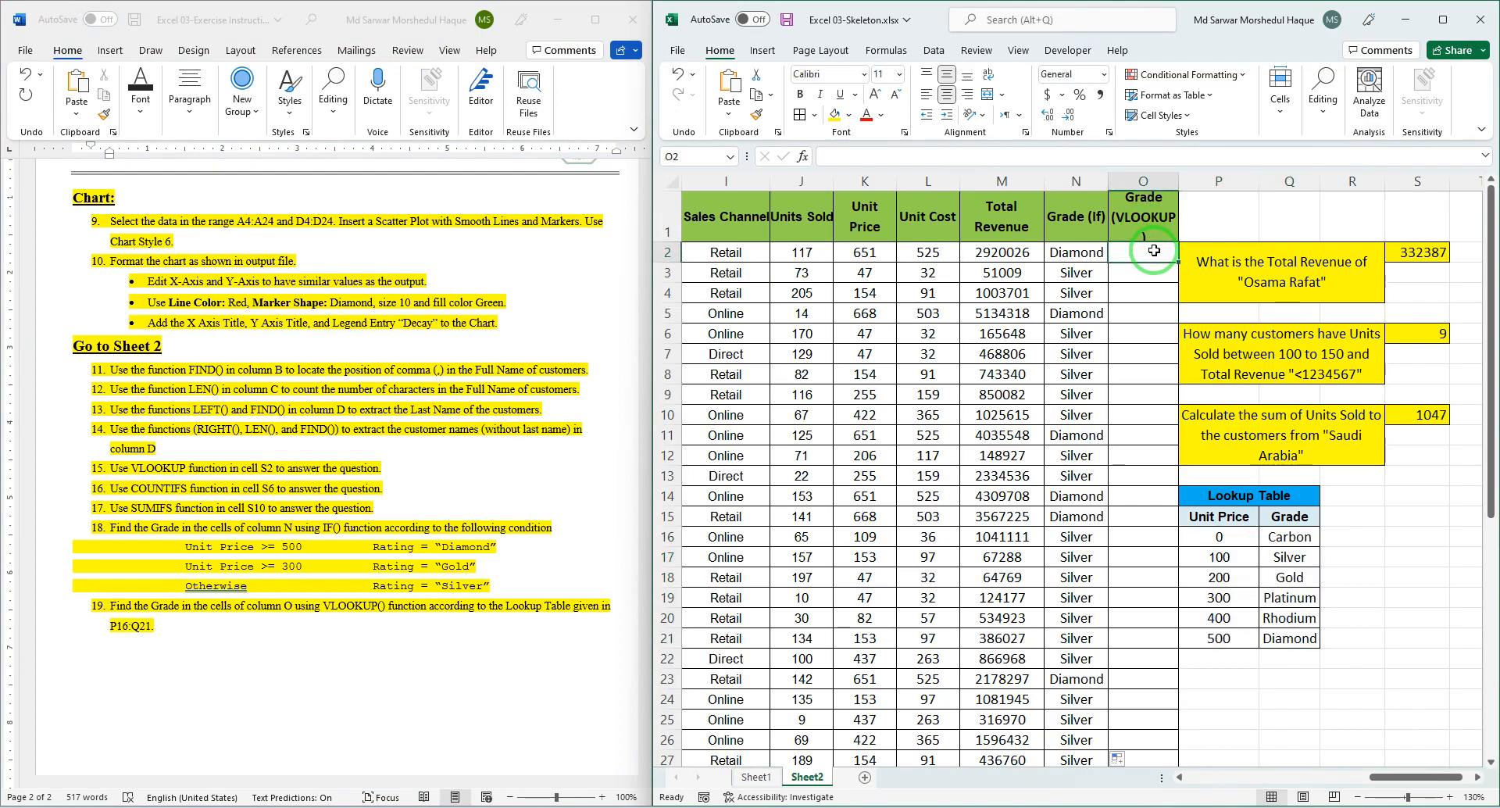
text(=VLOOKUP()
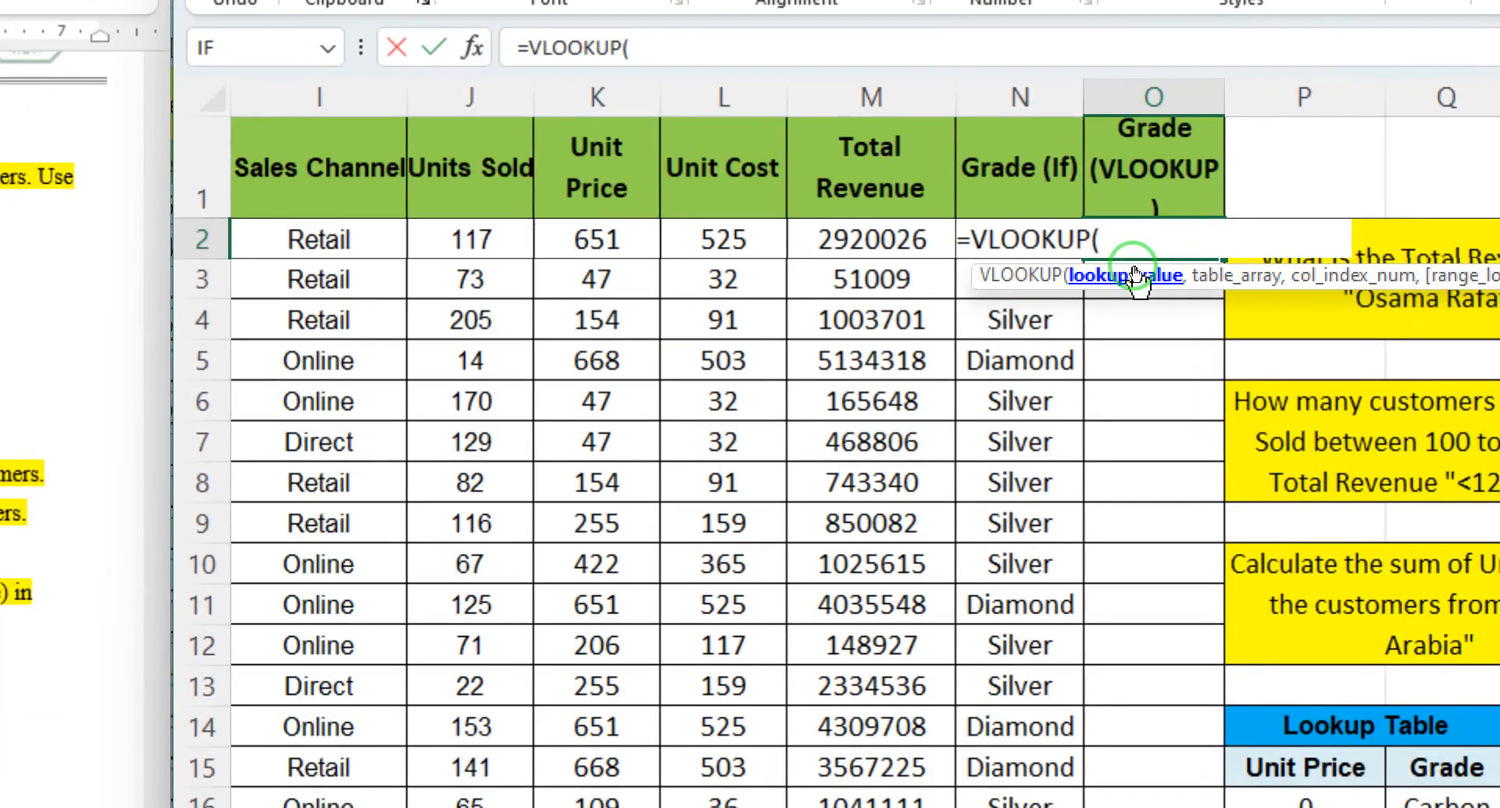
click(592, 241)
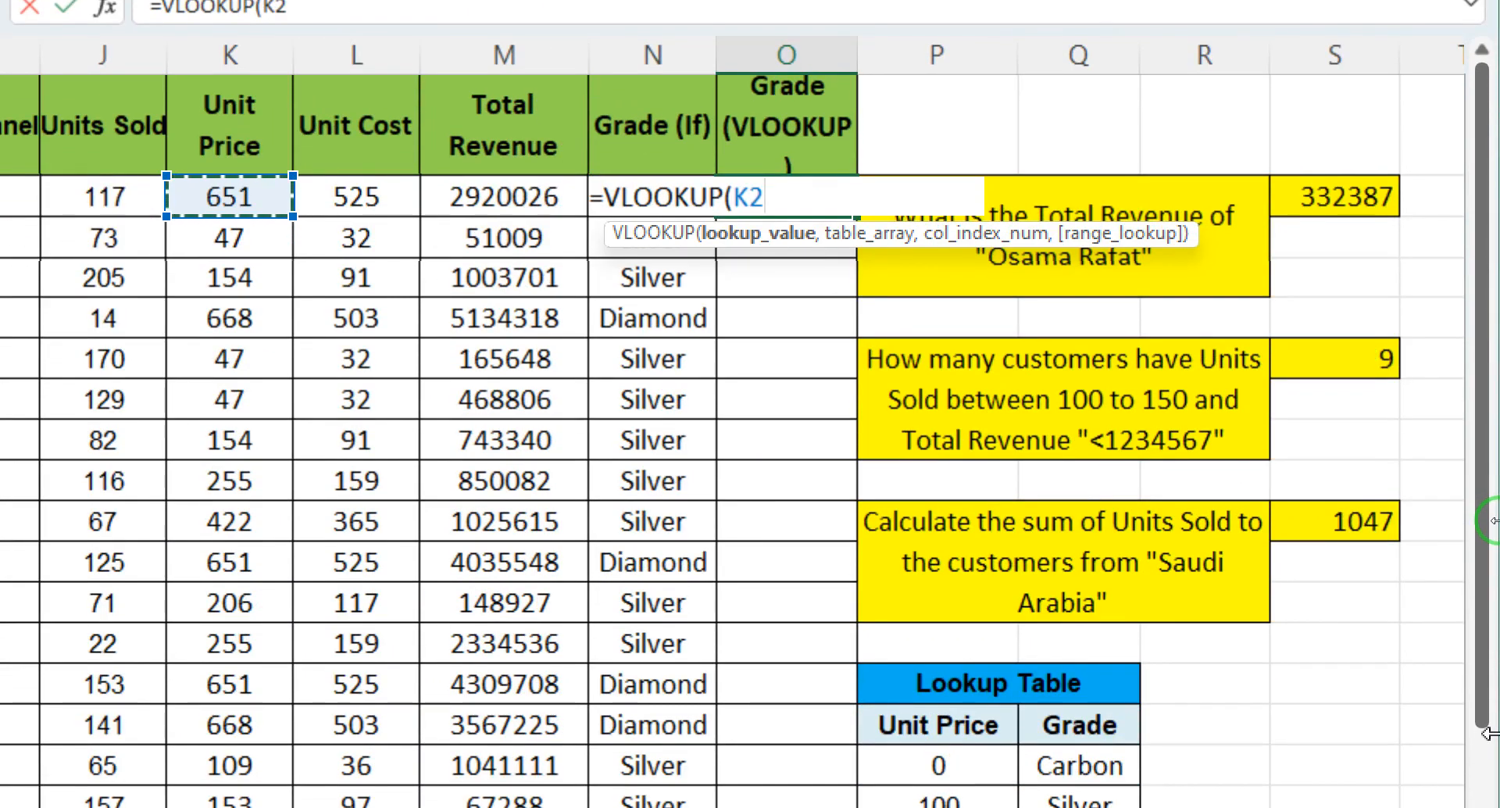
text(,)
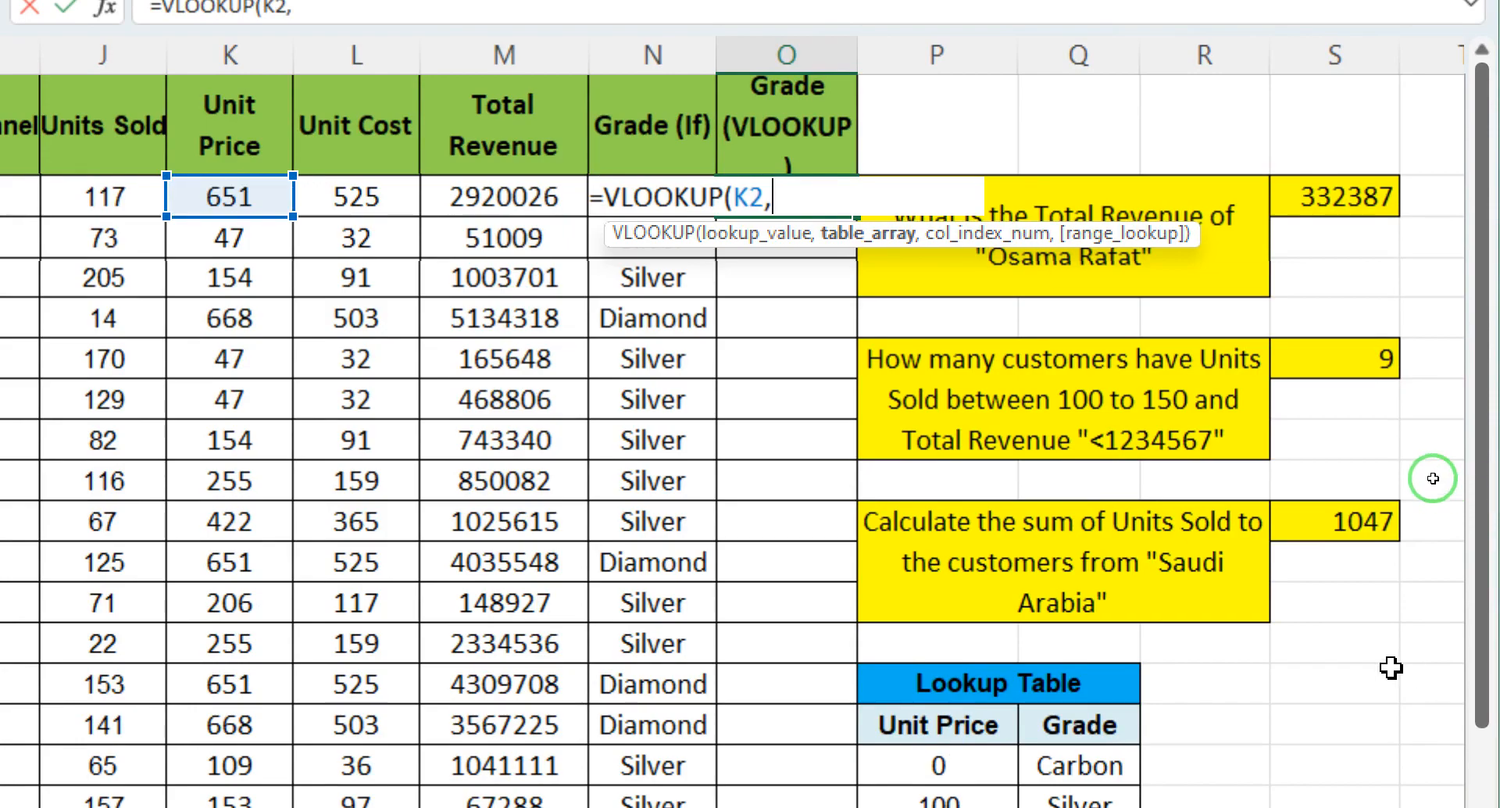
Add the Lookup Table's data as the table array, using the absolute reference $P$16:$Q$21.
scroll(1195, 730, down, 4)
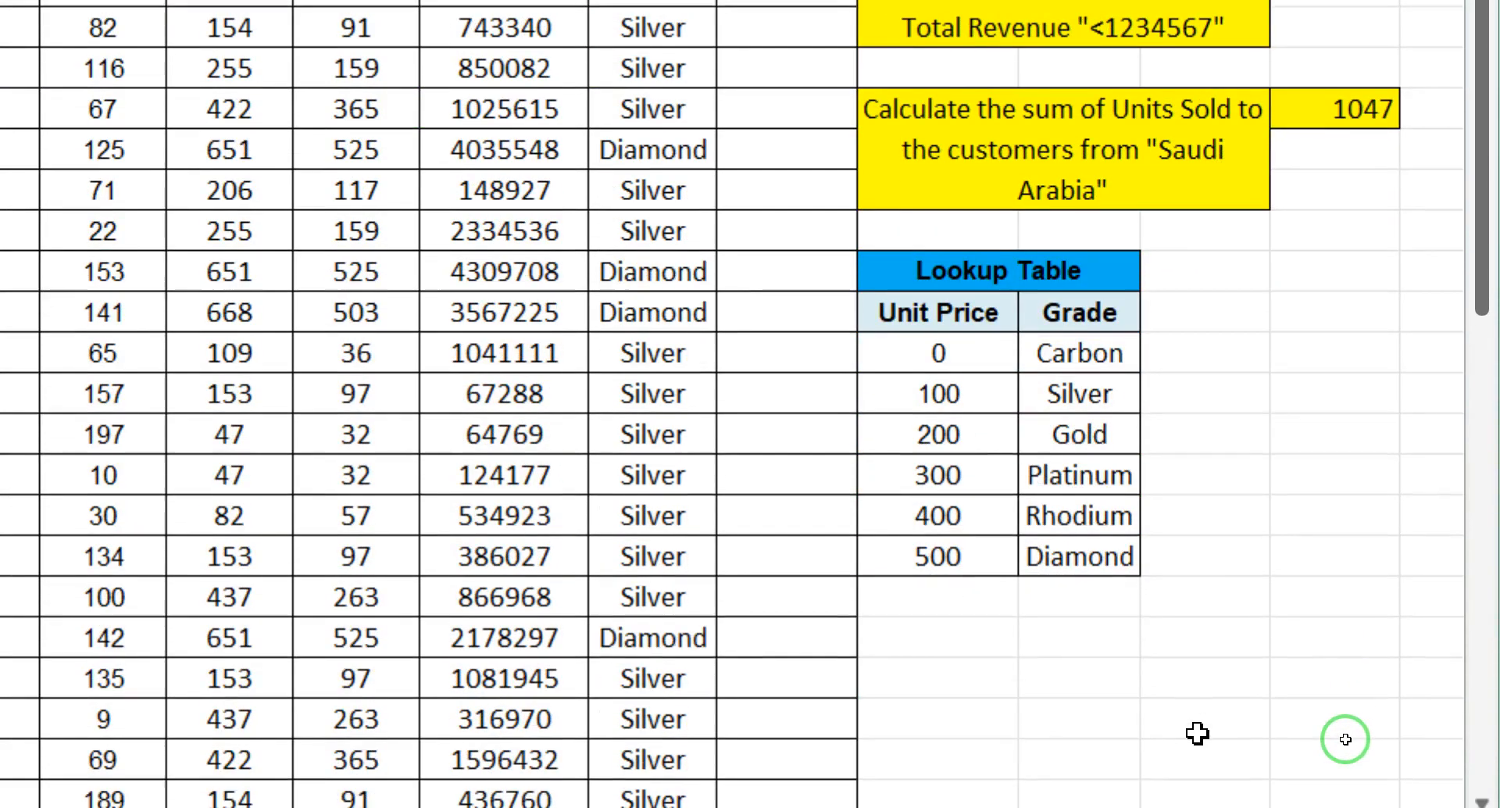
click(990, 328)
drag(990, 328, 1091, 519)
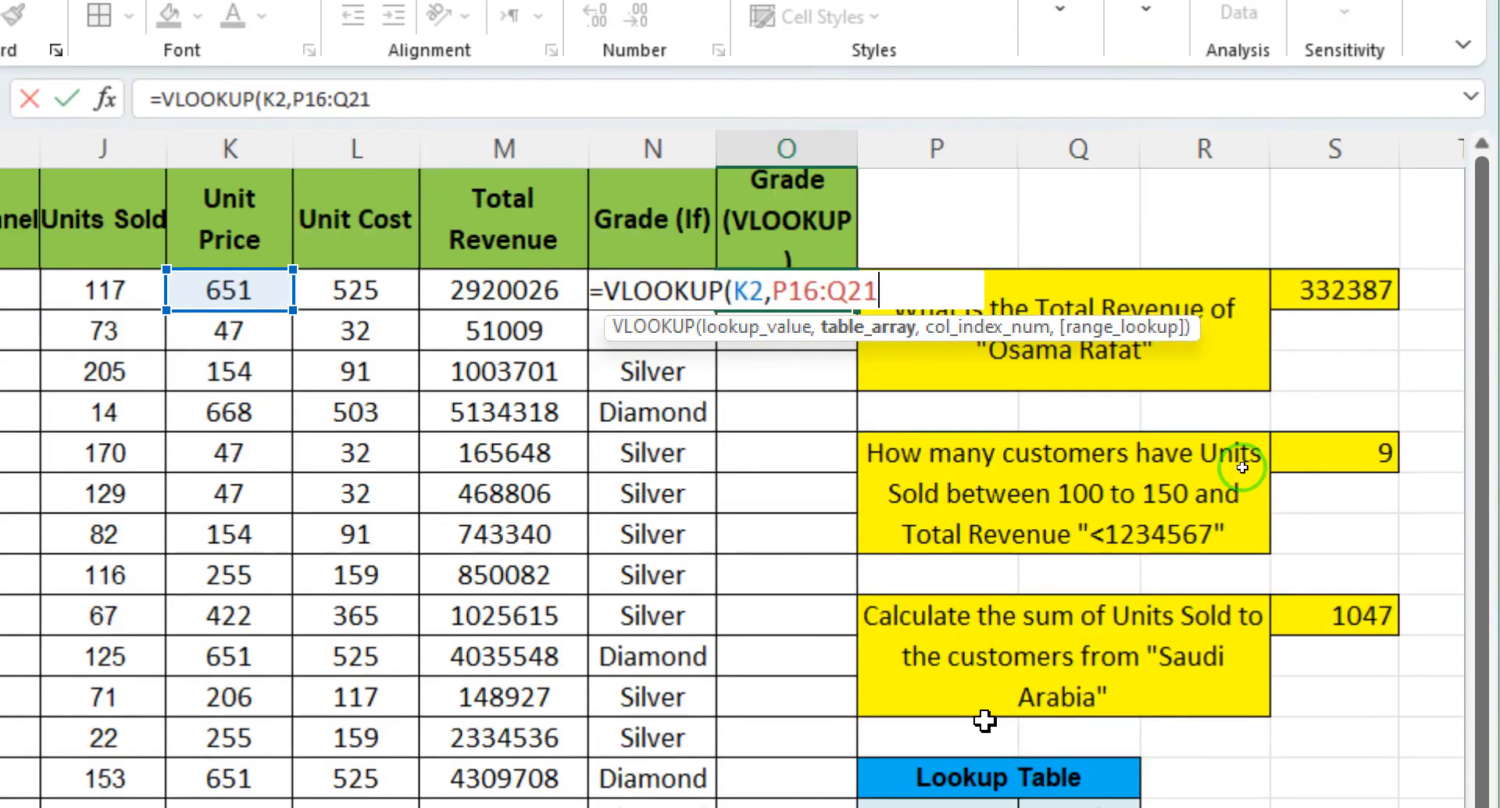
key(F4)
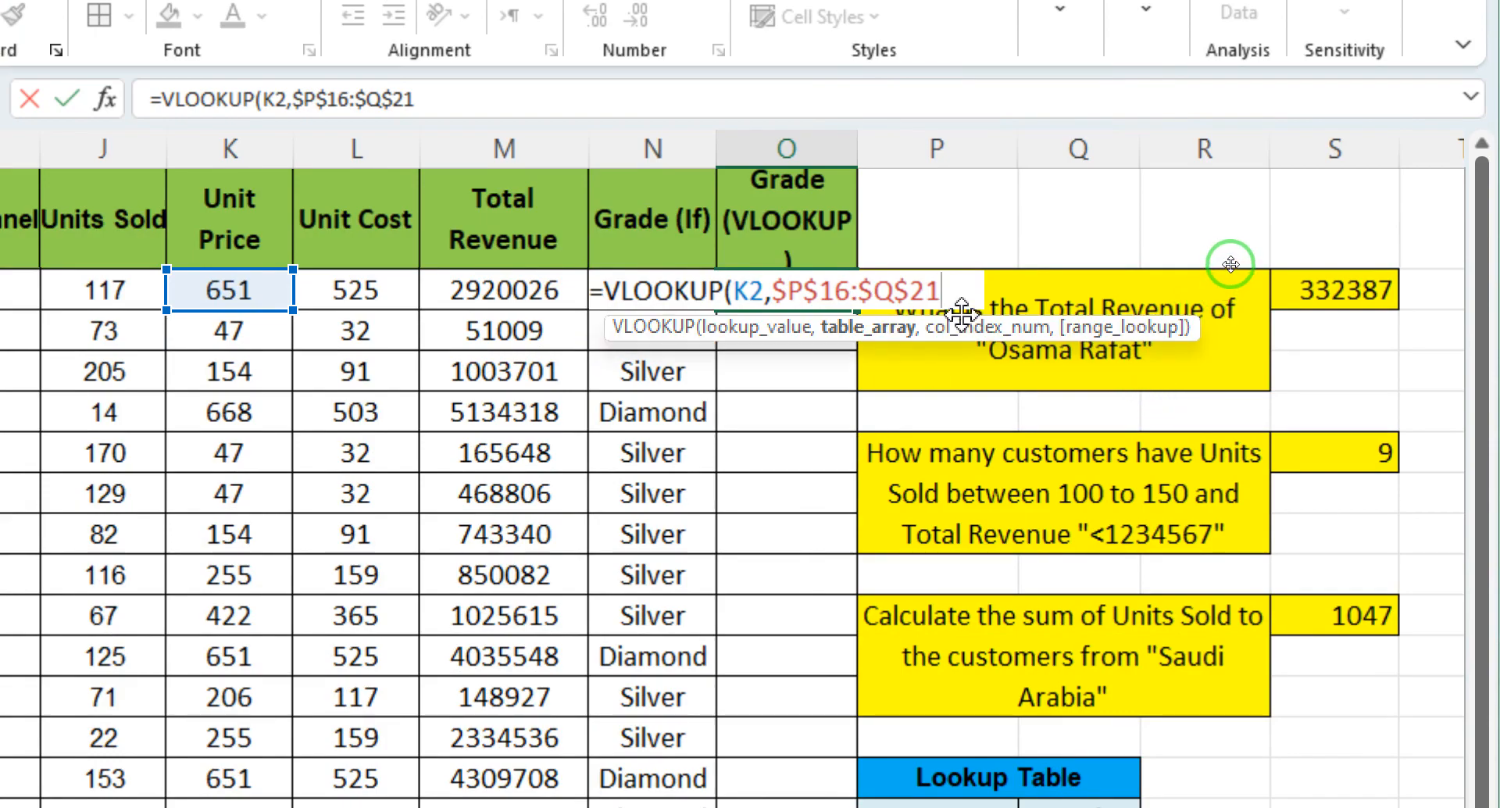
Complete the VLOOKUP in O2 with column index 2 and TRUE for an approximate match, and enter the formula.
text(,2)
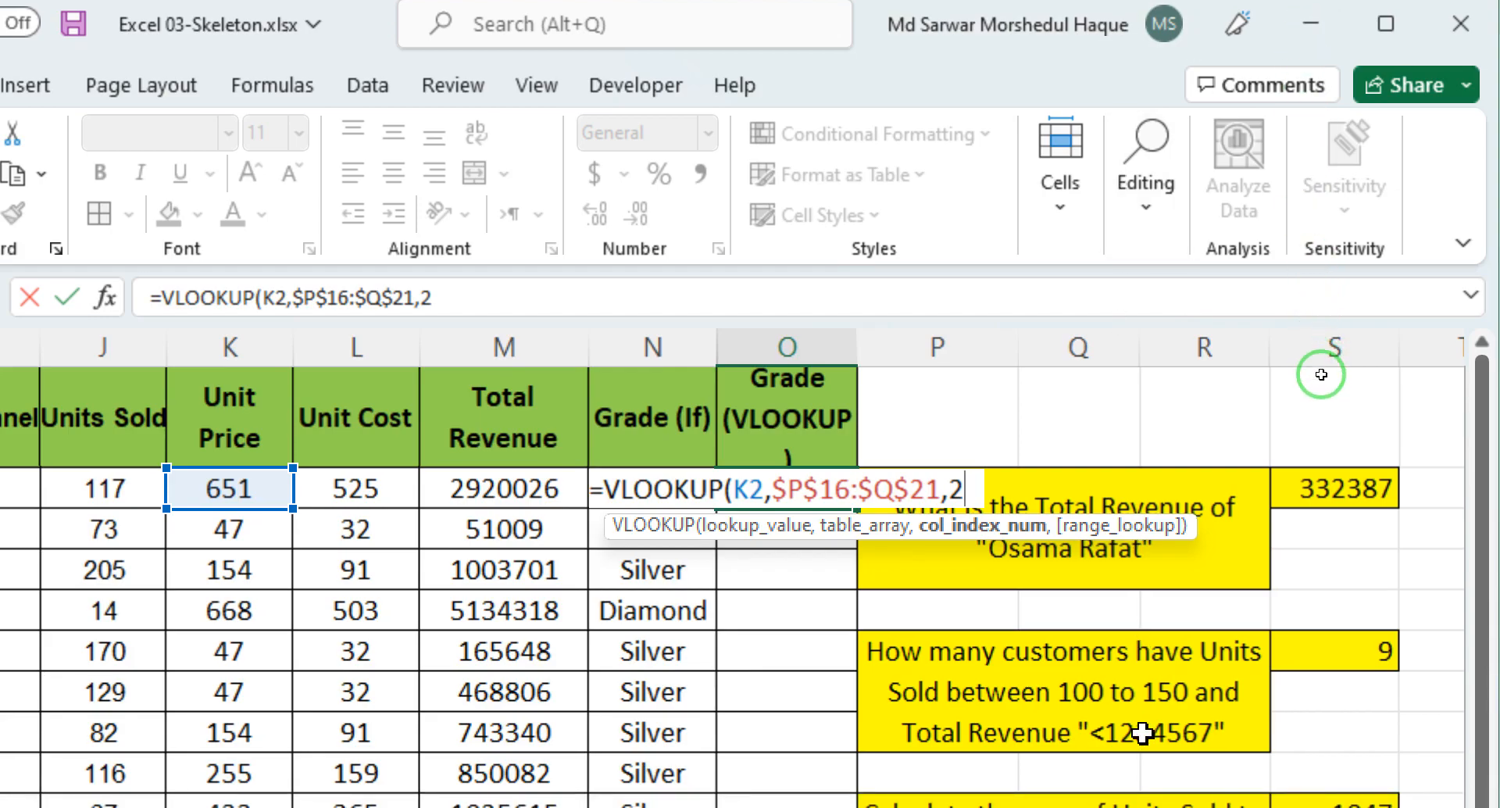
text(,)
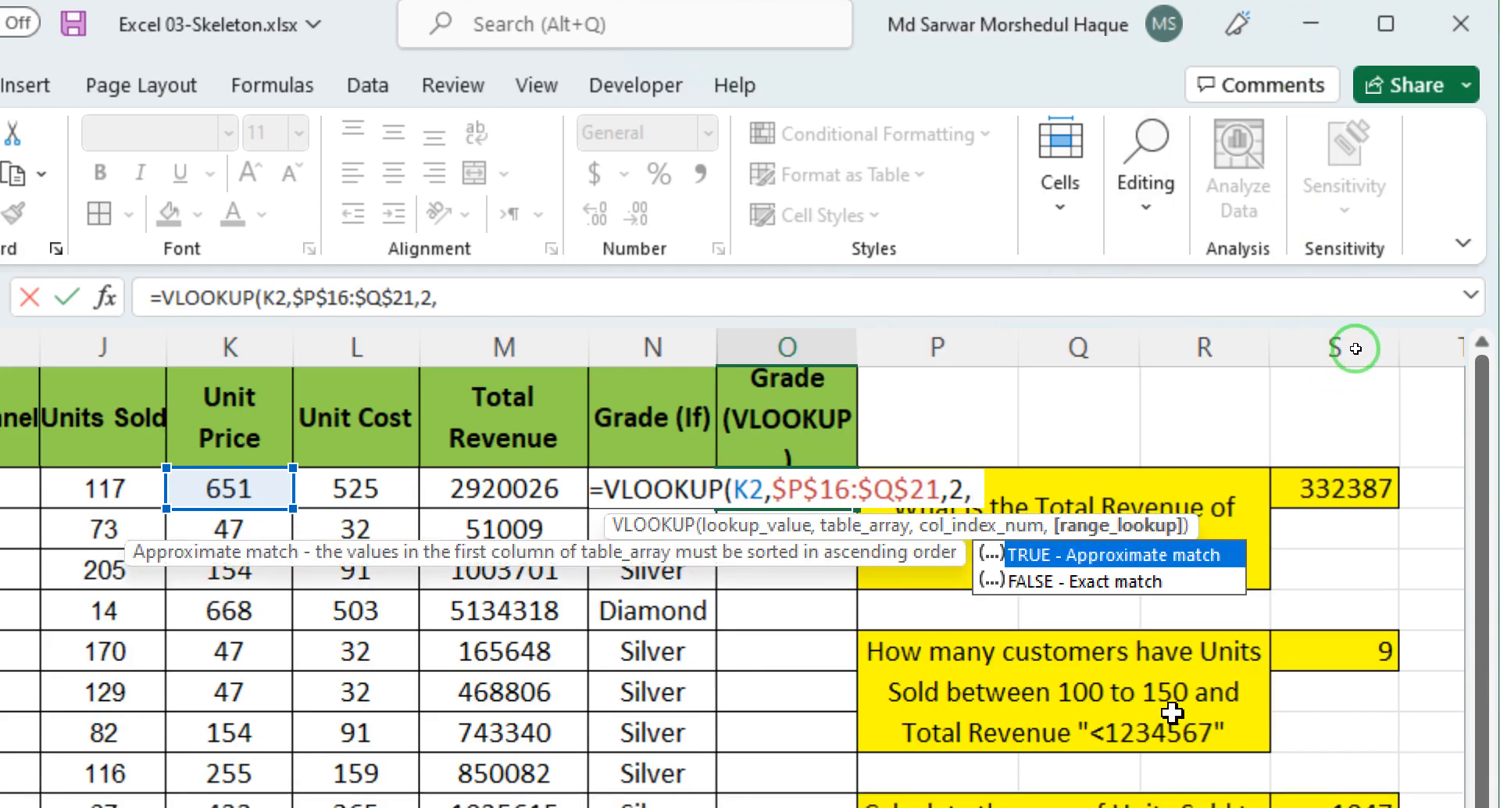
text(TRUE)
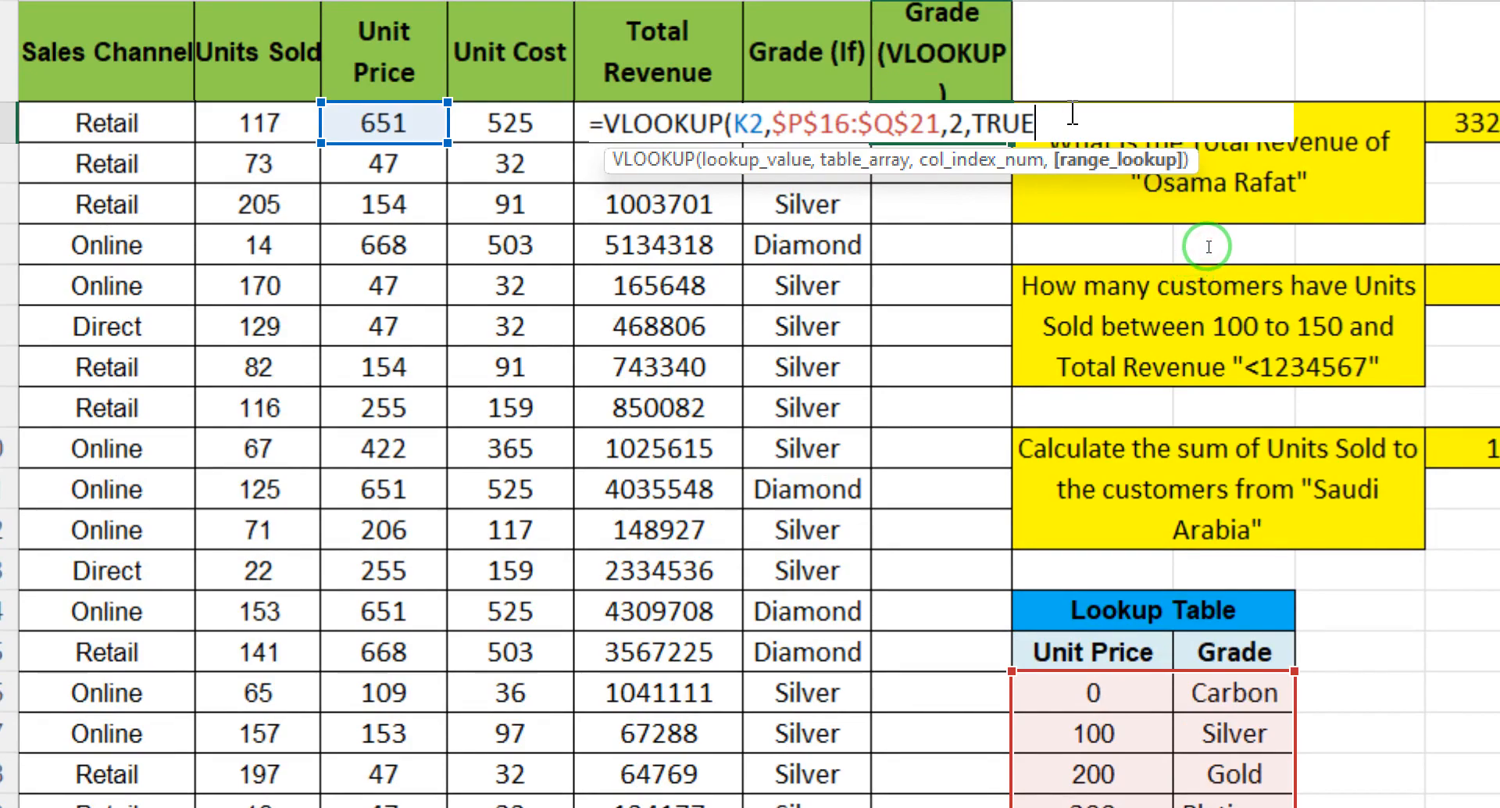
text())
key(Return)
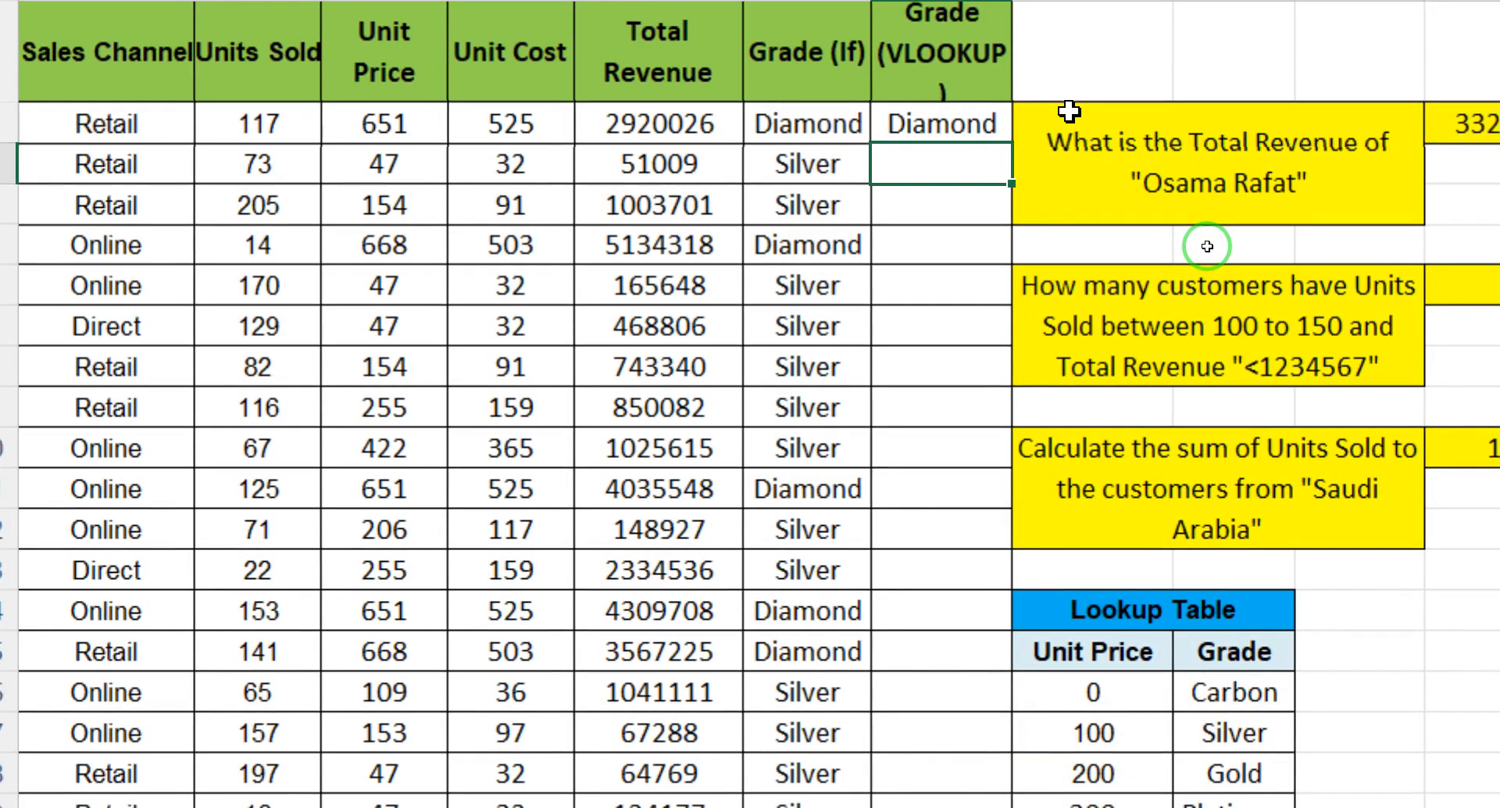
Fill the VLOOKUP formula from O2 down the Grade (VLOOKUP) column and deselect the filled range.
click(982, 123)
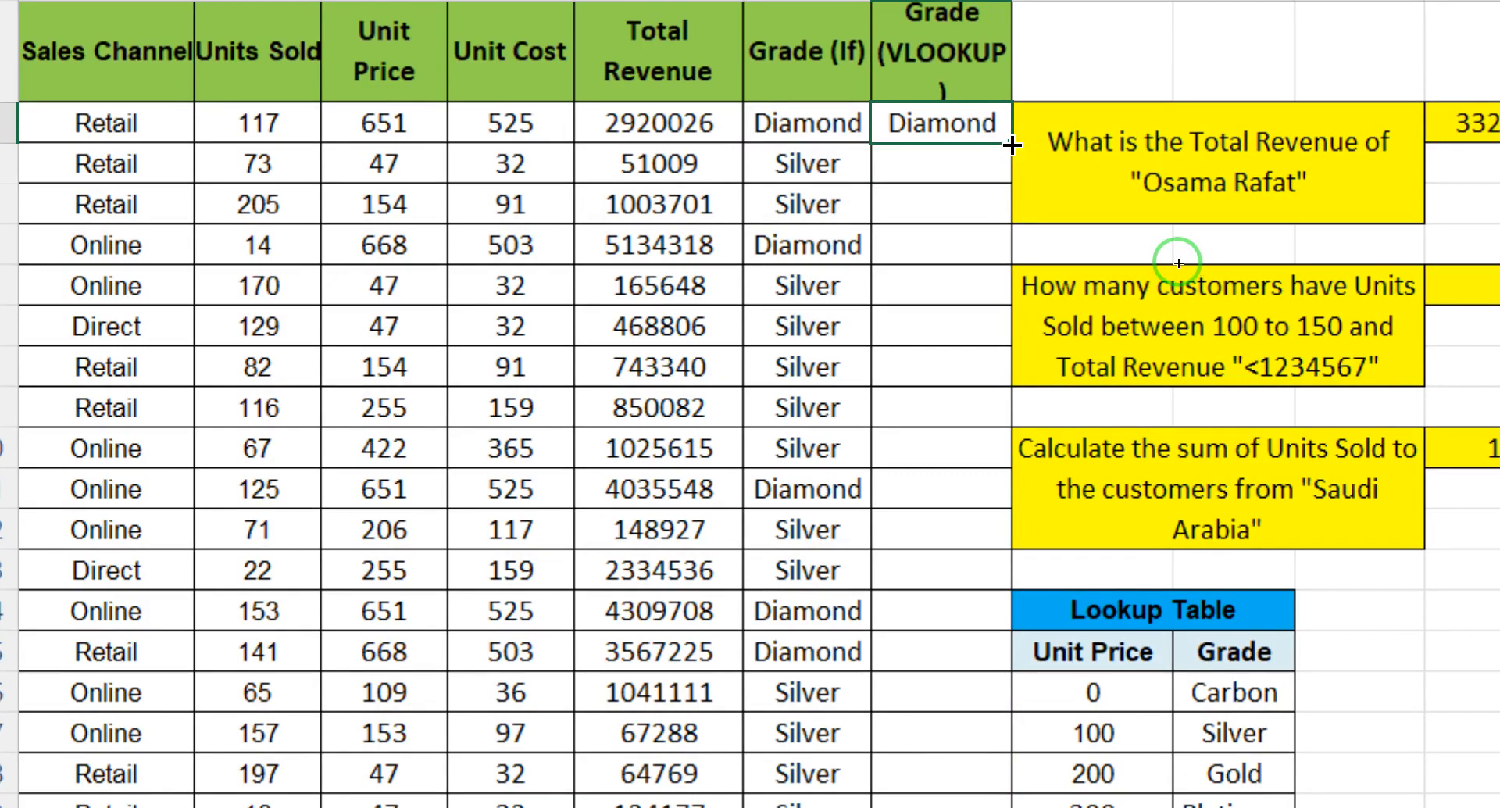
double_click(1012, 146)
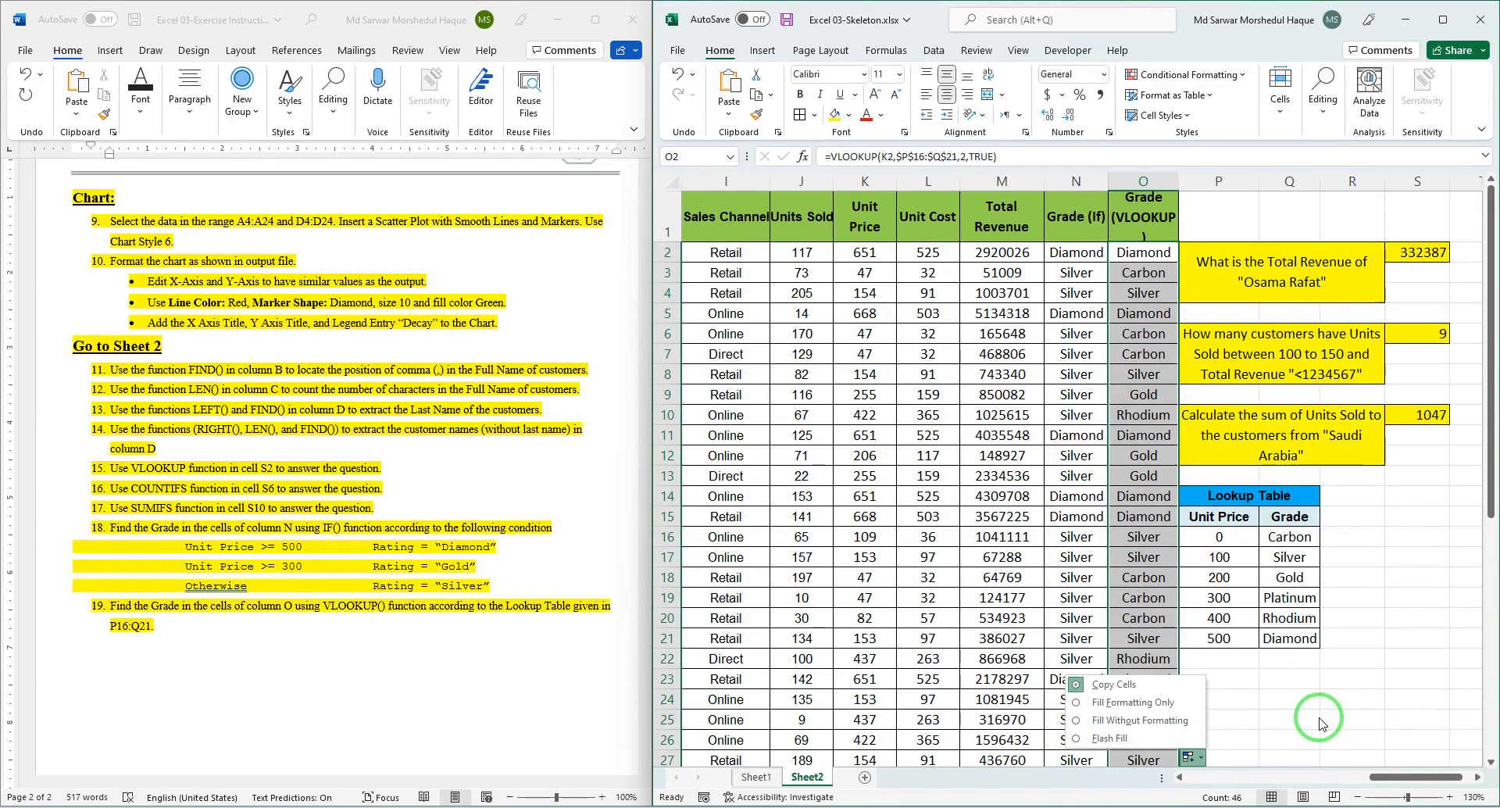
click(1321, 705)
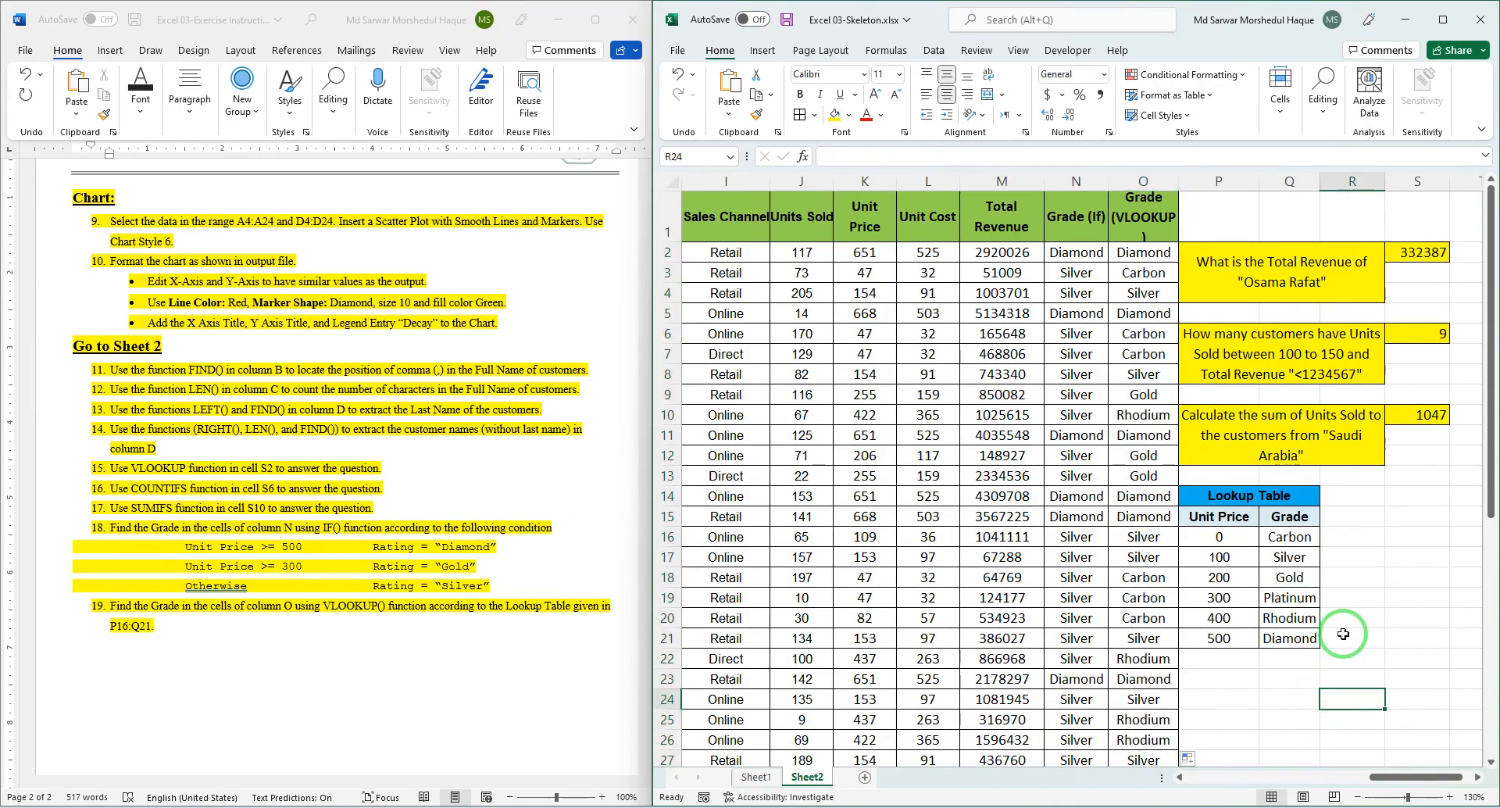